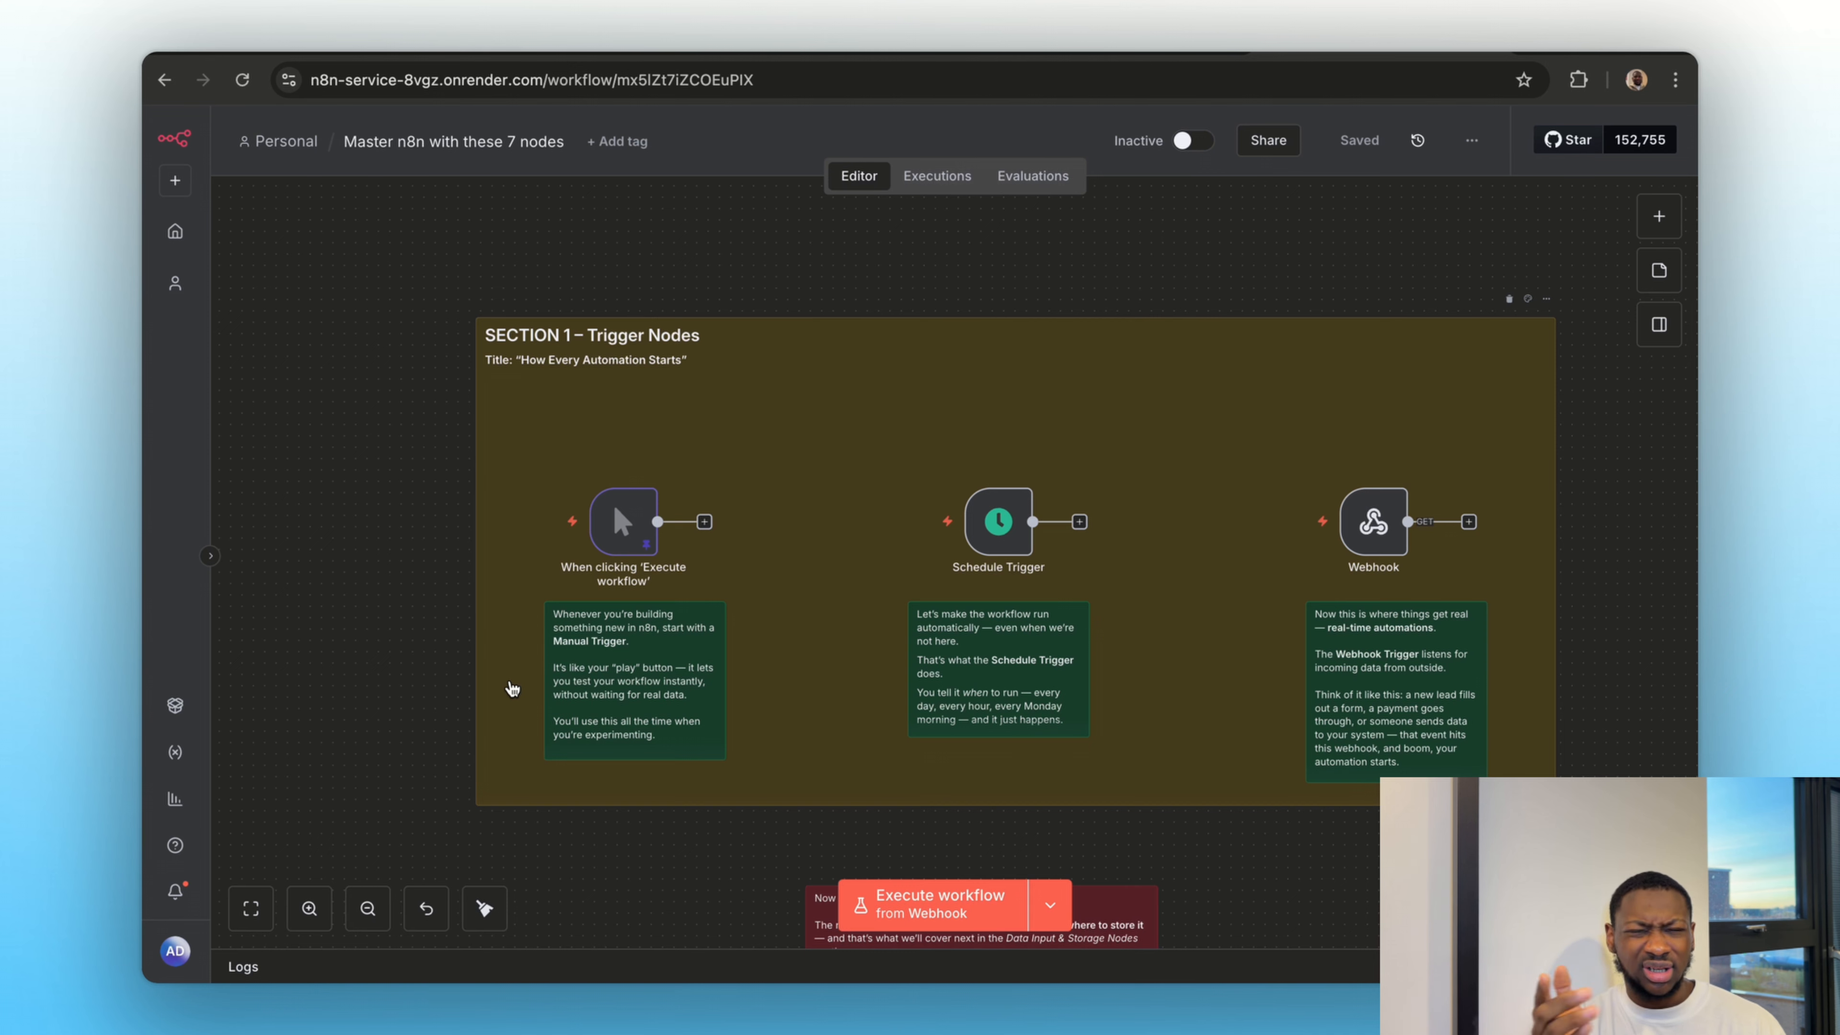
# Replace the manual trigger's mock output with a JSON lead record (name, email, country Germany, lead_score 68), save it and run the trigger
pyautogui.doubleClick(607, 524)
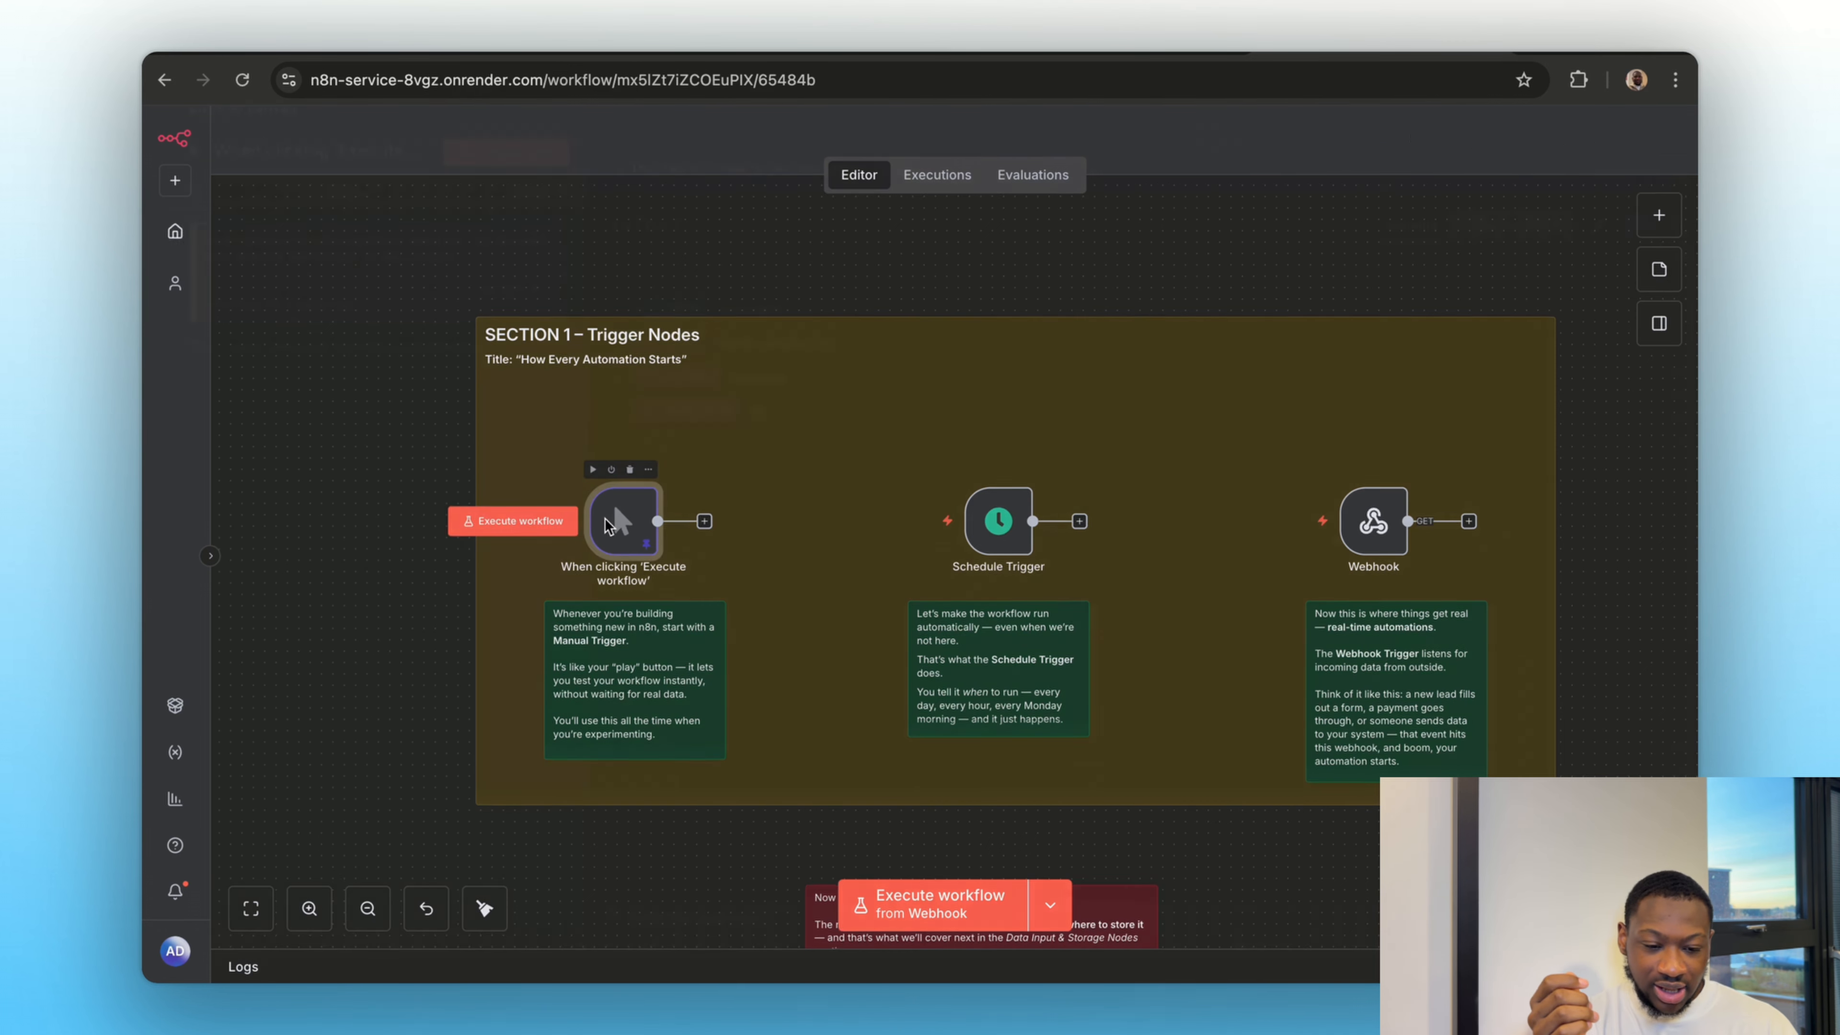
pyautogui.click(1601, 249)
pyautogui.hotkey('ctrl', 'a')
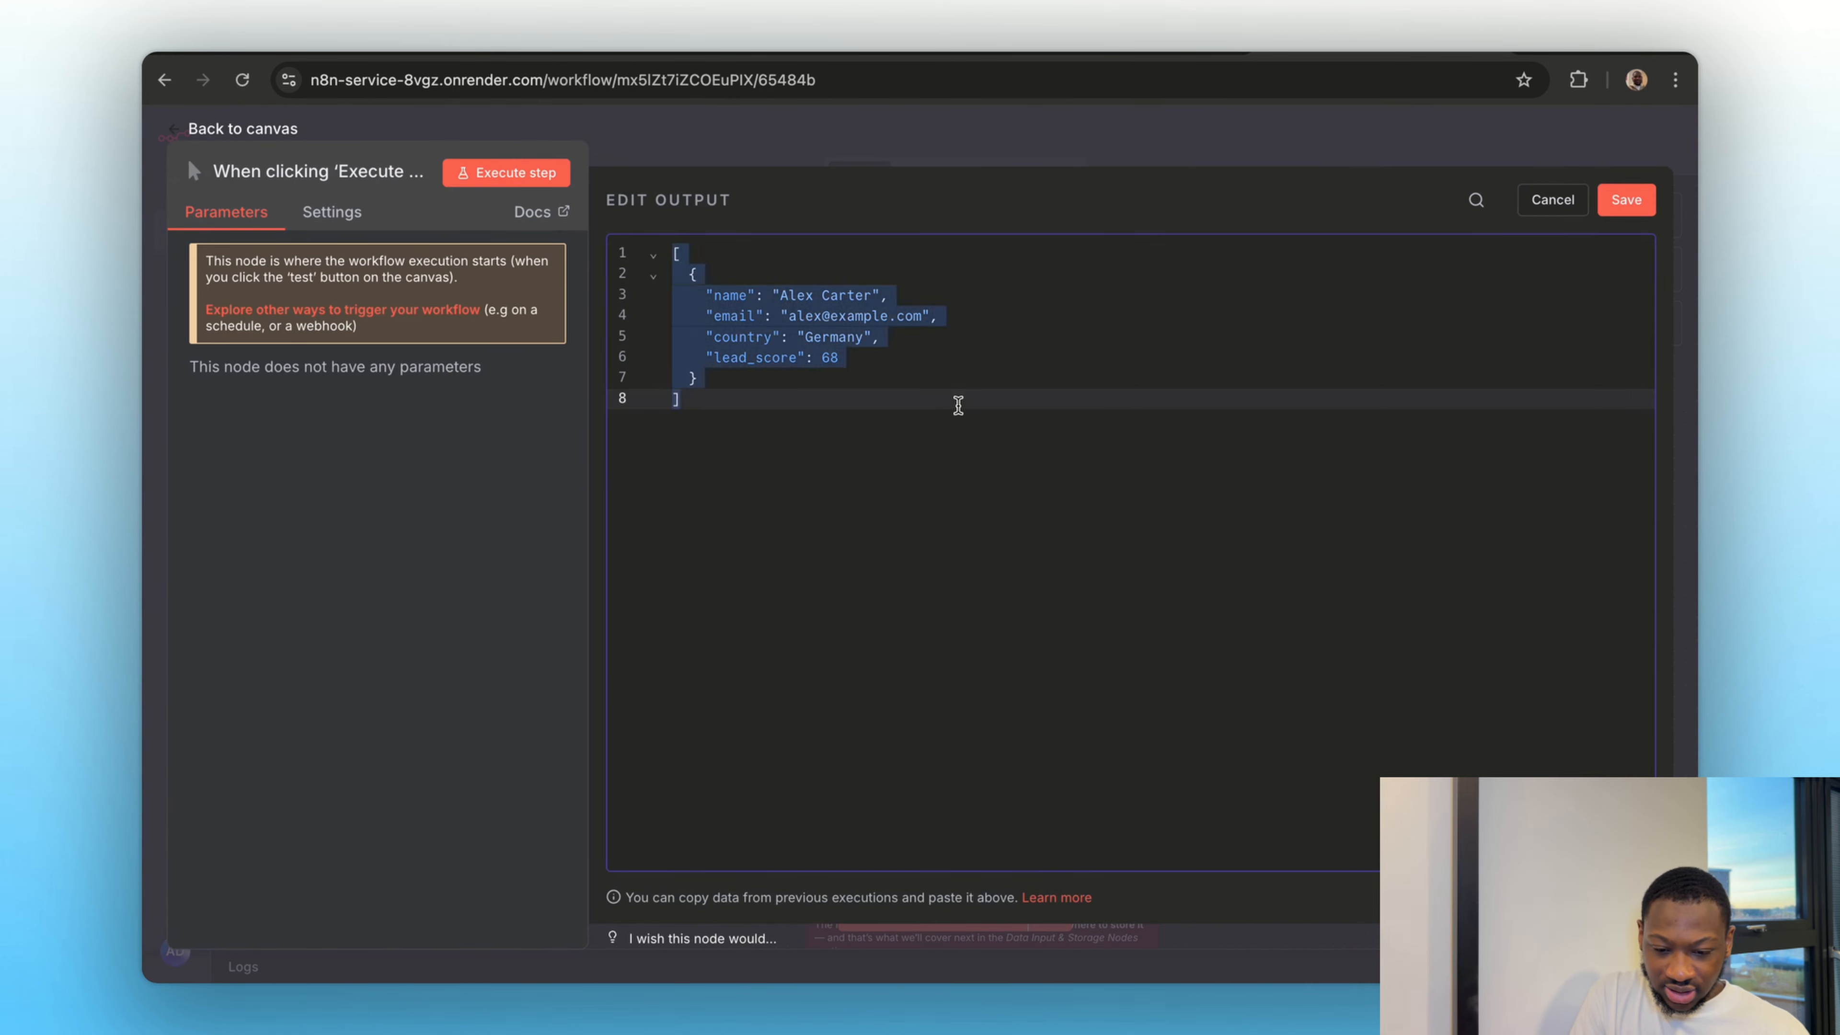
pyautogui.hotkey('ctrl', 'v')
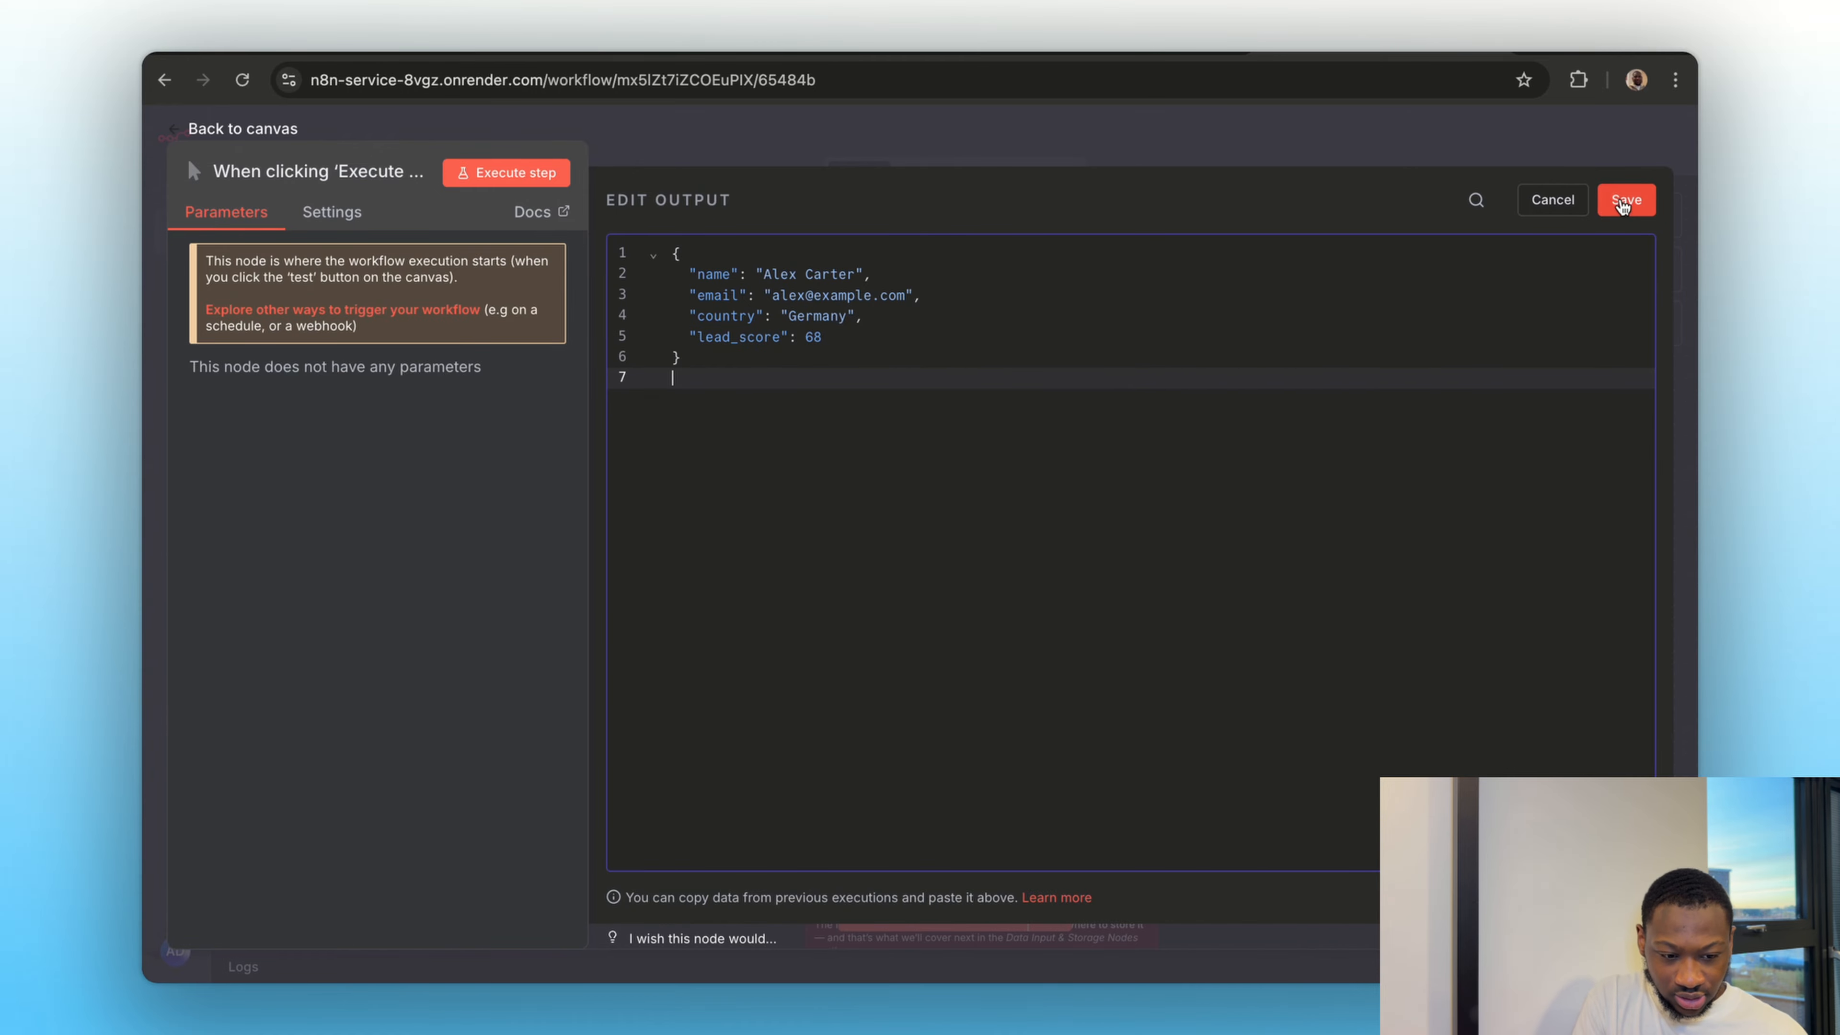
pyautogui.click(1622, 206)
pyautogui.click(982, 154)
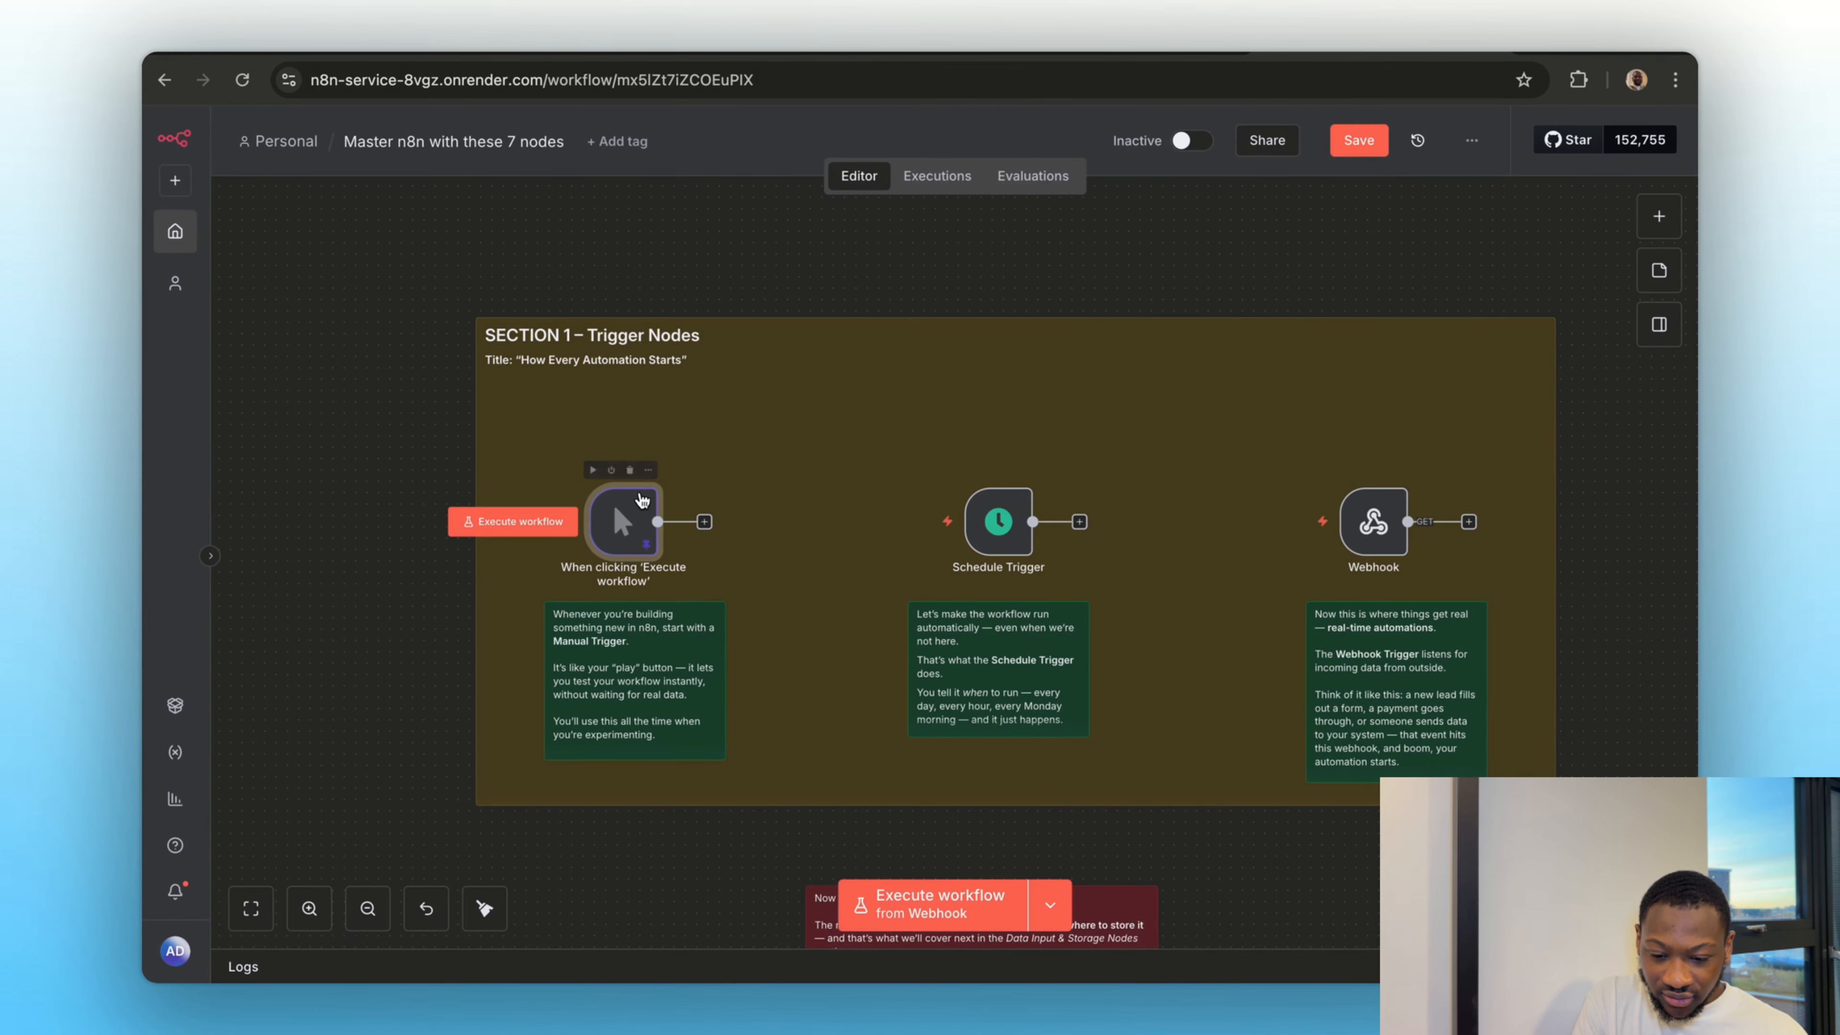
pyautogui.click(592, 471)
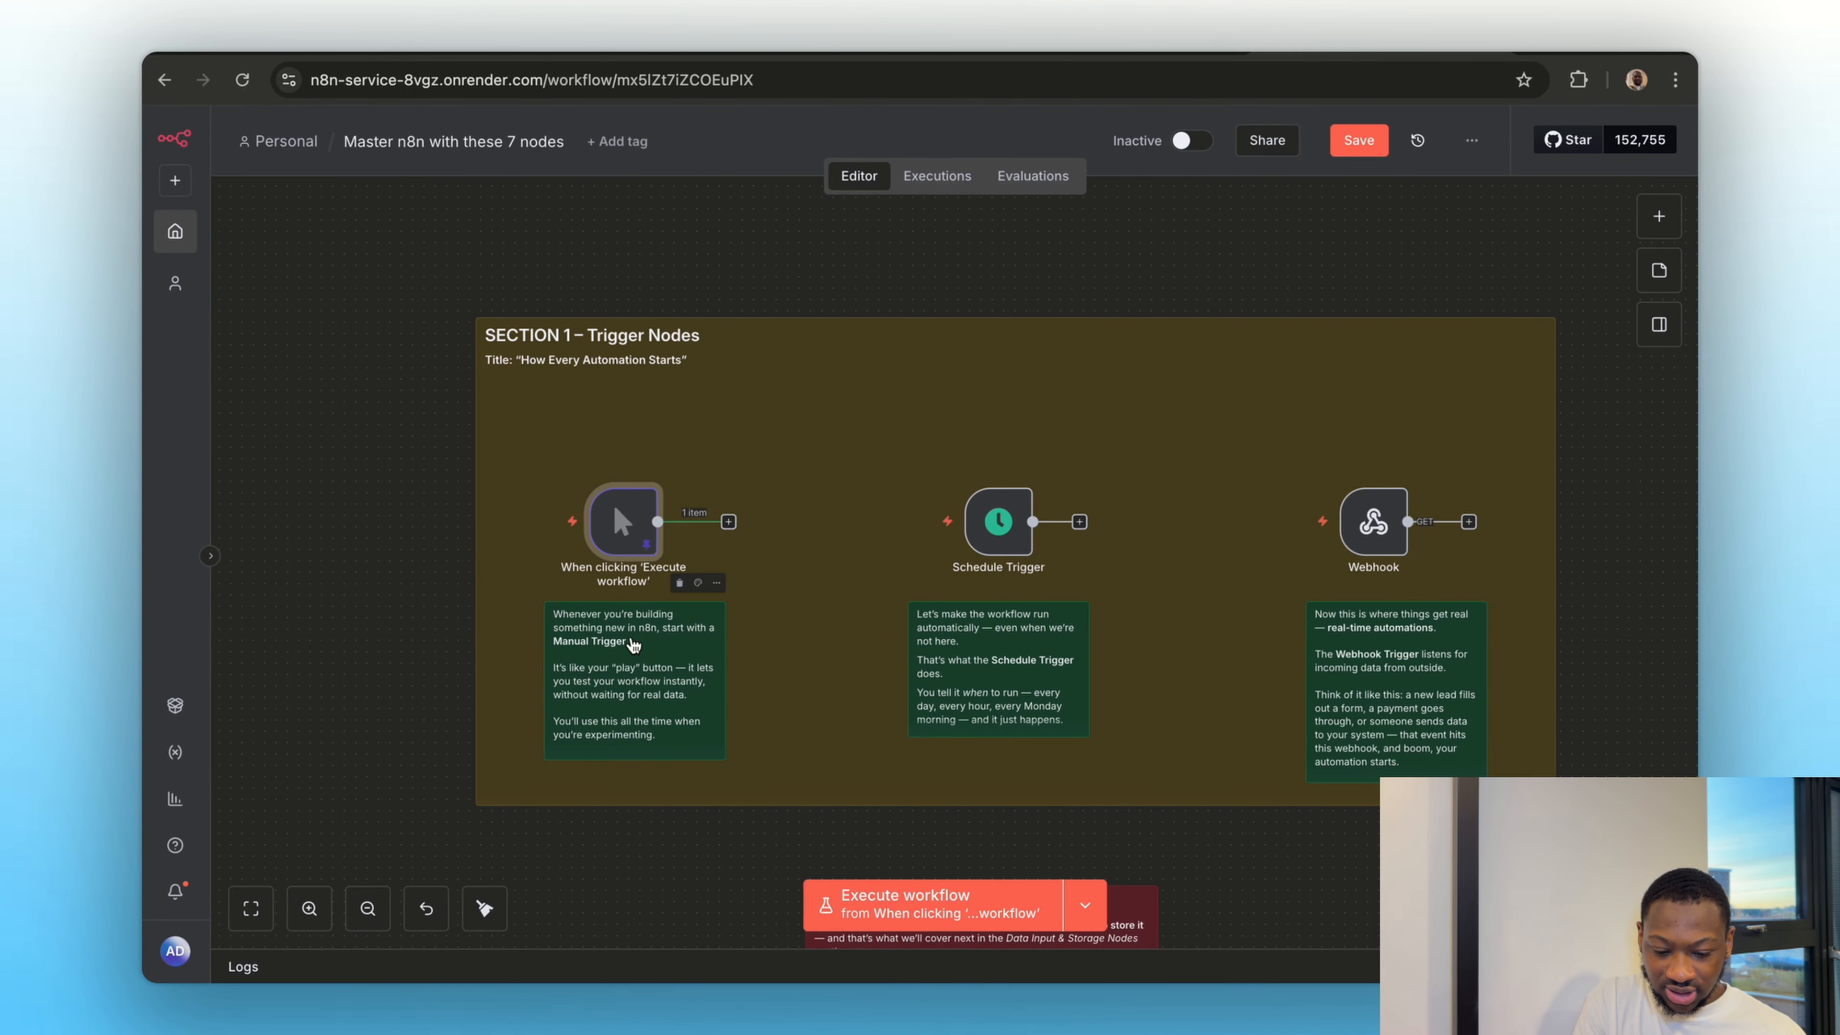
pyautogui.moveTo(620, 514)
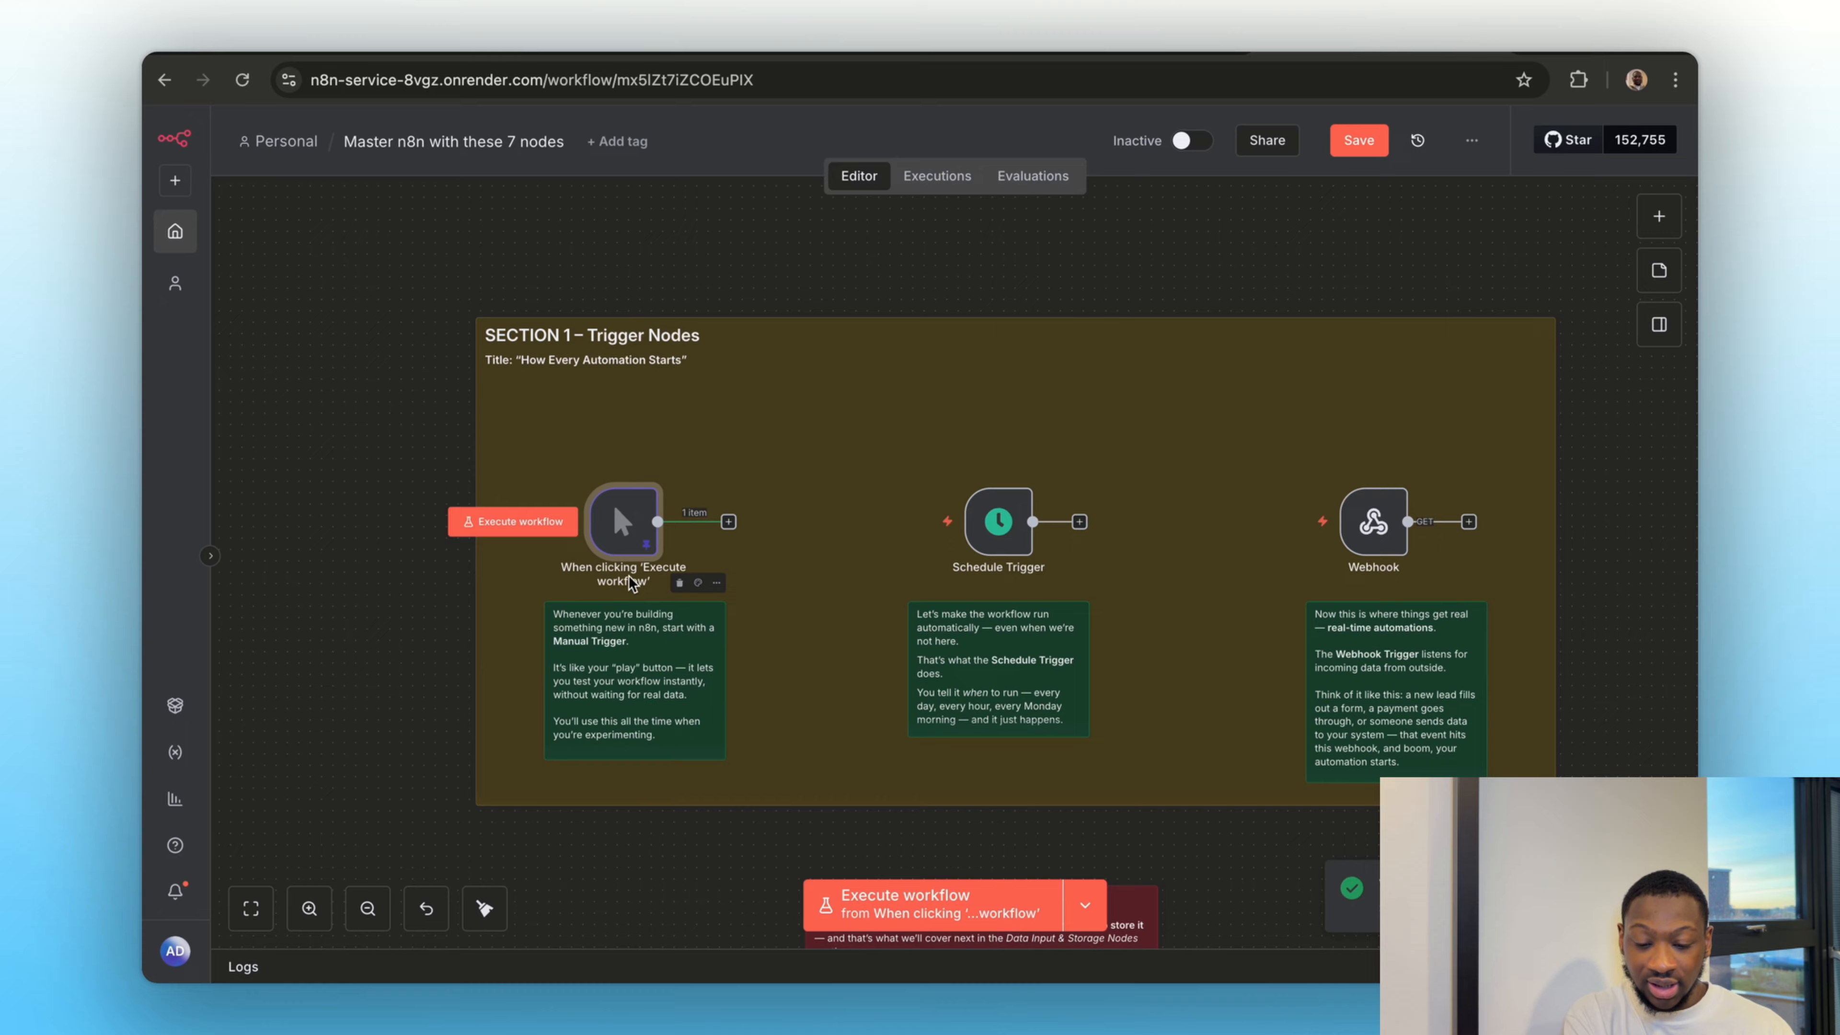
# Add an Edit Fields (Set) node after the manual trigger and start a manually mapped field in it
pyautogui.click(728, 522)
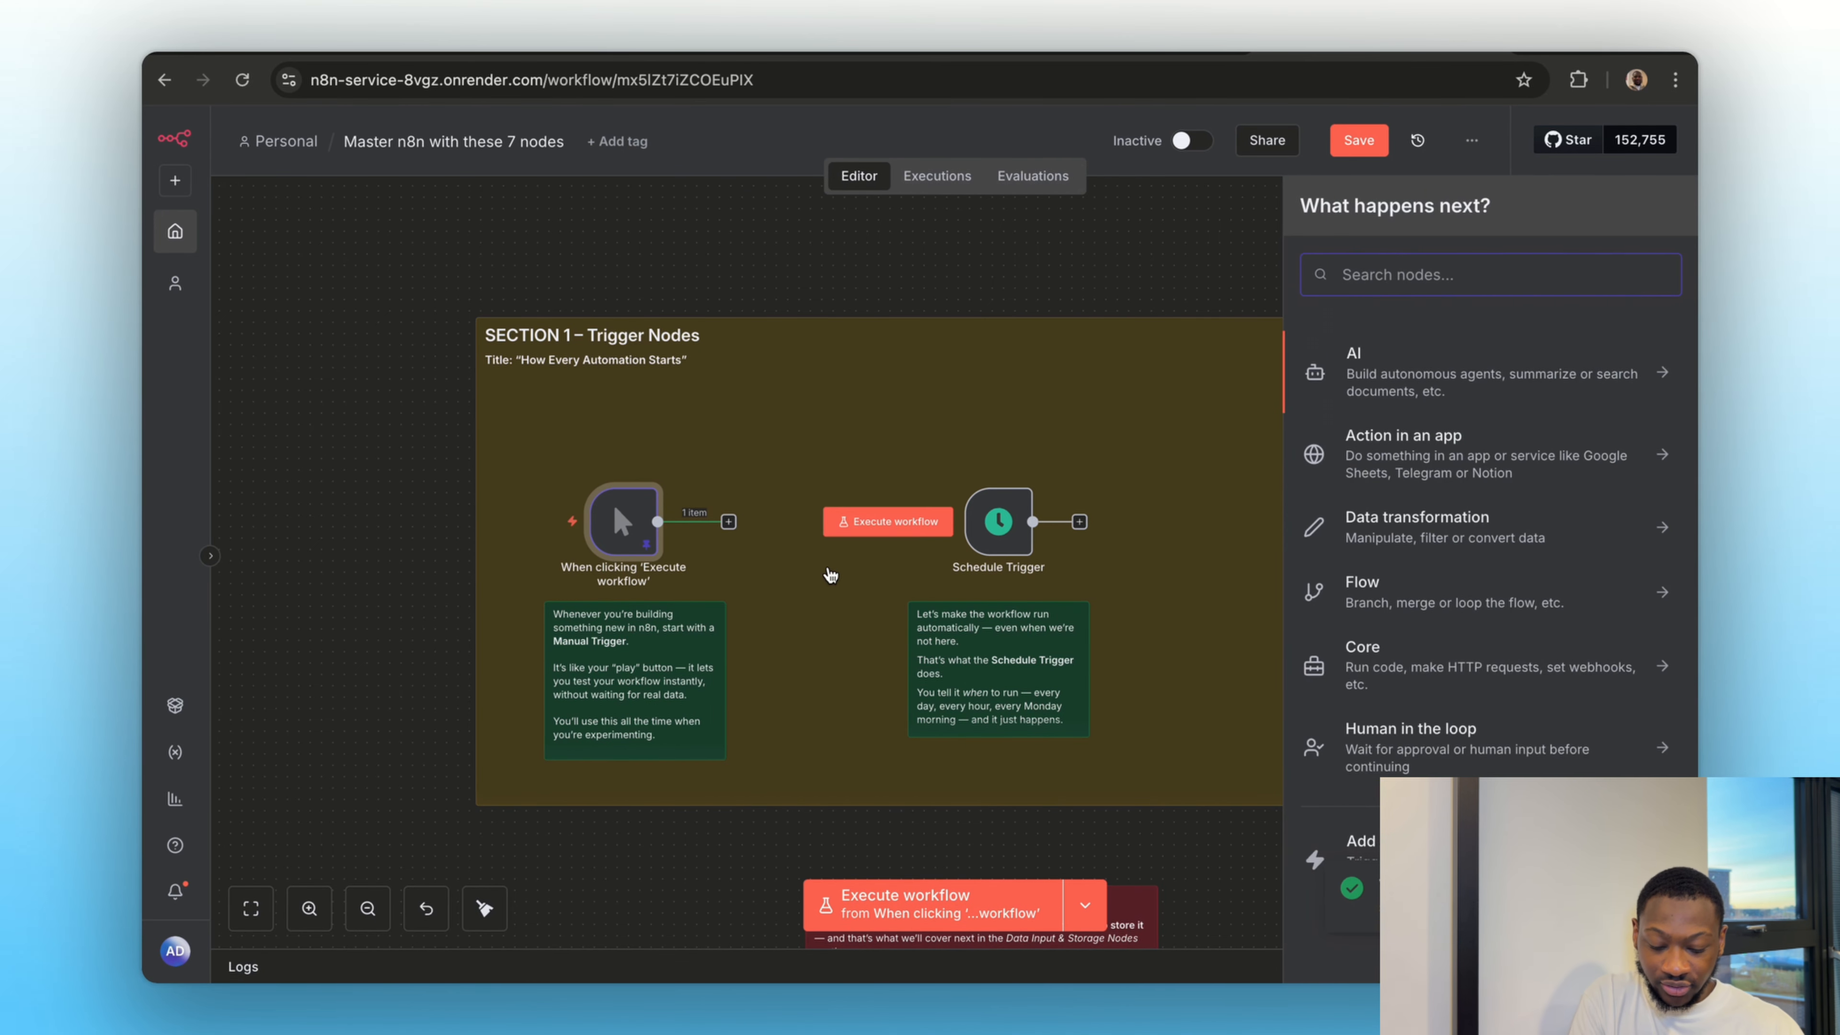
pyautogui.write('set')
pyautogui.click(1316, 347)
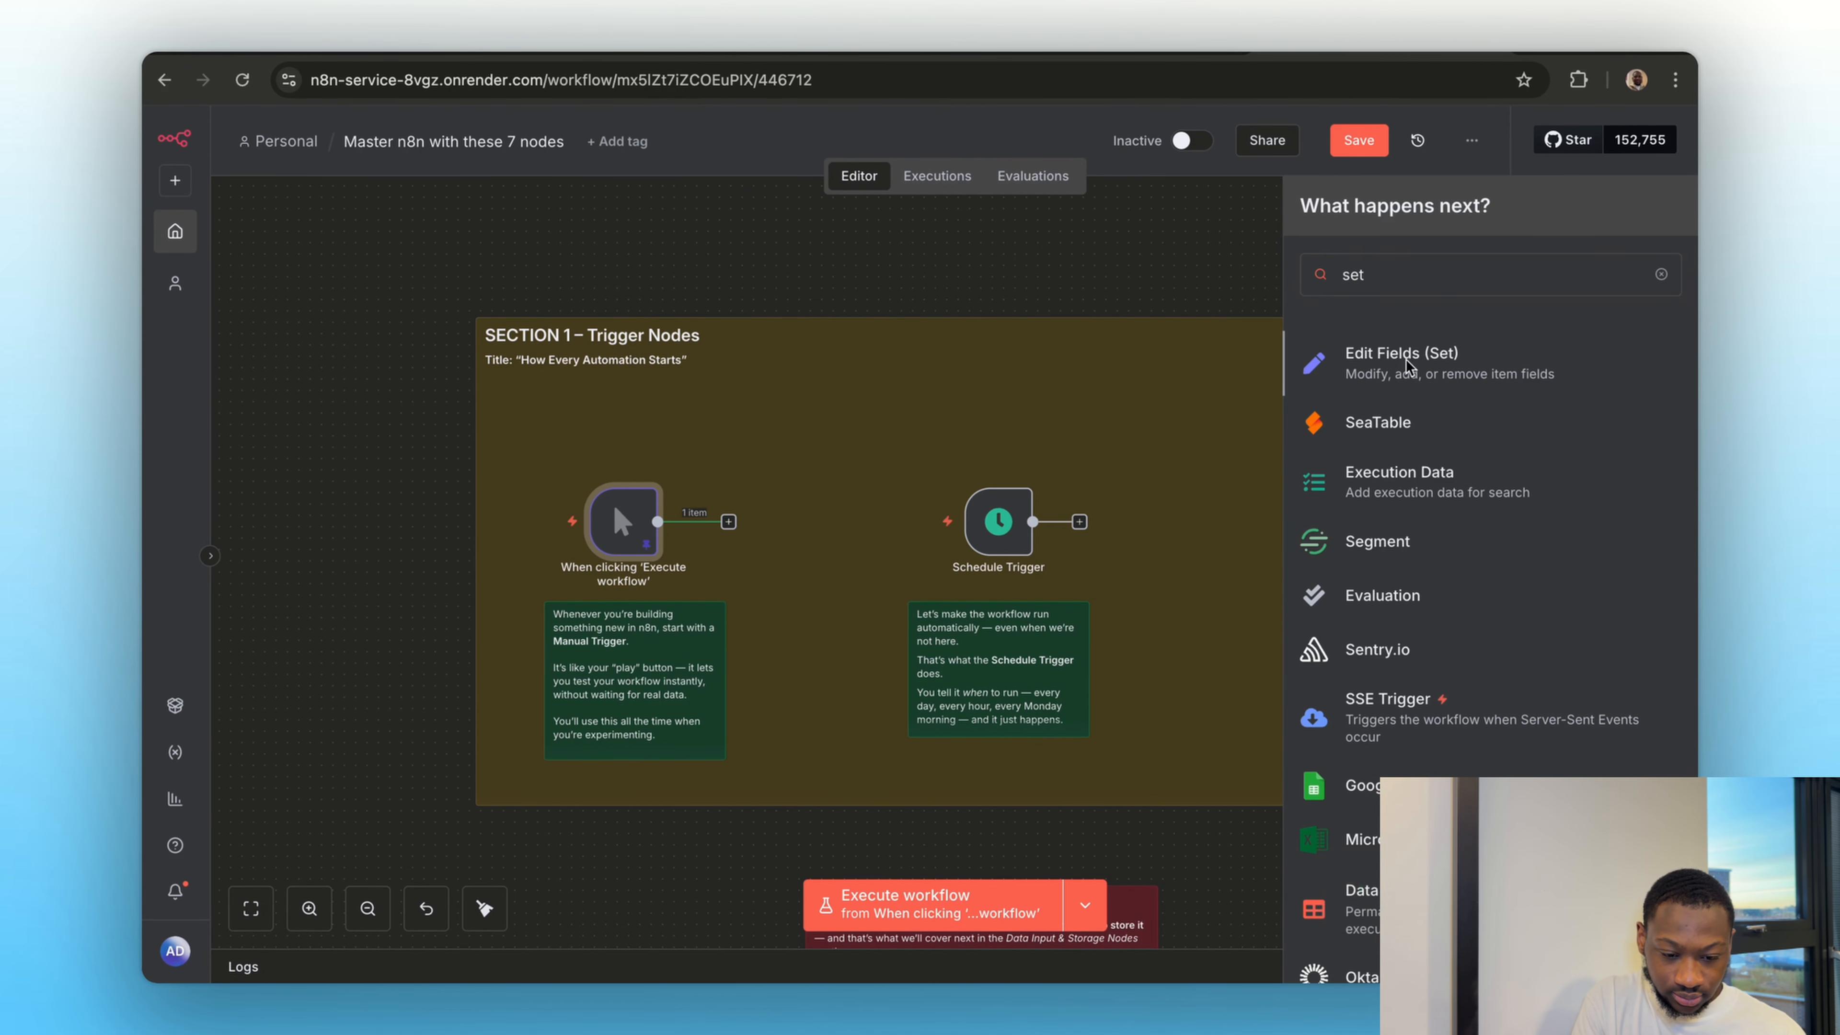
pyautogui.click(914, 485)
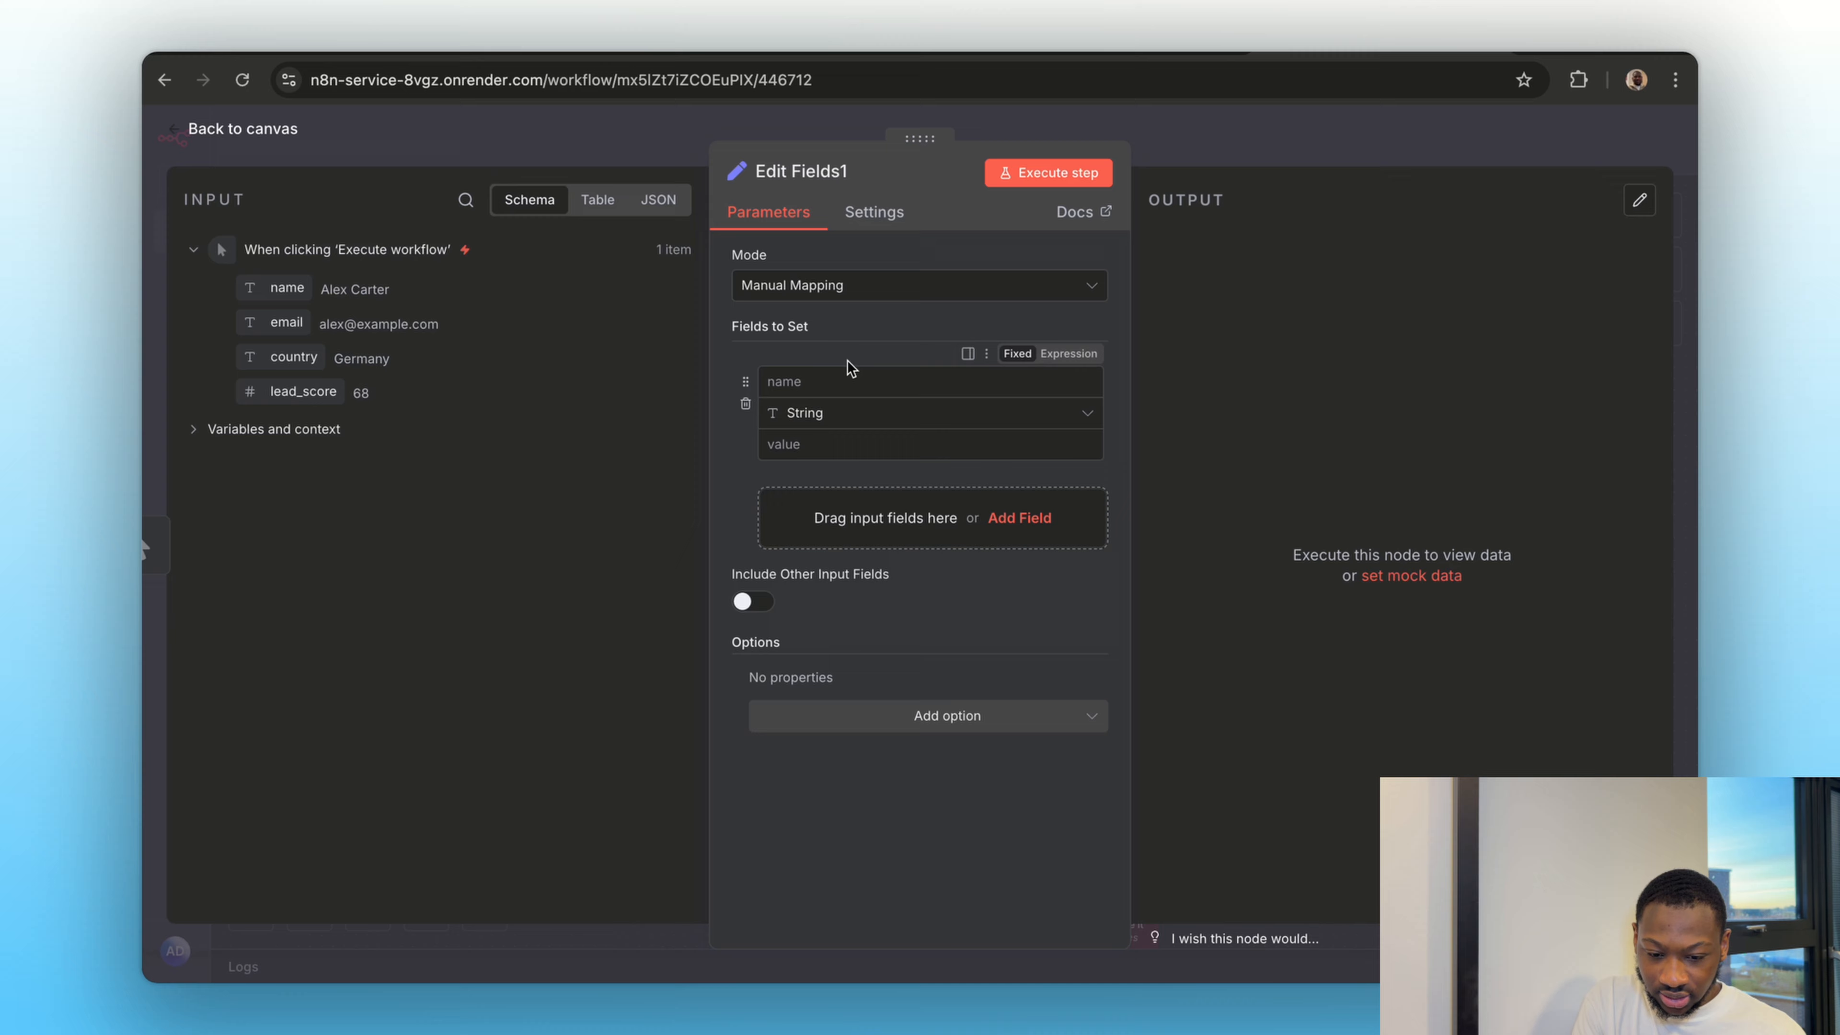
# Define the fields name and email in the Edit Fields node, mapped to {{ $json.name }} and {{ $json.email }}
pyautogui.click(833, 384)
pyautogui.write('name')
pyautogui.moveTo(294, 301); pyautogui.dragTo(844, 444)
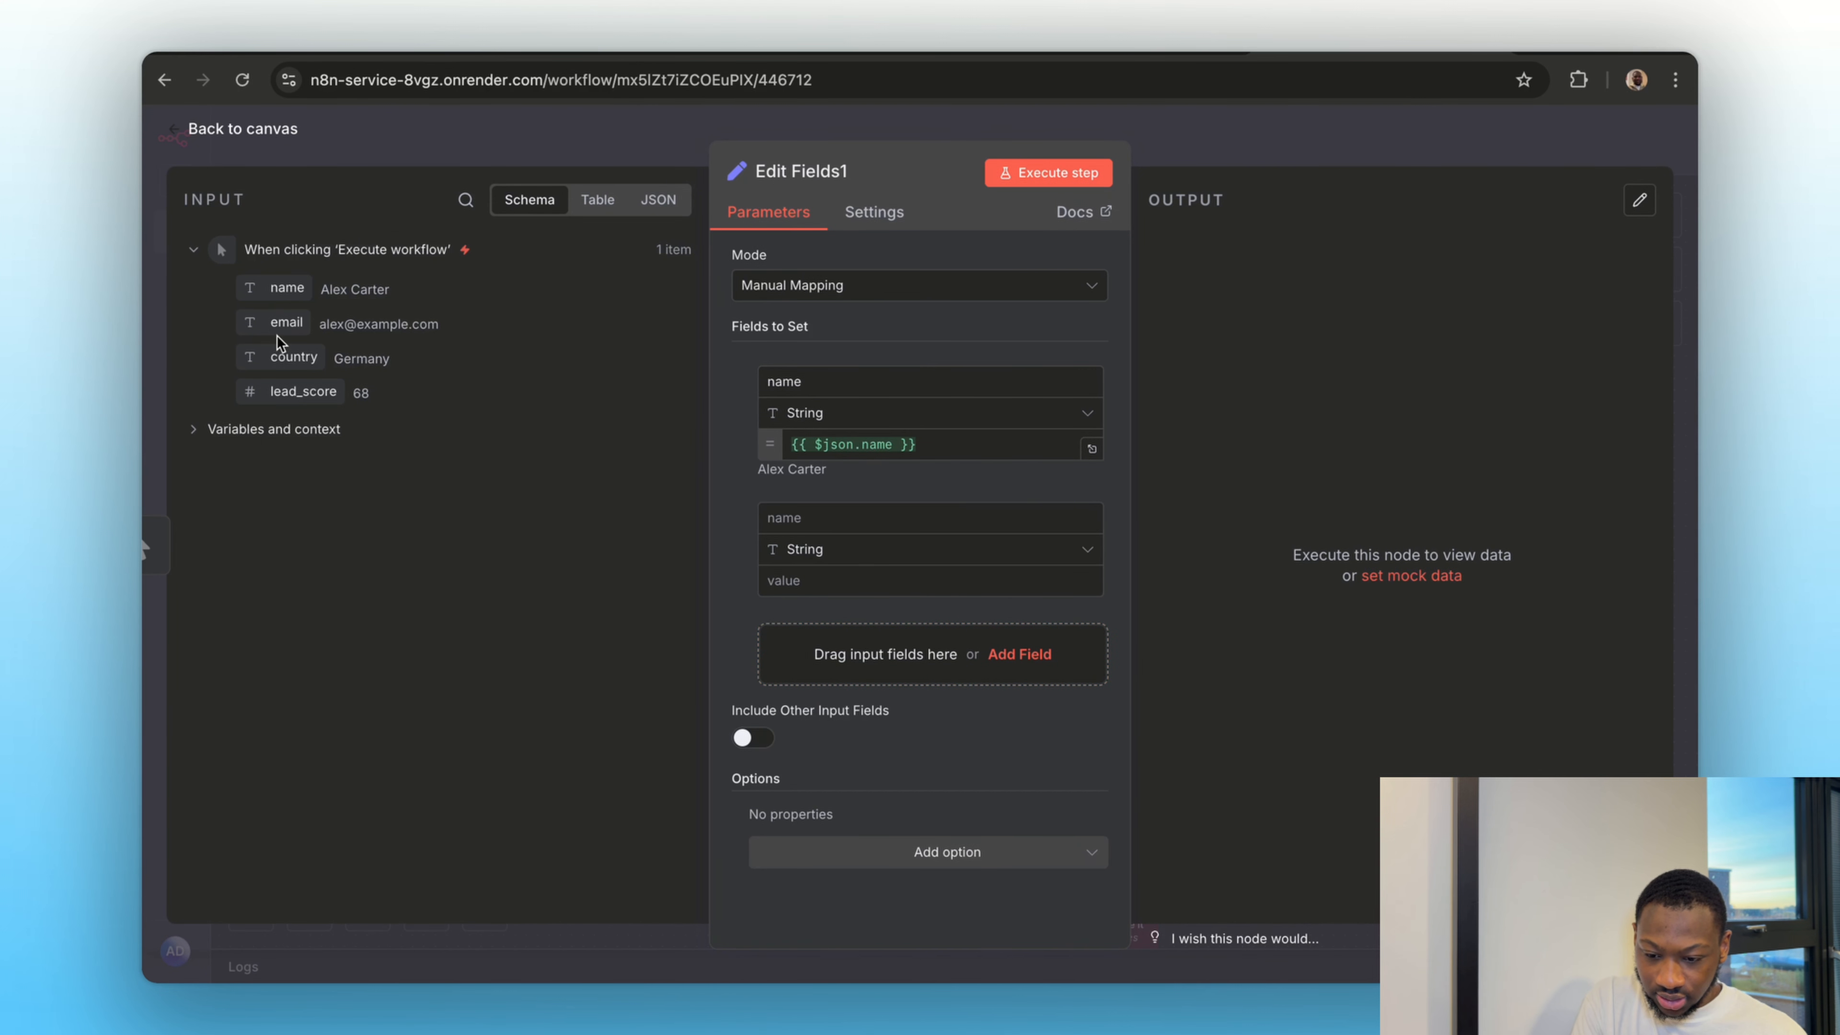
pyautogui.moveTo(287, 323); pyautogui.dragTo(797, 549)
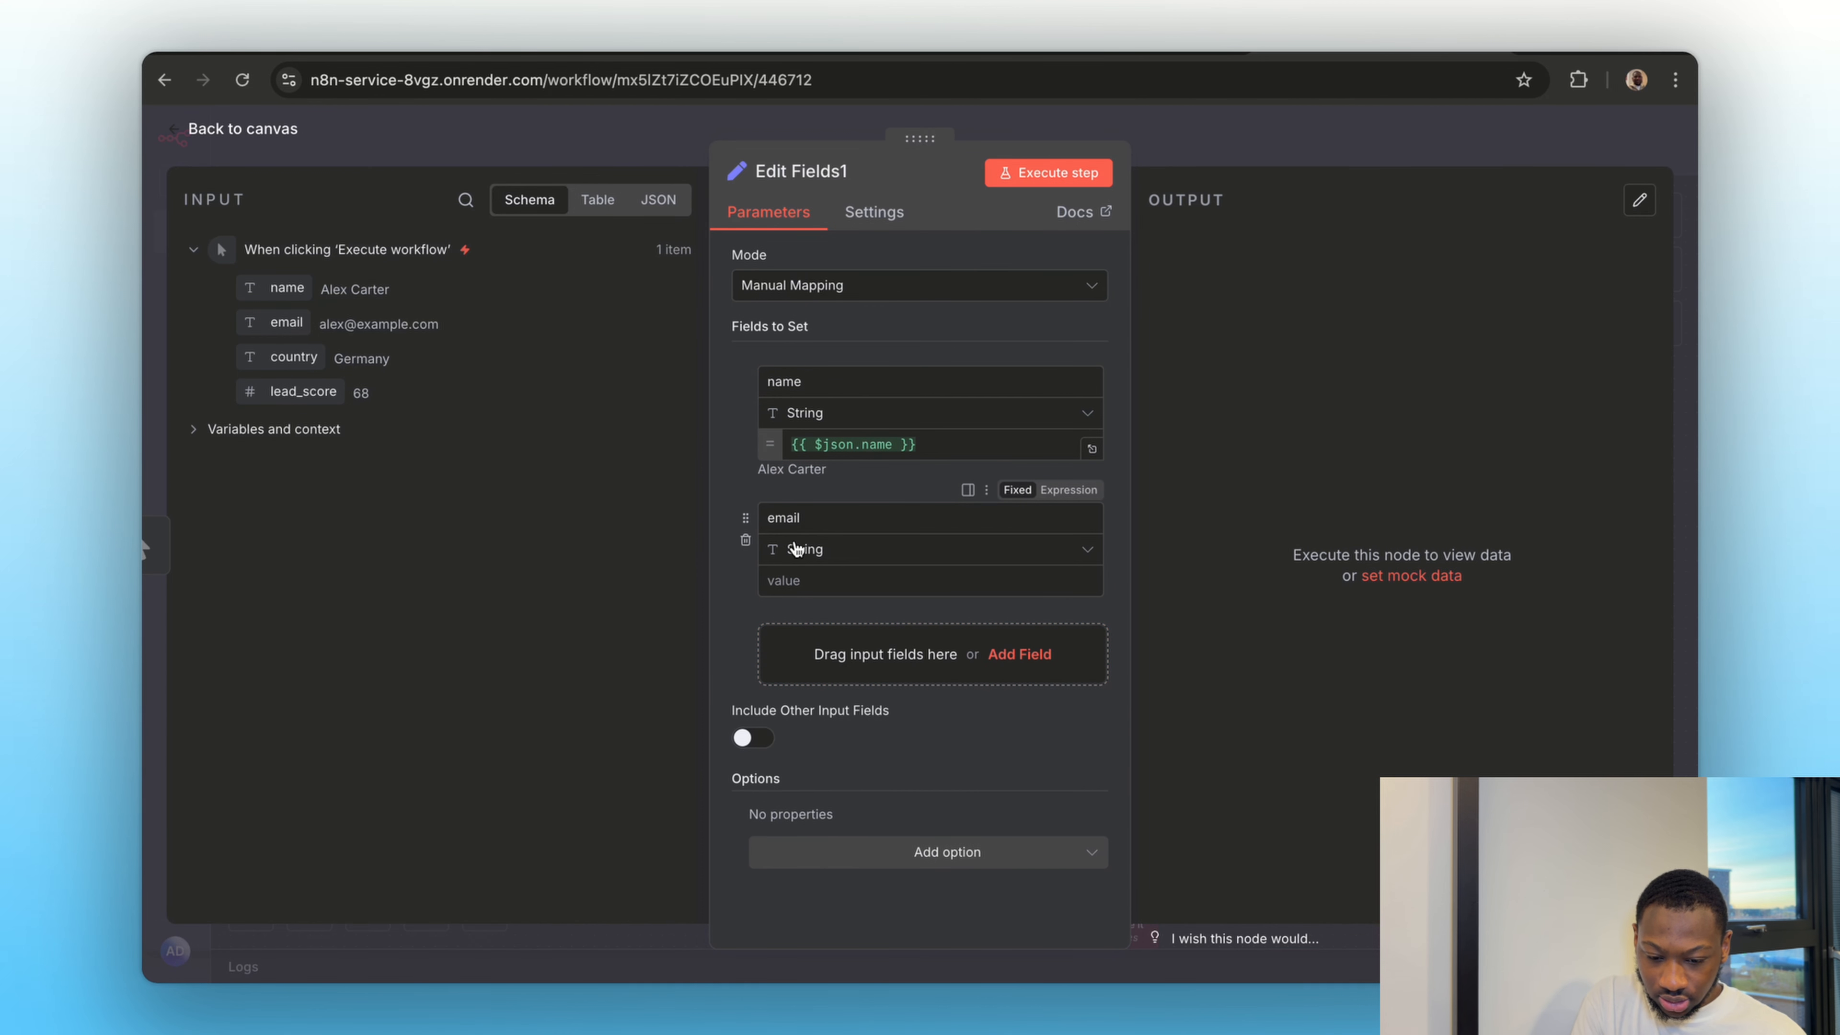
pyautogui.moveTo(275, 326); pyautogui.dragTo(796, 580)
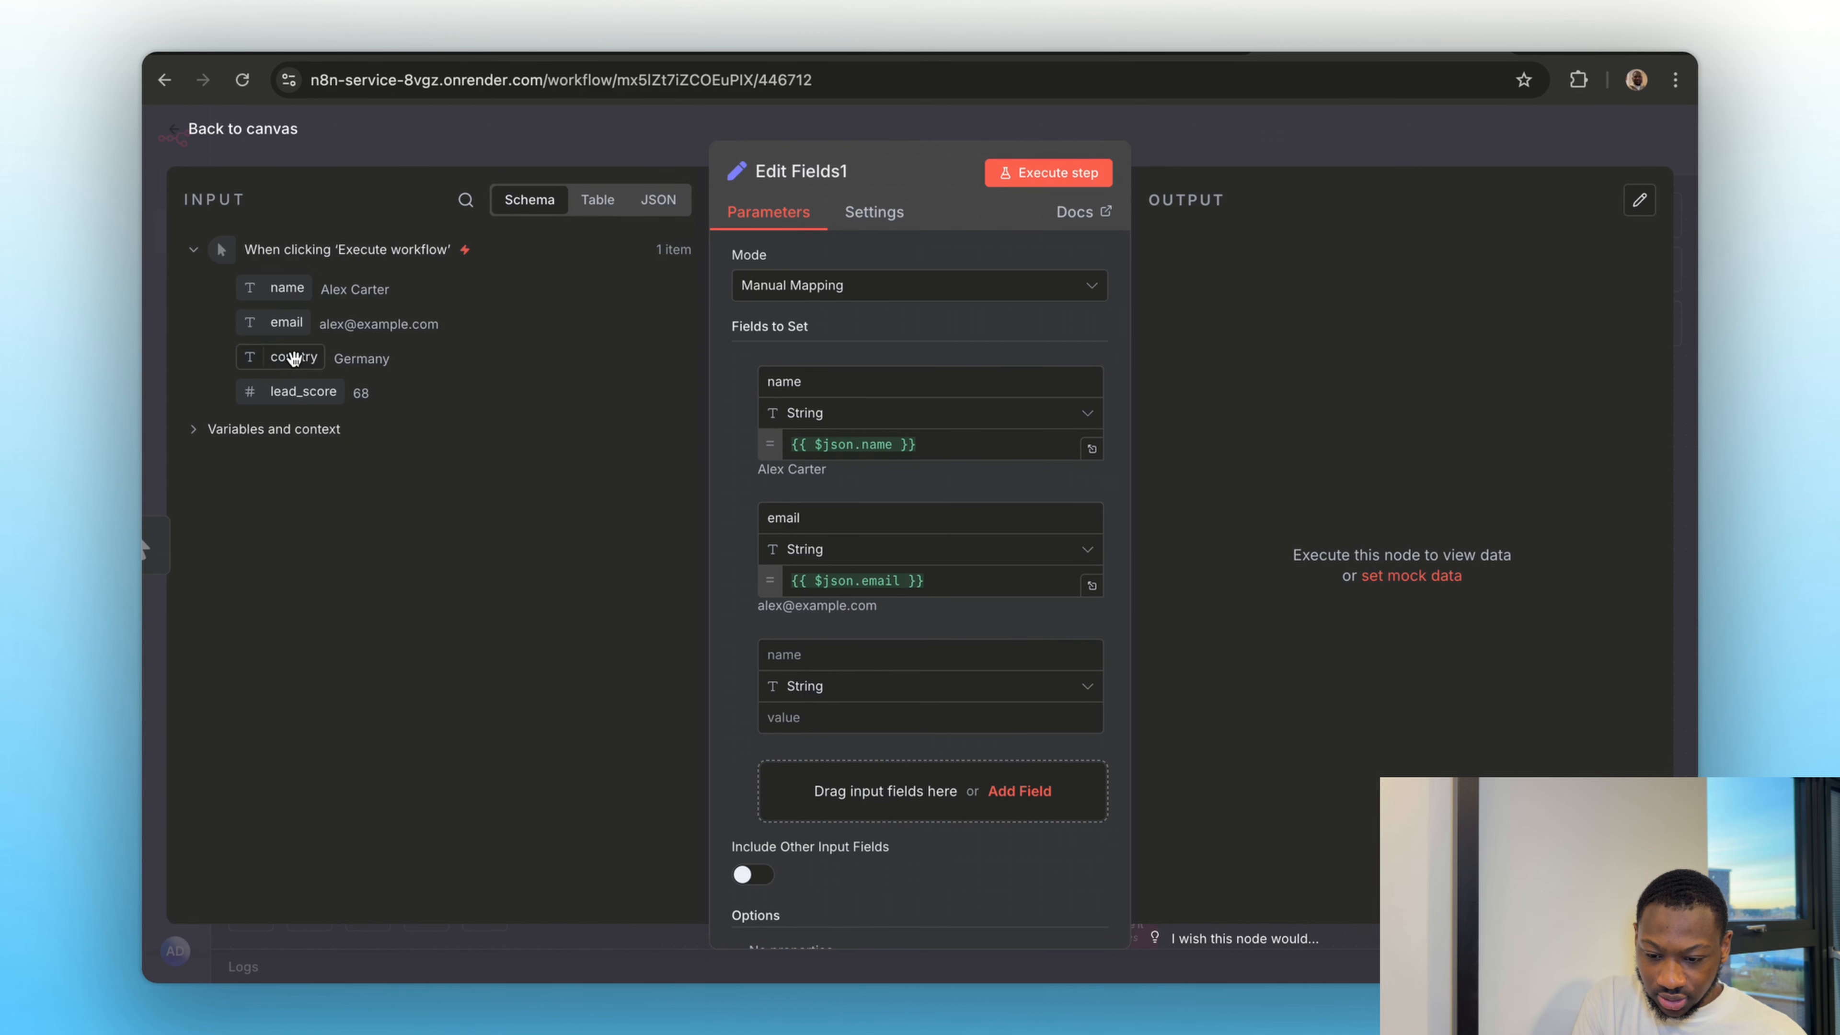
# Add country and lead_score fields mapped to their matching trigger inputs, and execute the workflow from the manual trigger
pyautogui.moveTo(294, 356); pyautogui.dragTo(551, 485)
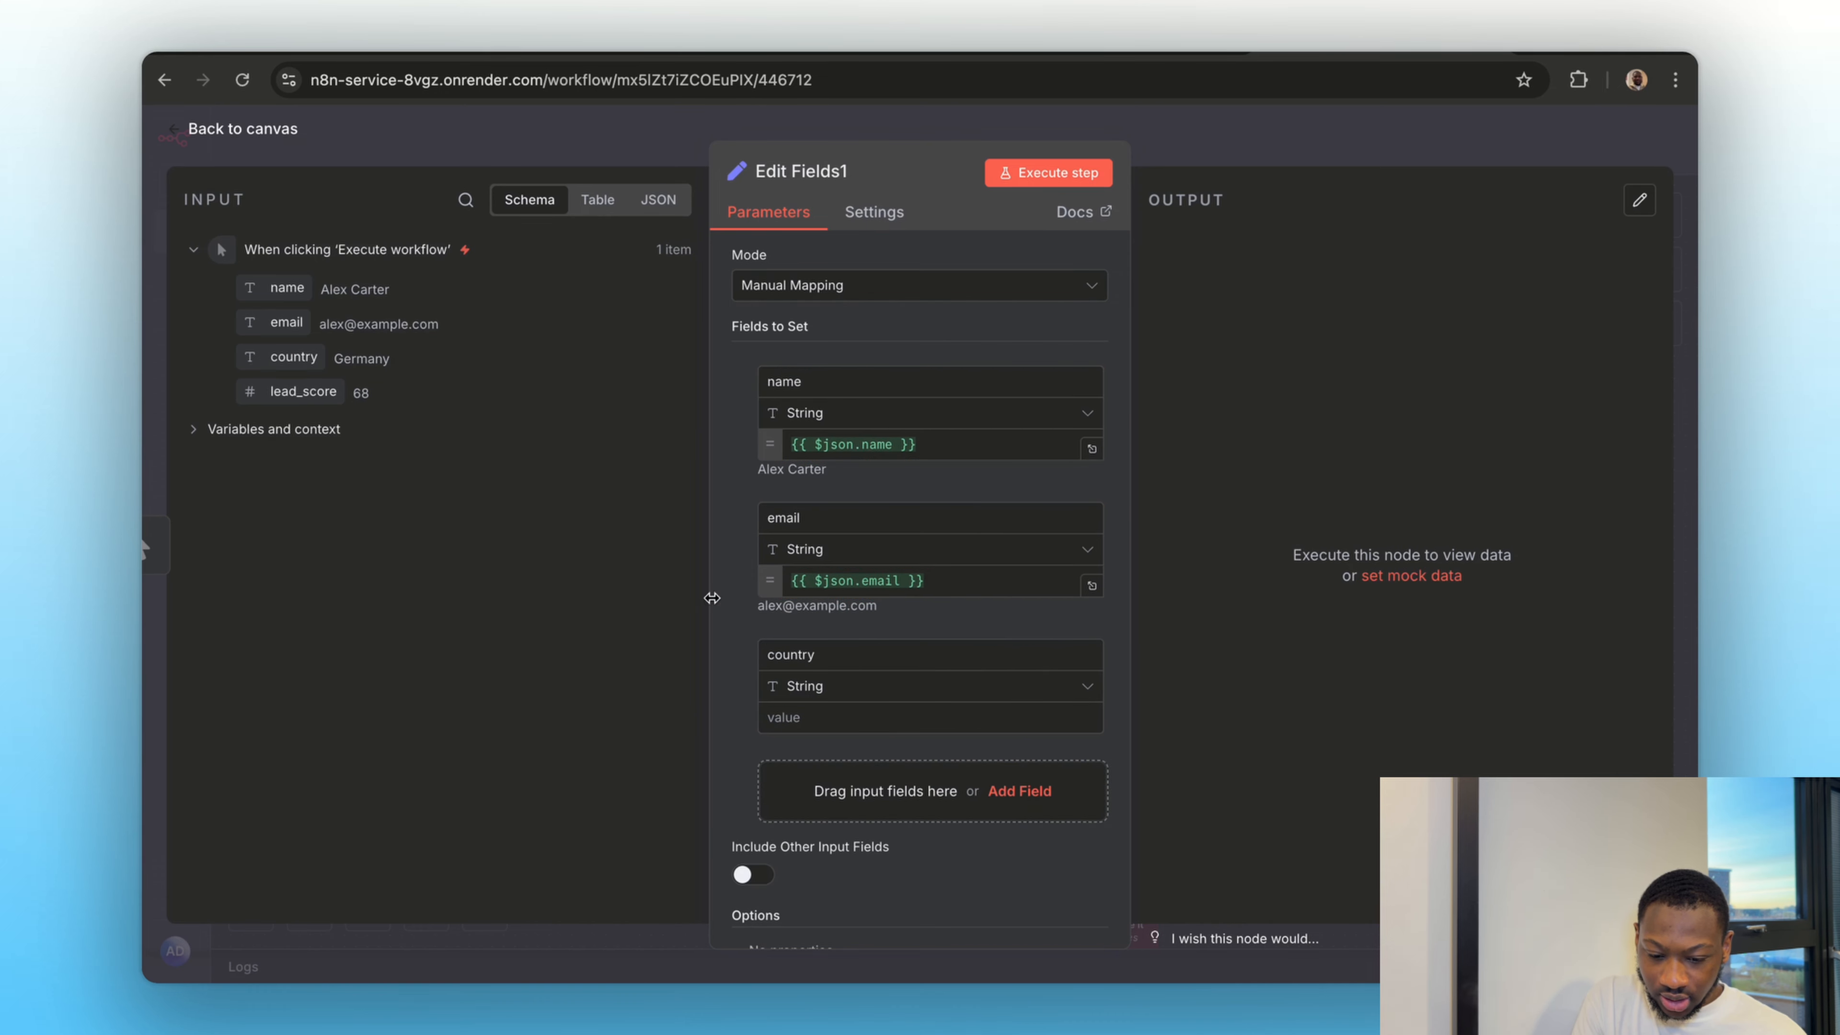
pyautogui.moveTo(293, 356); pyautogui.dragTo(804, 720)
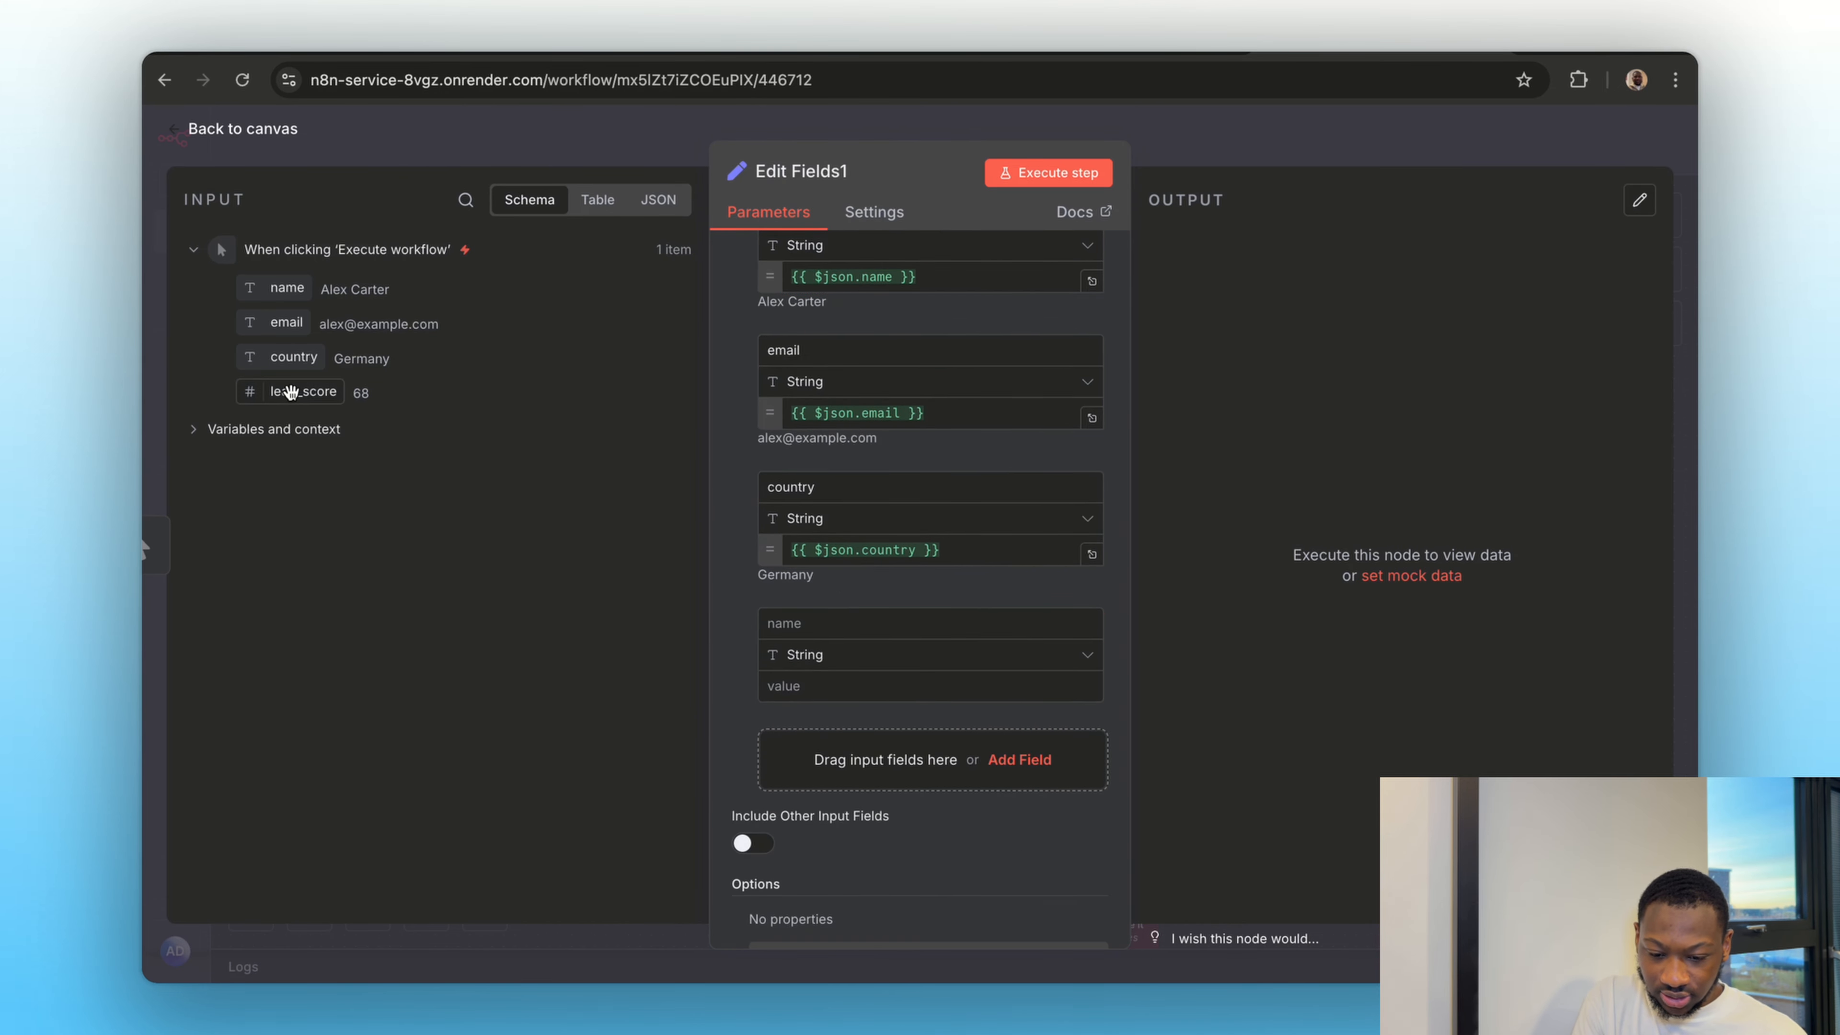
pyautogui.moveTo(301, 392); pyautogui.dragTo(797, 623)
pyautogui.moveTo(307, 392); pyautogui.dragTo(801, 686)
pyautogui.click(1204, 139)
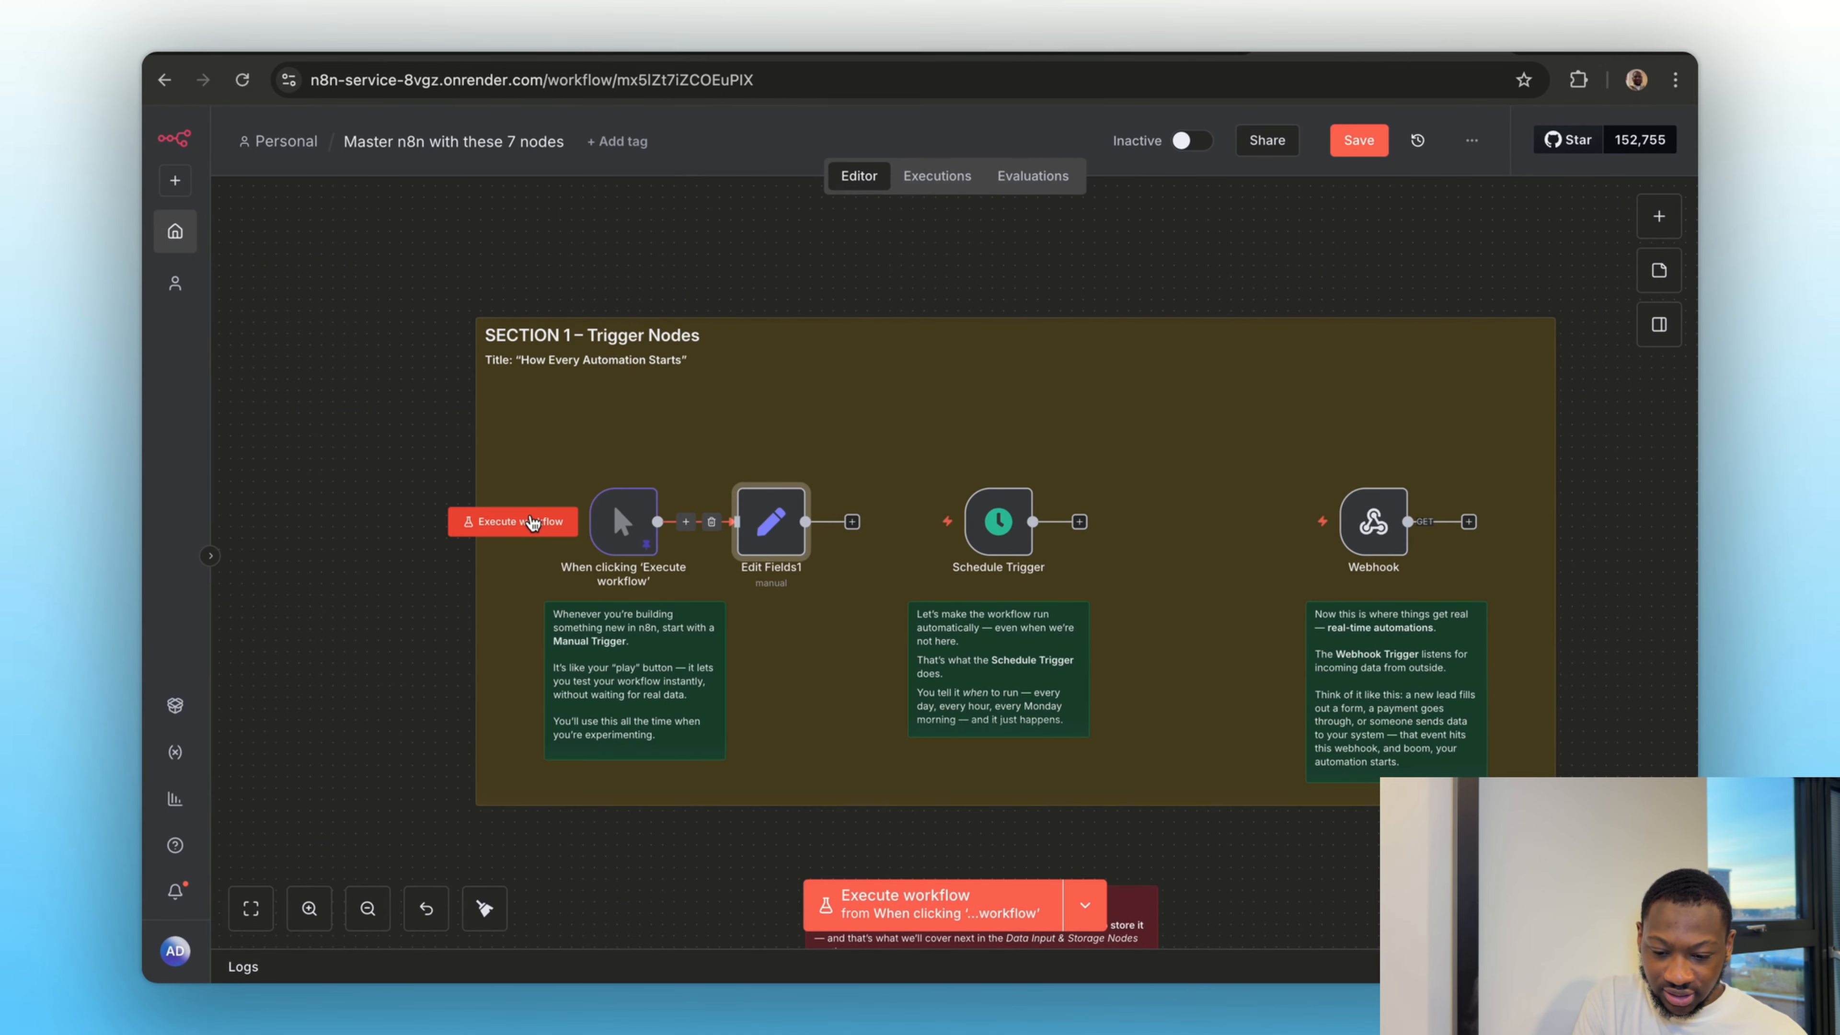
pyautogui.click(533, 523)
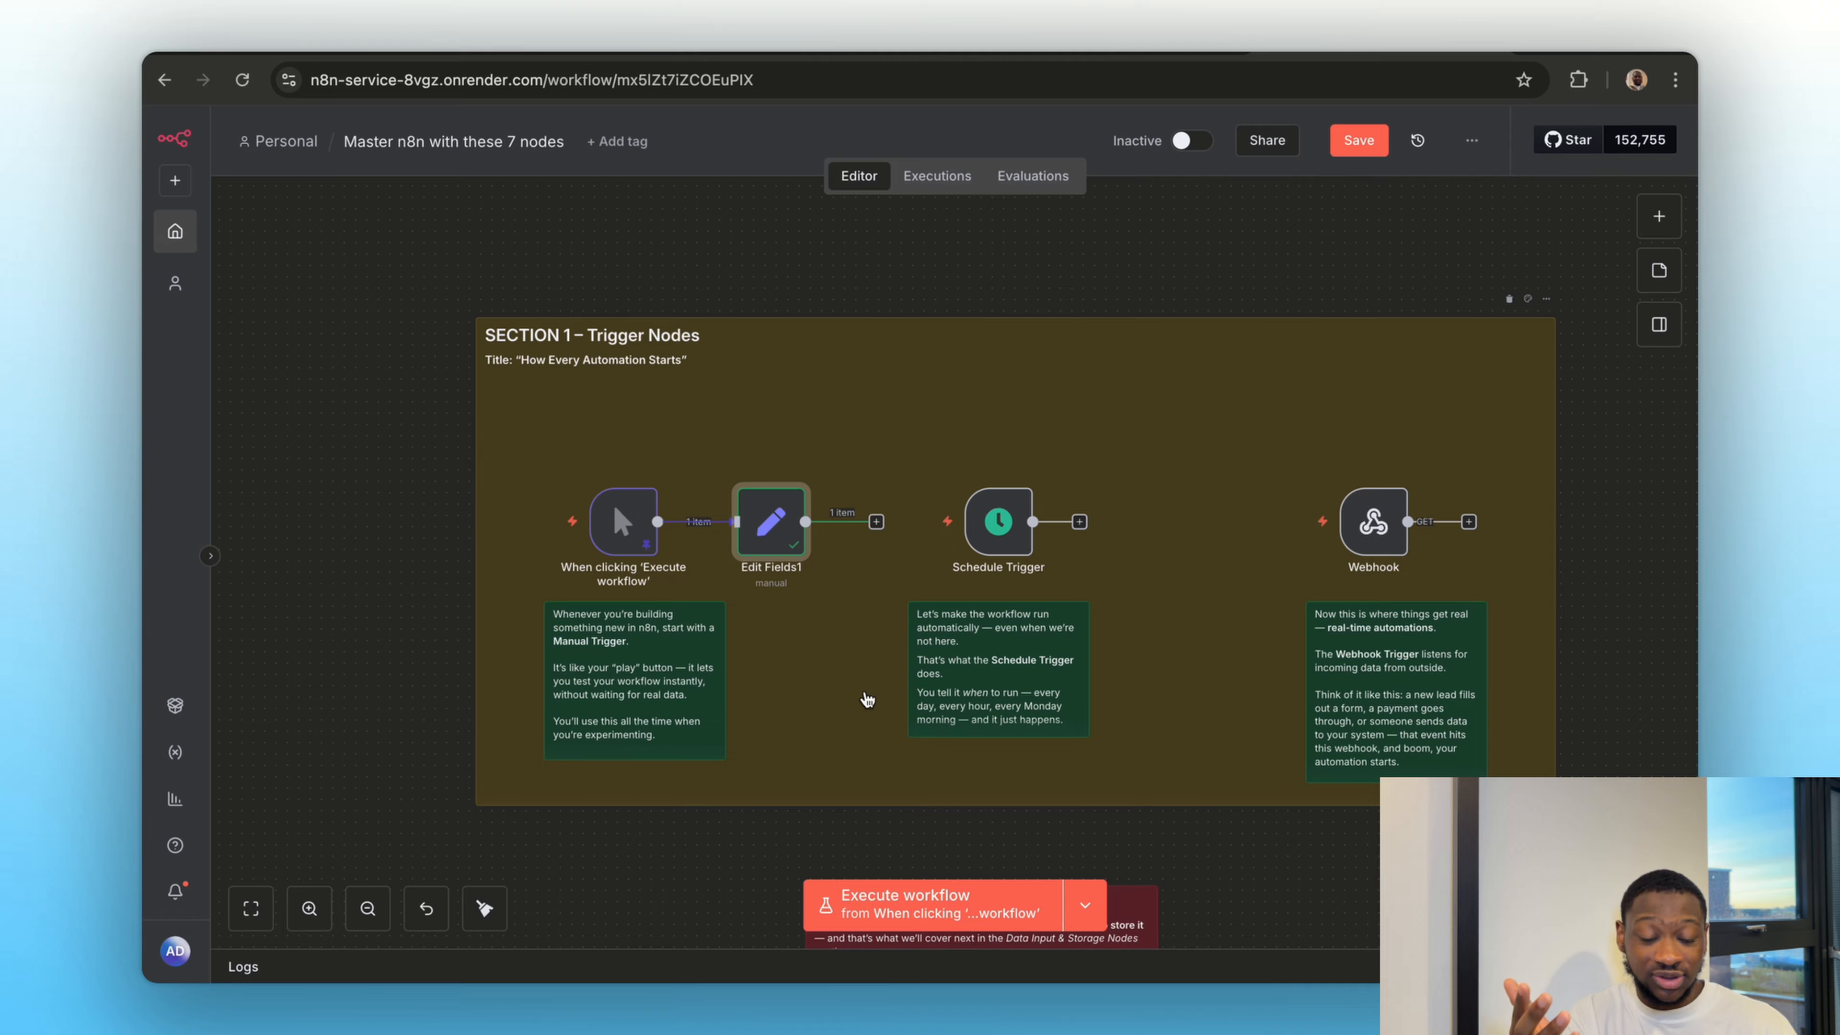
# Review the Schedule Trigger's available intervals and trigger hours, leaving its settings as they are
pyautogui.doubleClick(998, 521)
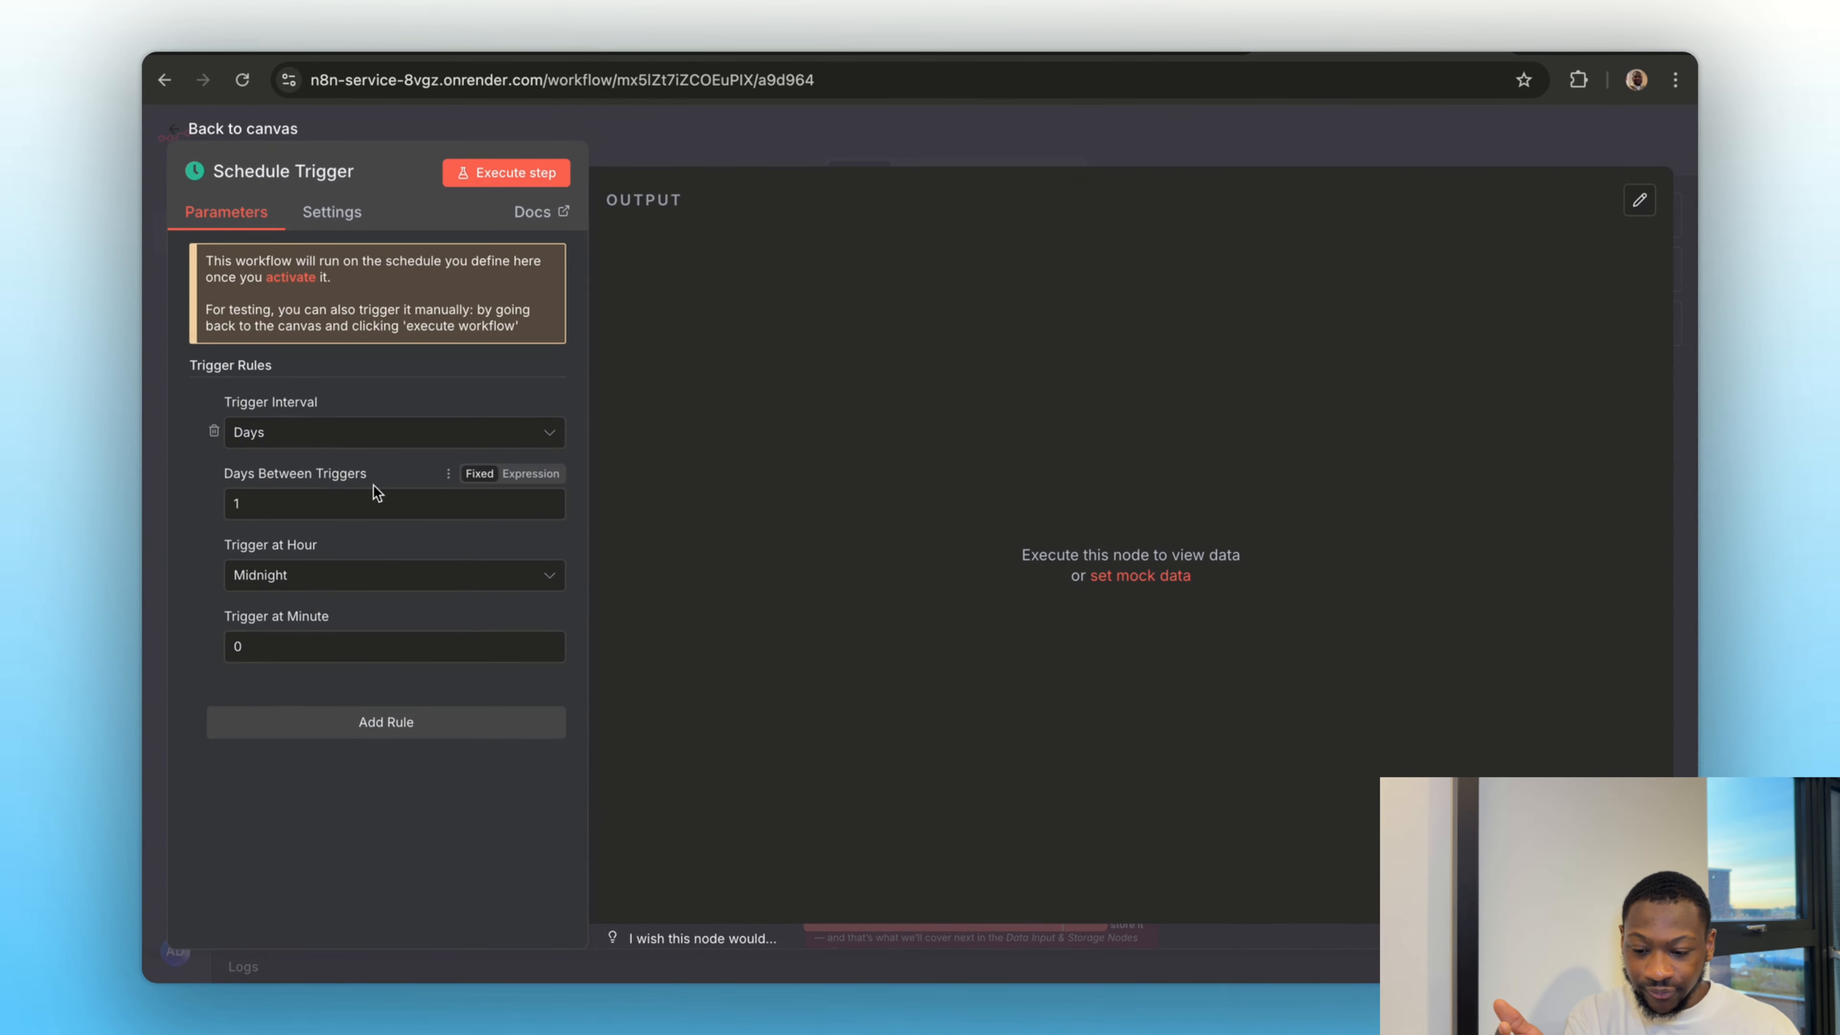
pyautogui.click(286, 435)
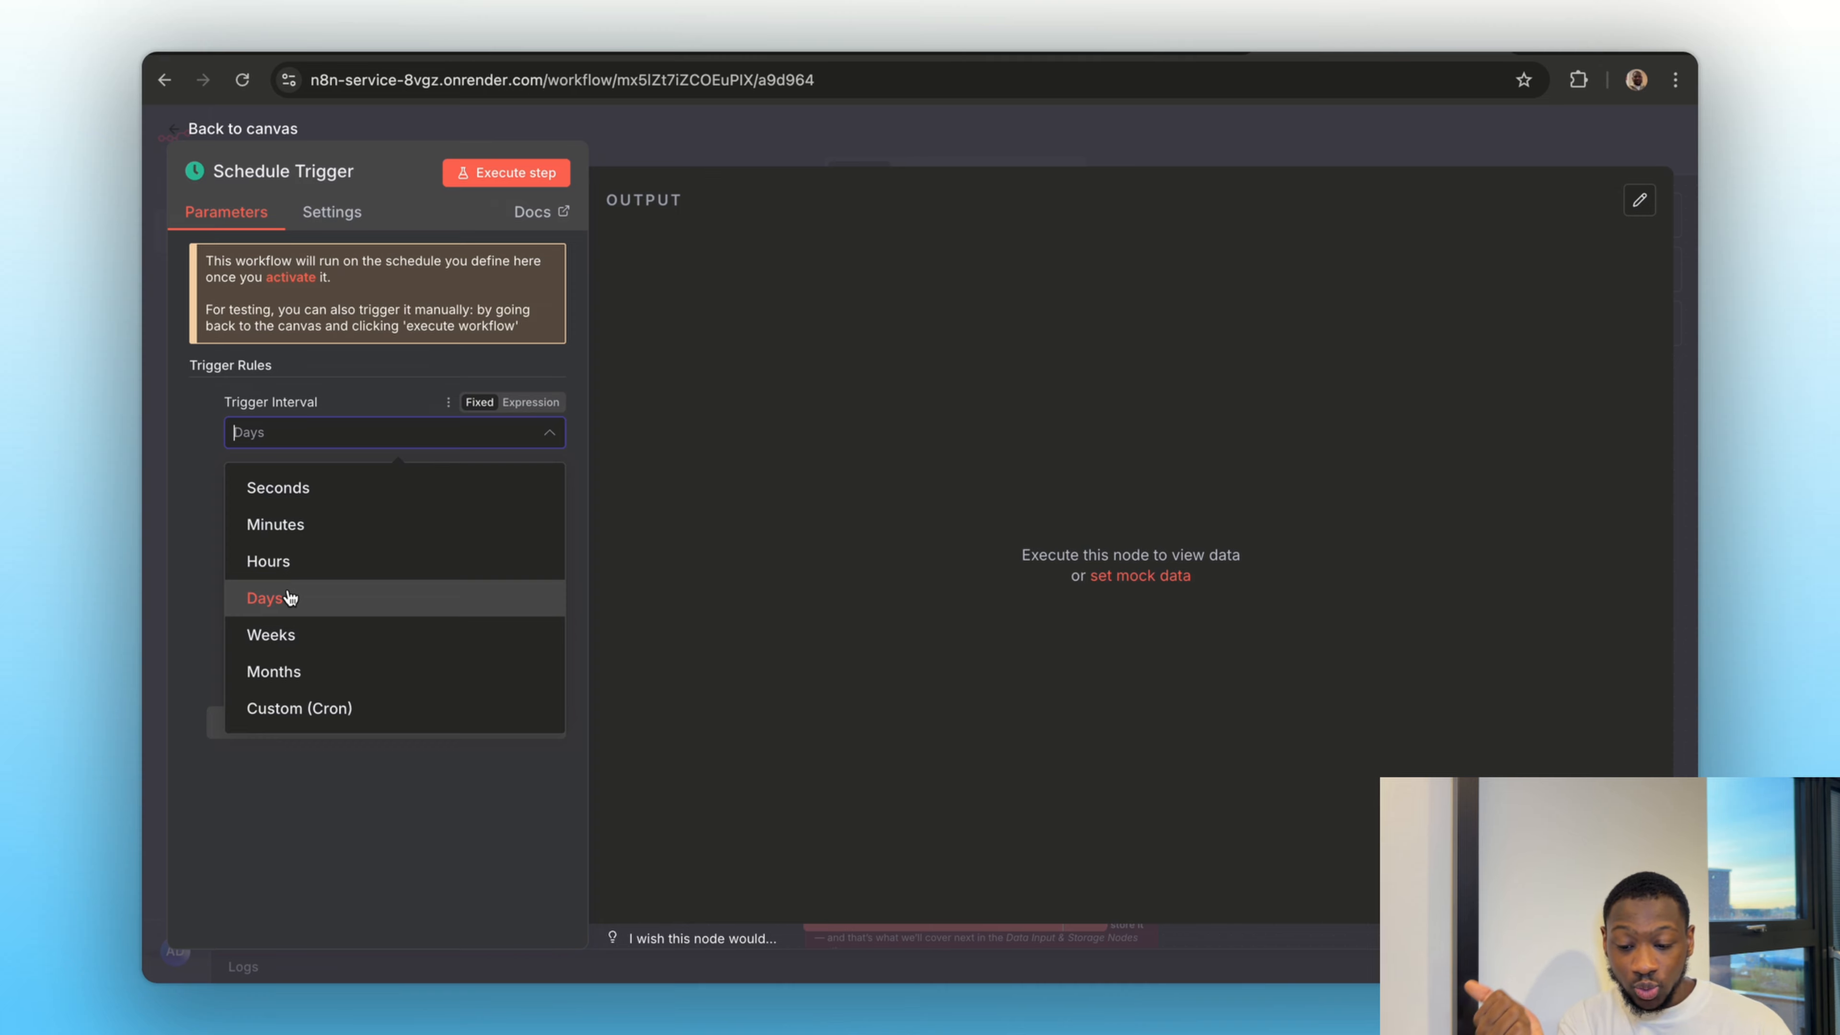
pyautogui.click(328, 756)
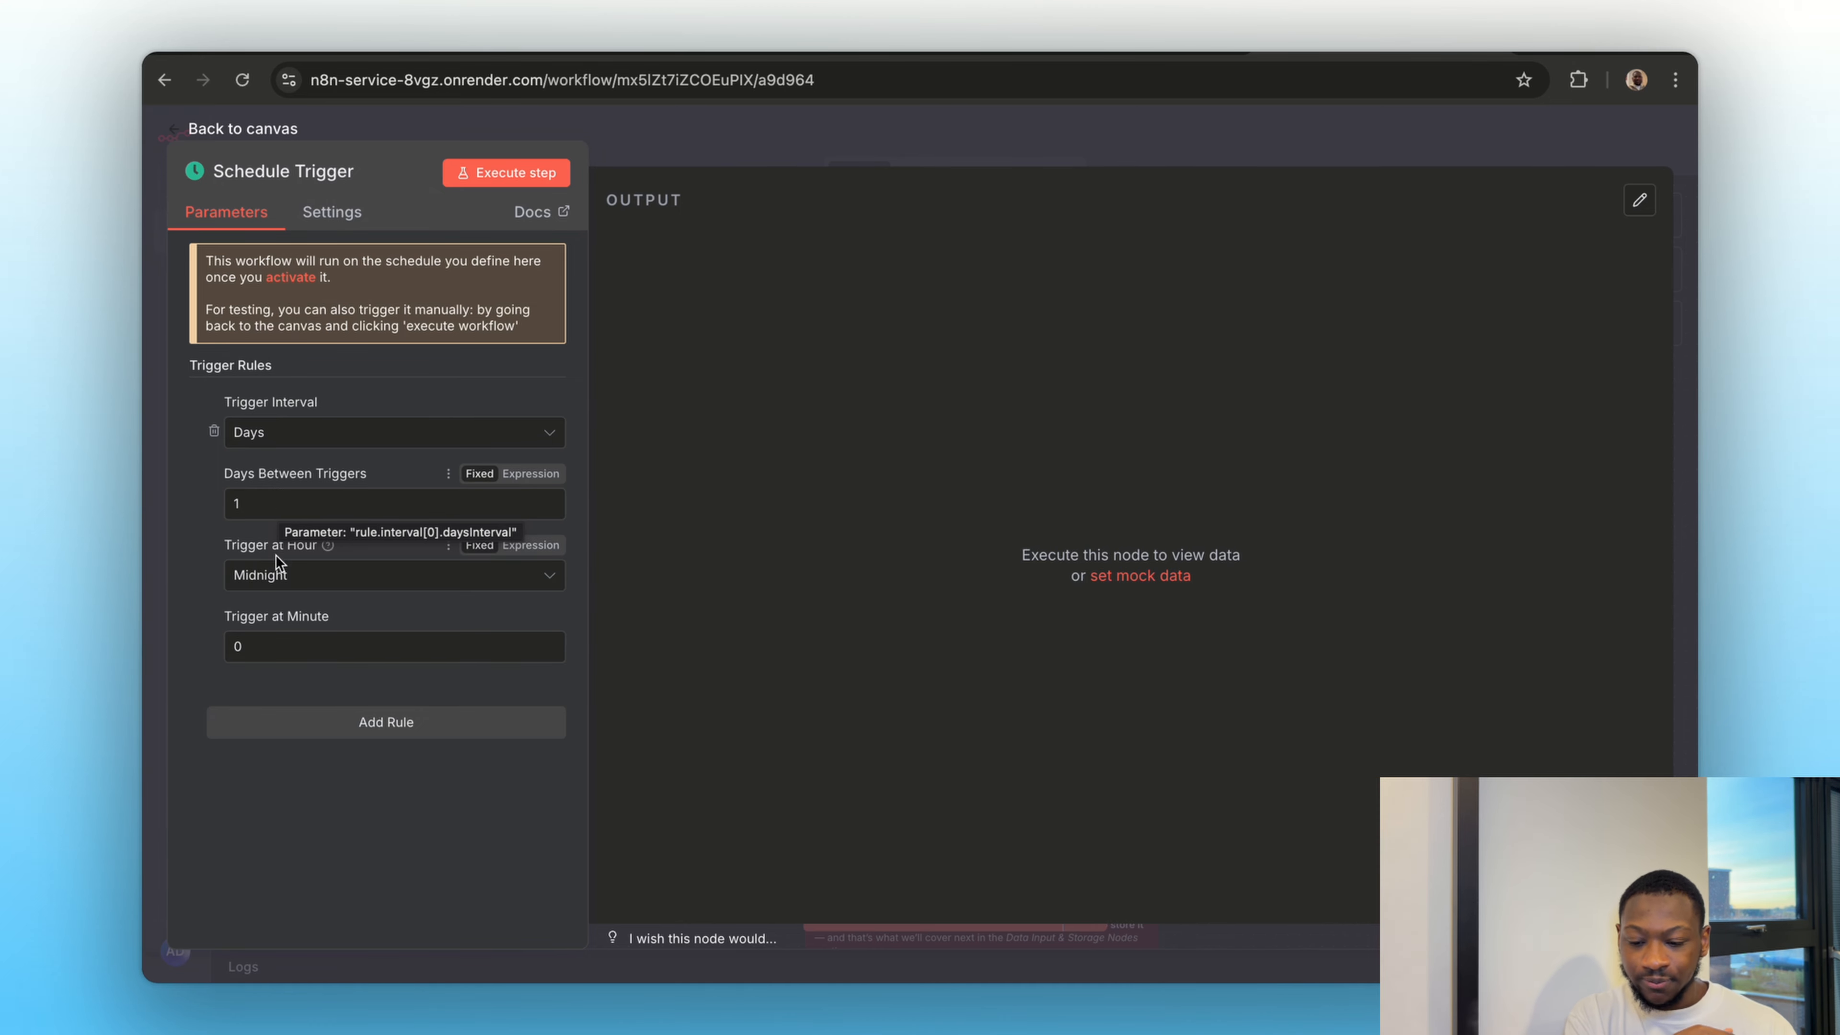
pyautogui.click(278, 577)
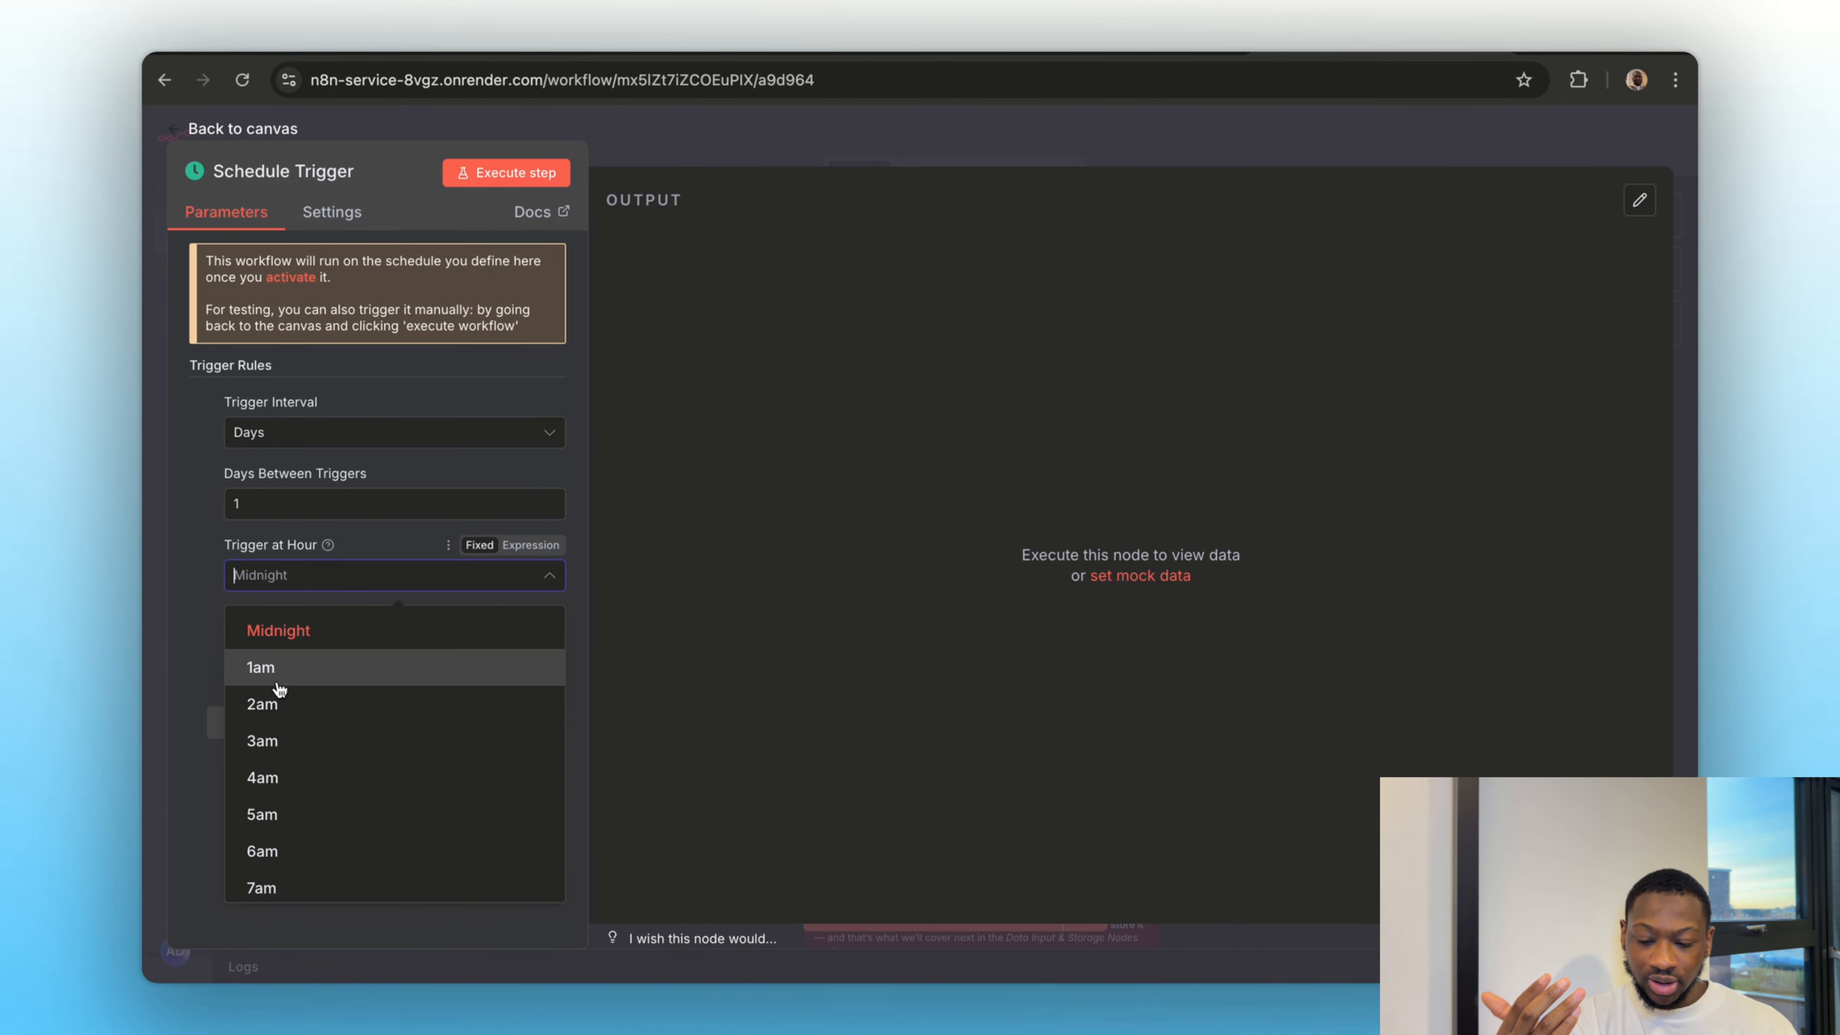
pyautogui.scroll(-2, 288, 717)
pyautogui.scroll(-10, 275, 725)
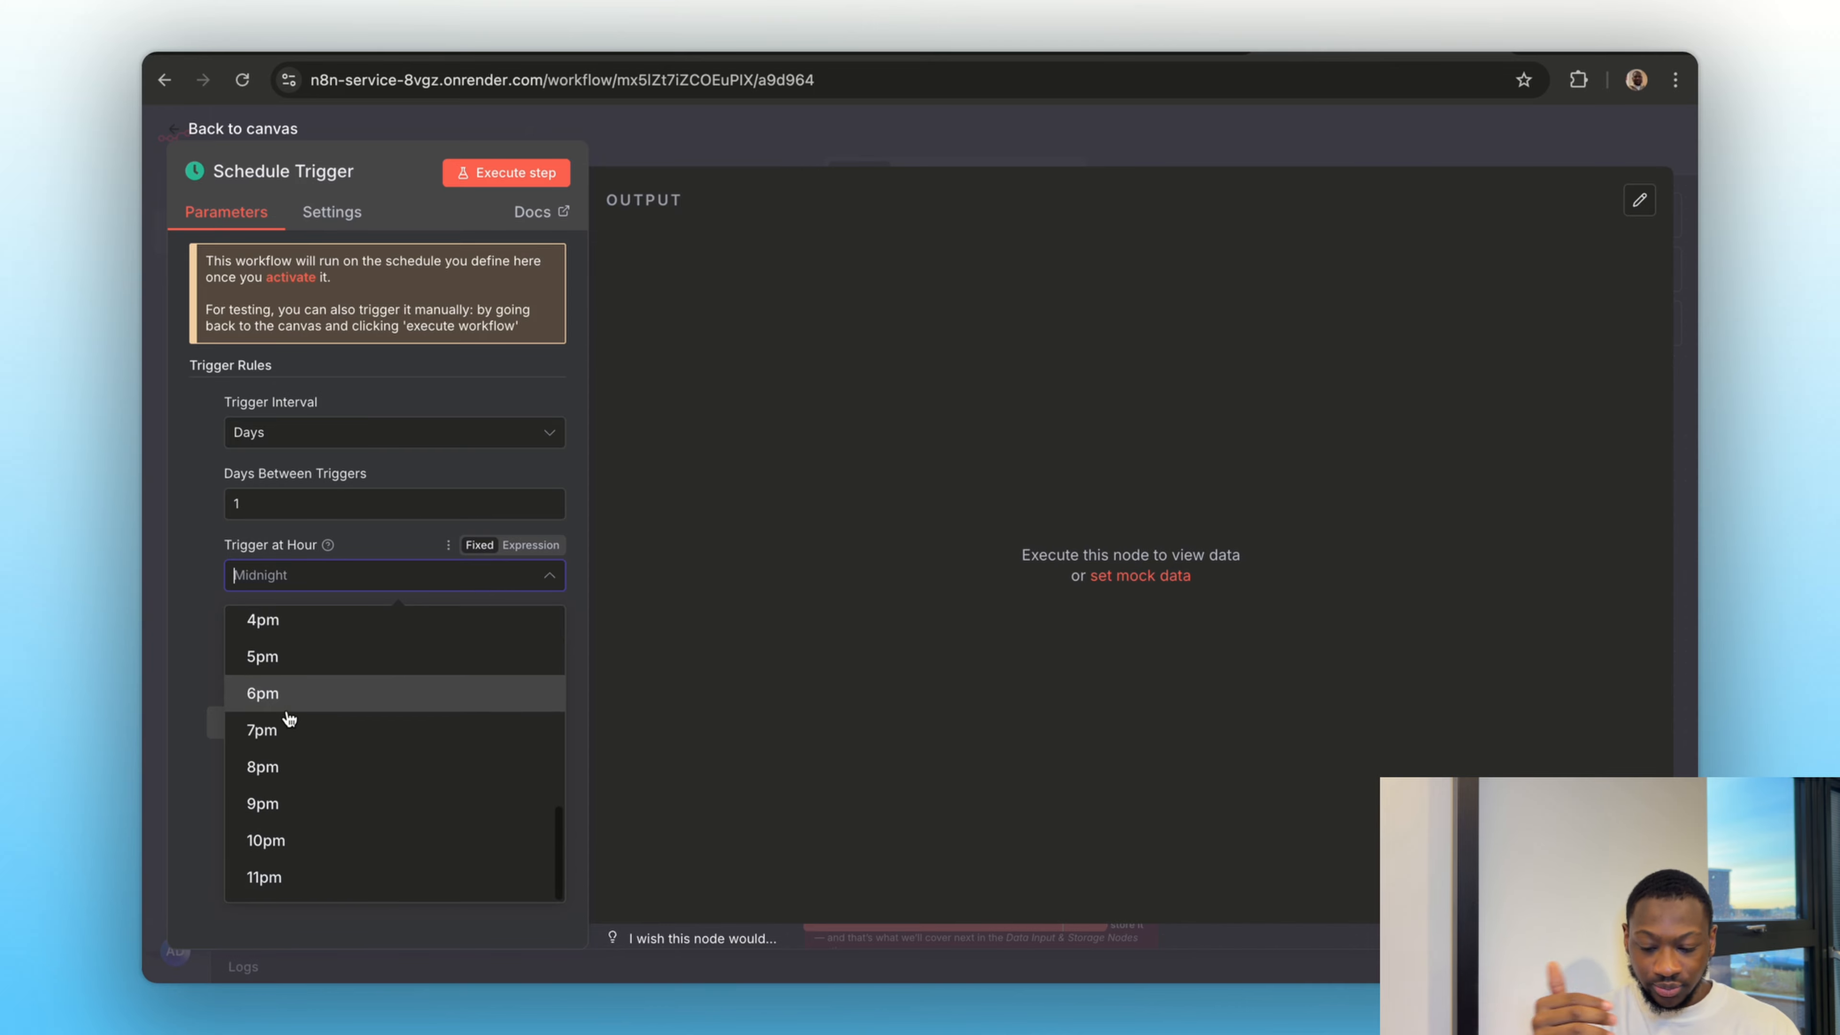
pyautogui.click(197, 571)
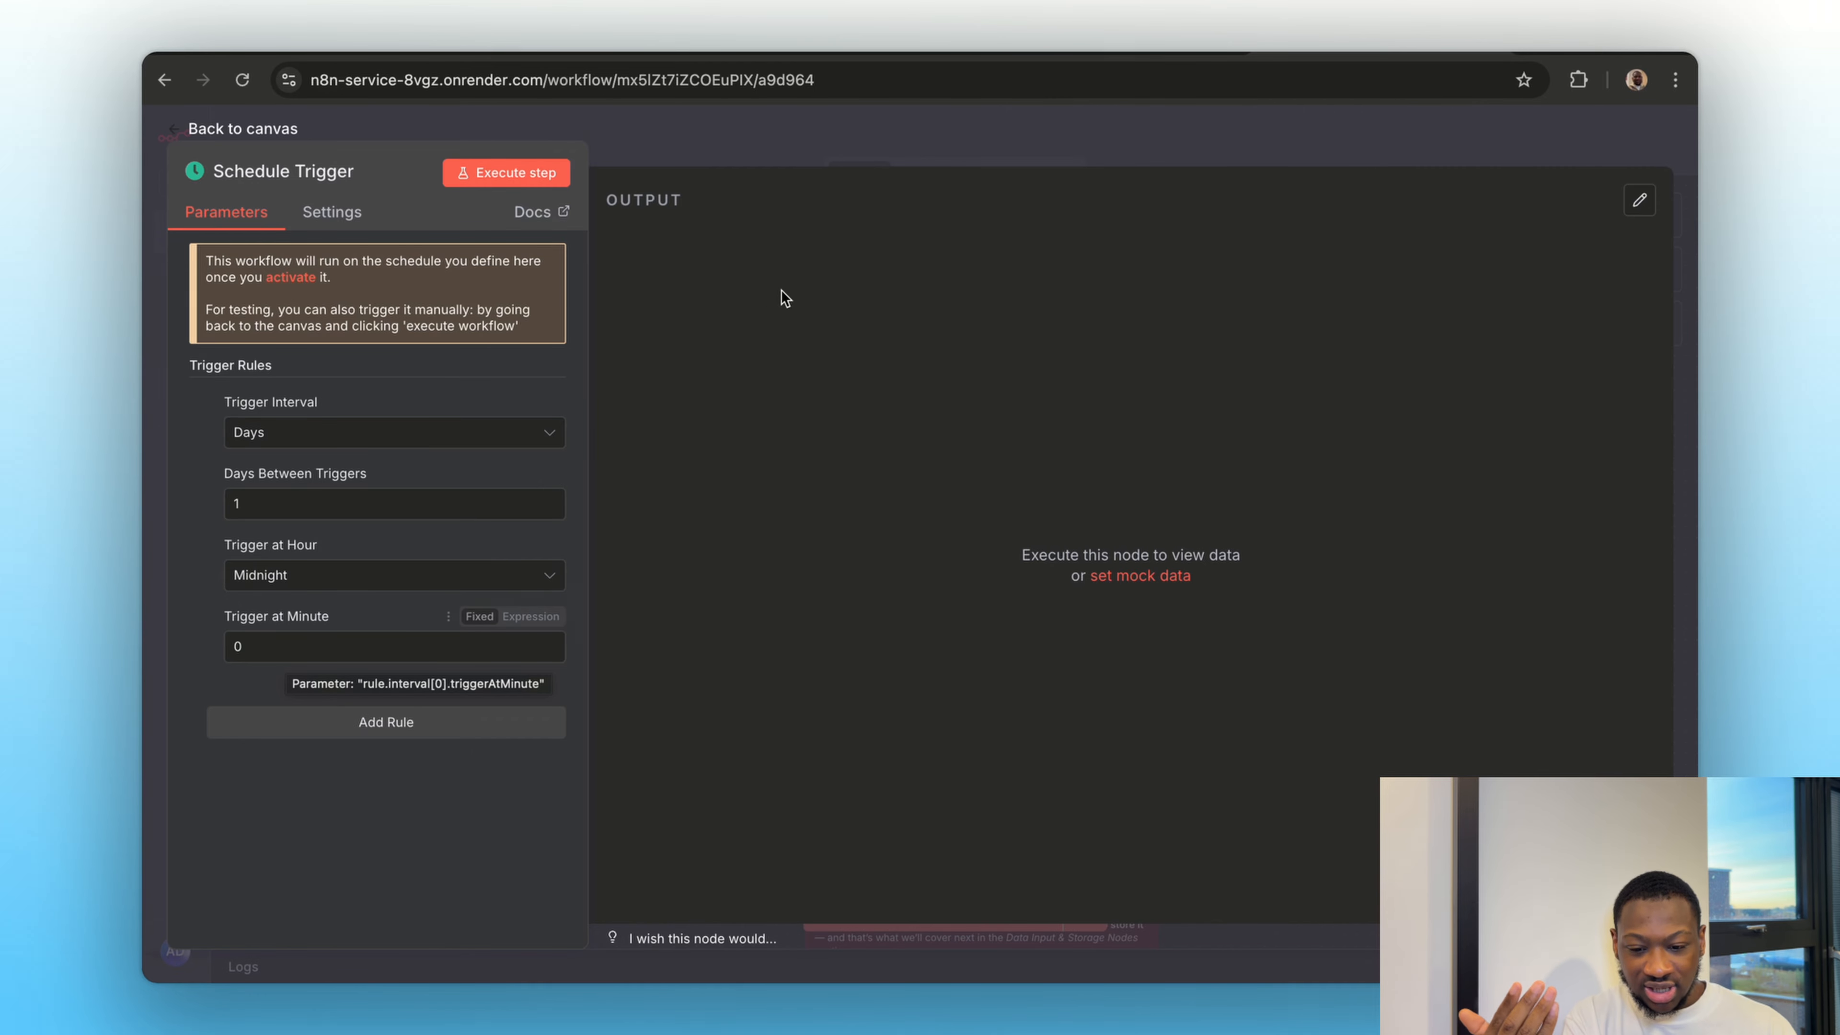
pyautogui.click(732, 130)
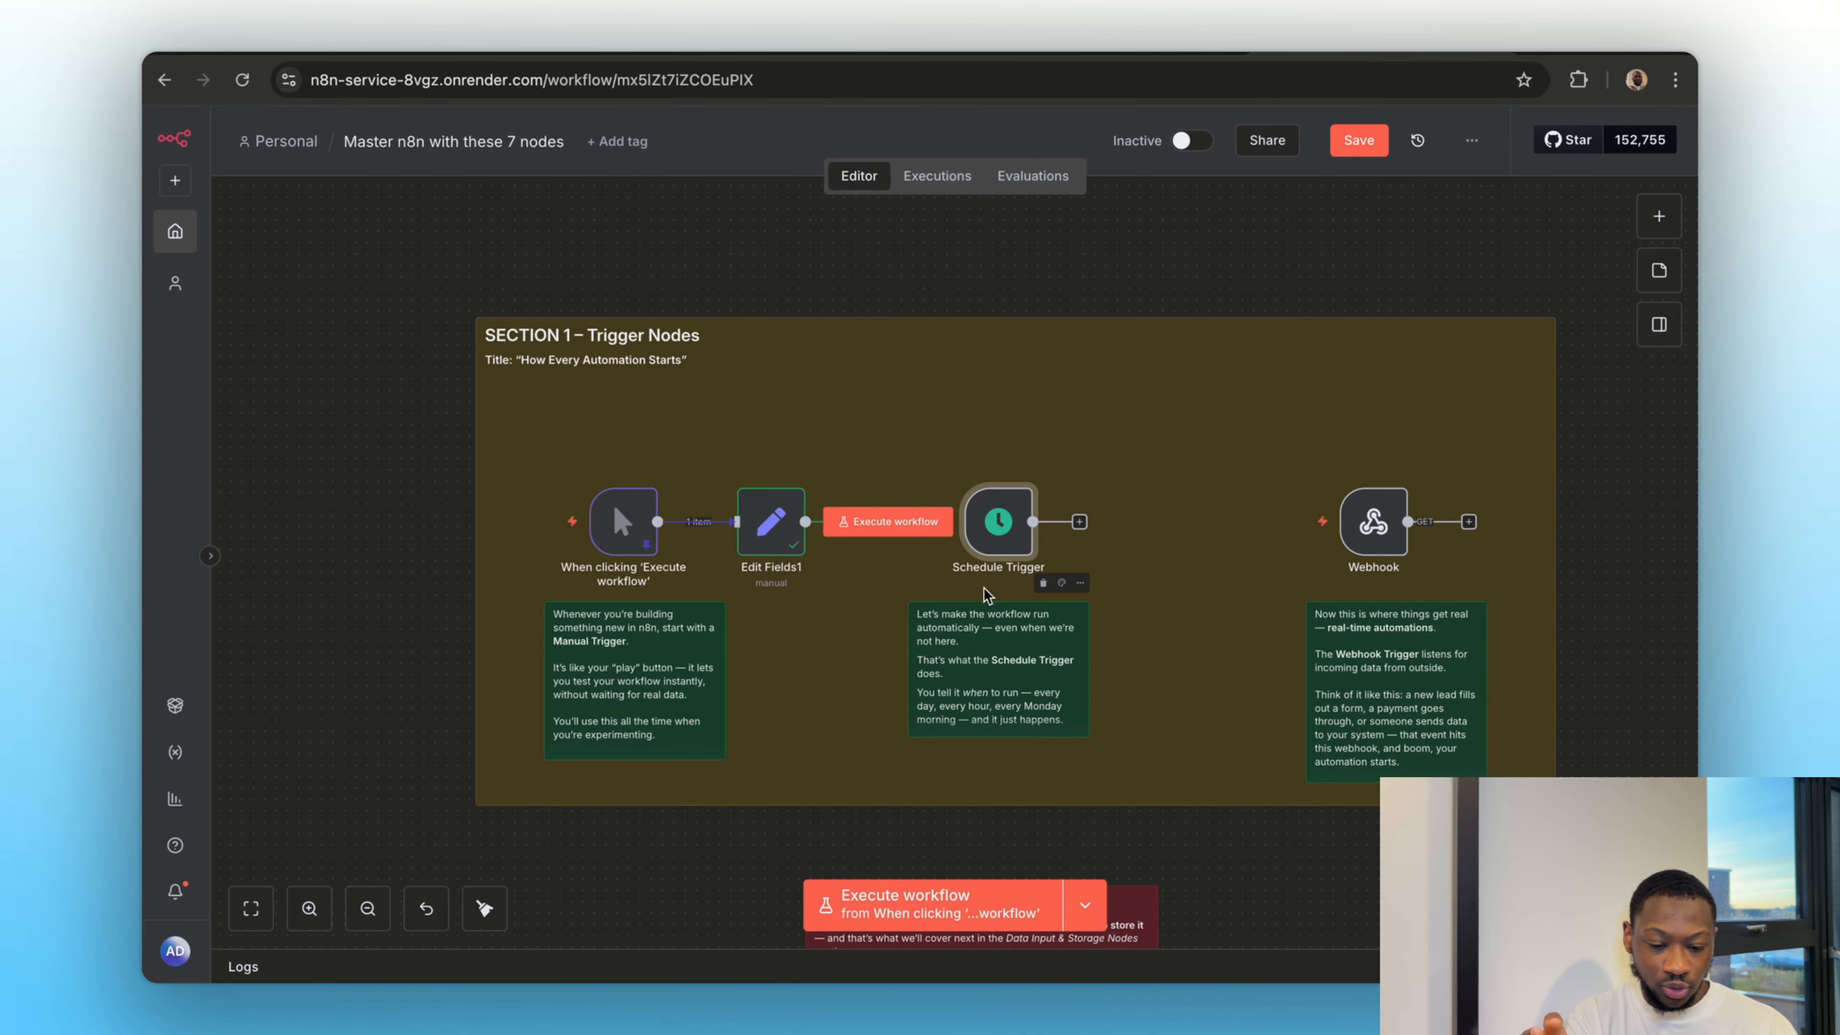
# Set the Webhook node's HTTP method to POST and start listening for a test event
pyautogui.hscroll(3, 1179, 517)
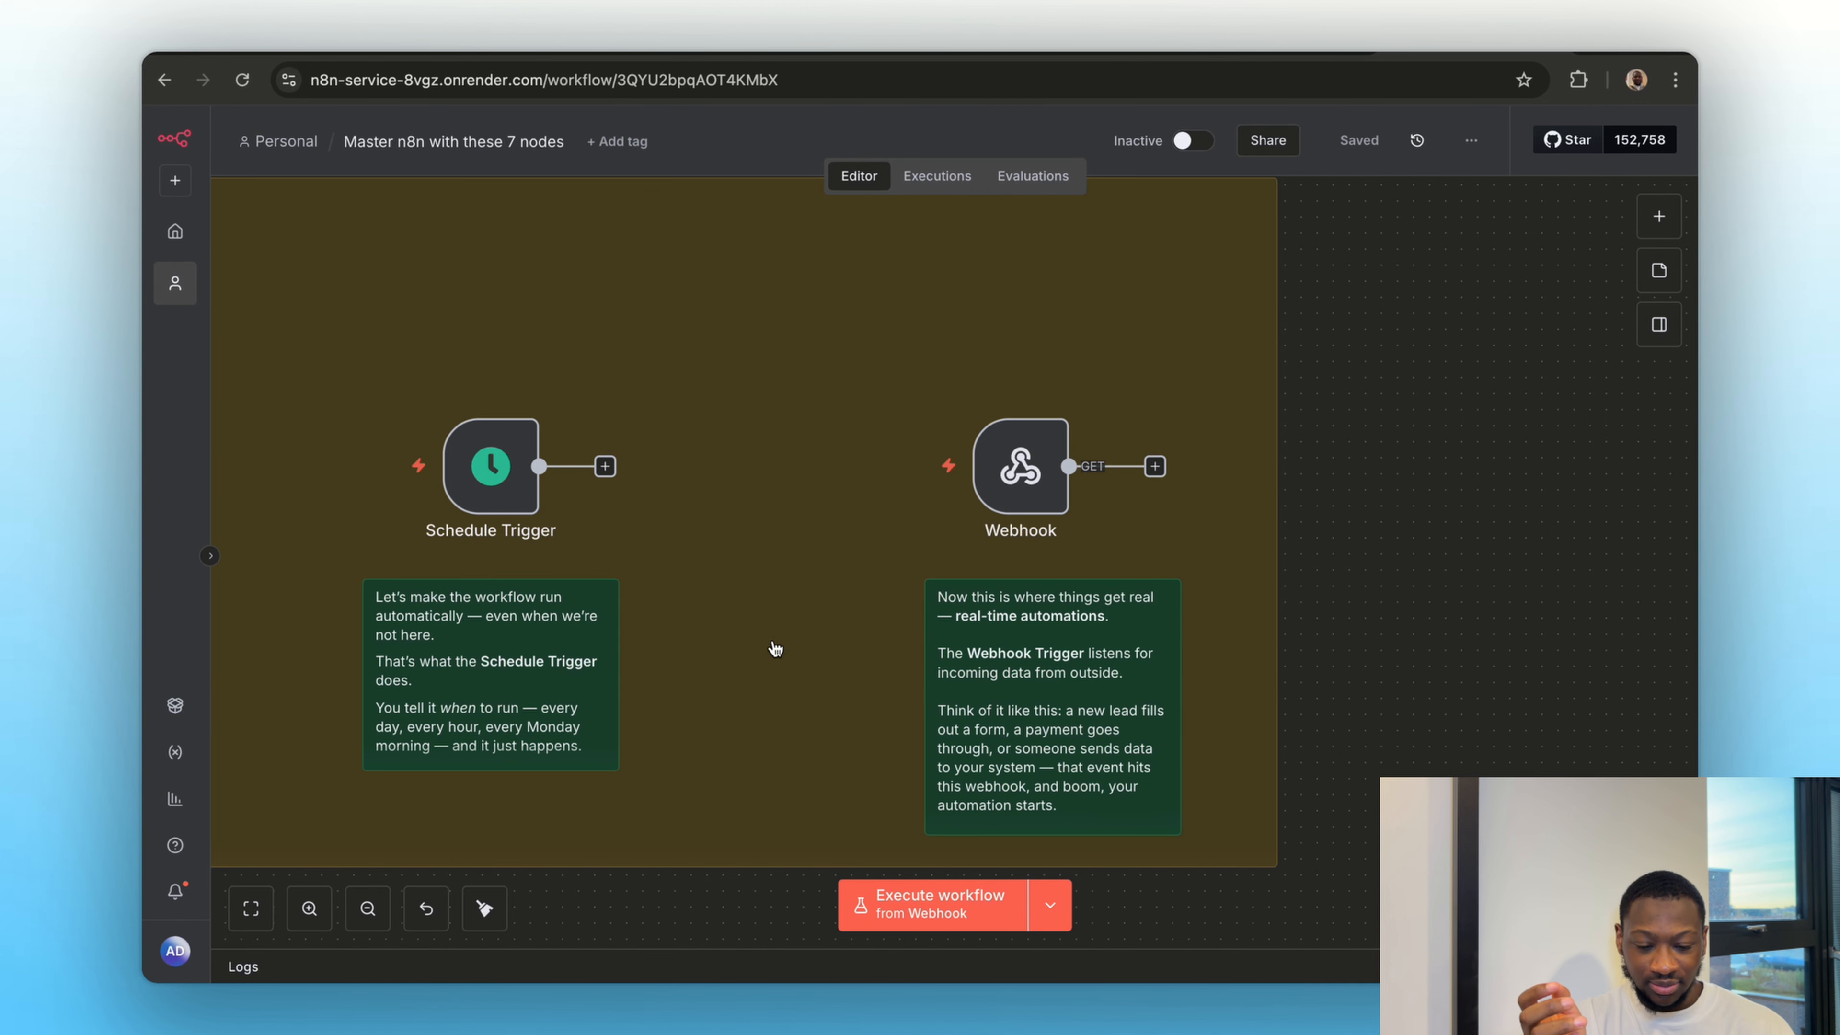
pyautogui.click(1003, 500)
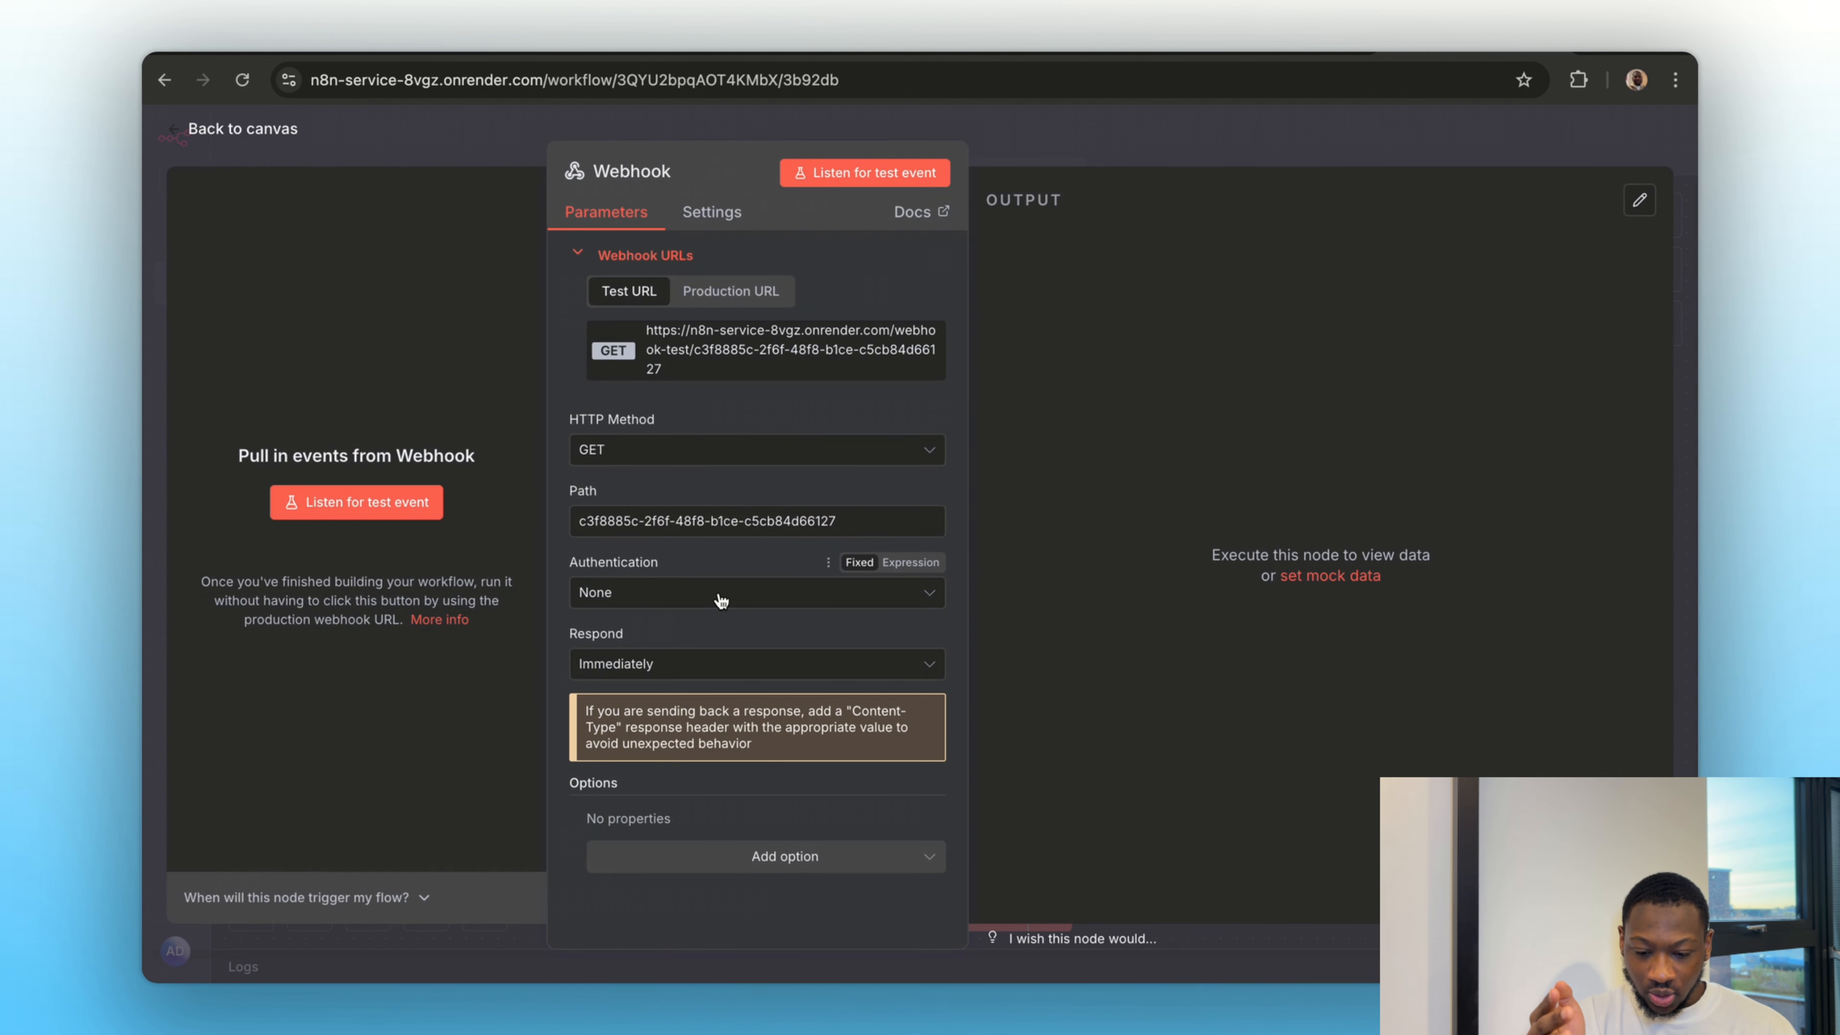
pyautogui.click(636, 455)
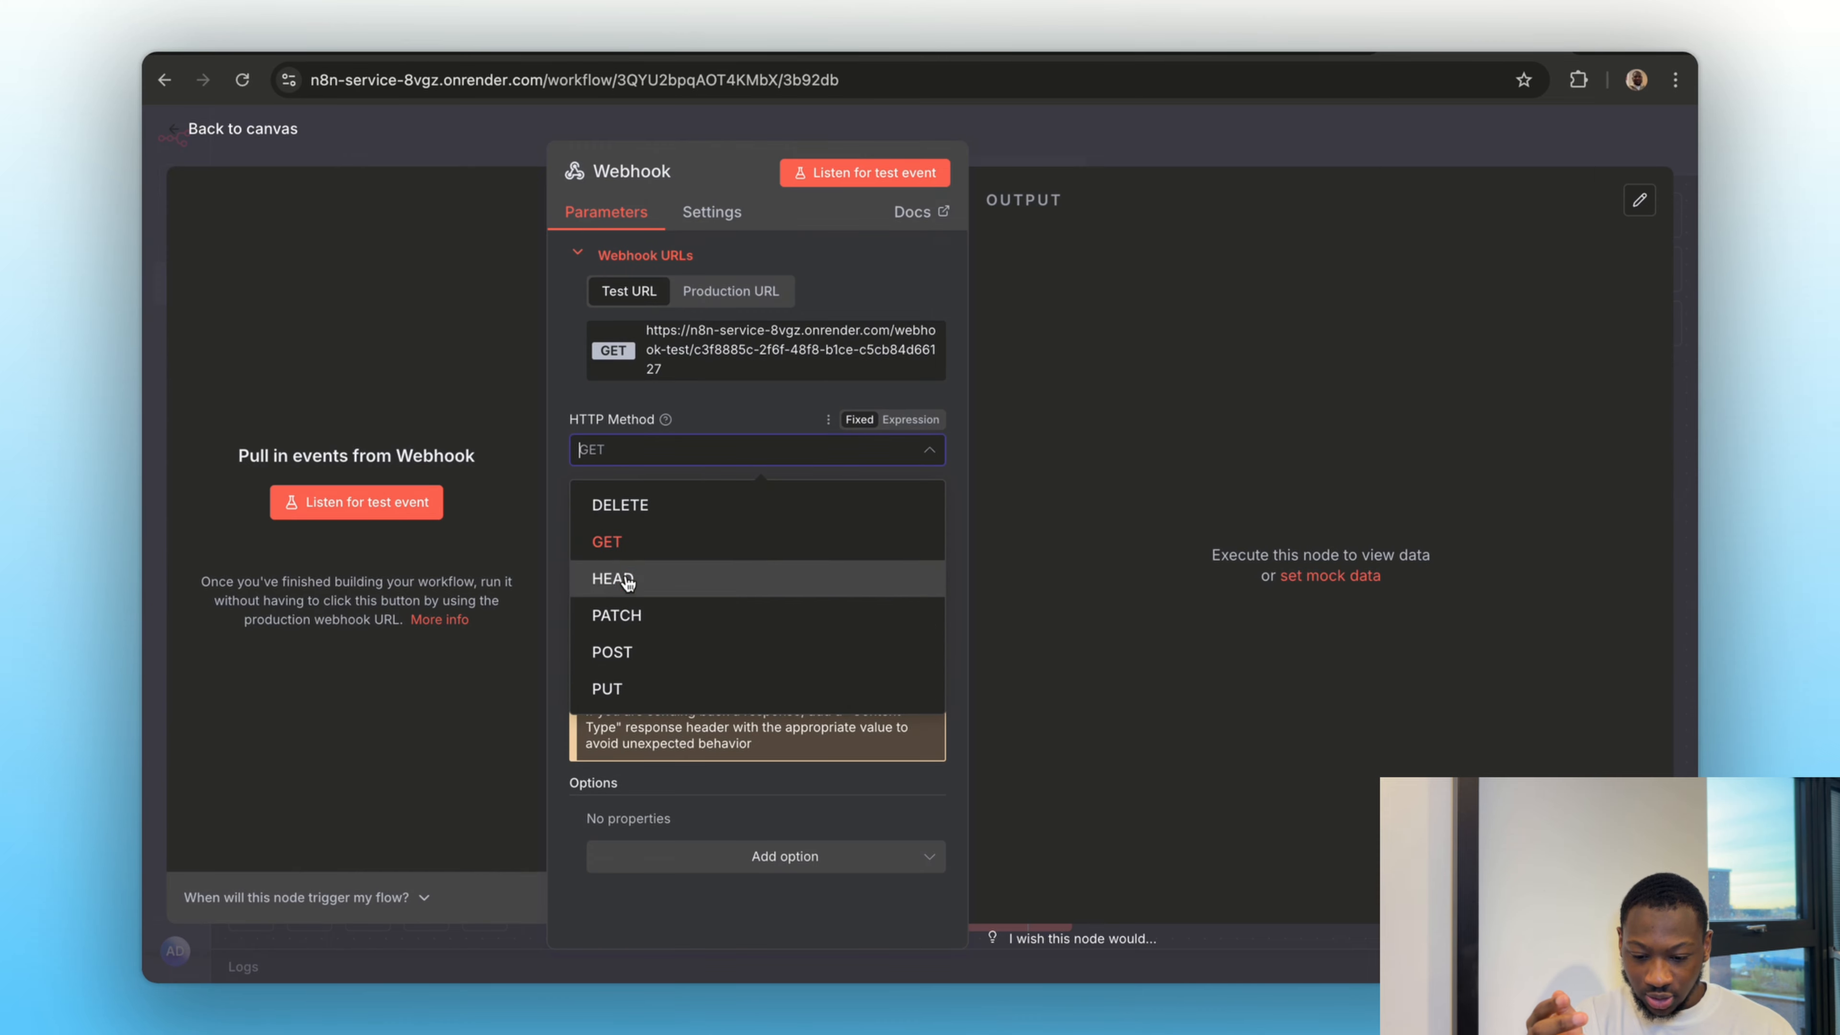
pyautogui.click(614, 651)
pyautogui.click(331, 516)
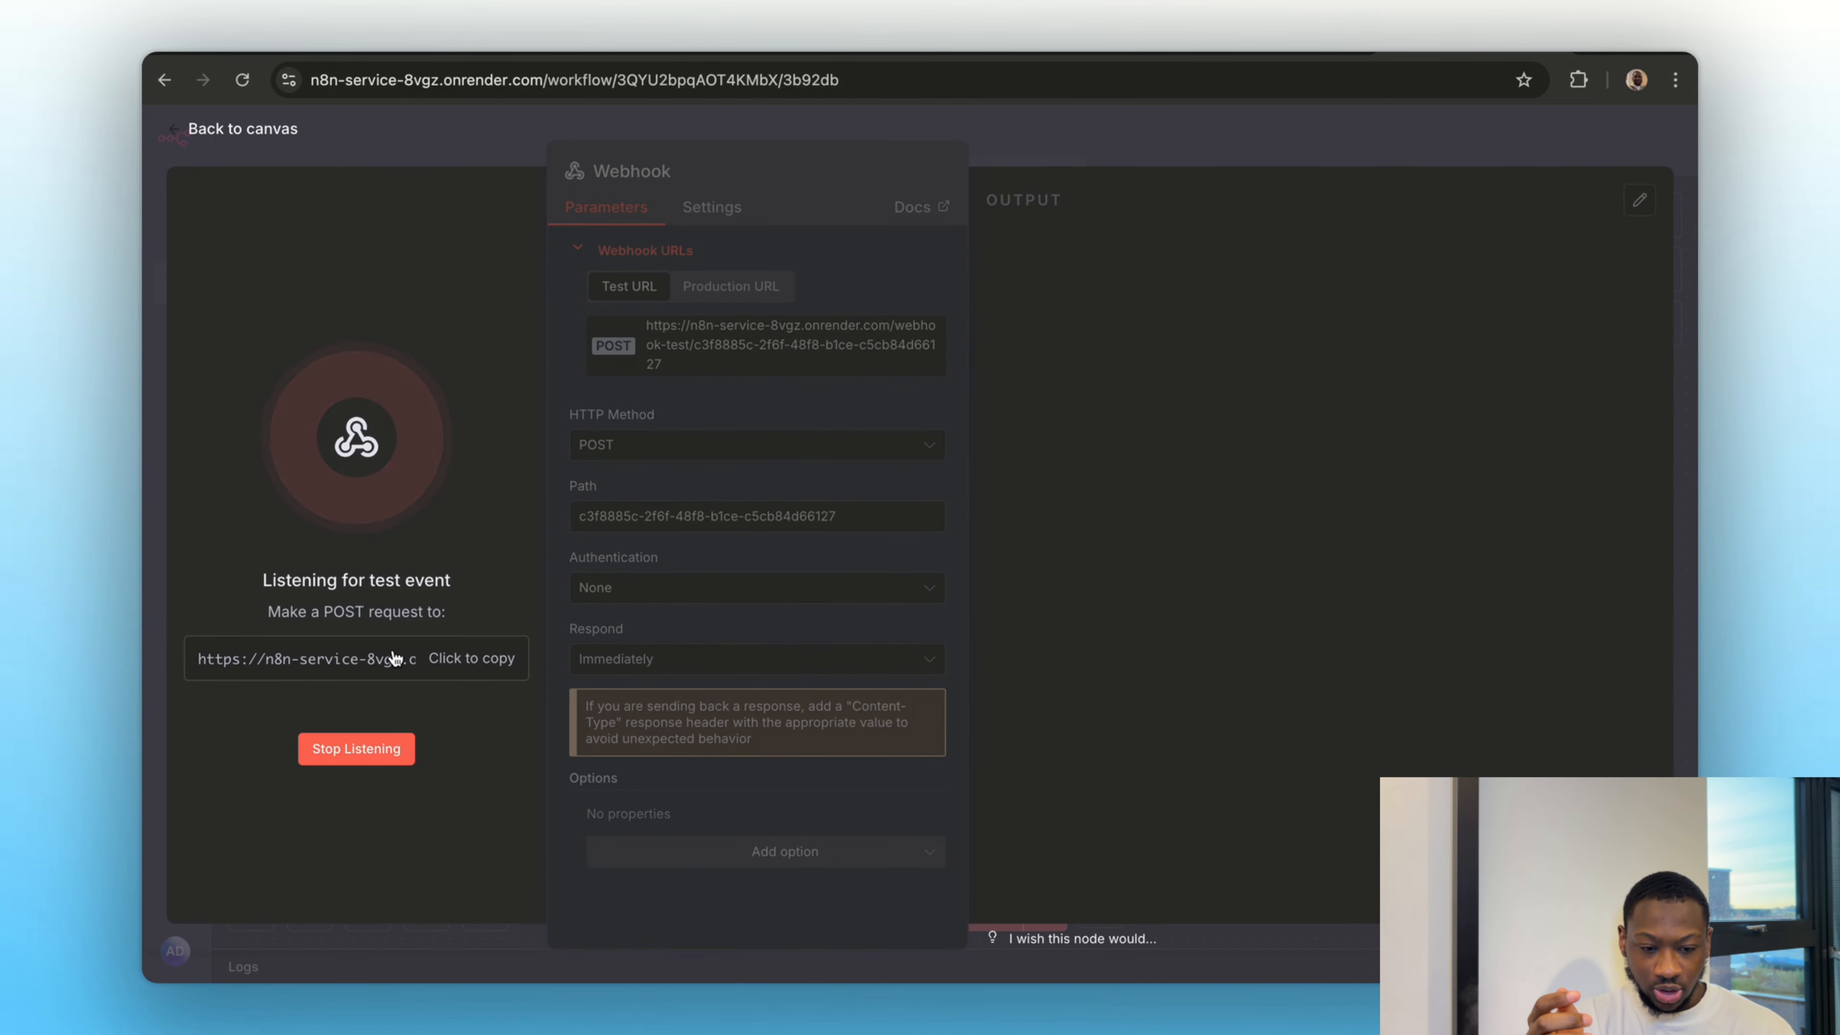
# Copy the webhook's test URL, switch to ReqBin and replace the request URL with it
pyautogui.click(393, 658)
pyautogui.click(1222, 45)
pyautogui.click(625, 411)
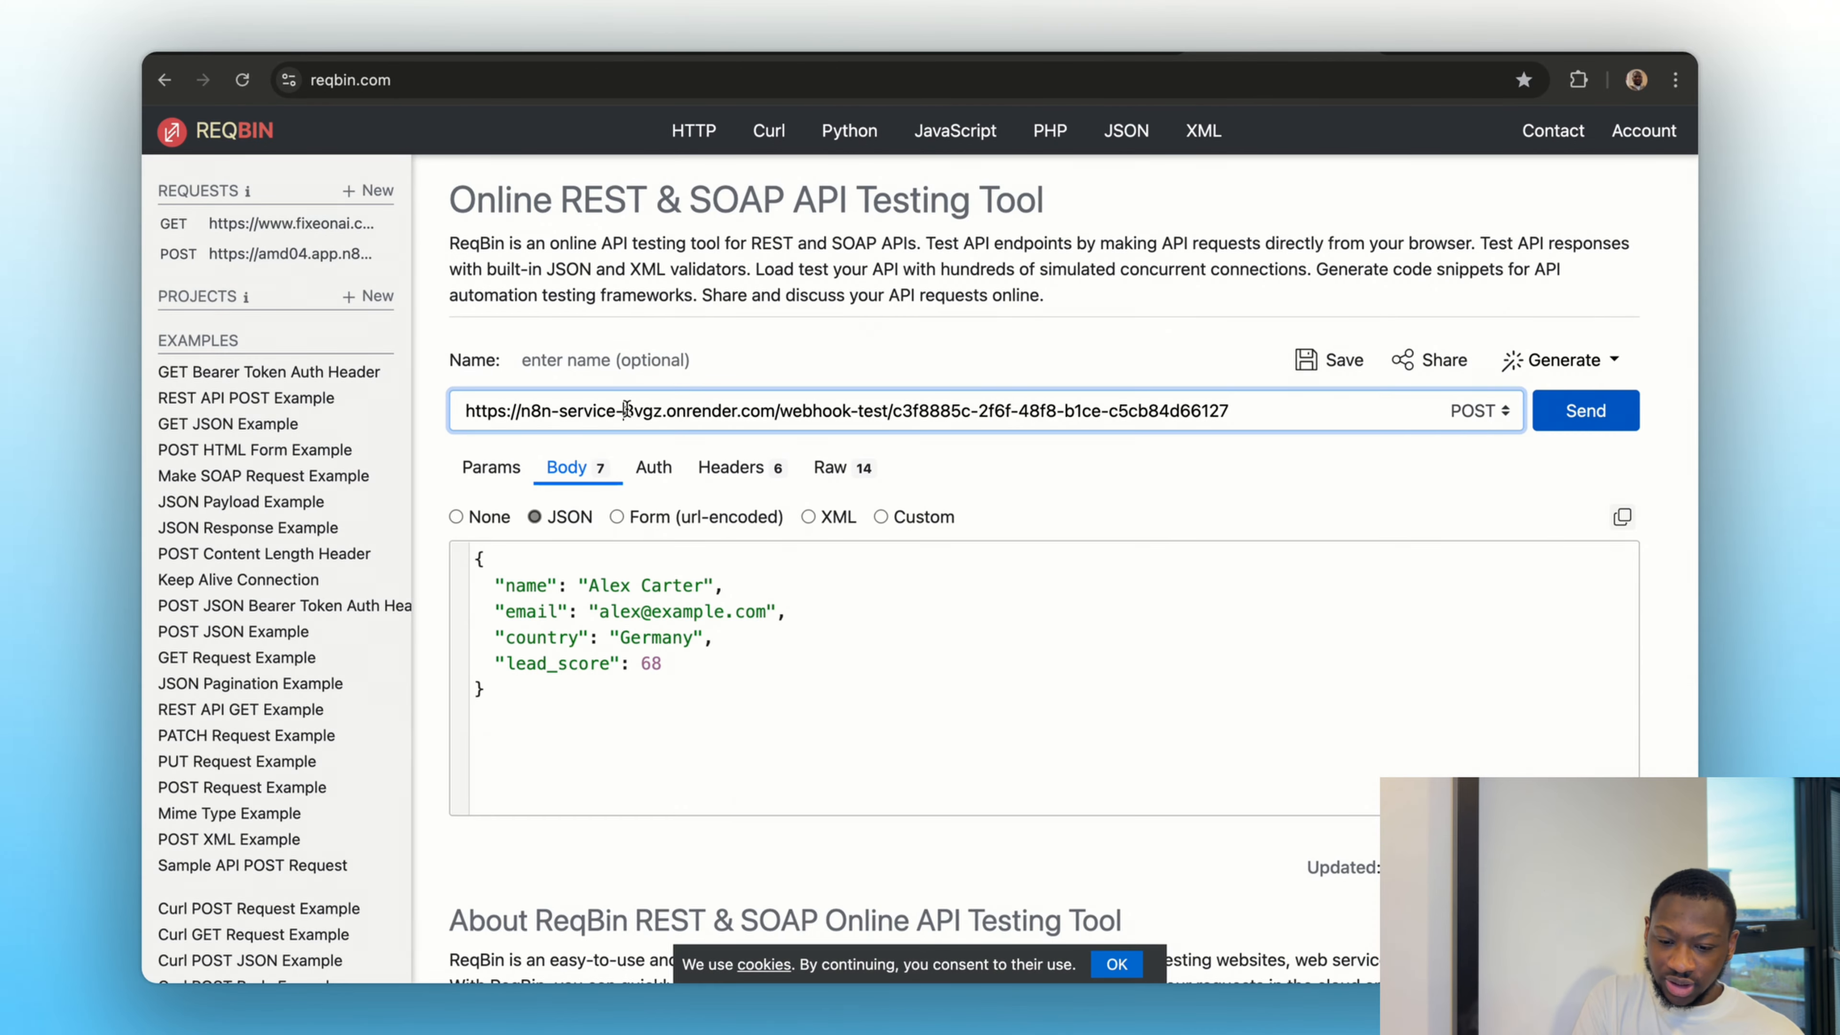
pyautogui.hotkey('ctrl', 'a')
pyautogui.press('BackSpace')
# Replace the request's JSON body with the sample lead (name, email, country Germany, lead_score 68) and send the POST request
pyautogui.click(611, 732)
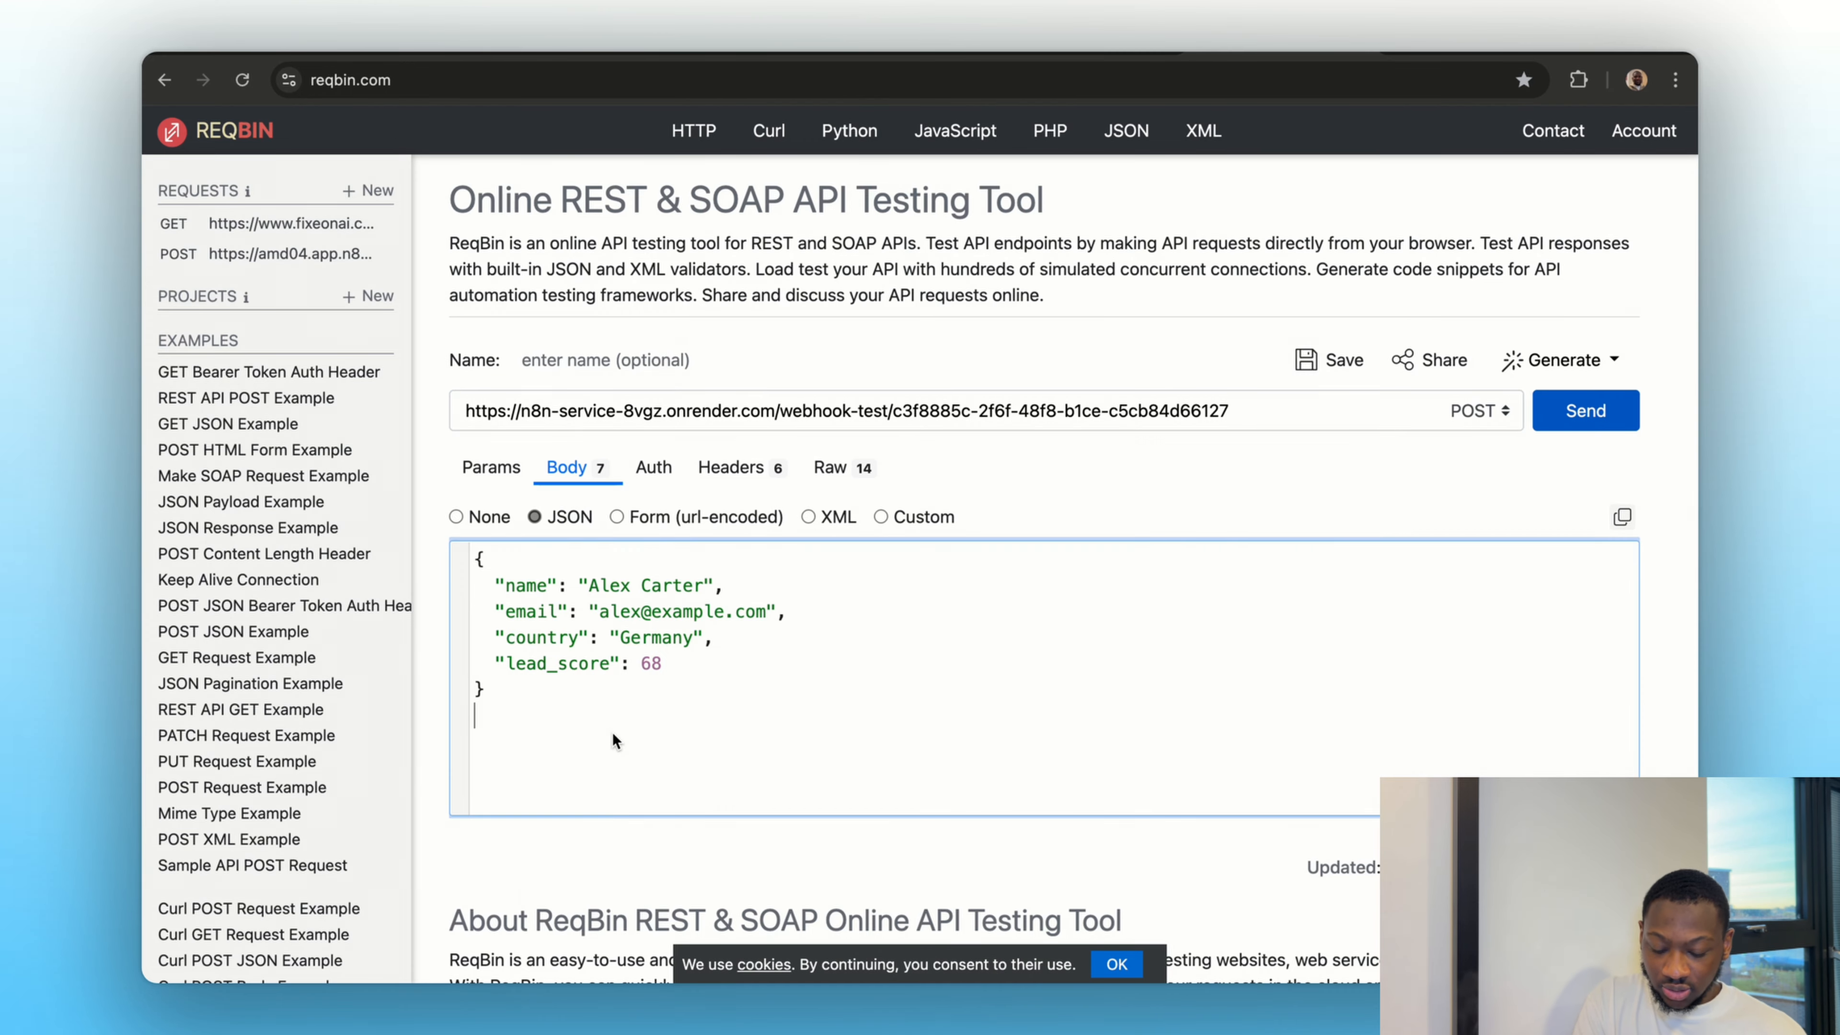
pyautogui.hotkey('ctrl', 'a')
pyautogui.hotkey('ctrl', 'c')
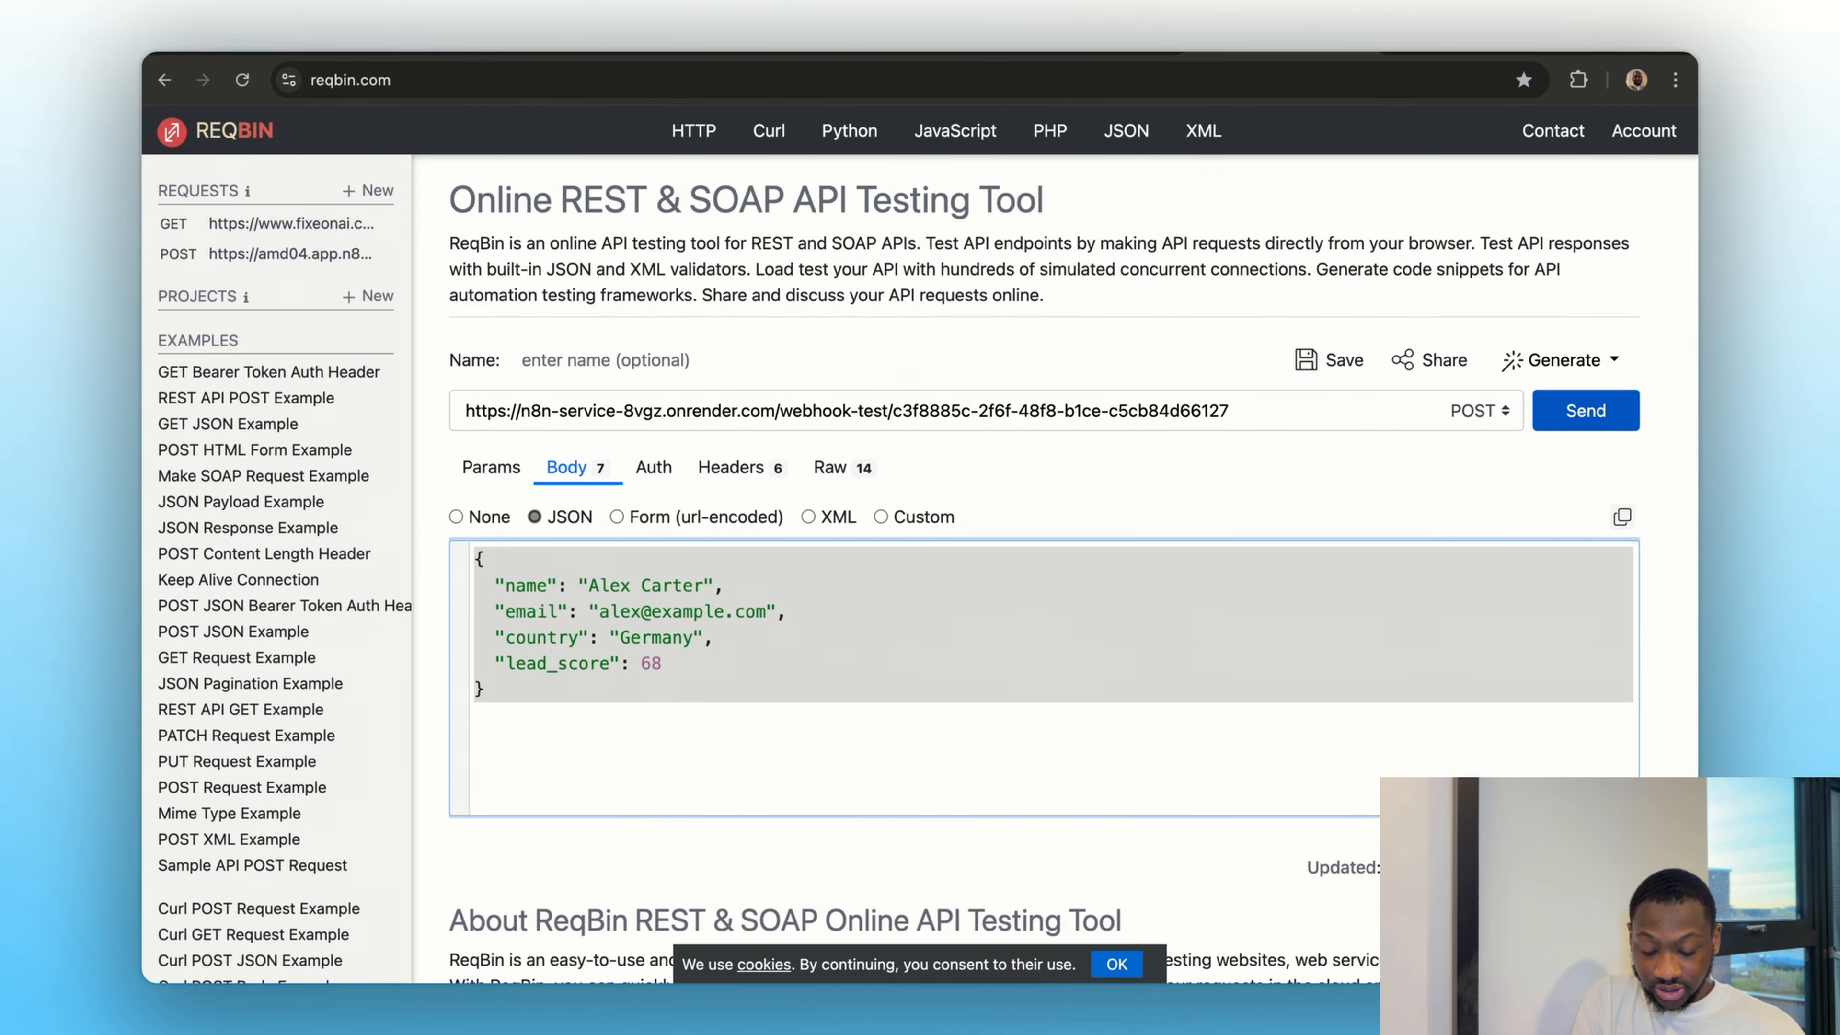
pyautogui.press('BackSpace')
pyautogui.hotkey('ctrl', 'v')
pyautogui.click(1209, 516)
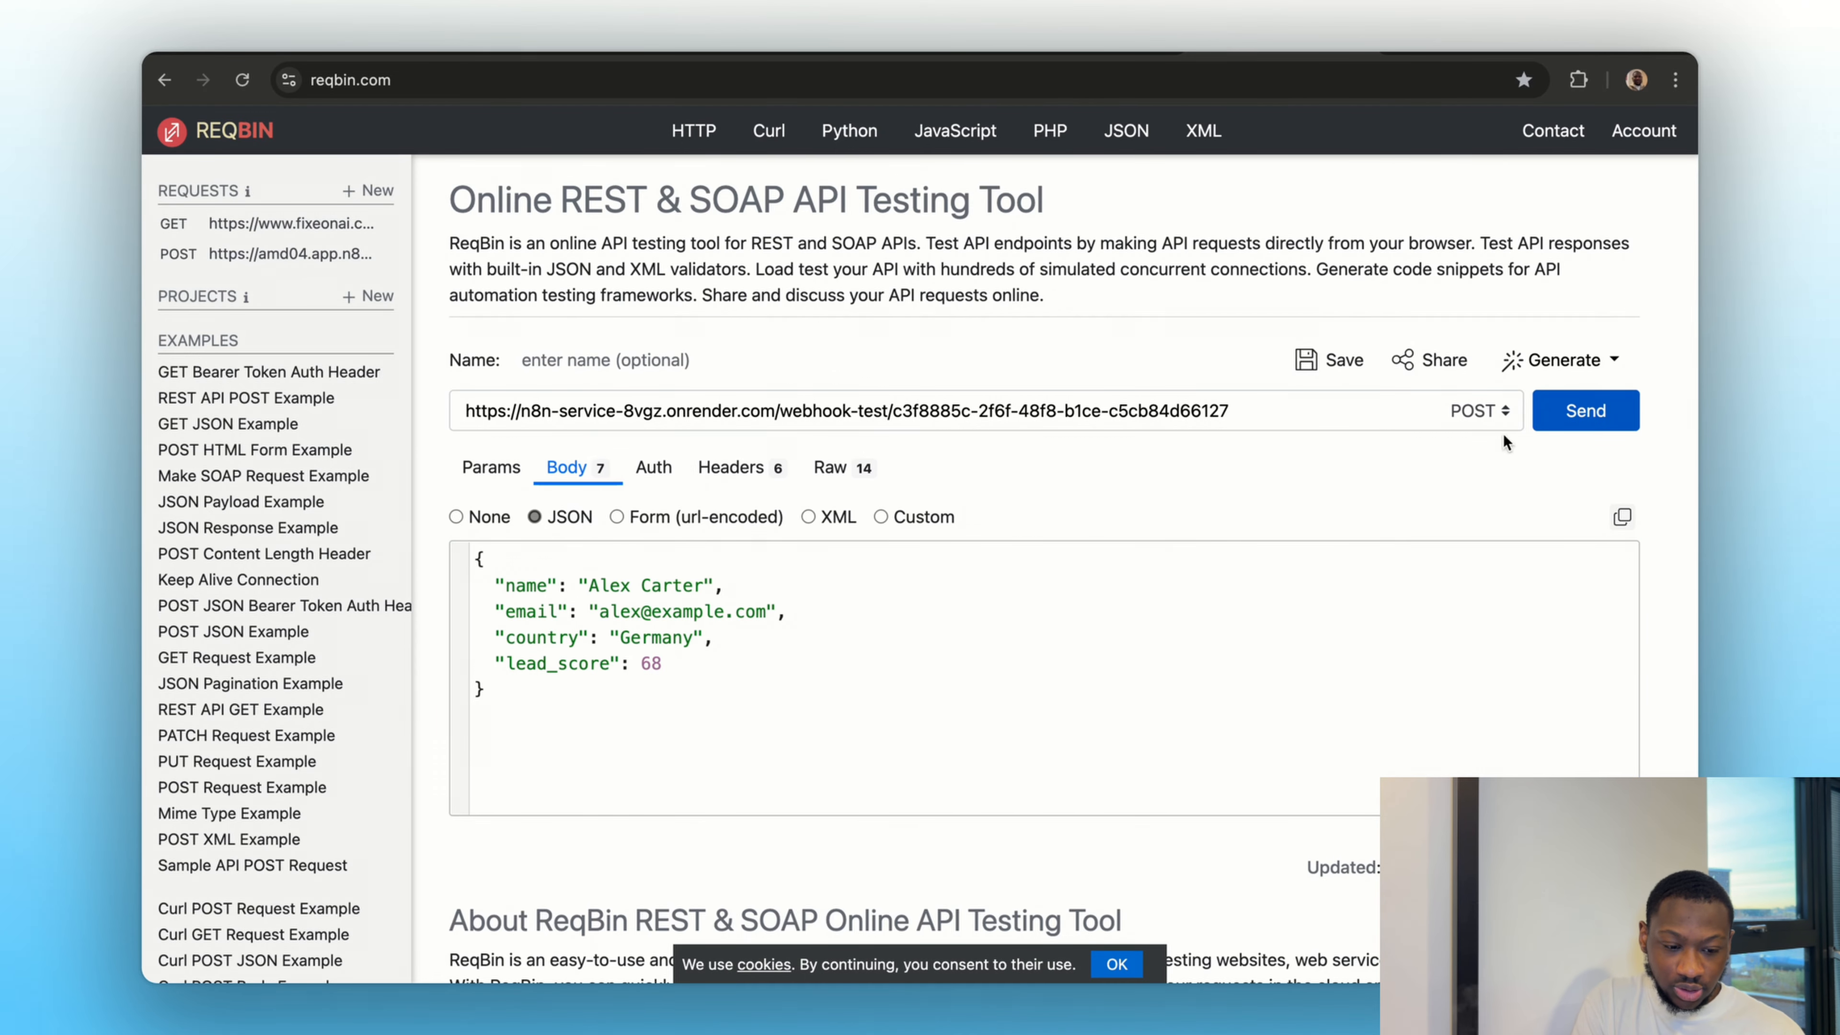
pyautogui.click(1575, 411)
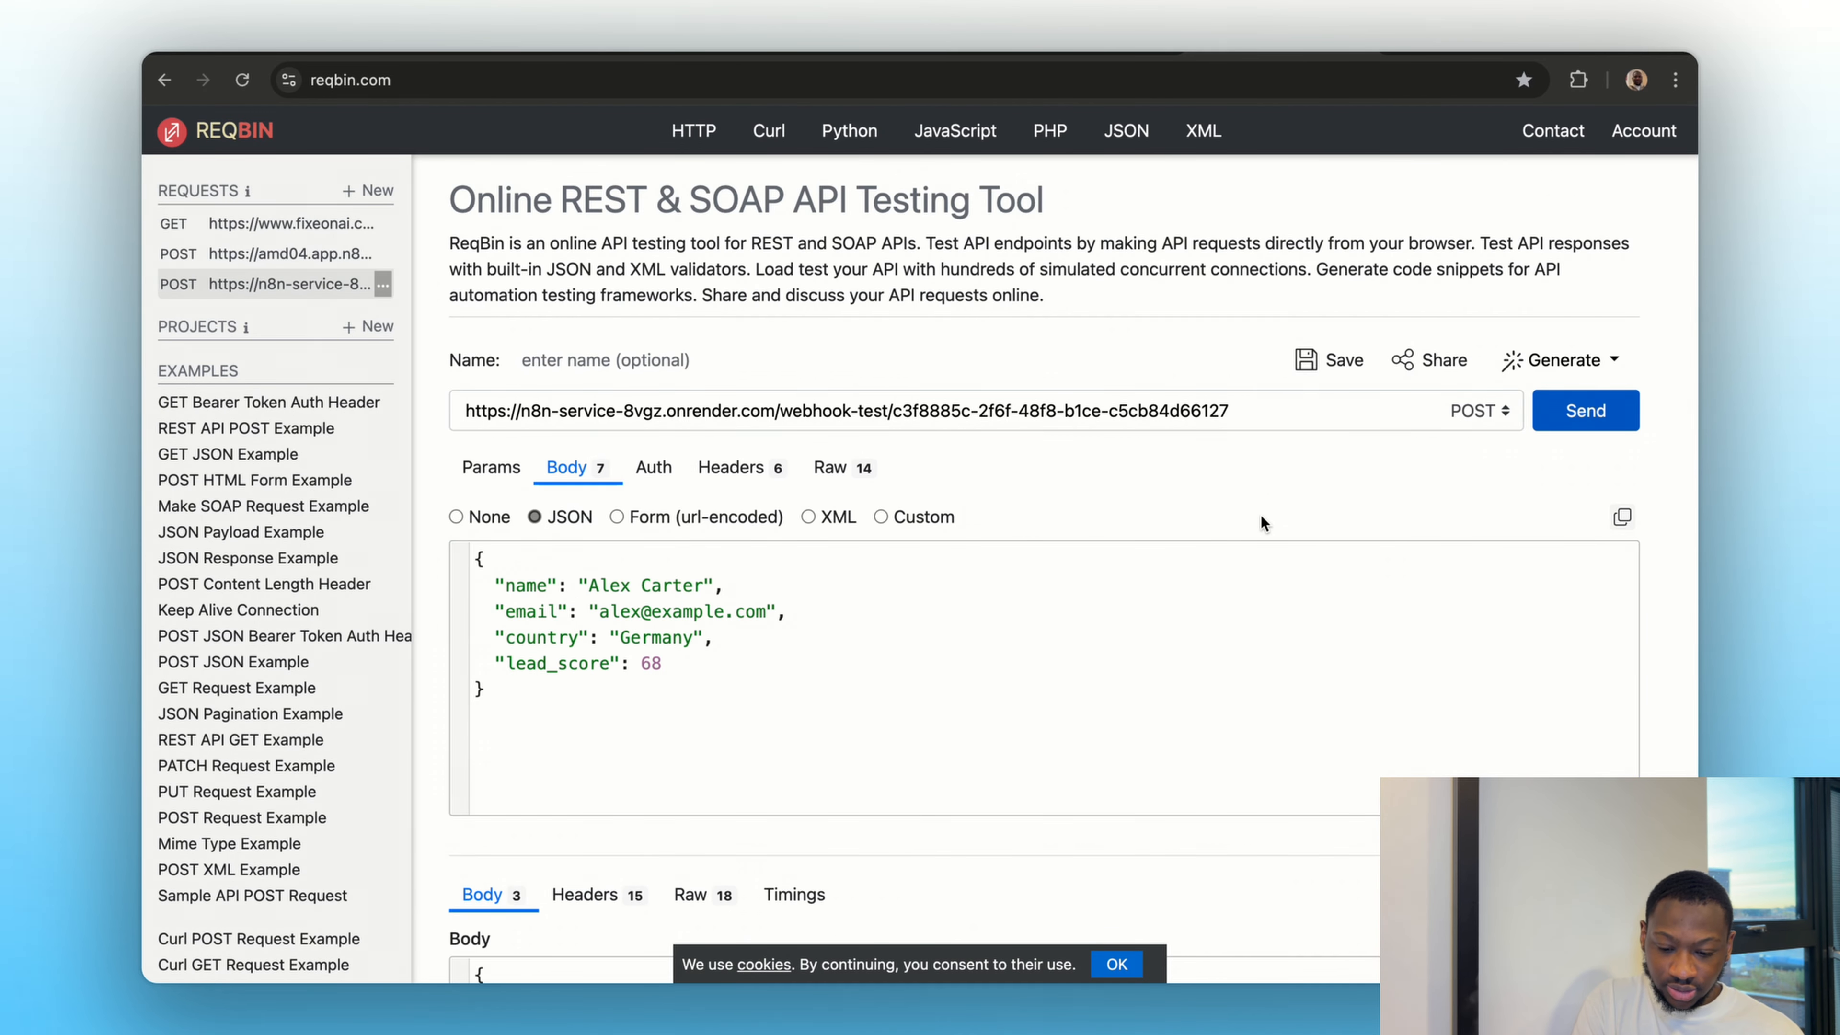
# Check the ReqBin response, switch back to n8n and examine the body data received in the Webhook node's output
pyautogui.scroll(-8, 1246, 544)
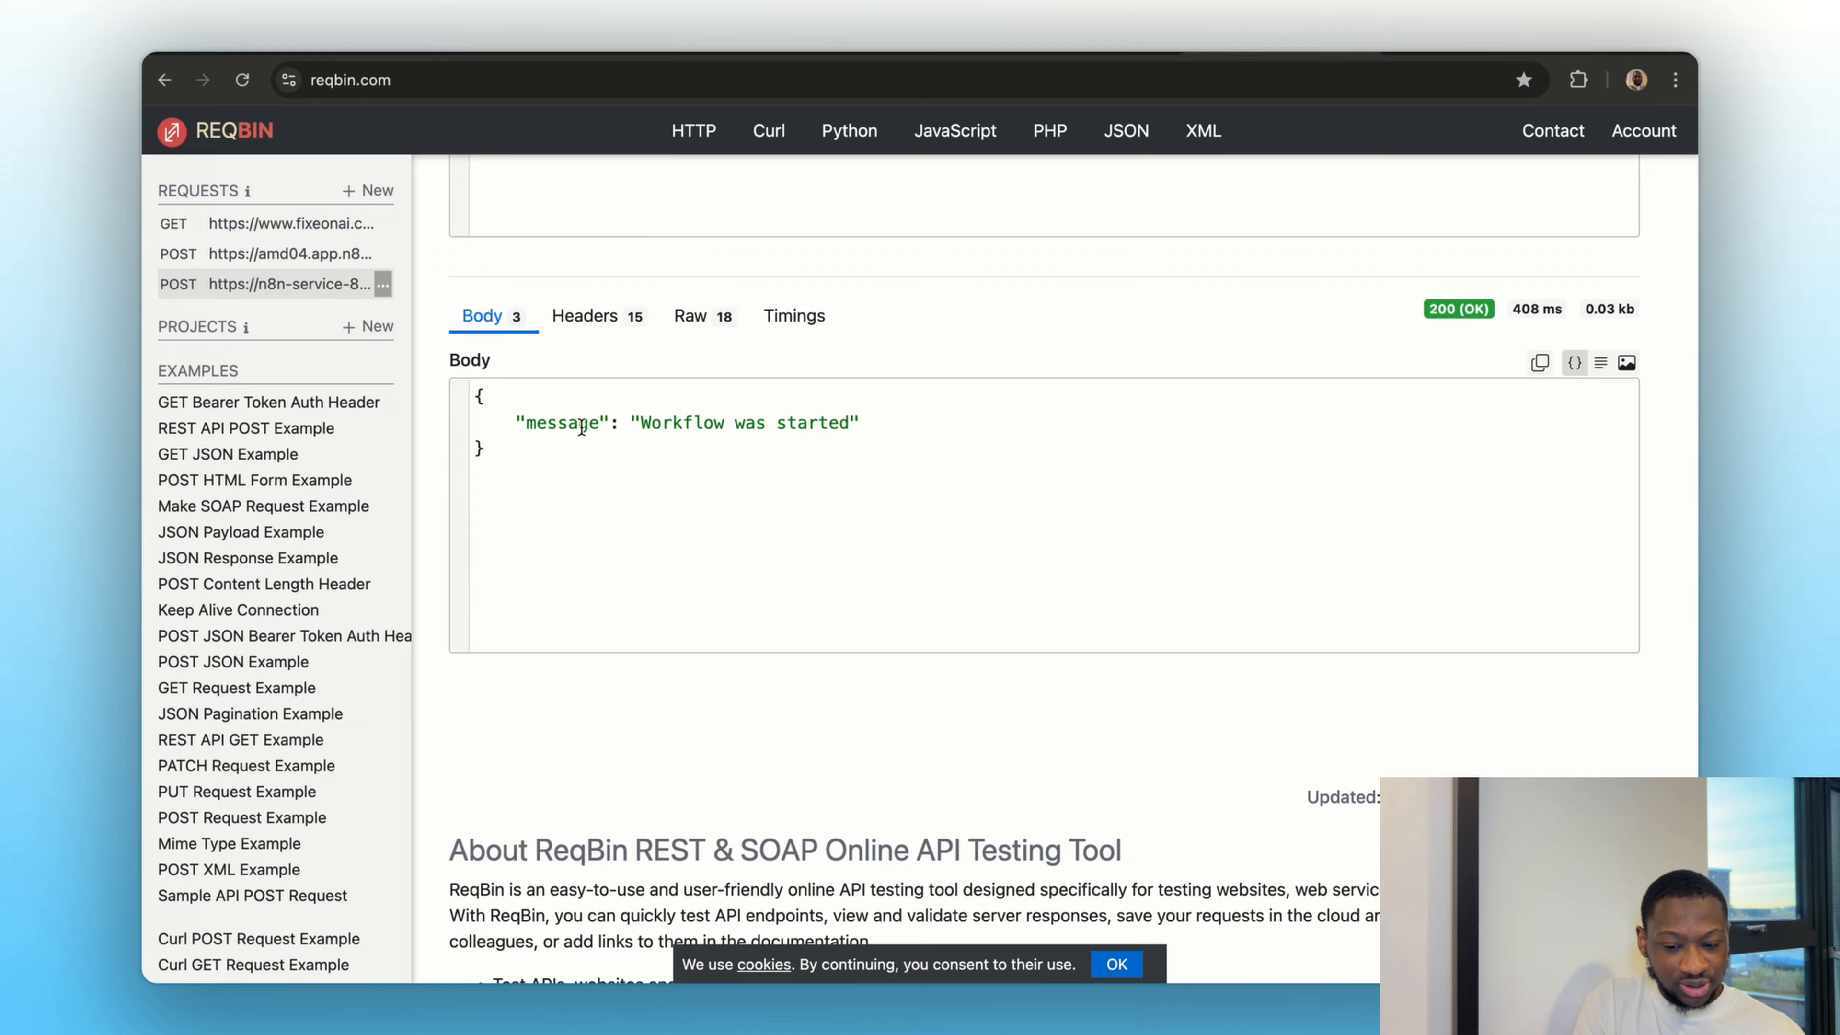
pyautogui.click(1482, 54)
pyautogui.scroll(-1, 1140, 571)
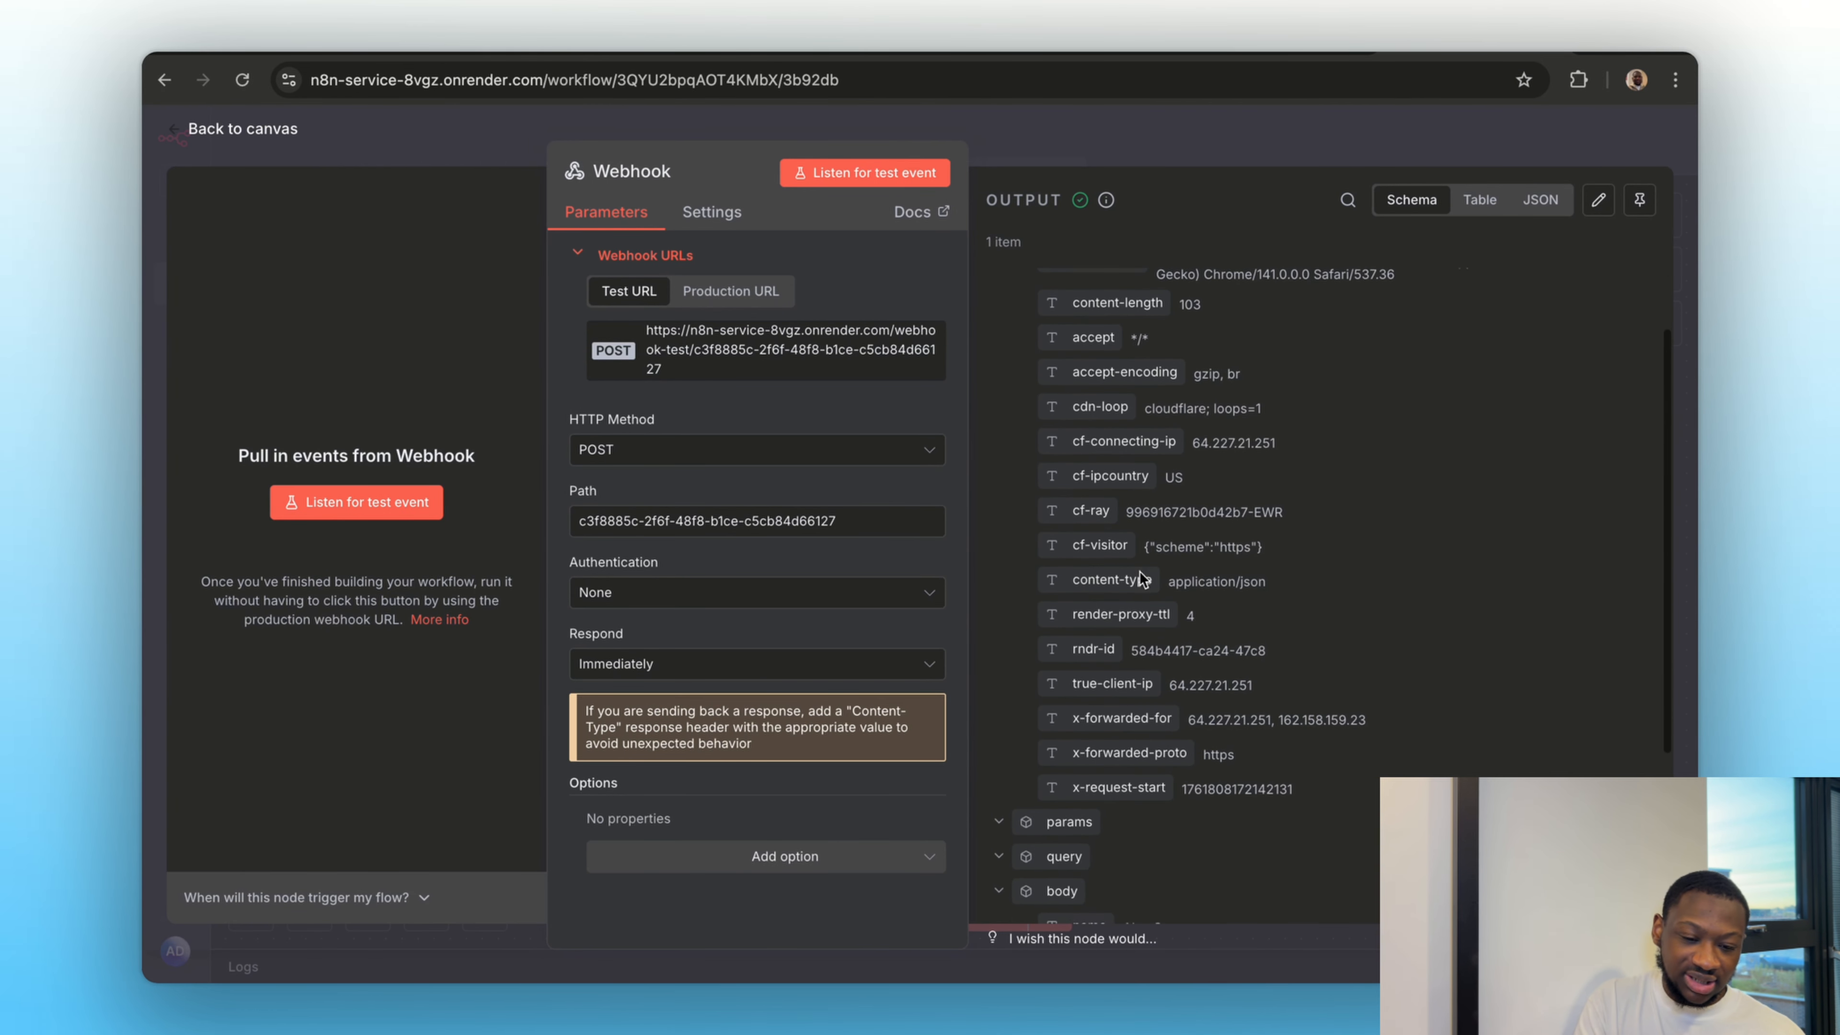
pyautogui.scroll(-3, 1139, 578)
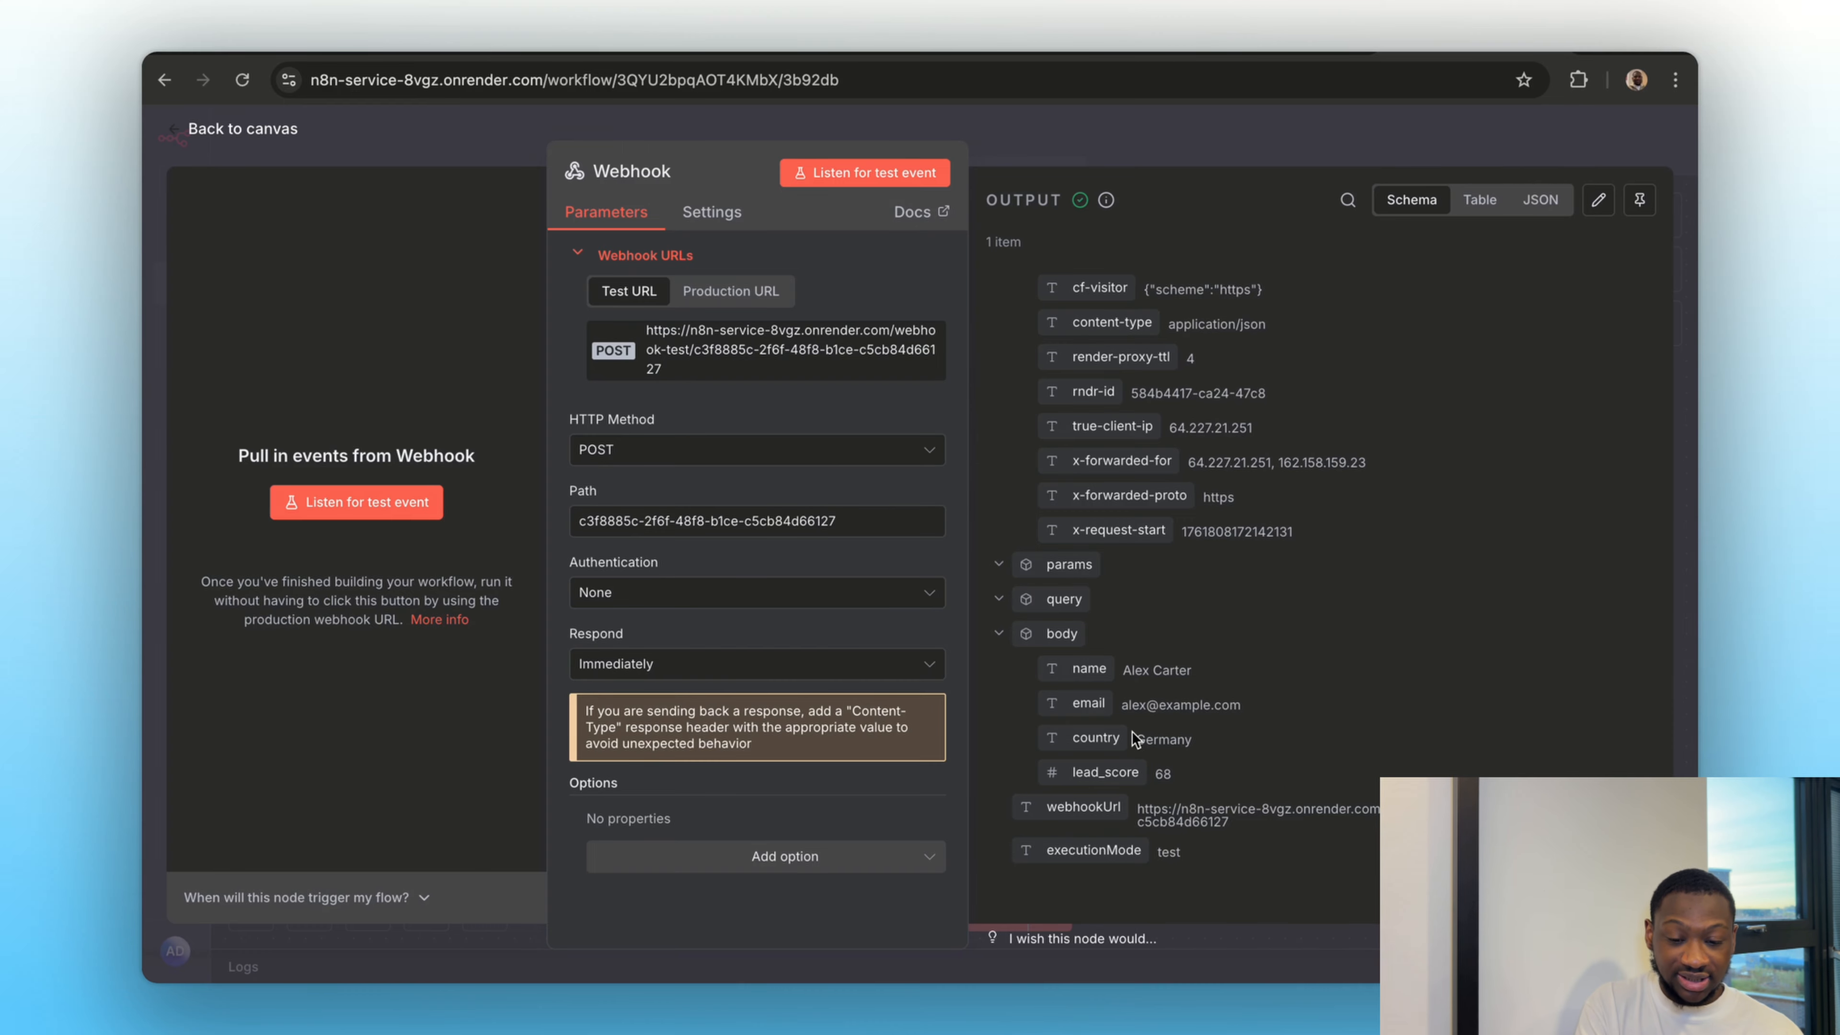
# Look over the Webhook node once more, return to the canvas and go to Section 2 – Data Input & Storage
pyautogui.click(1114, 144)
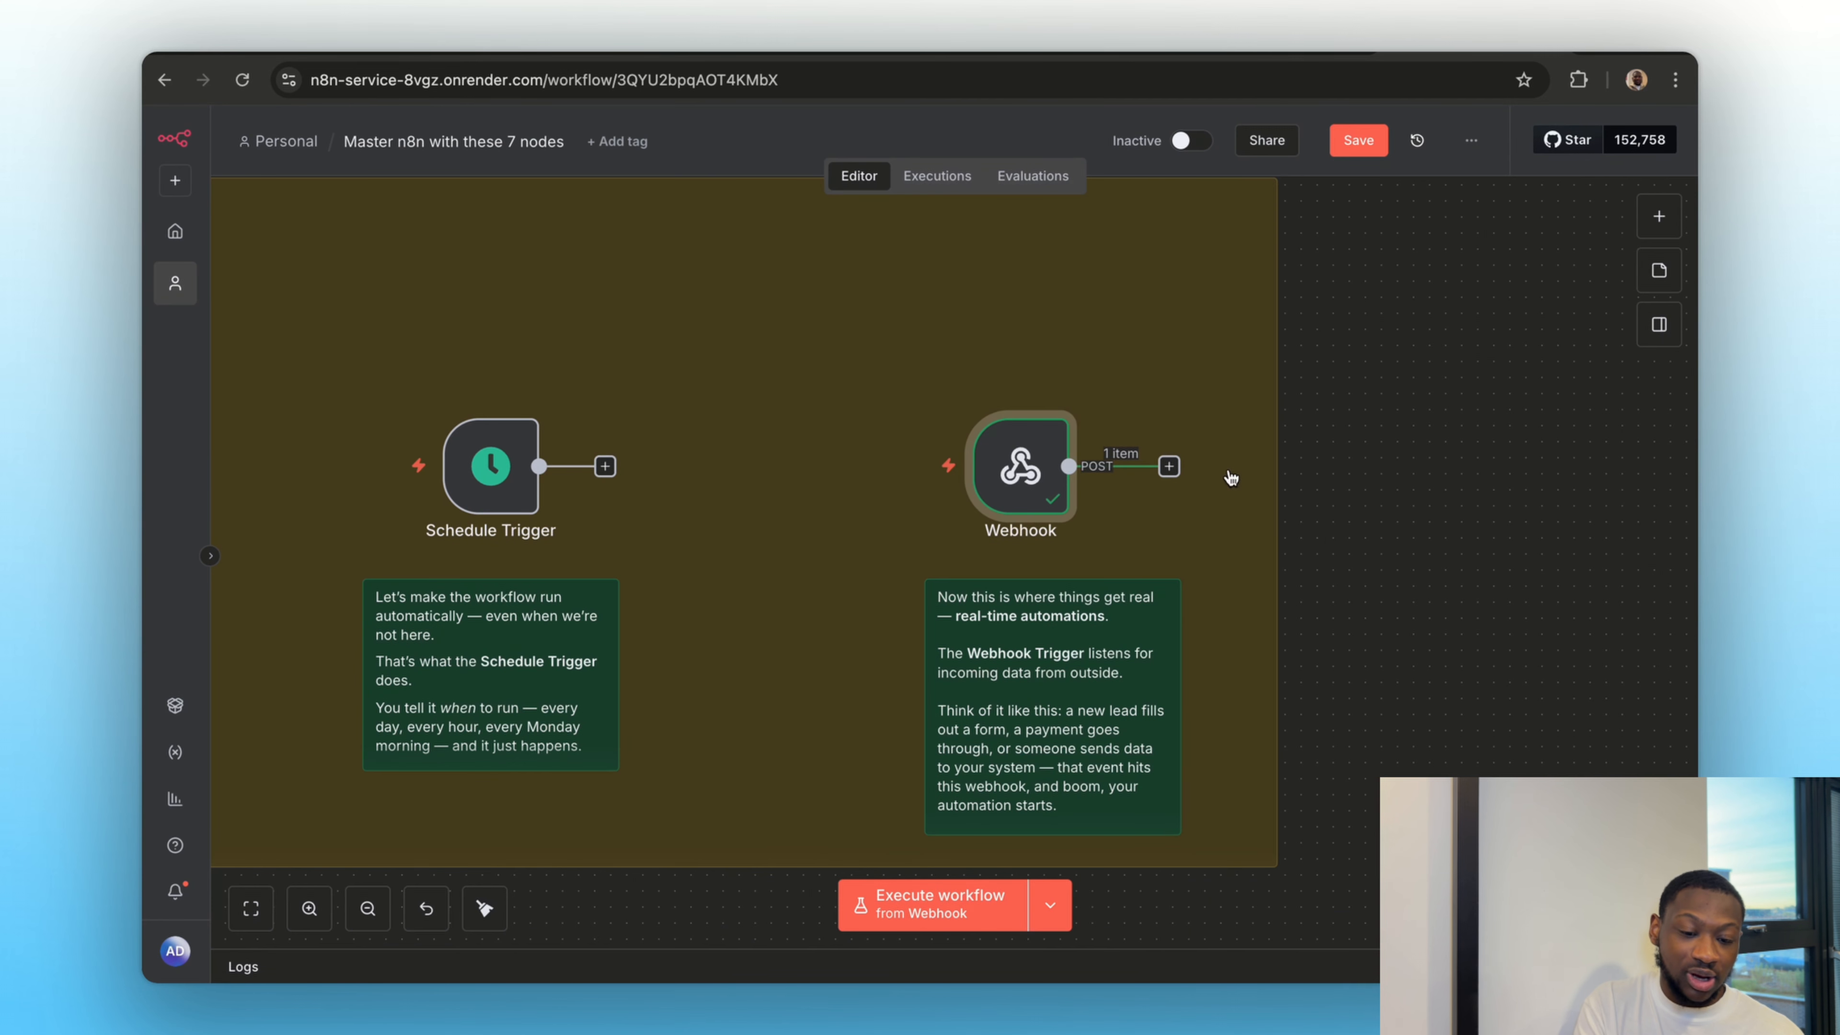
pyautogui.doubleClick(1028, 475)
pyautogui.click(1178, 144)
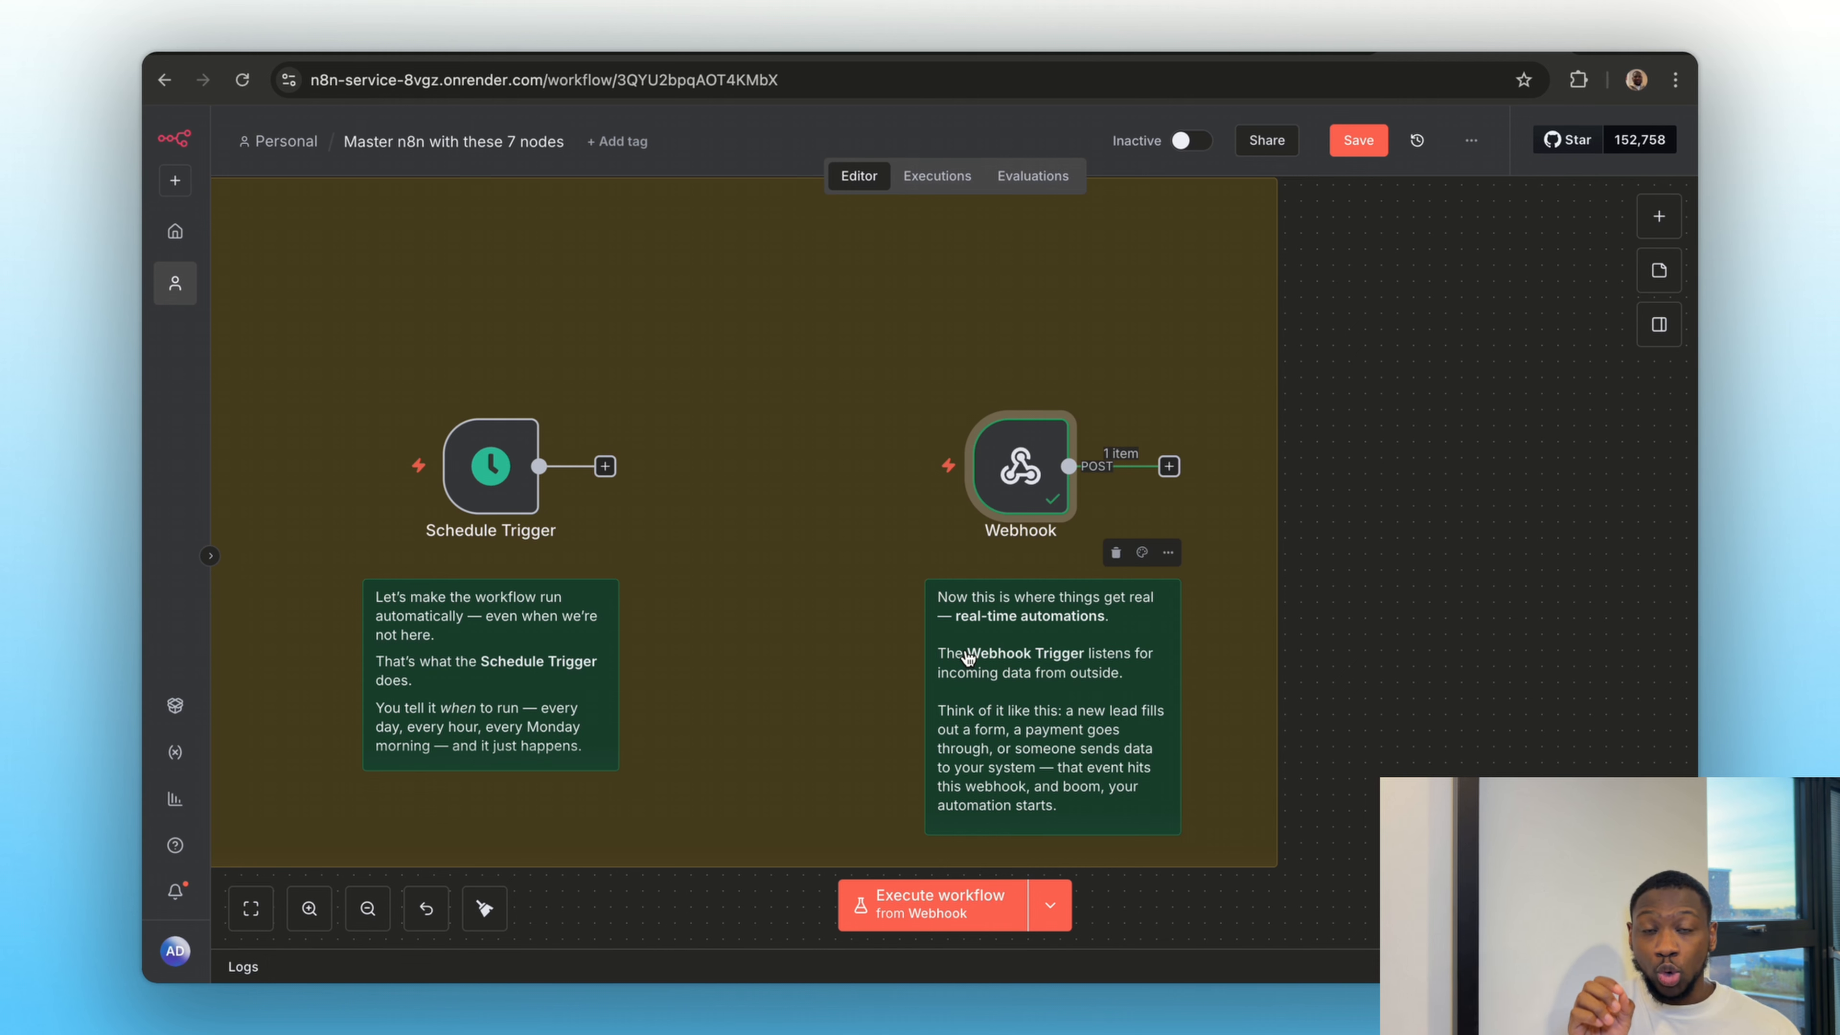
pyautogui.scroll(-5, 968, 657)
pyautogui.hscroll(-4, 968, 657)
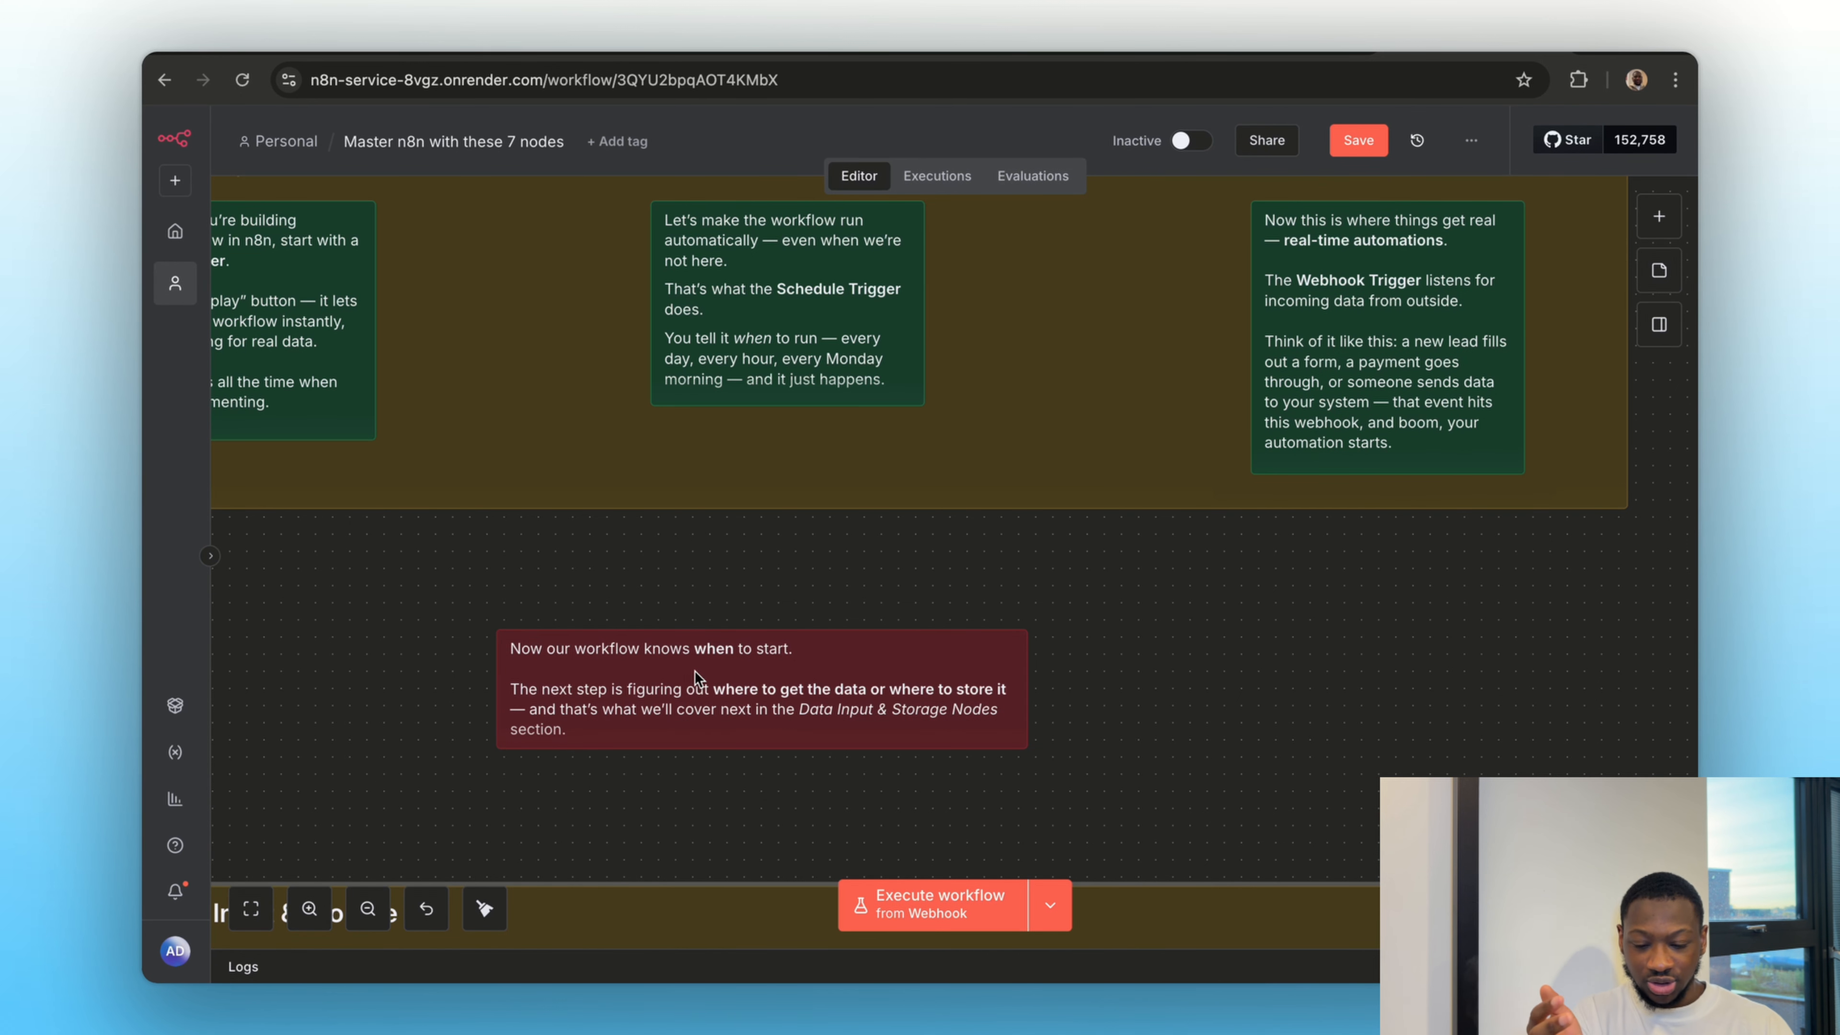
pyautogui.scroll(-10, 694, 670)
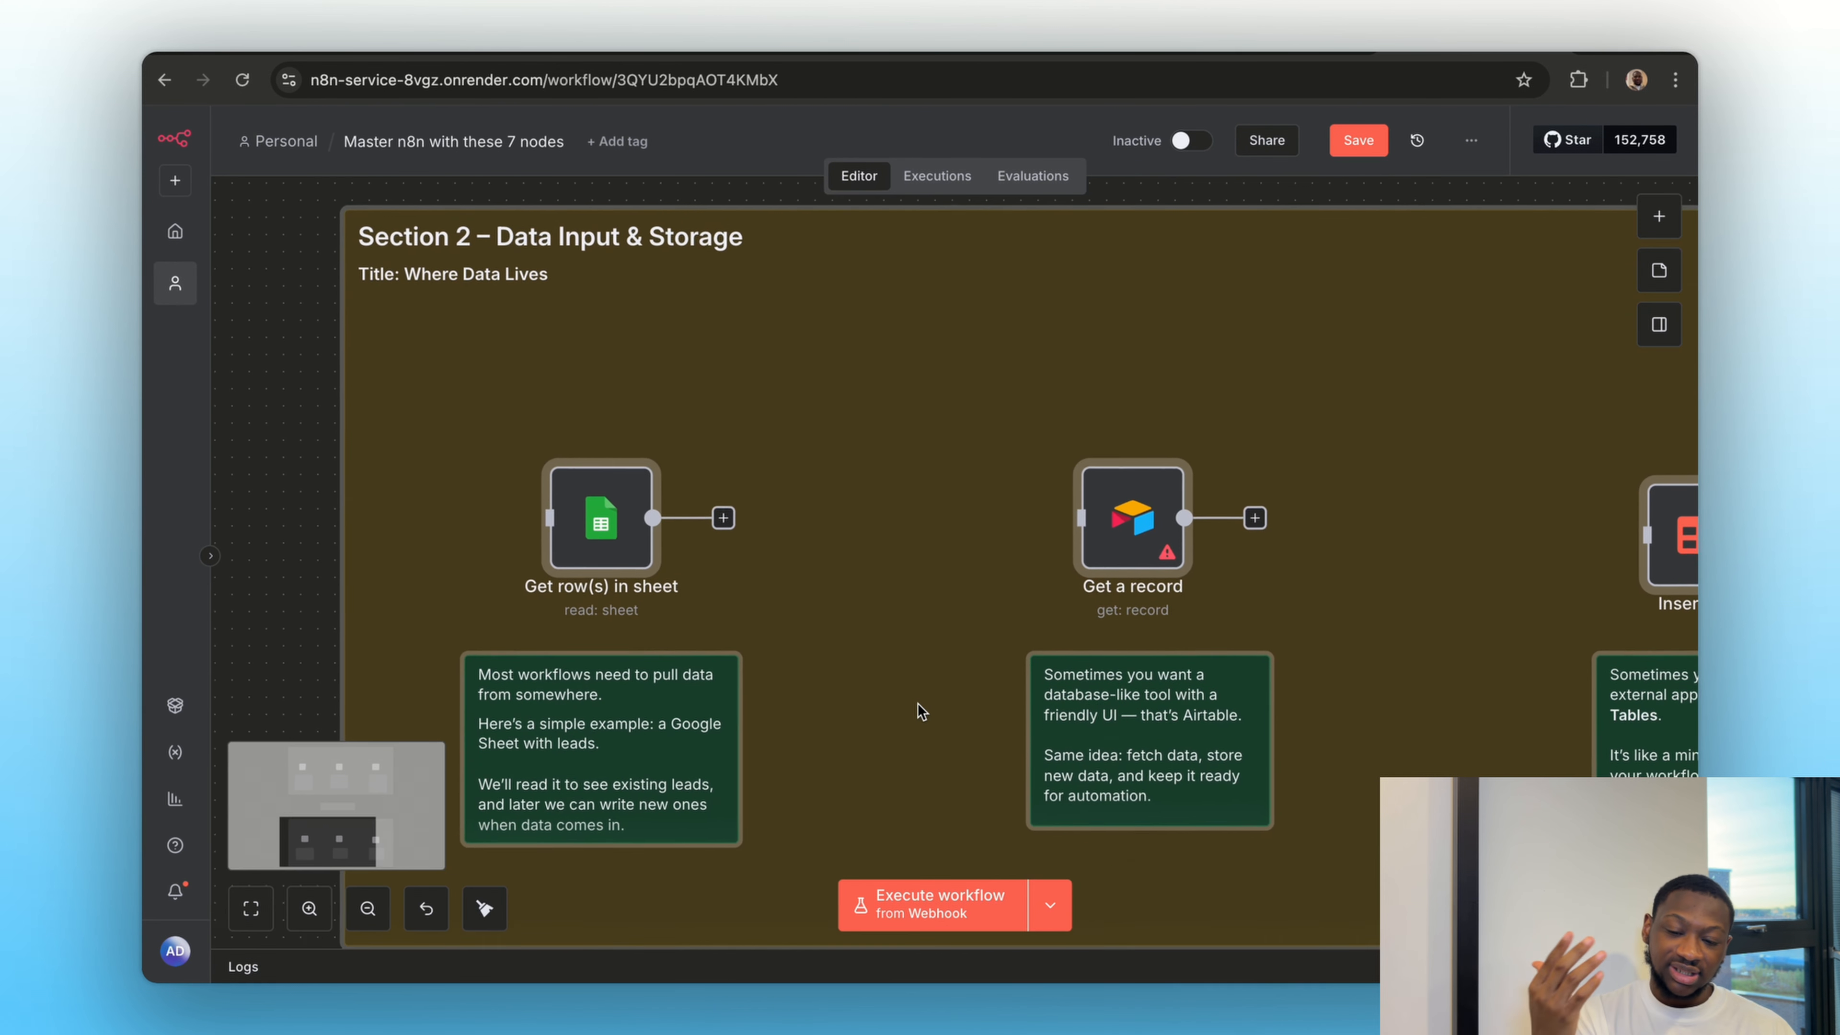
pyautogui.scroll(-3, 919, 711)
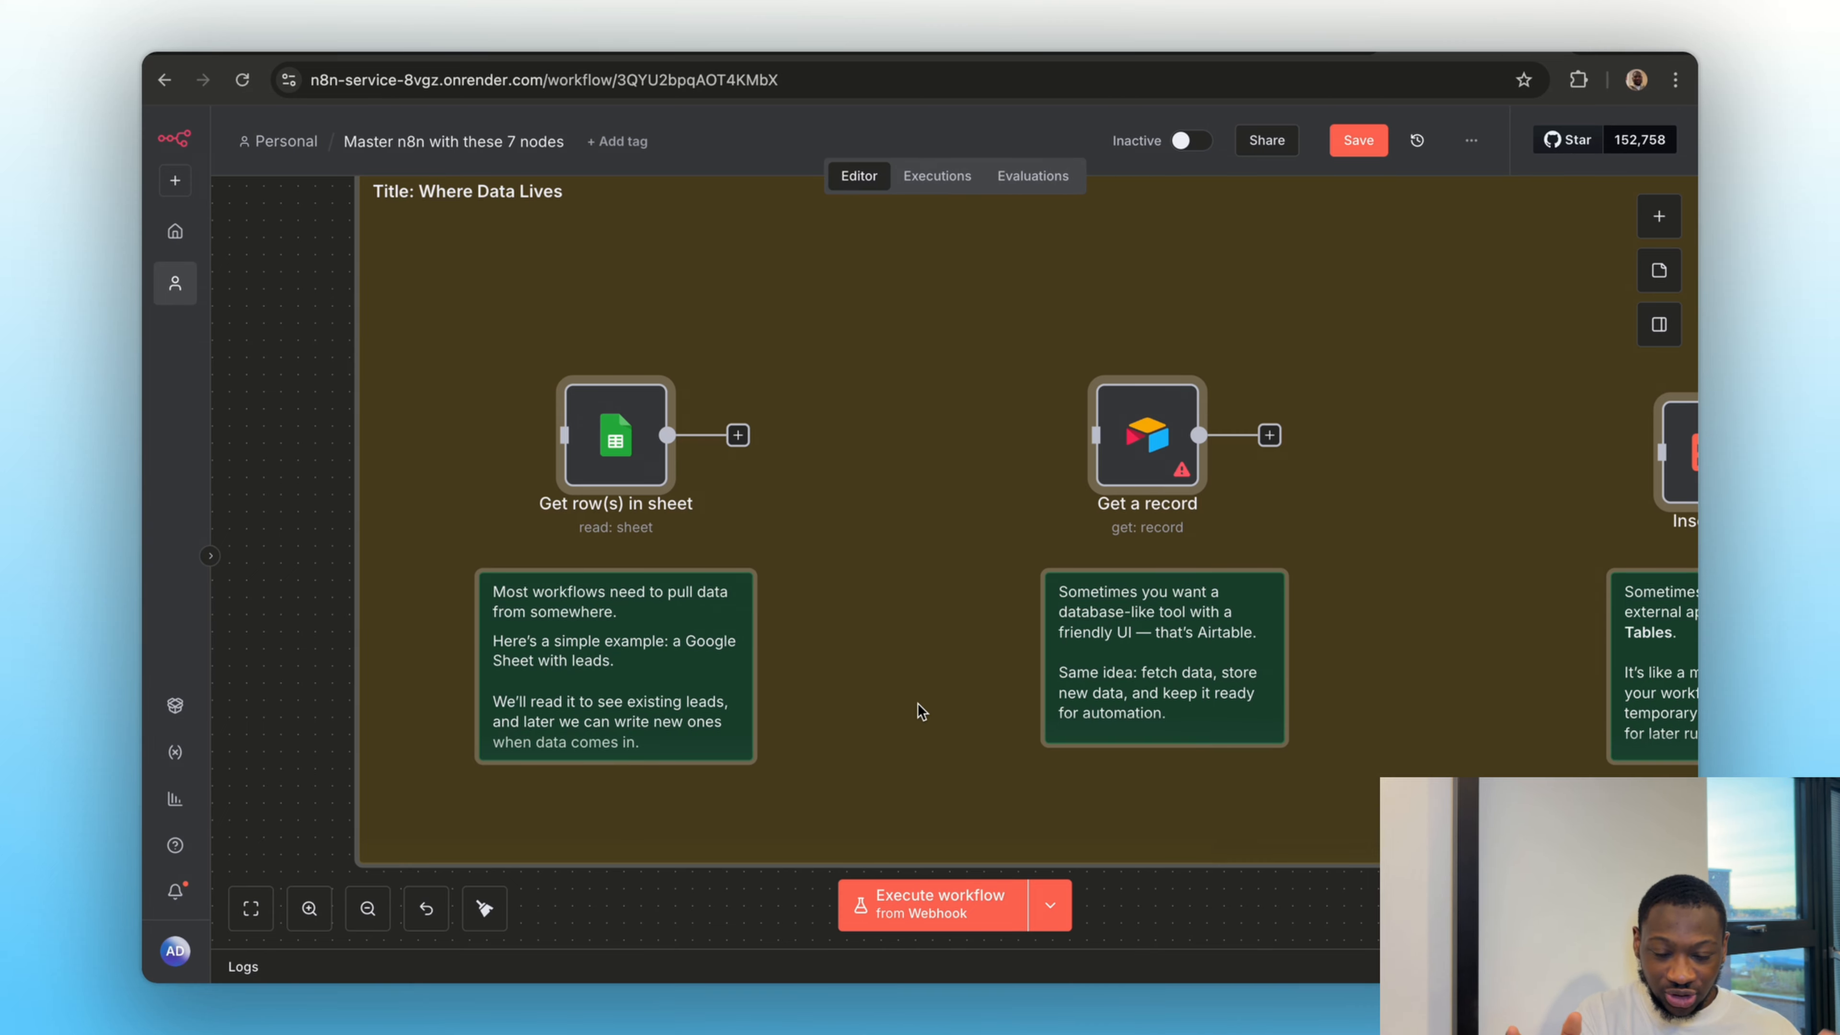
# Check the Test Lead Data spreadsheet, execute the Get row(s) in sheet node and compare its output as a table
pyautogui.click(897, 53)
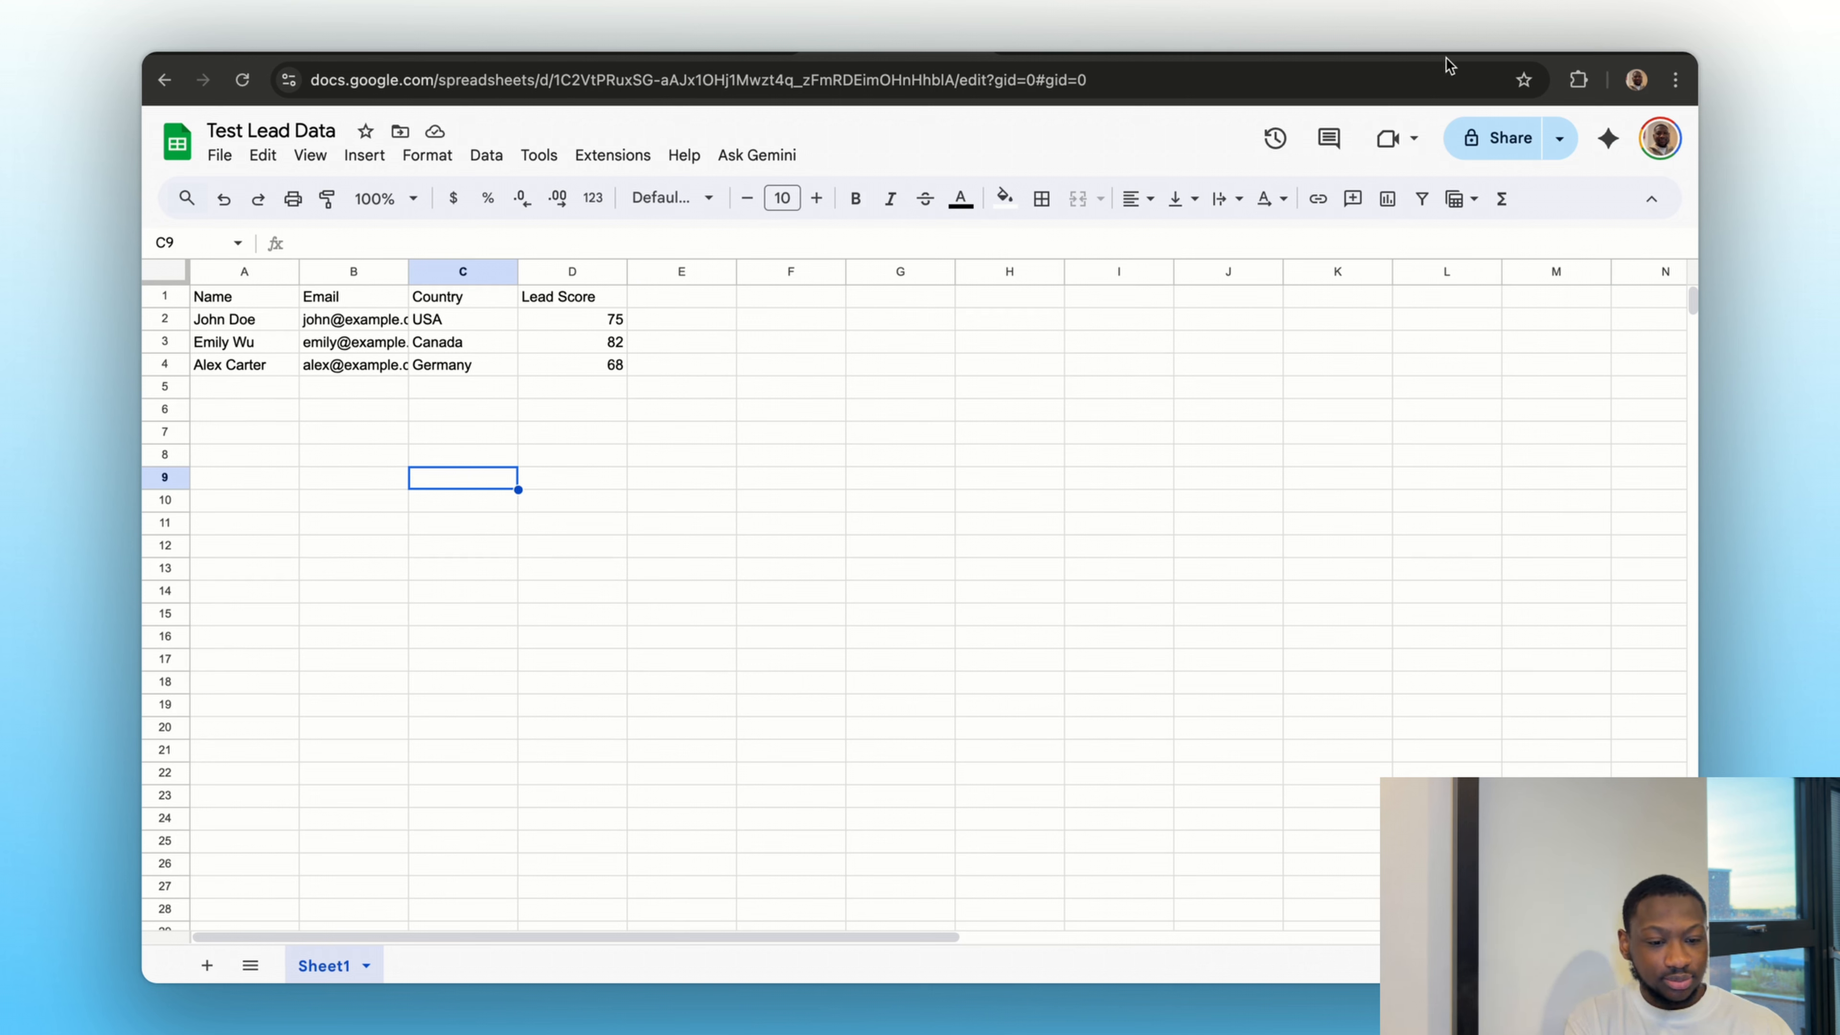
pyautogui.click(1431, 55)
pyautogui.doubleClick(615, 451)
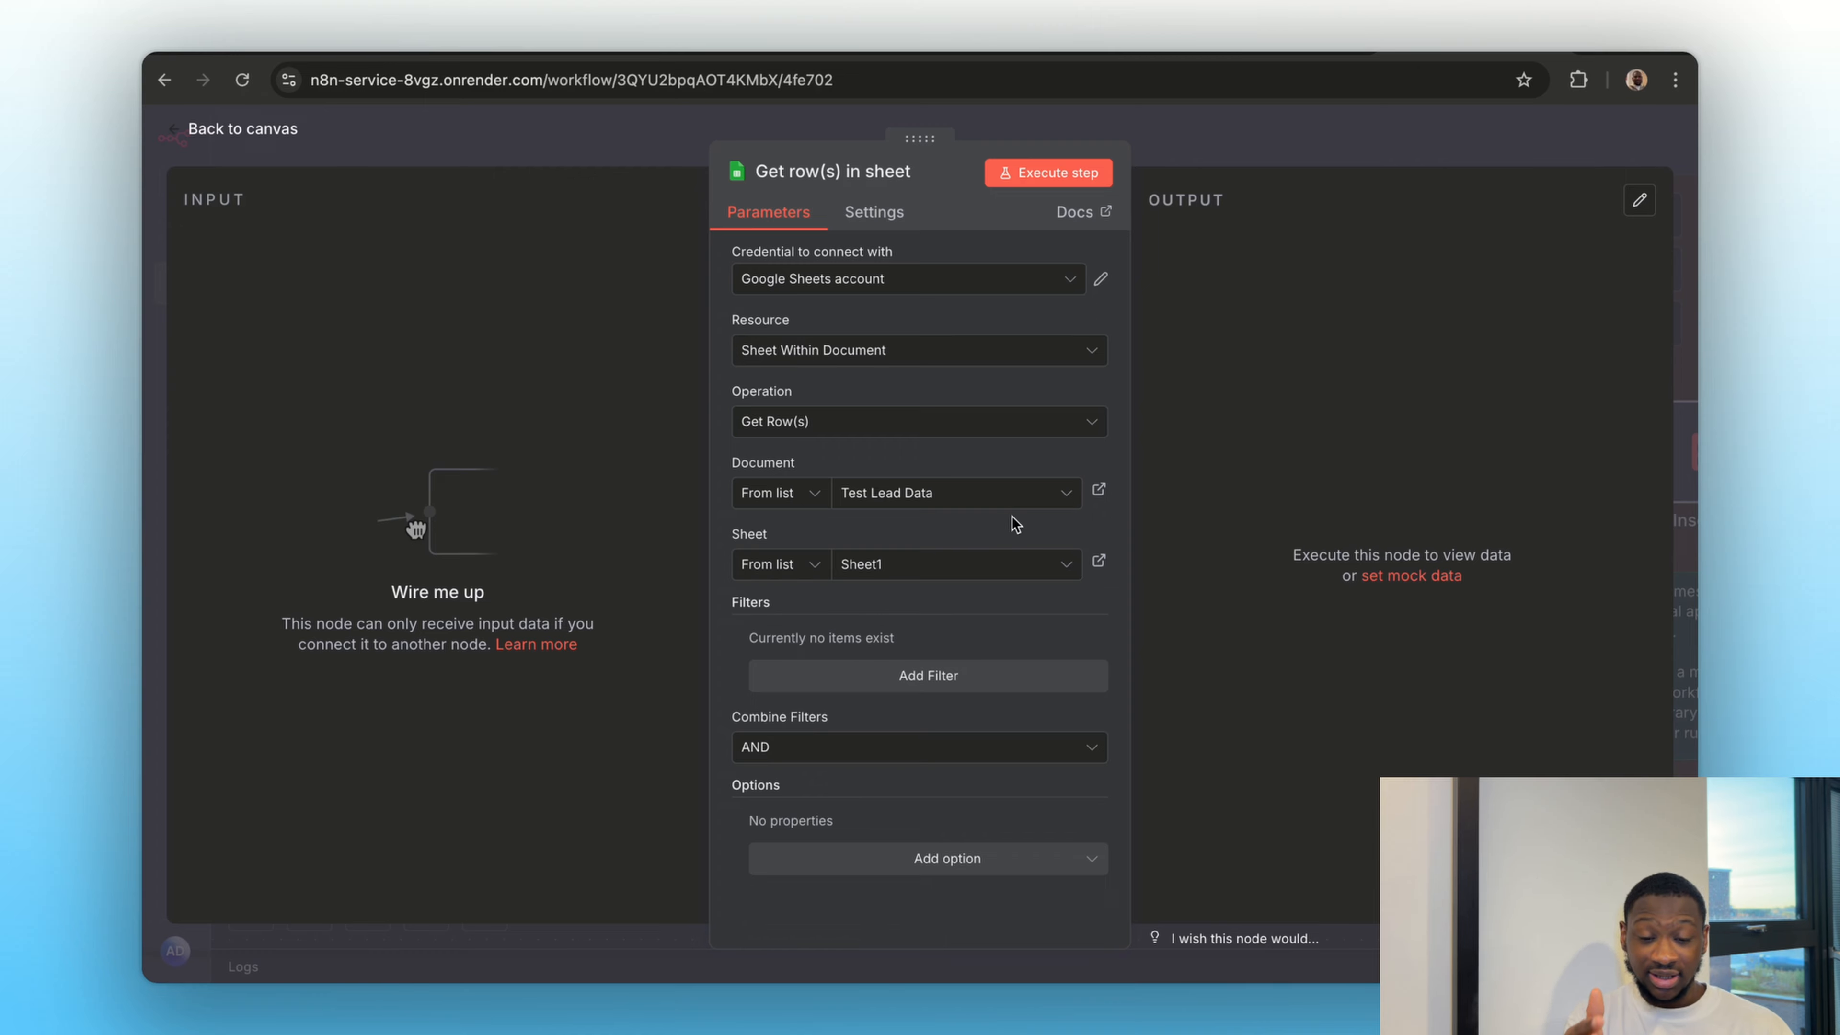
pyautogui.click(1038, 172)
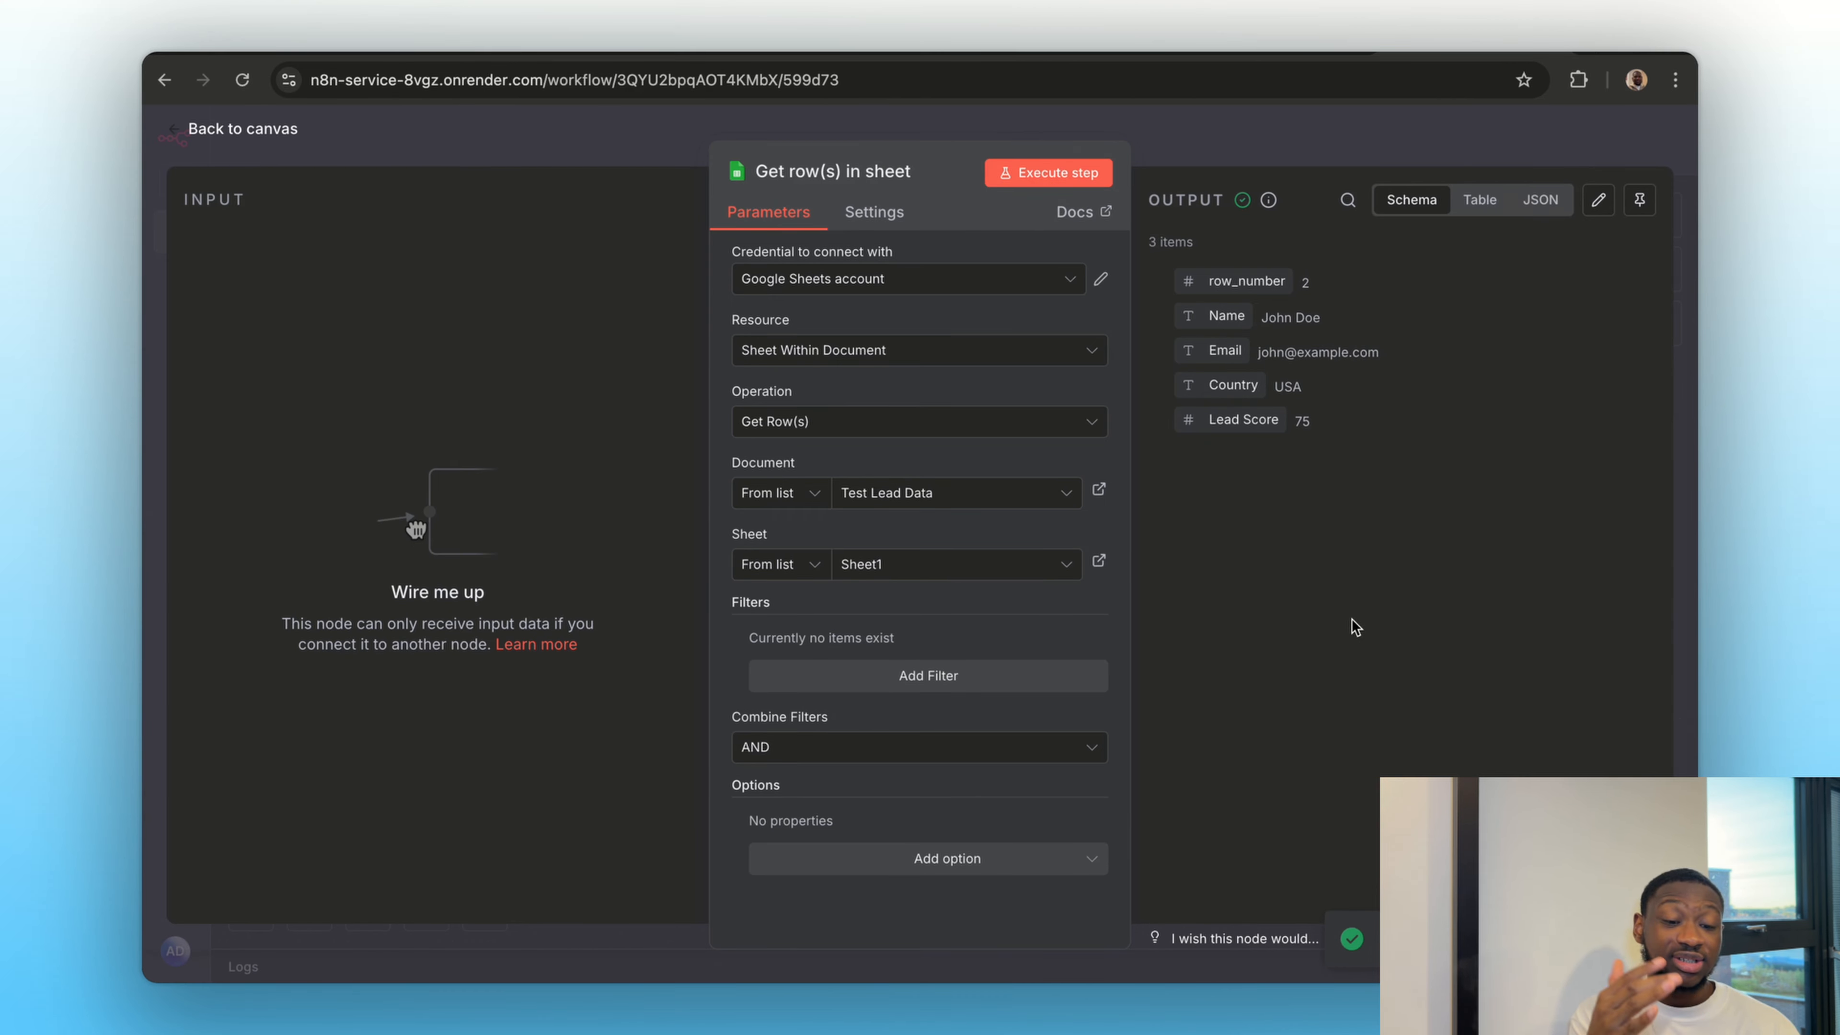
pyautogui.click(1482, 200)
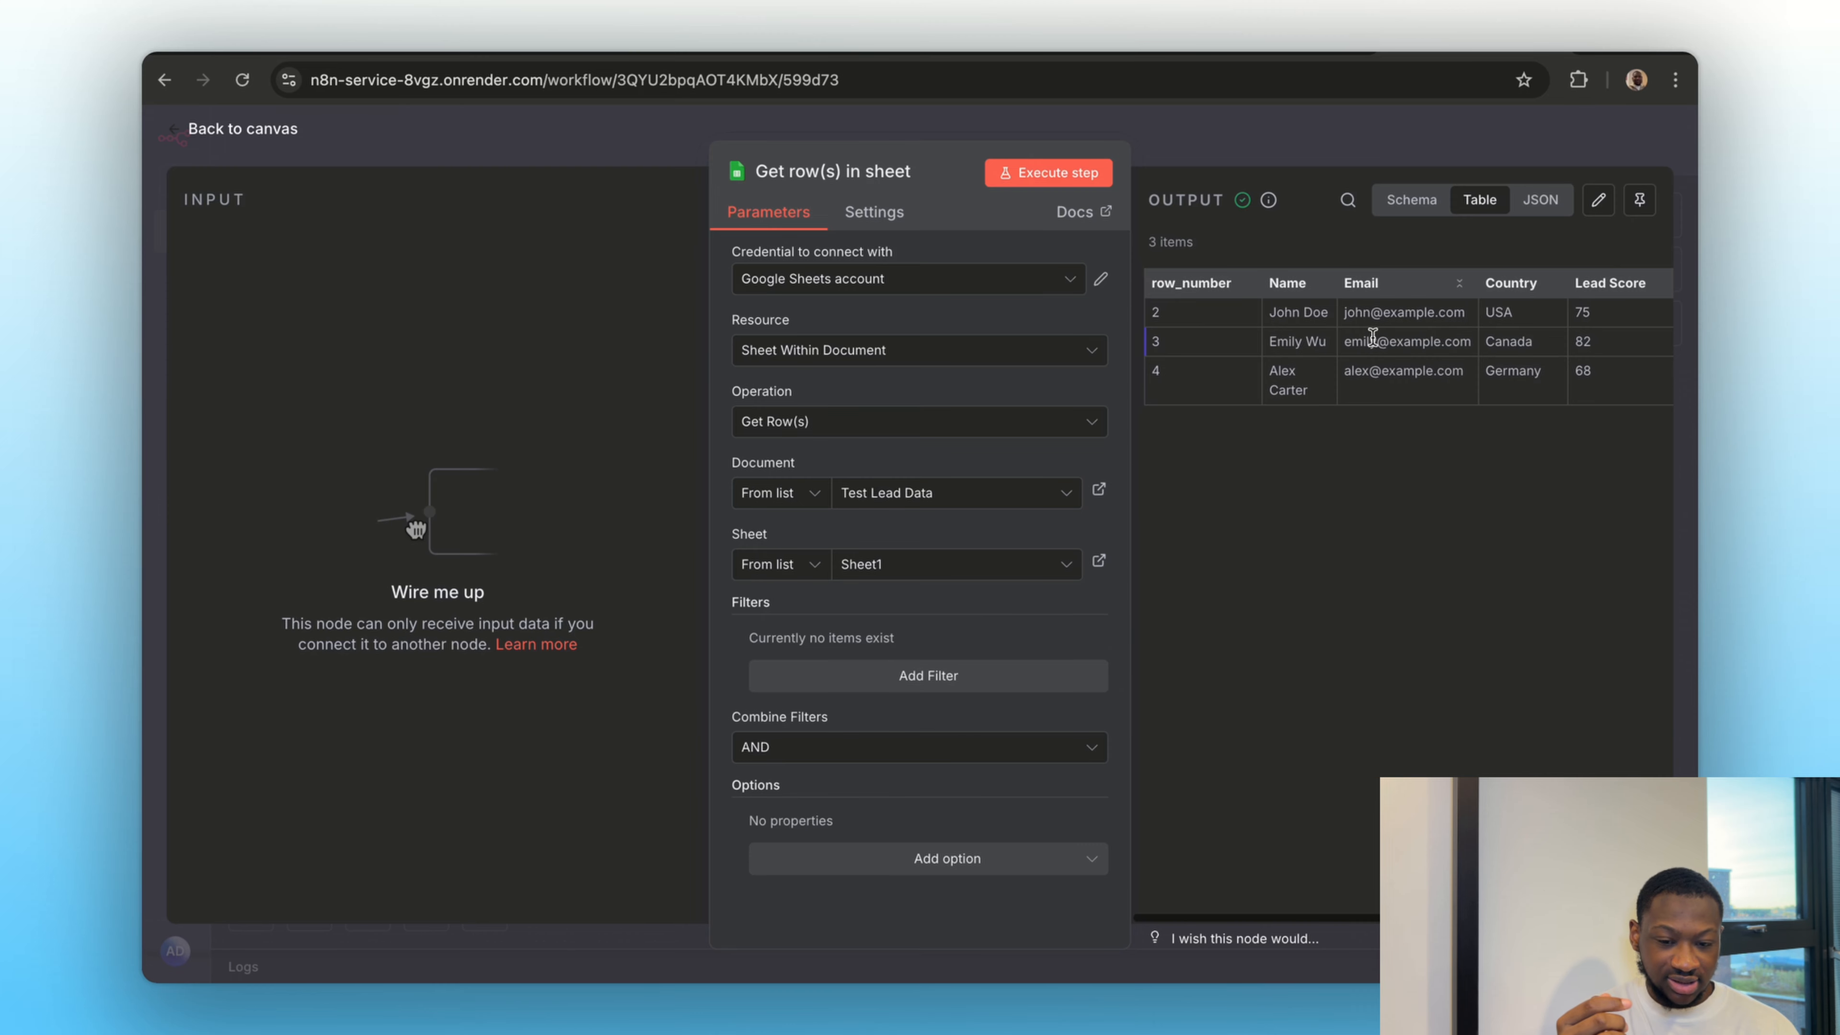
pyautogui.click(860, 43)
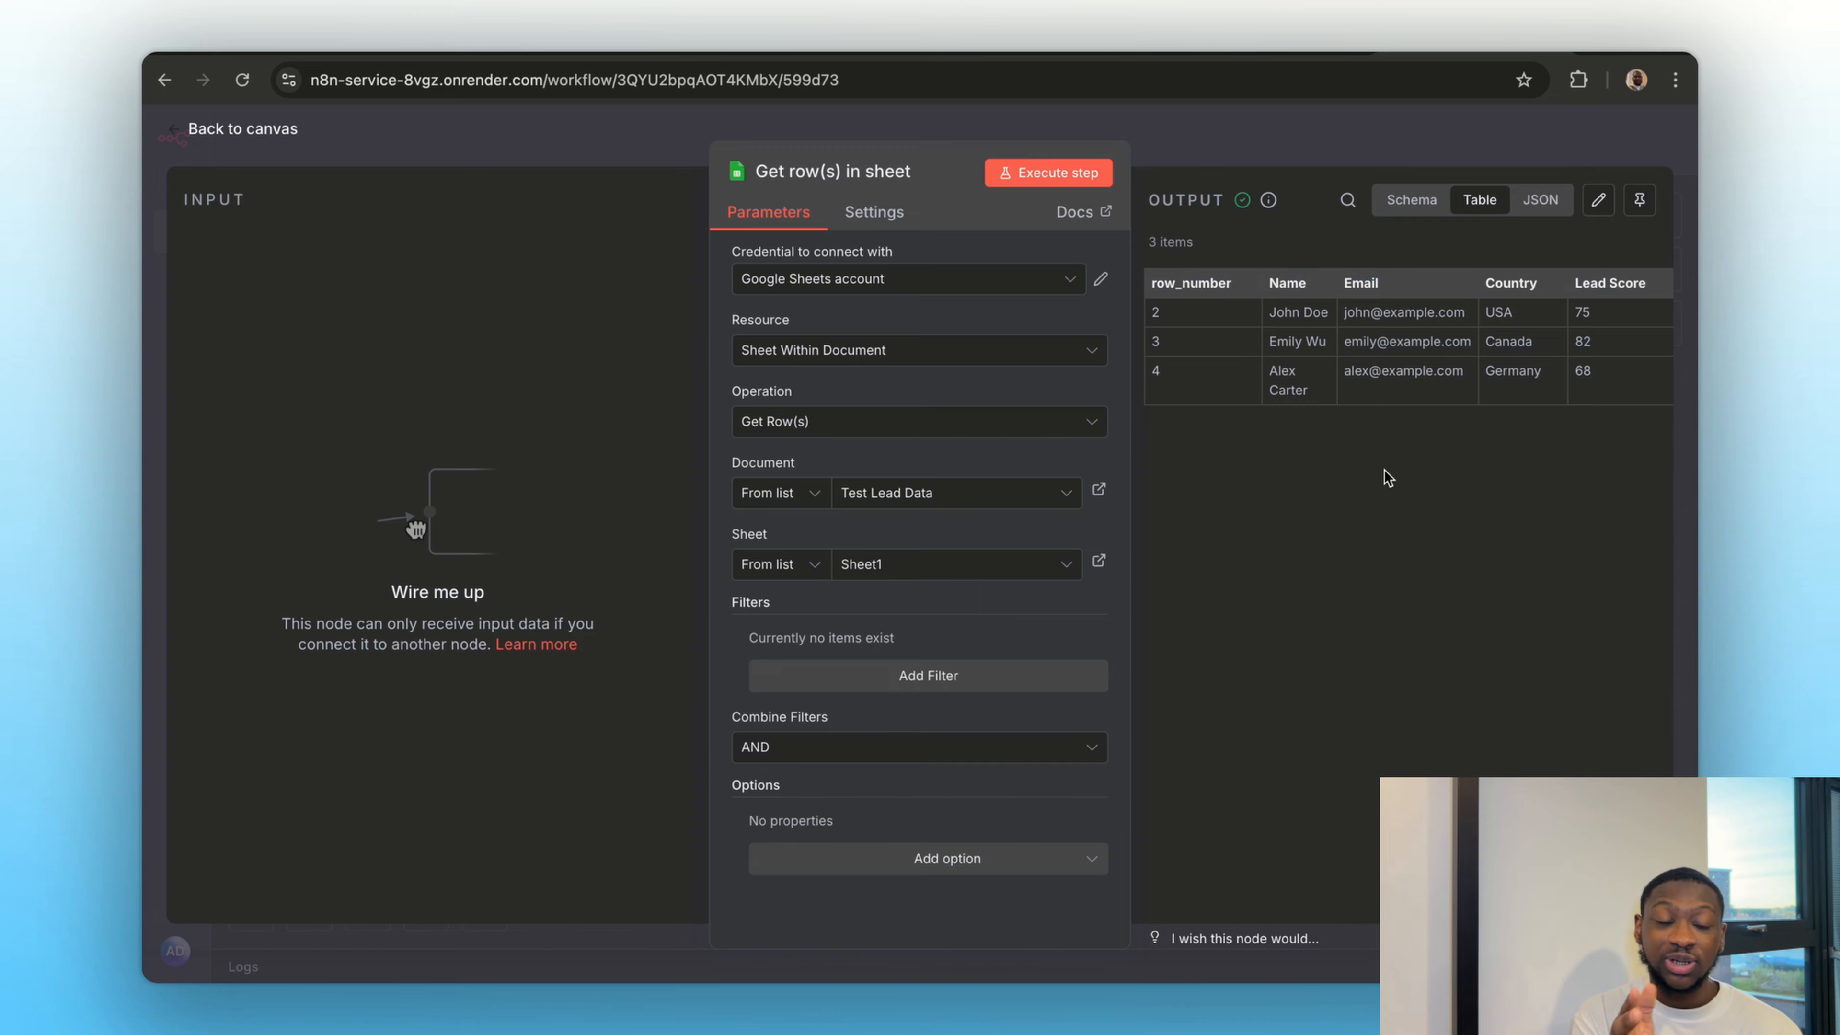
pyautogui.click(1266, 137)
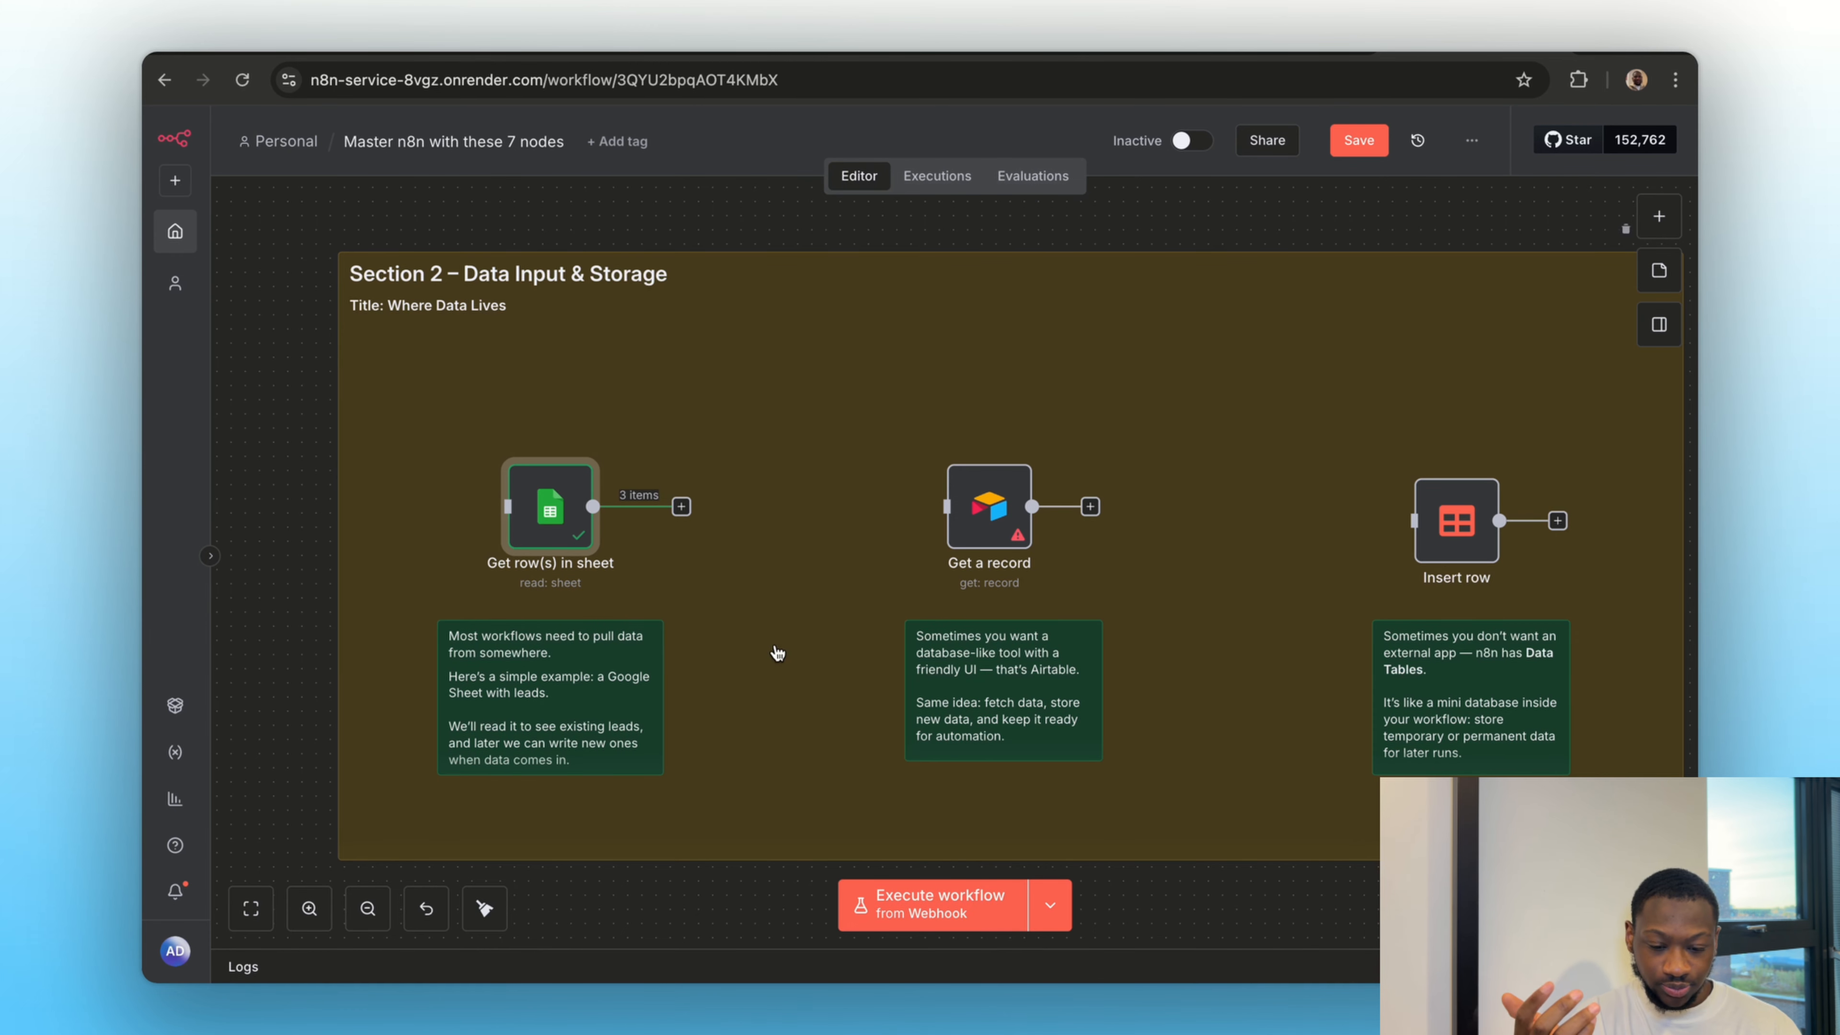
# Examine the Insert row node's data table and column mapping settings, and return to the canvas
pyautogui.hscroll(8, 777, 653)
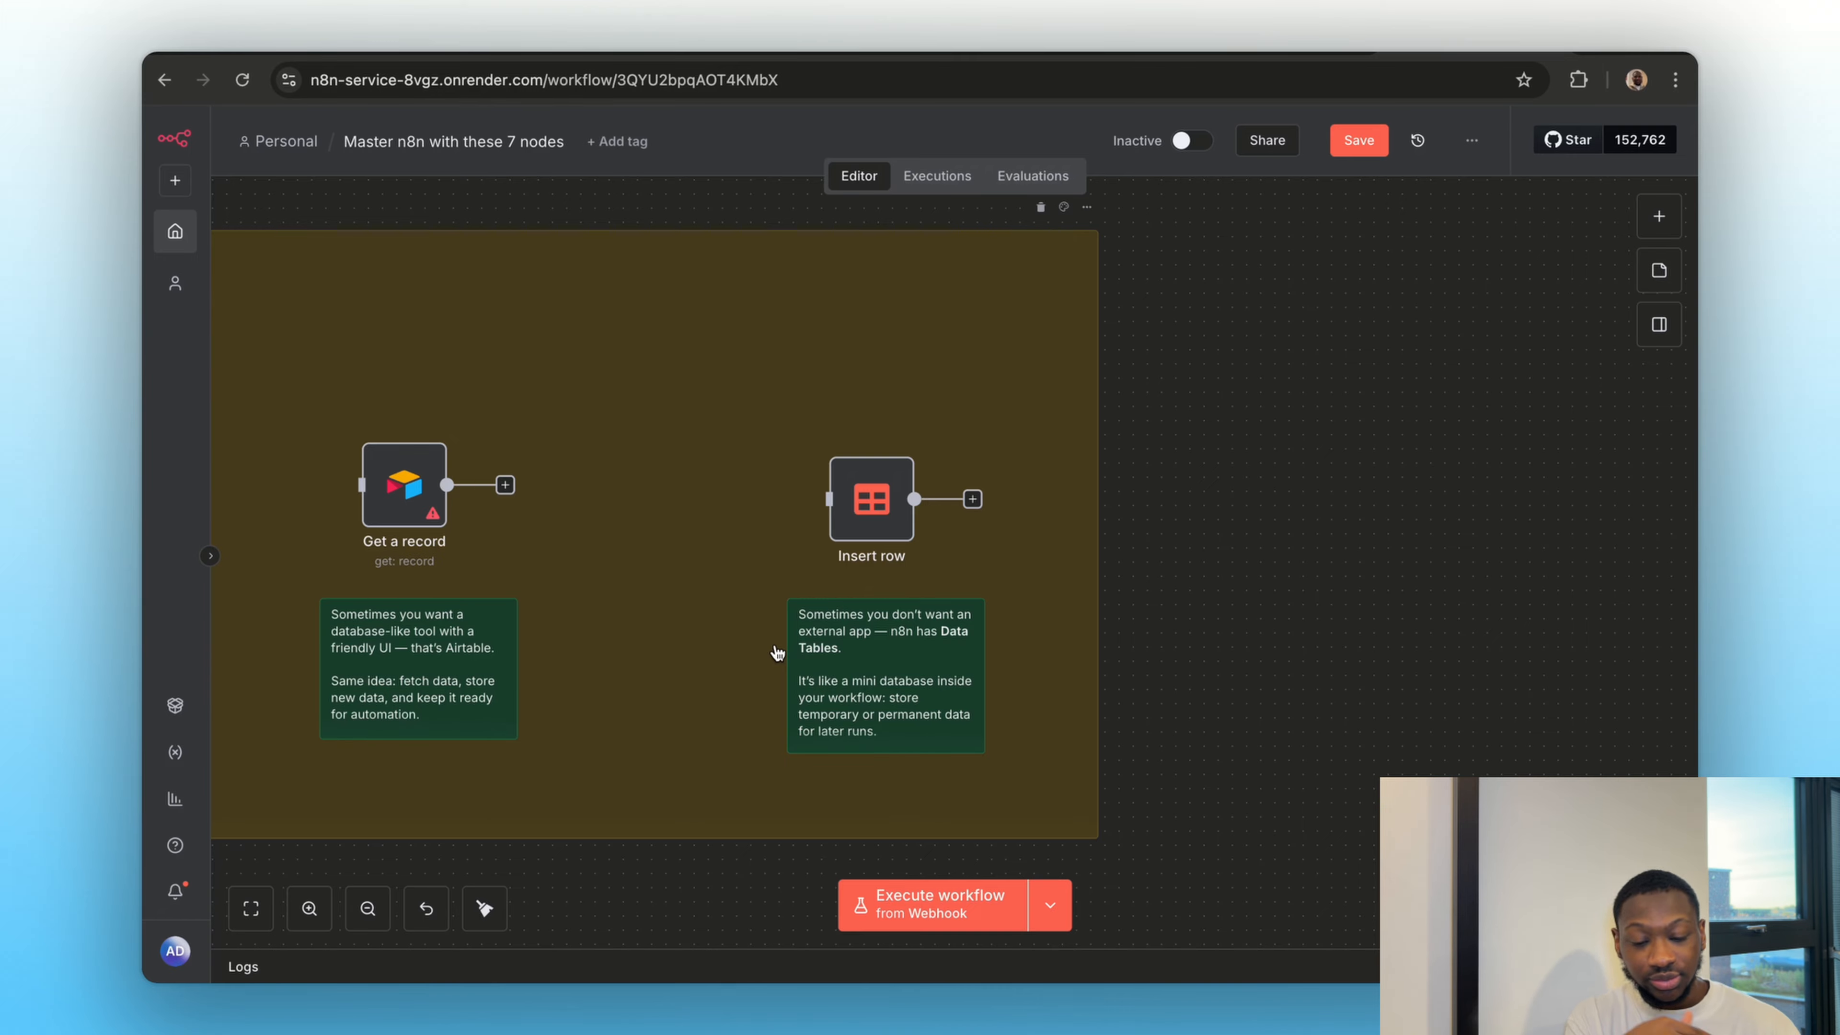
pyautogui.doubleClick(873, 500)
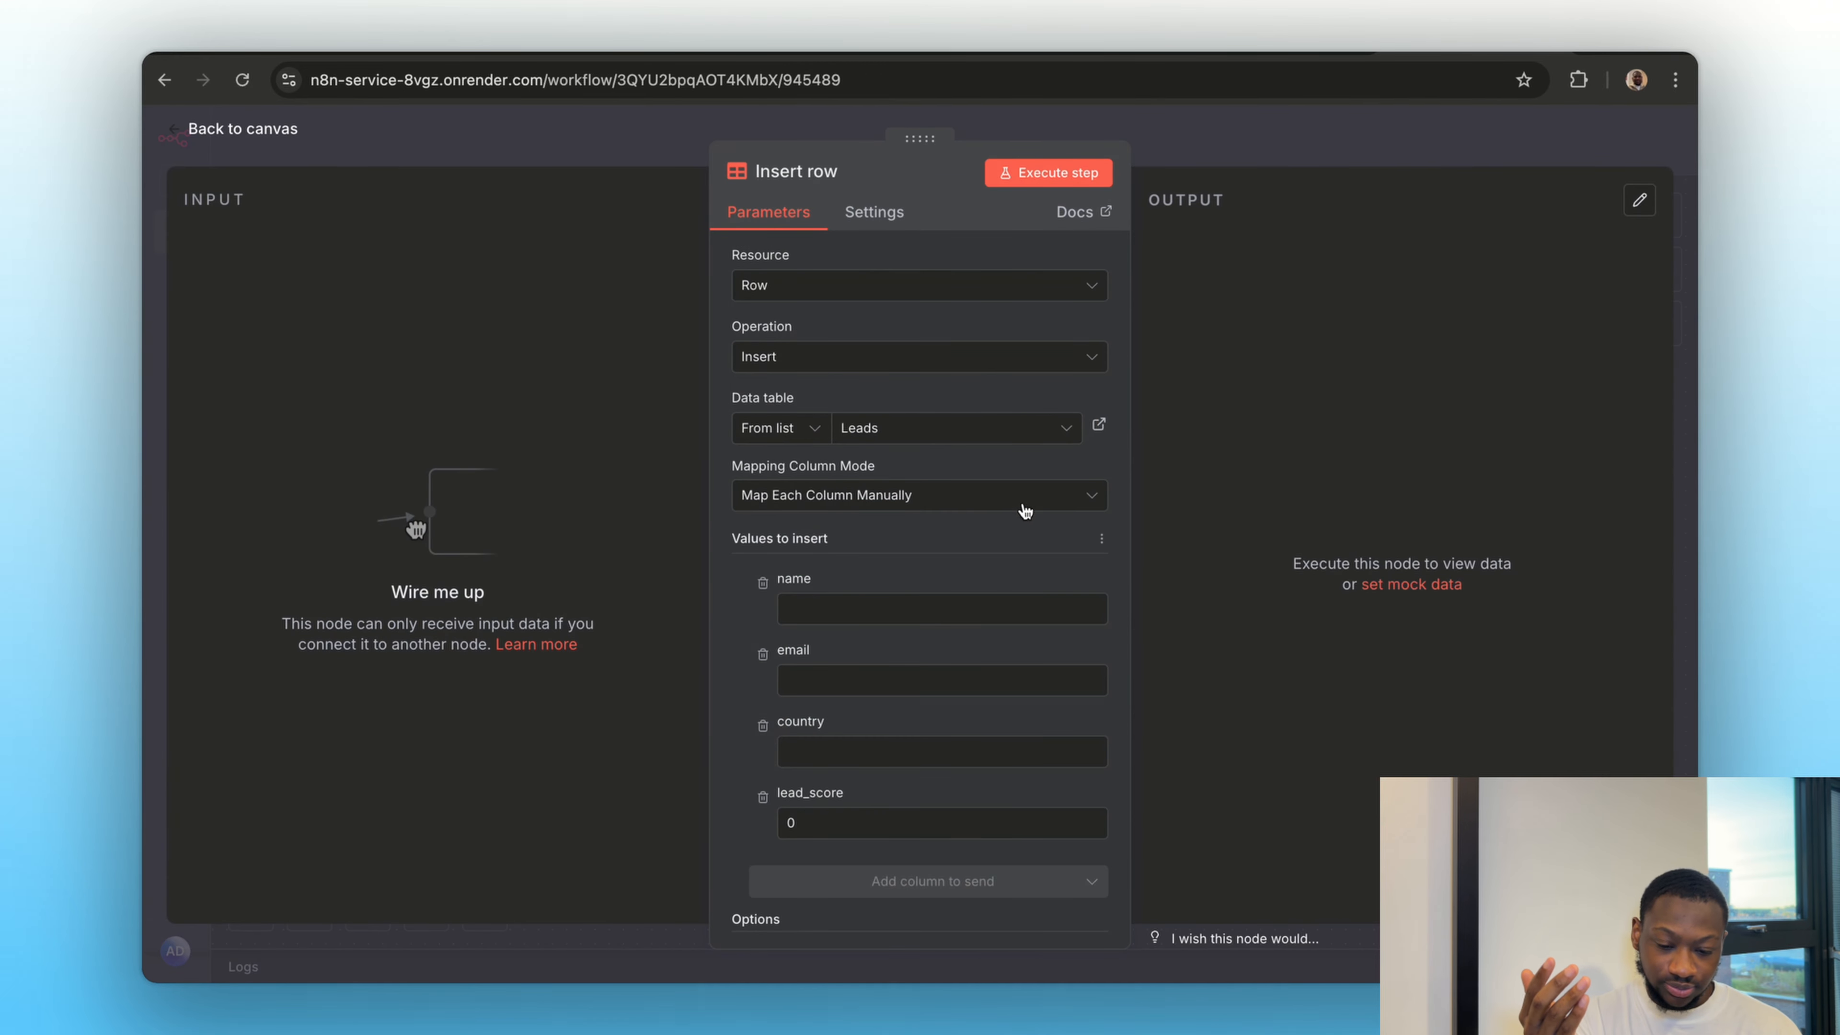
pyautogui.scroll(-2, 961, 616)
pyautogui.click(1190, 157)
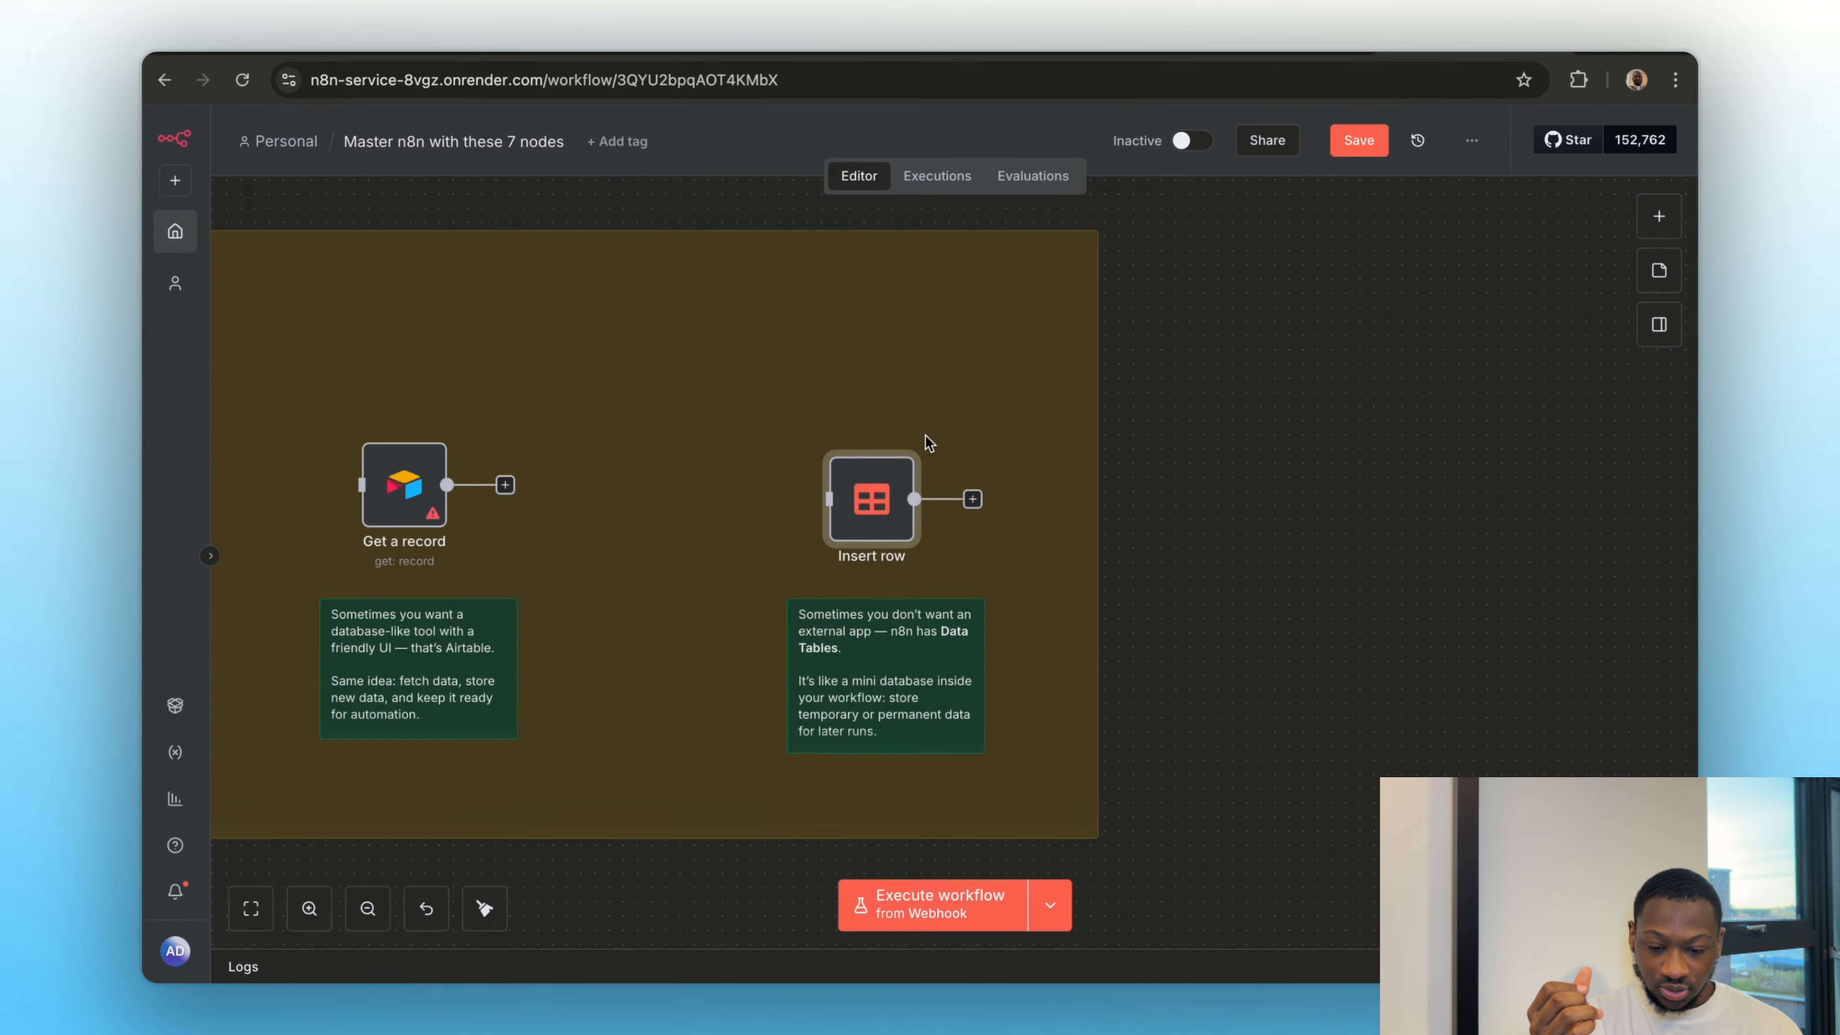
# Move the manual trigger from Section 1 beside the Insert row node and connect its output to that node
pyautogui.scroll(-5, 930, 443)
pyautogui.scroll(10, 930, 443)
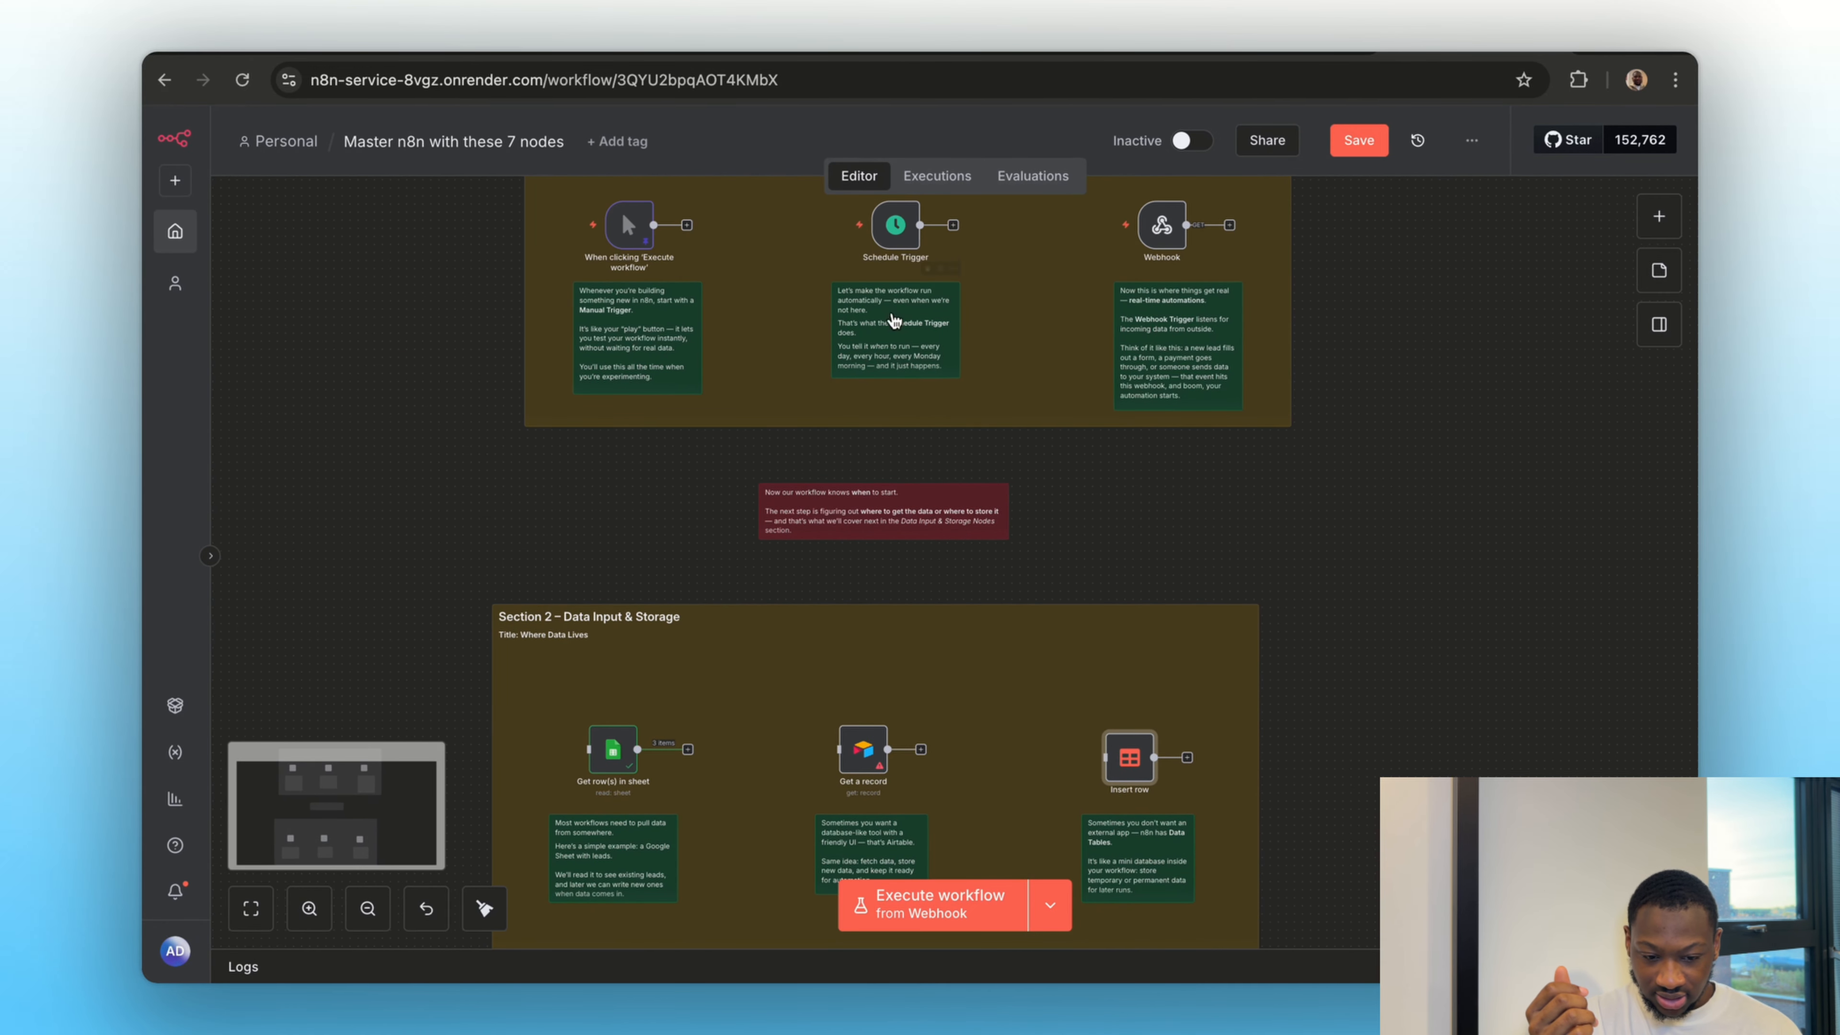
pyautogui.moveTo(629, 224); pyautogui.dragTo(1054, 720)
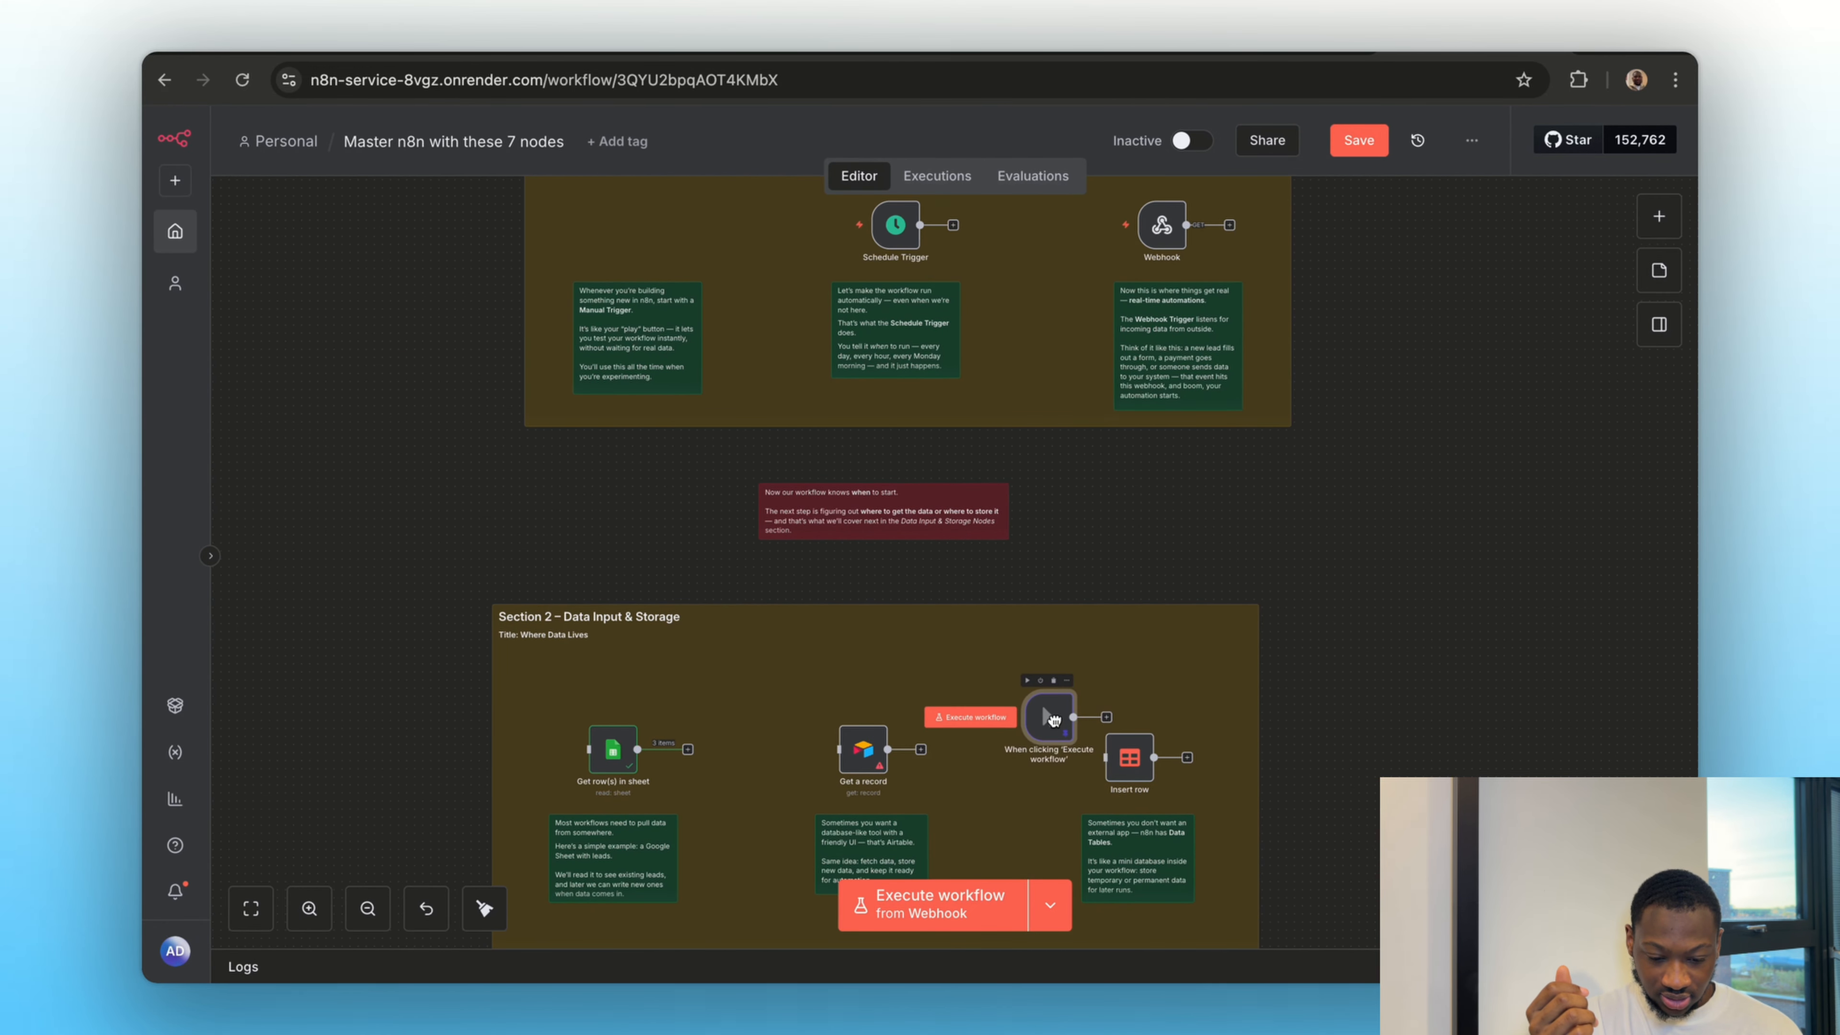
pyautogui.scroll(5, 1071, 729)
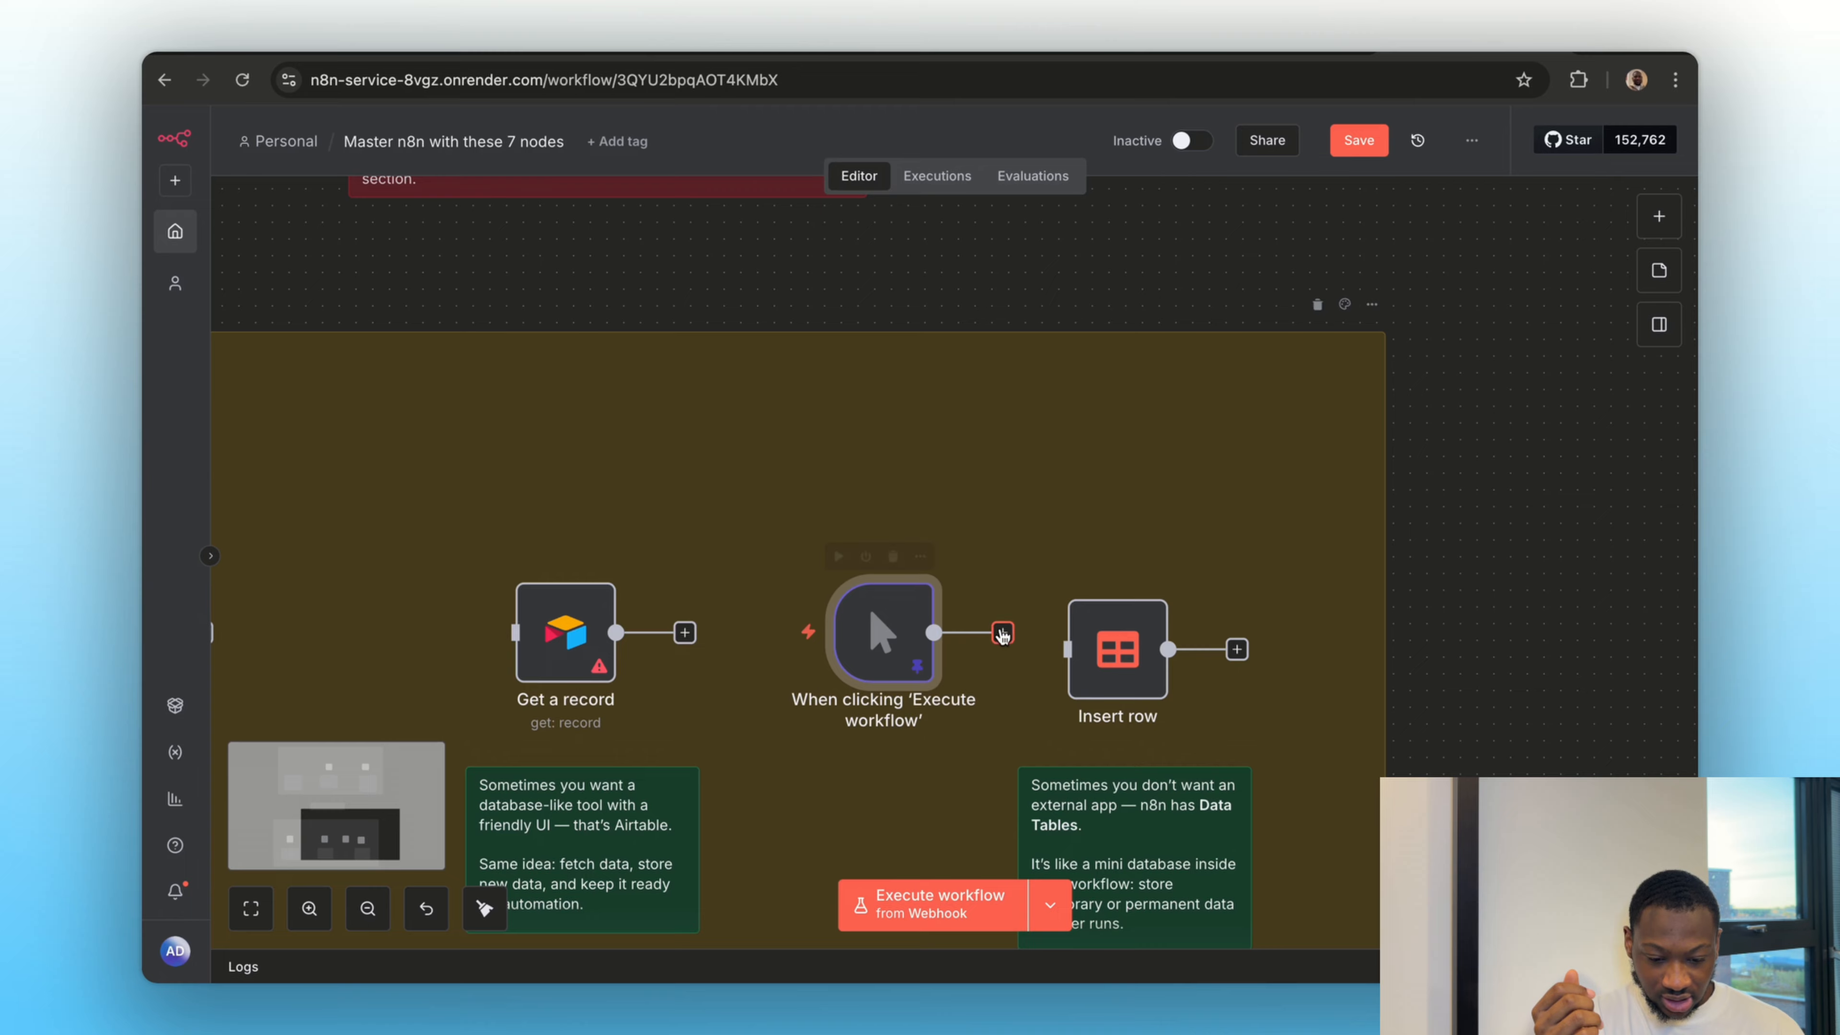
pyautogui.moveTo(1002, 635); pyautogui.dragTo(1120, 652)
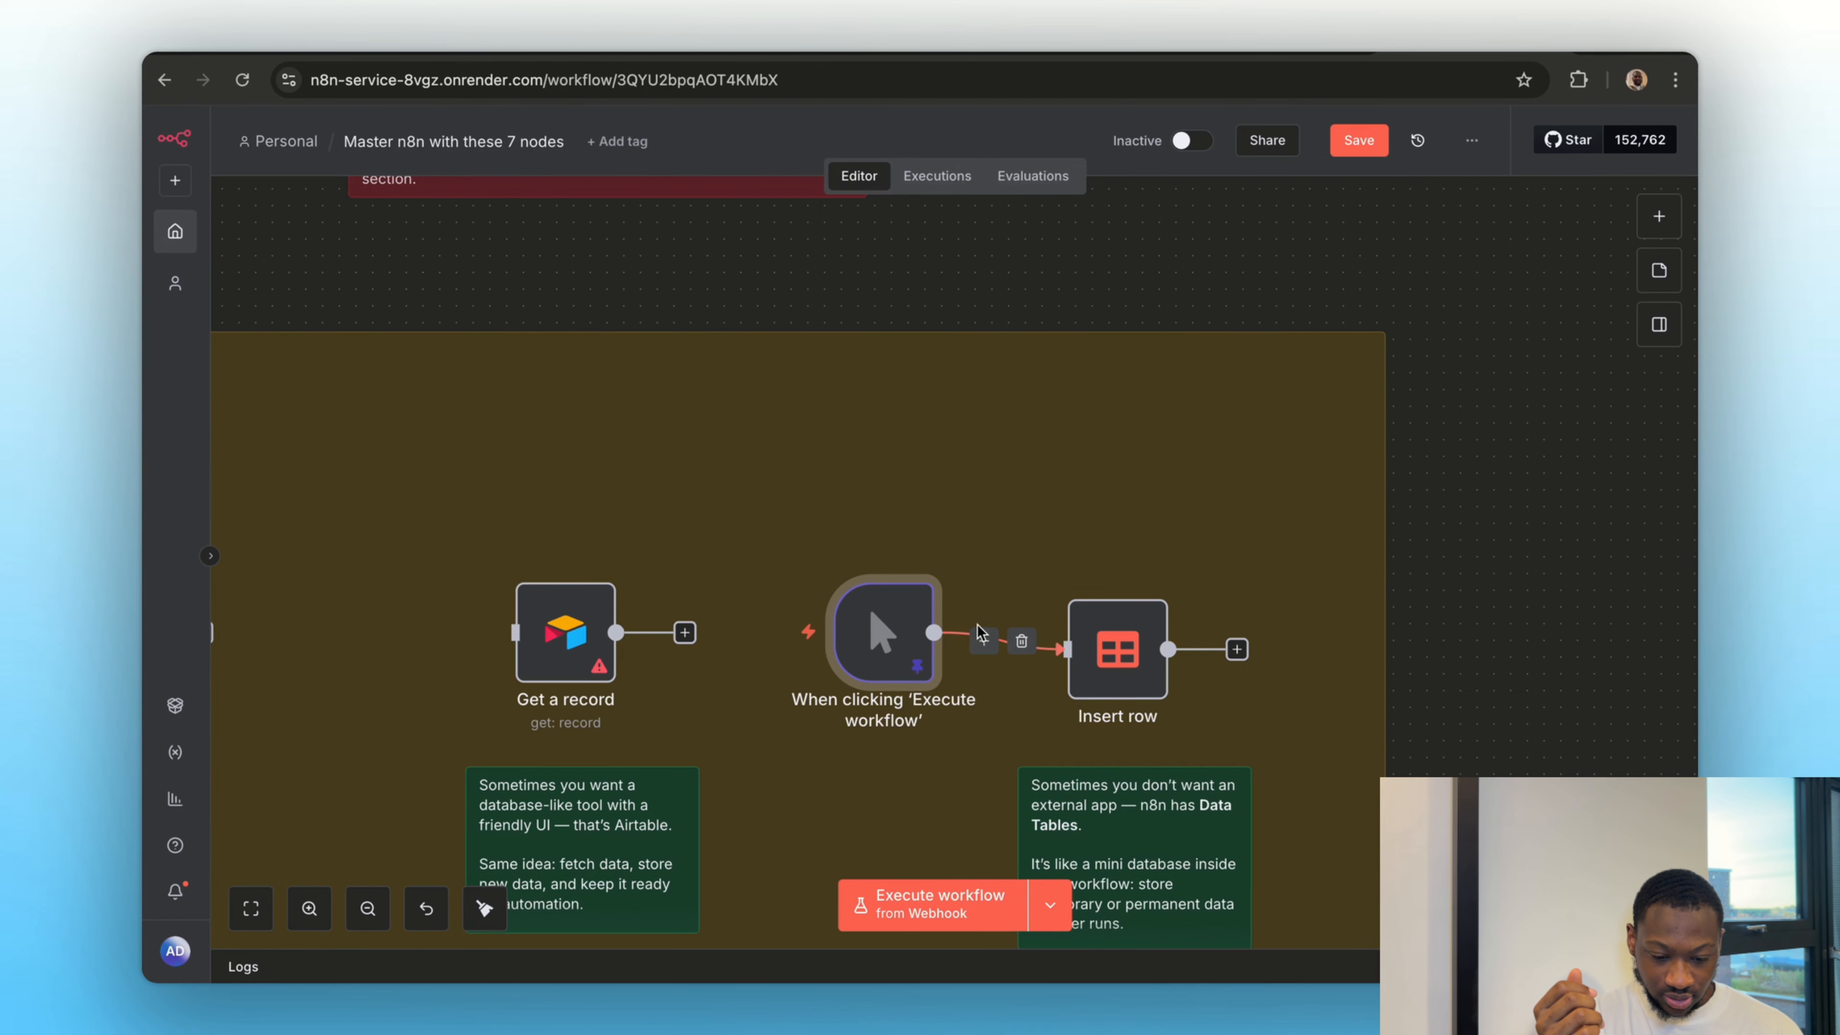
pyautogui.click(1141, 667)
# Execute the manual trigger and map its name, email, country and lead_score fields to the matching Insert row columns
pyautogui.moveTo(869, 623)
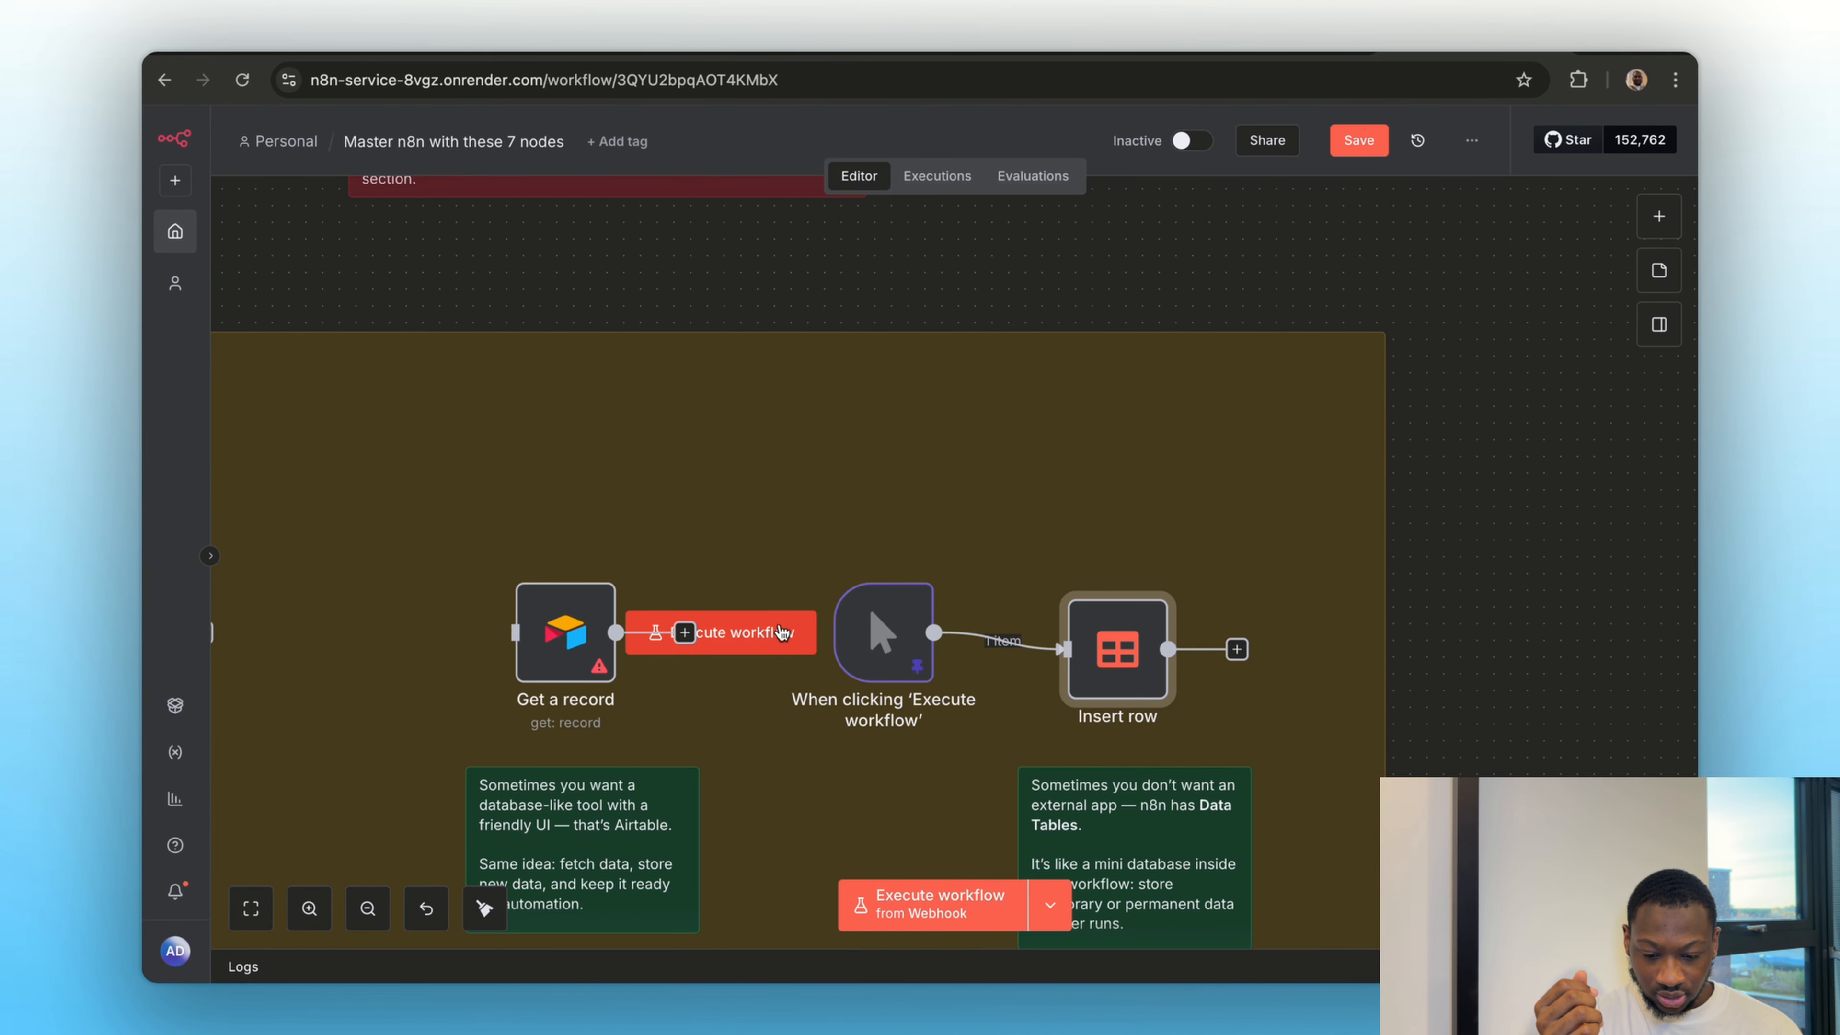
pyautogui.click(781, 632)
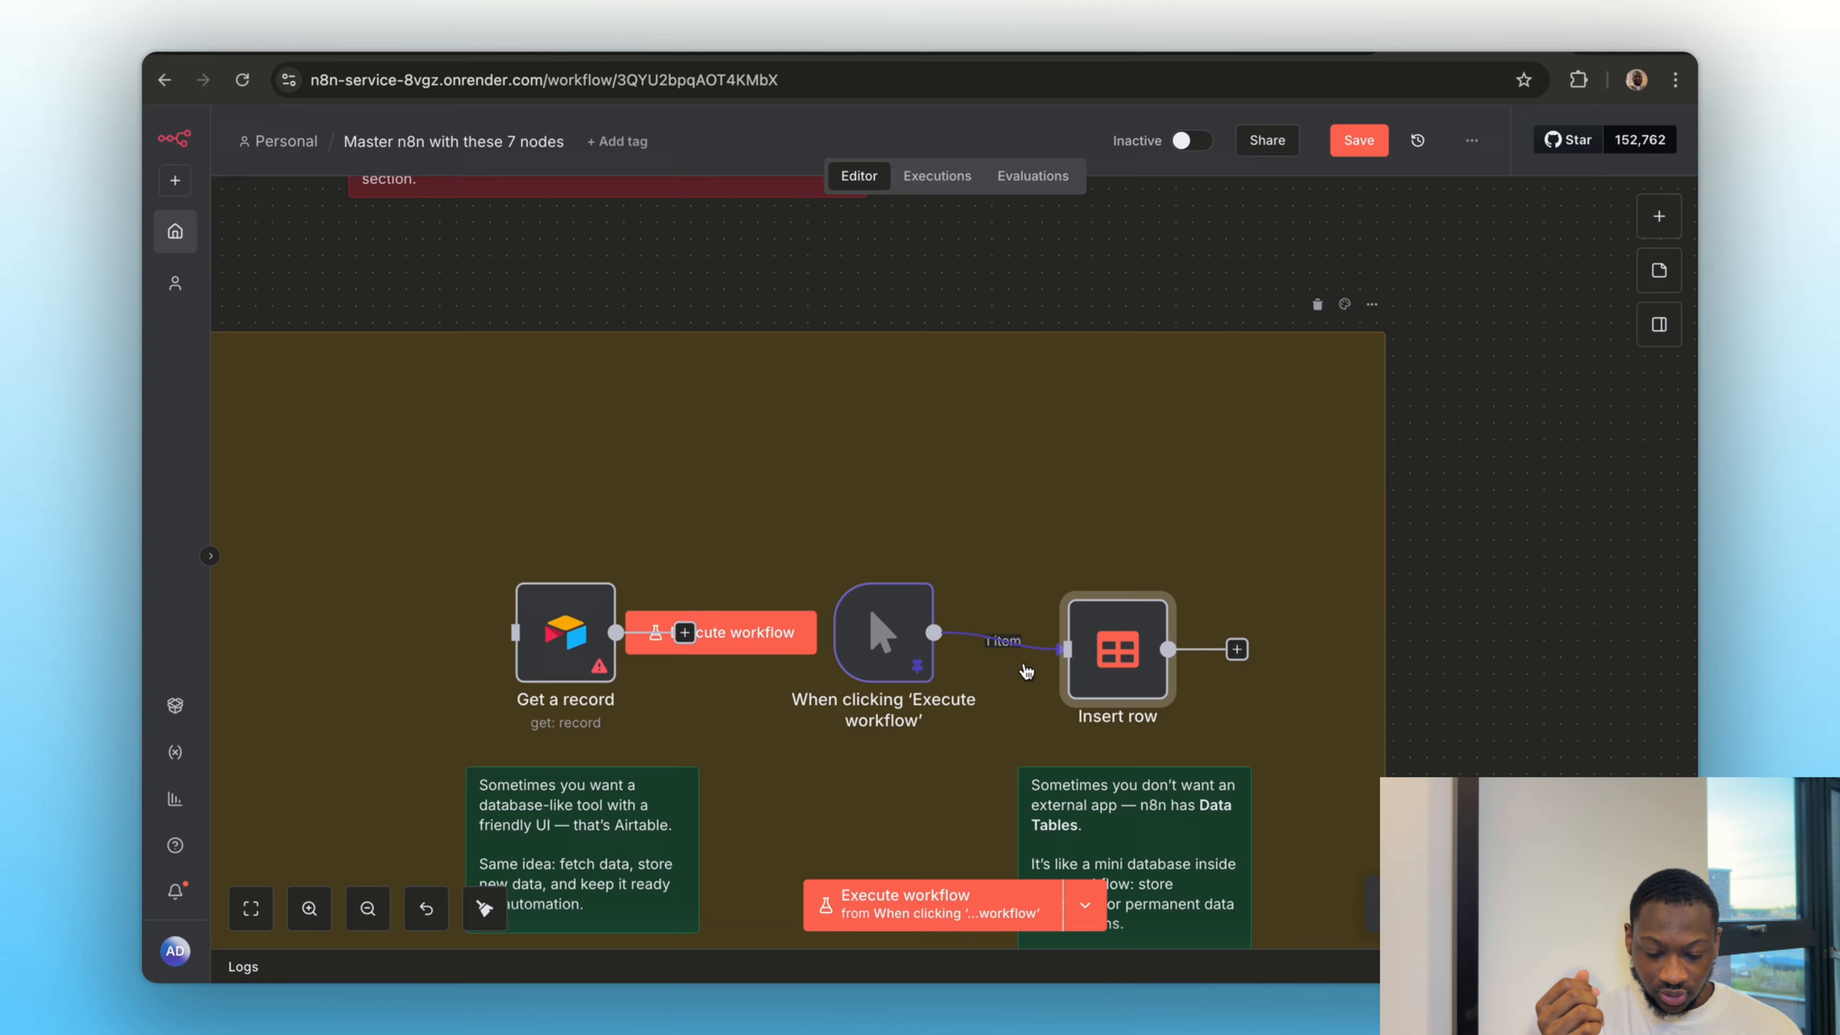
pyautogui.doubleClick(1121, 661)
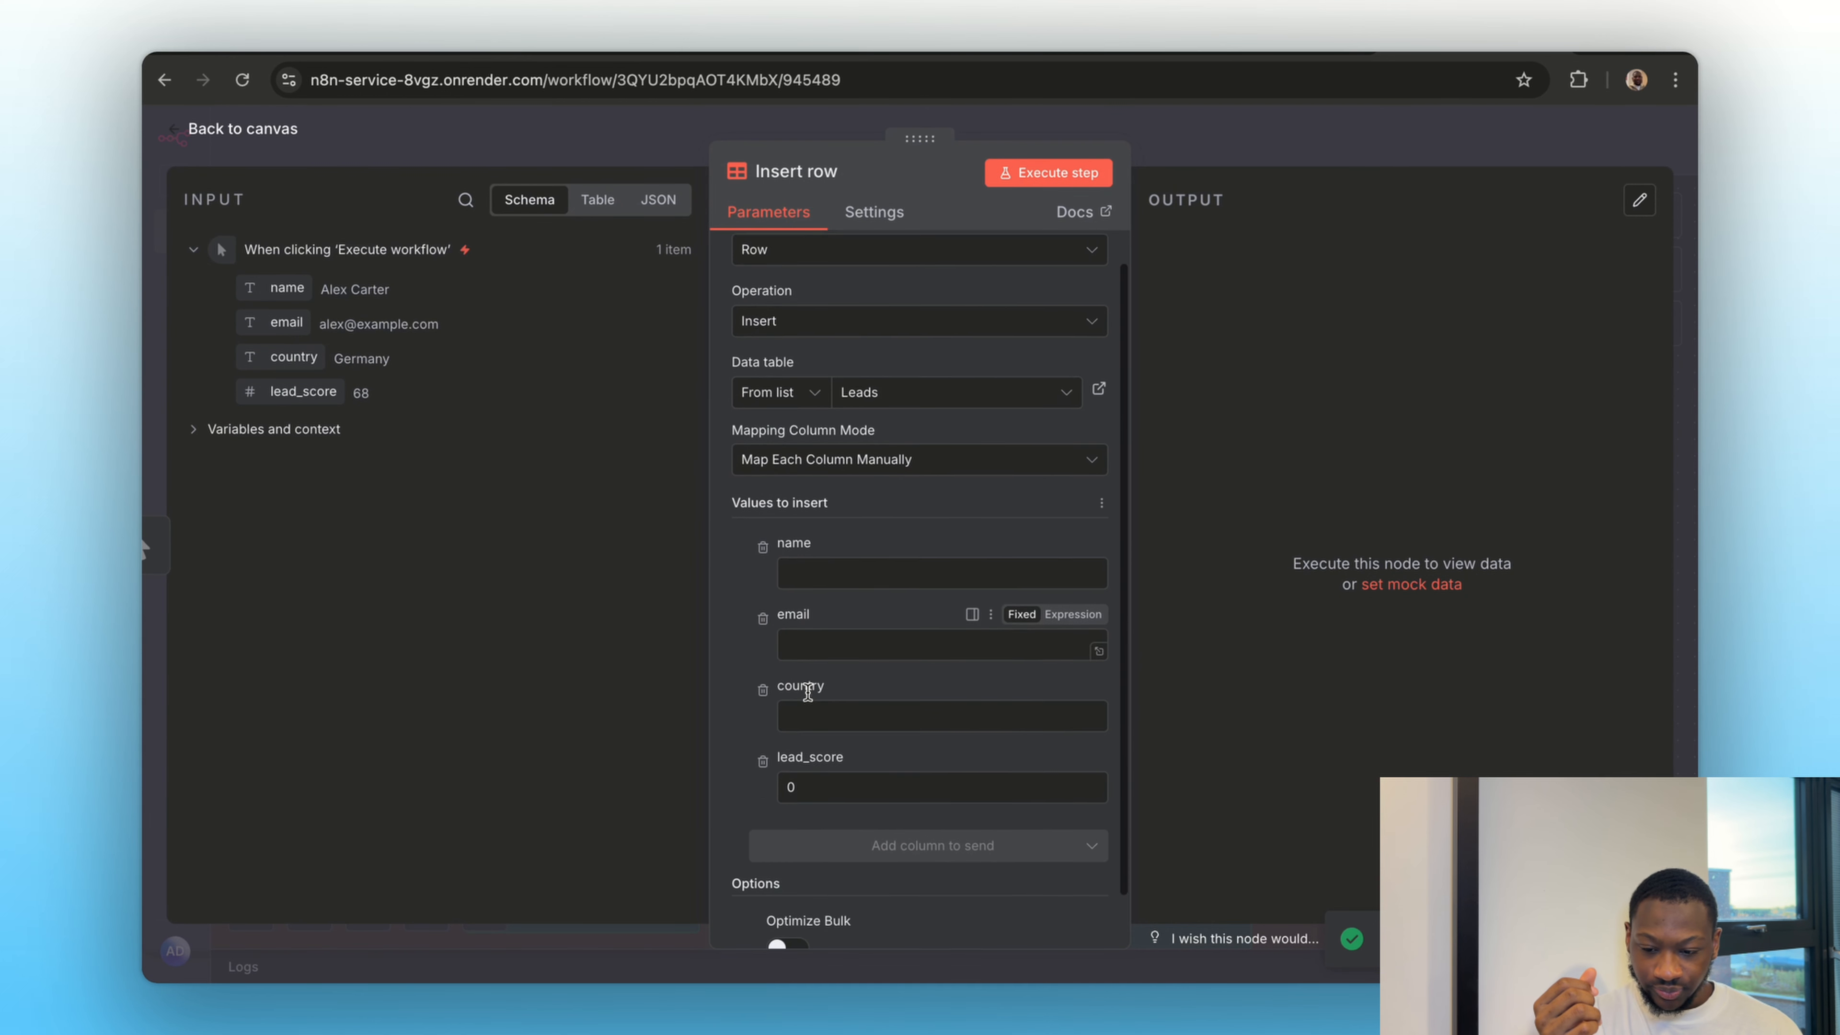
pyautogui.scroll(-1, 808, 693)
pyautogui.moveTo(275, 288); pyautogui.dragTo(839, 542)
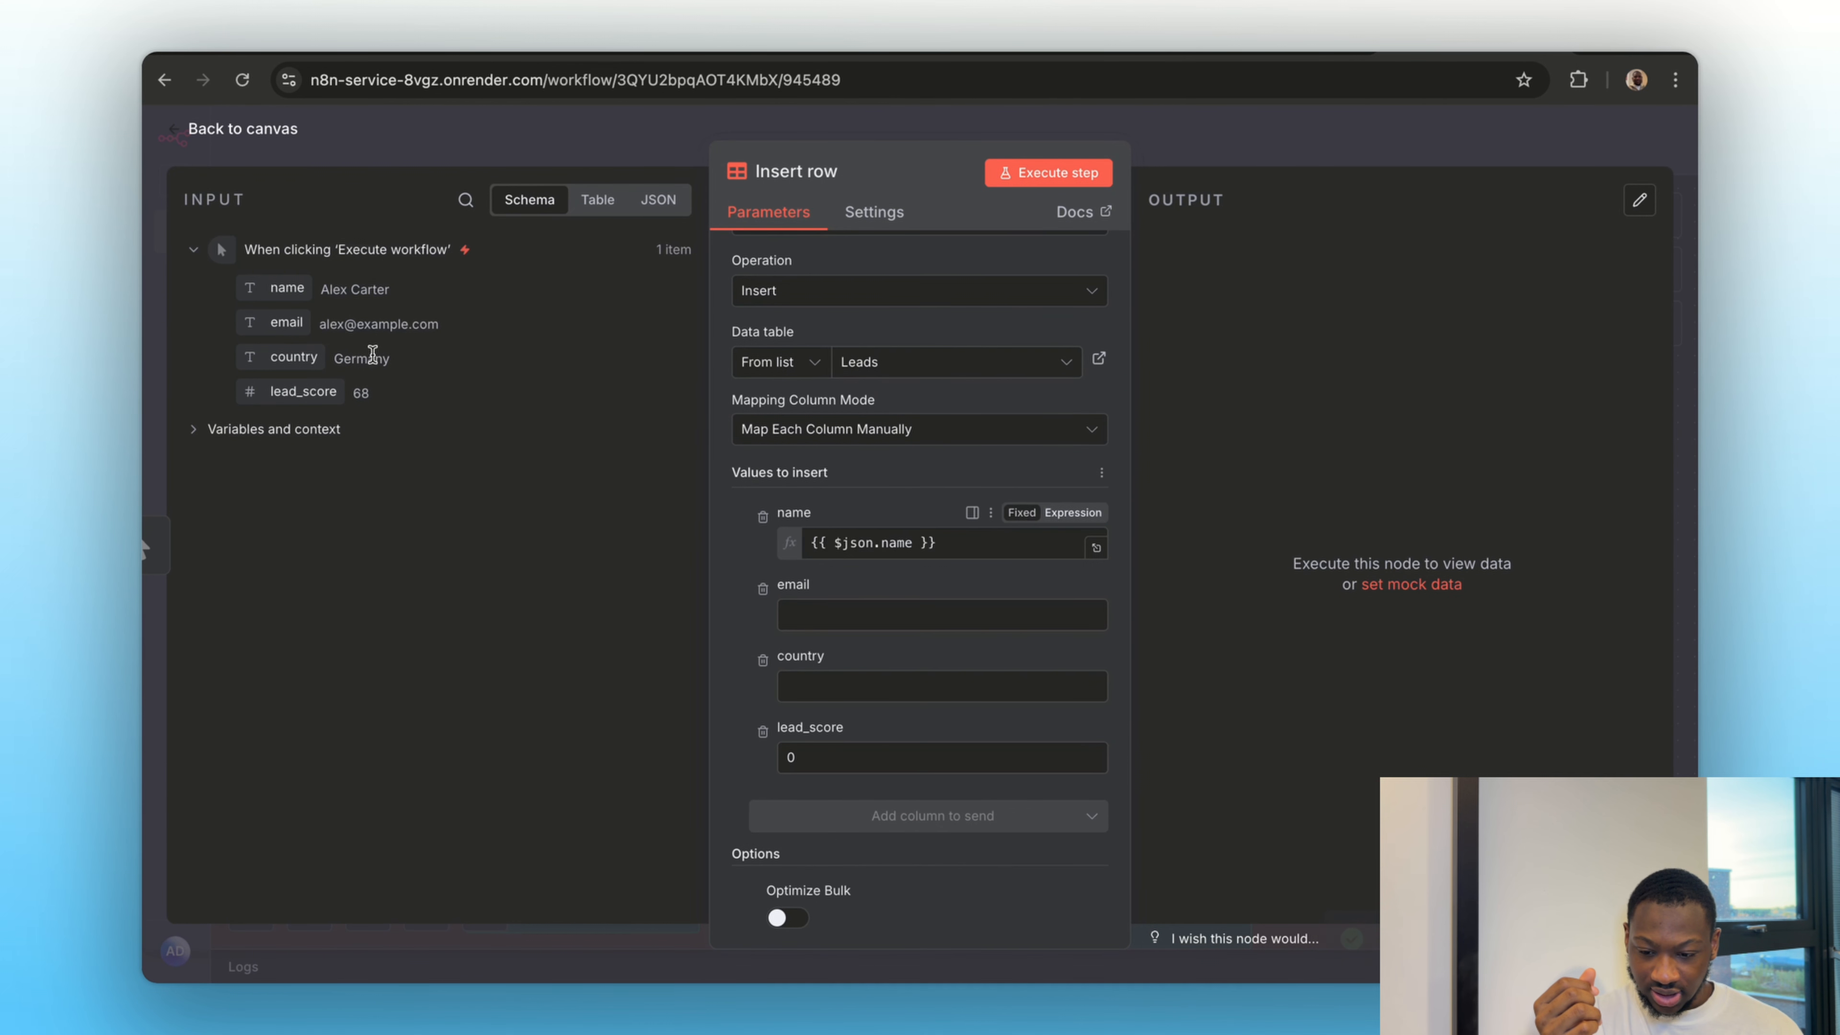
pyautogui.moveTo(286, 322); pyautogui.dragTo(804, 635)
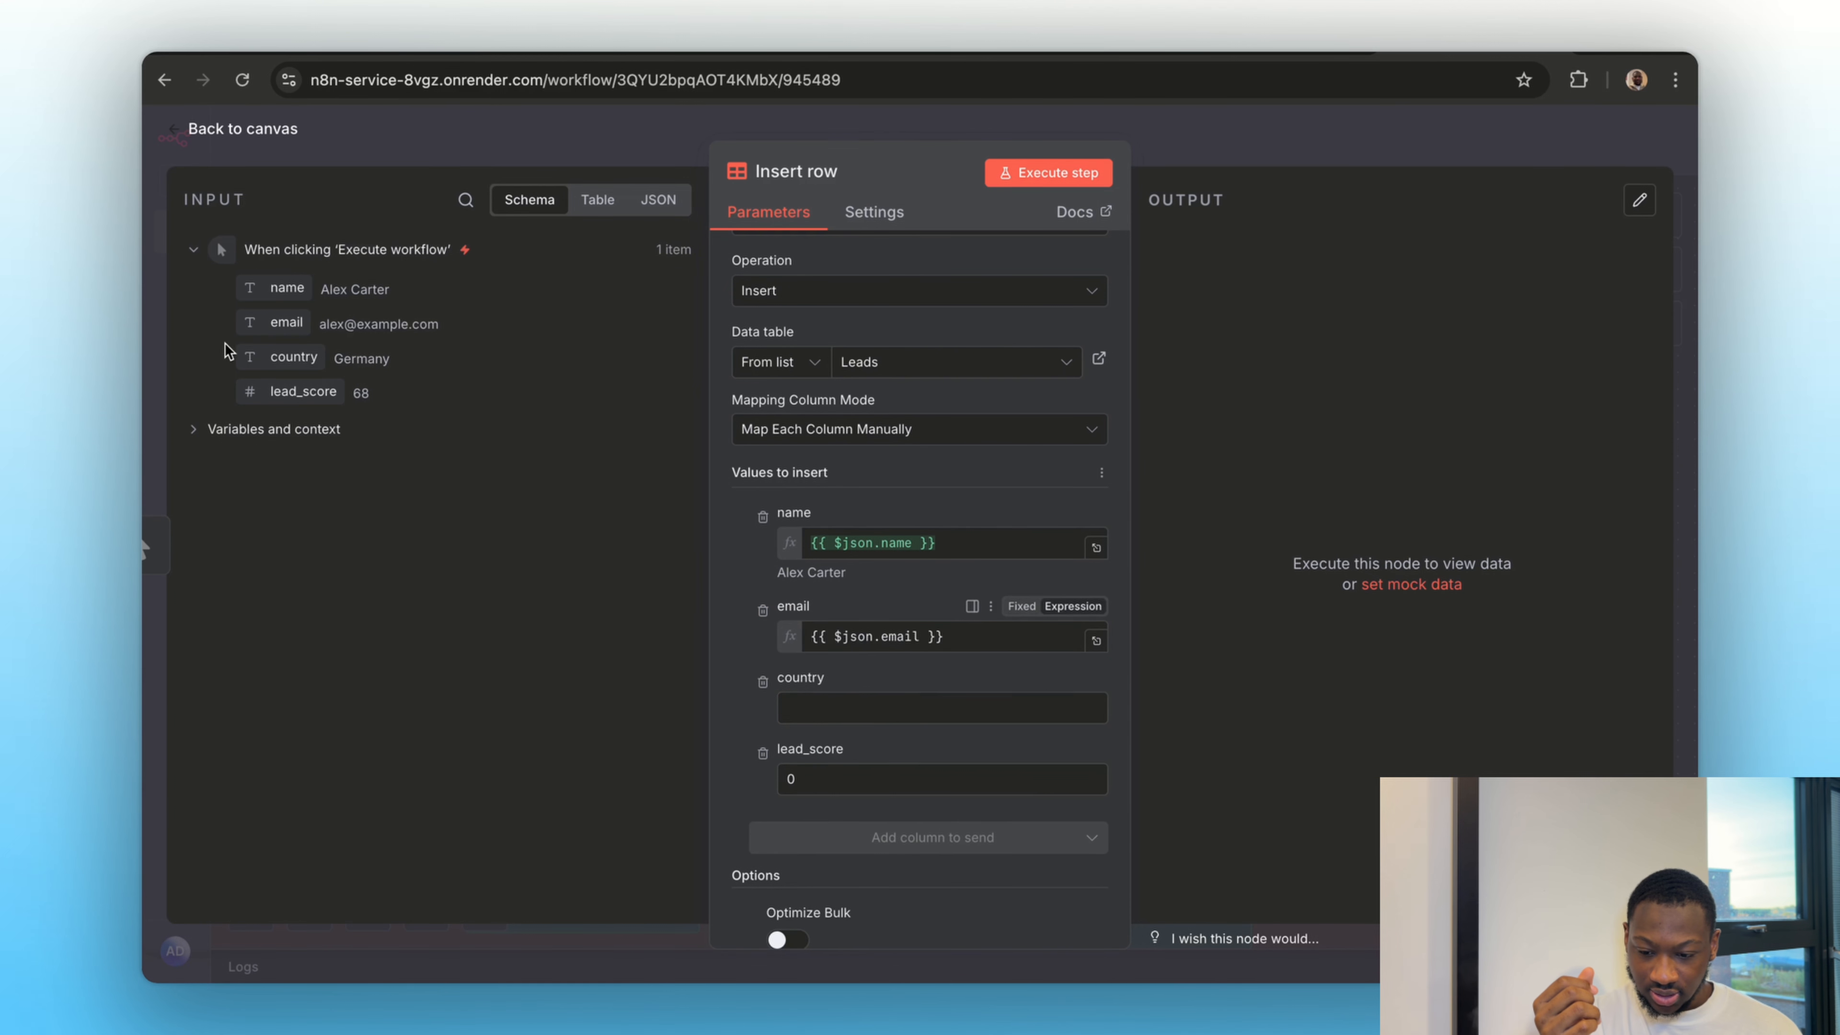
pyautogui.moveTo(283, 357); pyautogui.dragTo(785, 716)
pyautogui.moveTo(750, 682); pyautogui.dragTo(811, 732)
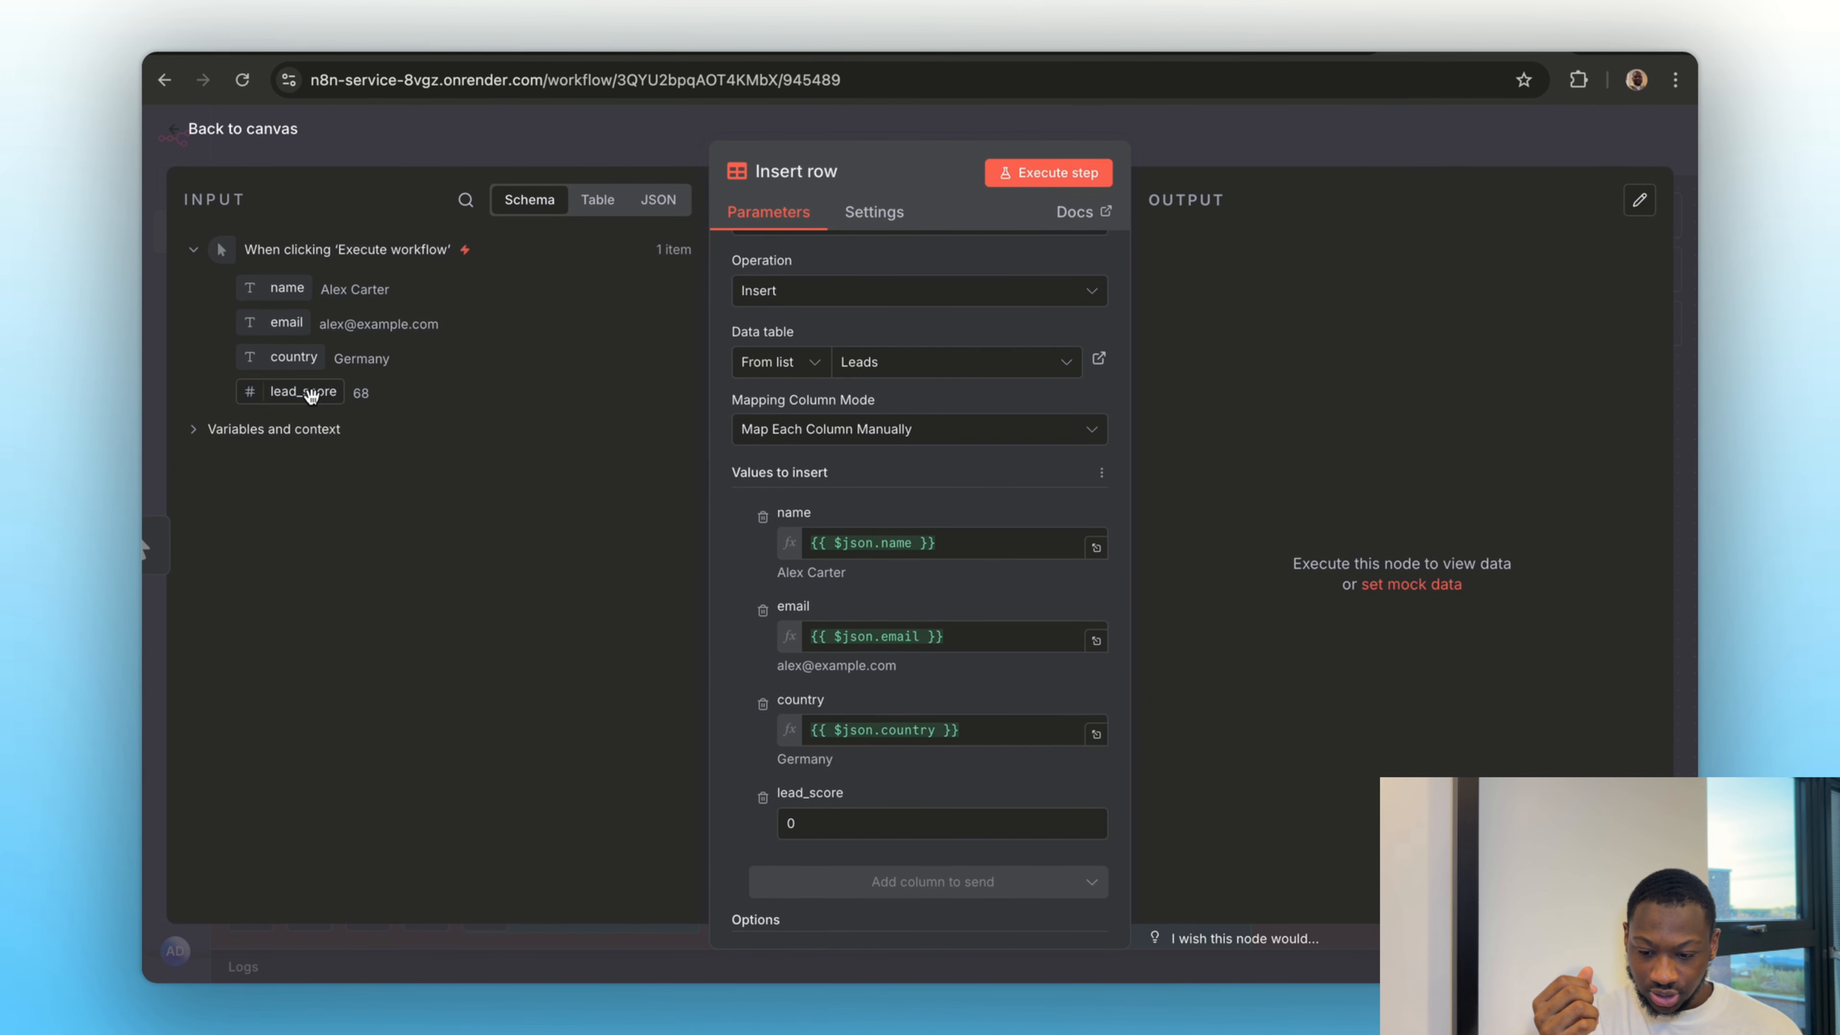
pyautogui.moveTo(303, 391); pyautogui.dragTo(869, 824)
pyautogui.scroll(2, 961, 743)
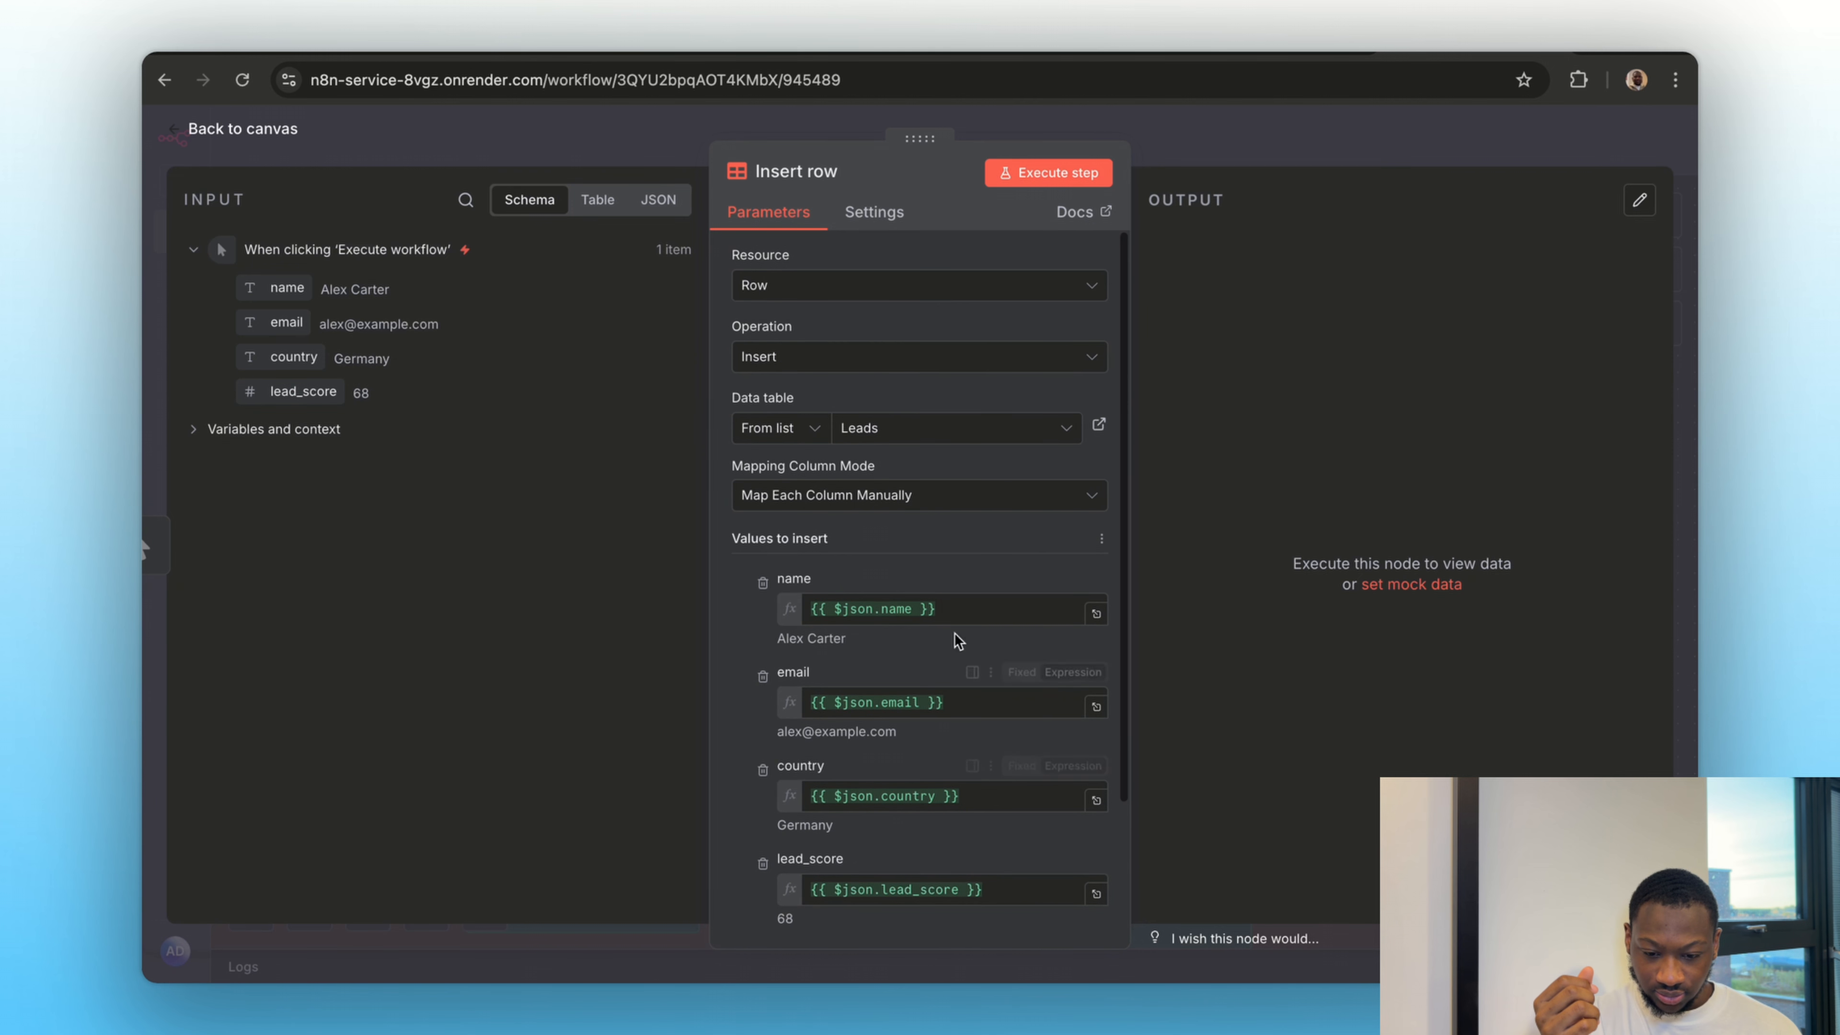
# Execute the Insert row node, checking the Leads data table before the run and reloading it after the run
pyautogui.click(1099, 424)
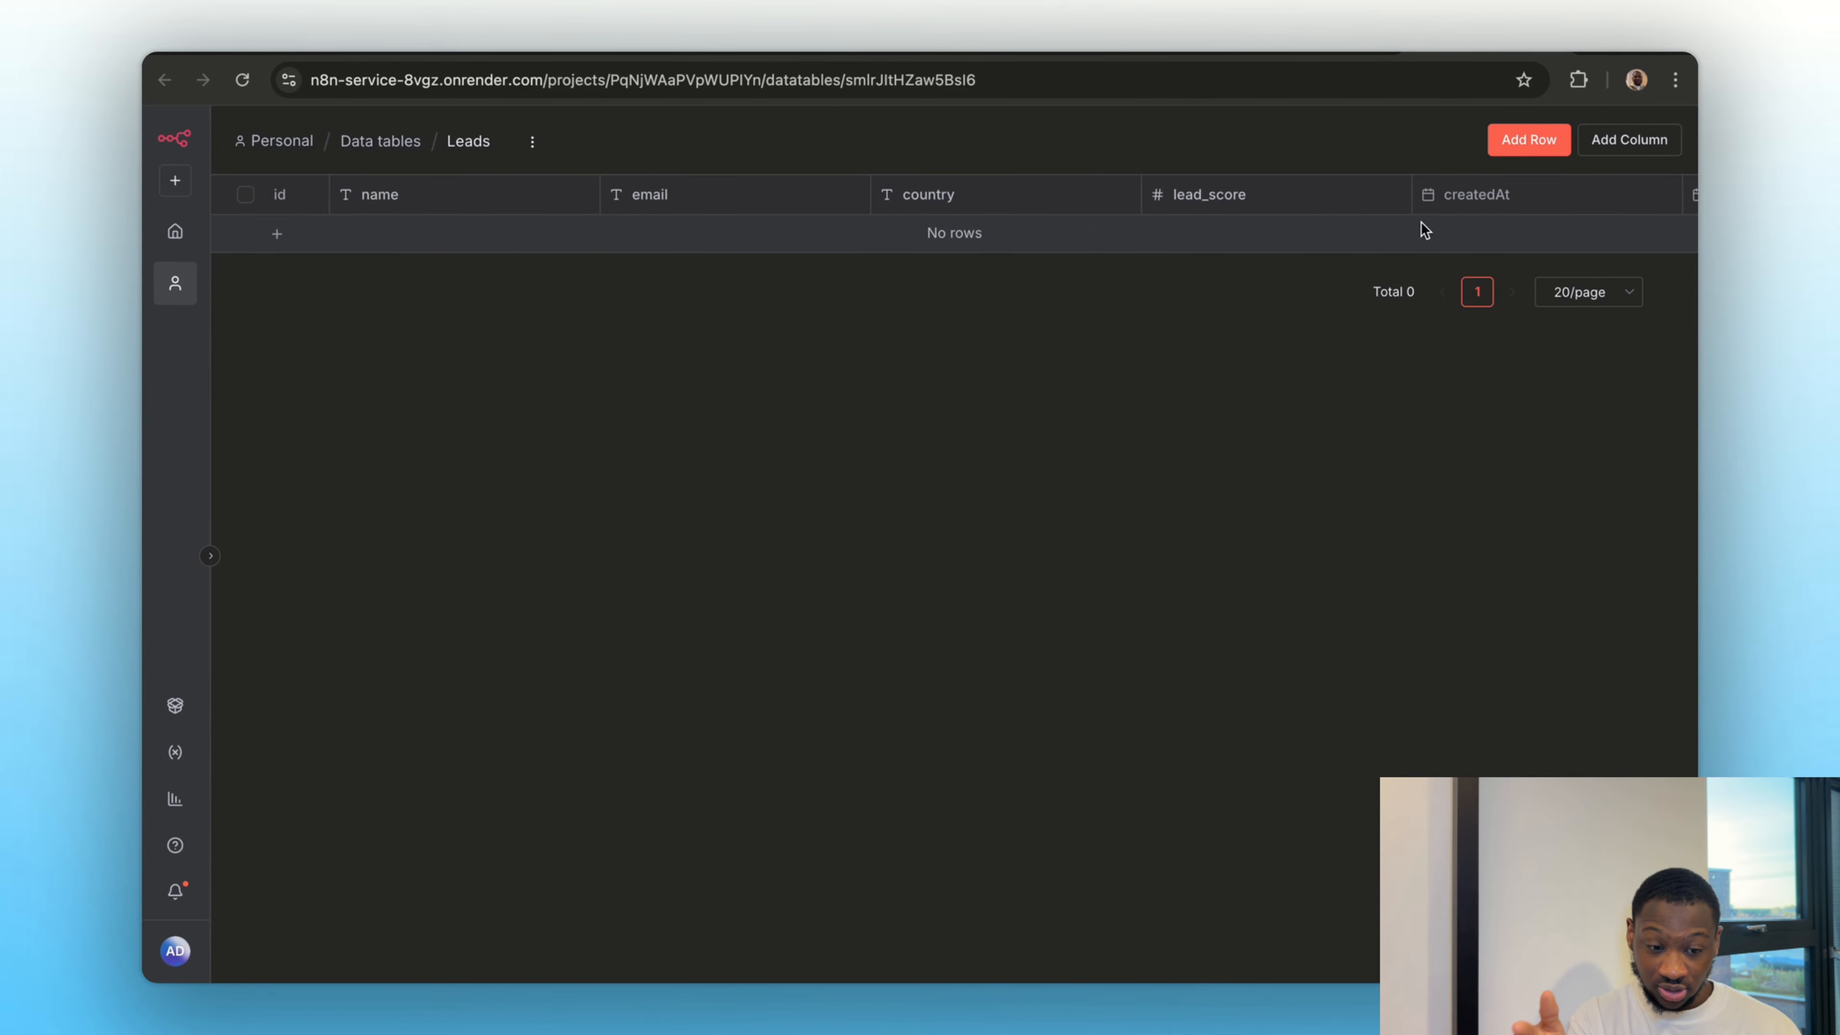
pyautogui.click(1307, 51)
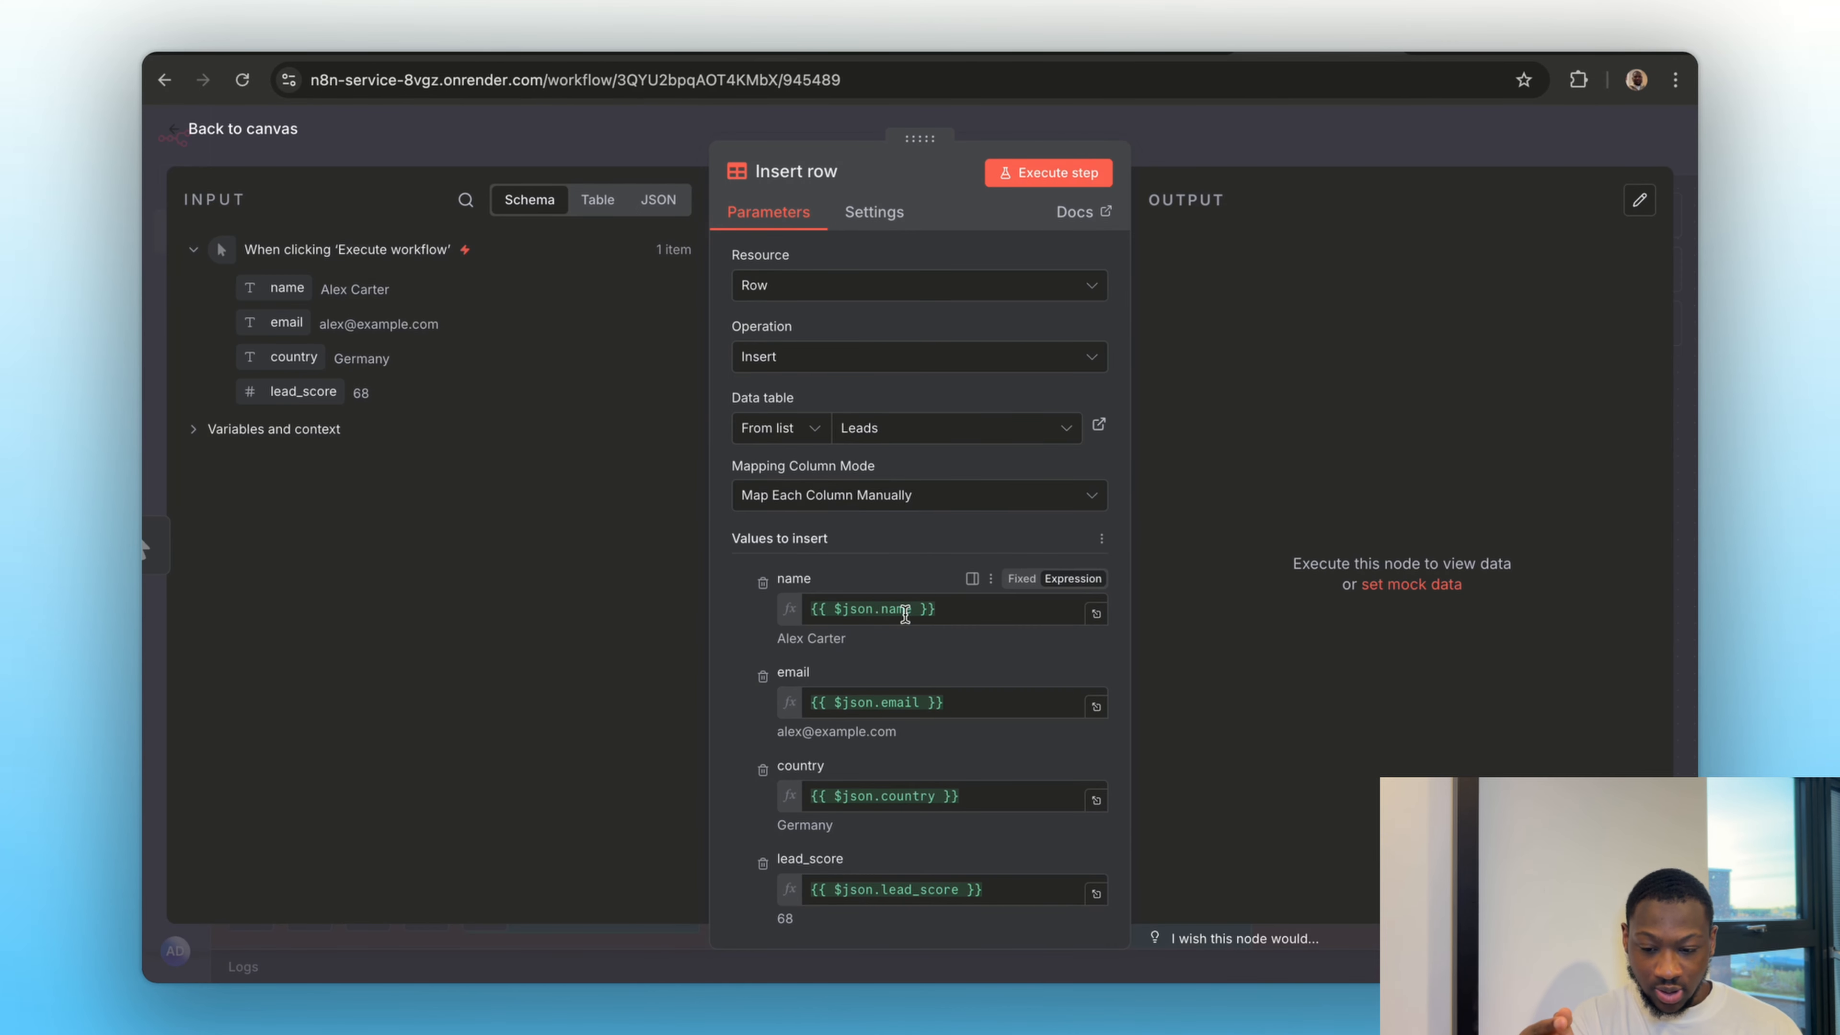
pyautogui.click(1045, 171)
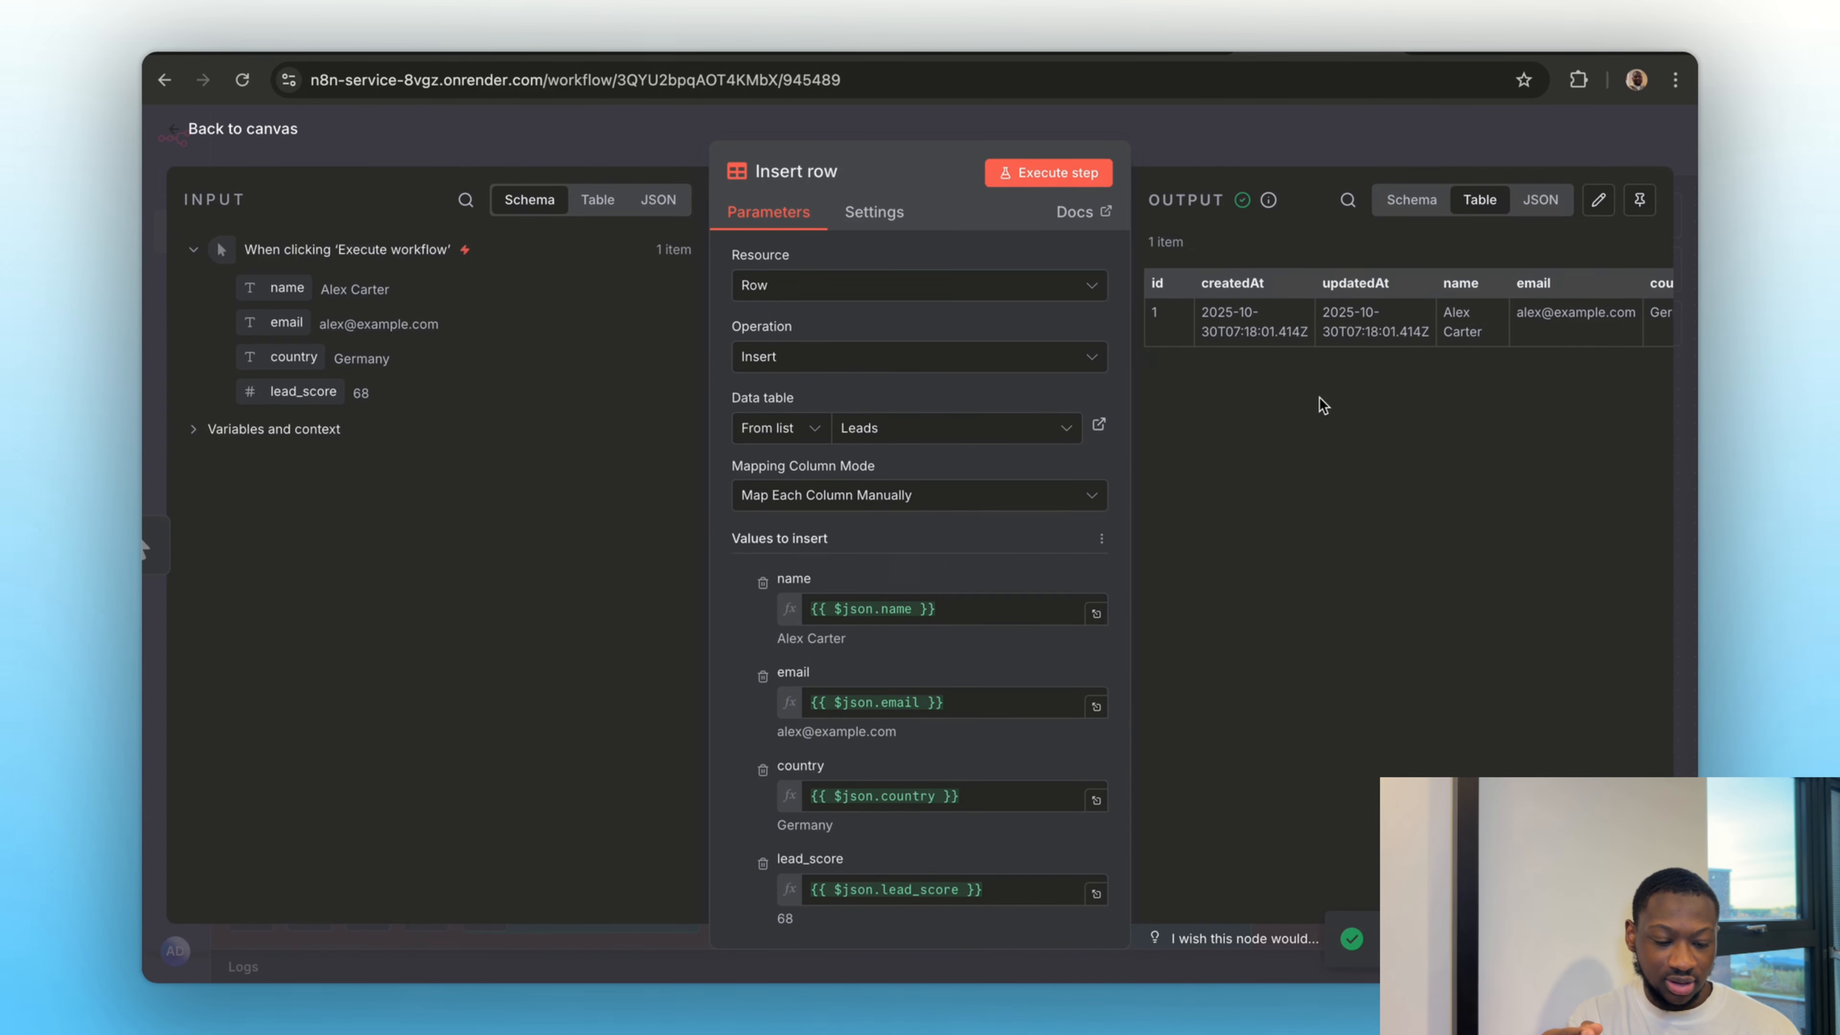
pyautogui.hscroll(3, 1340, 326)
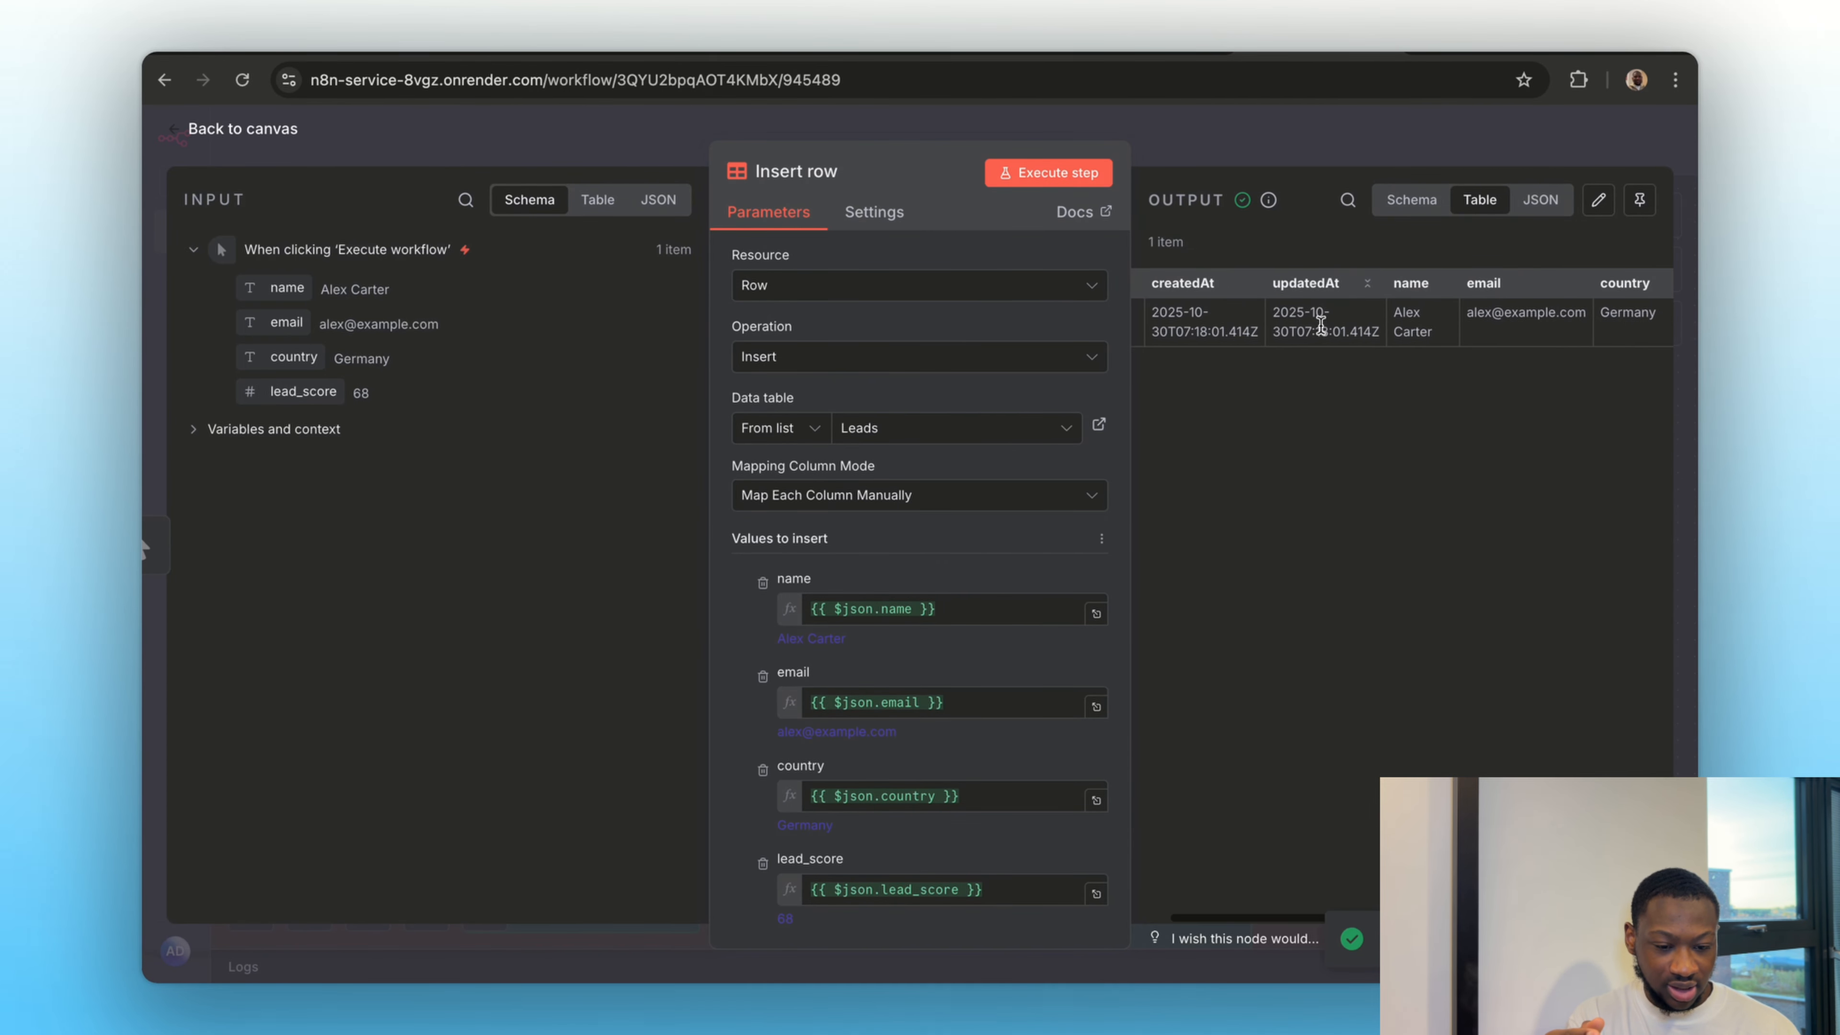
pyautogui.hscroll(2, 1348, 334)
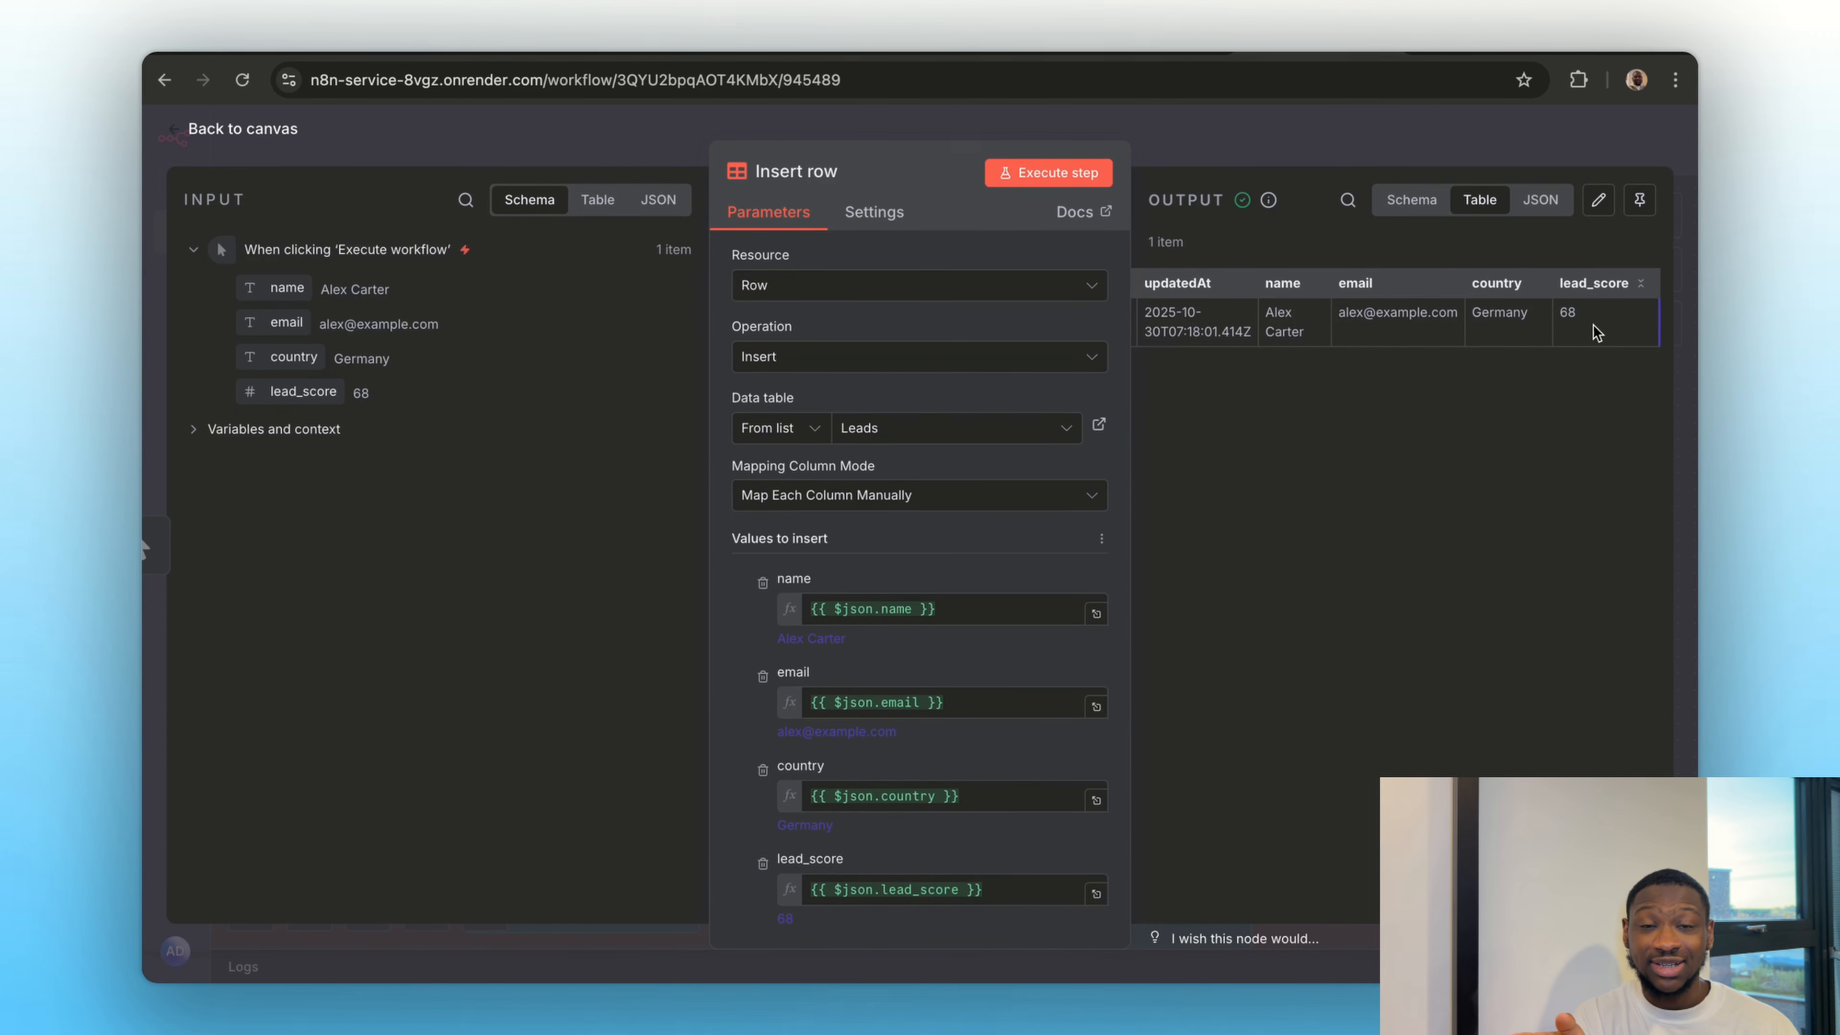
pyautogui.click(1449, 53)
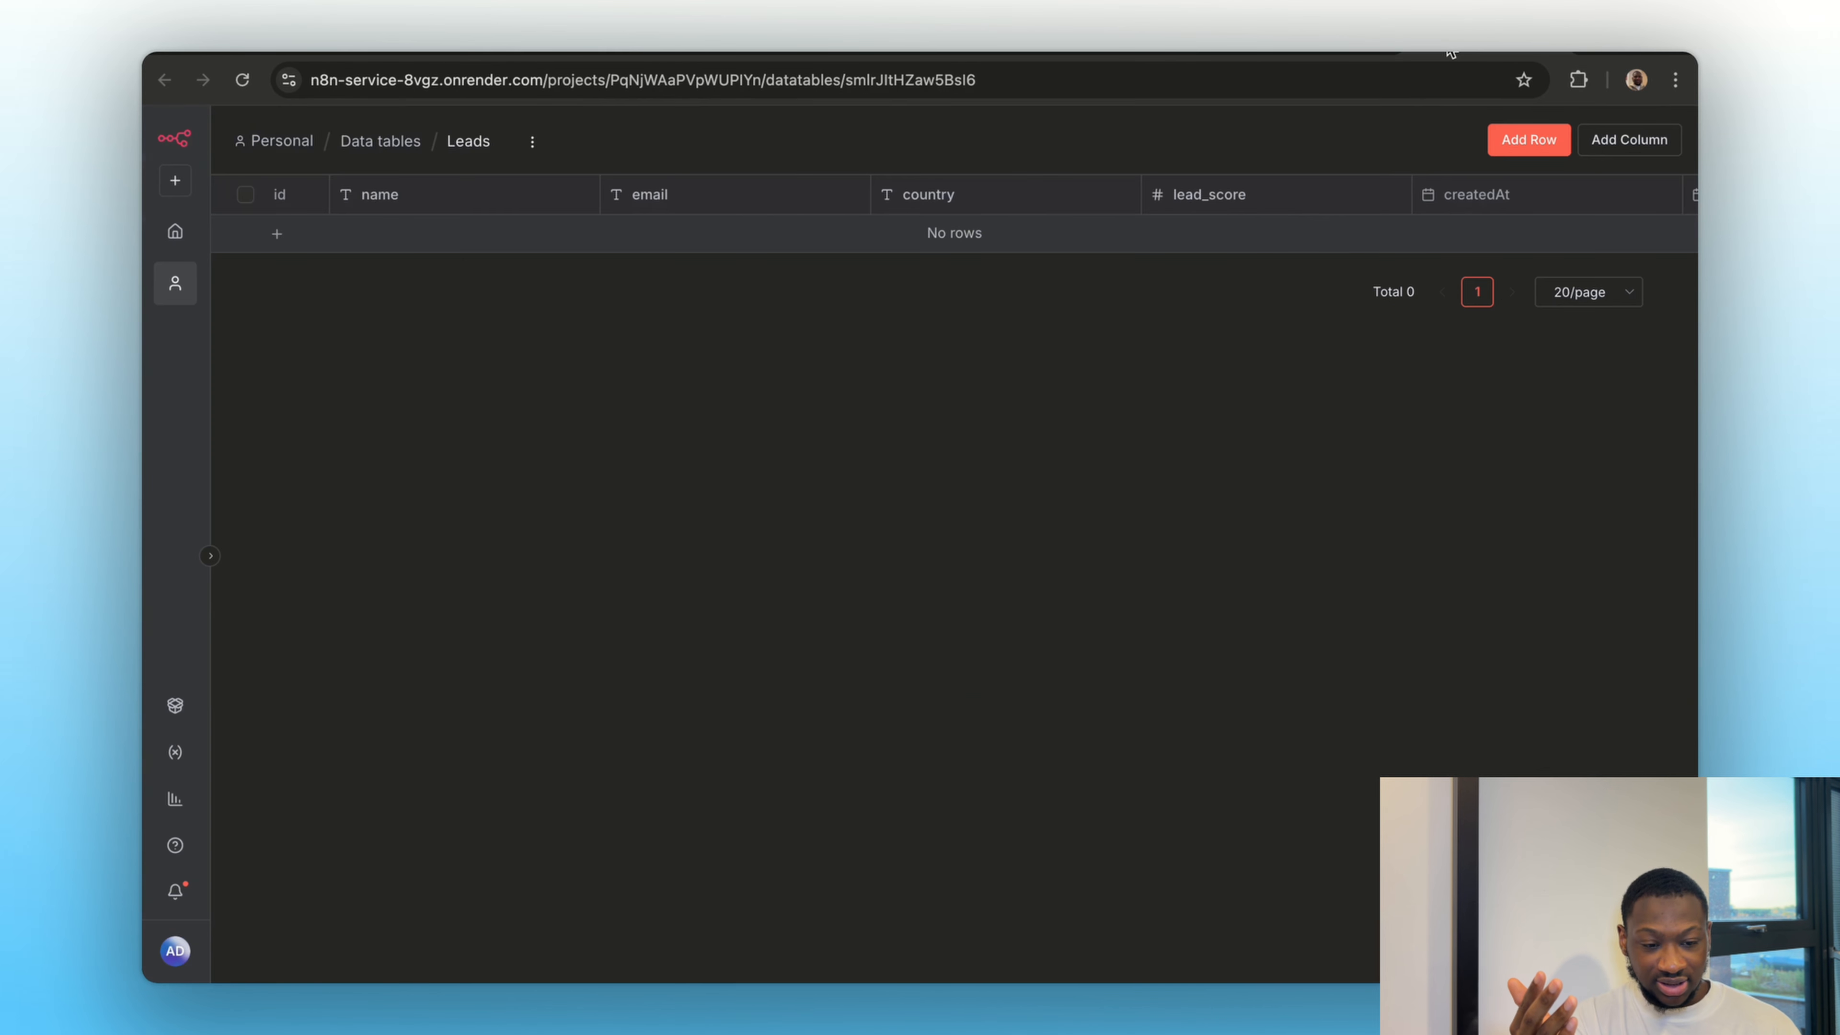
pyautogui.click(242, 80)
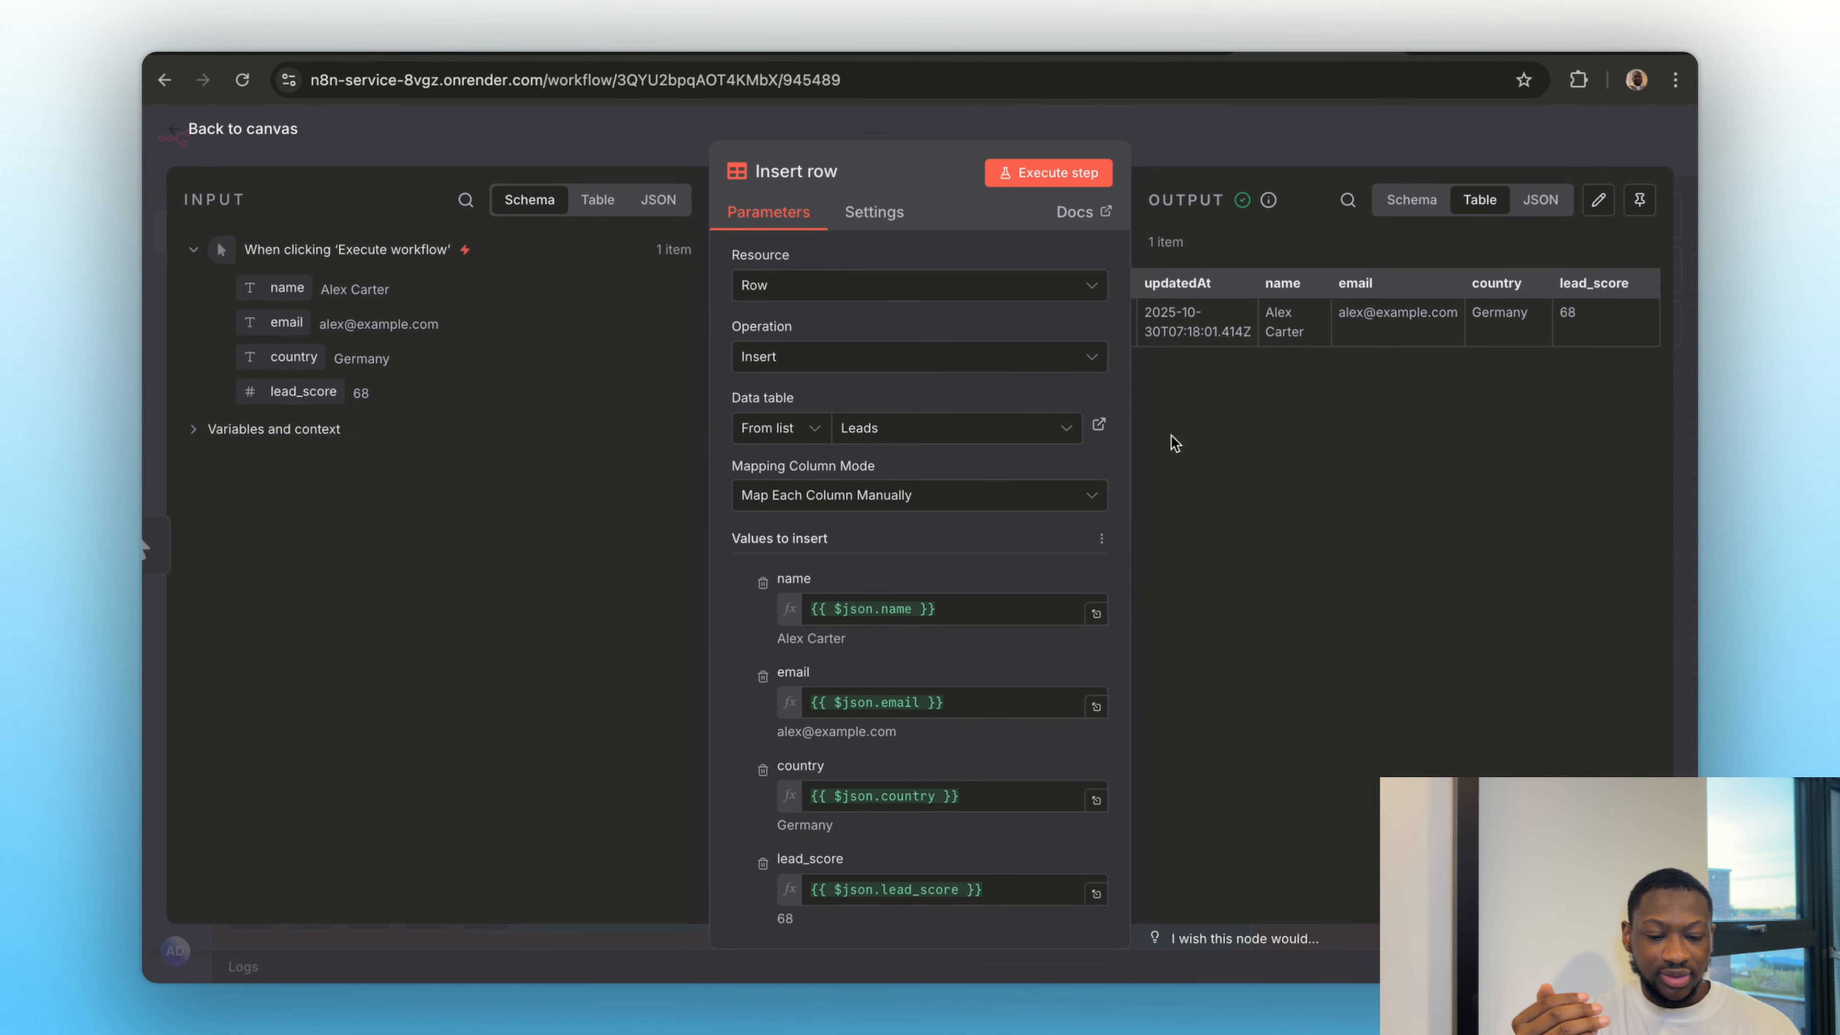
# Return to the canvas from the Insert row node and read the Logic & Control Flow note below Section 2
pyautogui.click(1182, 145)
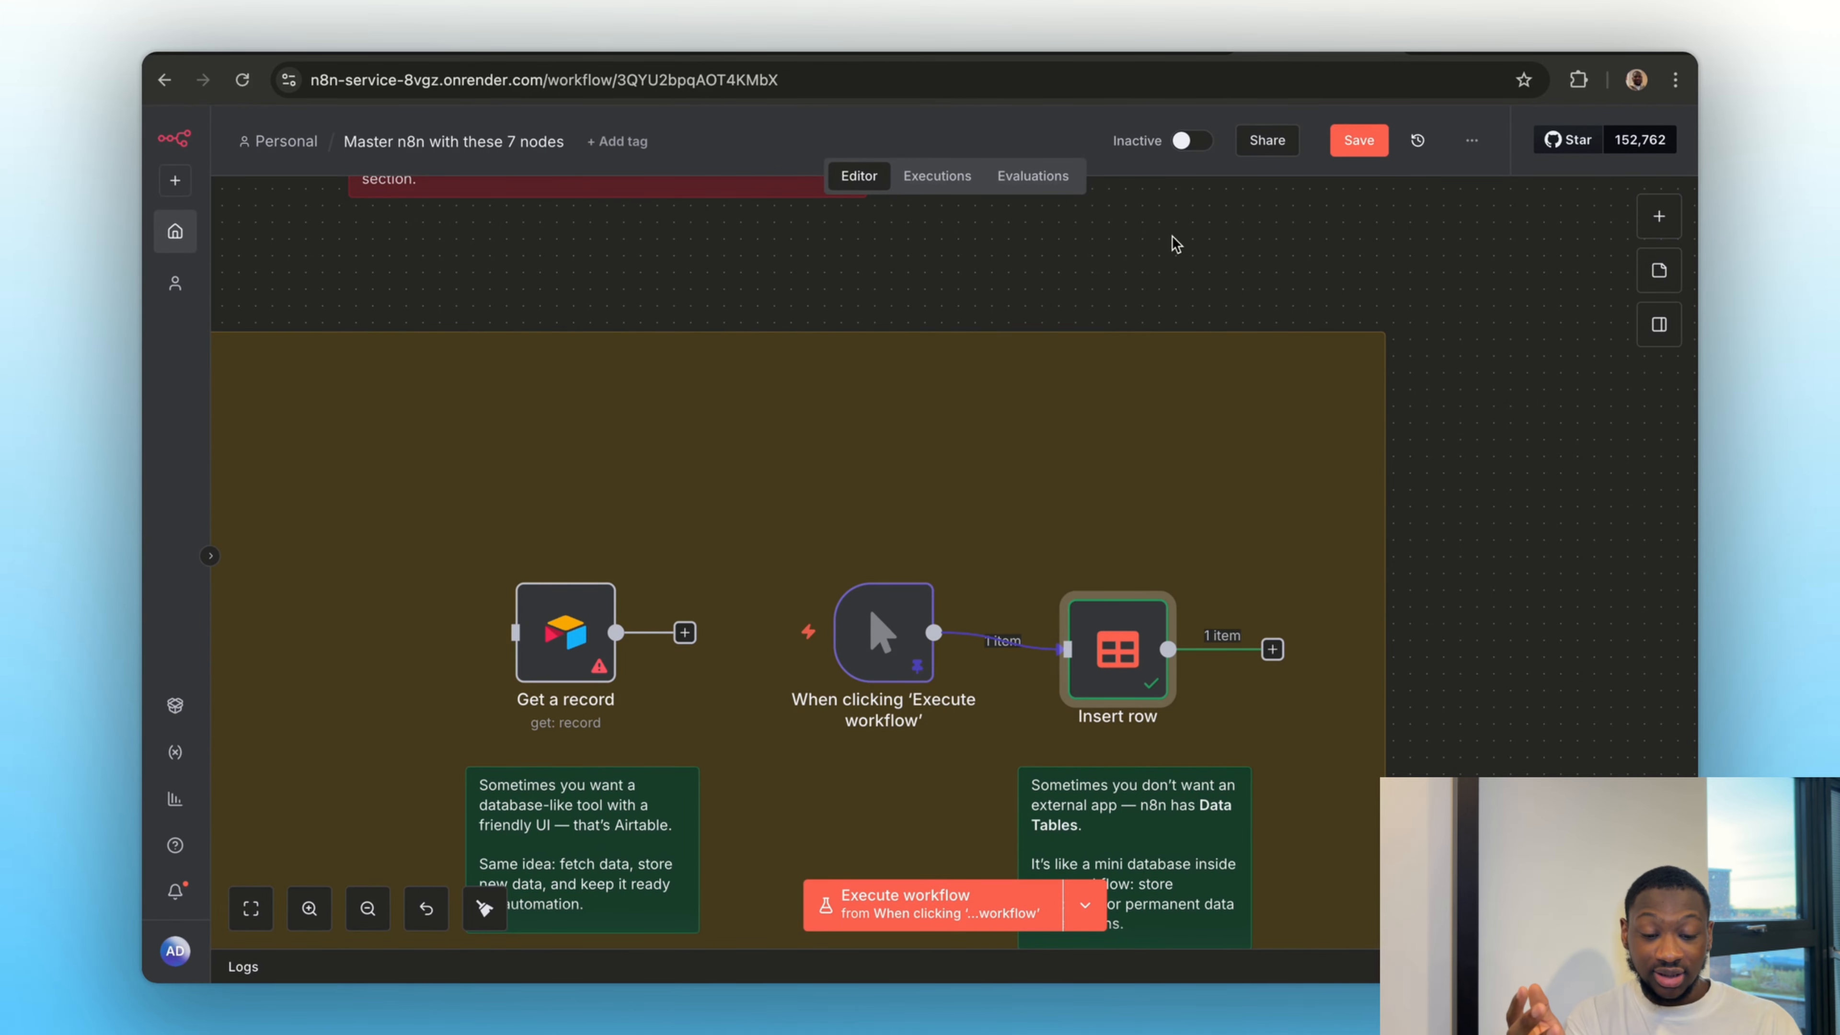
pyautogui.scroll(-10, 887, 518)
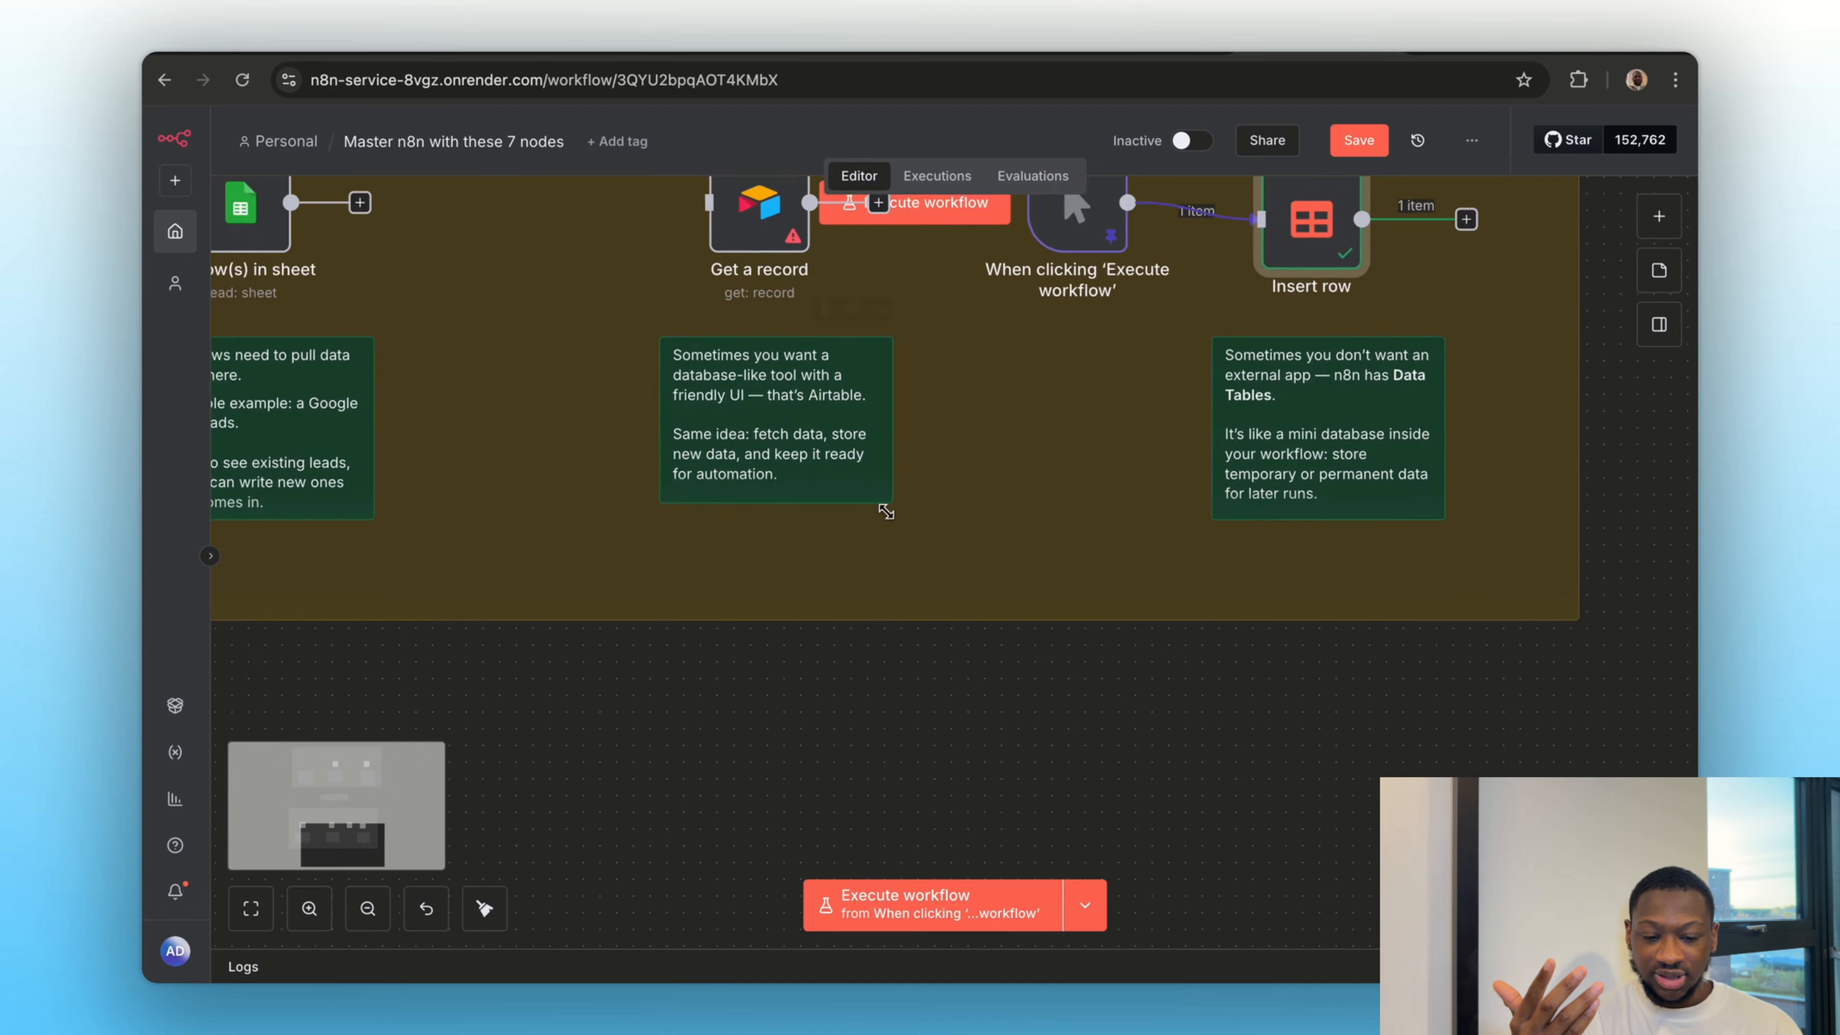
pyautogui.scroll(-4, 952, 702)
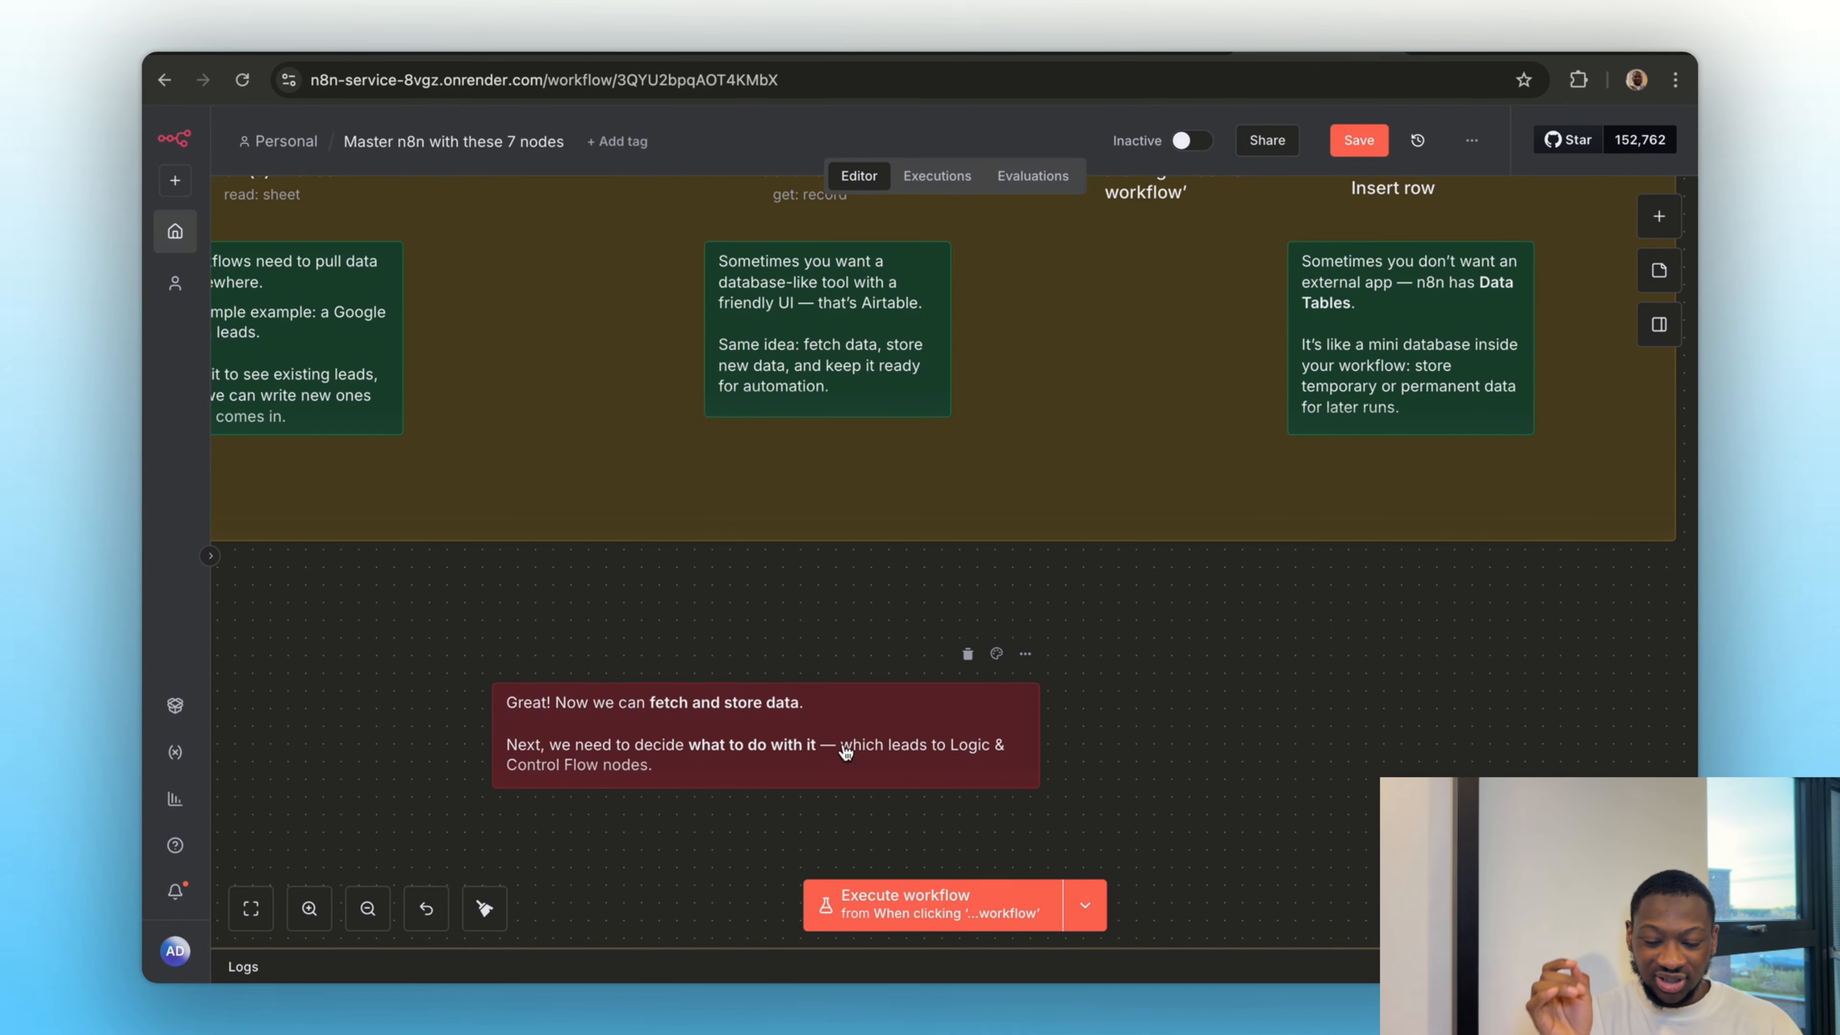
# Review Section 3 – Logic & Control Flow, reading the note that explains the If node
pyautogui.scroll(-10, 793, 773)
pyautogui.scroll(-5, 793, 780)
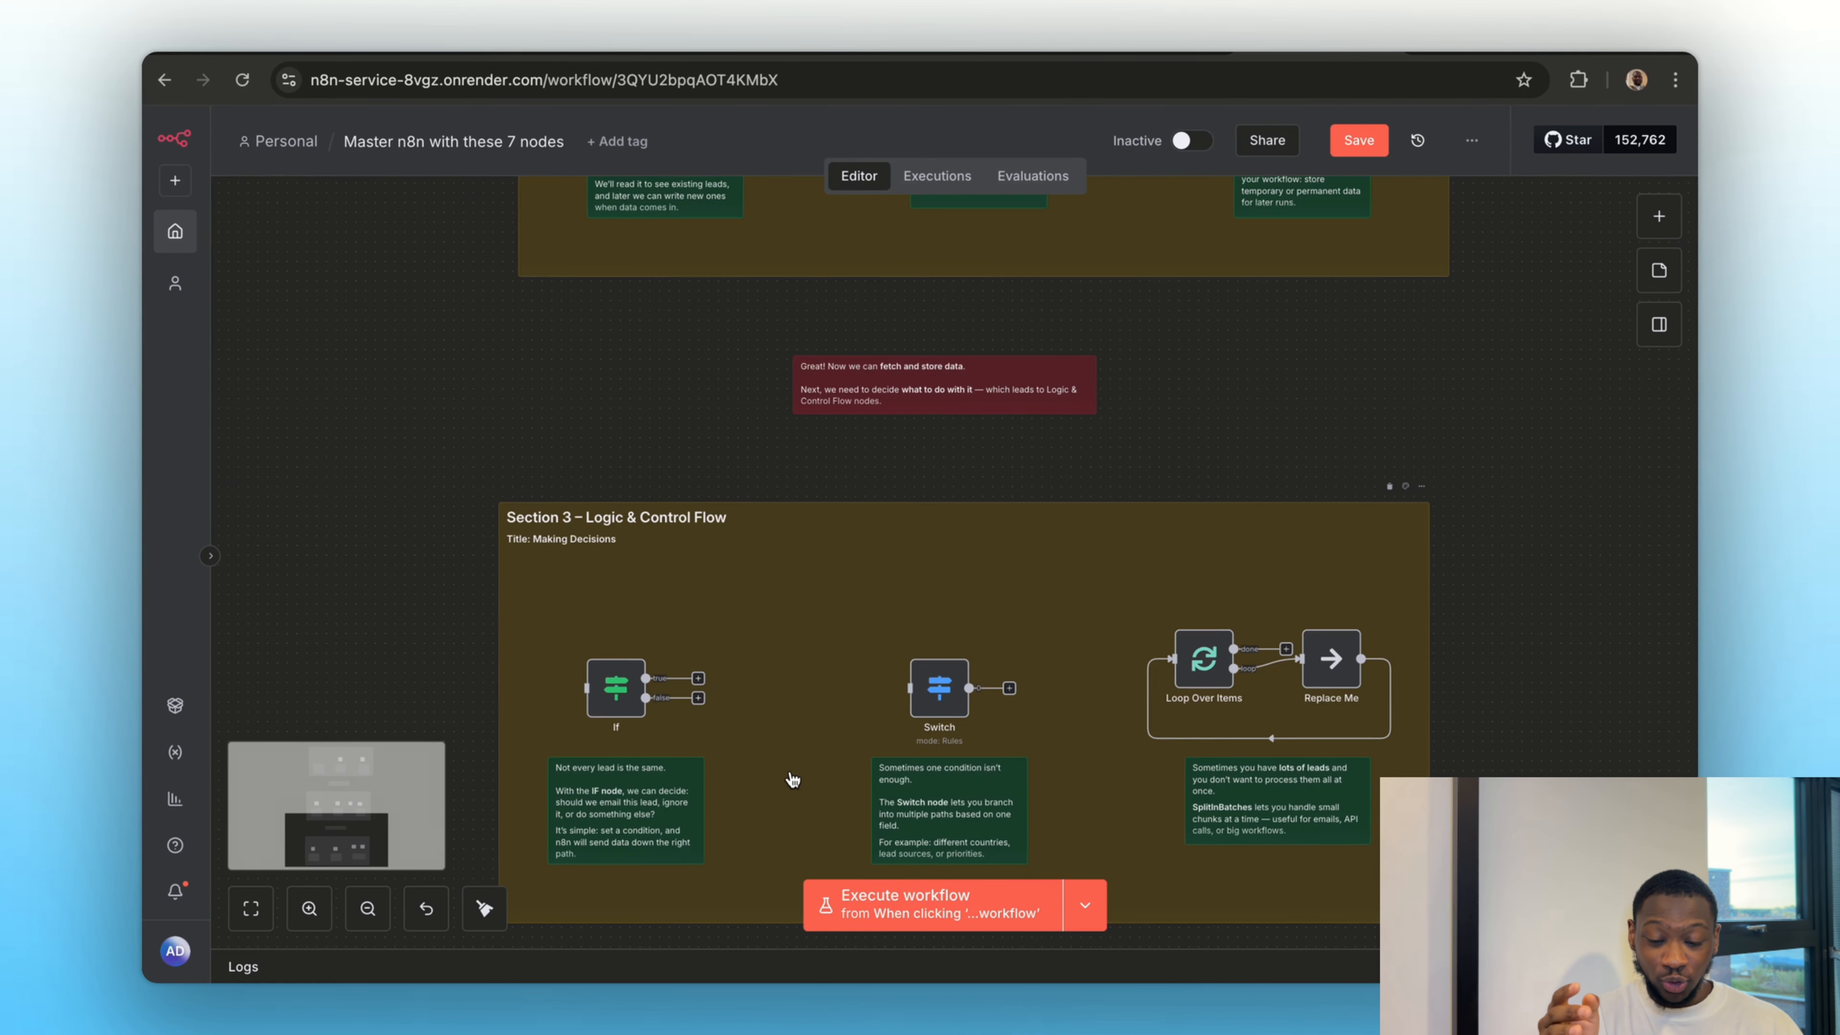
pyautogui.scroll(-1, 785, 770)
pyautogui.scroll(5, 780, 764)
pyautogui.hscroll(-3, 780, 763)
pyautogui.click(768, 757)
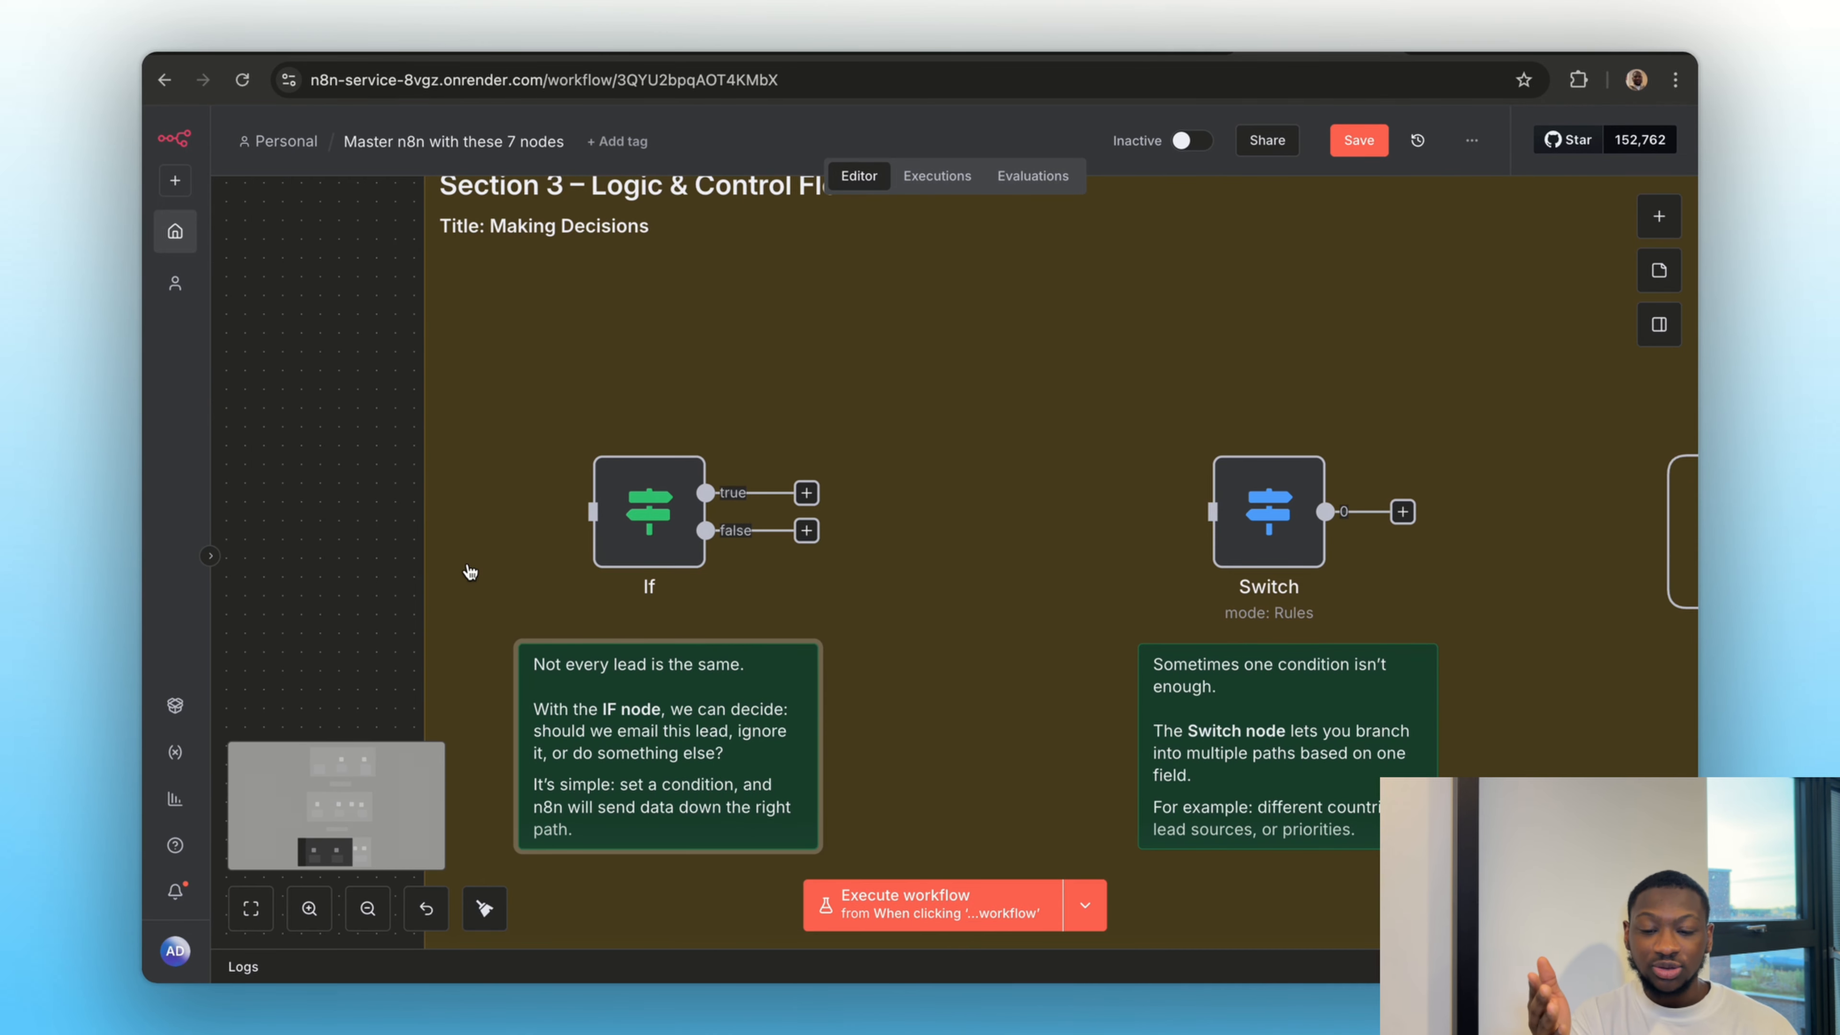
pyautogui.scroll(-1, 470, 572)
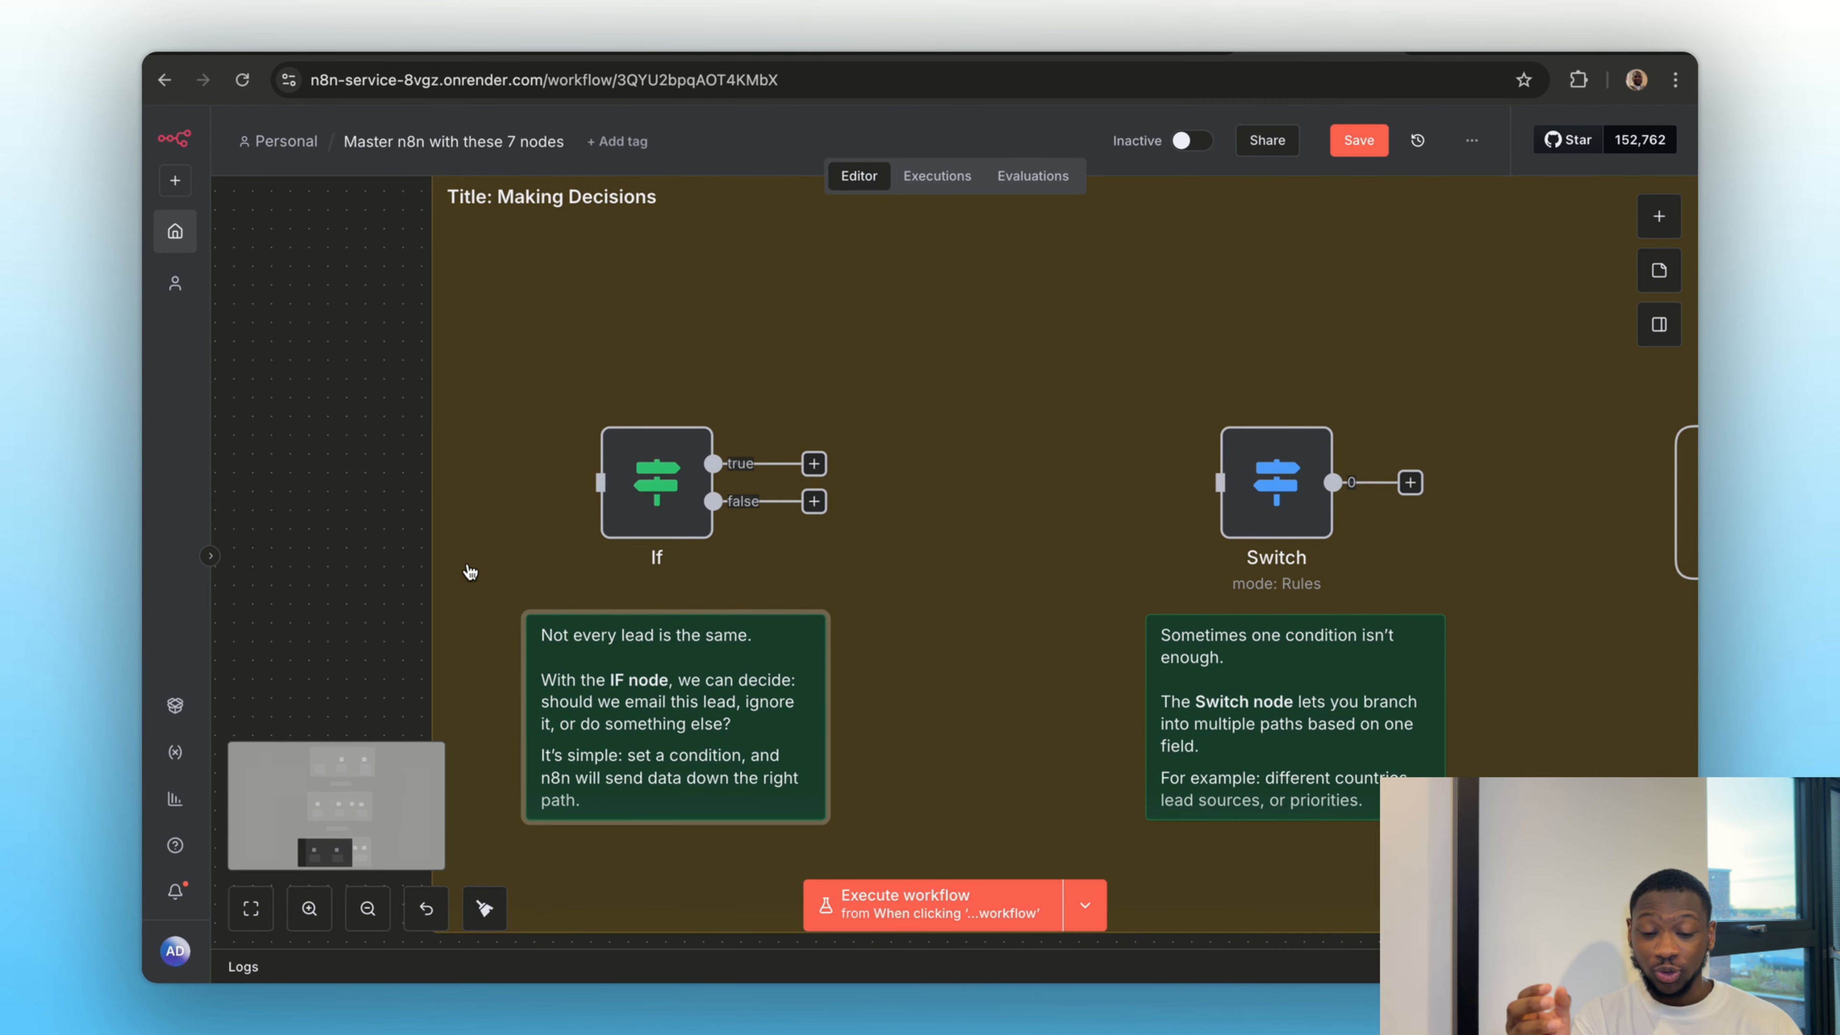
pyautogui.scroll(-1, 470, 572)
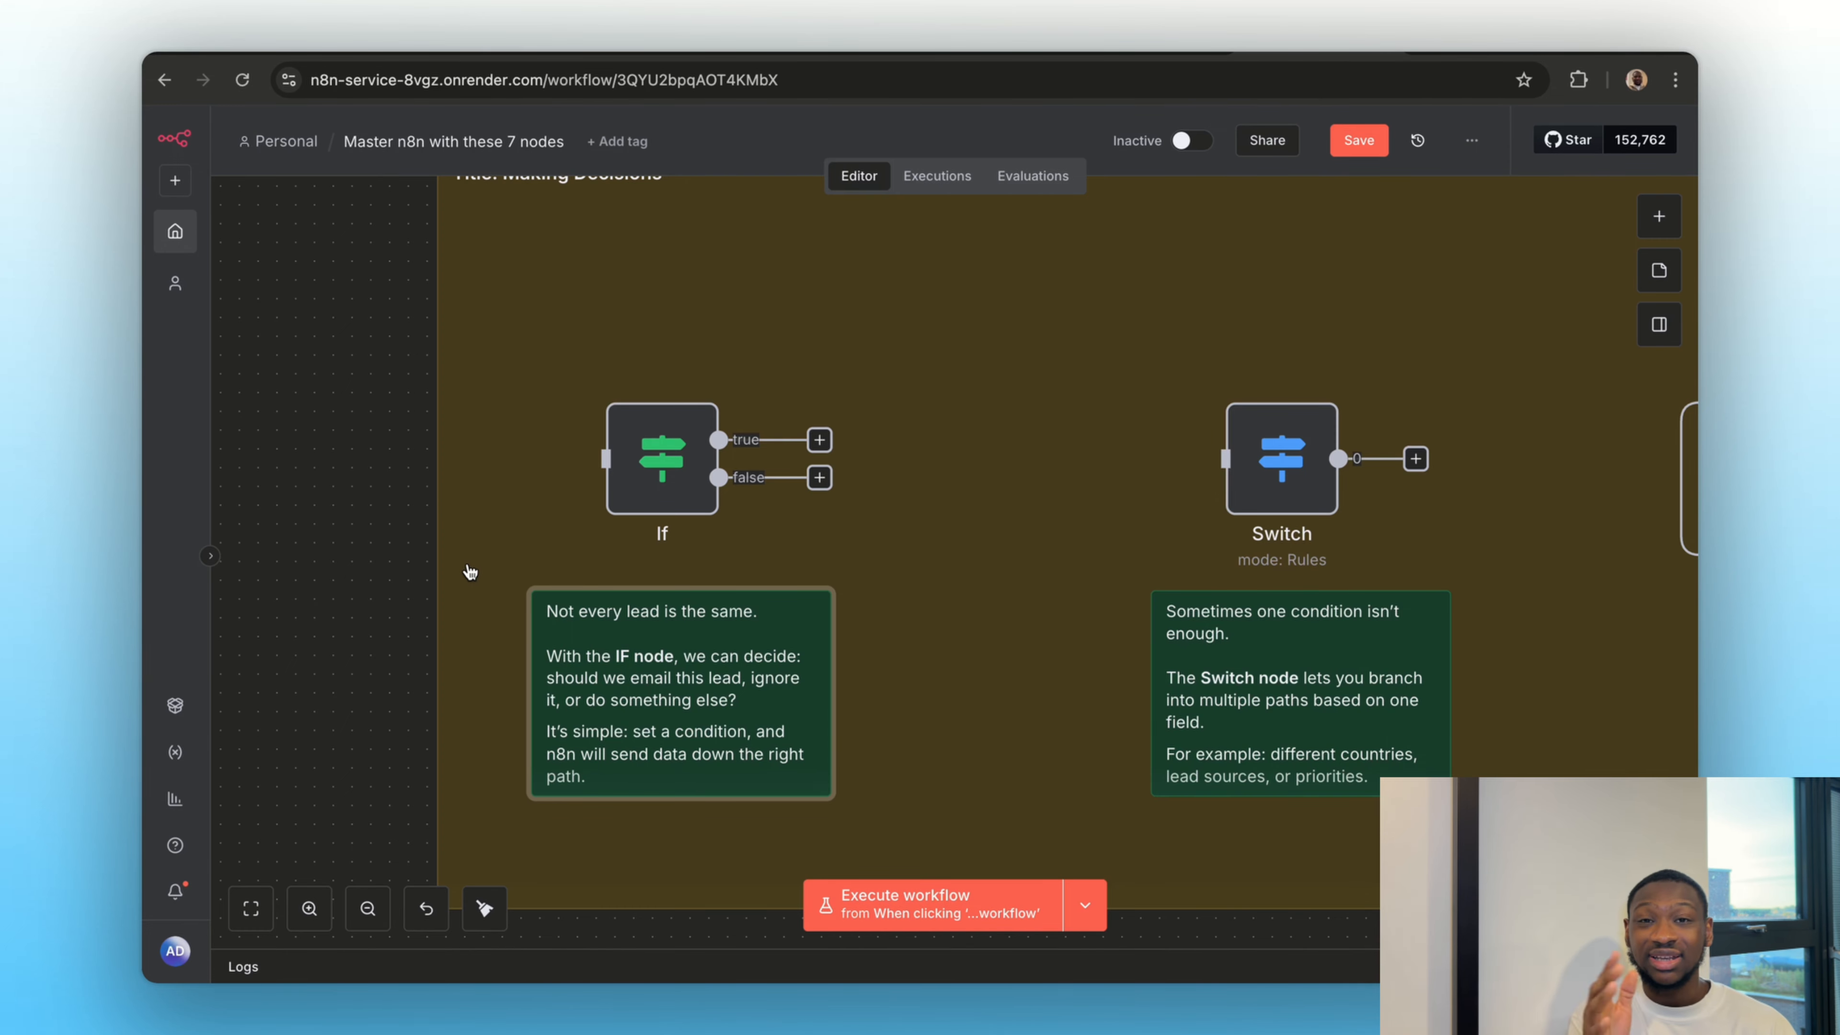
pyautogui.scroll(-5, 601, 526)
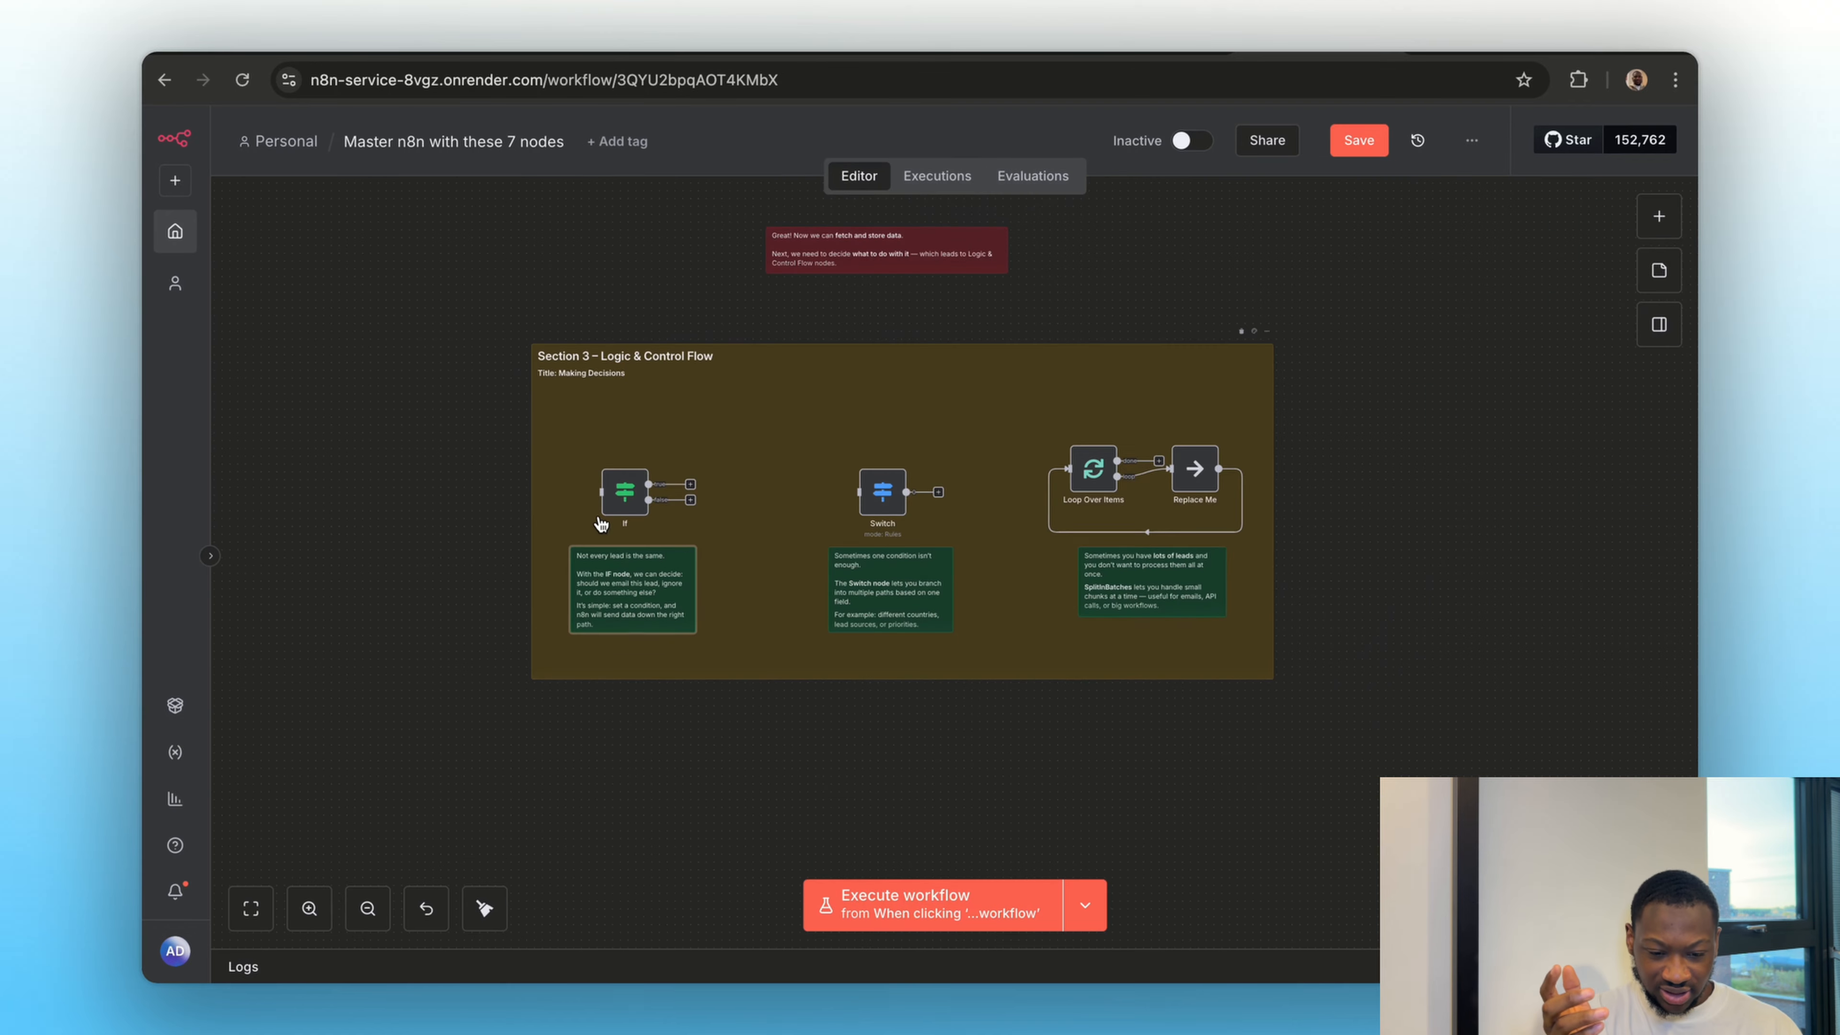
# Move the manual trigger from the Insert row node to beside Section 3's If node and connect its output to the If node
pyautogui.scroll(5, 1013, 444)
pyautogui.scroll(2, 1013, 444)
pyautogui.moveTo(1019, 355)
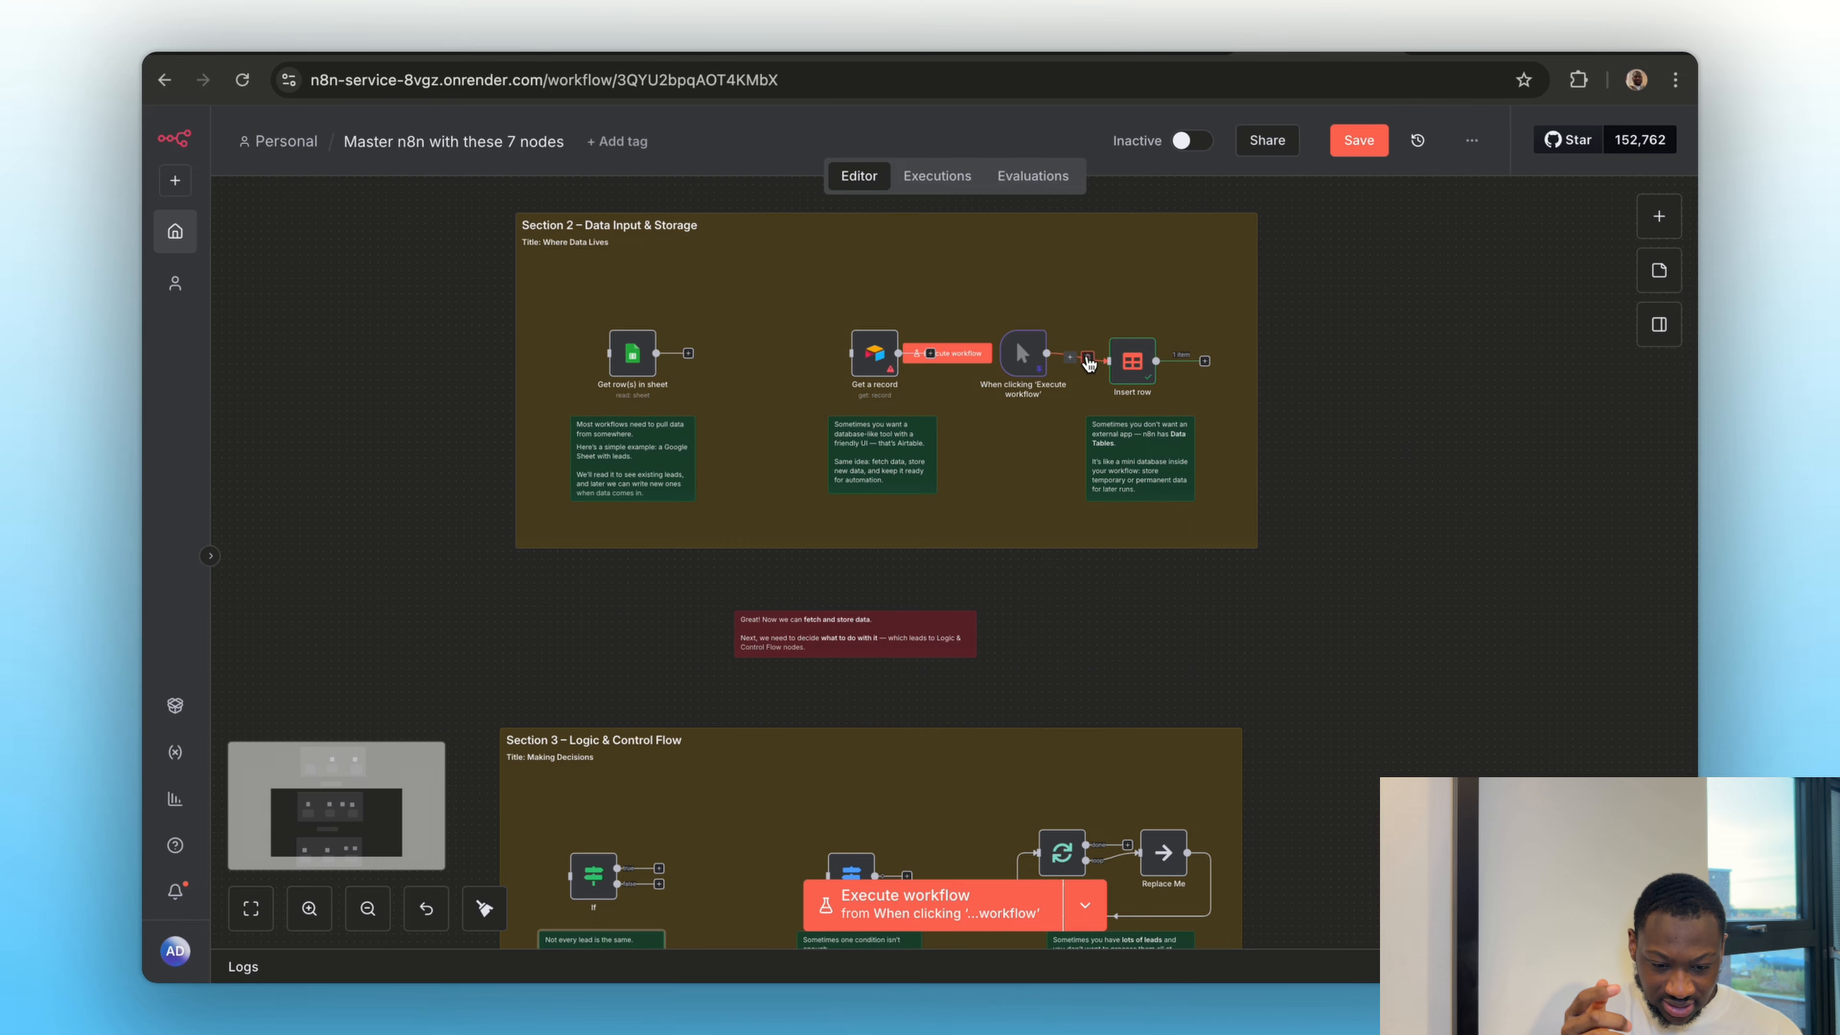
pyautogui.moveTo(1020, 363); pyautogui.dragTo(573, 755)
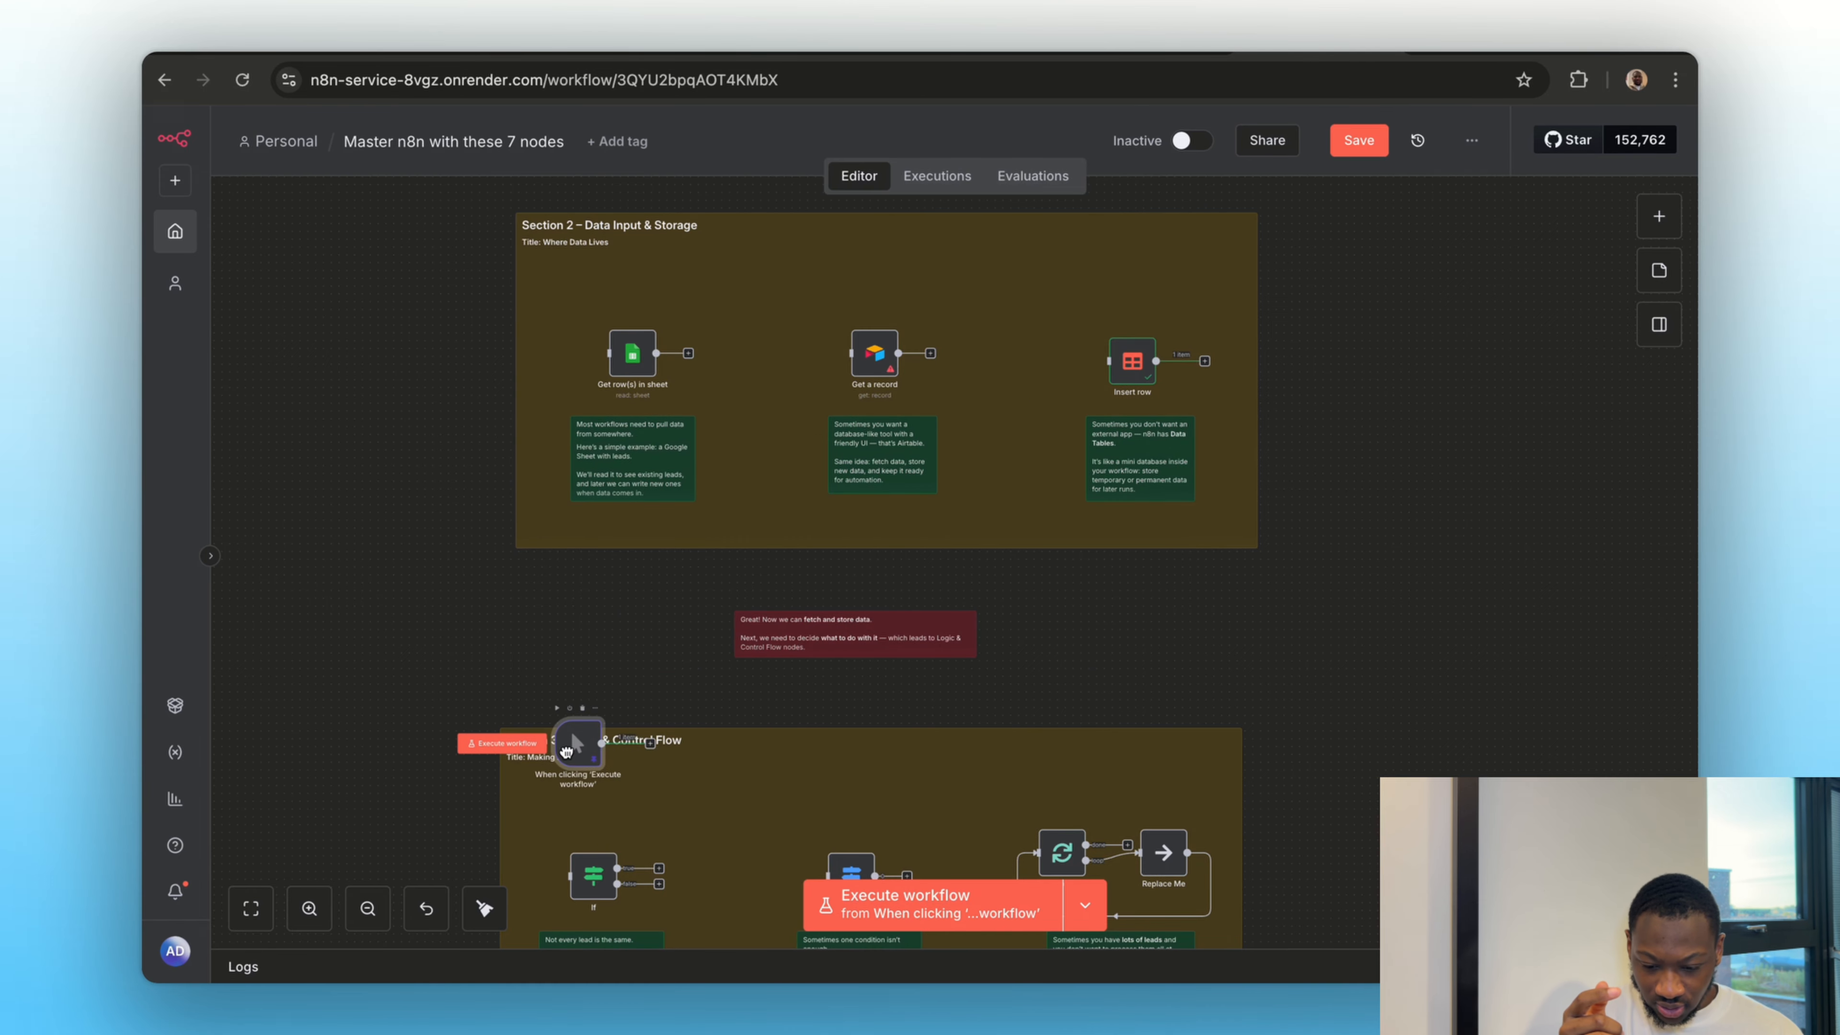
pyautogui.scroll(-5, 312, 808)
pyautogui.scroll(2, 988, 548)
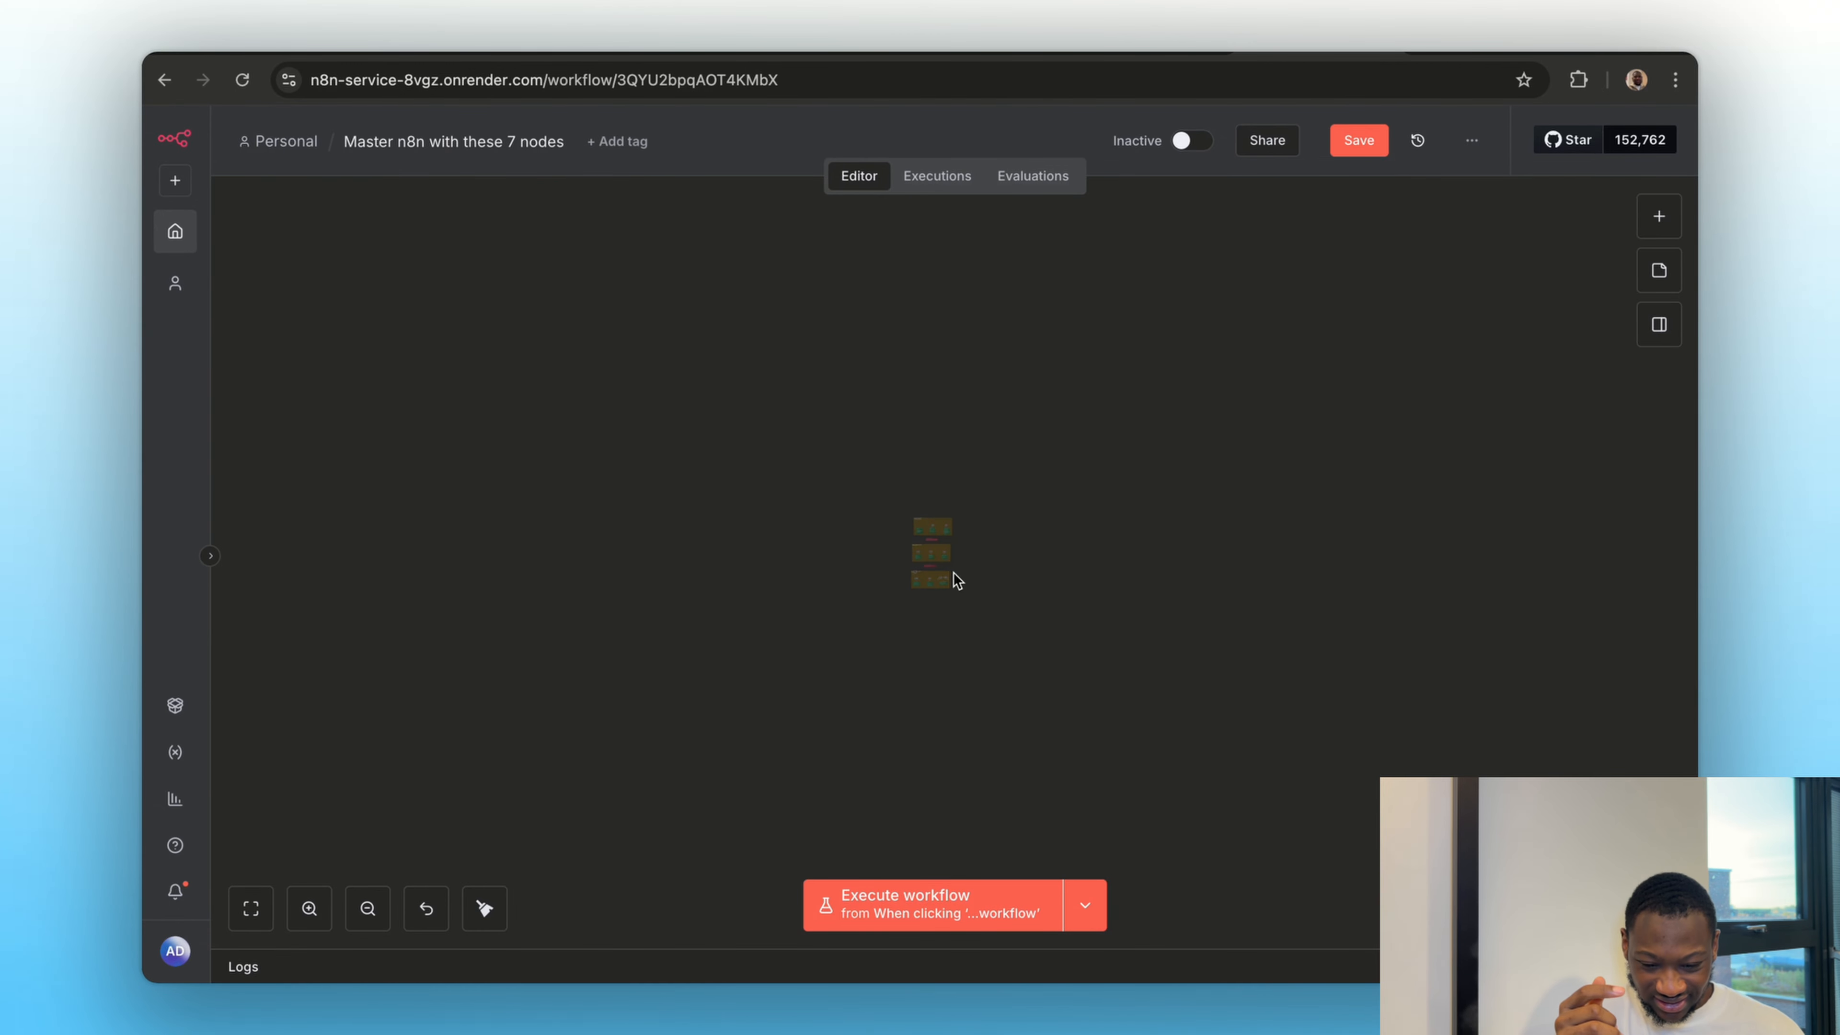
pyautogui.scroll(5, 953, 573)
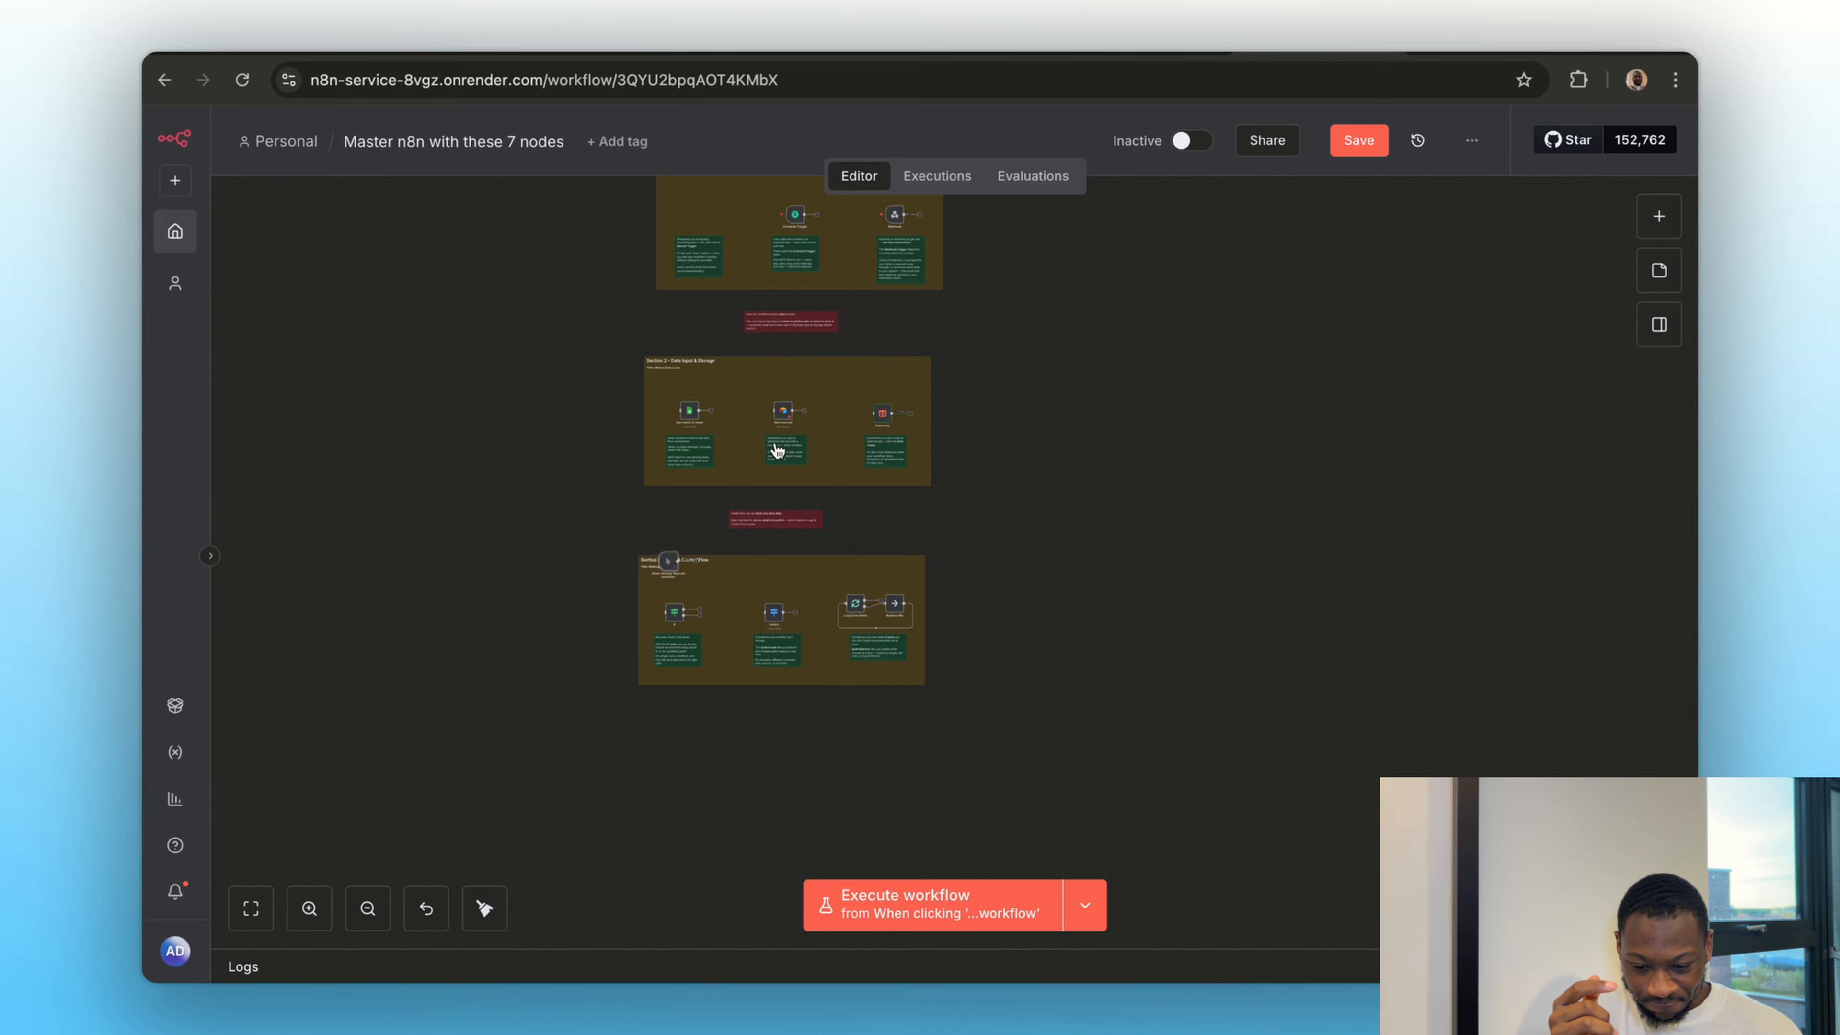
pyautogui.scroll(4, 731, 606)
pyautogui.scroll(-2, 731, 606)
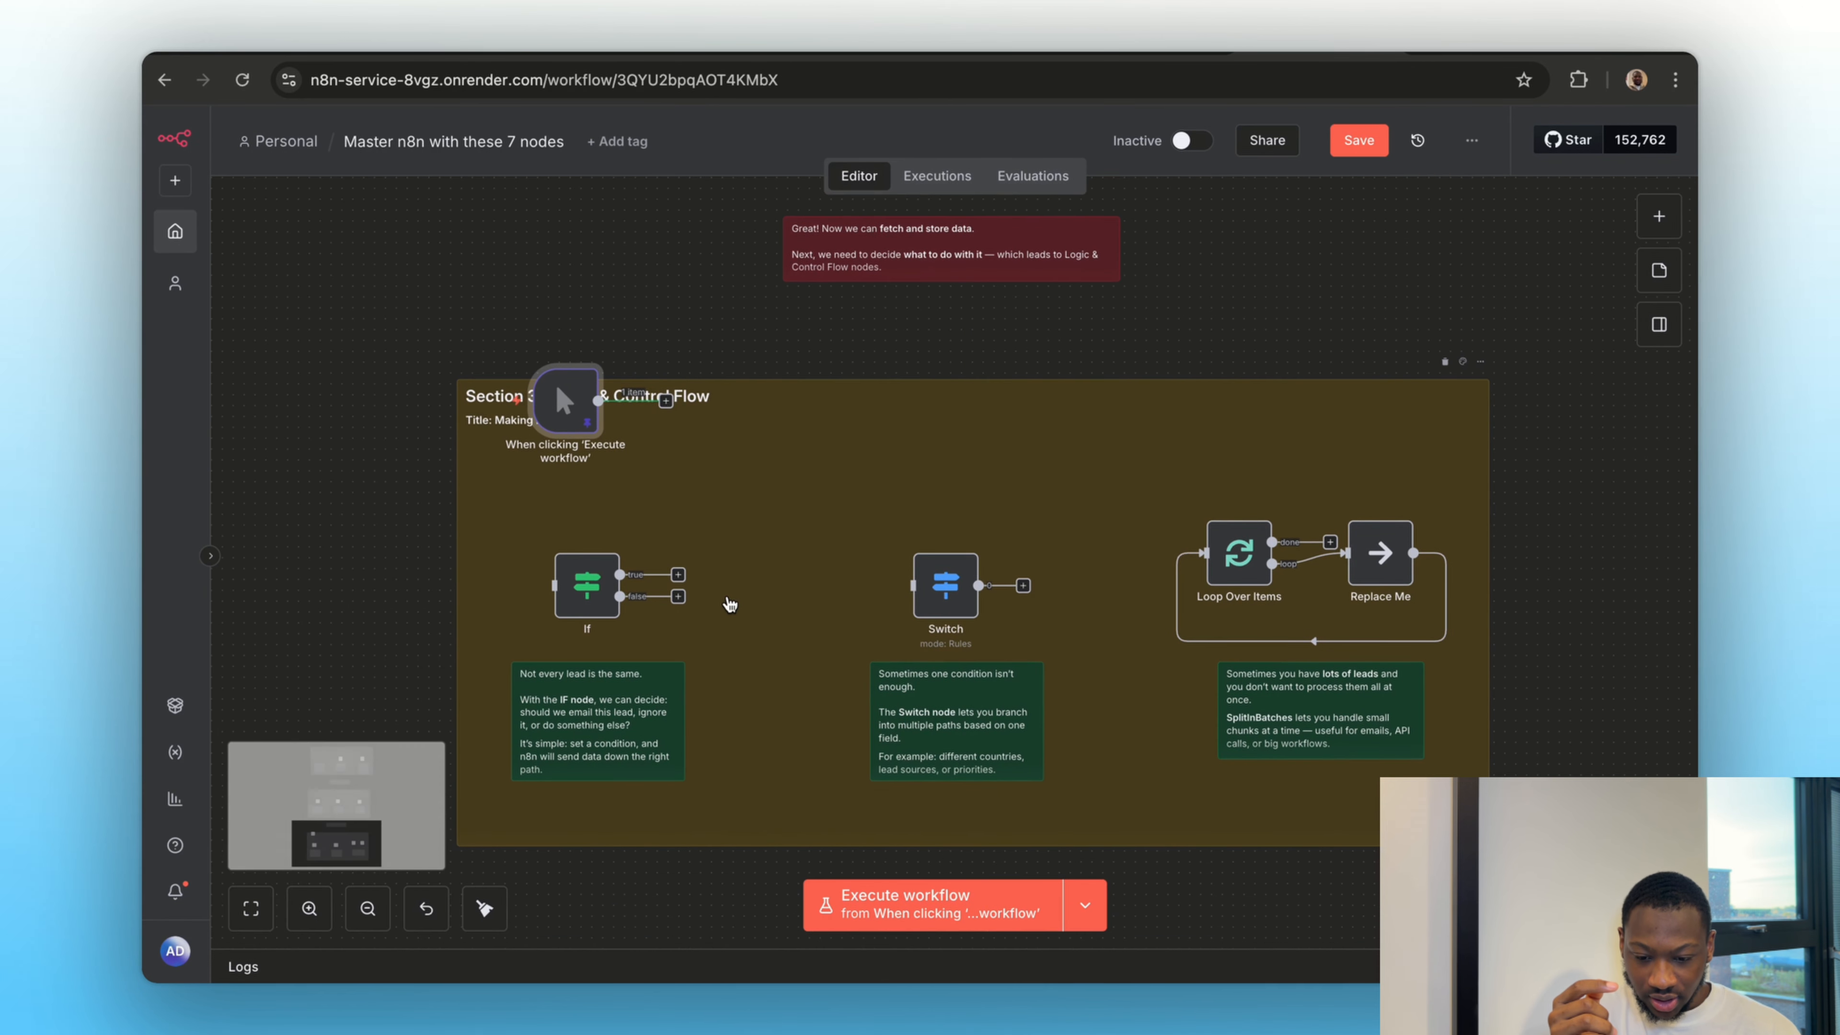
pyautogui.moveTo(552, 419); pyautogui.dragTo(593, 588)
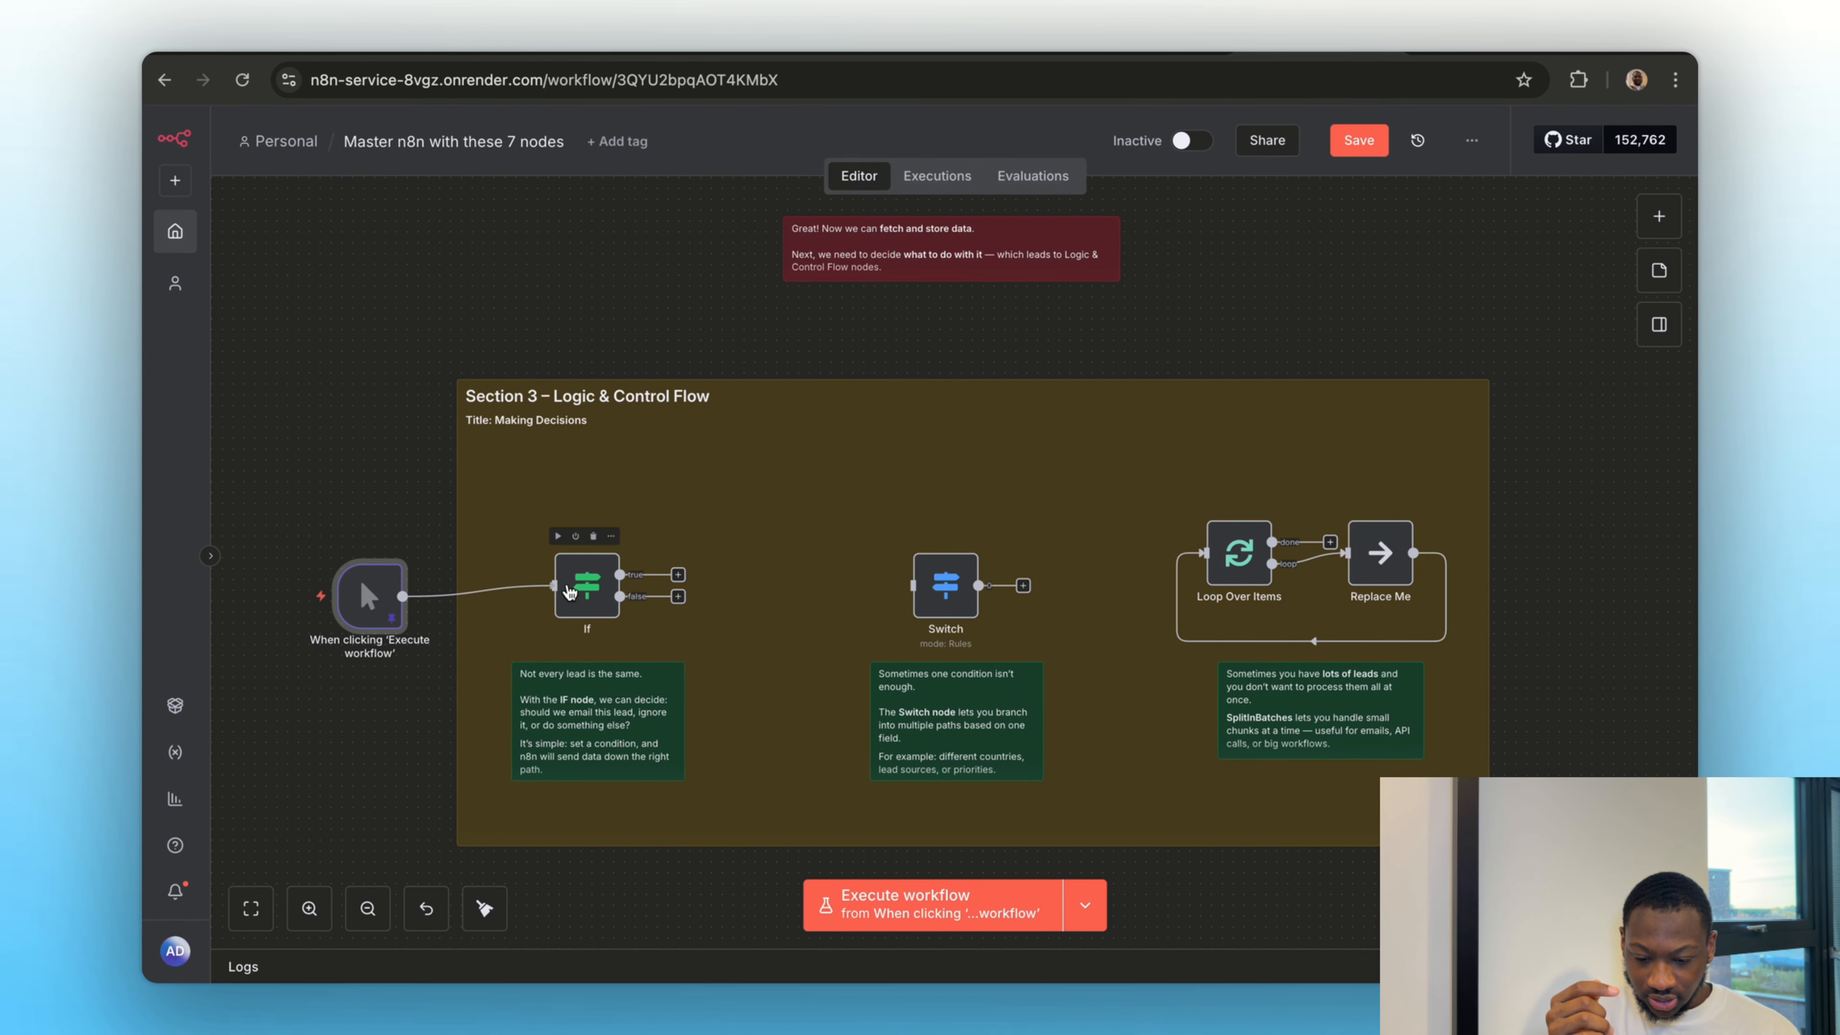
# Map the trigger's lead_score field as the first value of the If node's condition and return to the canvas
pyautogui.doubleClick(592, 586)
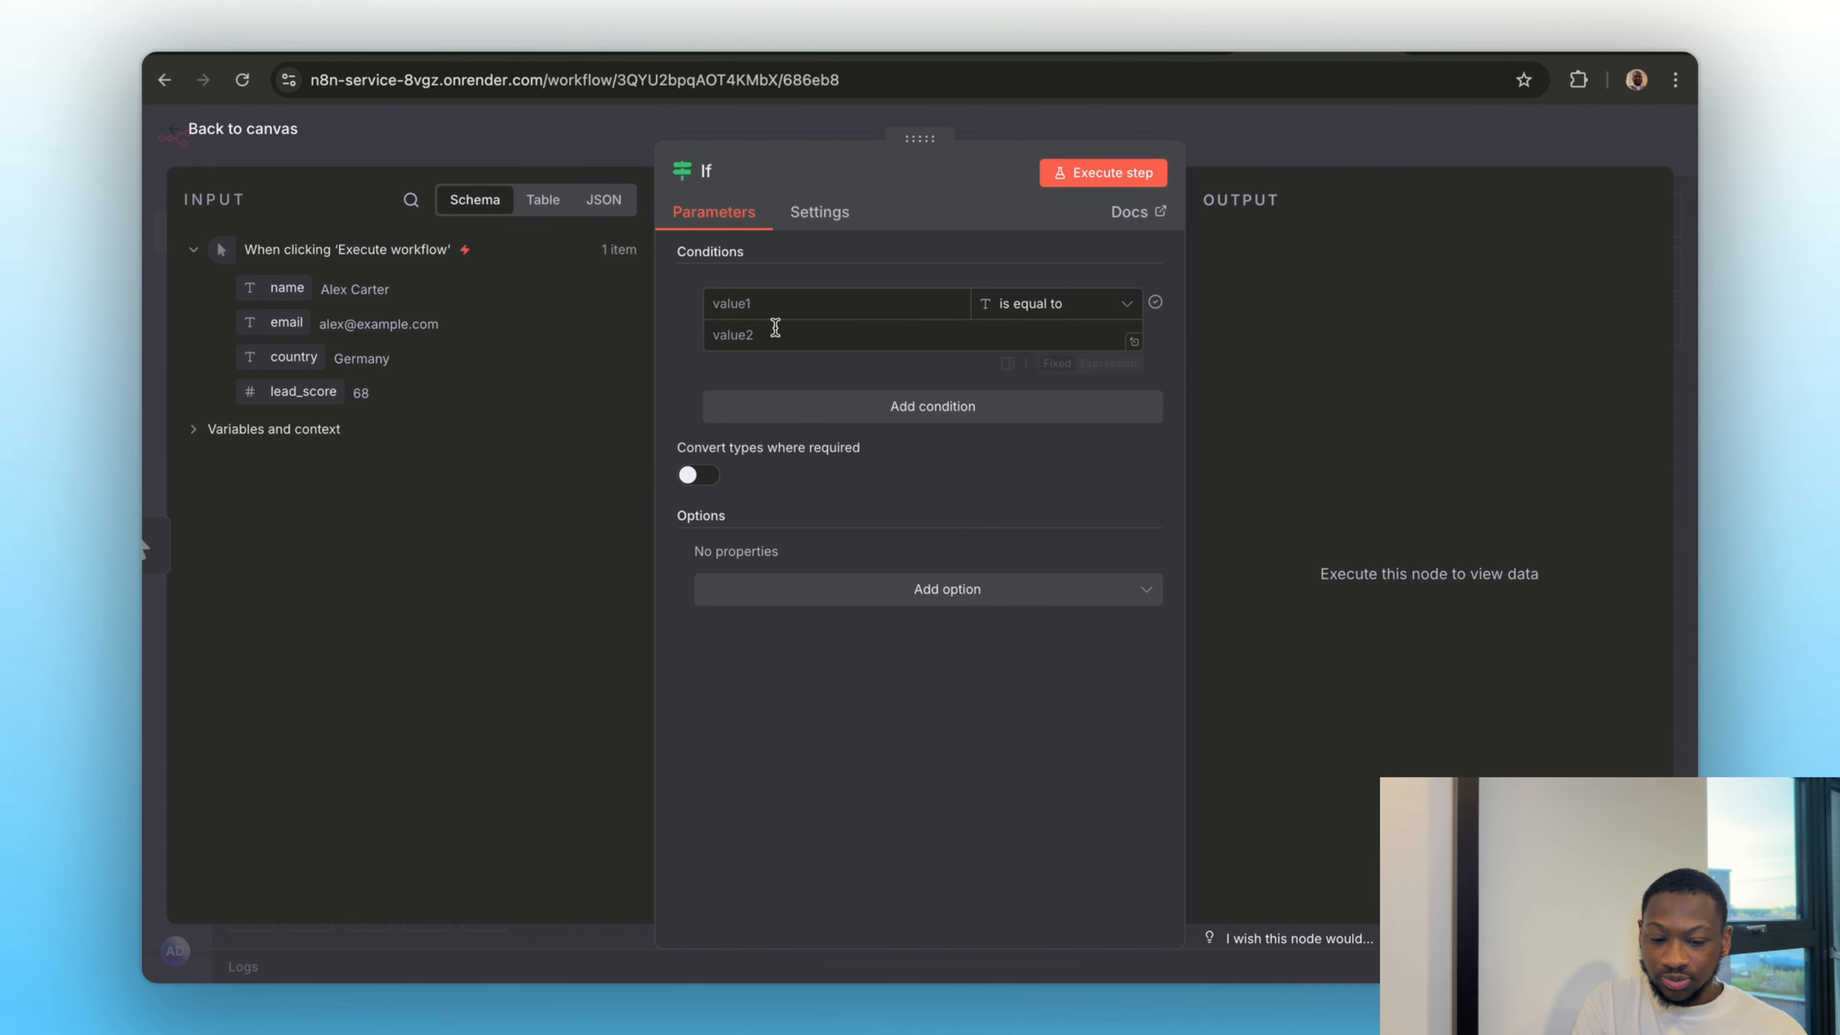
pyautogui.moveTo(289, 392); pyautogui.dragTo(789, 304)
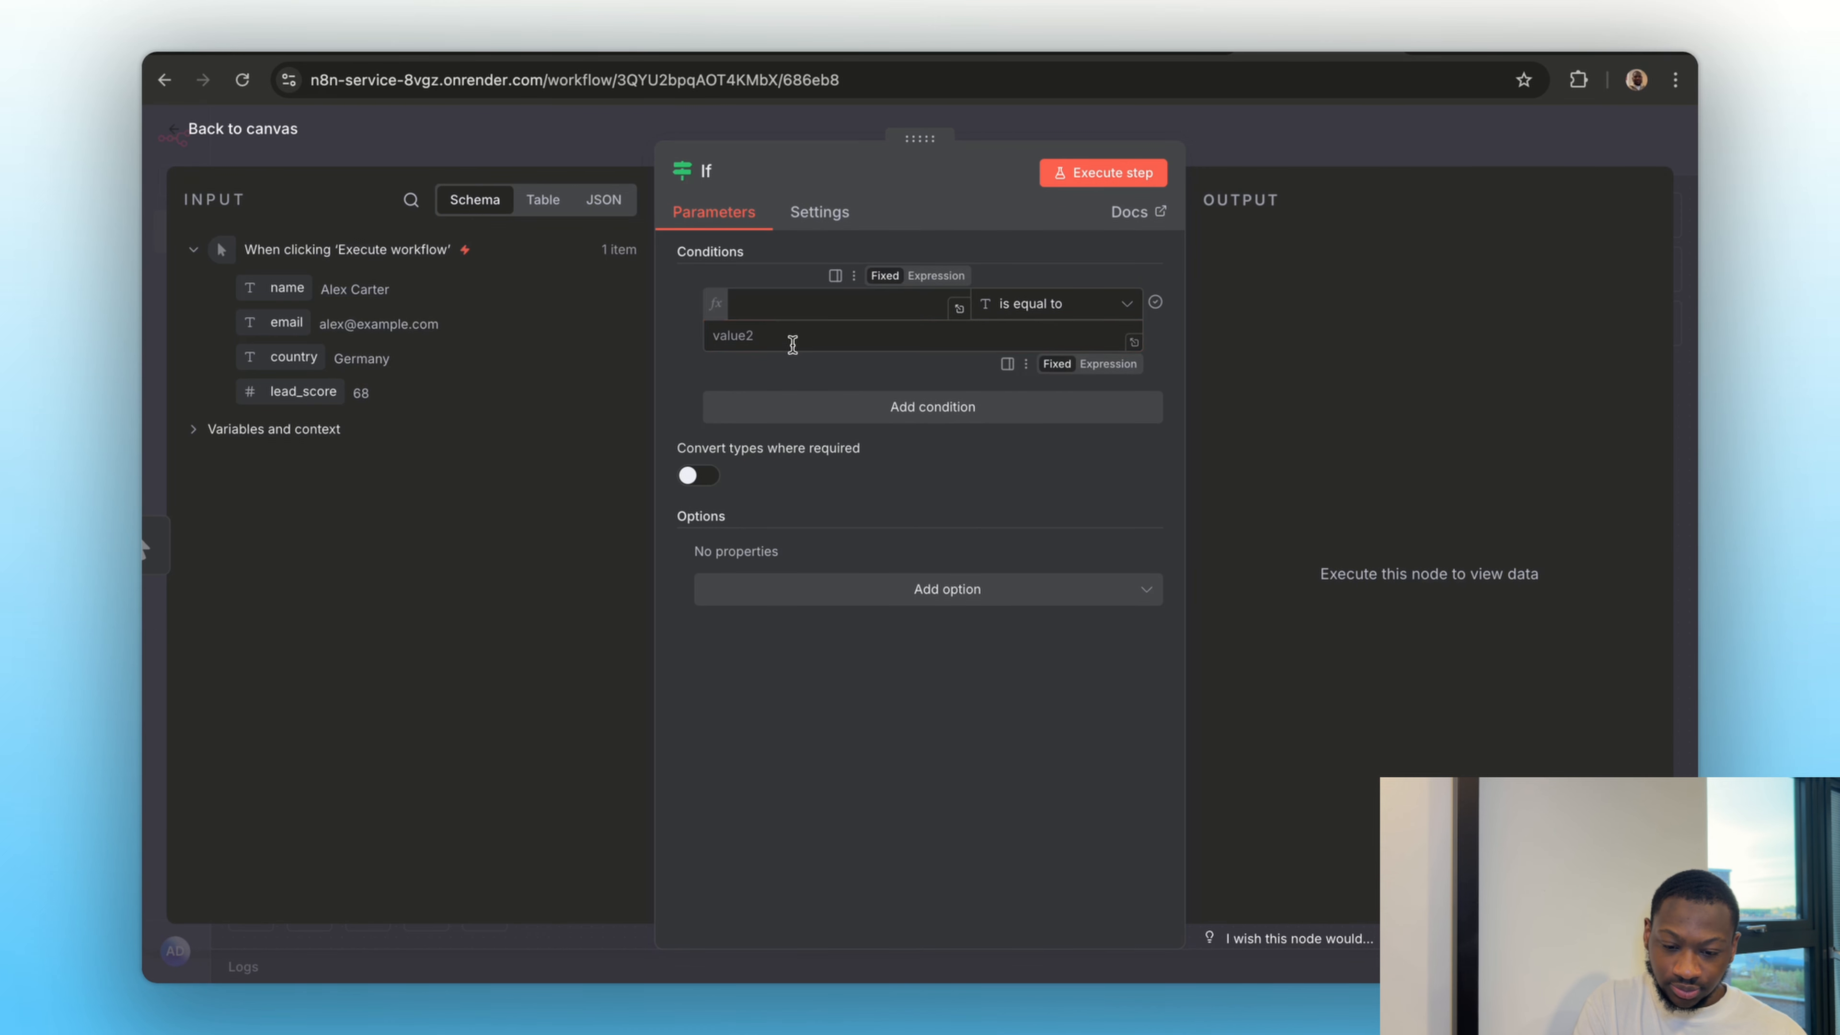
pyautogui.click(1336, 155)
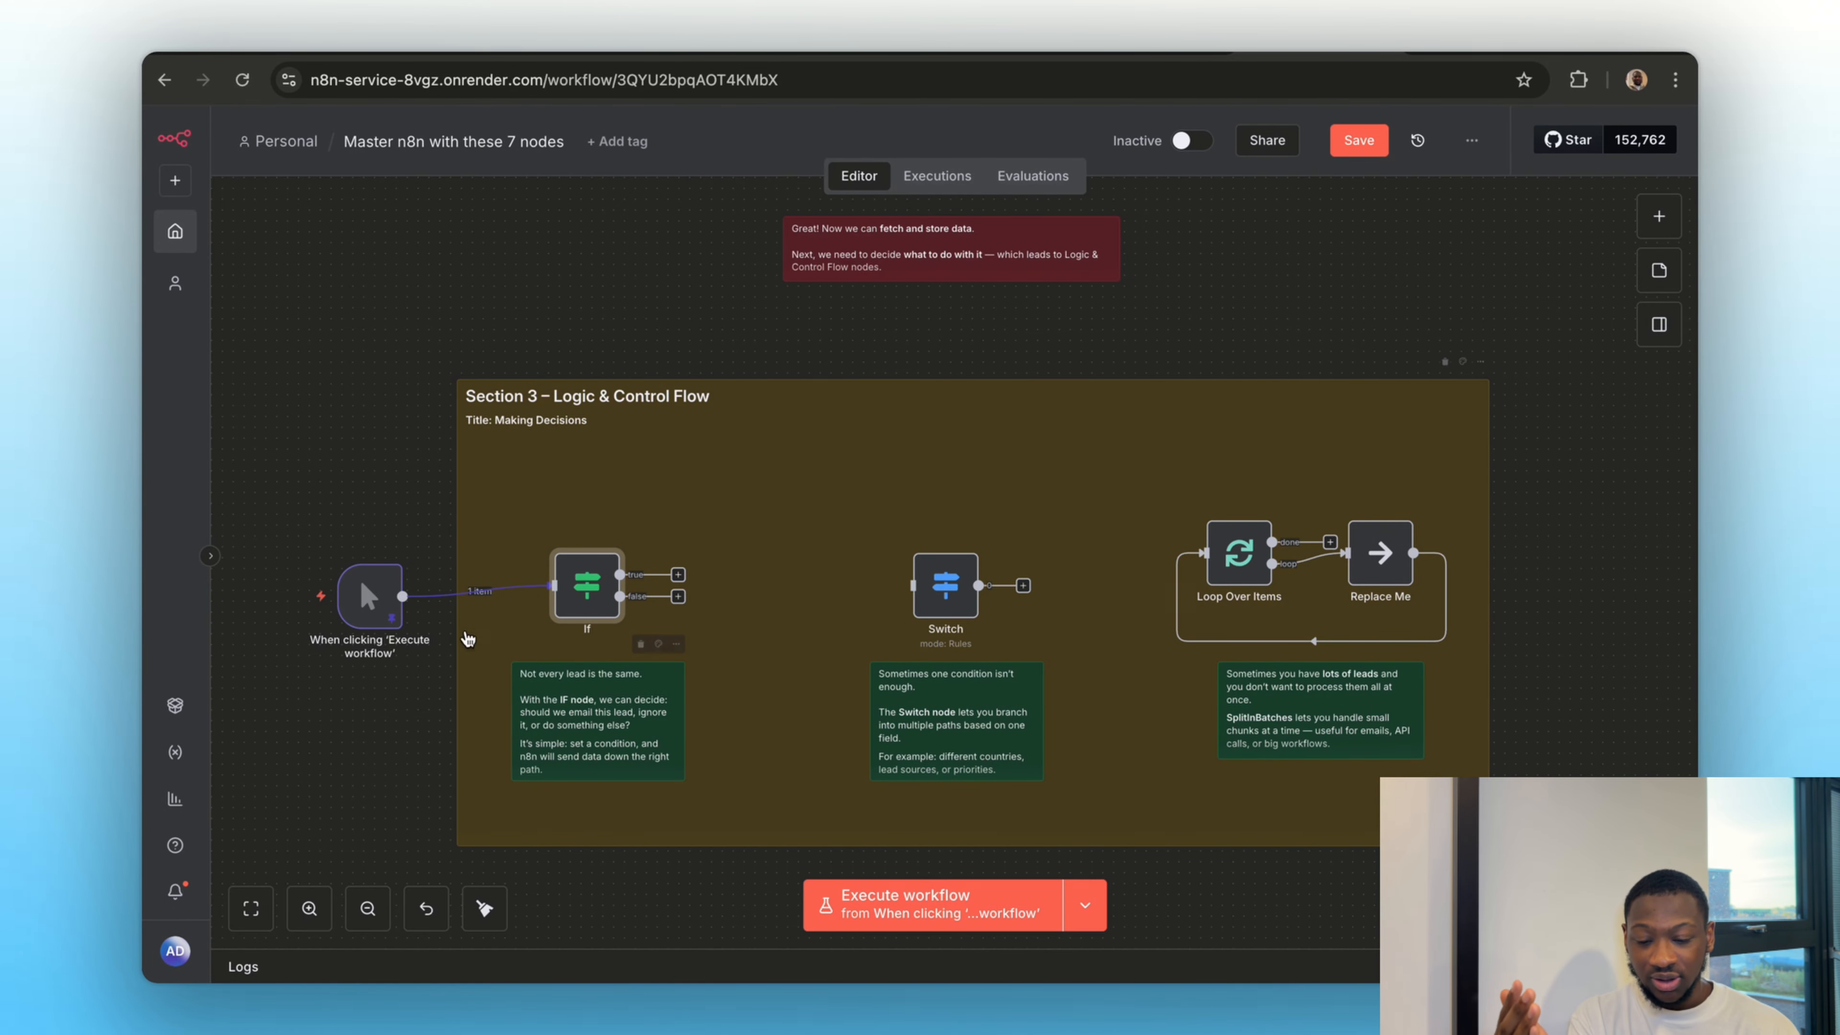
# Set the If node's lead_score condition to the number comparison "is greater than" with the value 80
pyautogui.doubleClick(569, 585)
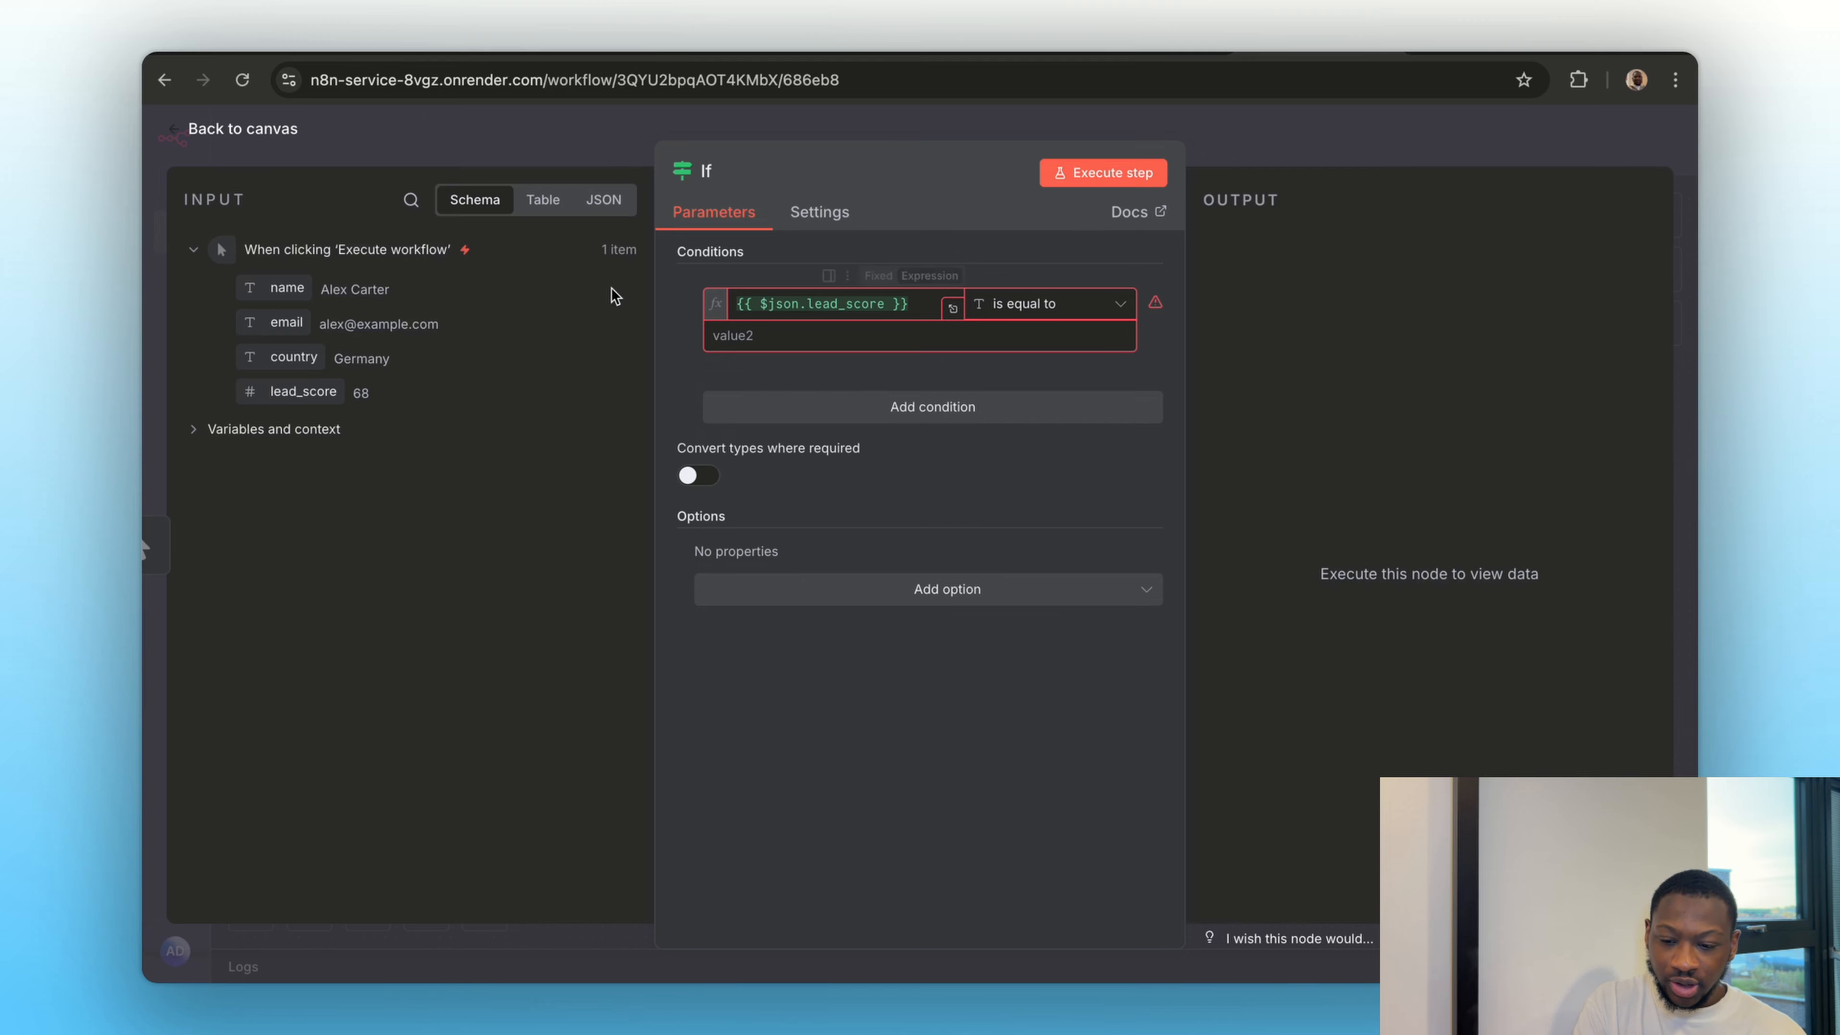
pyautogui.click(1037, 304)
pyautogui.moveTo(1038, 480)
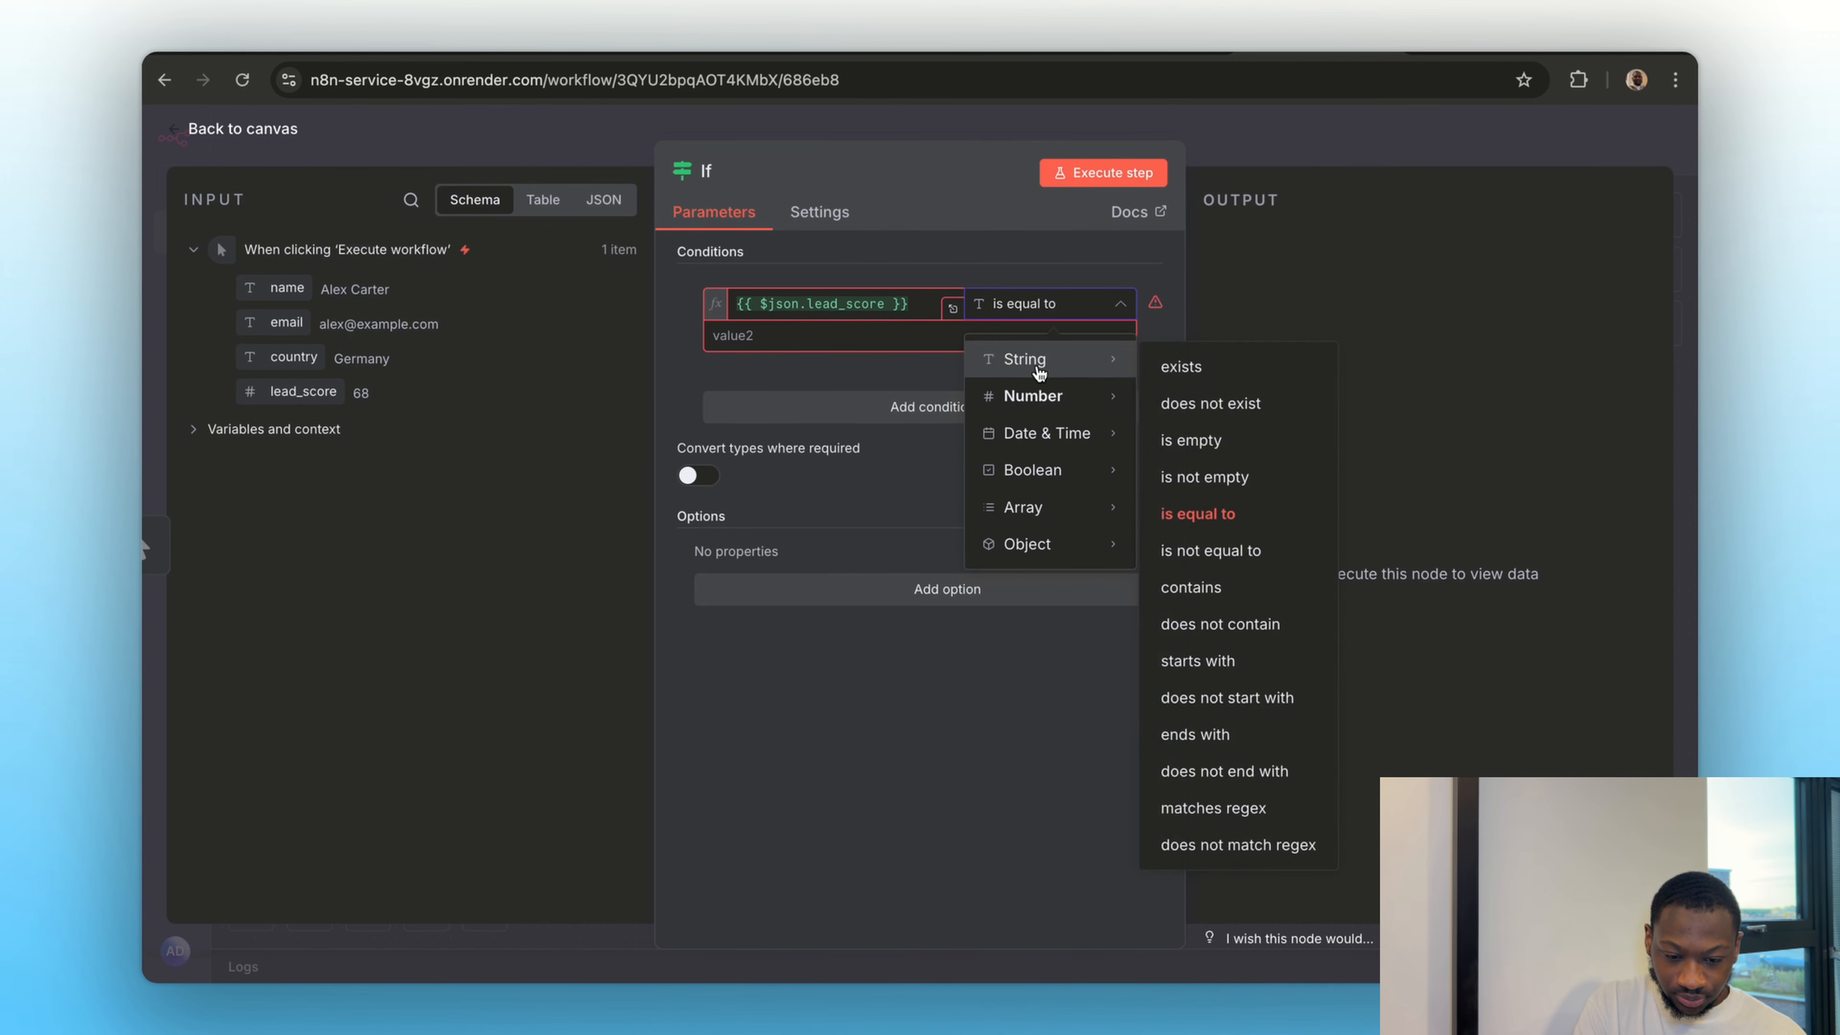
pyautogui.moveTo(1037, 397)
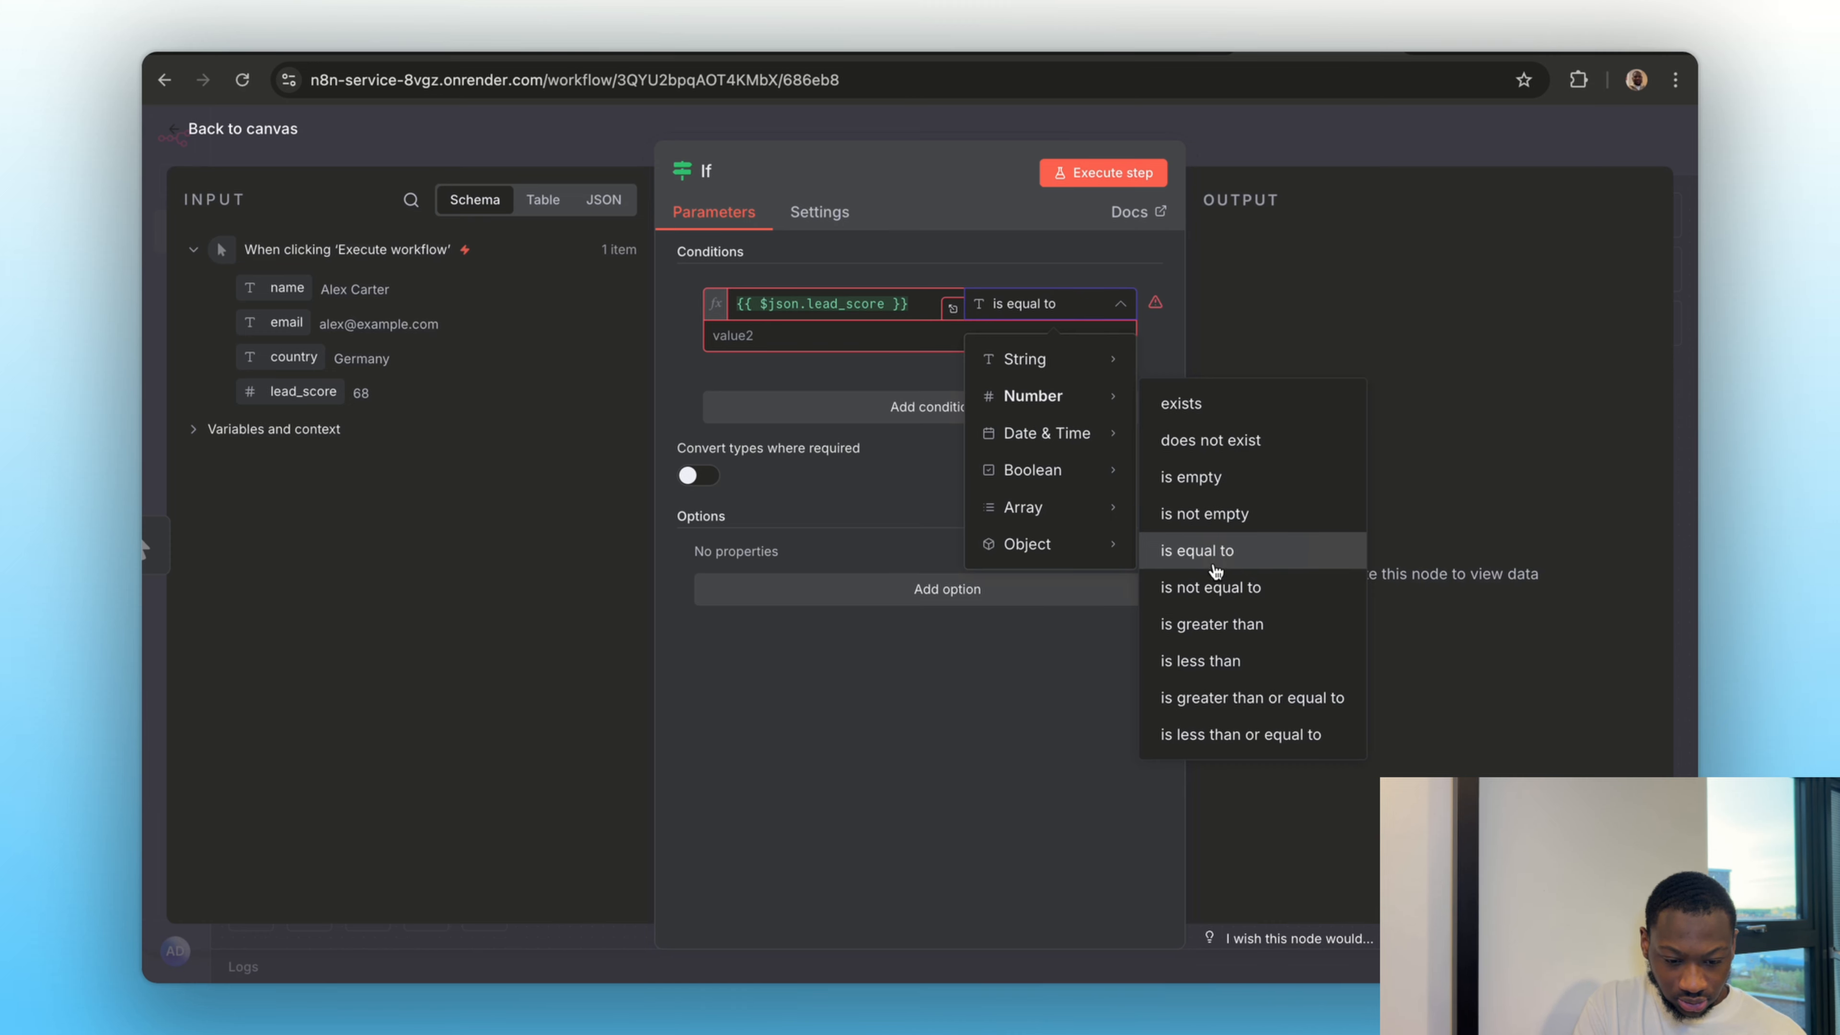
pyautogui.click(1215, 627)
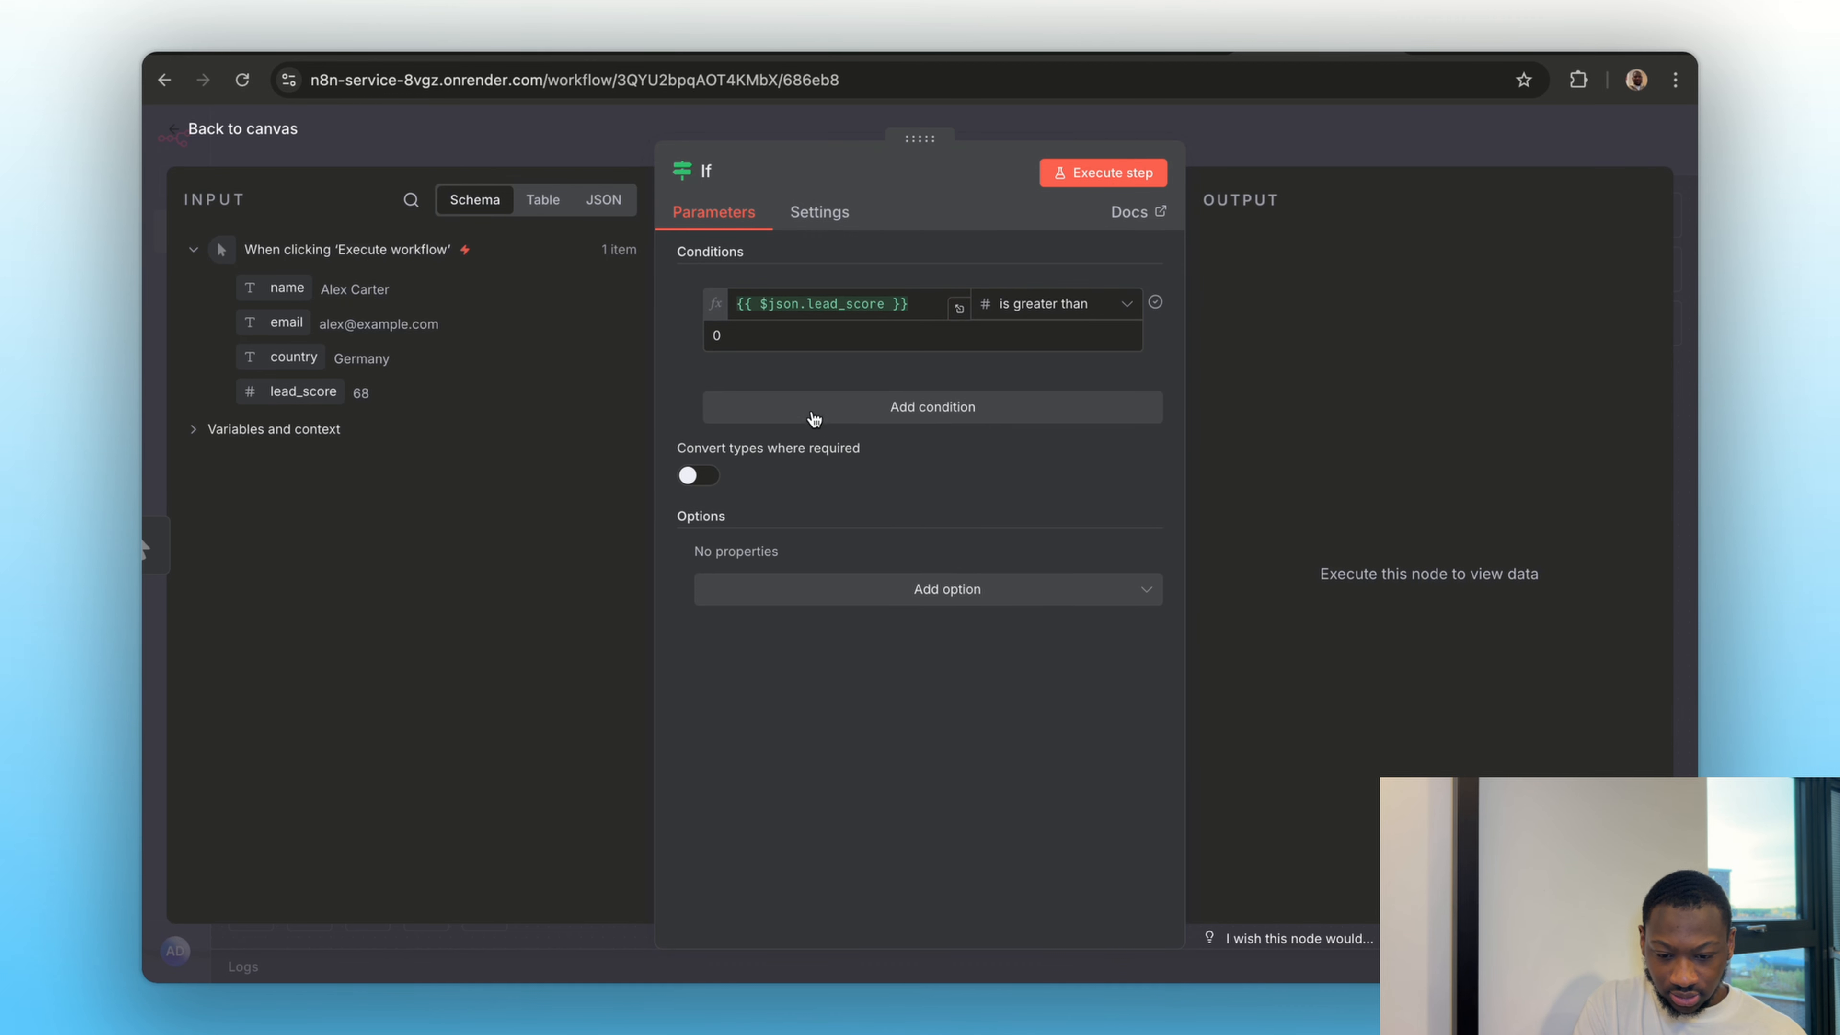
pyautogui.click(773, 341)
pyautogui.write('8')
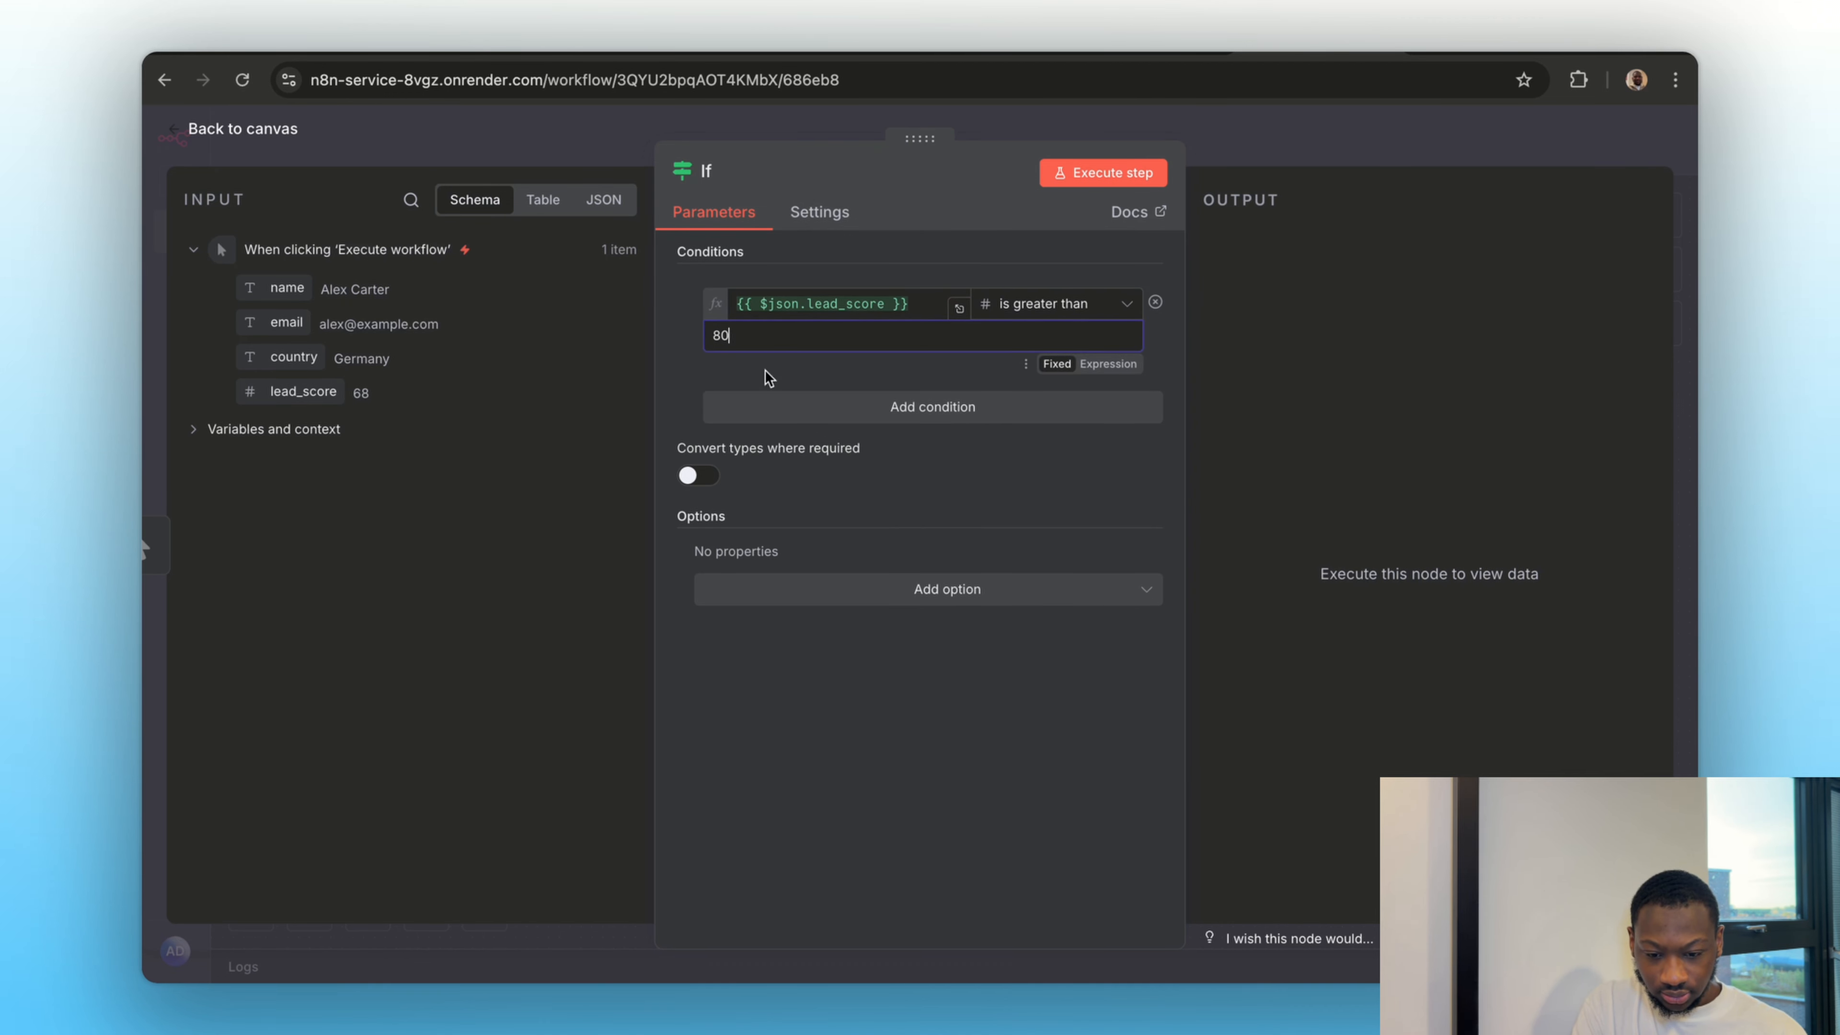
pyautogui.write('0')
pyautogui.click(1224, 125)
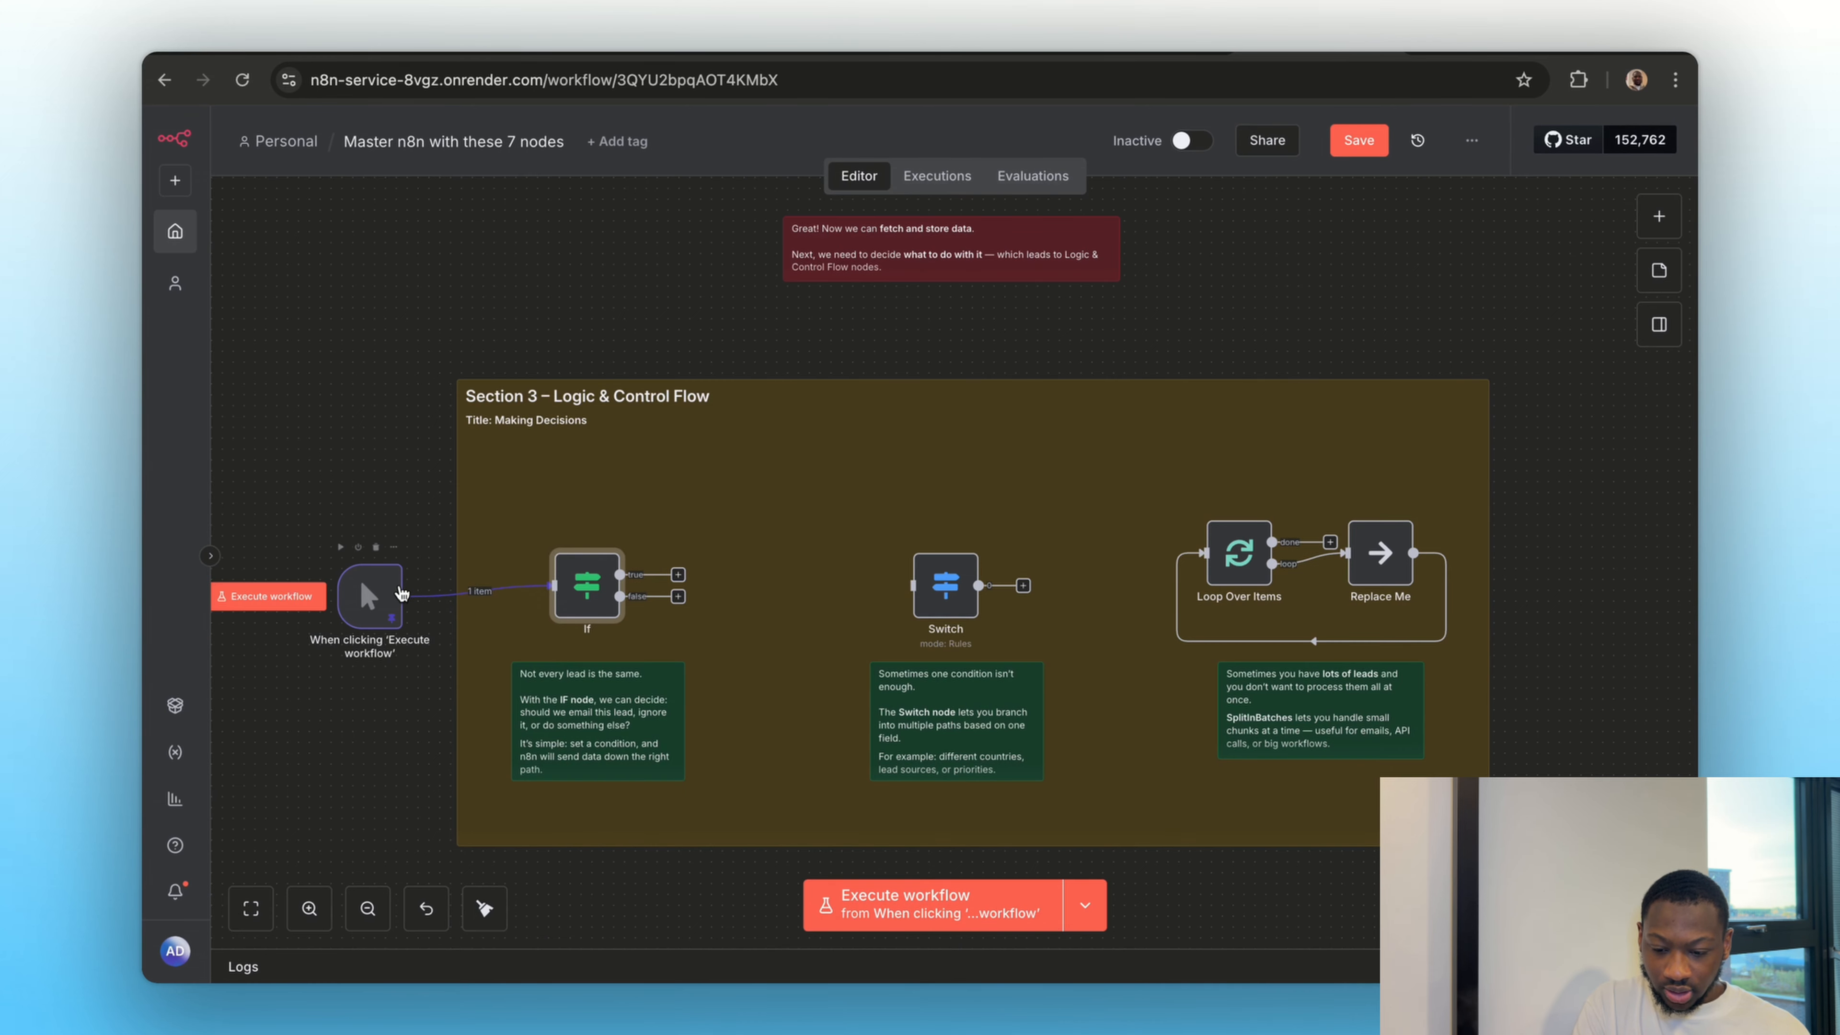
# Check the manual trigger's pinned lead data, execute the If node and inspect its branch output
pyautogui.doubleClick(370, 594)
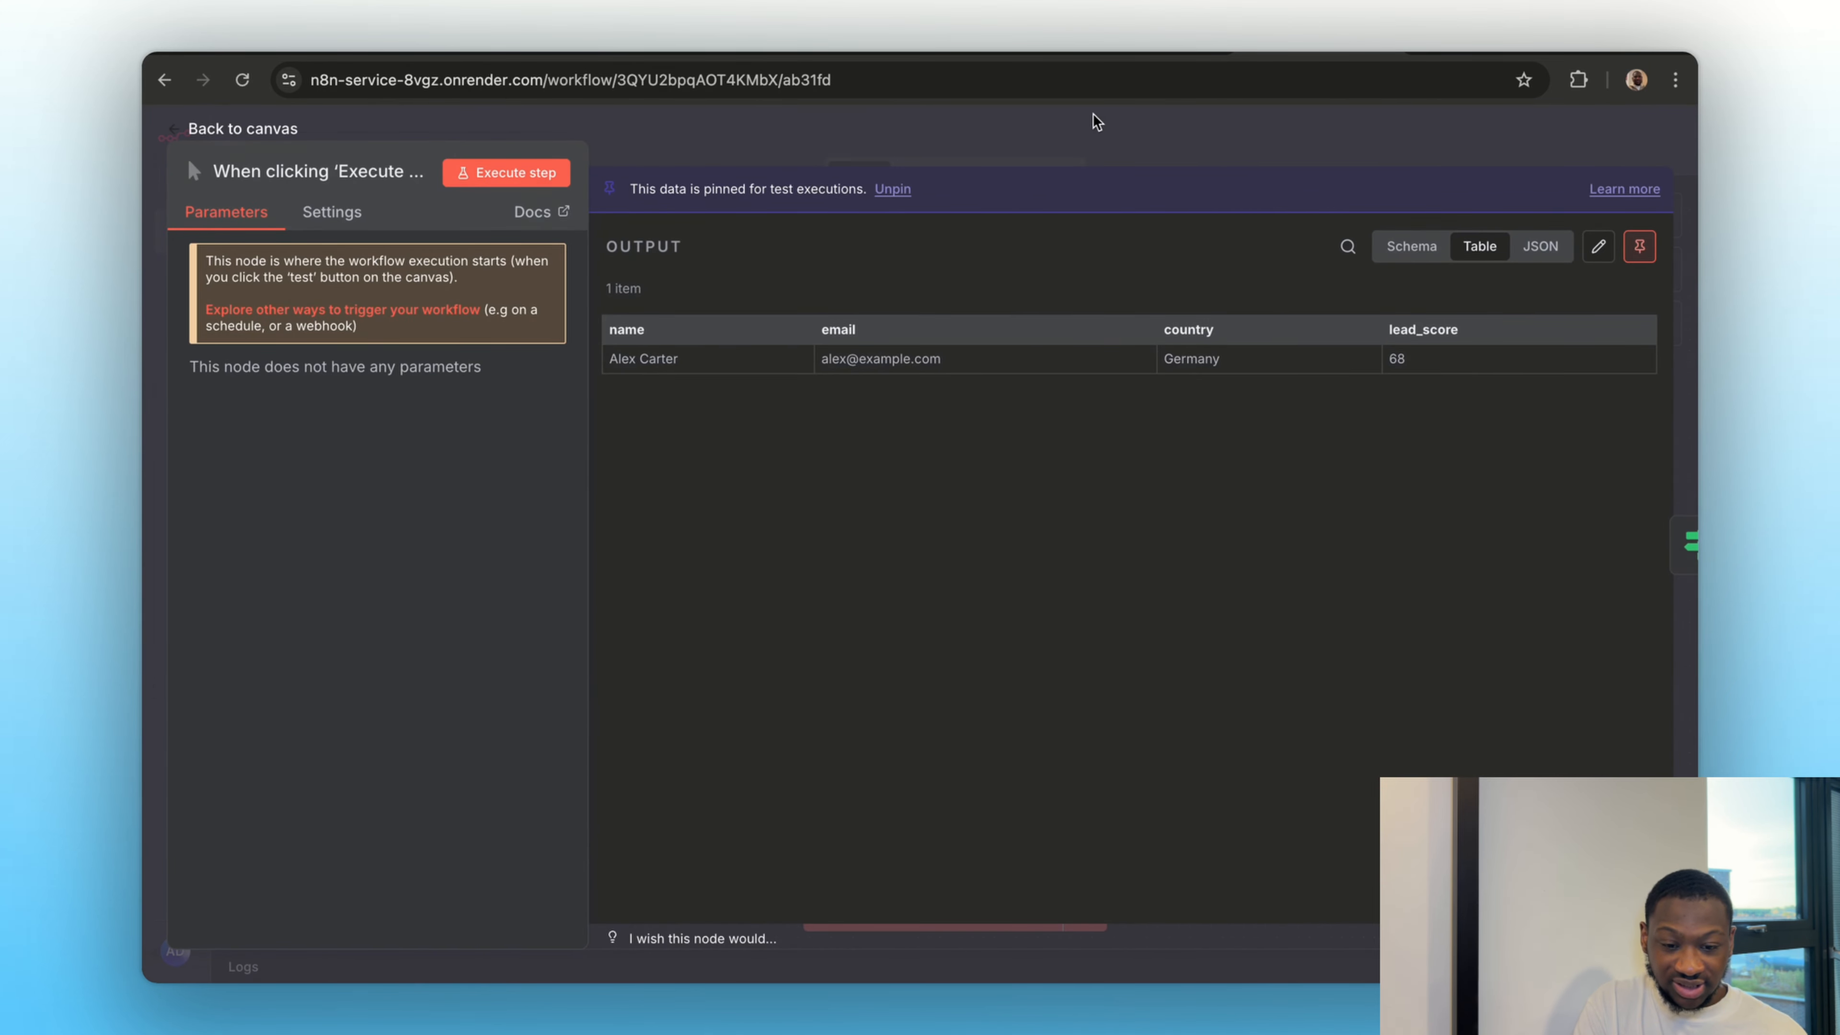
pyautogui.click(1095, 143)
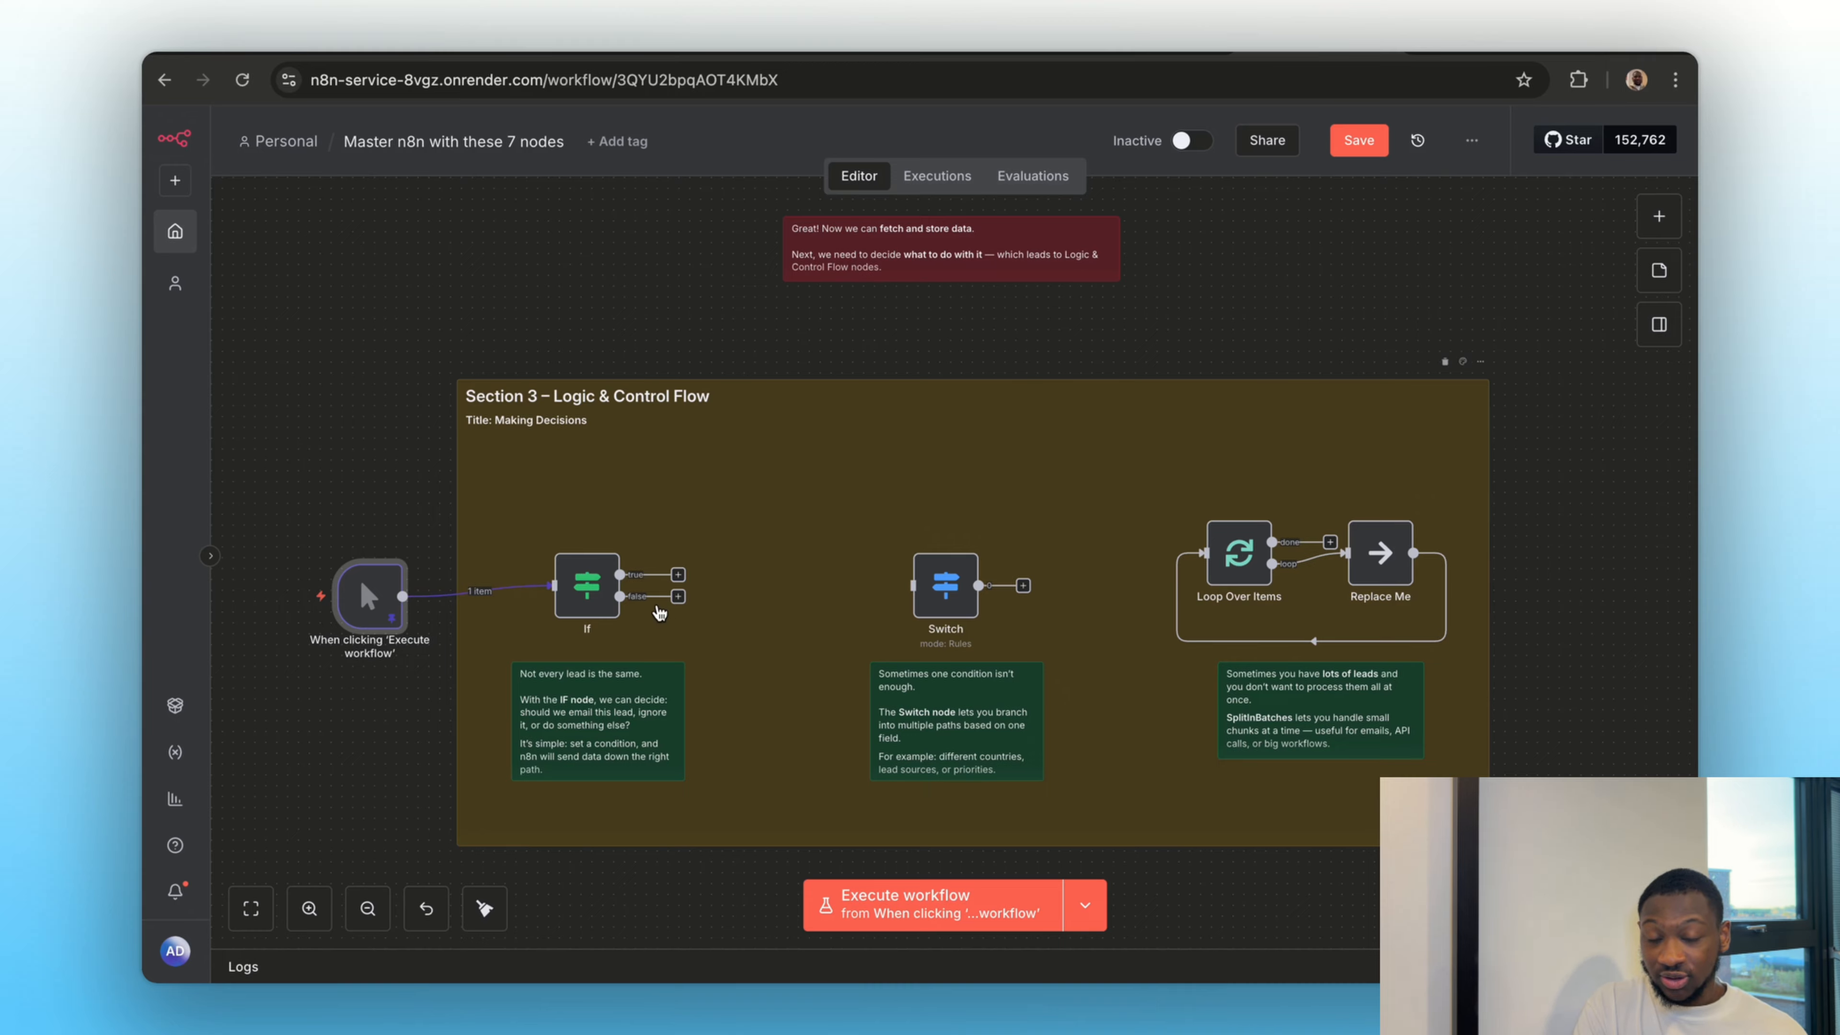
pyautogui.click(565, 545)
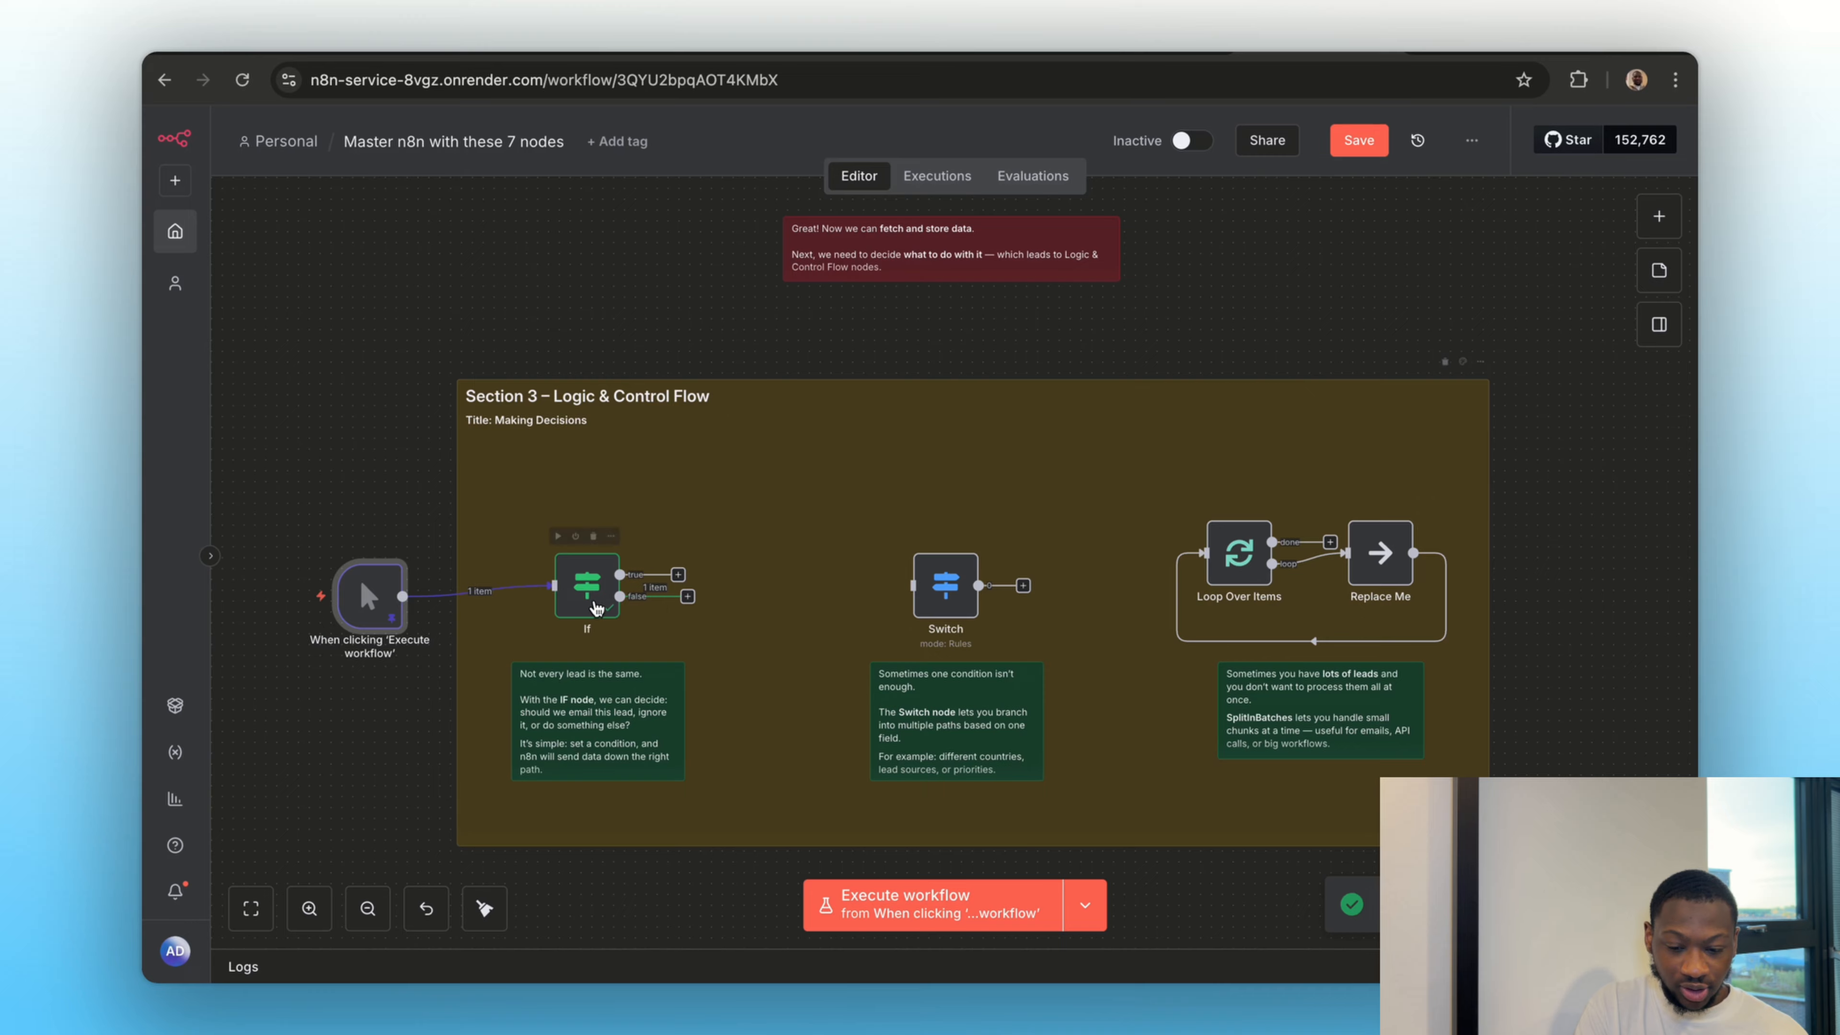
pyautogui.doubleClick(580, 606)
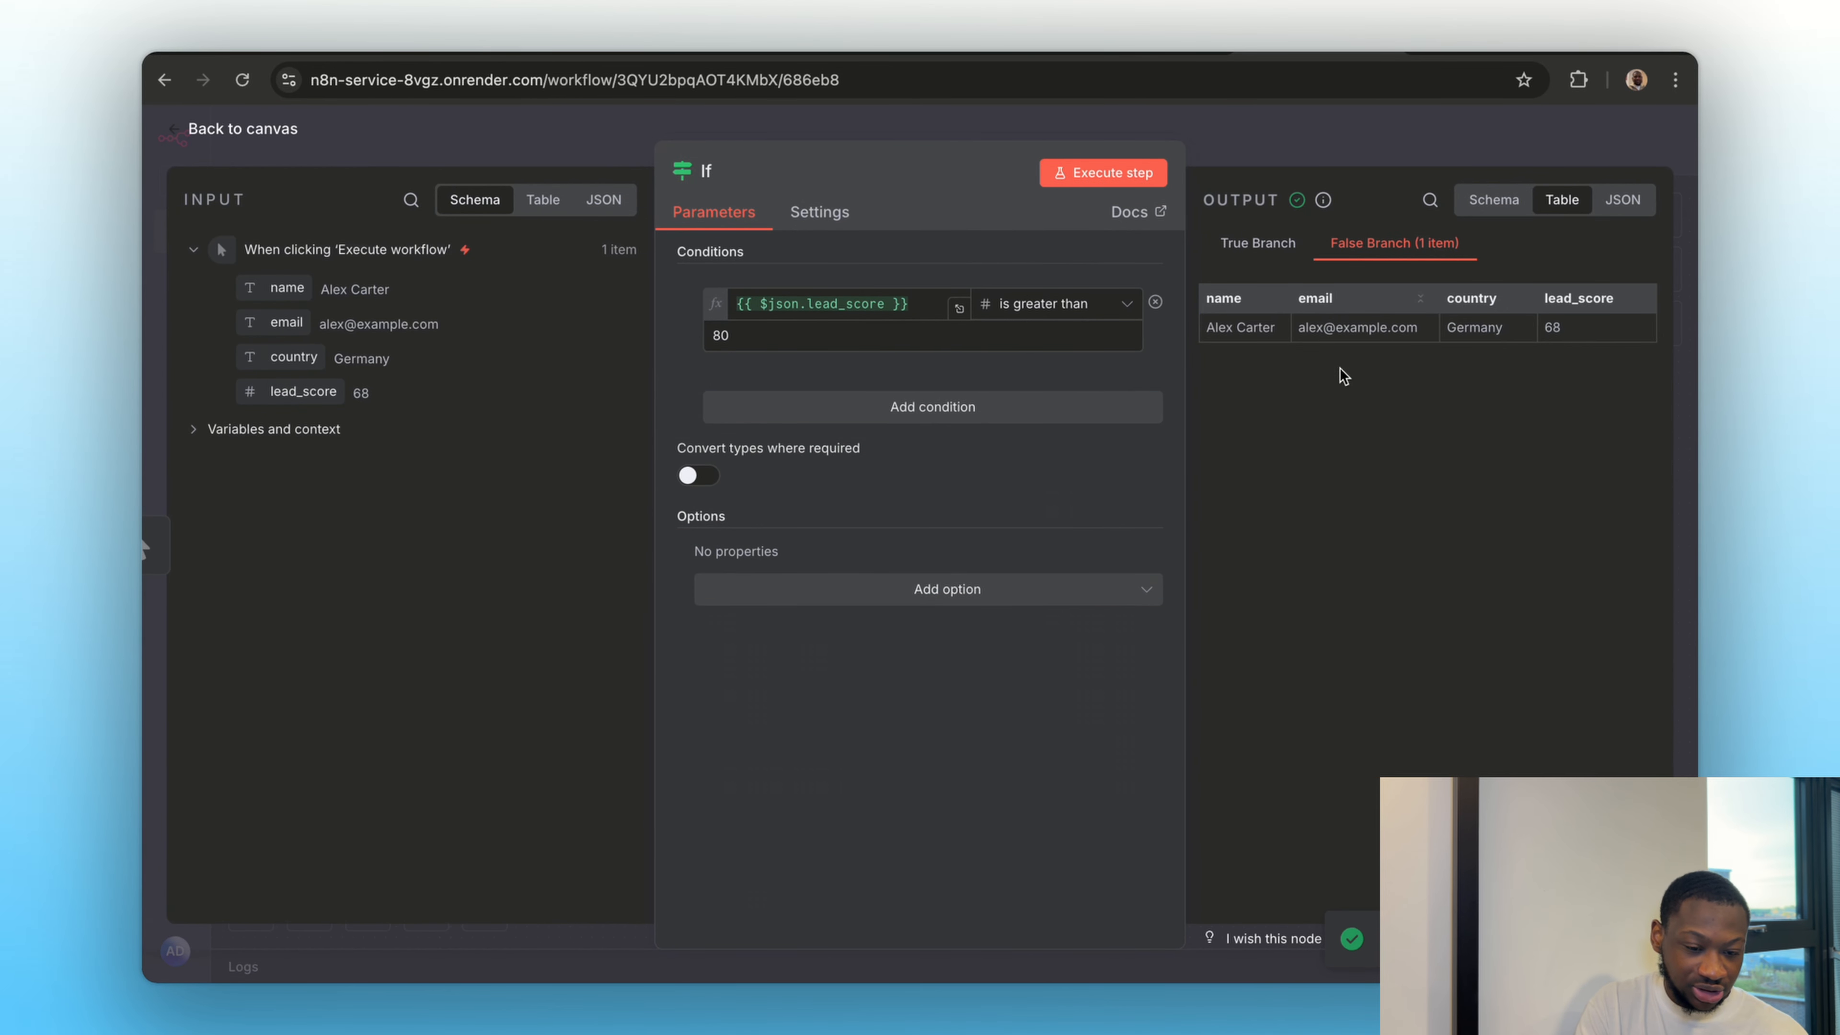
pyautogui.click(1366, 165)
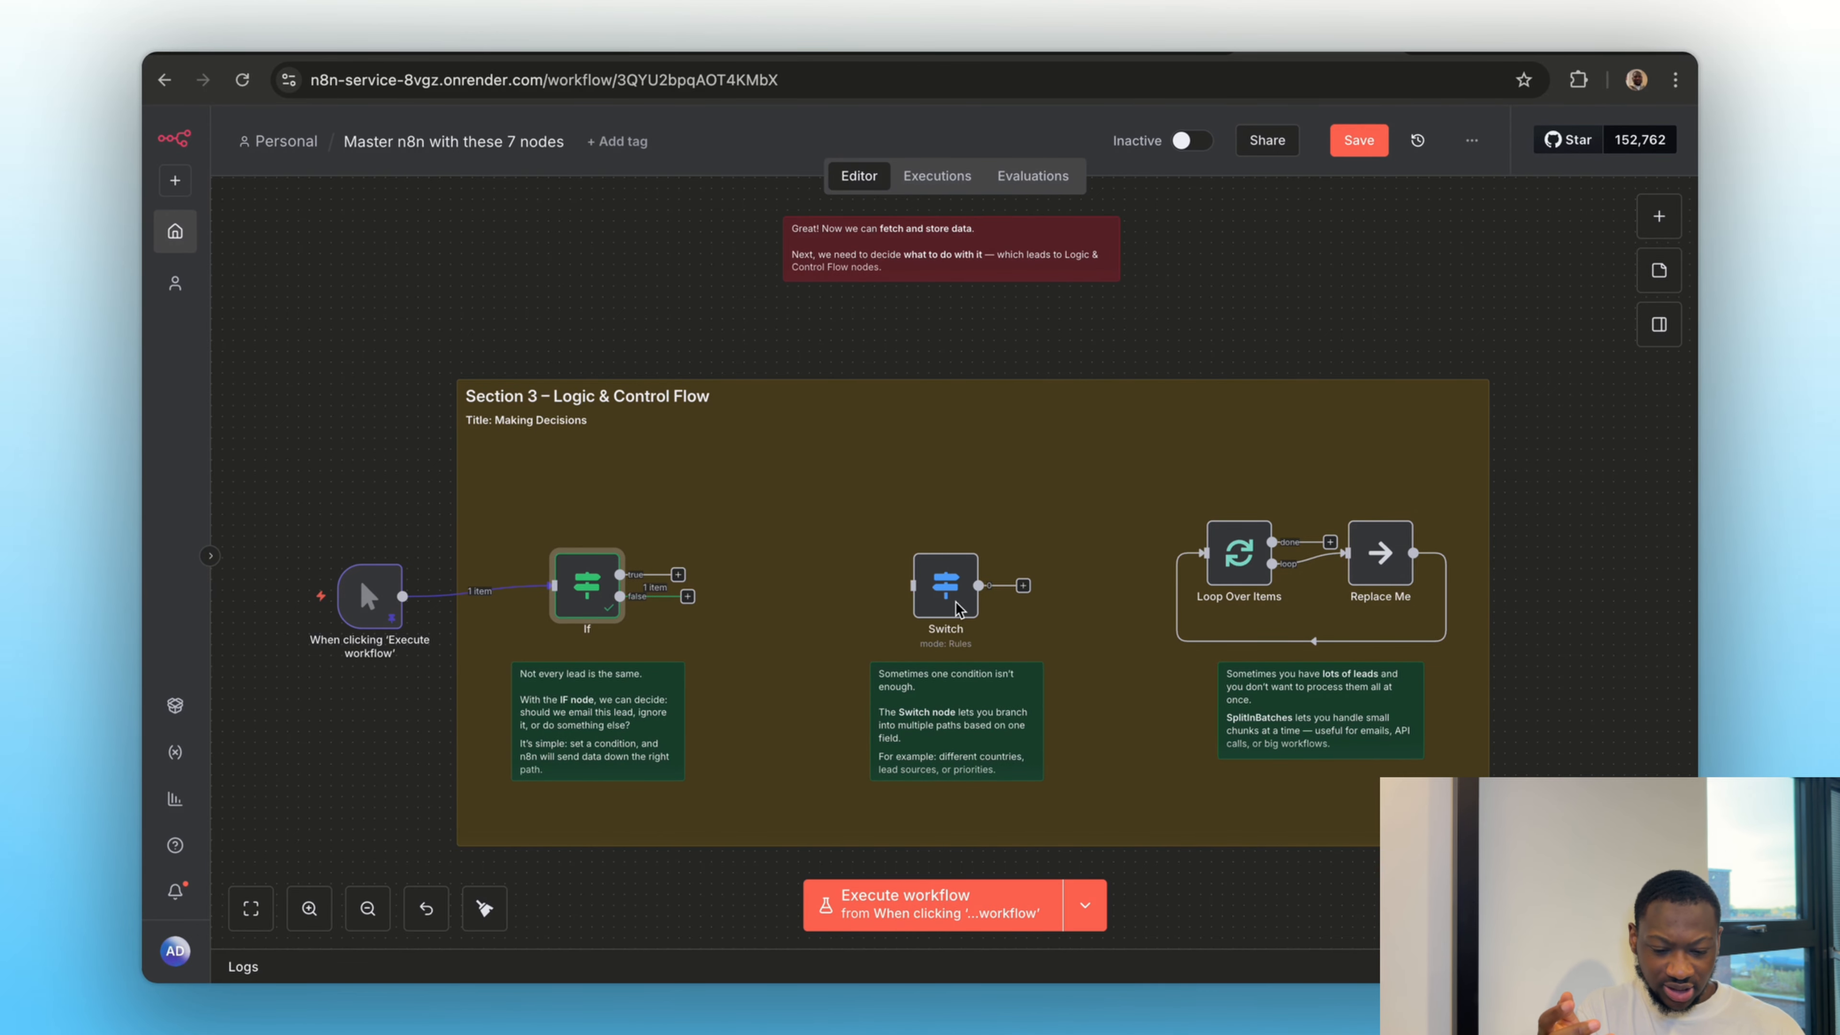
# Read the Switch node's note and compare it with the If node's condition and output branches
pyautogui.scroll(5, 831, 679)
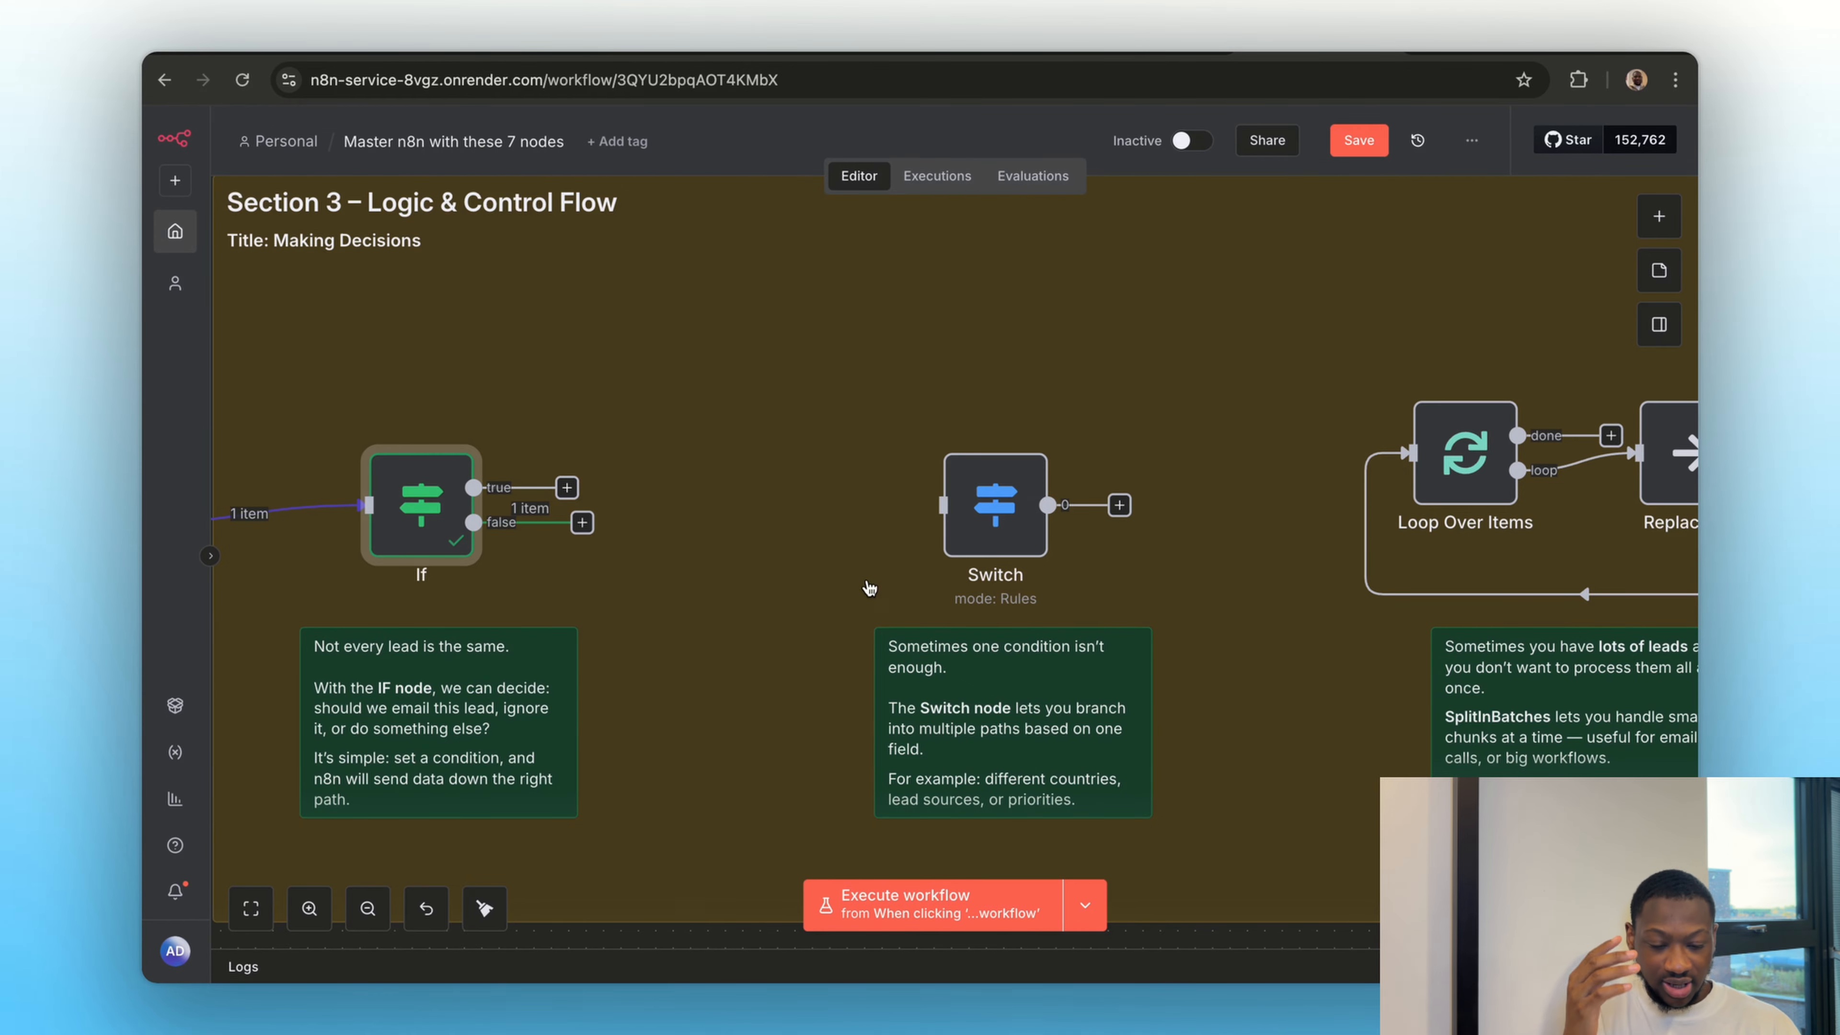
pyautogui.hscroll(-3, 793, 617)
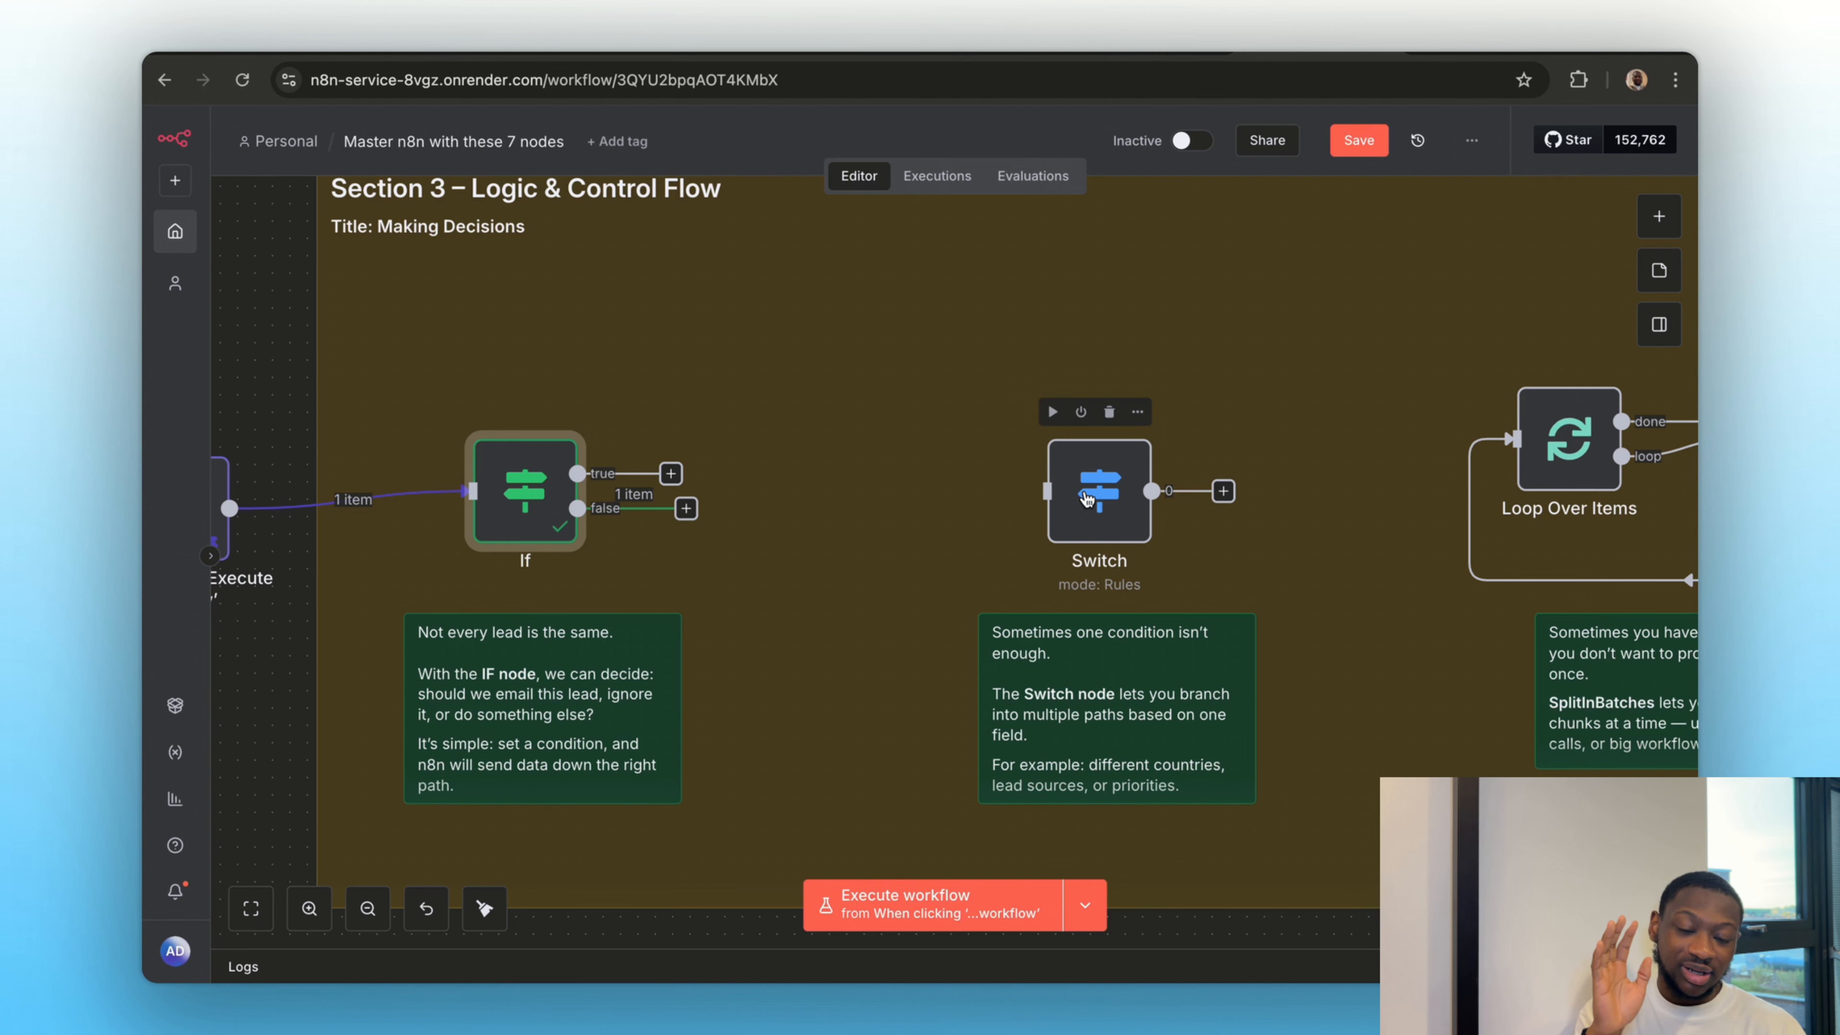
pyautogui.doubleClick(532, 500)
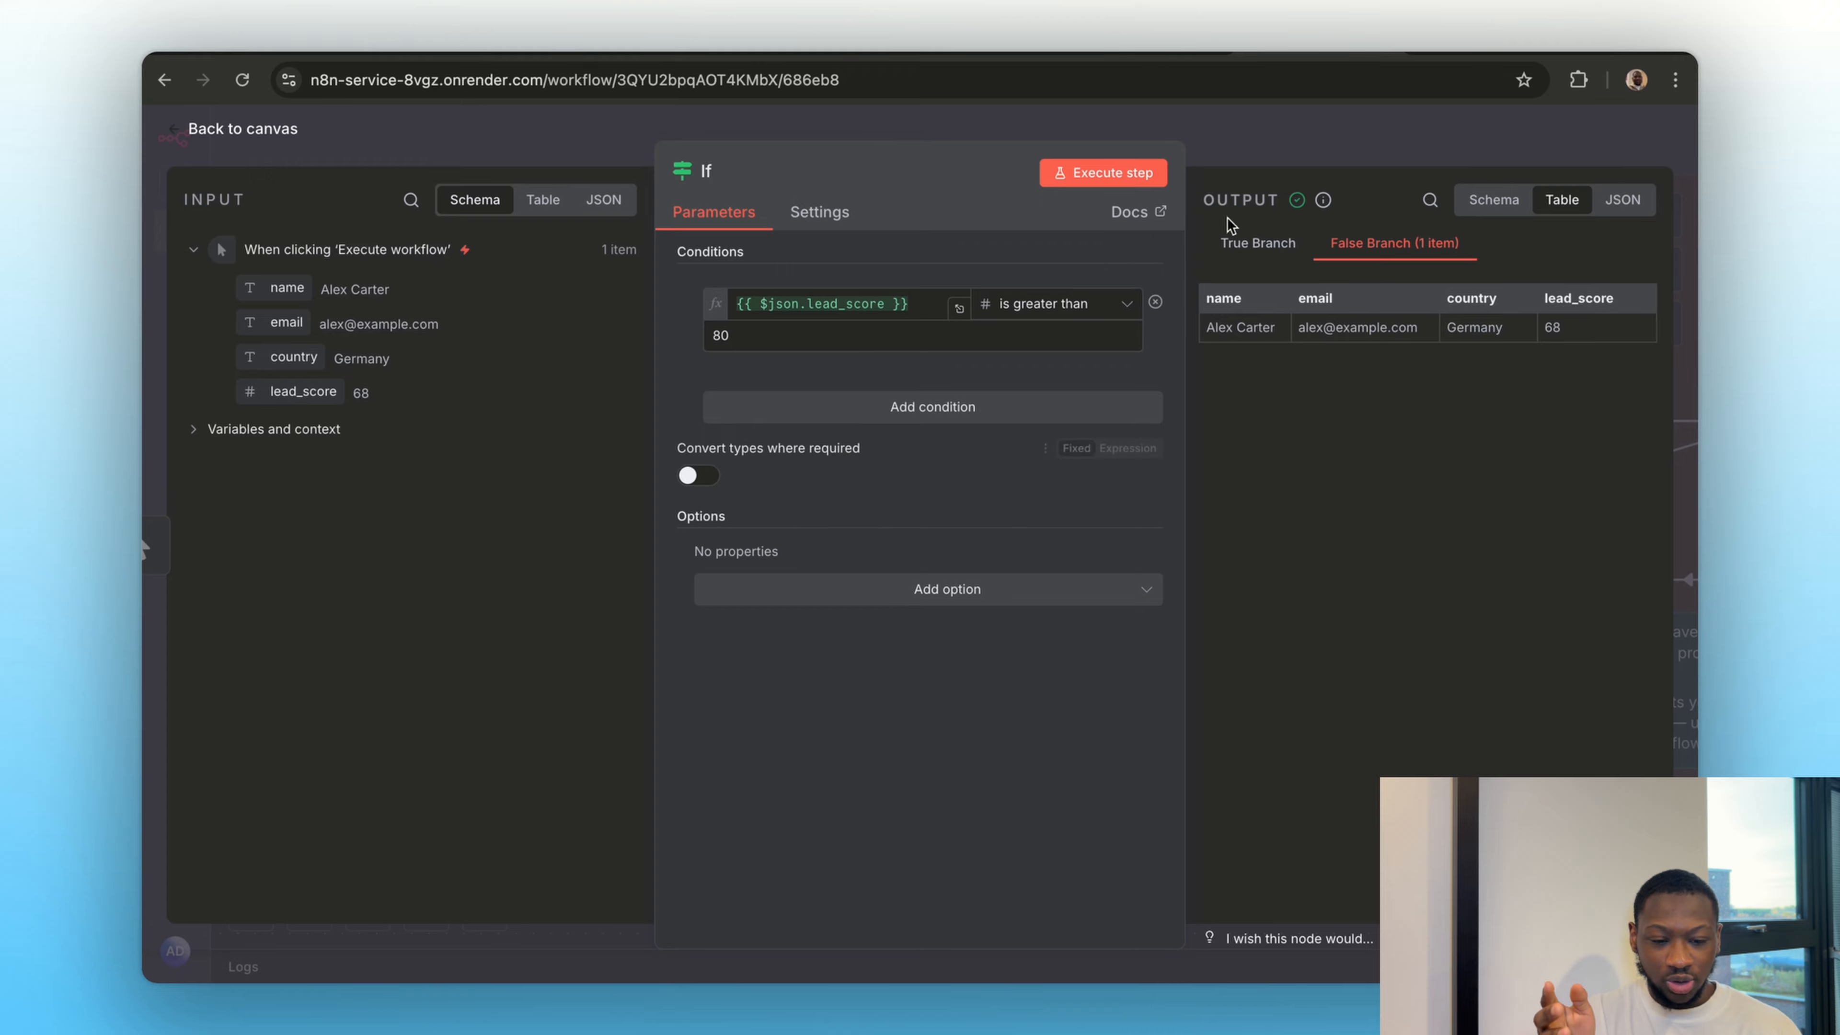
pyautogui.click(1242, 149)
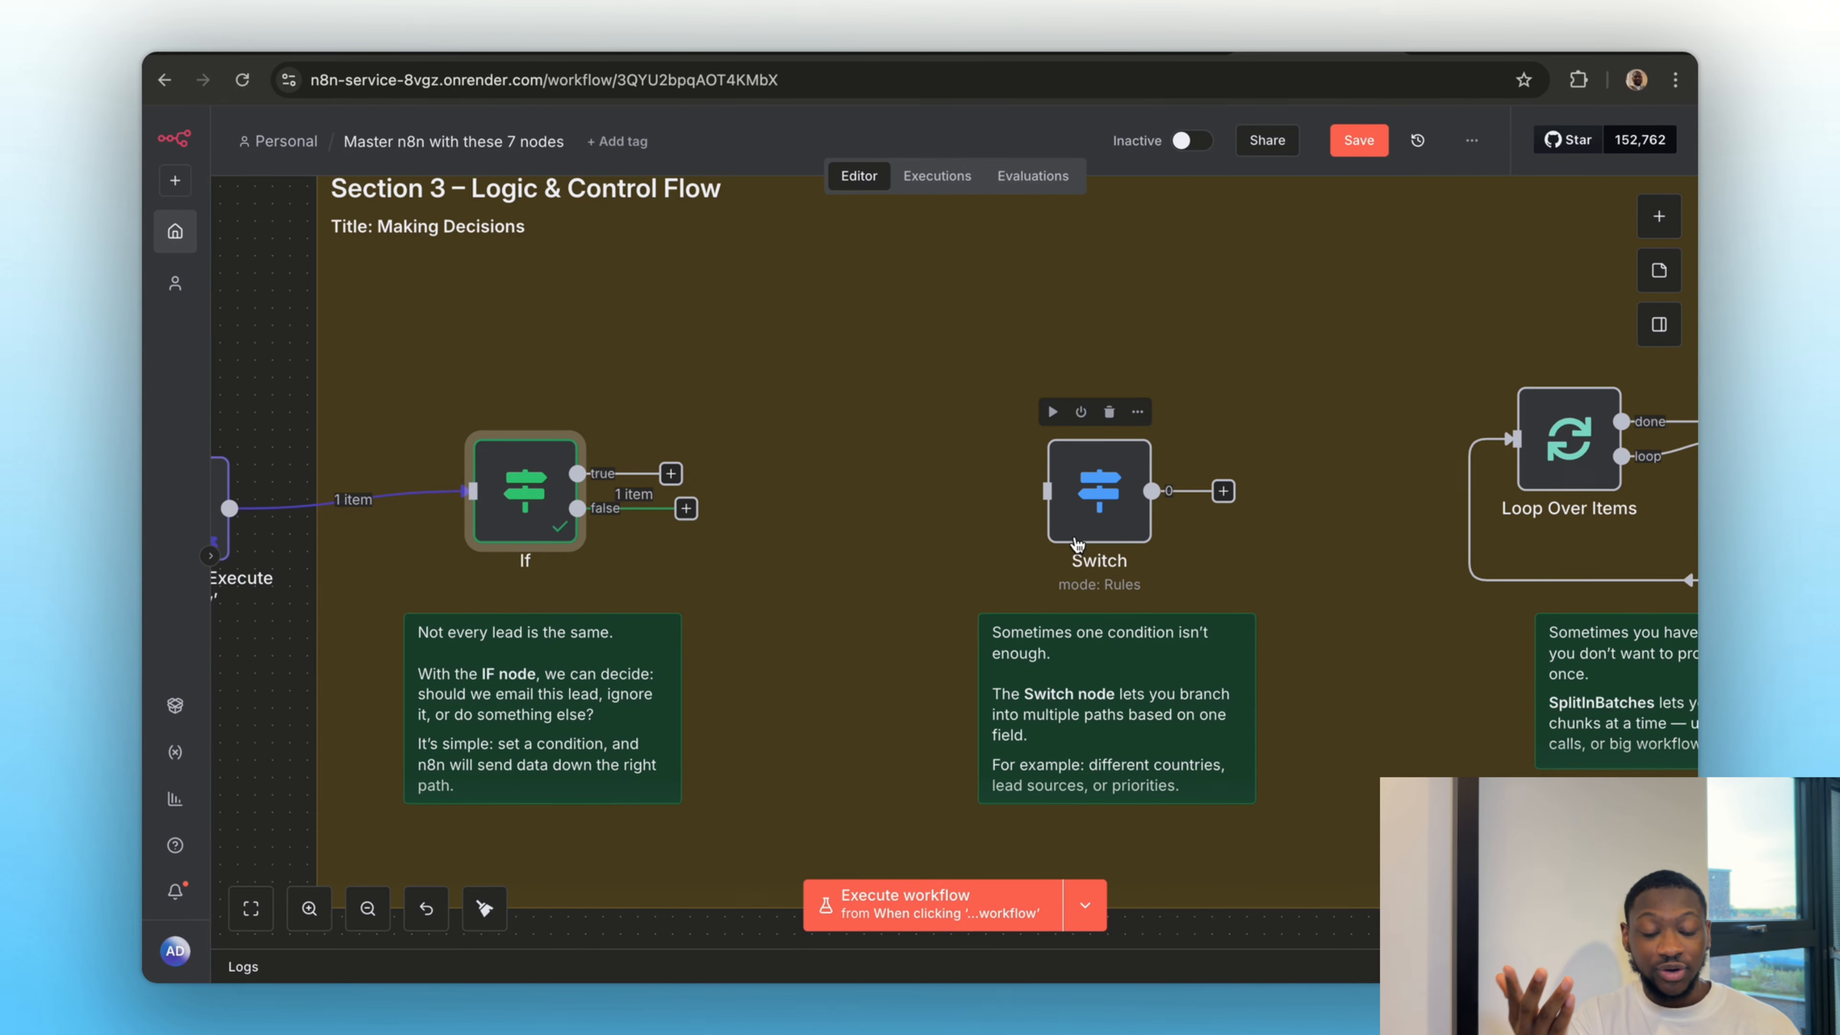
# Move the manual trigger between the If and Switch nodes, connect it to the Switch instead of the If, and open the Switch node
pyautogui.hscroll(-5, 621, 509)
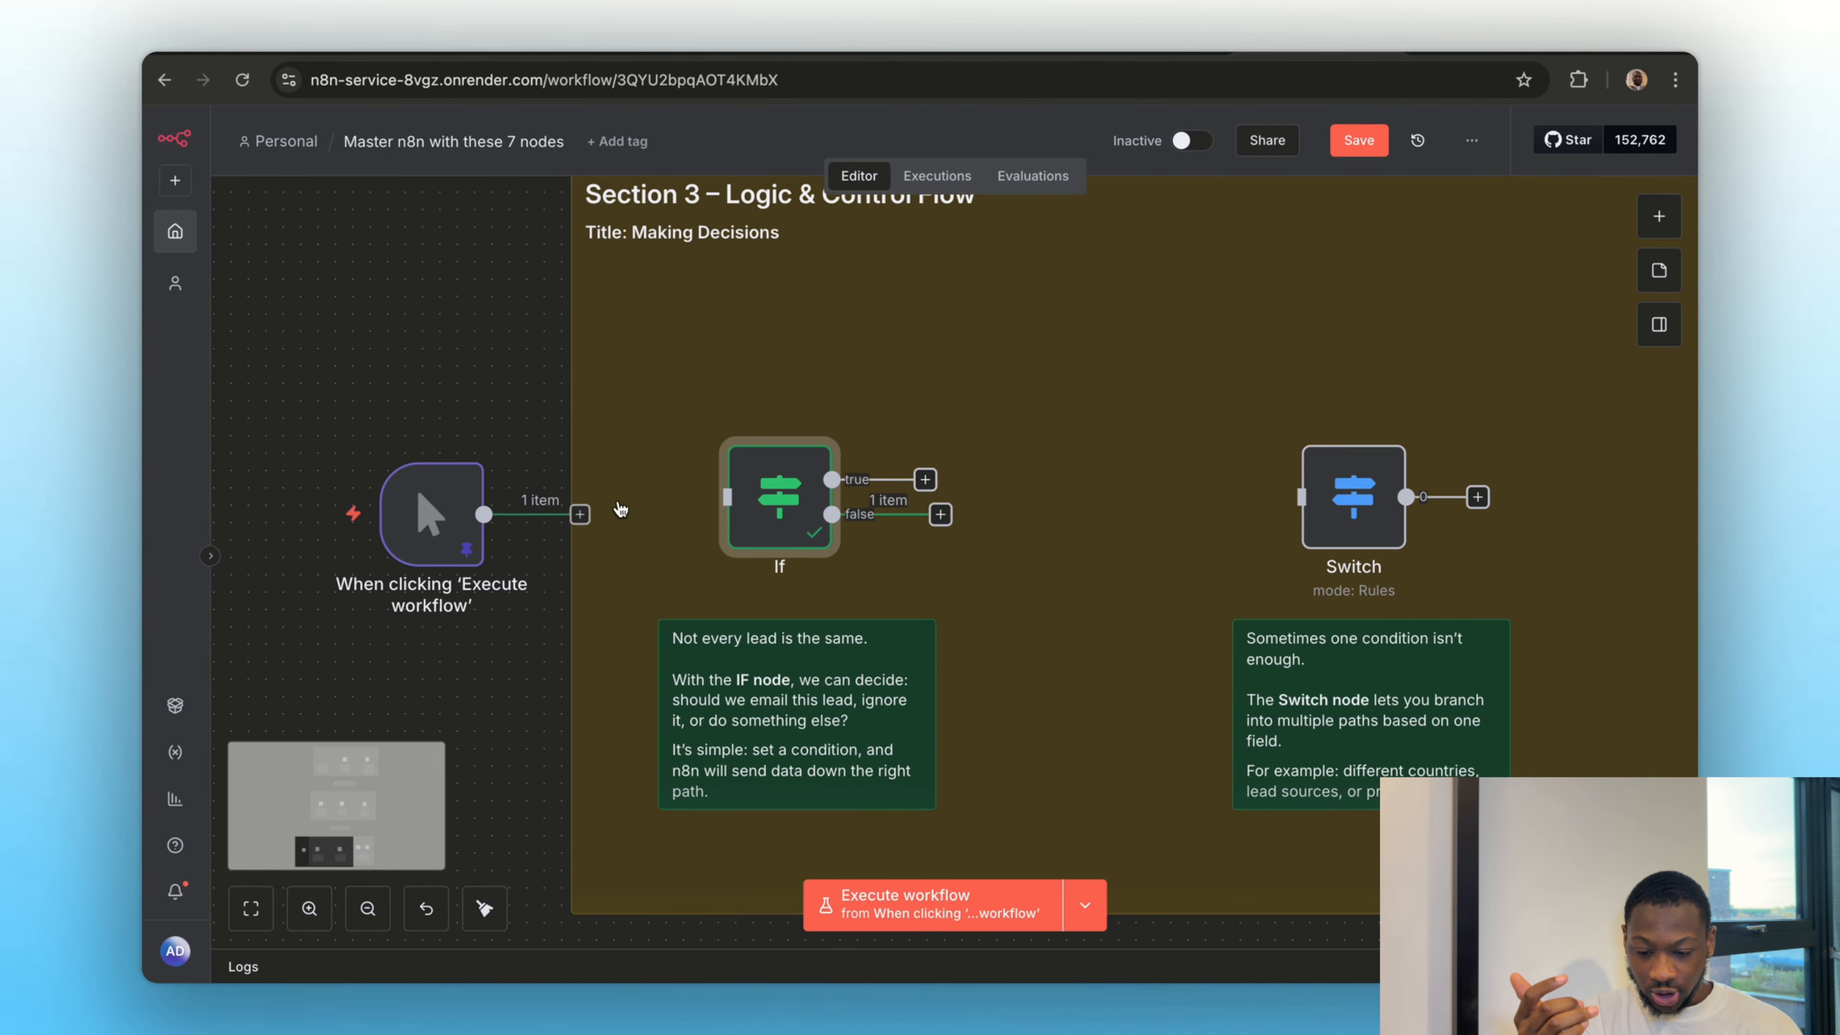
pyautogui.moveTo(431, 513); pyautogui.dragTo(1171, 502)
pyautogui.hscroll(2, 1016, 687)
pyautogui.hscroll(2, 1017, 687)
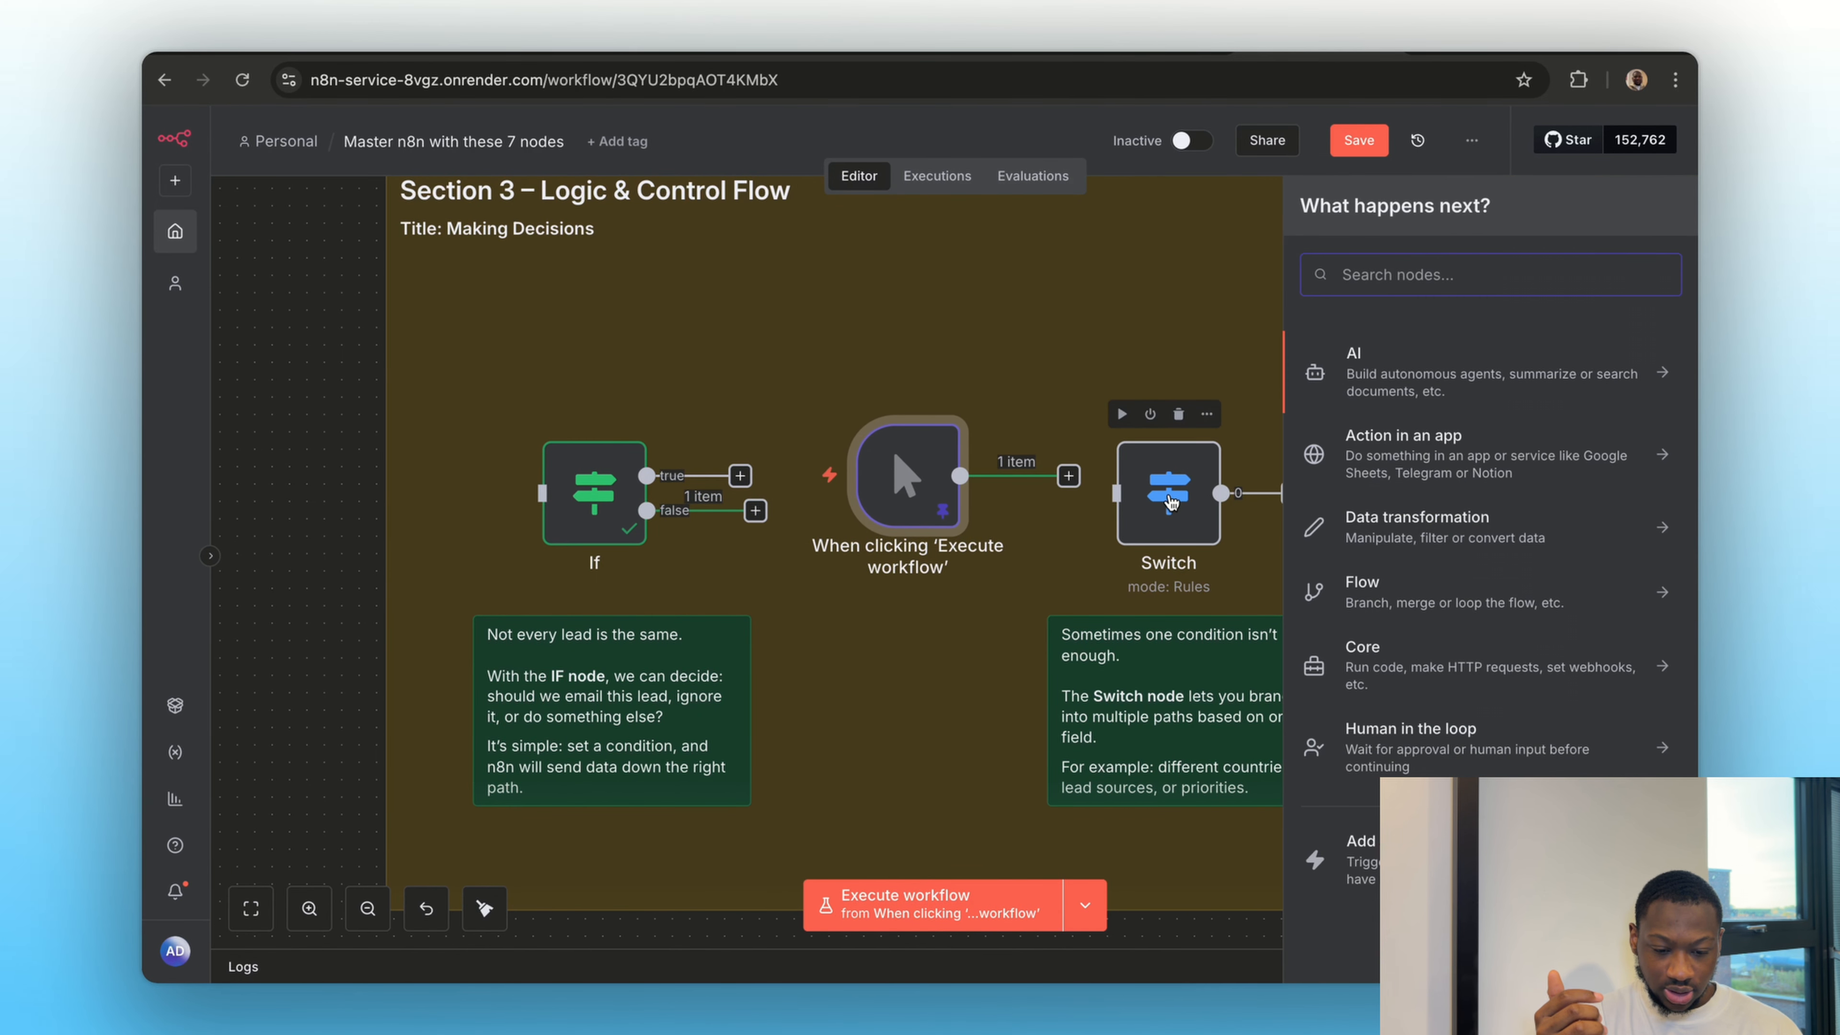
pyautogui.click(1063, 453)
pyautogui.moveTo(1069, 479); pyautogui.dragTo(1140, 515)
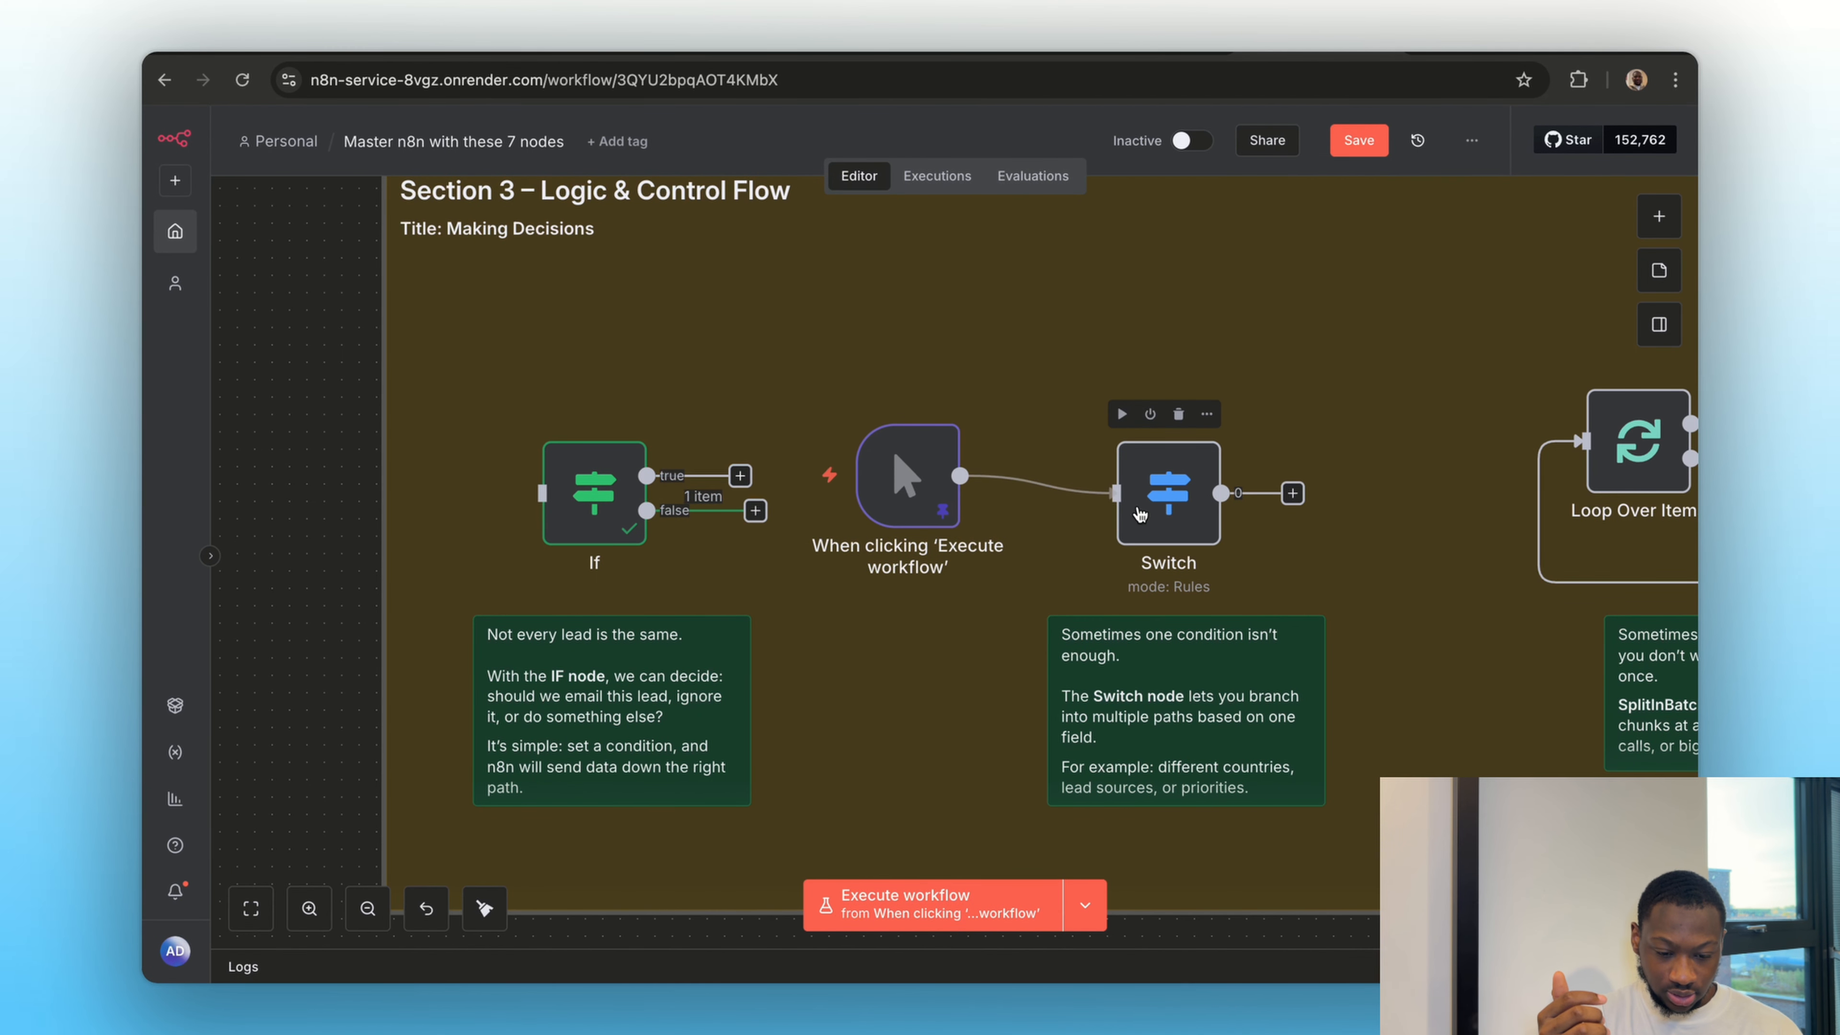
pyautogui.doubleClick(1172, 507)
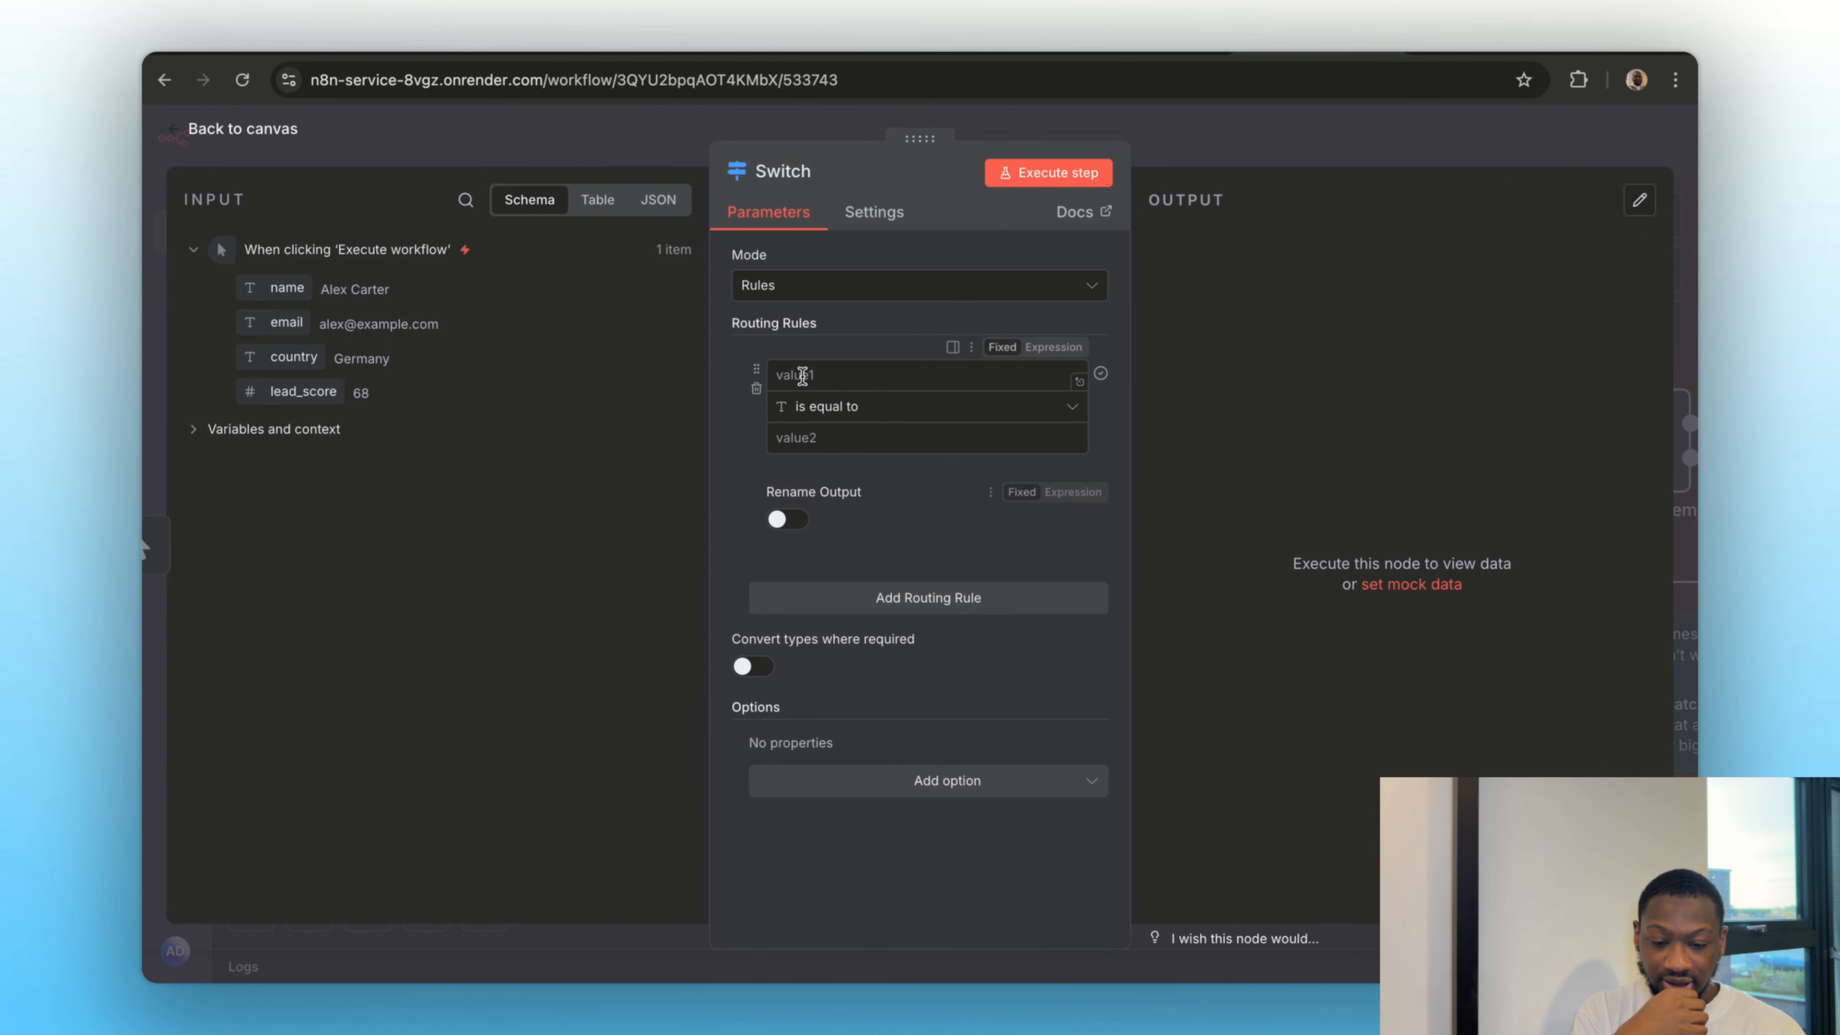
pyautogui.moveTo(286, 356); pyautogui.dragTo(790, 376)
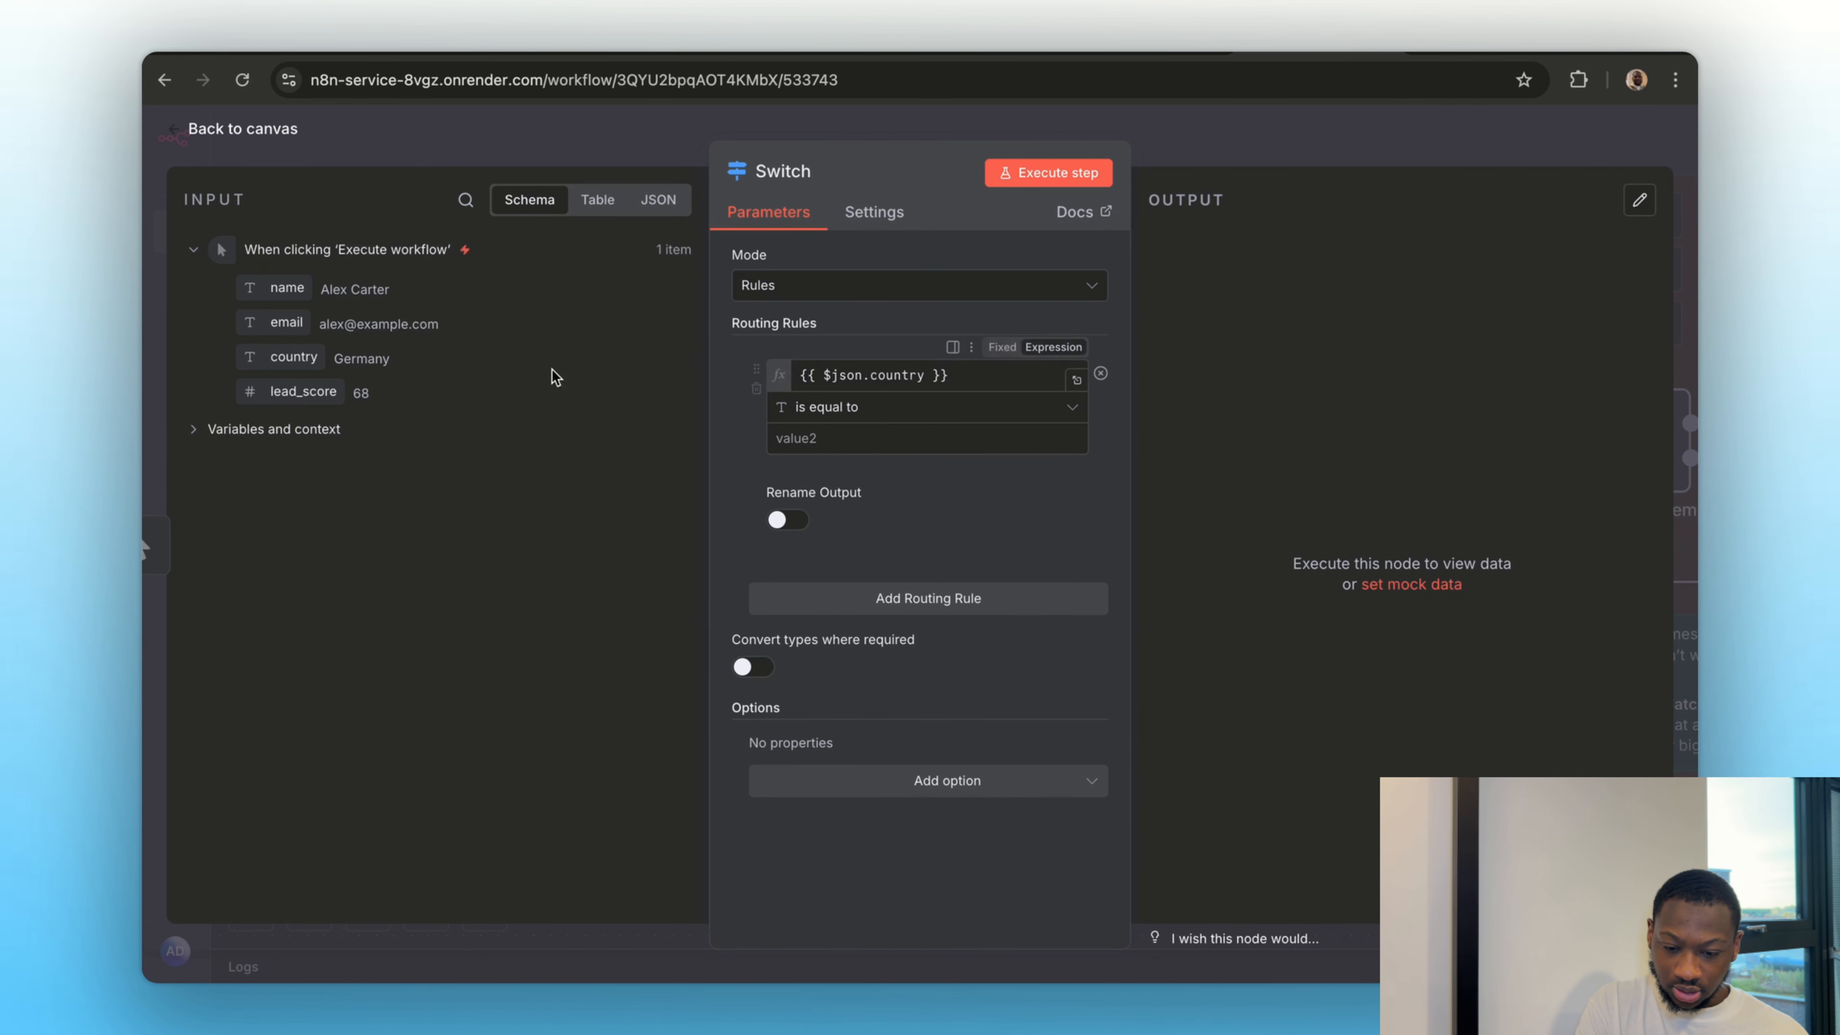
pyautogui.tripleClick(946, 368)
pyautogui.press('BackSpace')
pyautogui.click(899, 351)
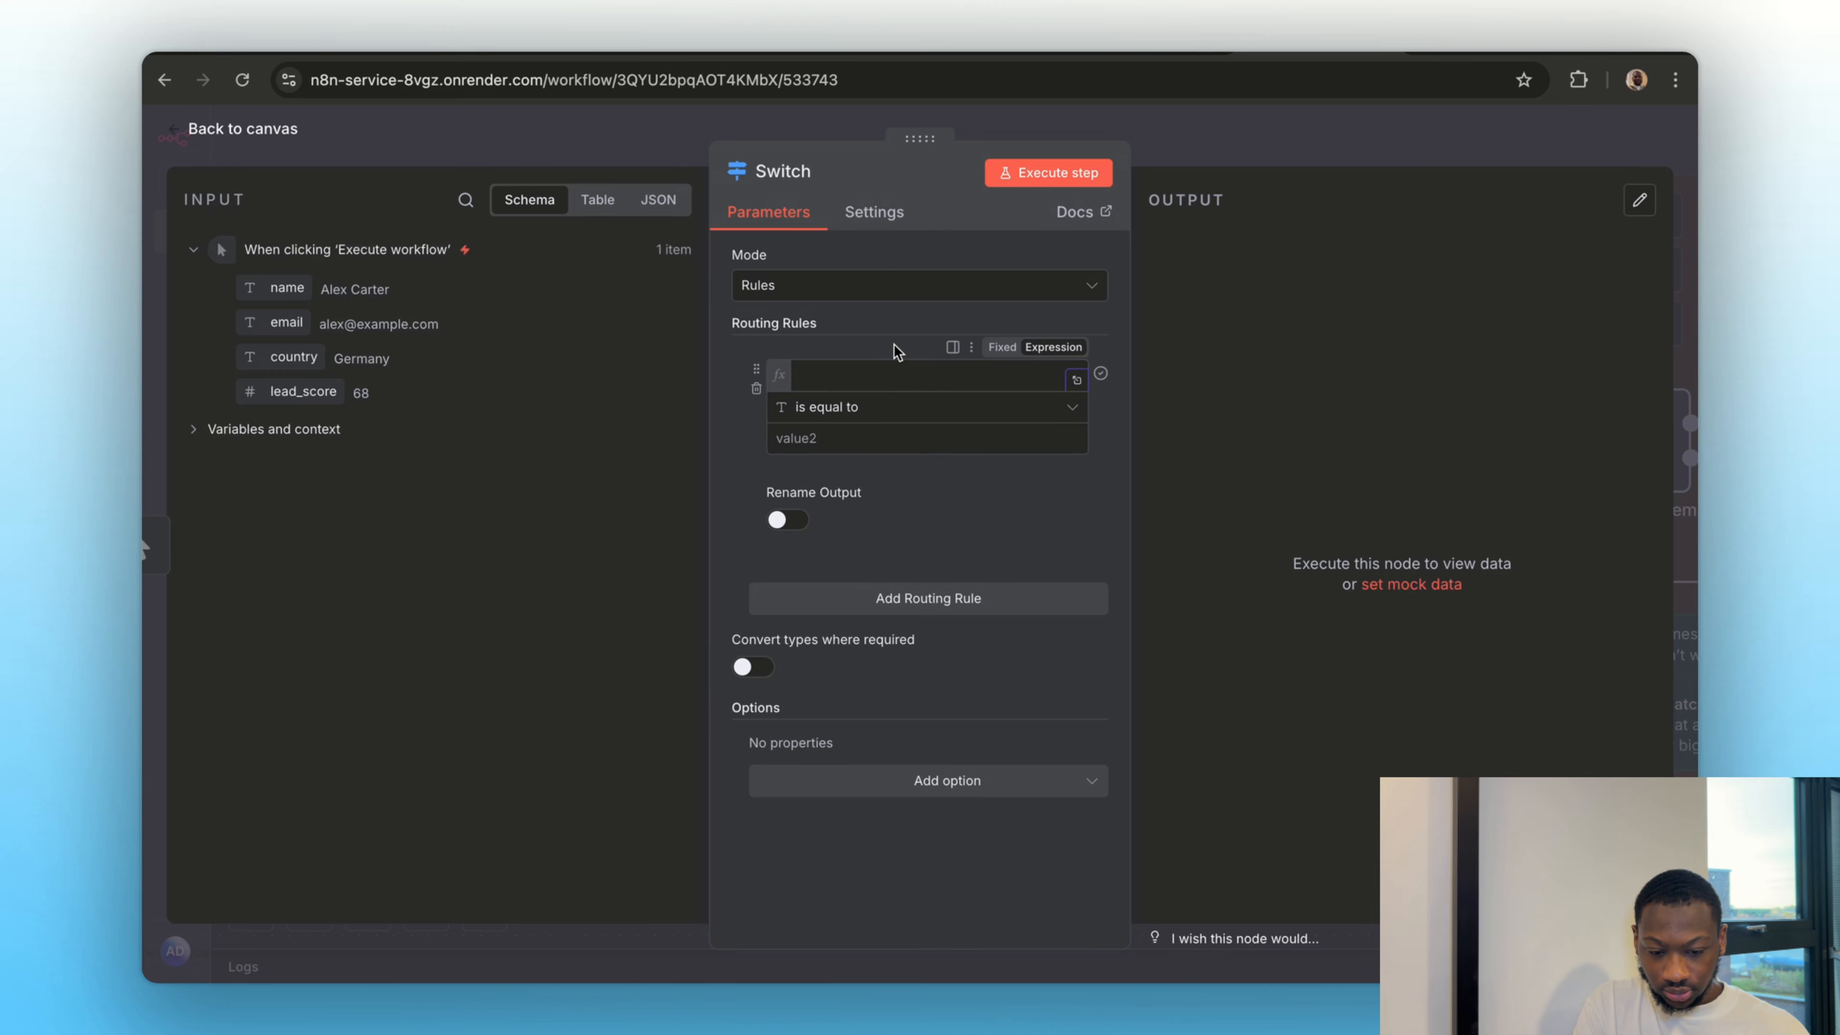
# Set the Switch node's first routing rule to check that the input's country field is equal to Germany
pyautogui.click(1002, 348)
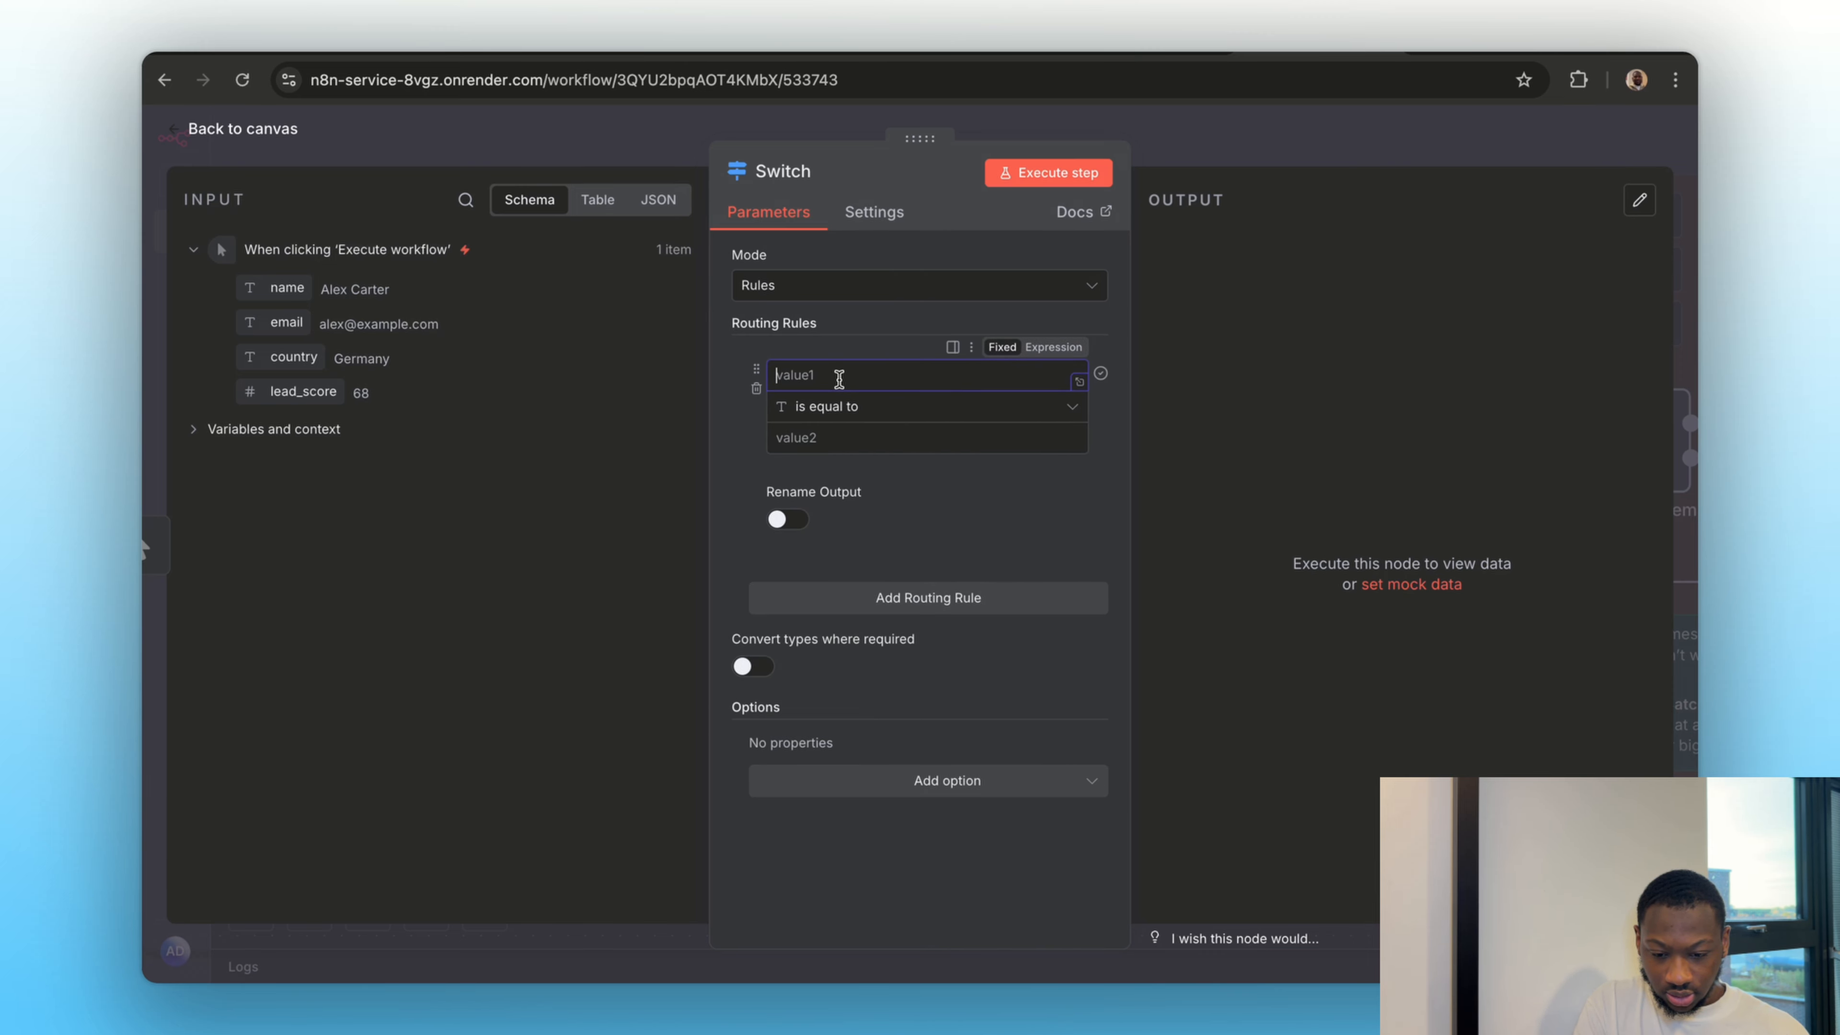
pyautogui.press('capslock')
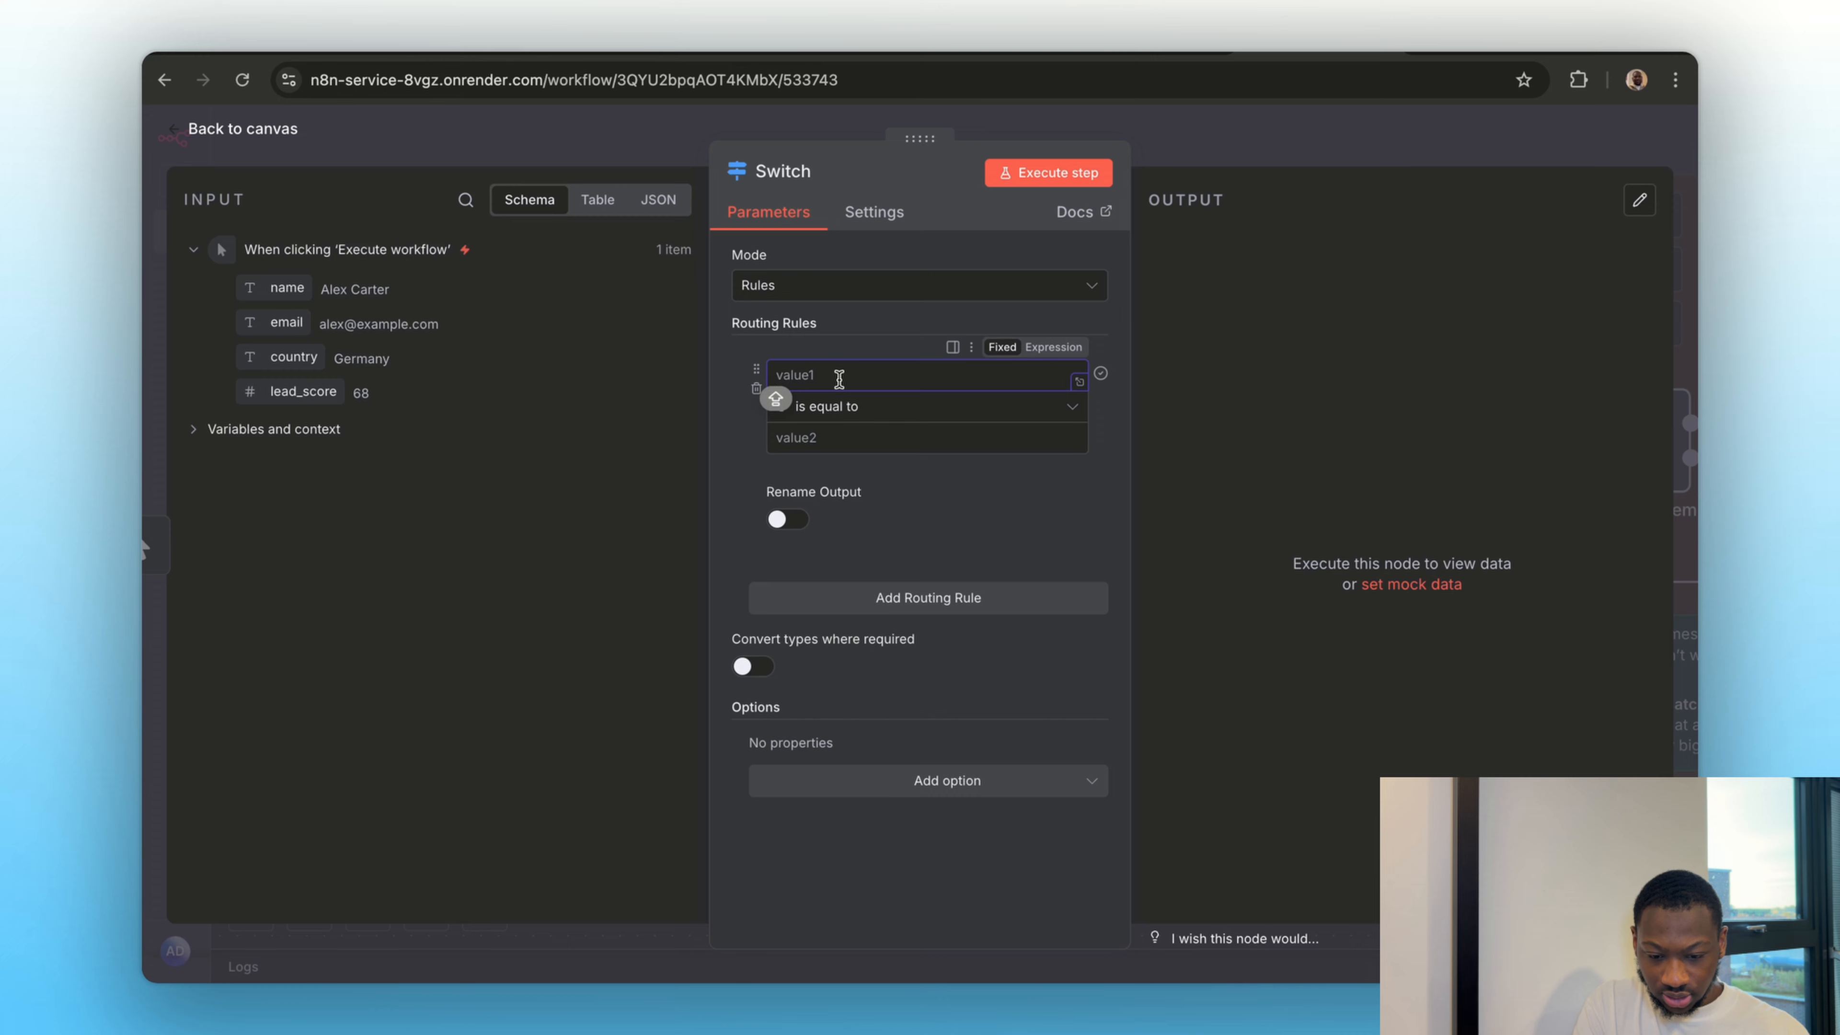
pyautogui.moveTo(293, 356); pyautogui.dragTo(833, 375)
pyautogui.click(819, 435)
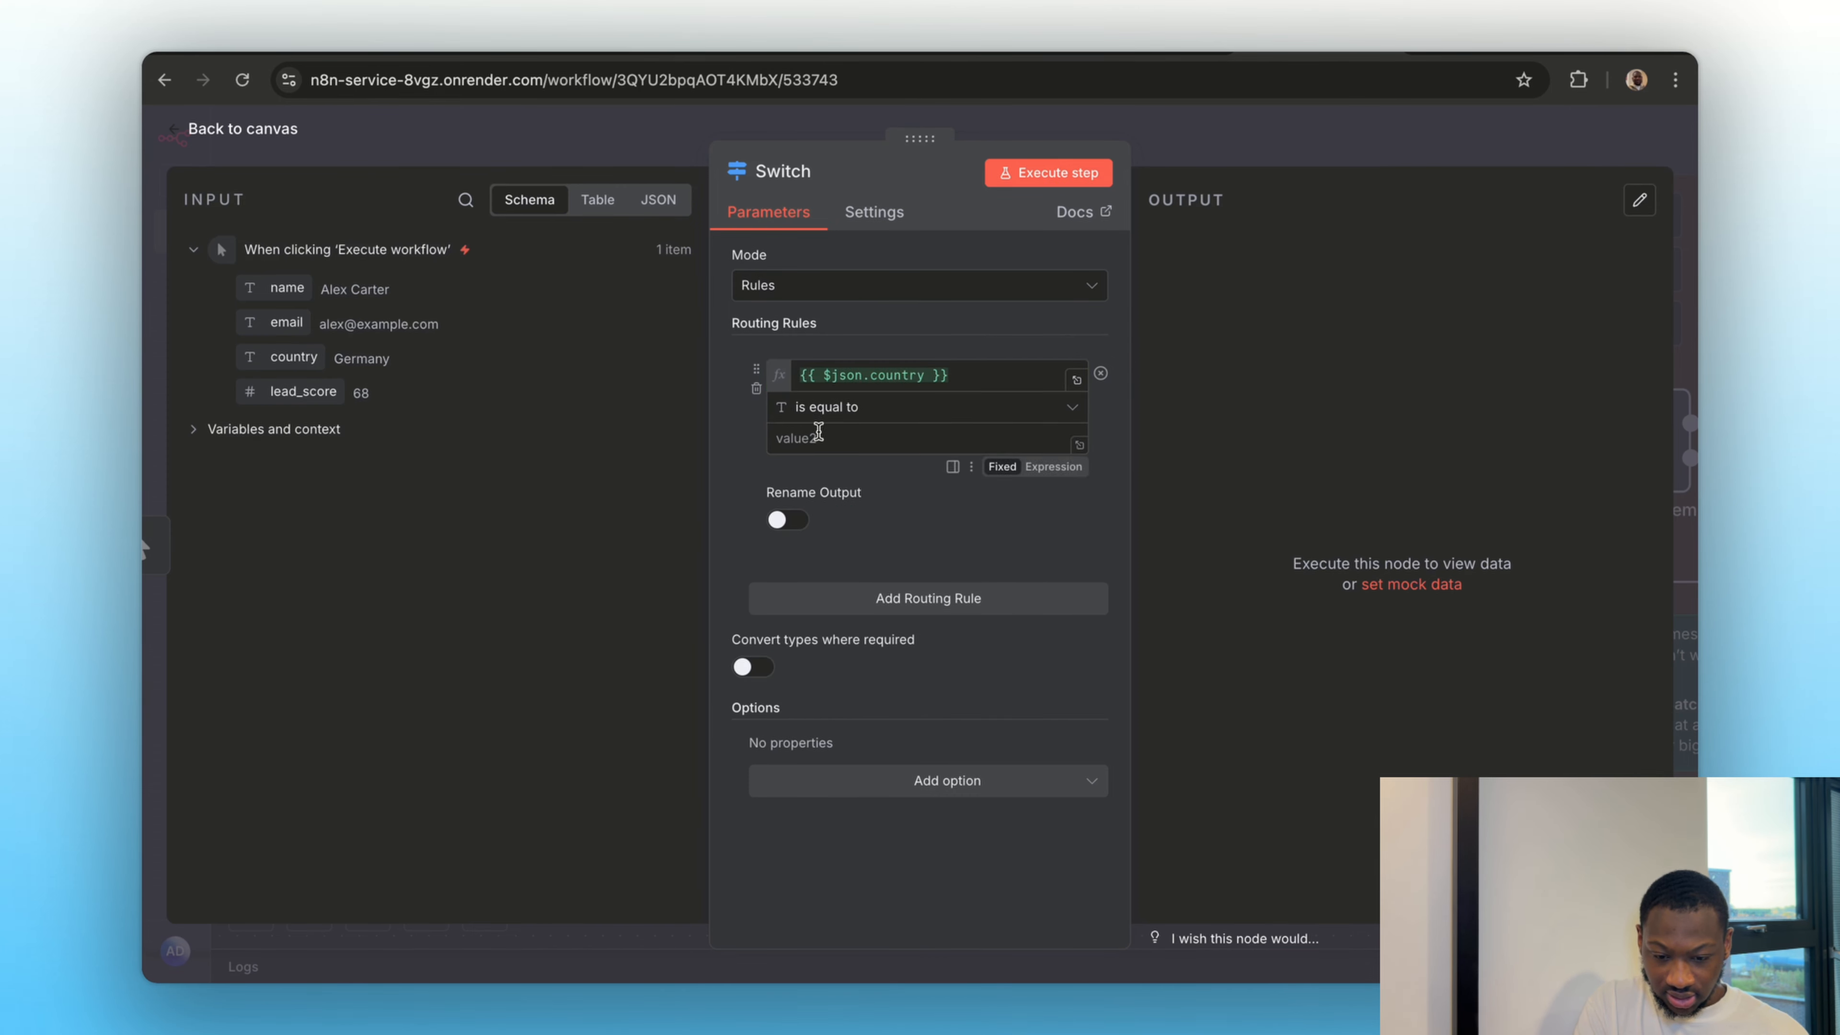
pyautogui.press('capslock')
pyautogui.write('g')
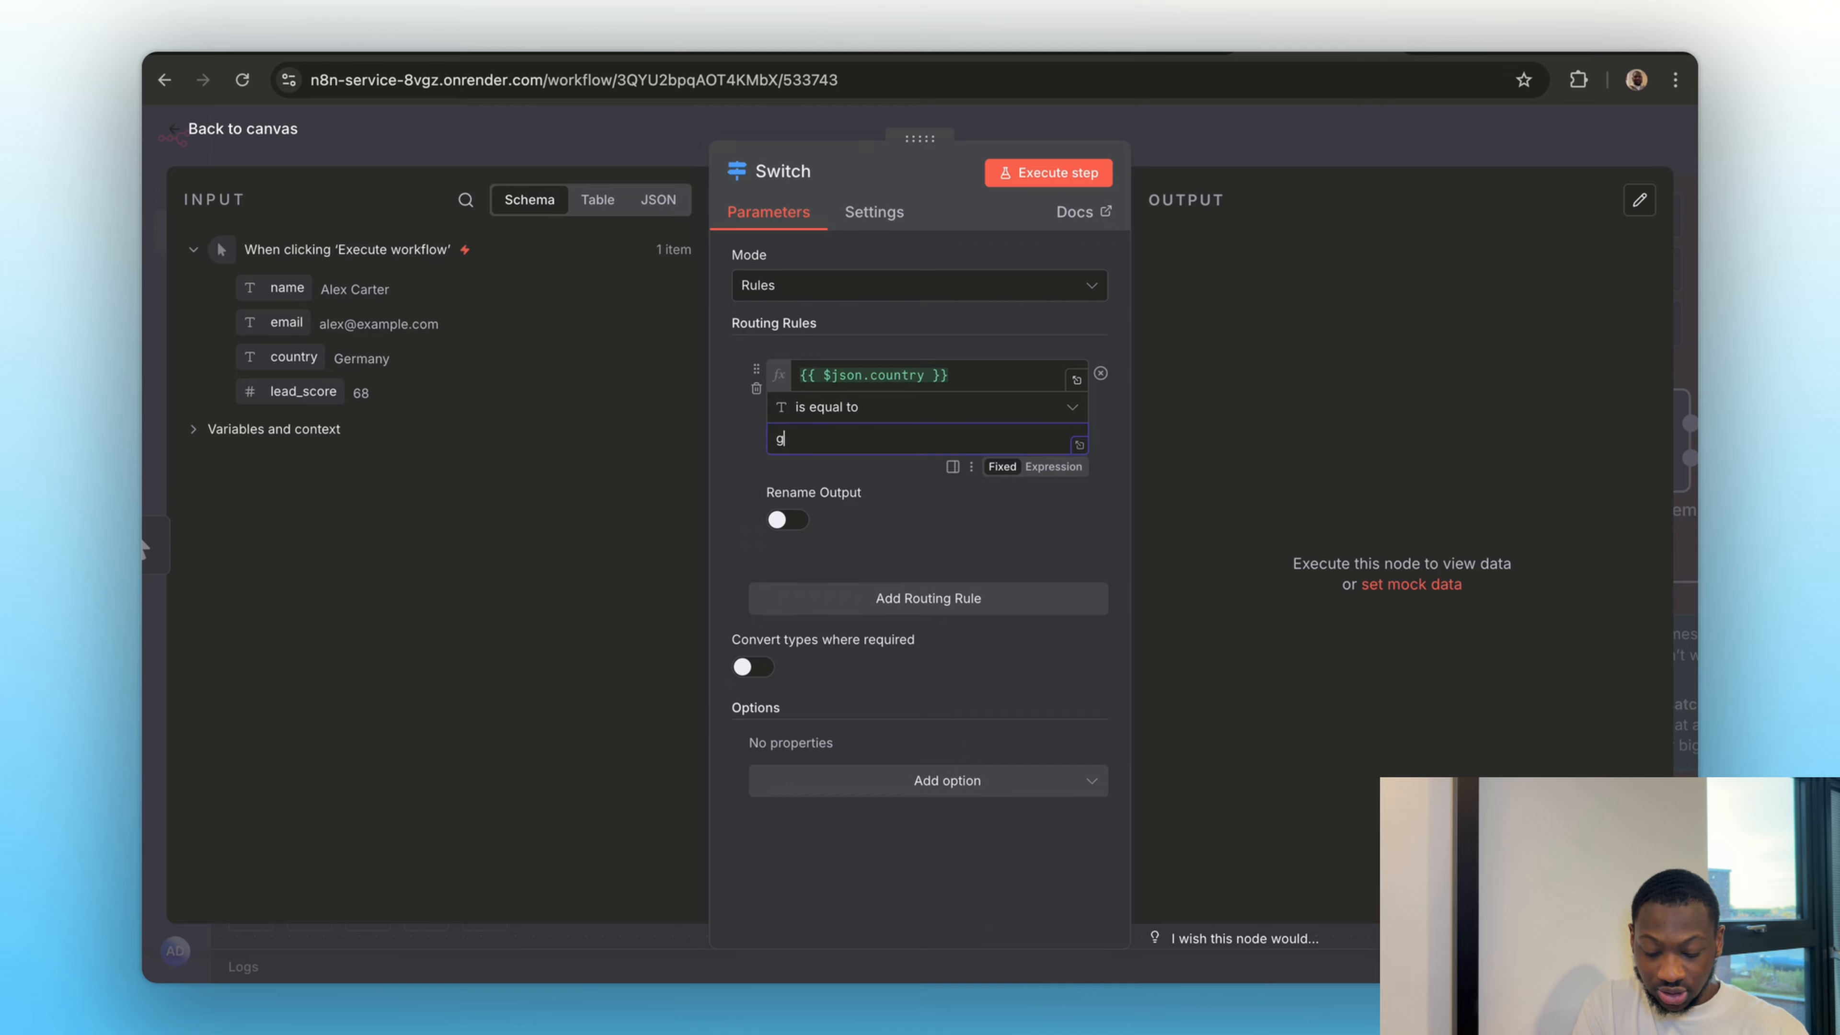
pyautogui.write('e')
pyautogui.press('BackSpace')
pyautogui.press('BackSpace')
pyautogui.press('capslock')
pyautogui.write('G')
pyautogui.press('capslock')
pyautogui.write('ermany')
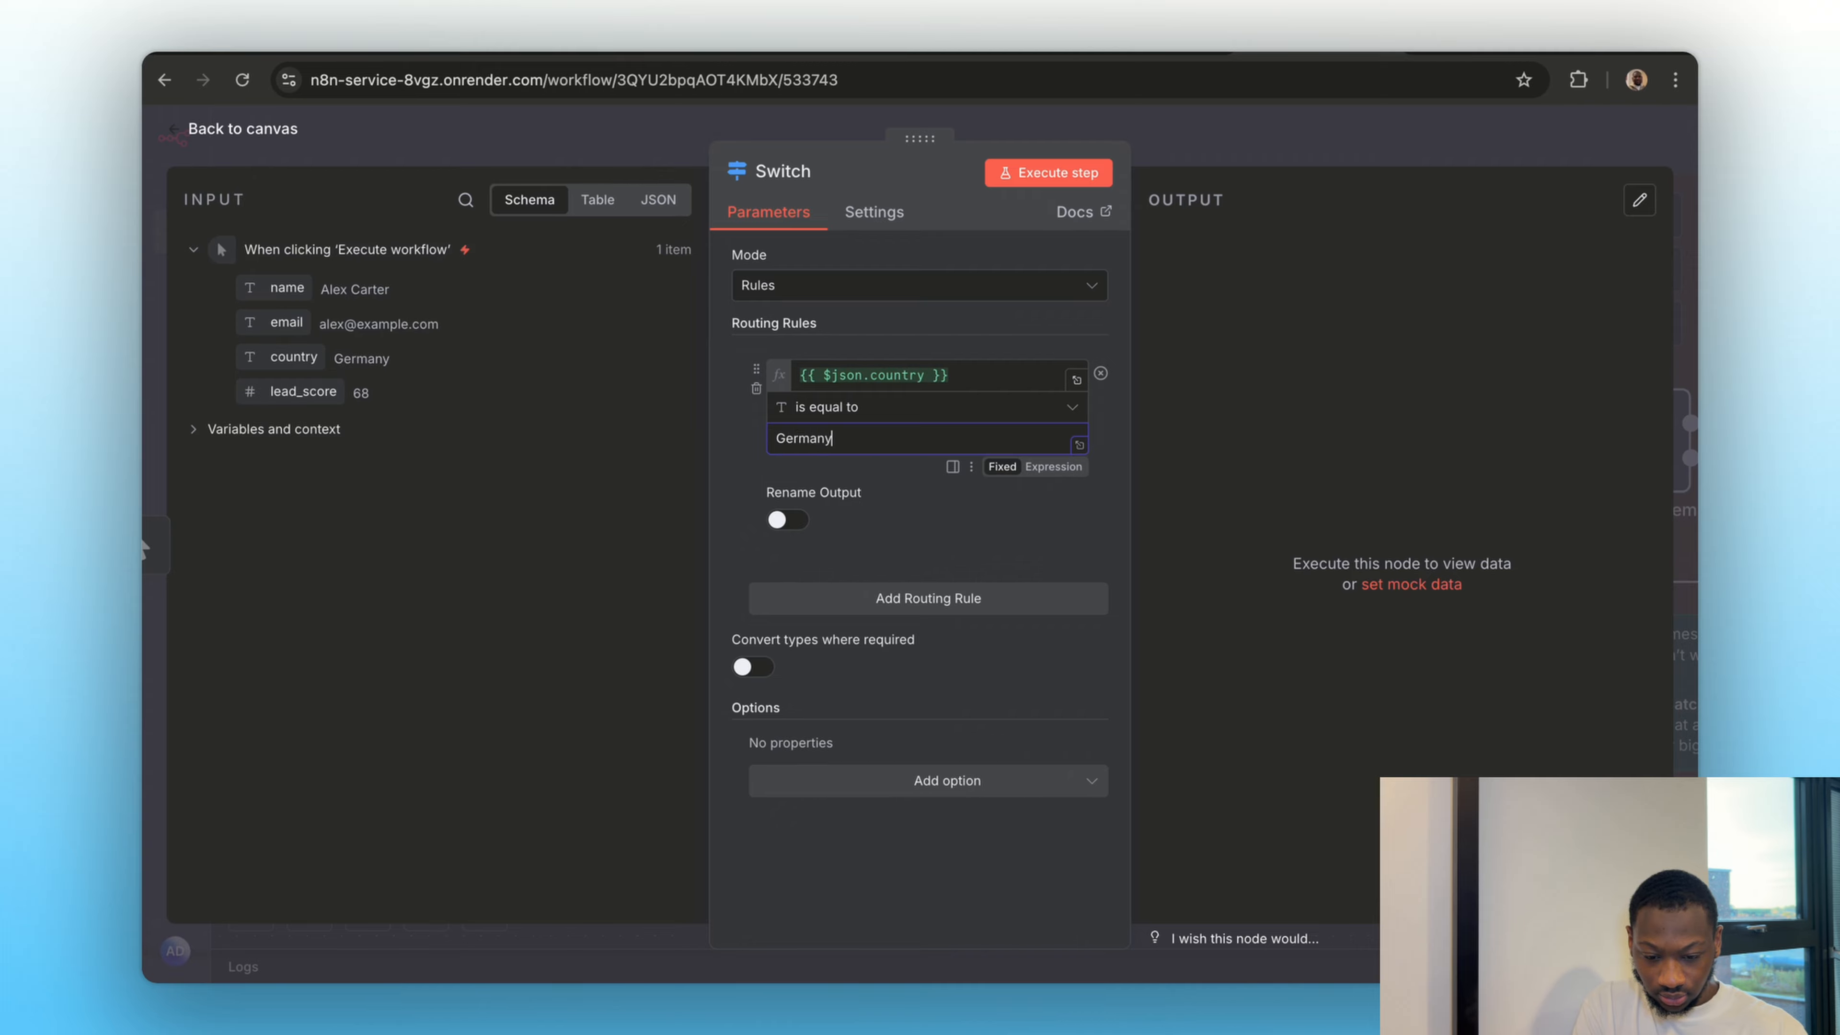
# Enable output renaming for the Germany rule and name its output "Lead is From Germany"
pyautogui.click(783, 521)
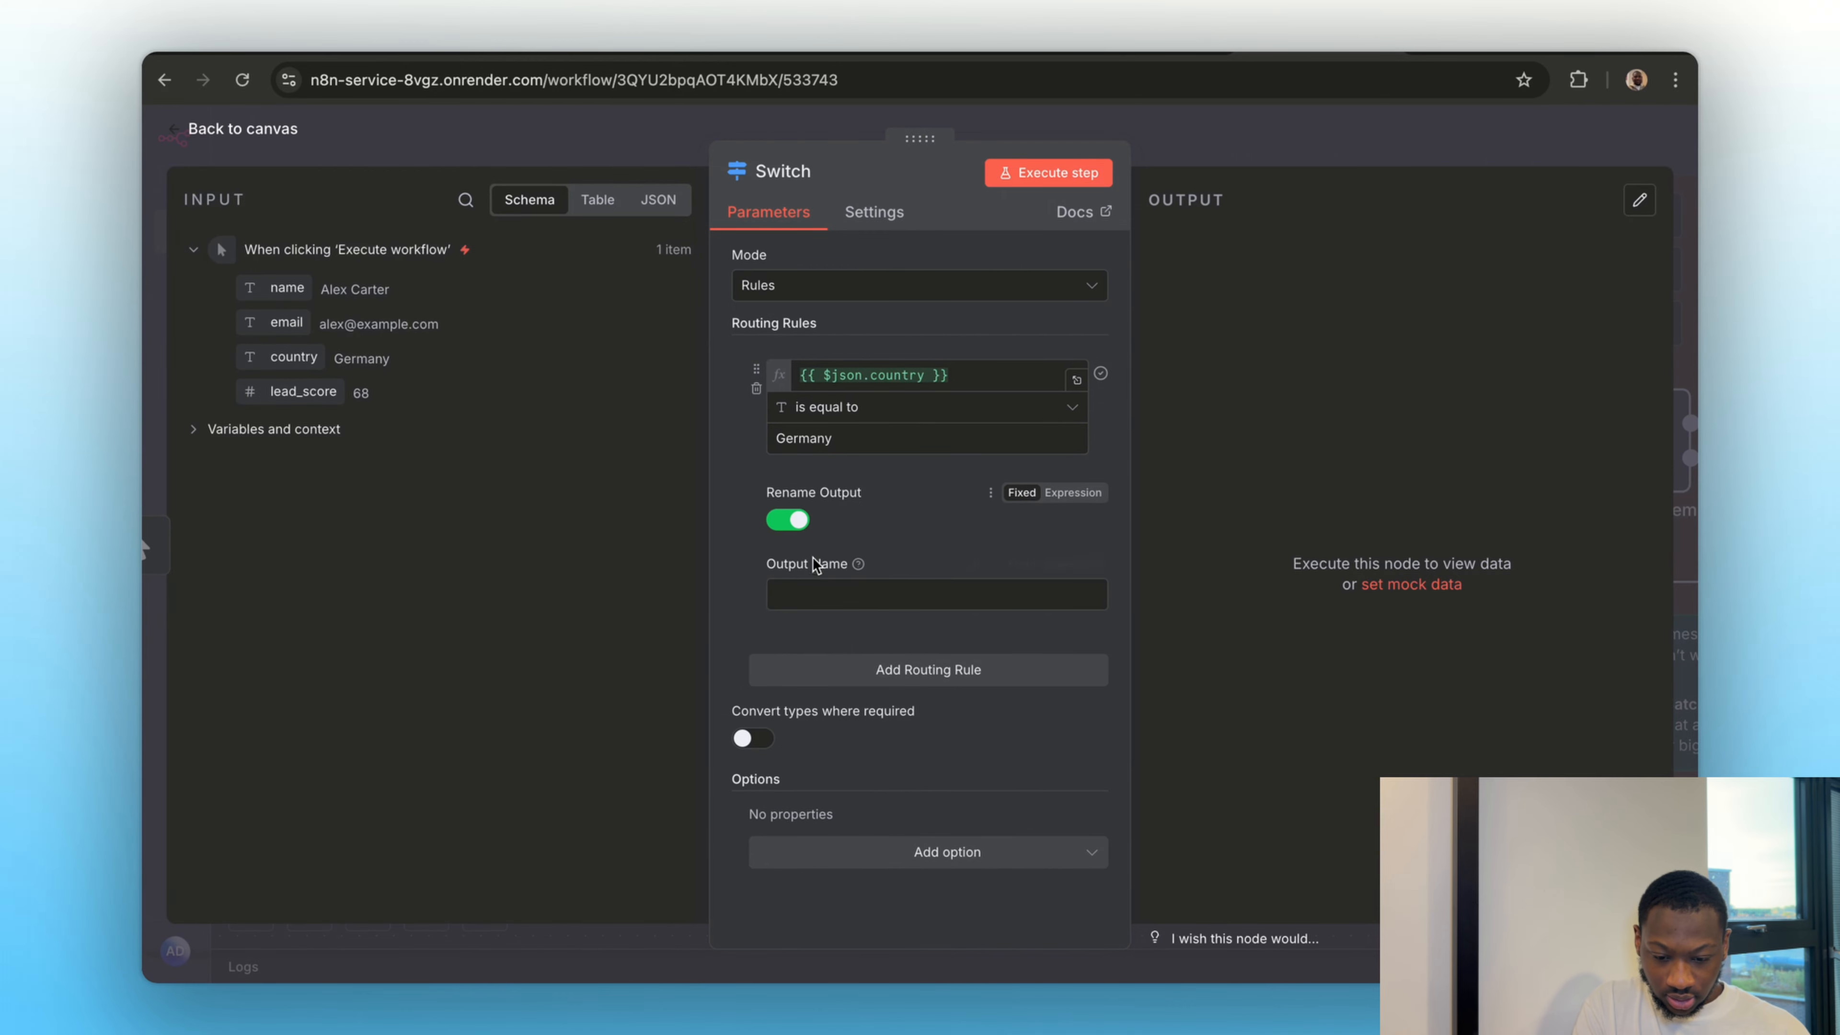
pyautogui.click(811, 588)
pyautogui.write('Lead is From Germany')
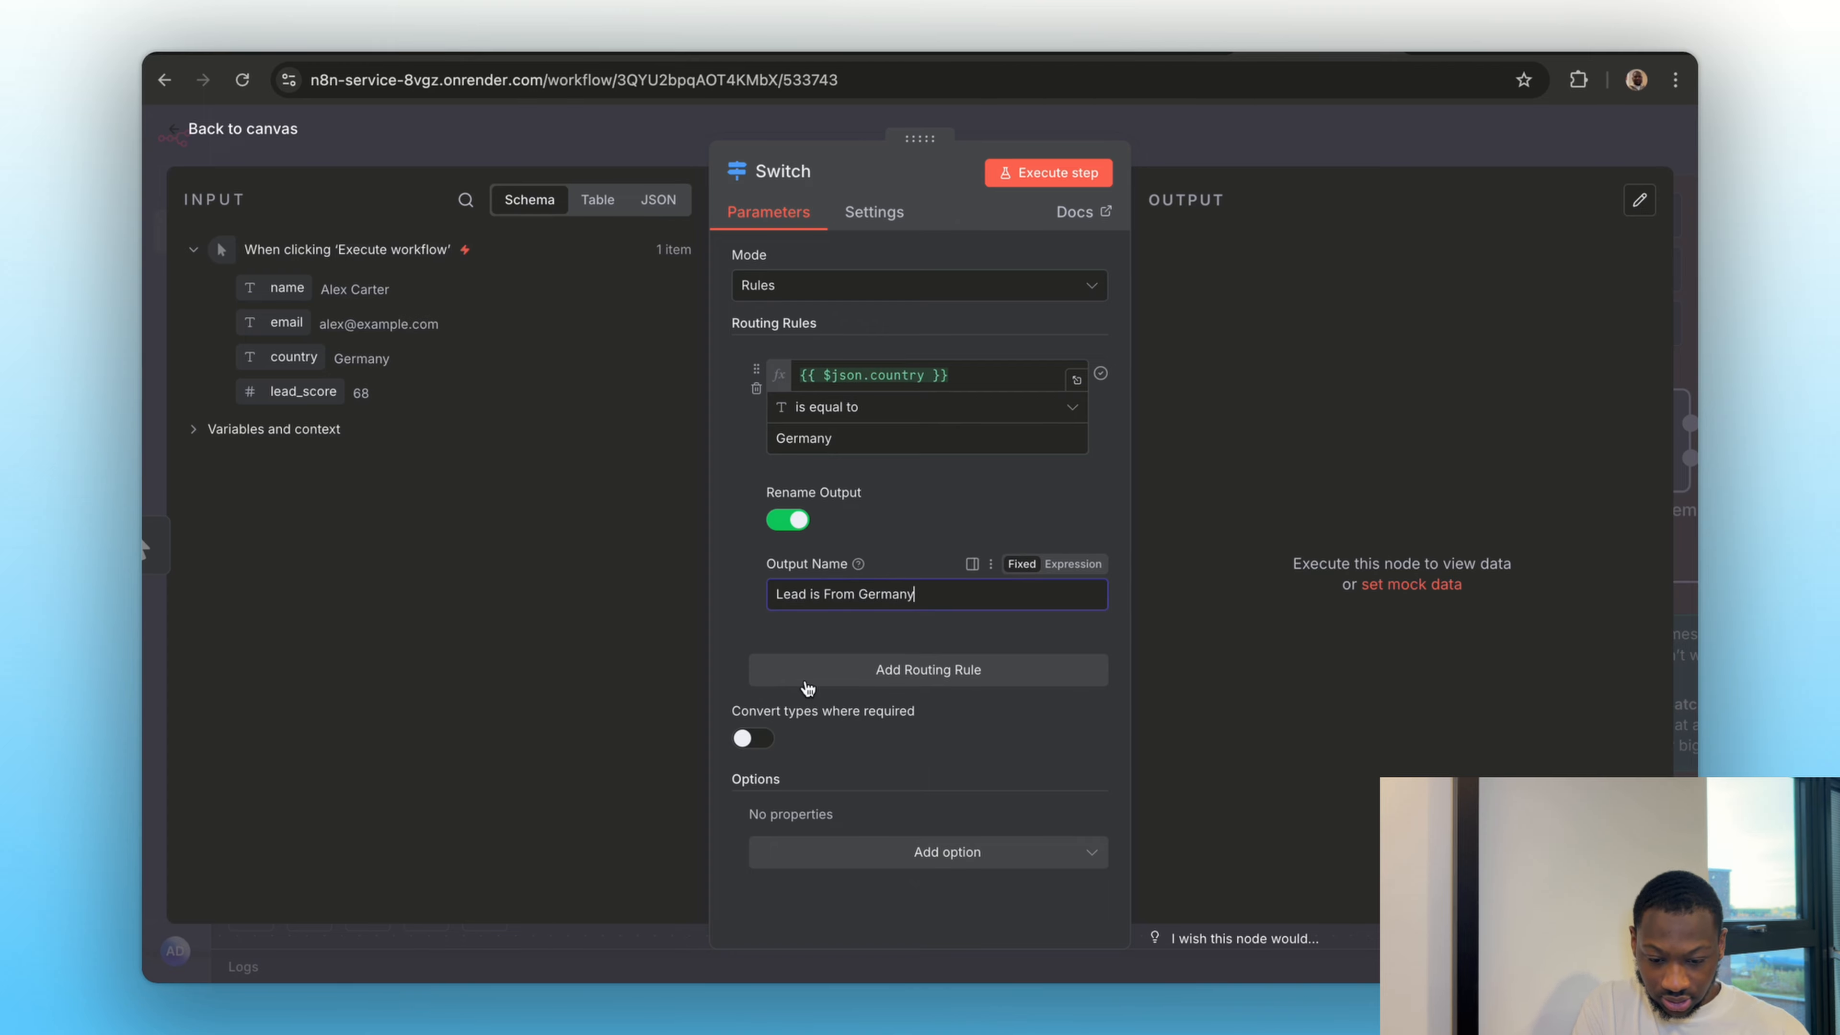
# Add a second routing rule that checks whether the input's country field is equal to United Kingdom
pyautogui.click(875, 674)
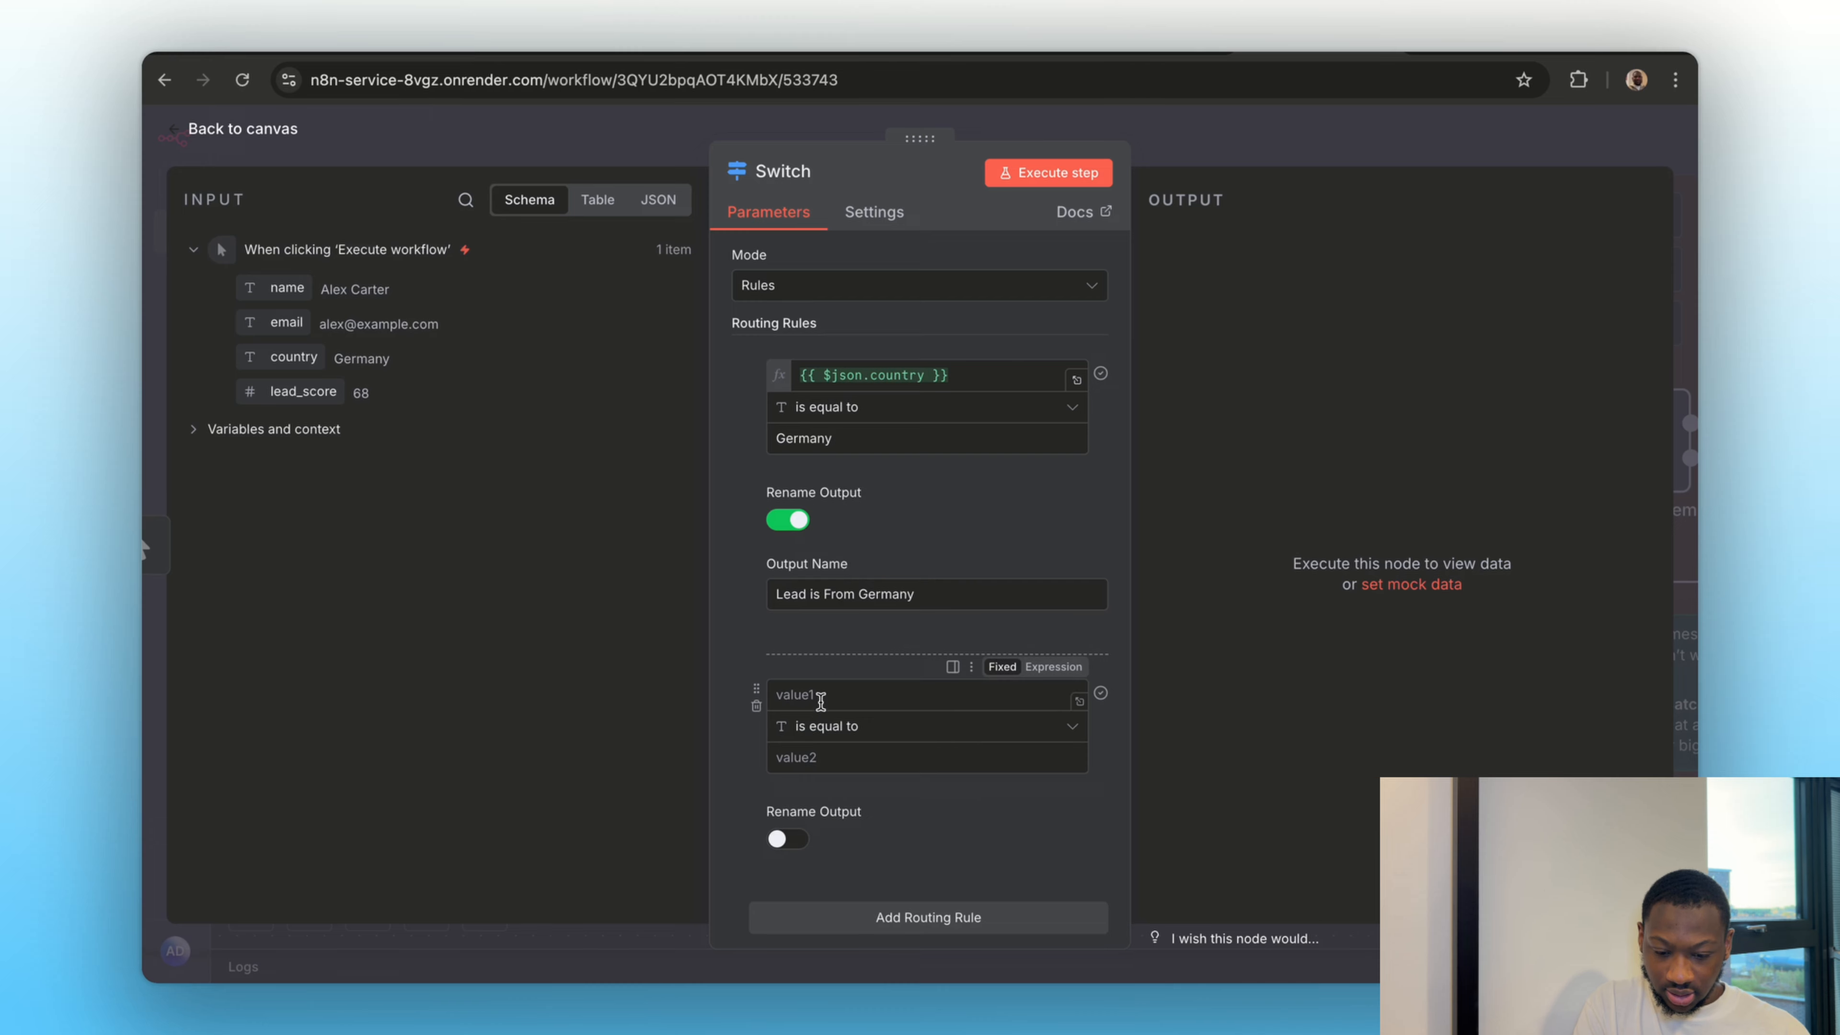
pyautogui.moveTo(283, 357); pyautogui.dragTo(804, 695)
pyautogui.click(827, 758)
pyautogui.write('United Kingdom')
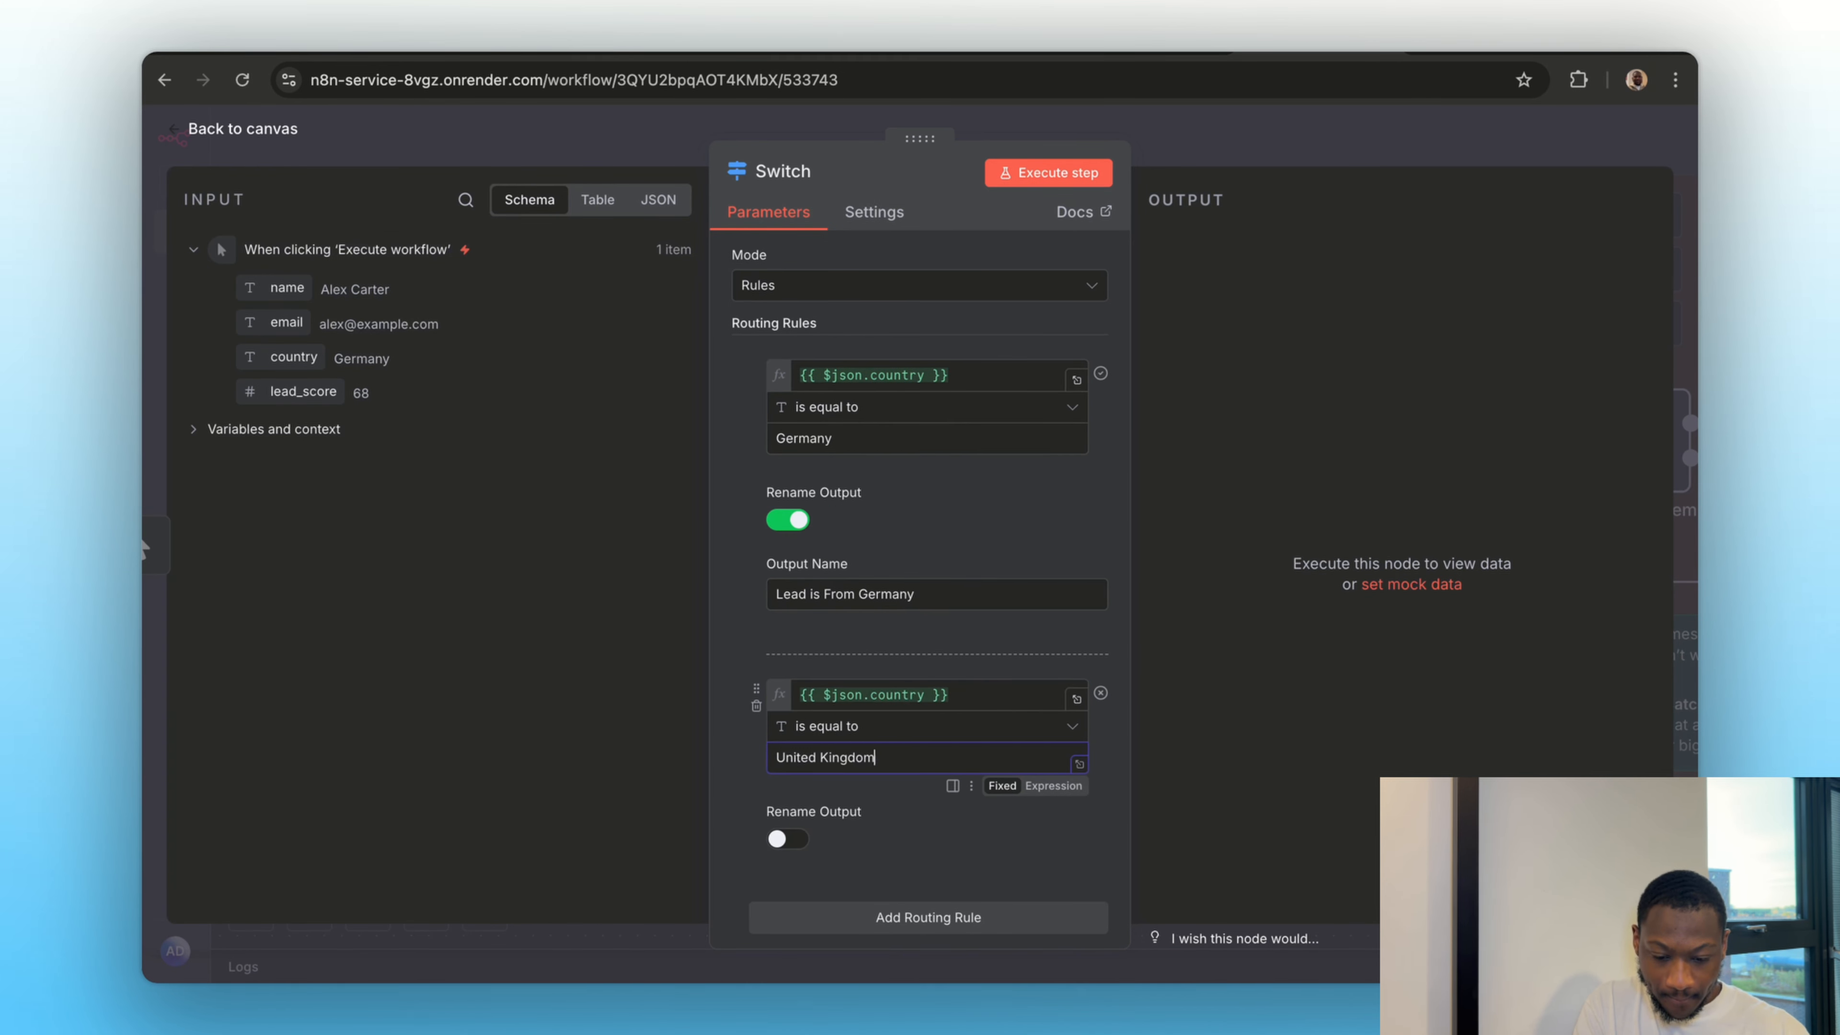
# Enable output renaming for the United Kingdom rule and name its output "Lead is from United Kingdom"
pyautogui.click(783, 841)
pyautogui.scroll(-3, 818, 884)
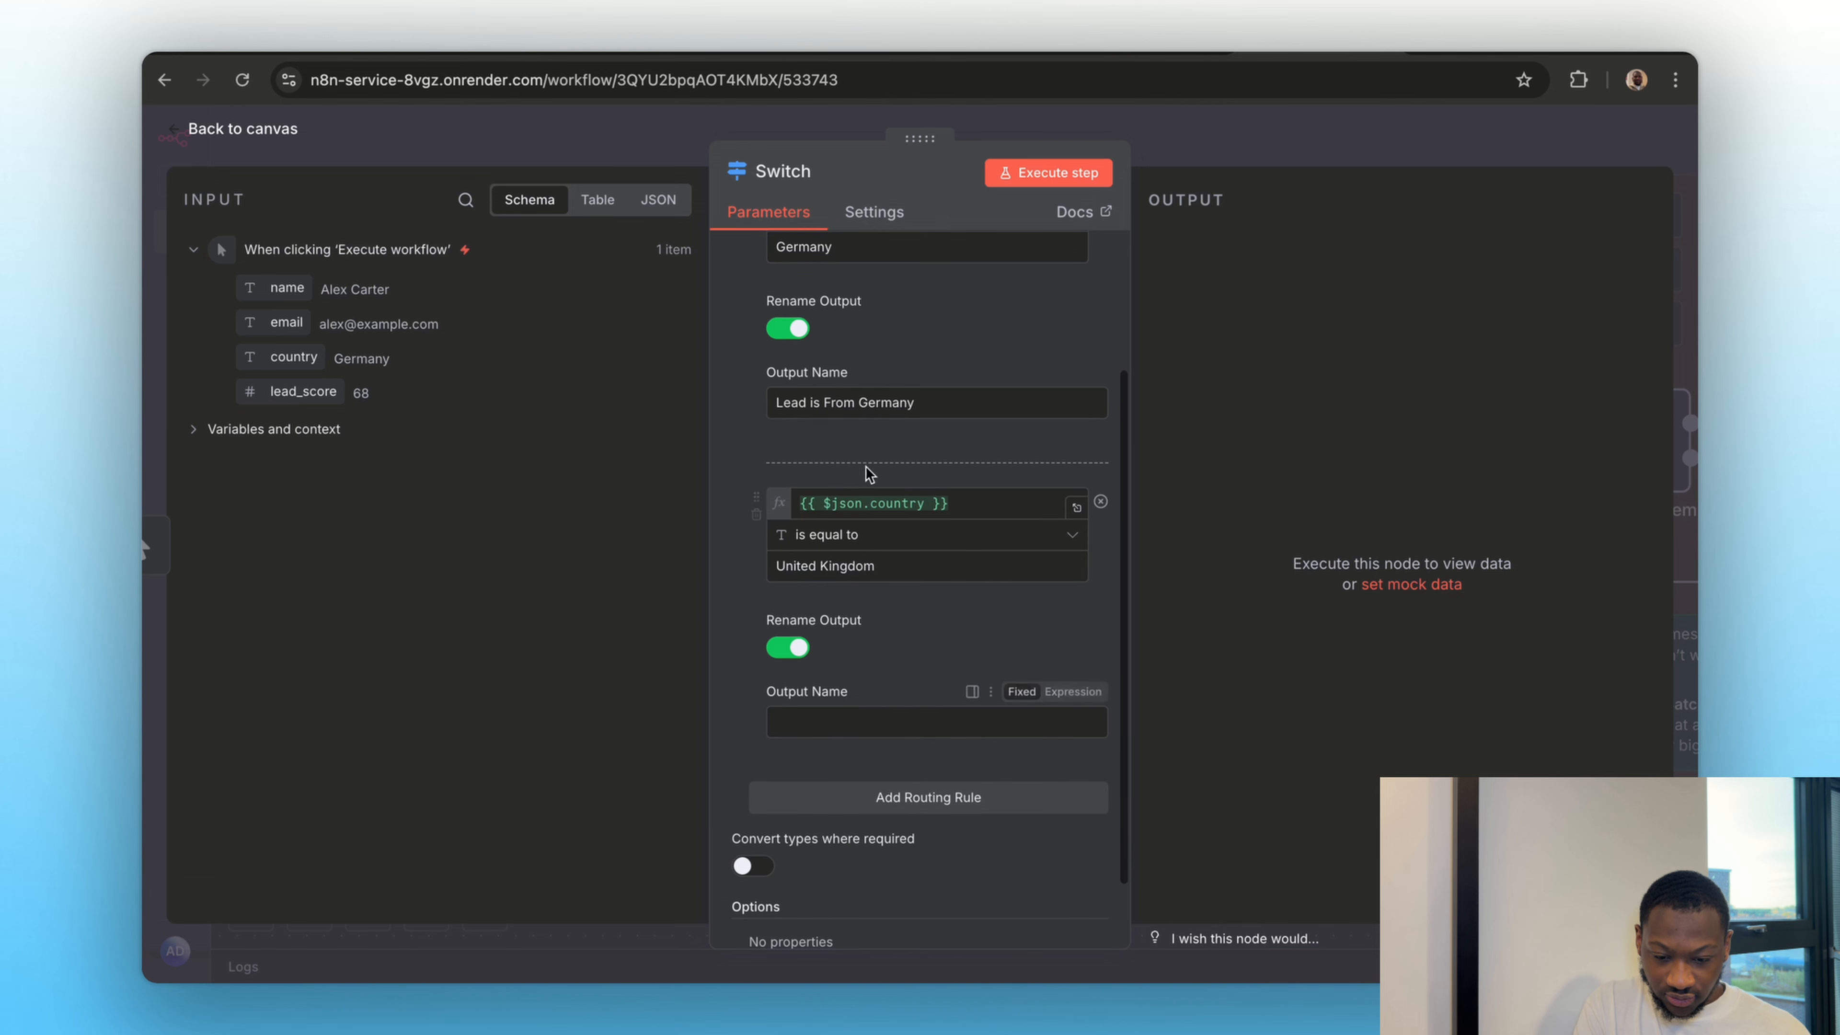
pyautogui.click(812, 730)
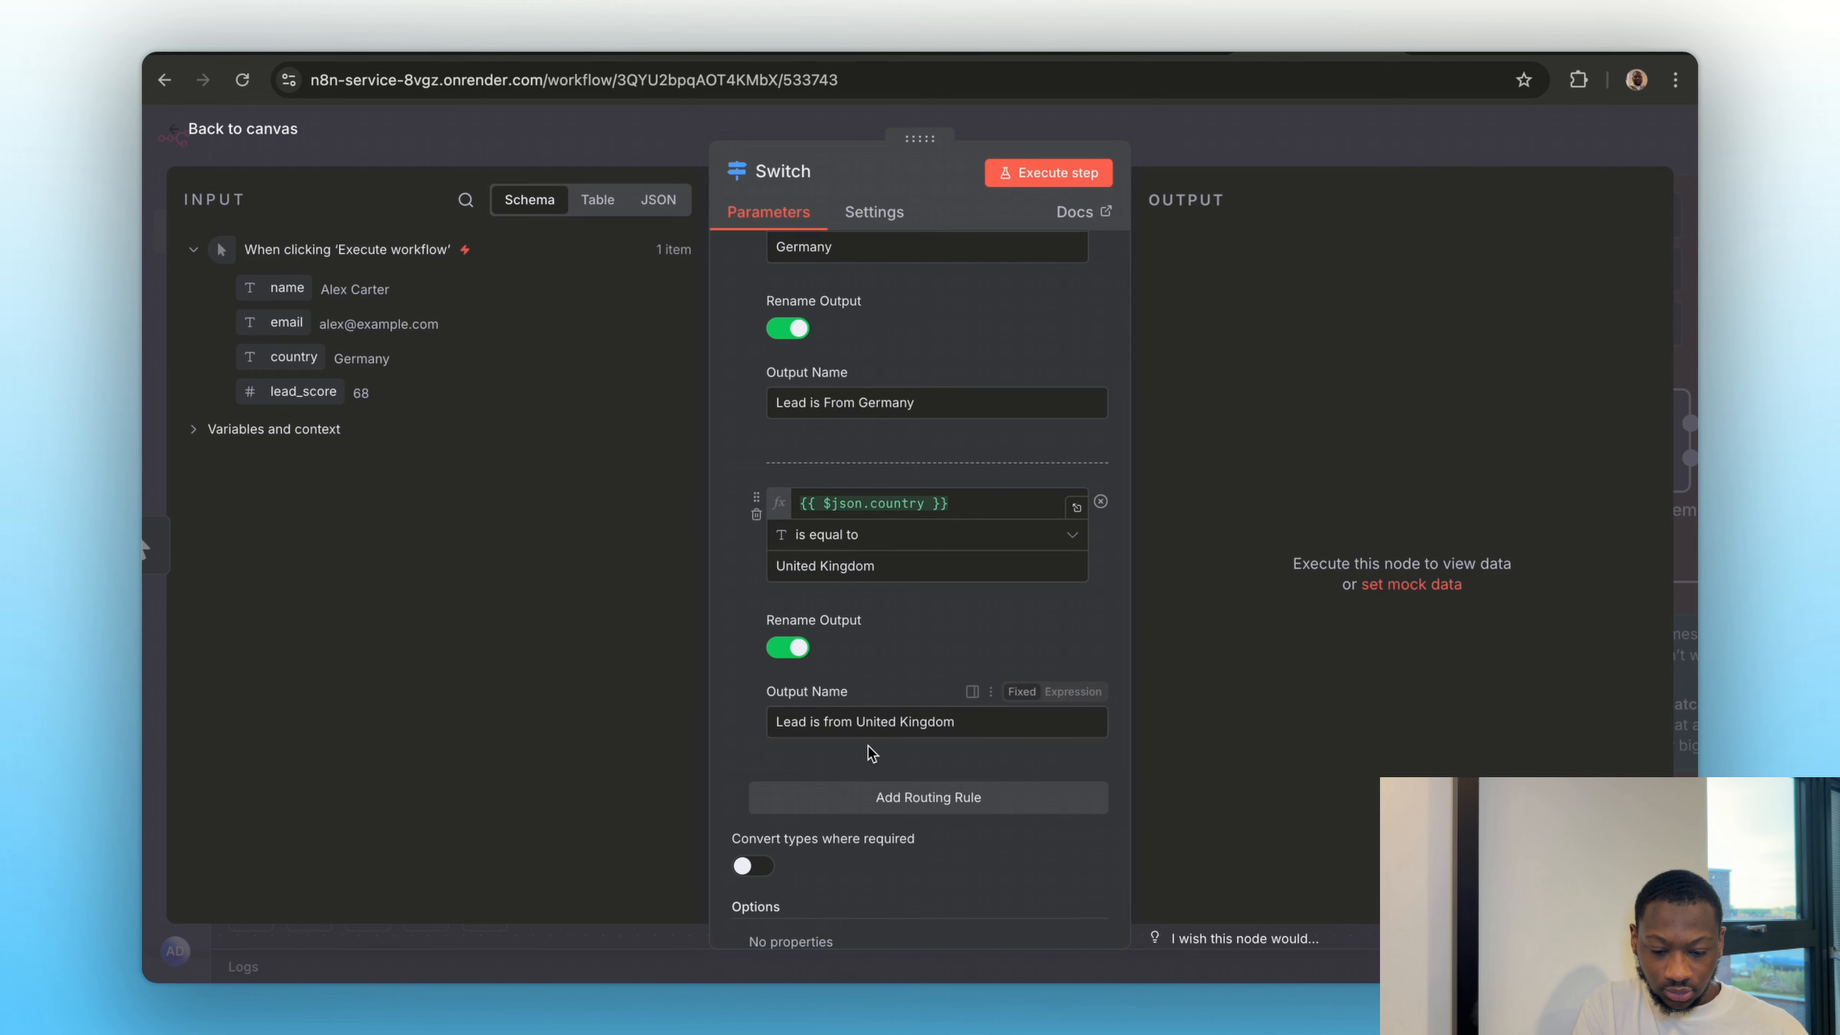
# Execute the Switch node, check which country branch receives the lead, and return to the canvas
pyautogui.scroll(3, 905, 689)
pyautogui.click(1024, 174)
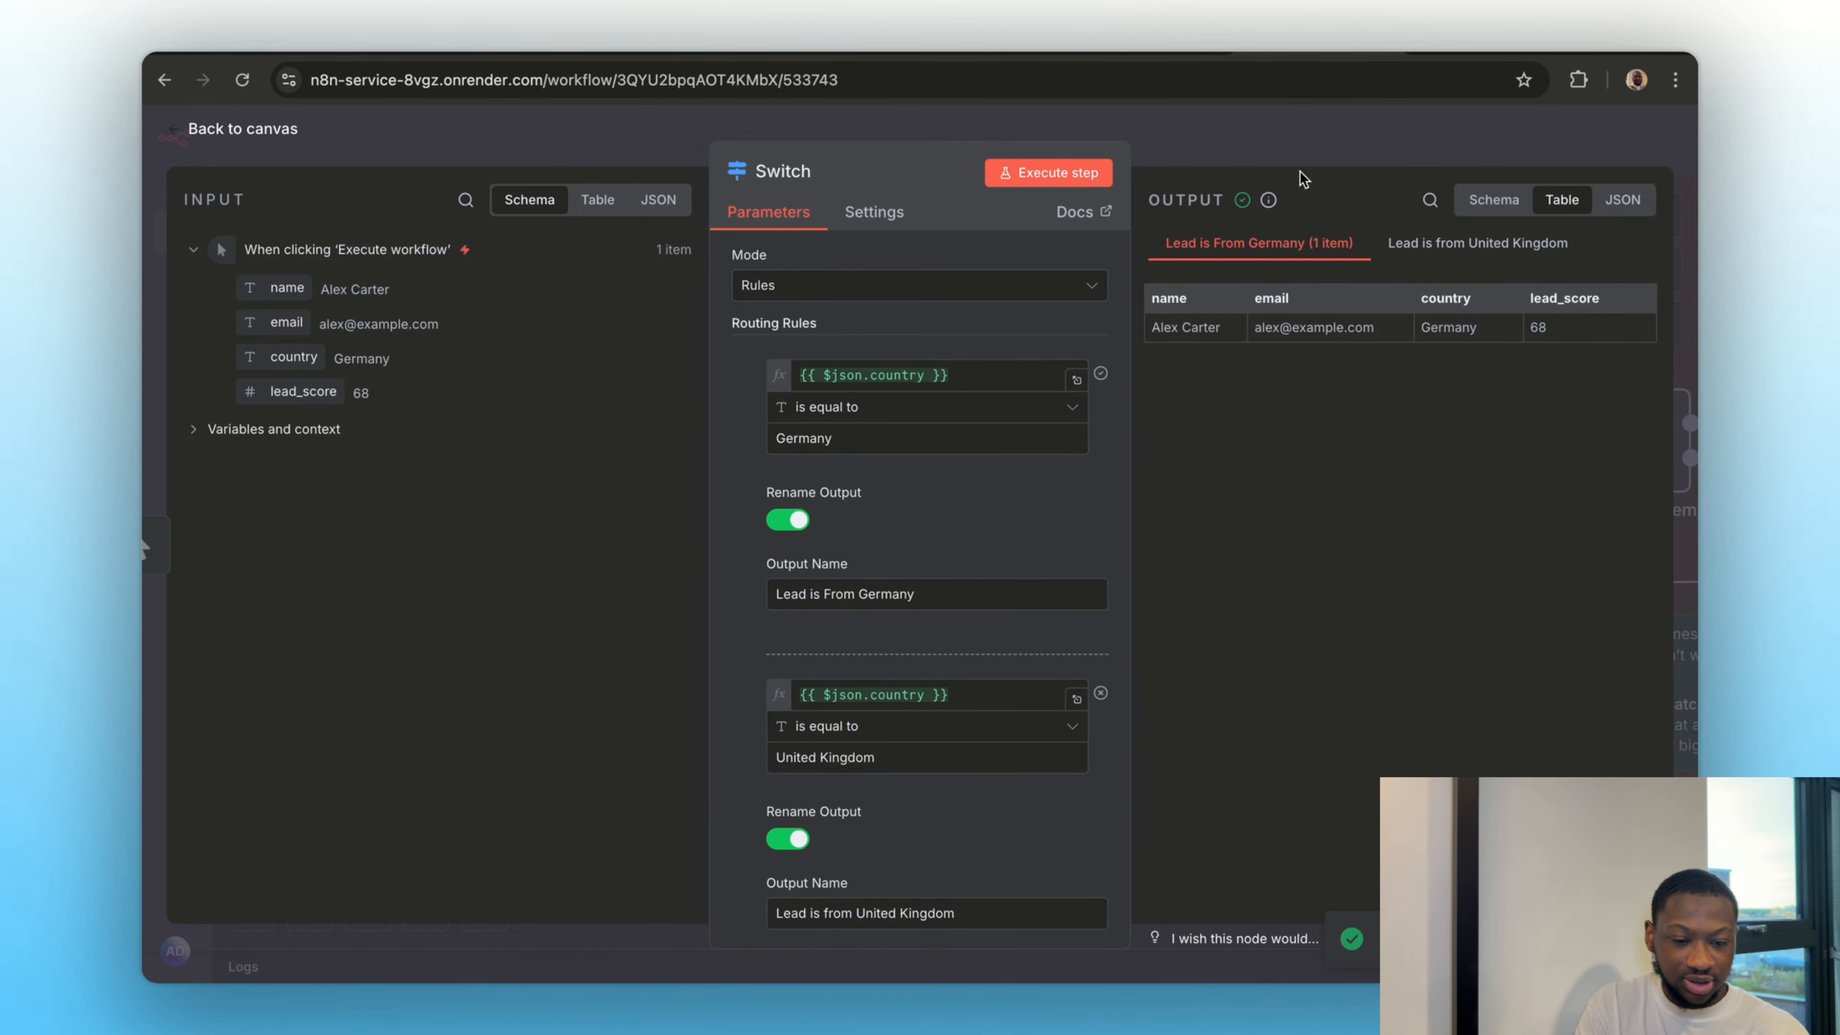
pyautogui.press('Escape')
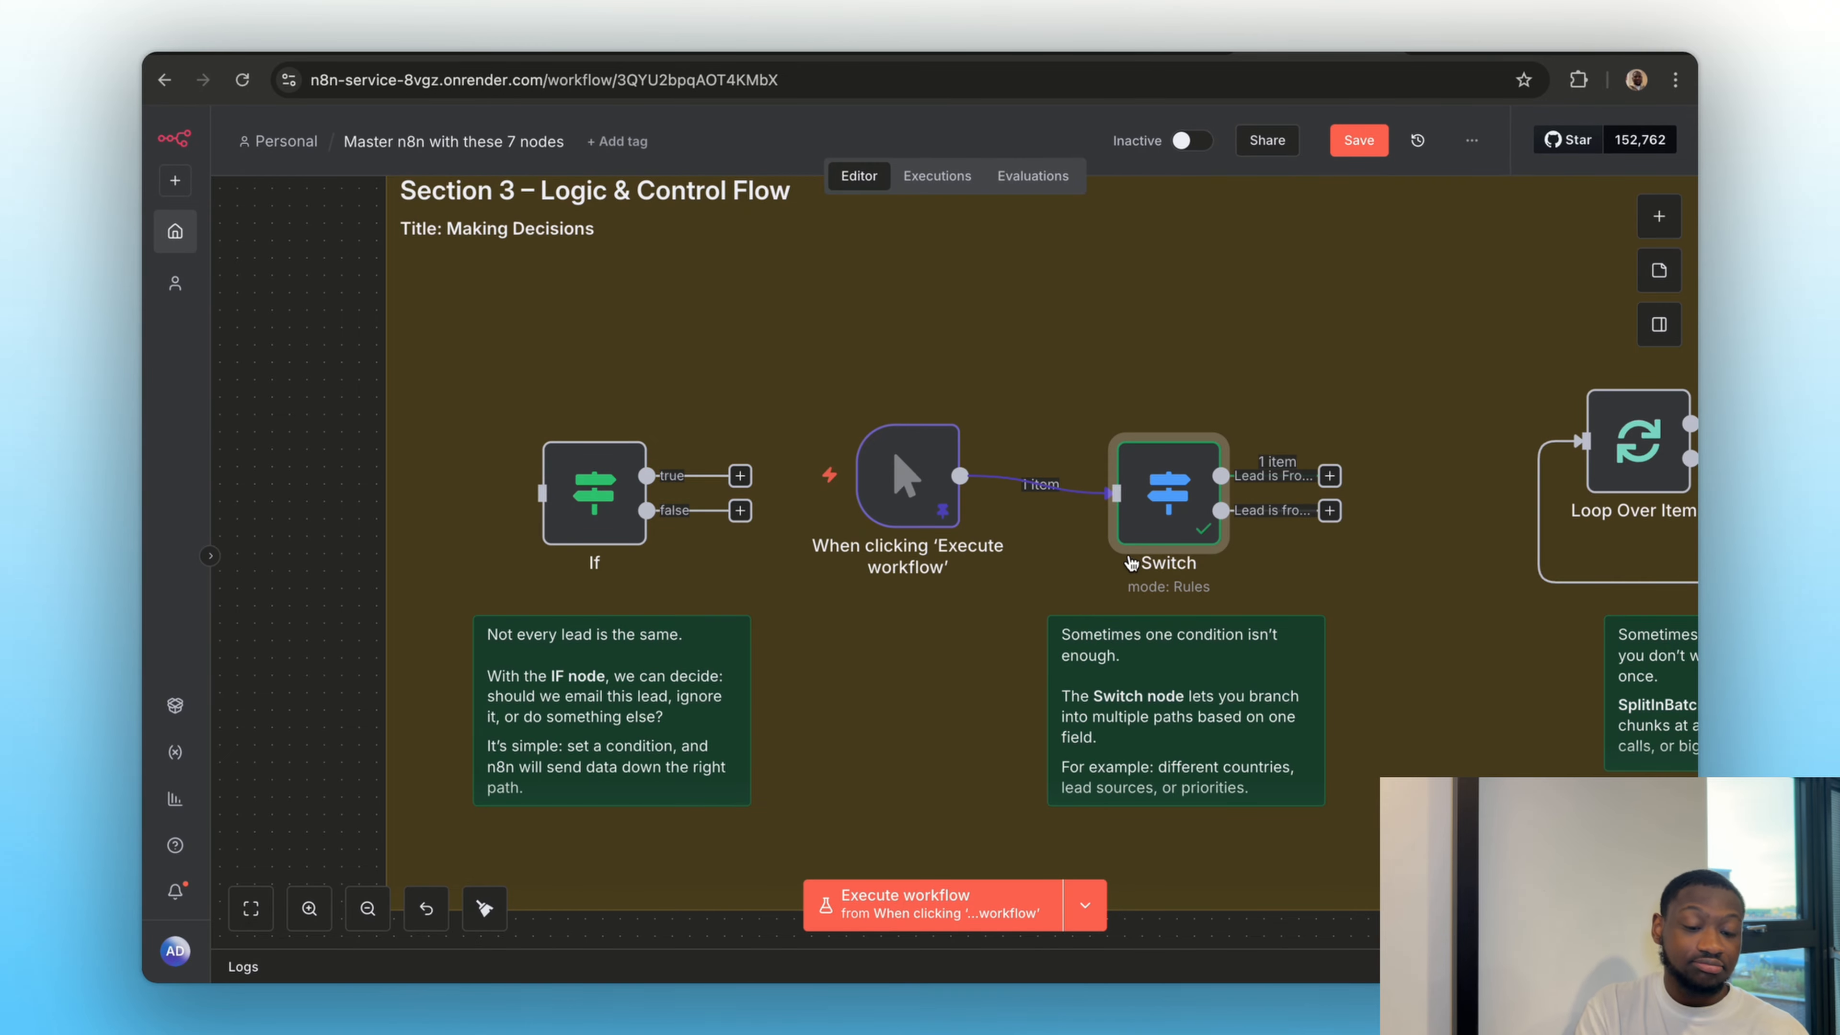
# Move the Loop Over Items node up and delete the connection returning to it from the Replace Me node
pyautogui.hscroll(7, 908, 651)
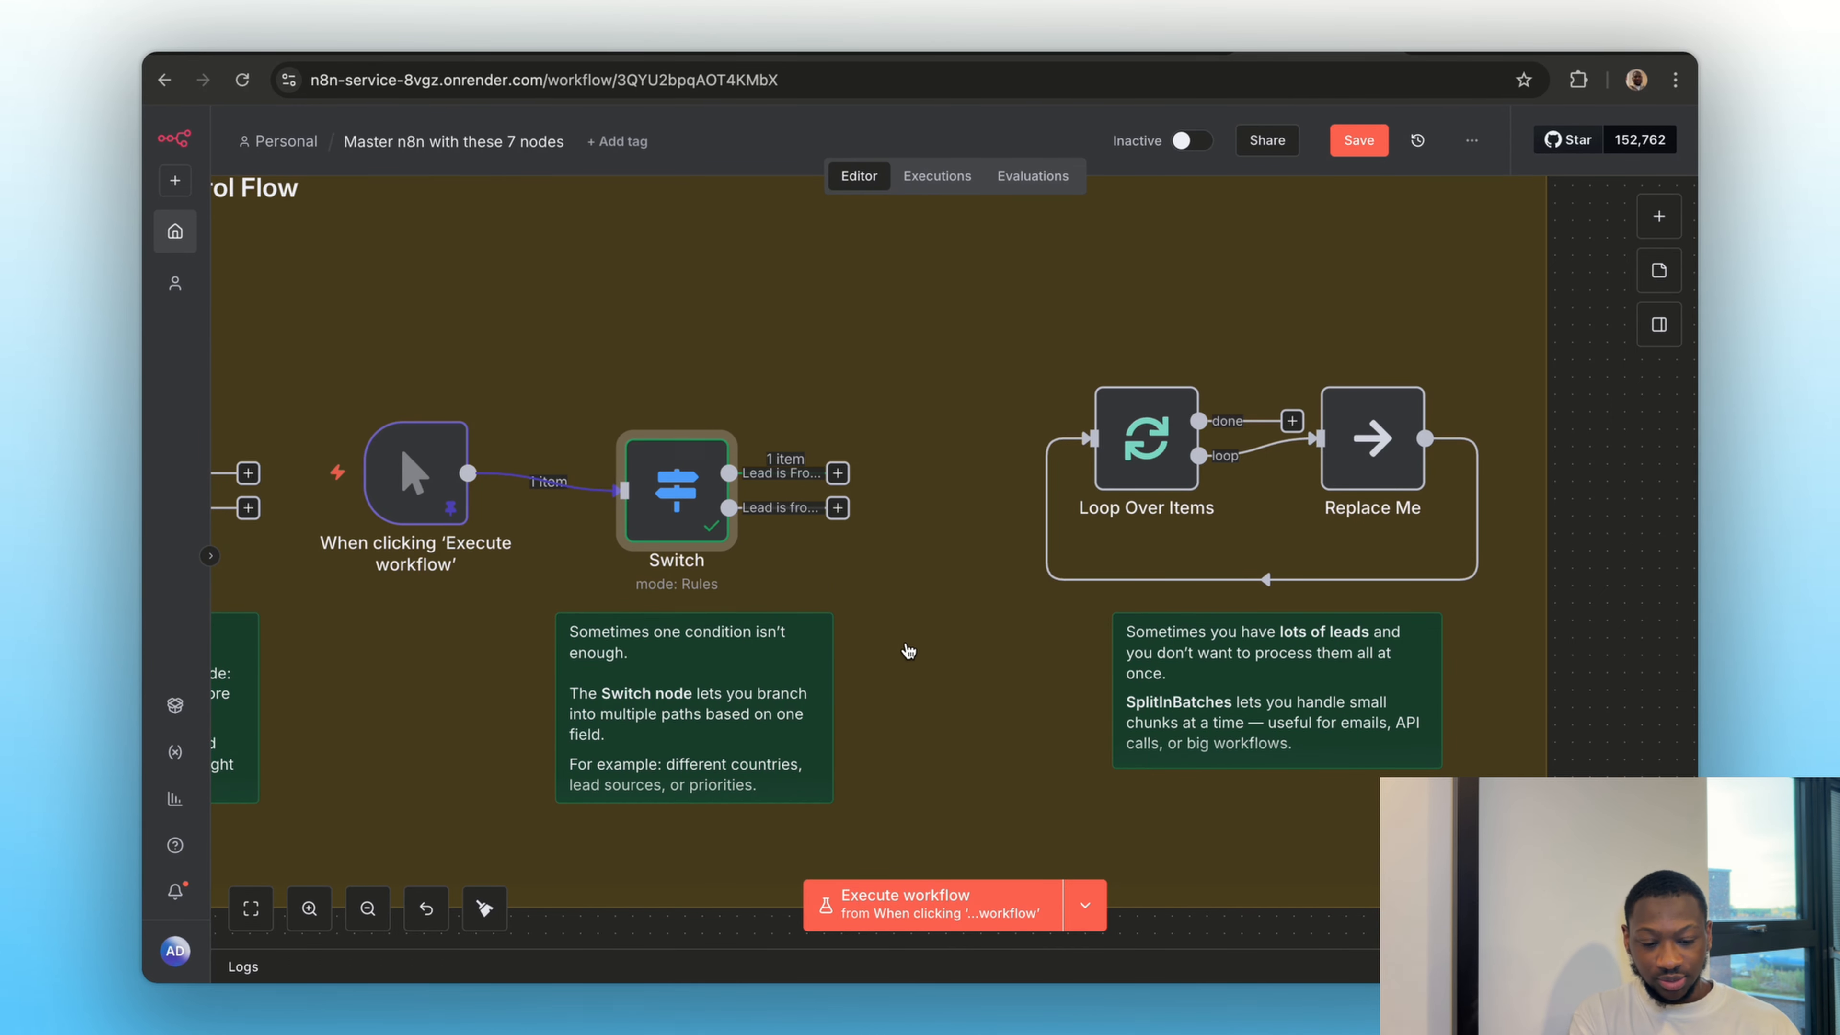
pyautogui.hscroll(2, 907, 650)
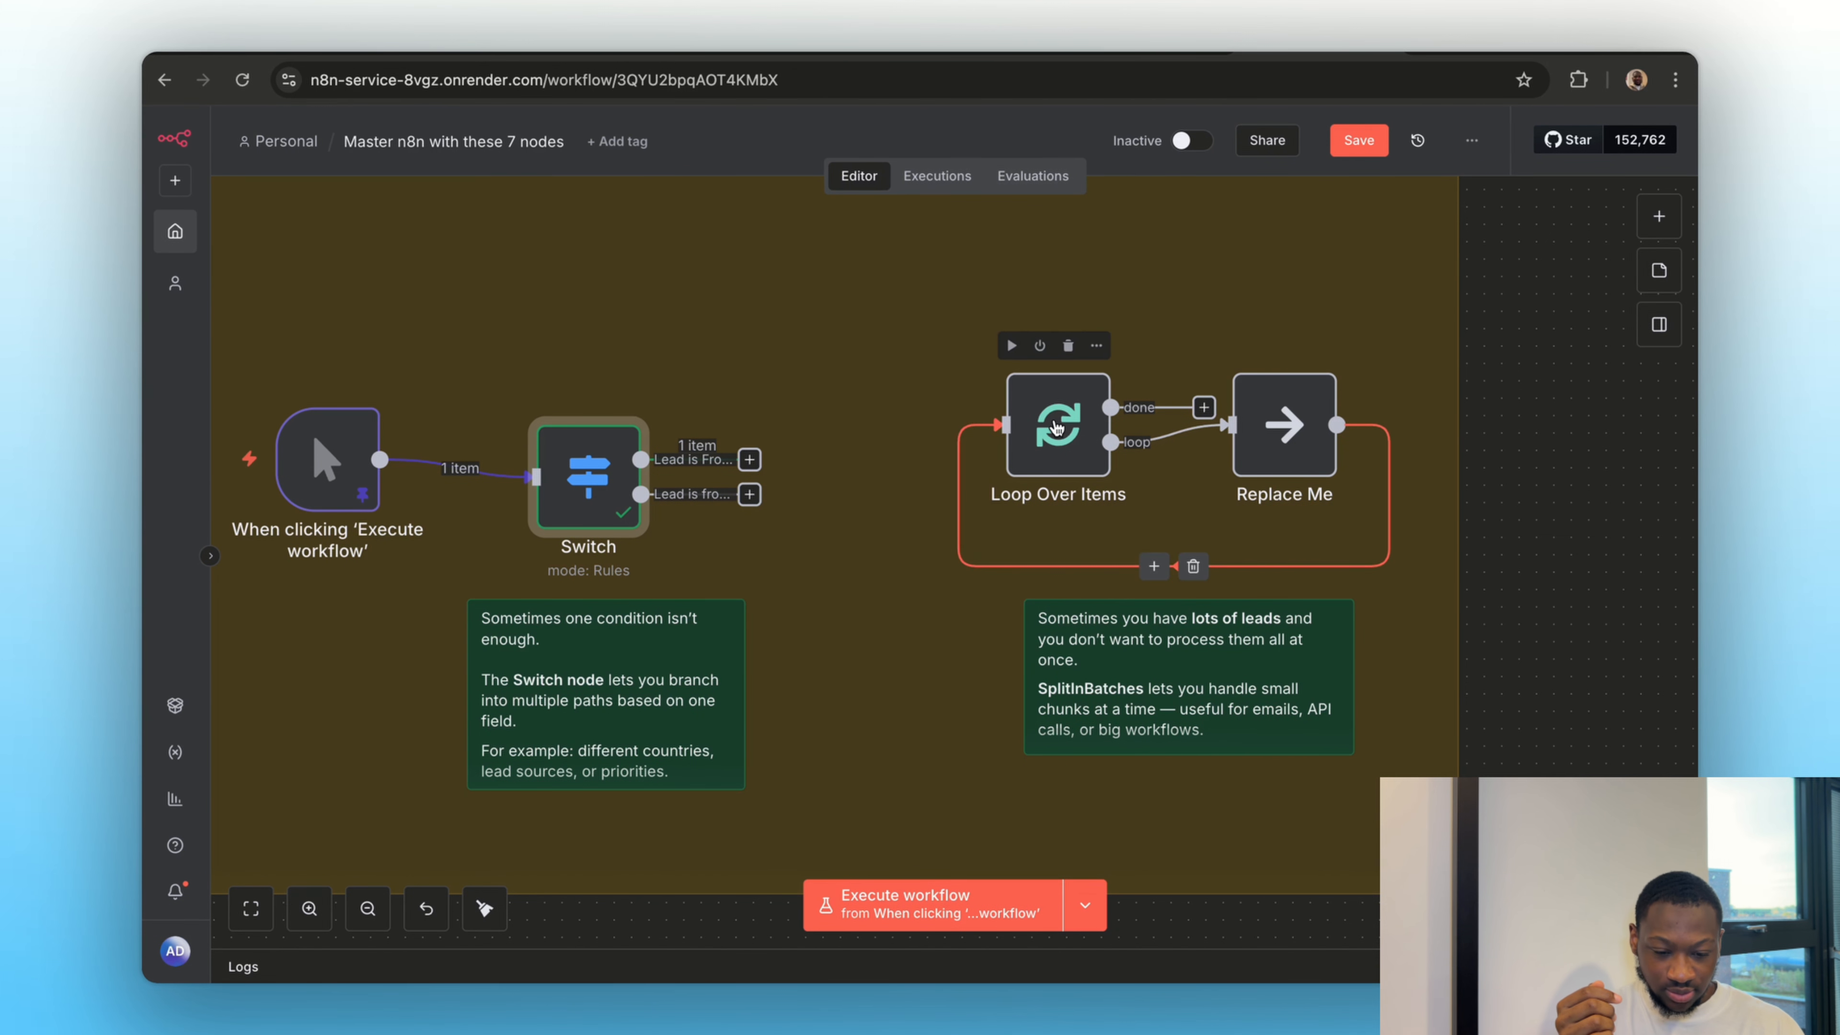
pyautogui.moveTo(1057, 435); pyautogui.dragTo(1023, 348)
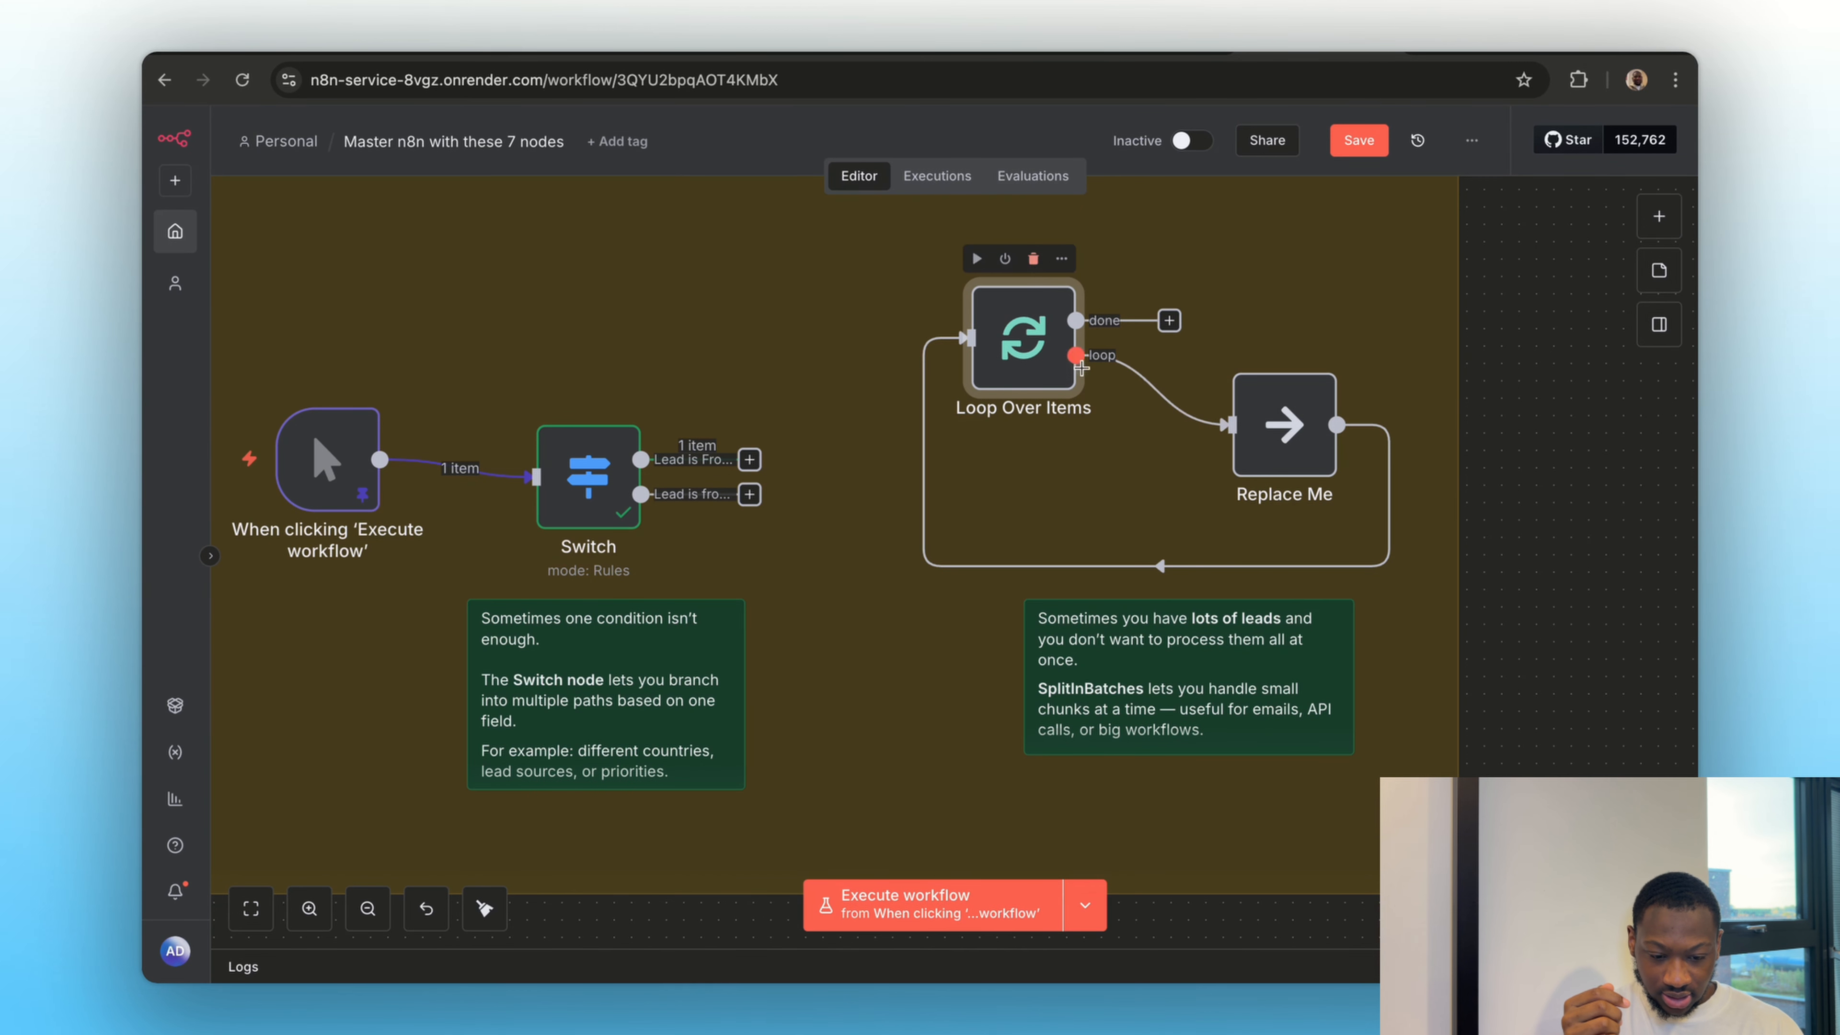
pyautogui.click(1176, 567)
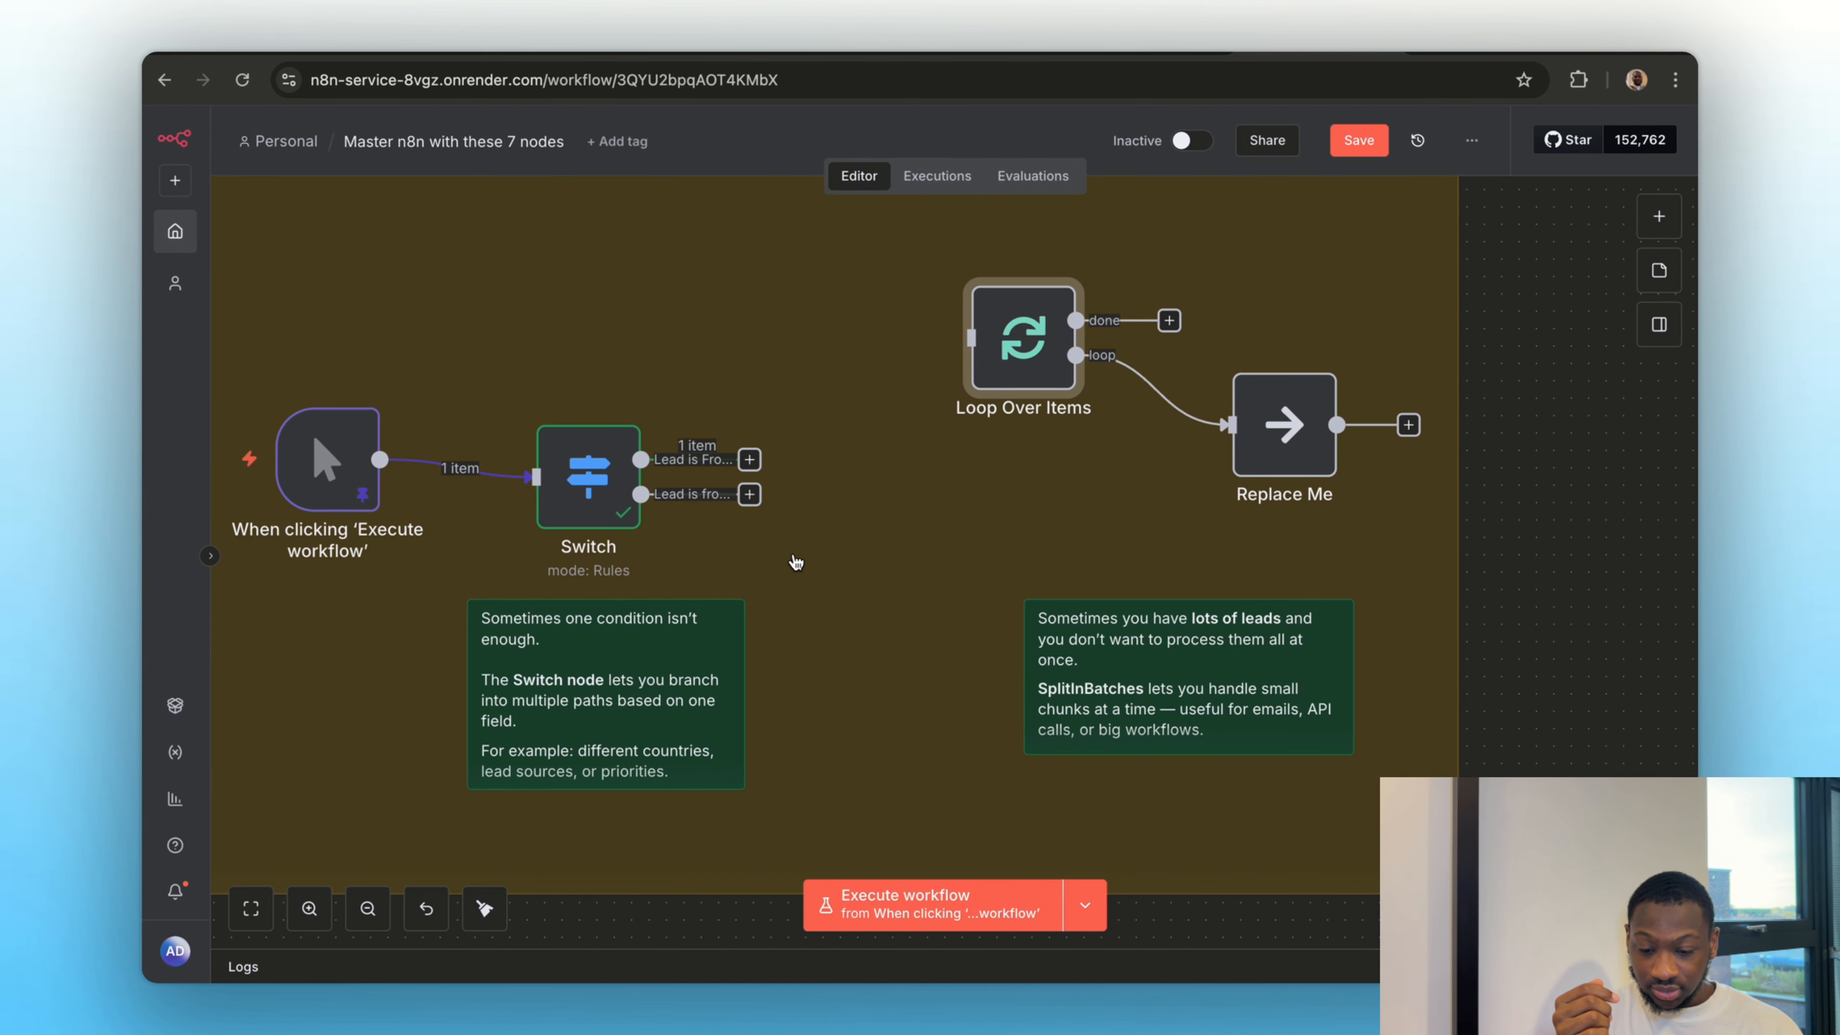
# Move the "Get row(s) in sheet" node from Section 2 to just before Loop Over Items and connect it to that node's input
pyautogui.scroll(-5, 830, 618)
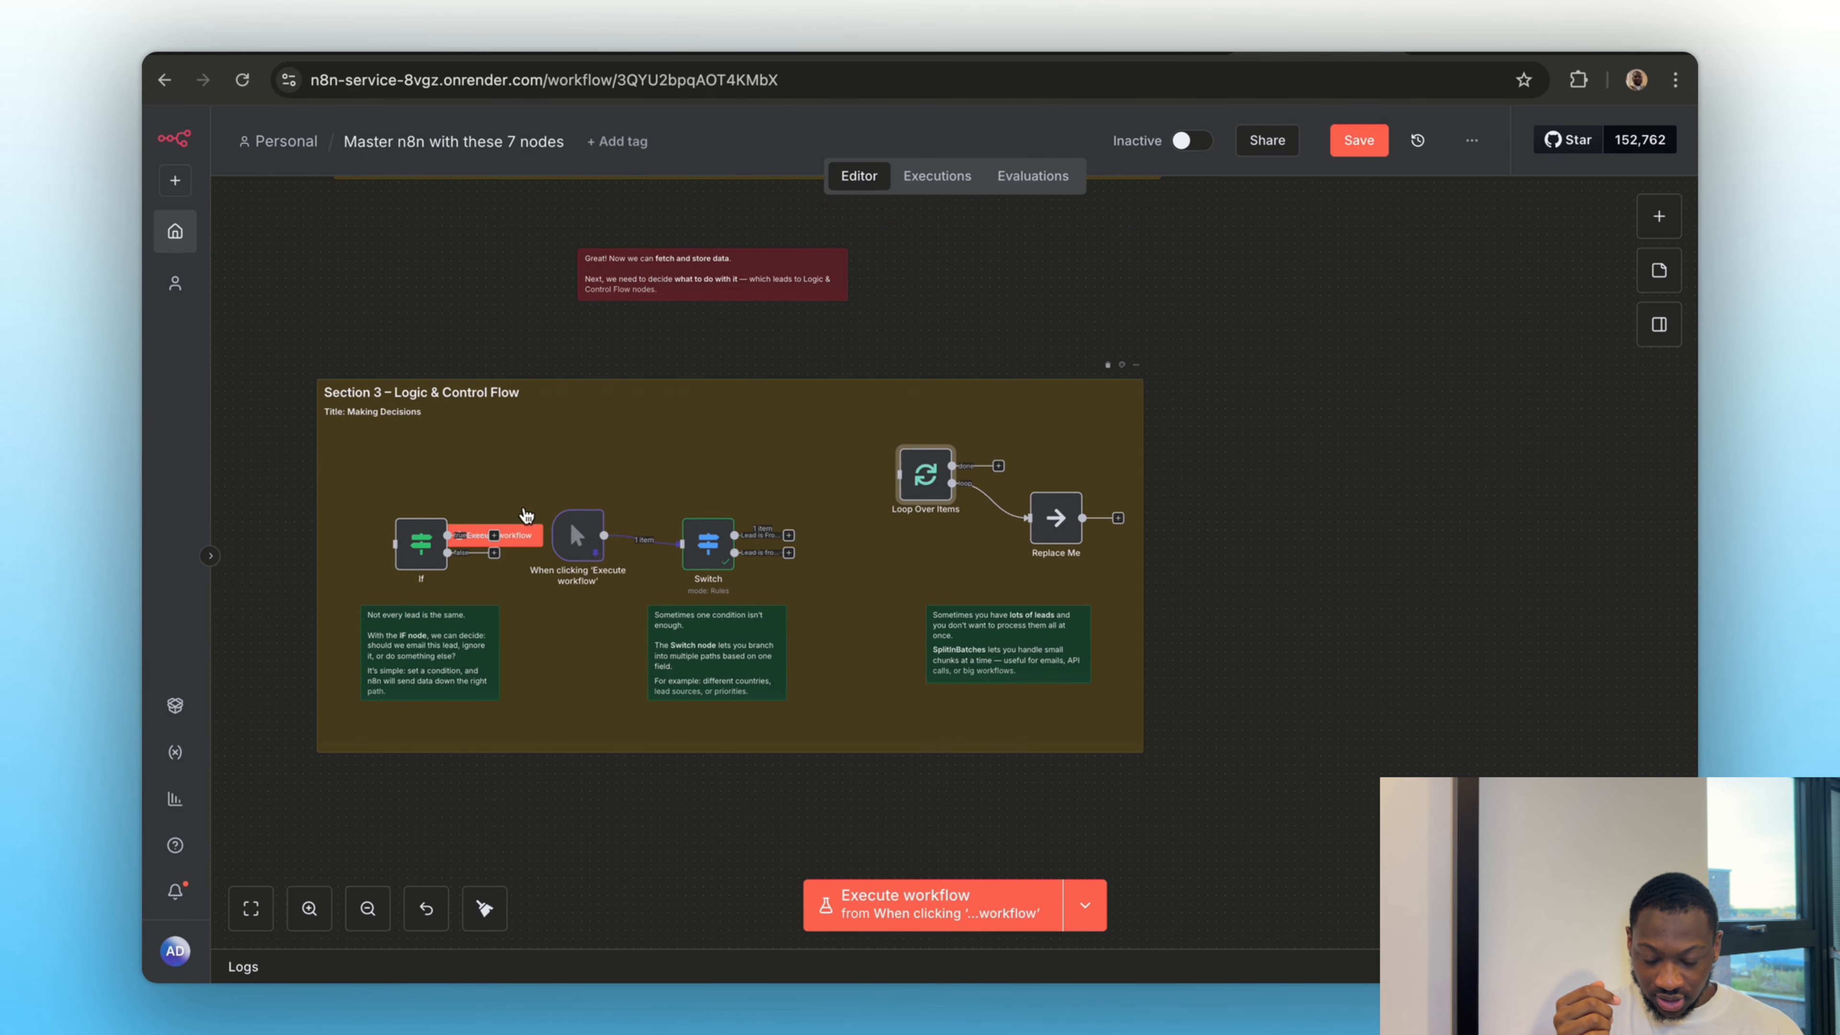
pyautogui.scroll(5, 830, 621)
pyautogui.scroll(1, 557, 502)
pyautogui.moveTo(472, 349); pyautogui.dragTo(902, 746)
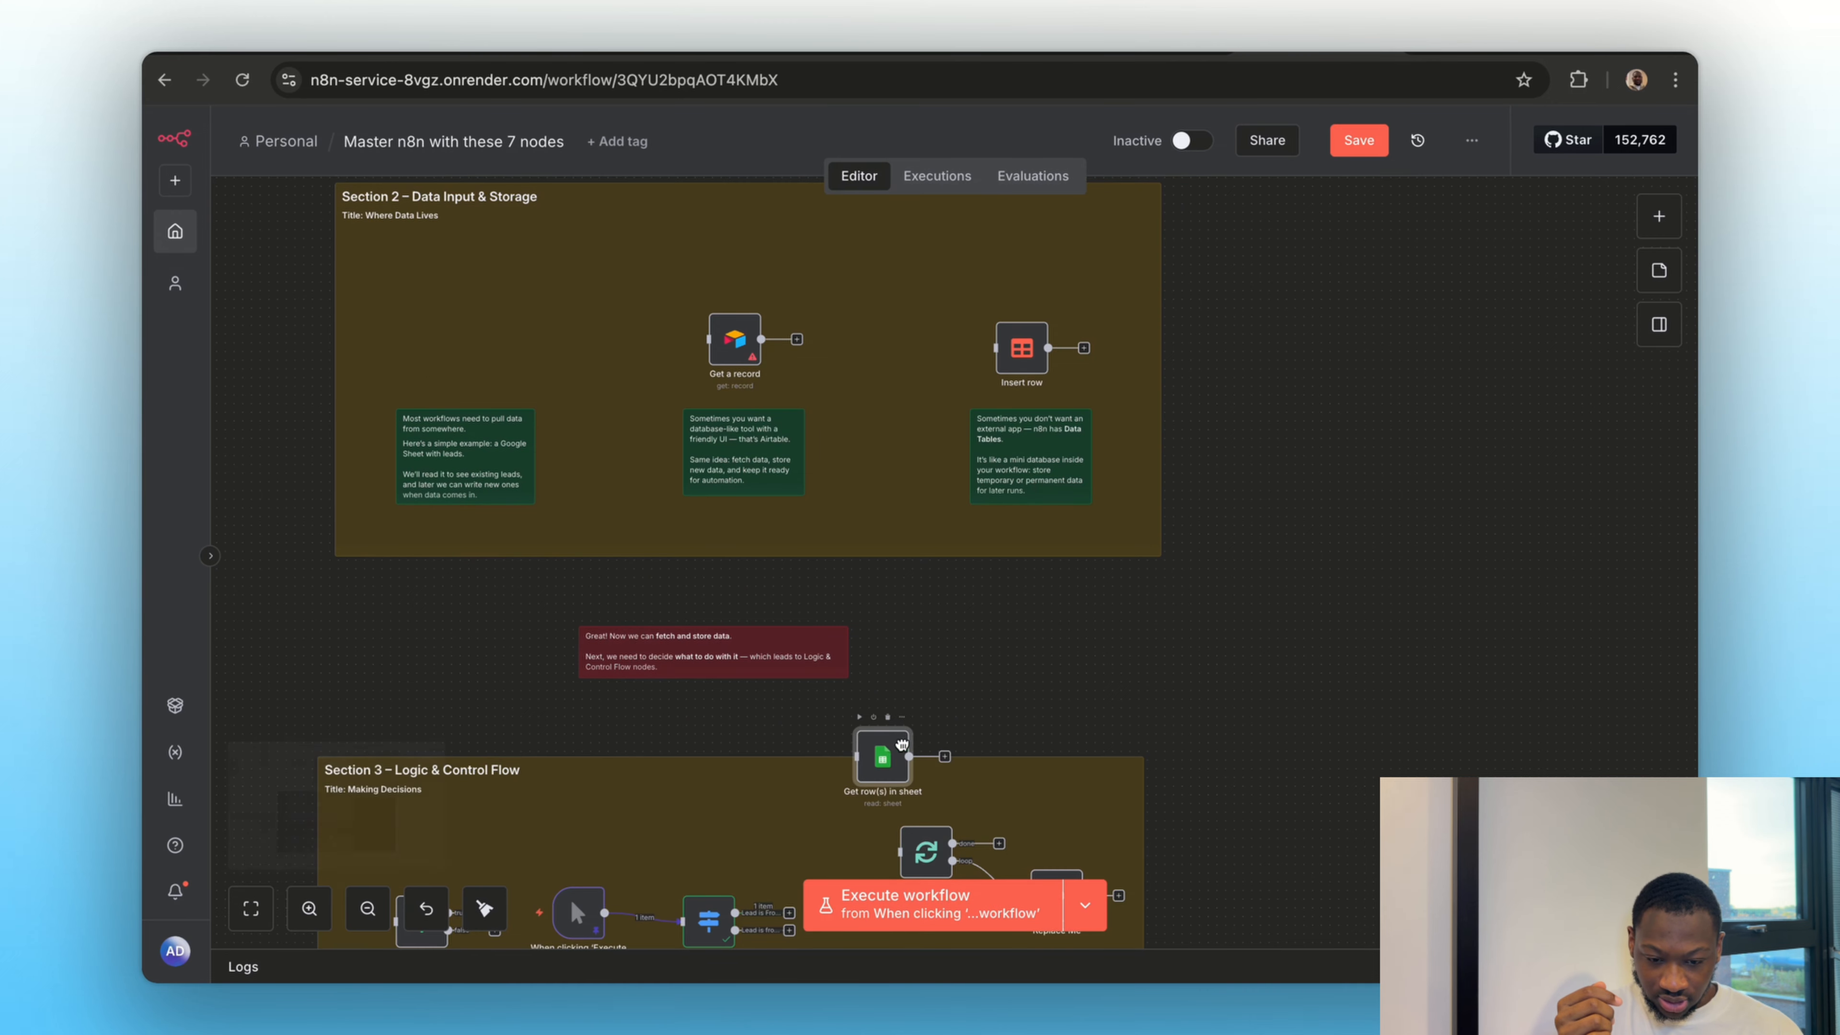
pyautogui.scroll(-2, 965, 697)
pyautogui.scroll(-1, 966, 697)
pyautogui.scroll(5, 868, 761)
pyautogui.moveTo(862, 508); pyautogui.dragTo(900, 676)
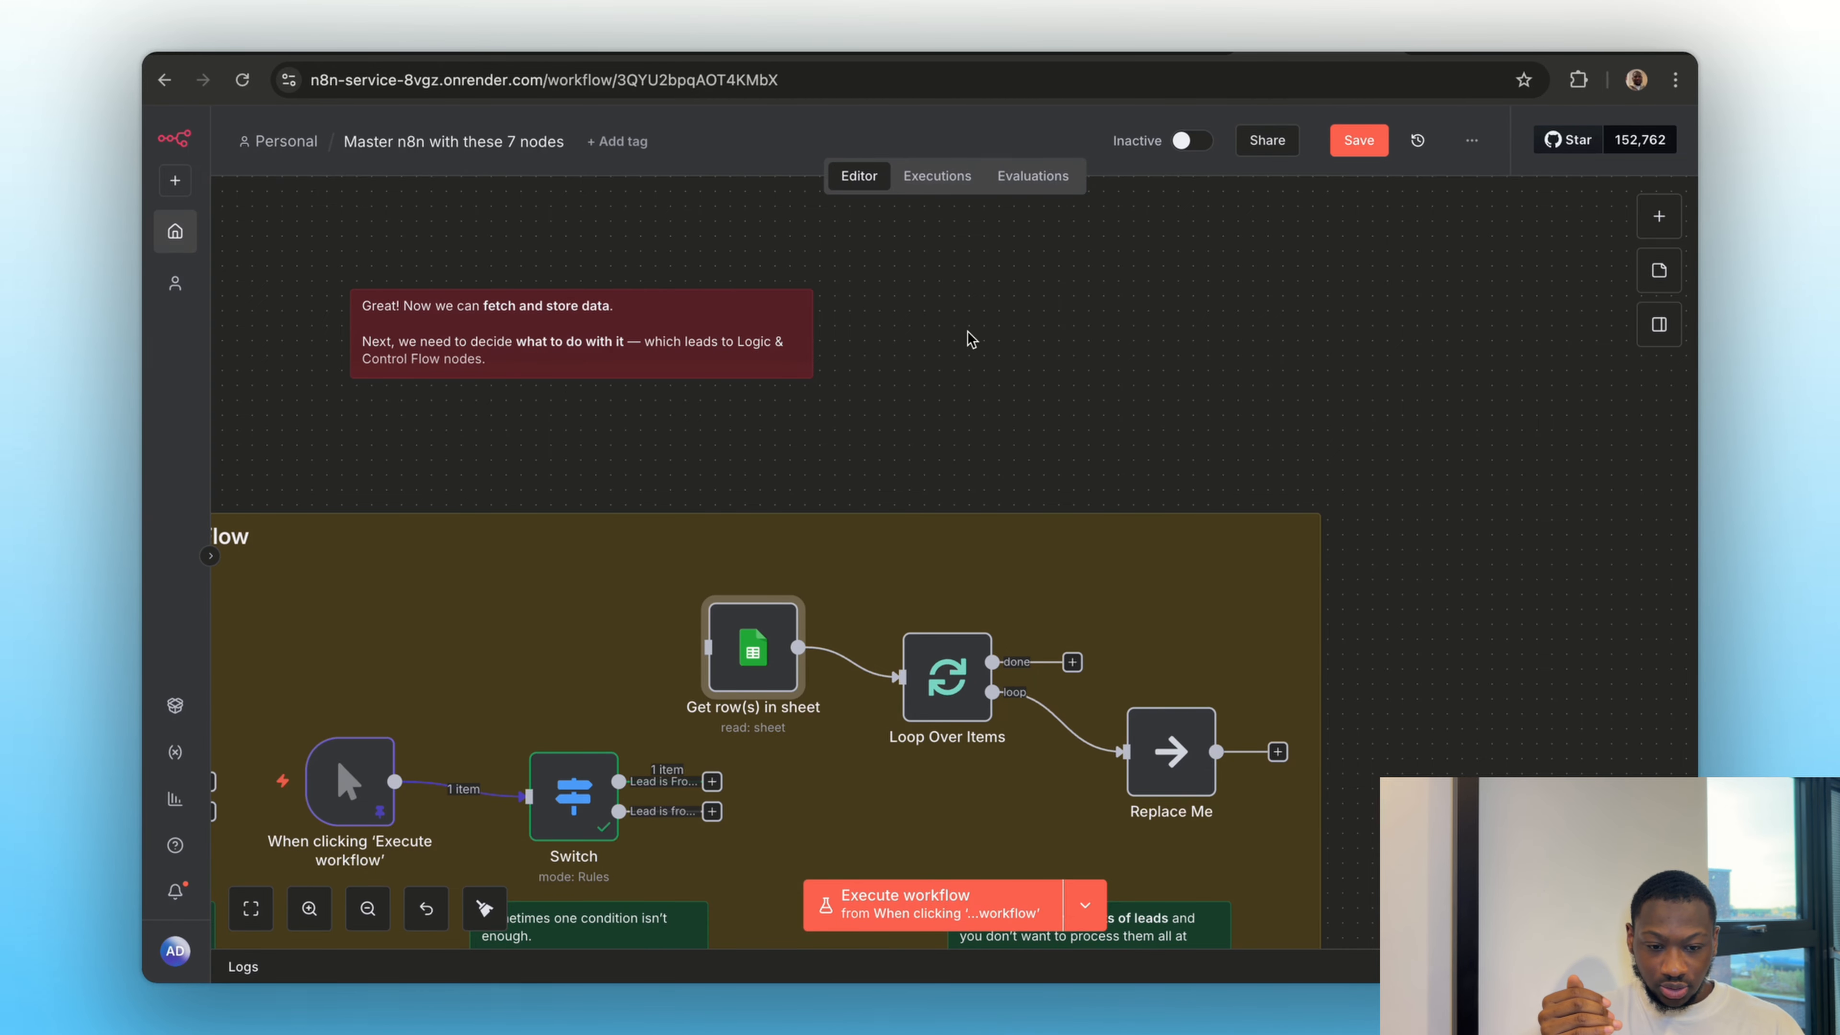
# Review the names and lead scores in the Test Lead Data spreadsheet in Google Sheets, then return to the n8n workflow
pyautogui.click(811, 53)
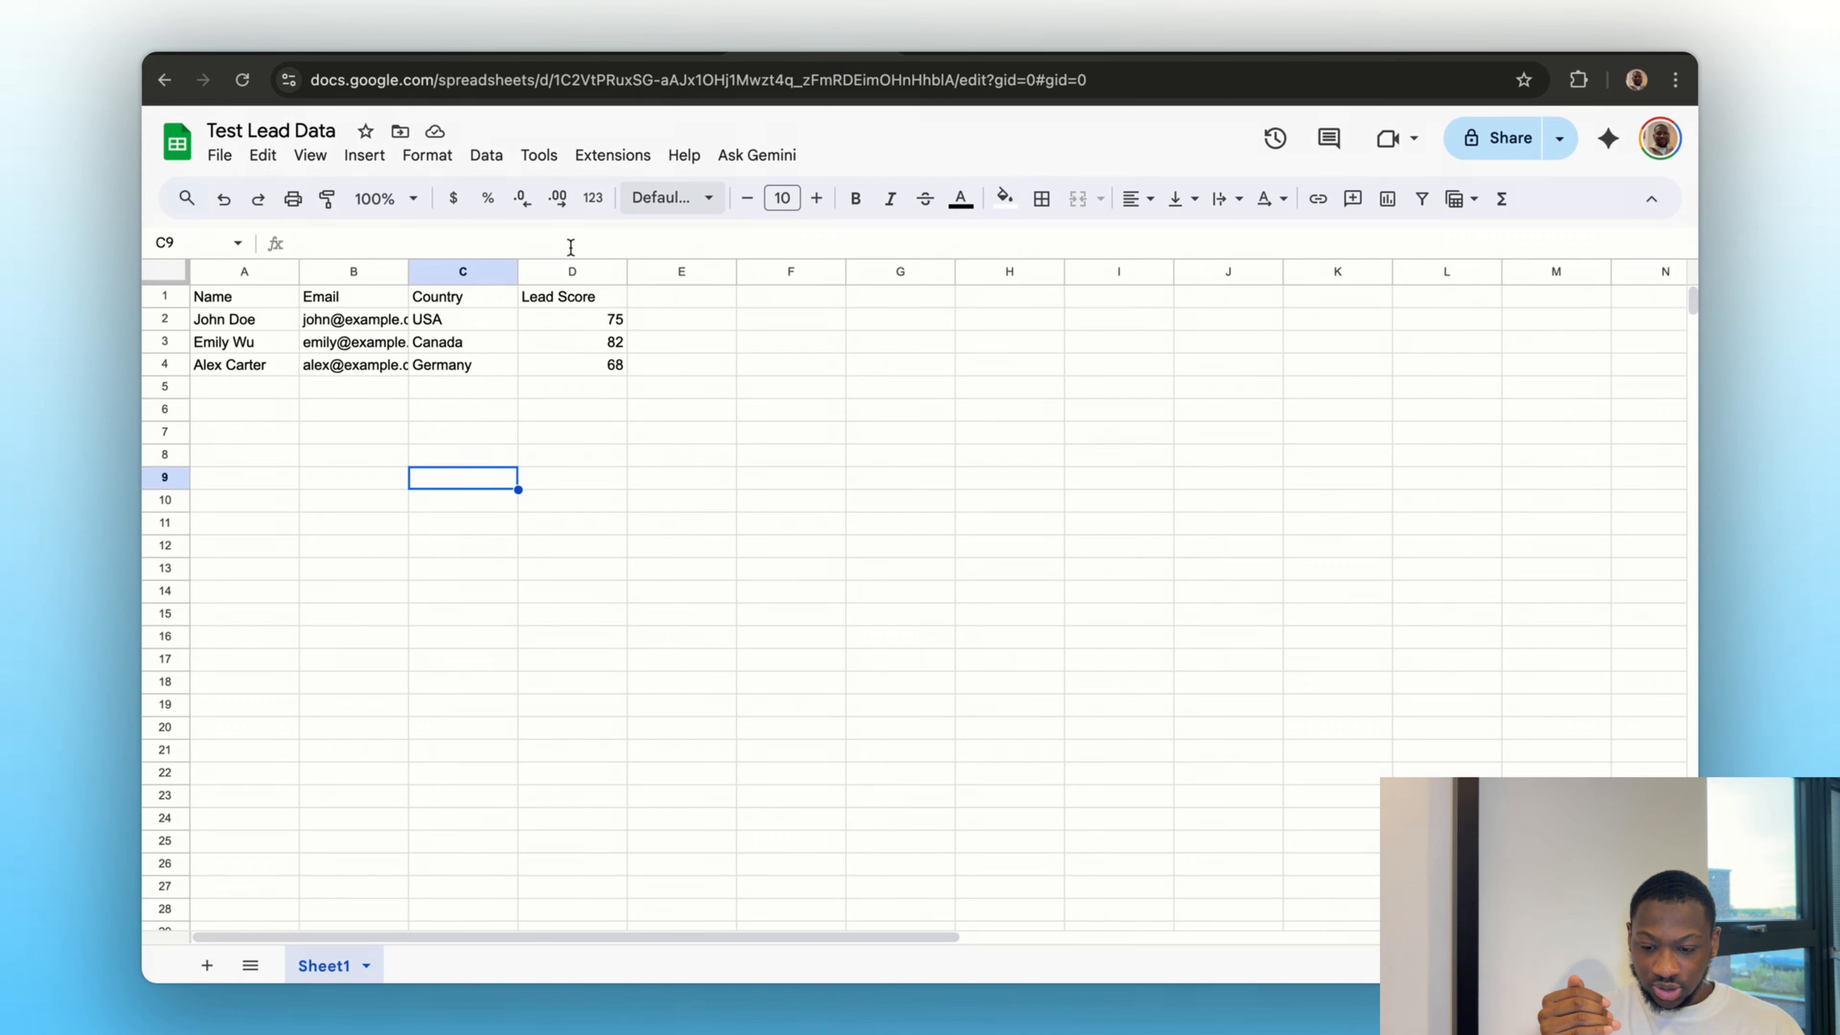
pyautogui.click(229, 321)
pyautogui.click(226, 348)
pyautogui.click(226, 384)
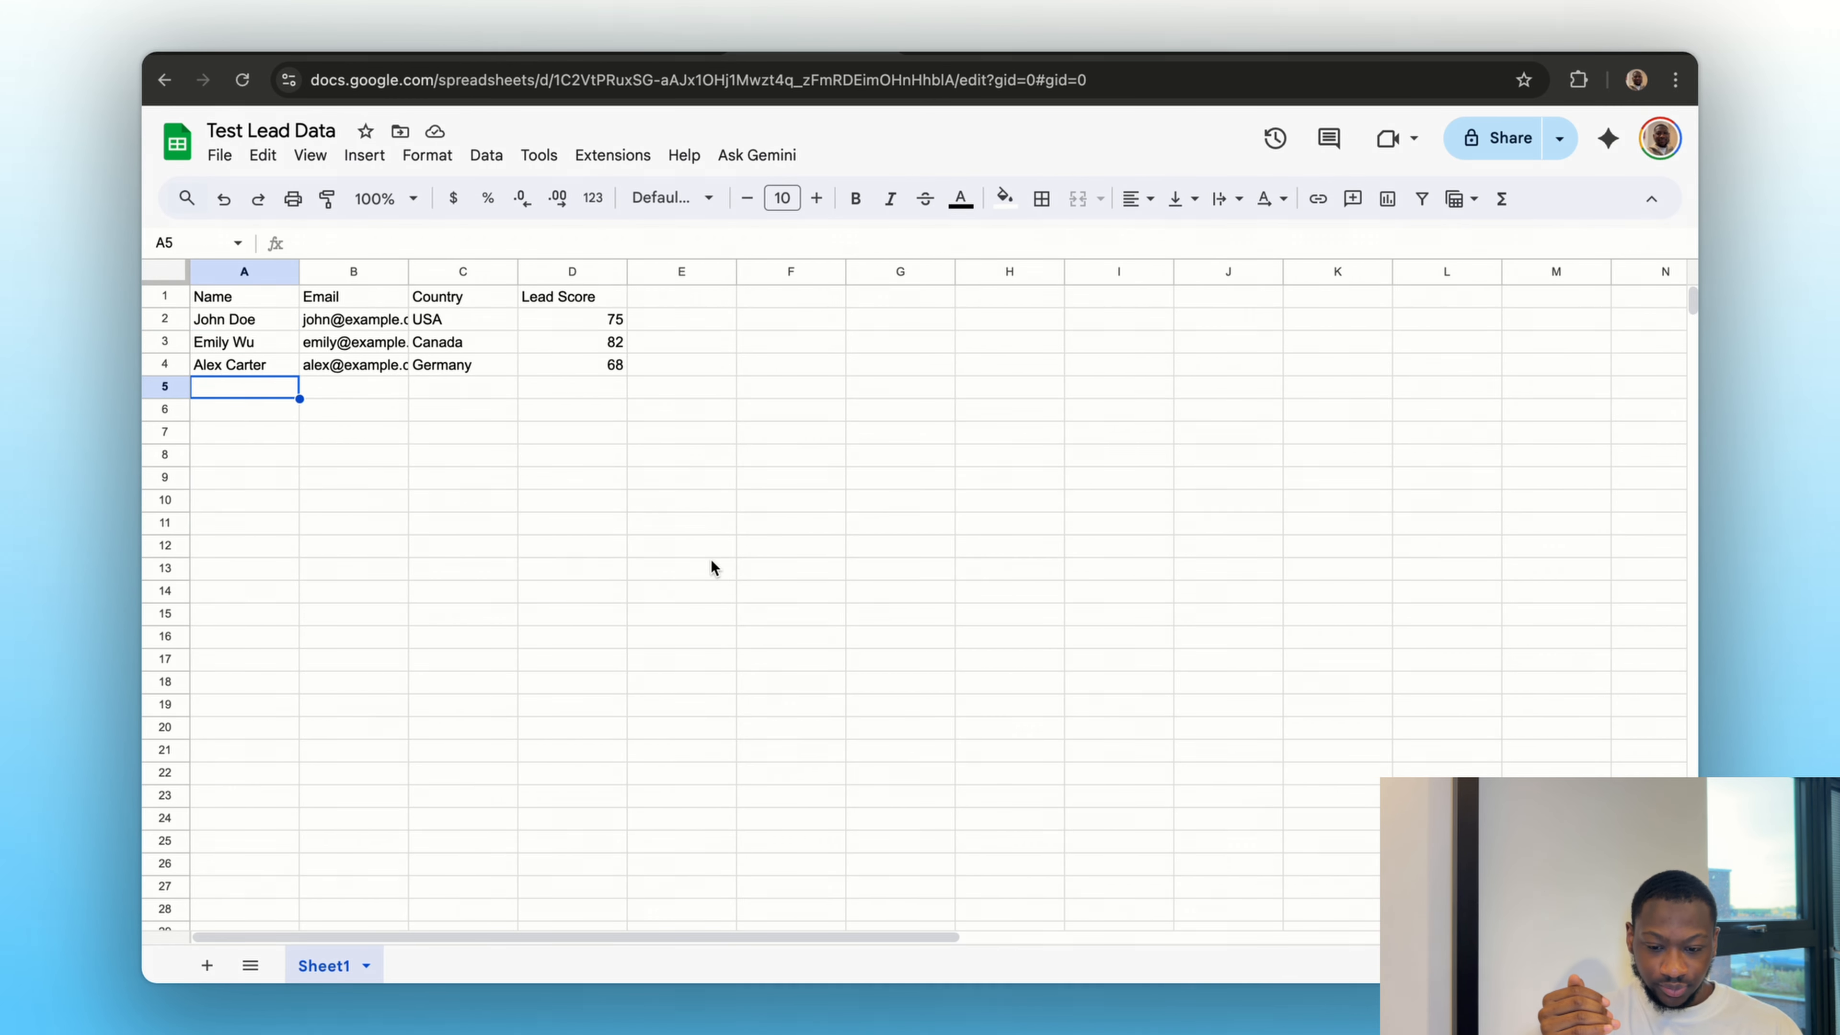
pyautogui.click(712, 569)
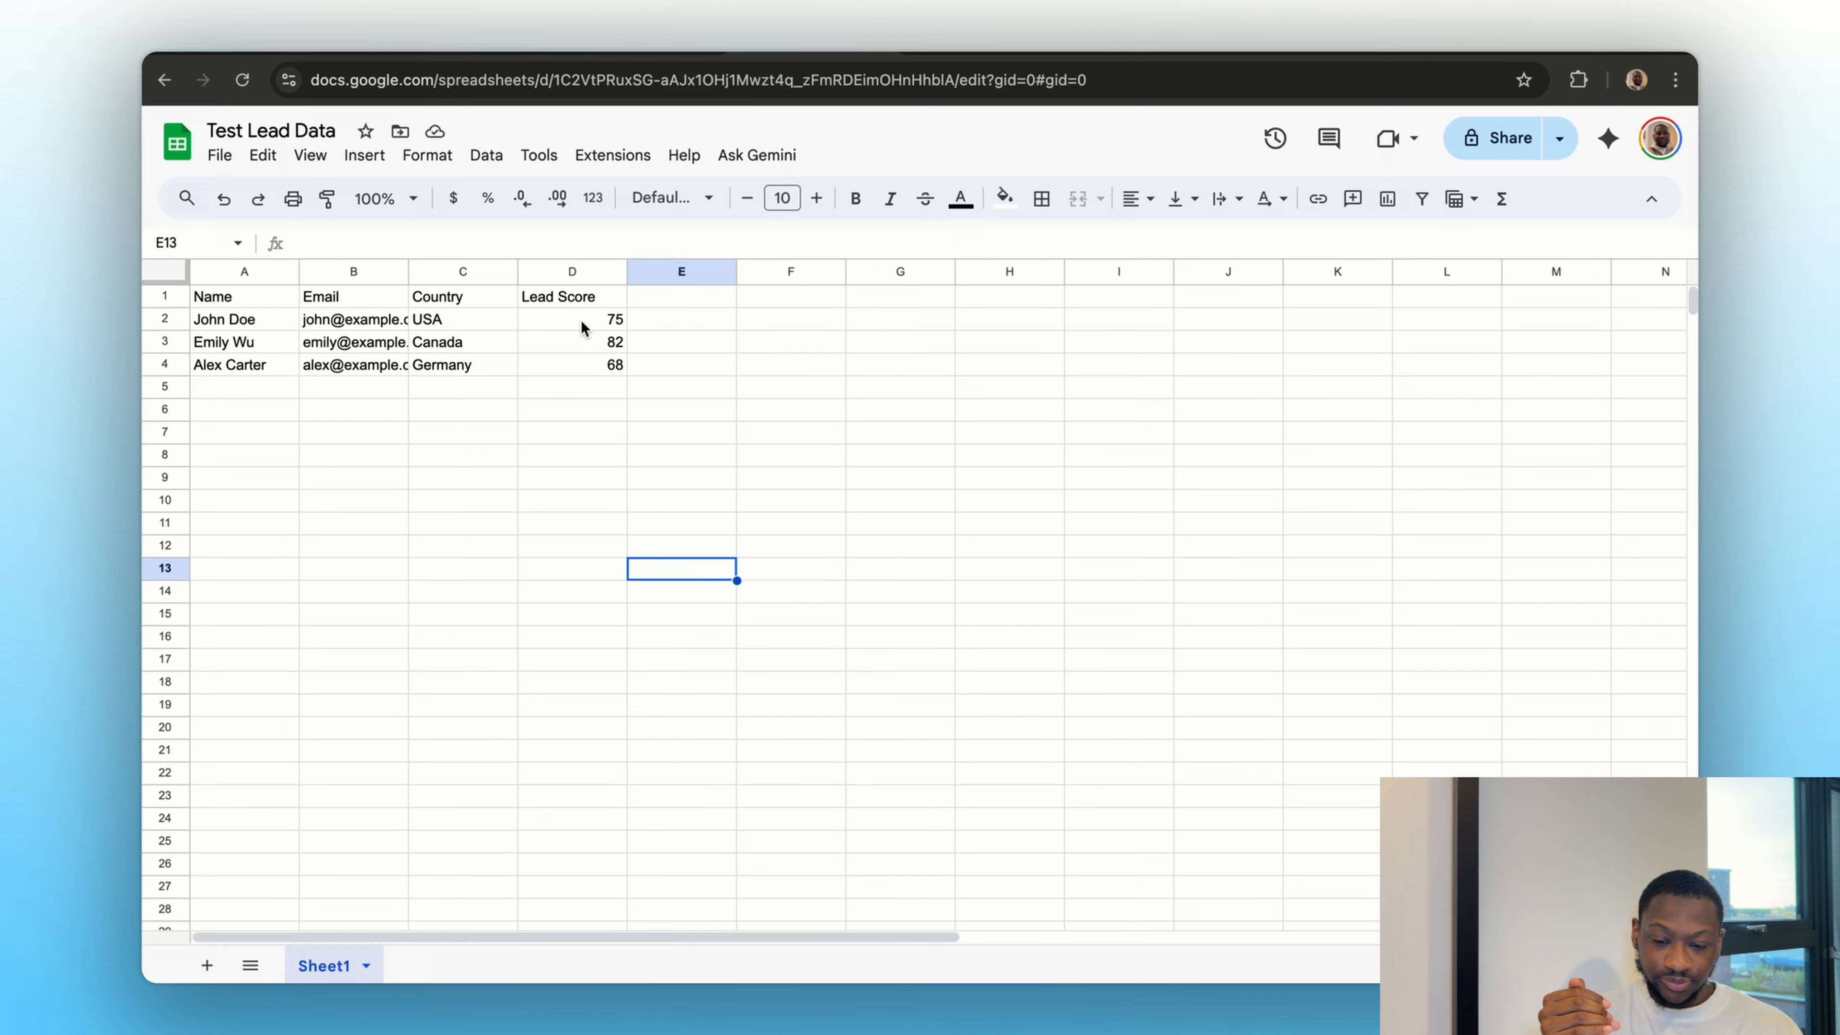
pyautogui.moveTo(581, 320); pyautogui.dragTo(584, 372)
pyautogui.click(661, 462)
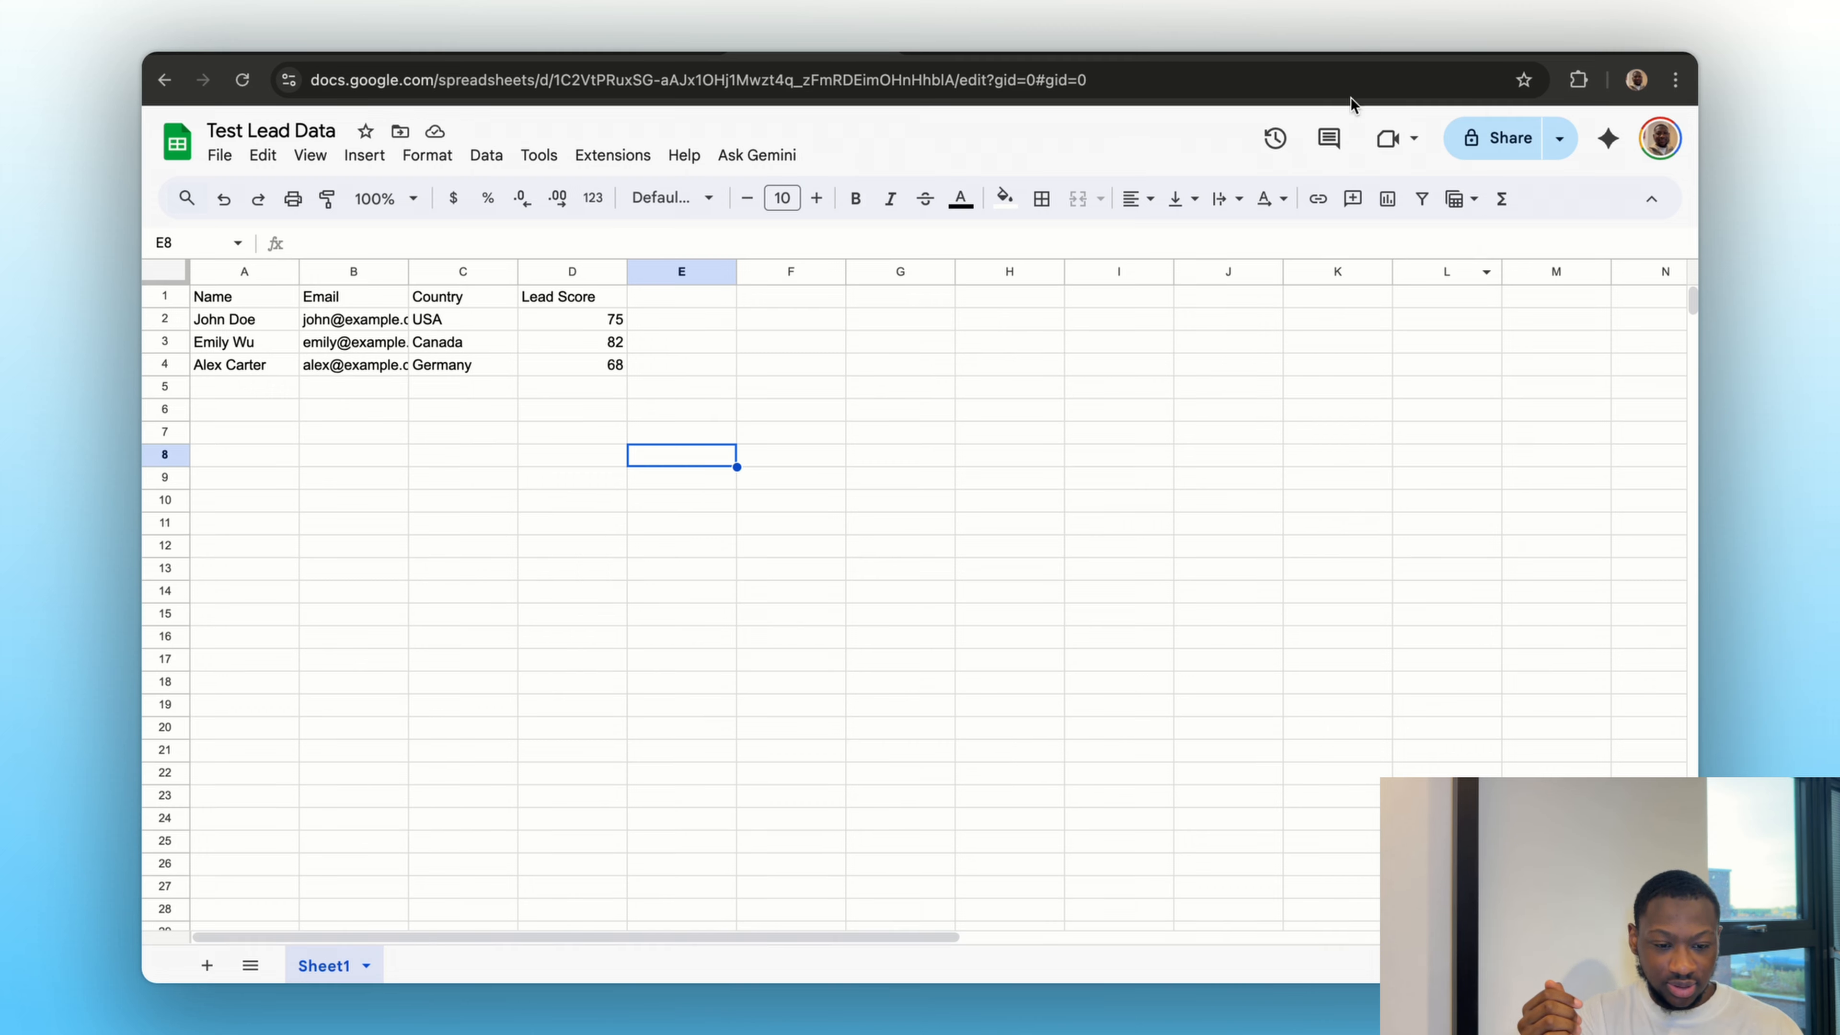
pyautogui.click(1304, 54)
# Move the If node beside Loop Over Items and delete the Replace Me placeholder node
pyautogui.scroll(-2, 997, 783)
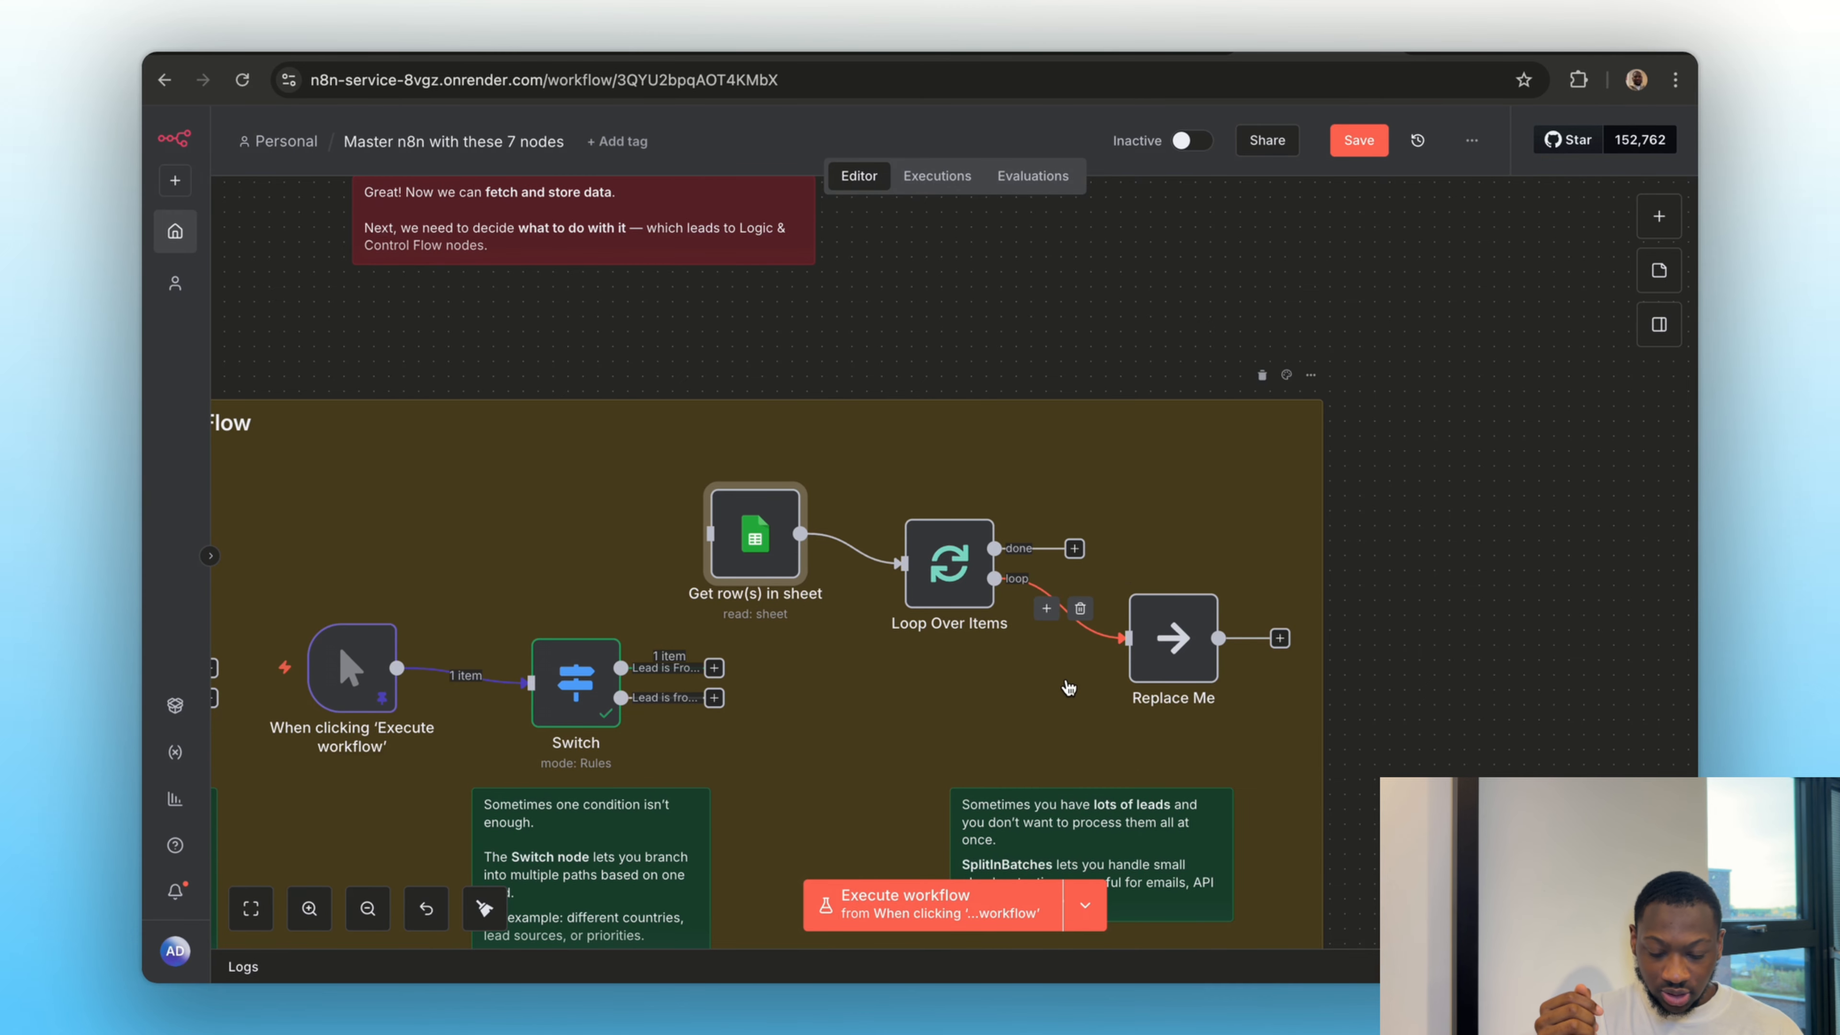
pyautogui.scroll(-2, 1067, 687)
pyautogui.hscroll(-4, 1057, 688)
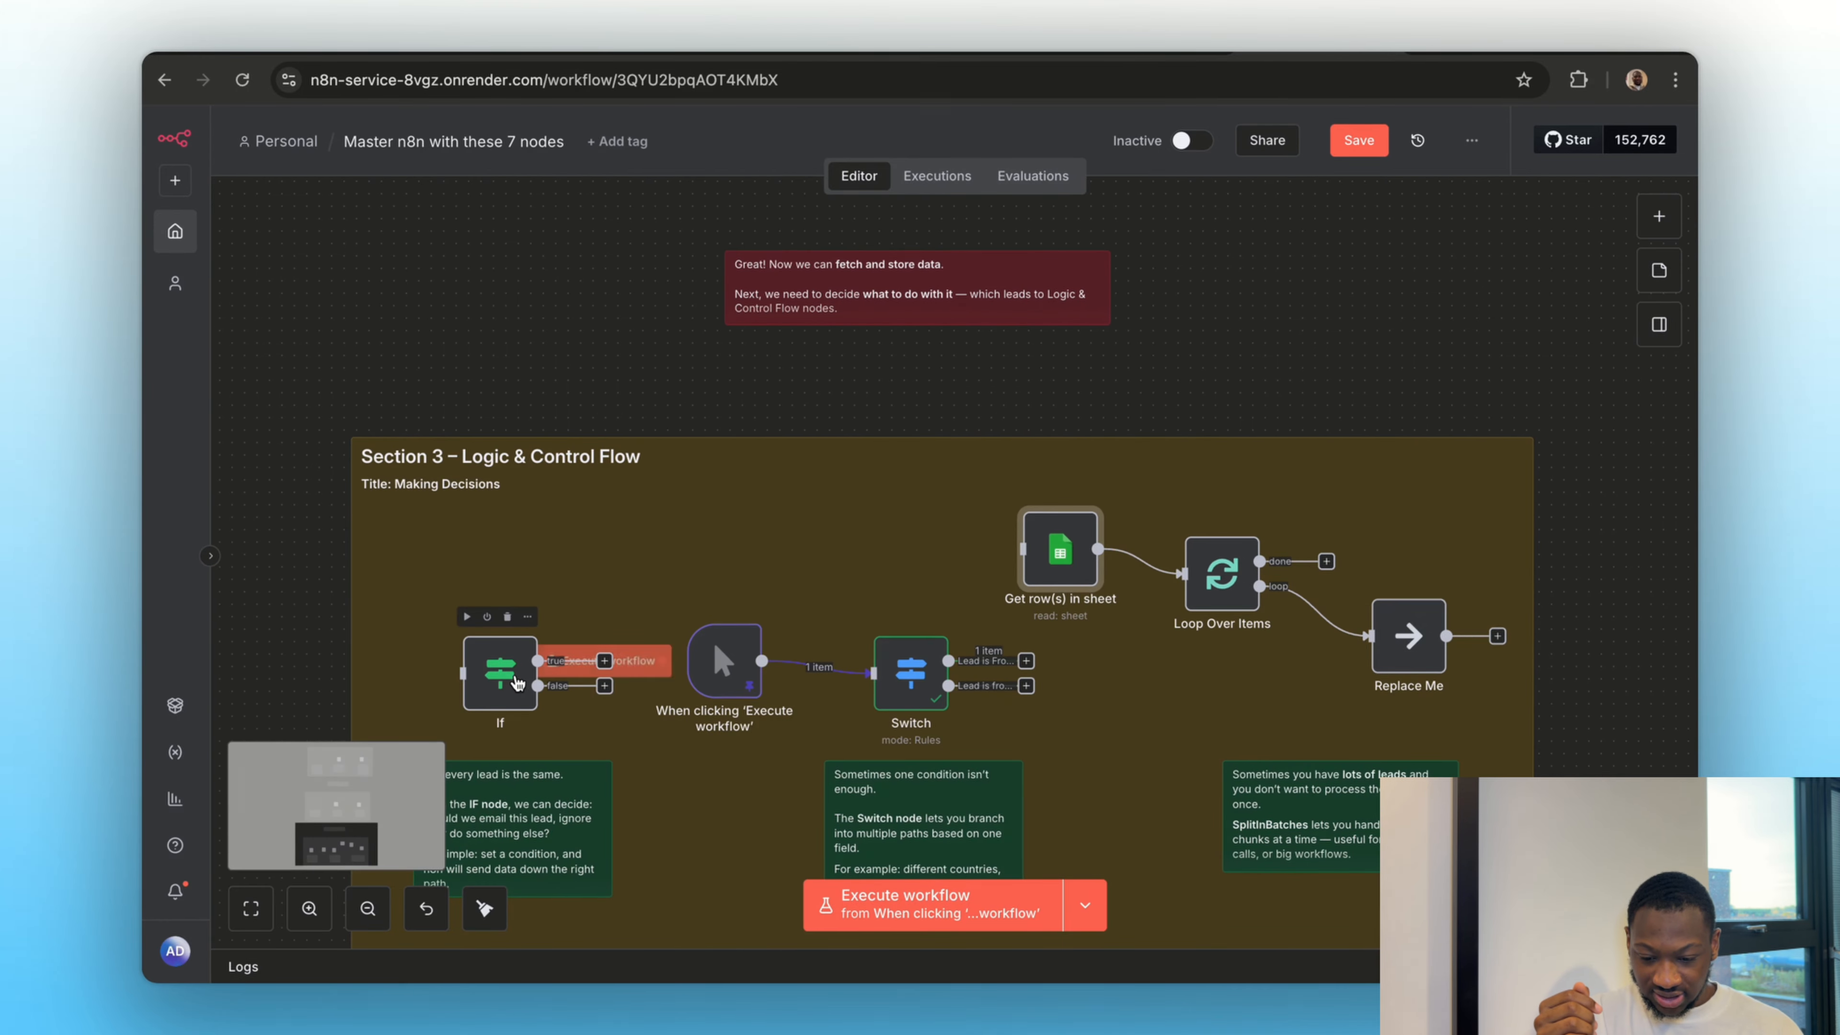
pyautogui.moveTo(519, 672); pyautogui.dragTo(1445, 564)
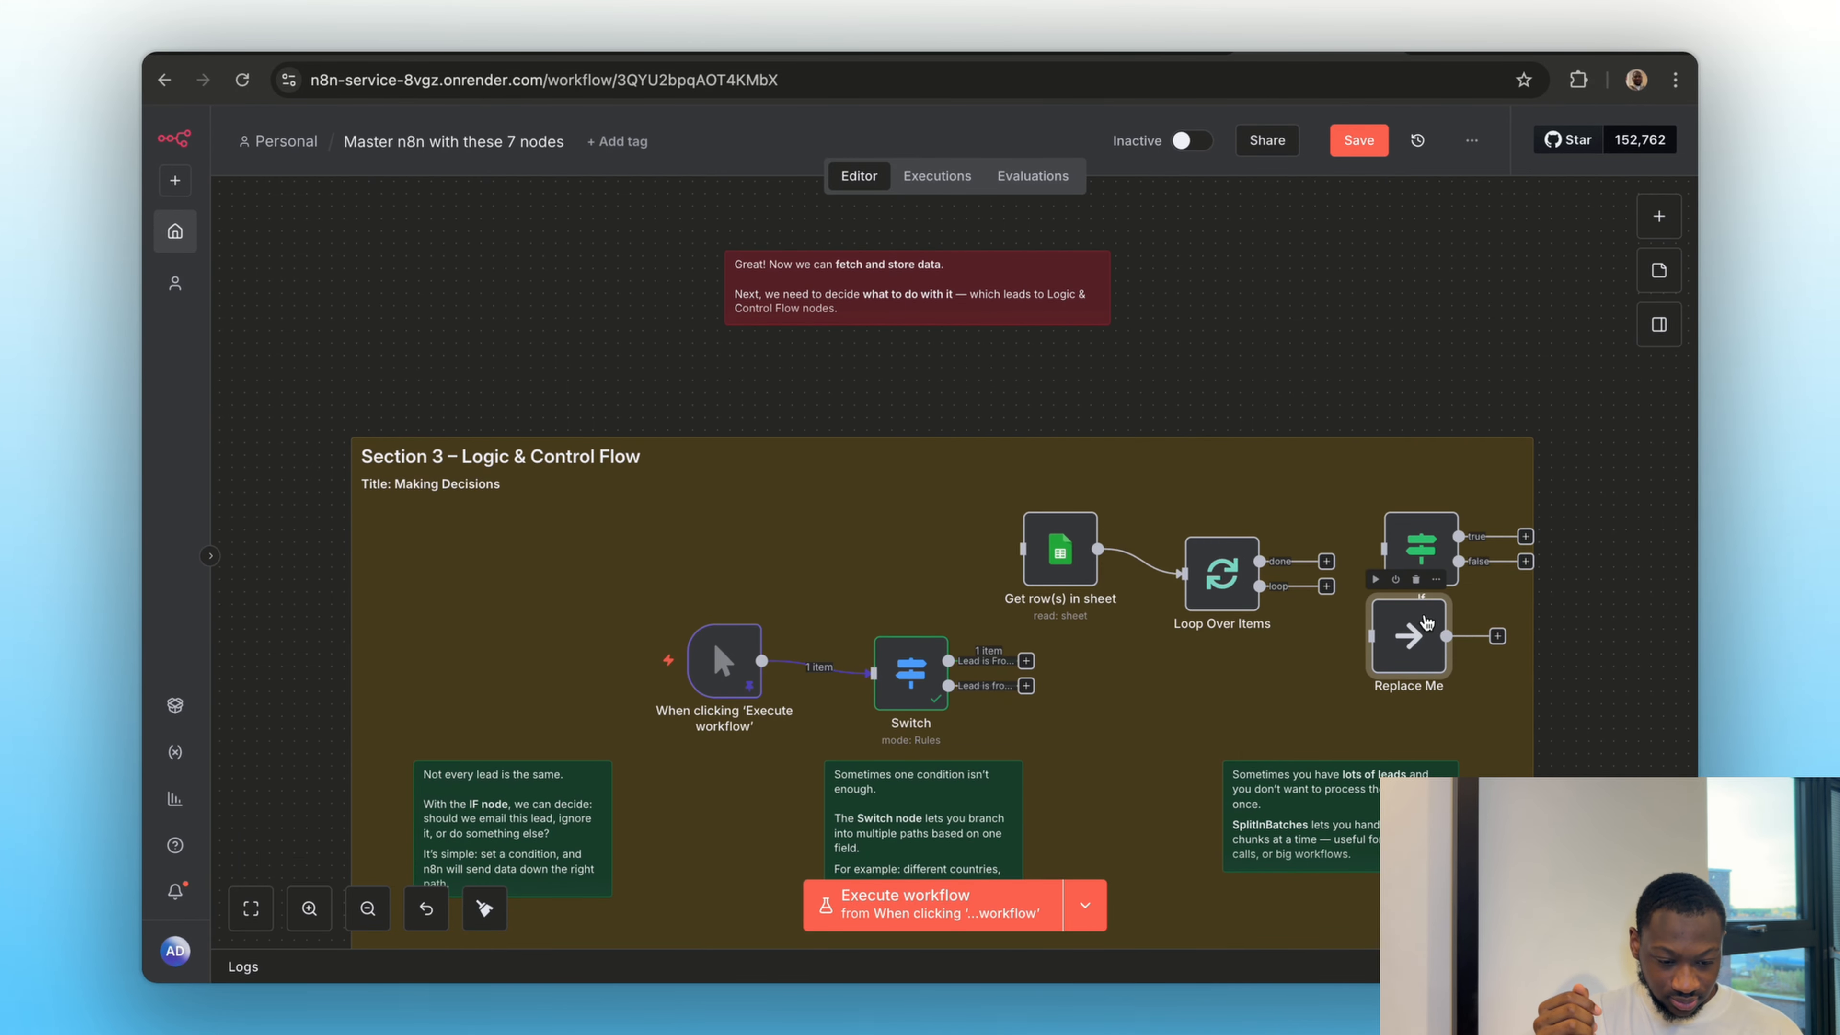
pyautogui.click(1418, 579)
# Lower the If node into the placeholder's spot, connect the loop output to it and its false output back to Loop Over Items
pyautogui.moveTo(1421, 548); pyautogui.dragTo(1420, 661)
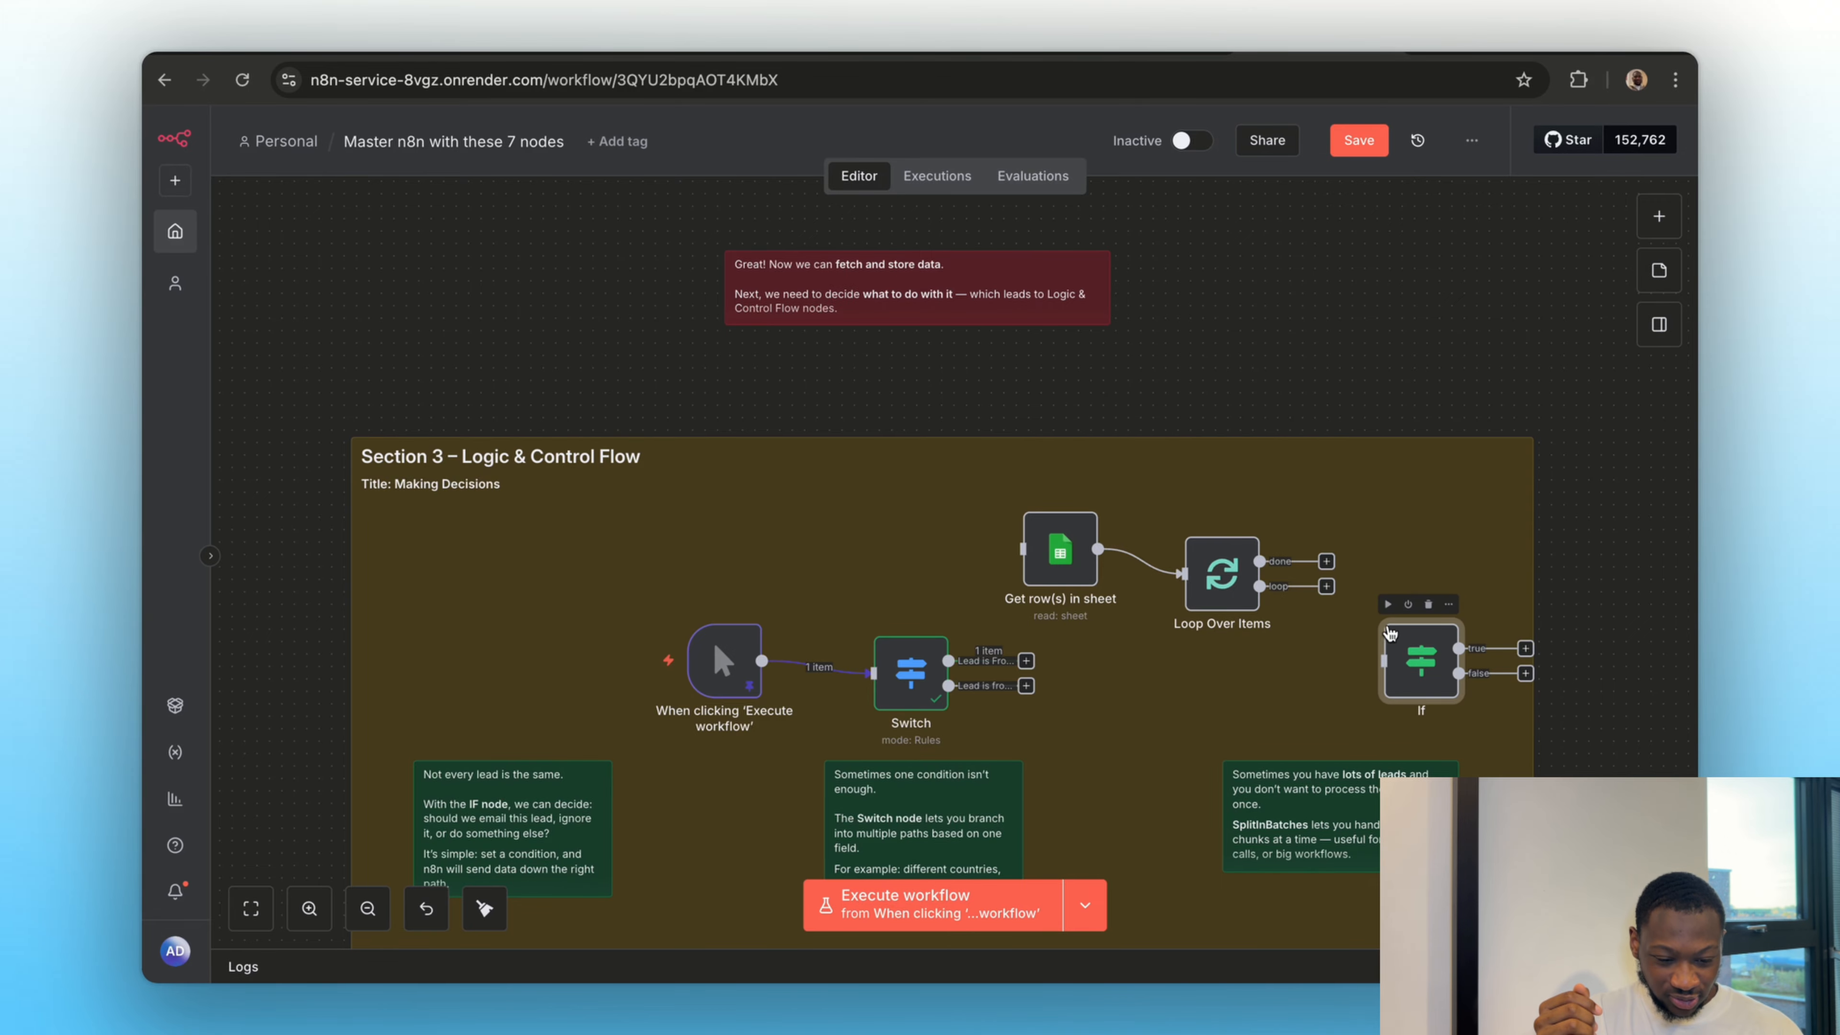
pyautogui.moveTo(1331, 596); pyautogui.dragTo(1394, 663)
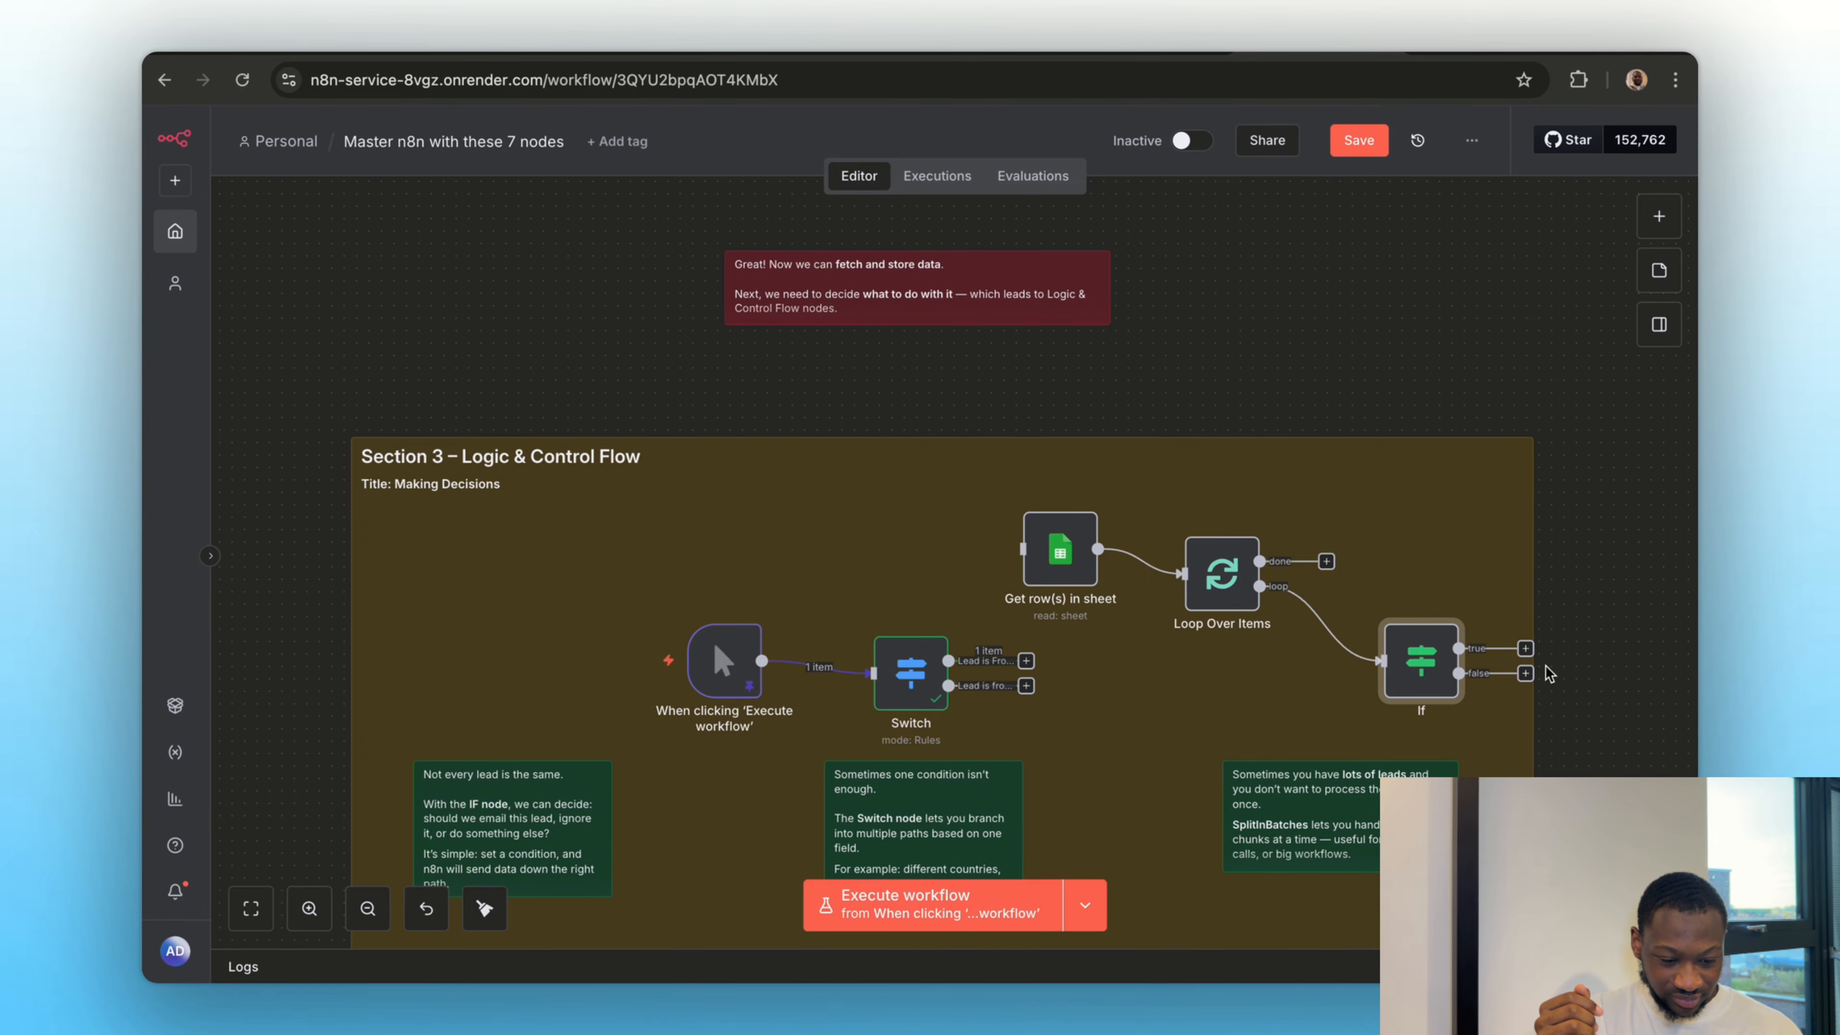
pyautogui.moveTo(1526, 676); pyautogui.dragTo(1182, 574)
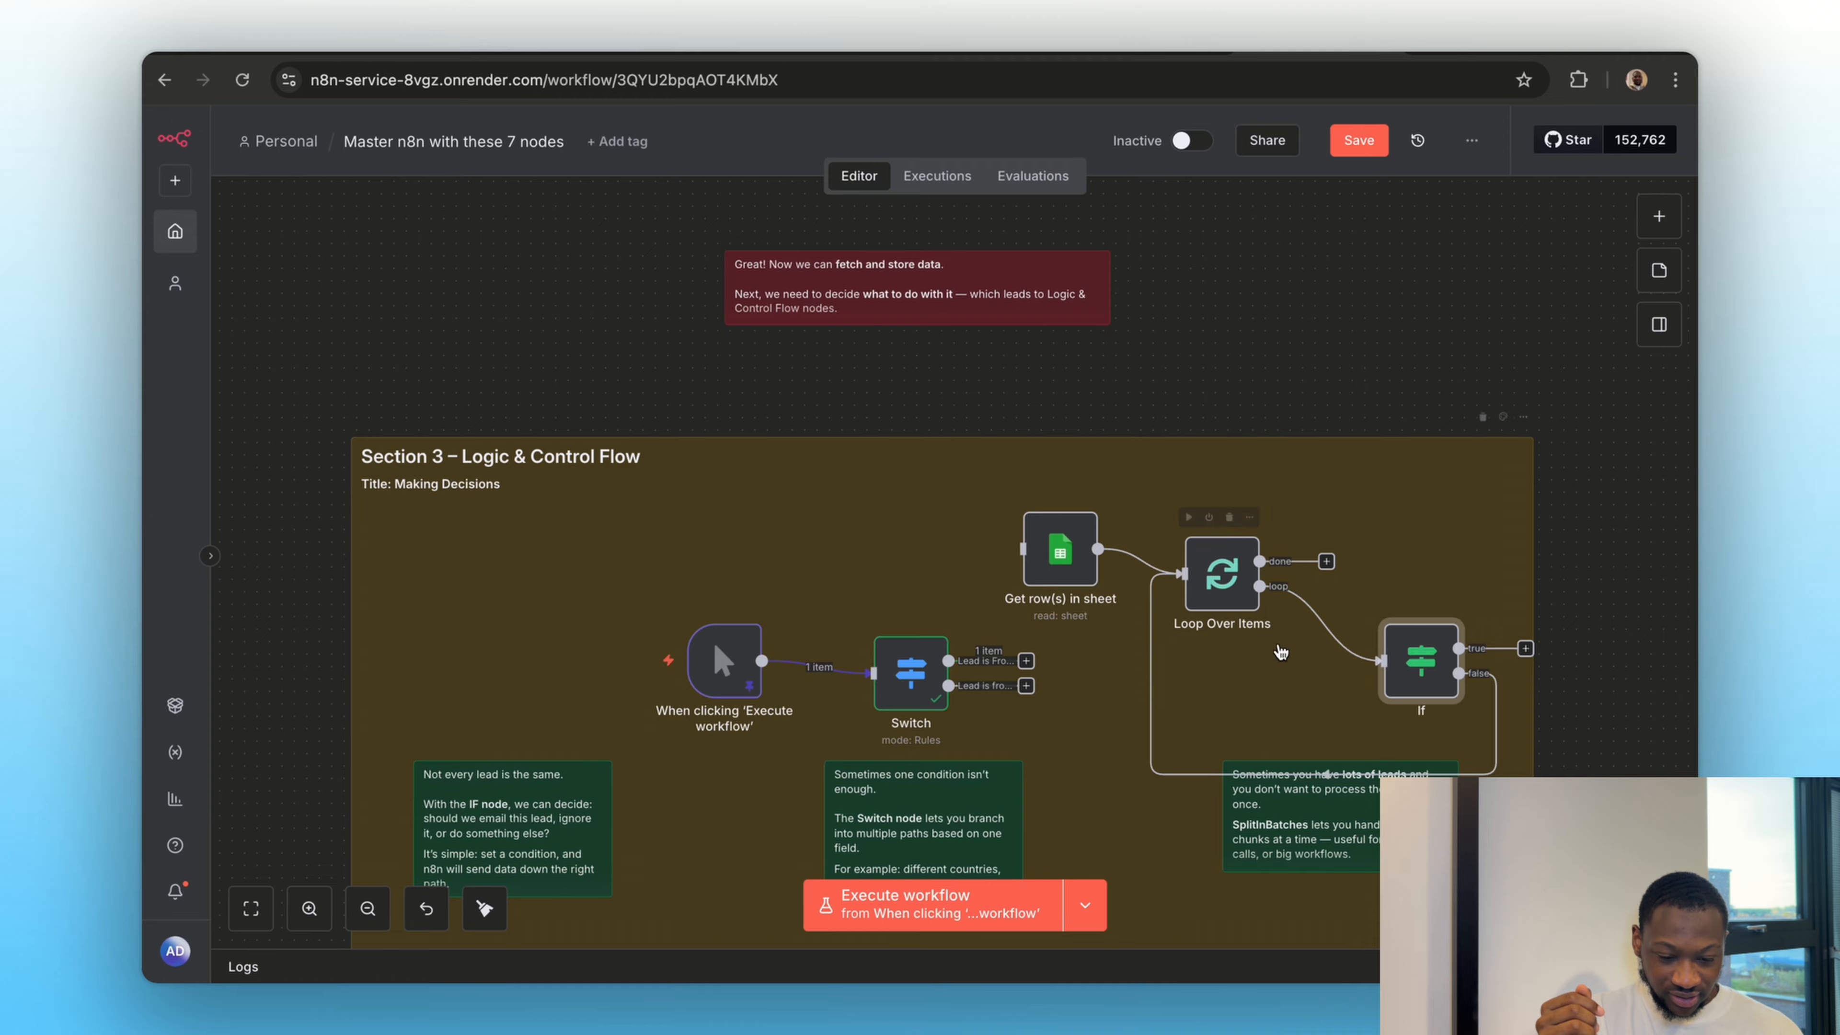
# Execute the "Get row(s) in sheet" node, inspect the lead rows in its output, and return to the canvas
pyautogui.scroll(-2, 1092, 719)
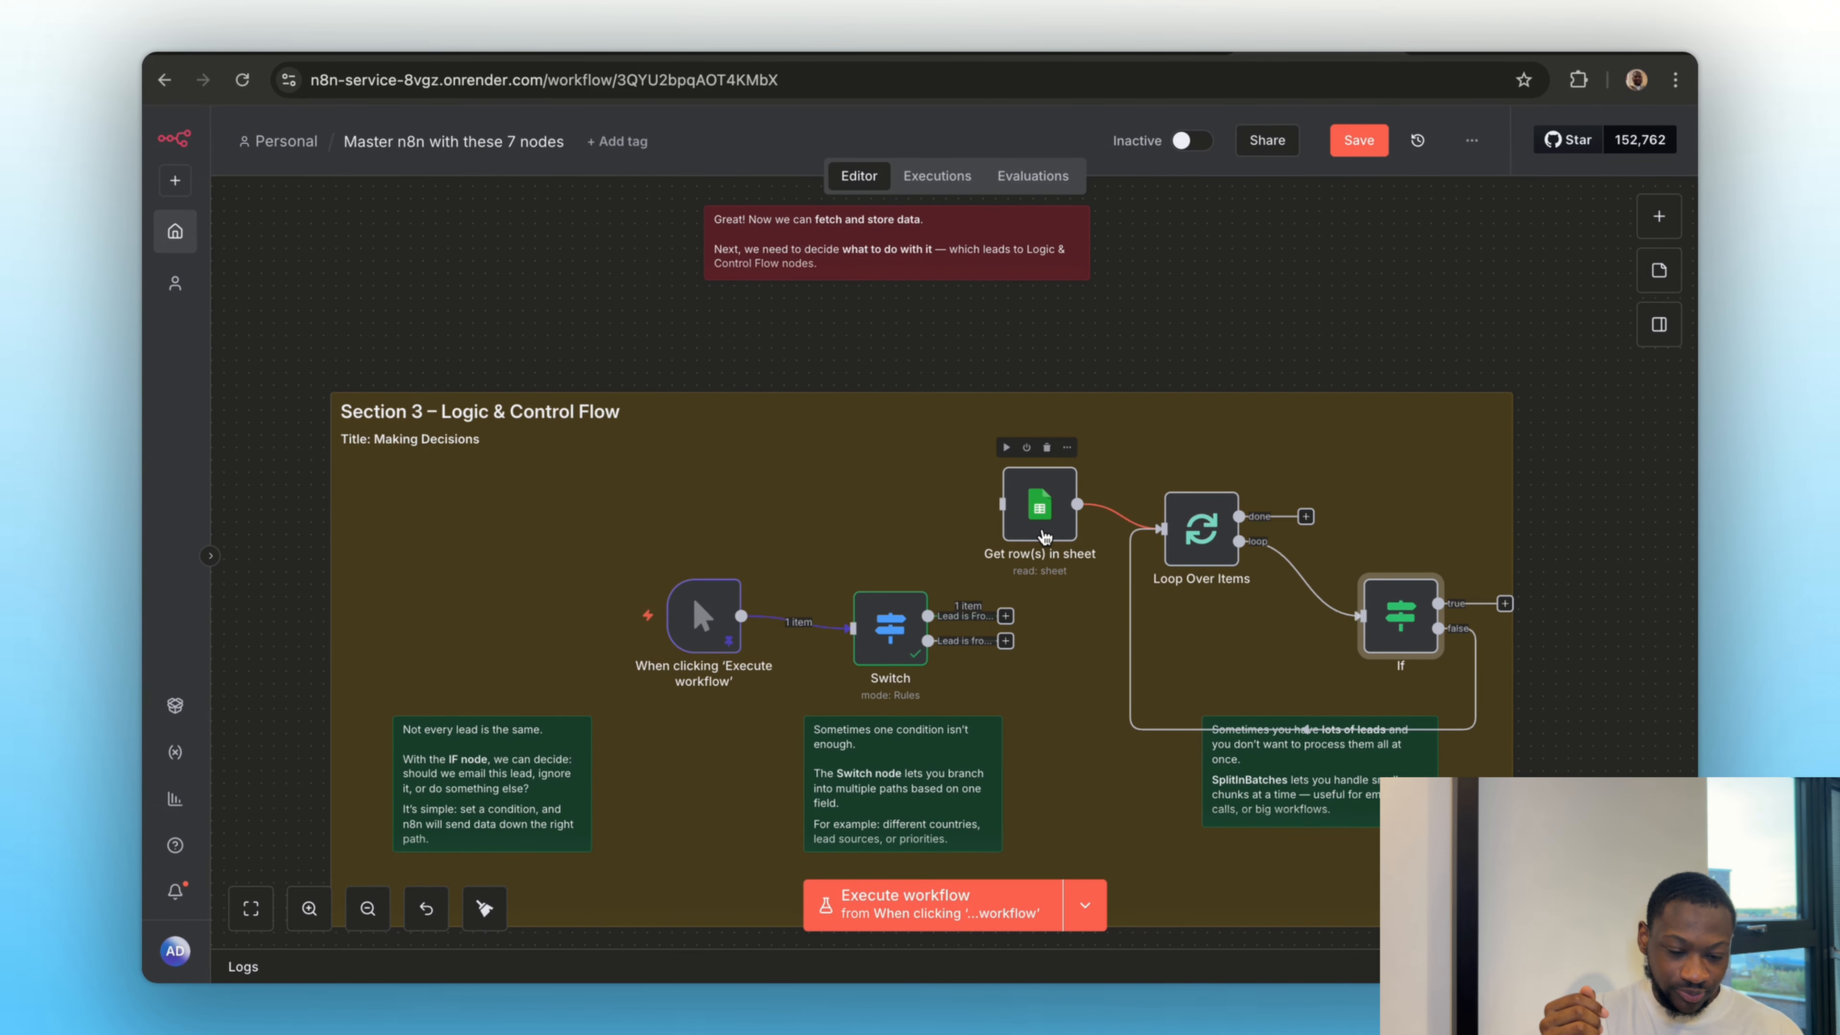
pyautogui.moveTo(1042, 512)
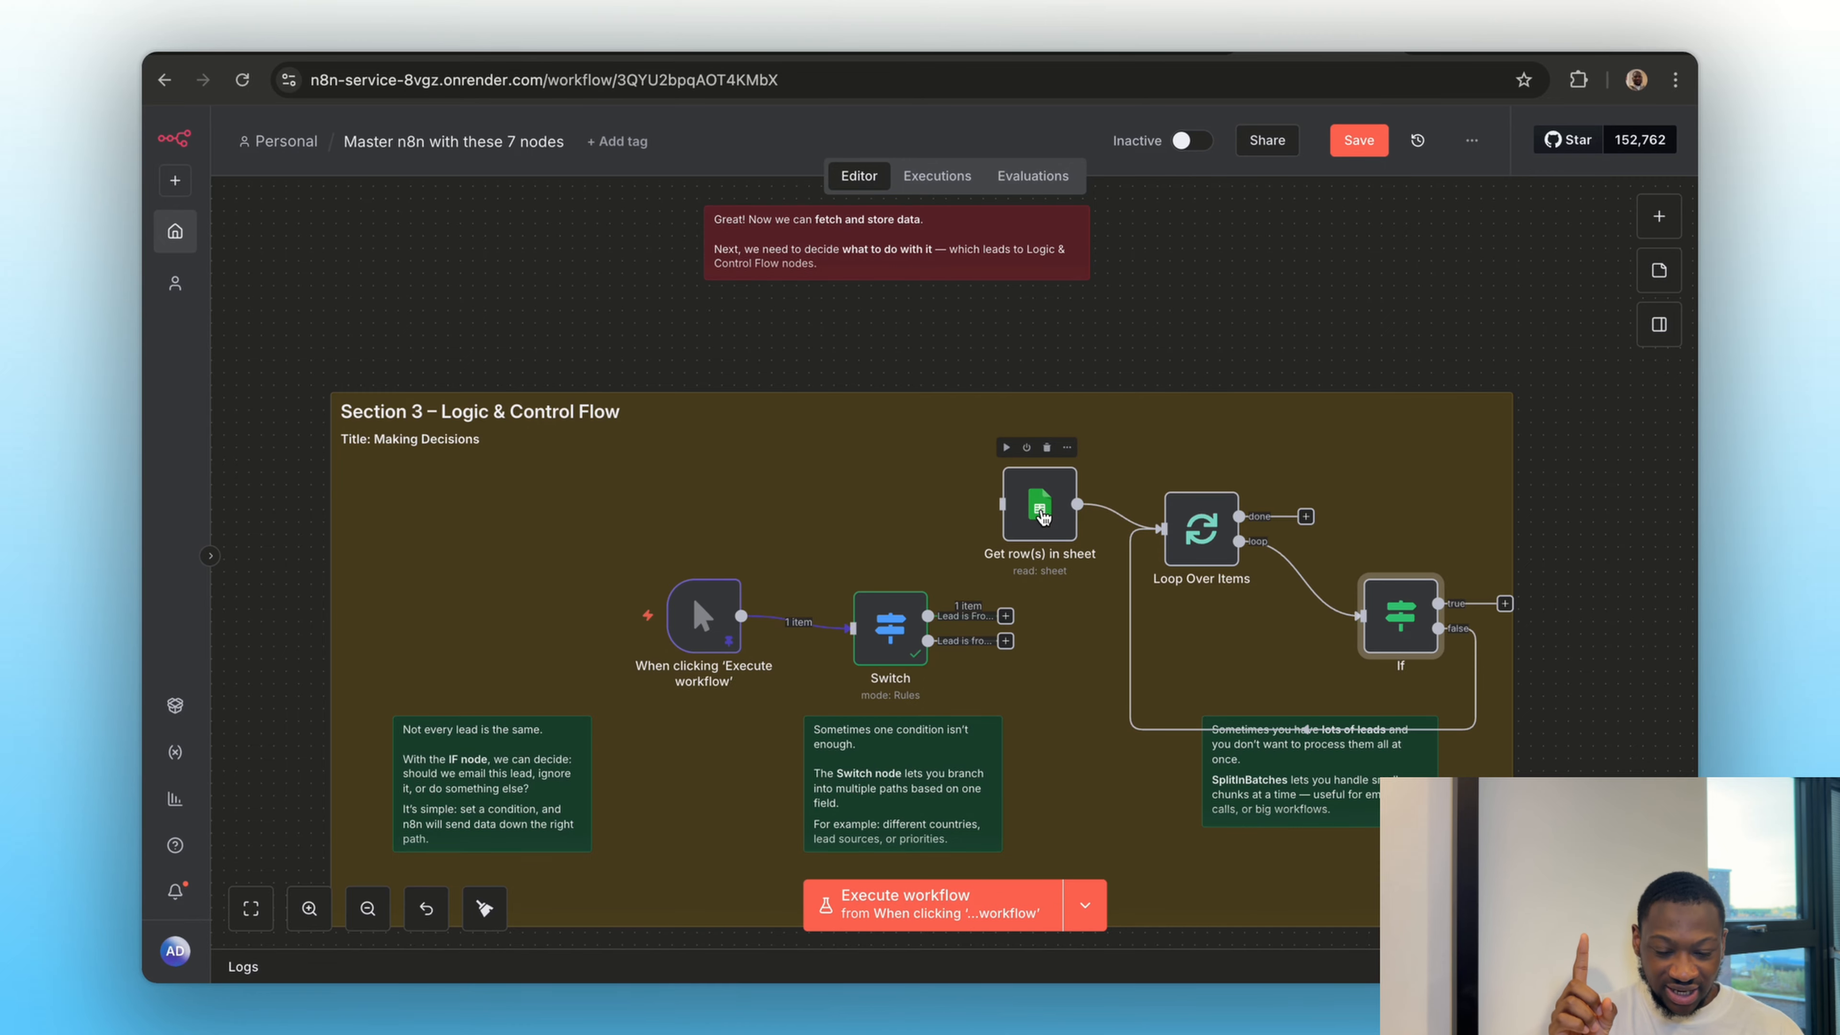
pyautogui.click(1006, 449)
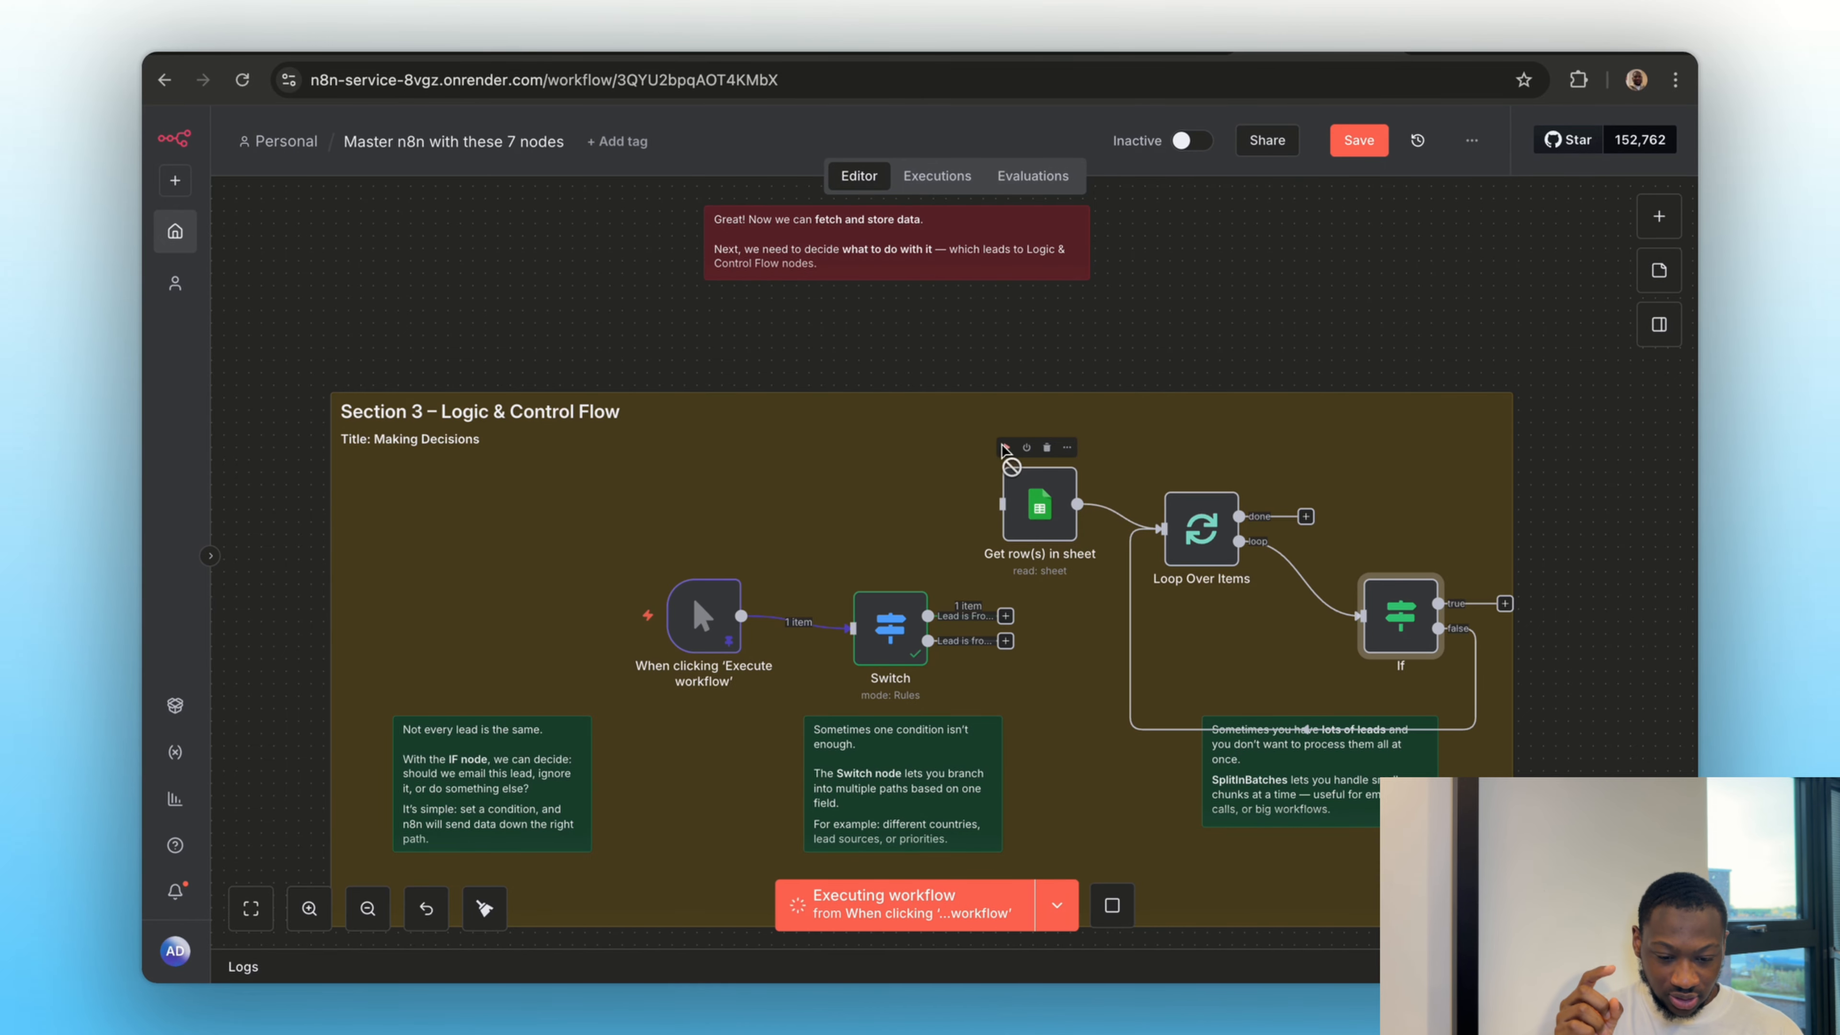
pyautogui.doubleClick(1050, 524)
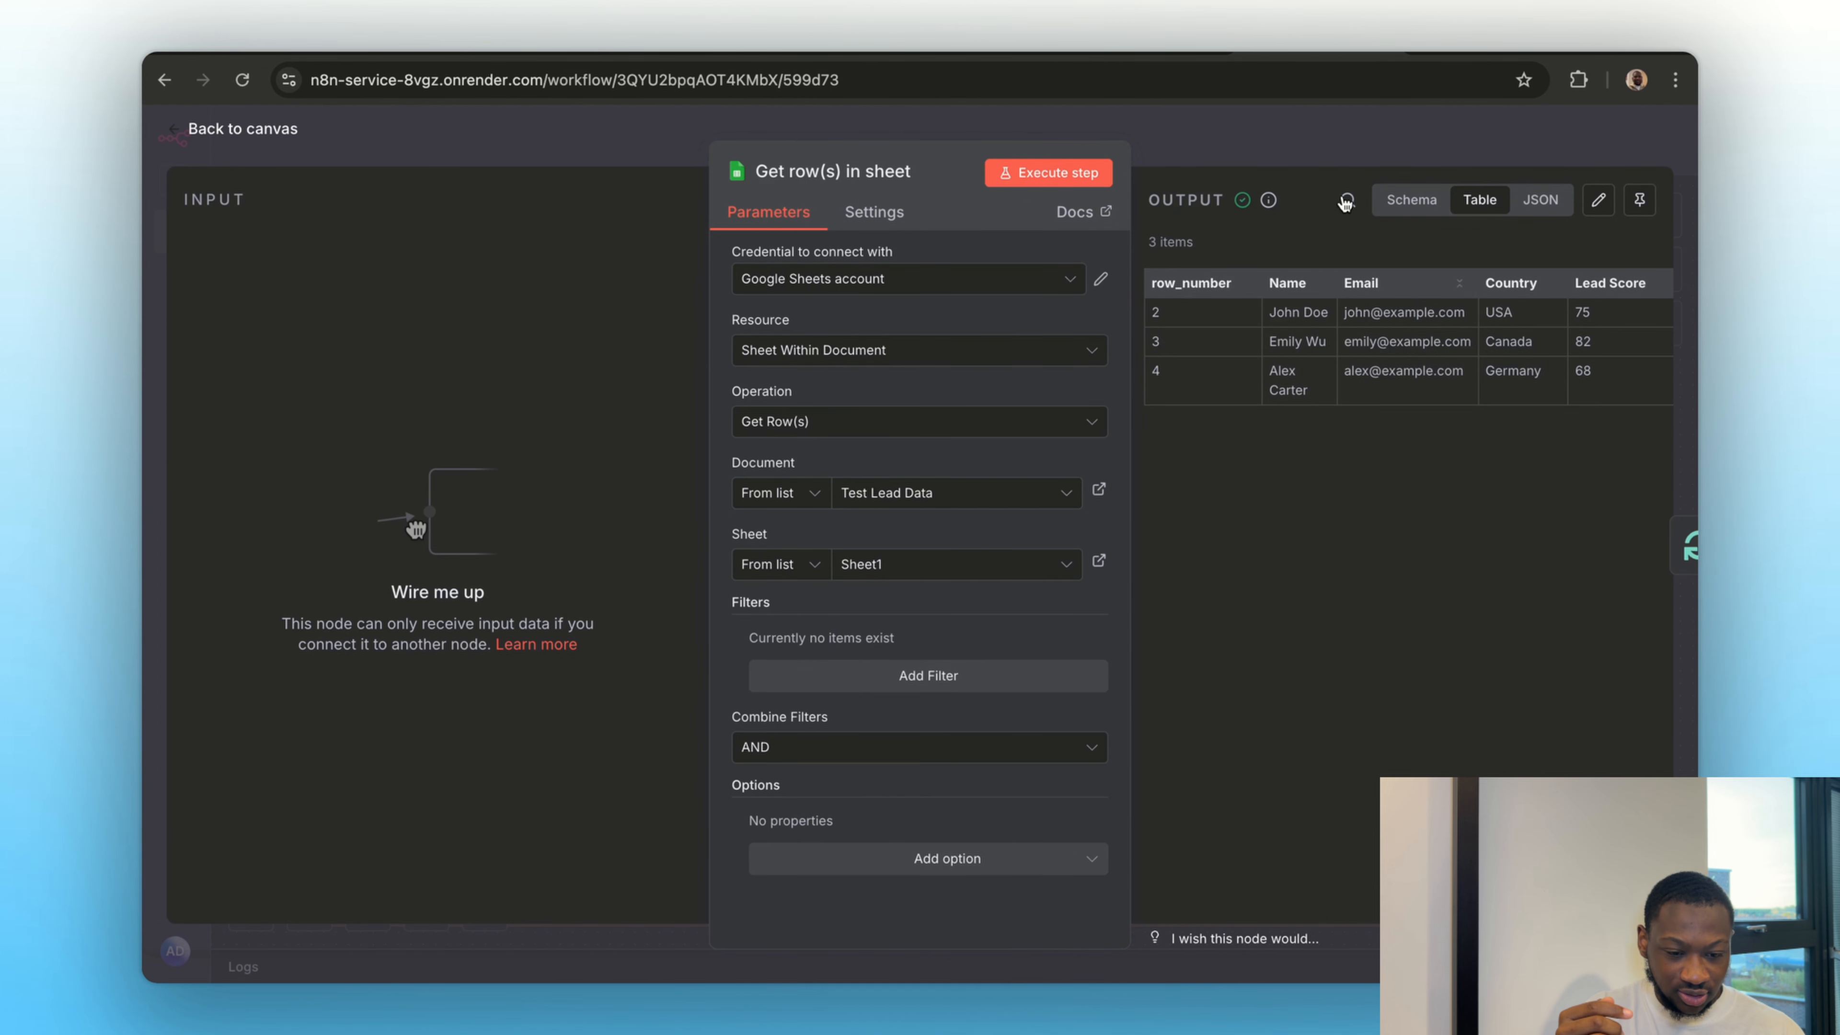
pyautogui.click(1295, 151)
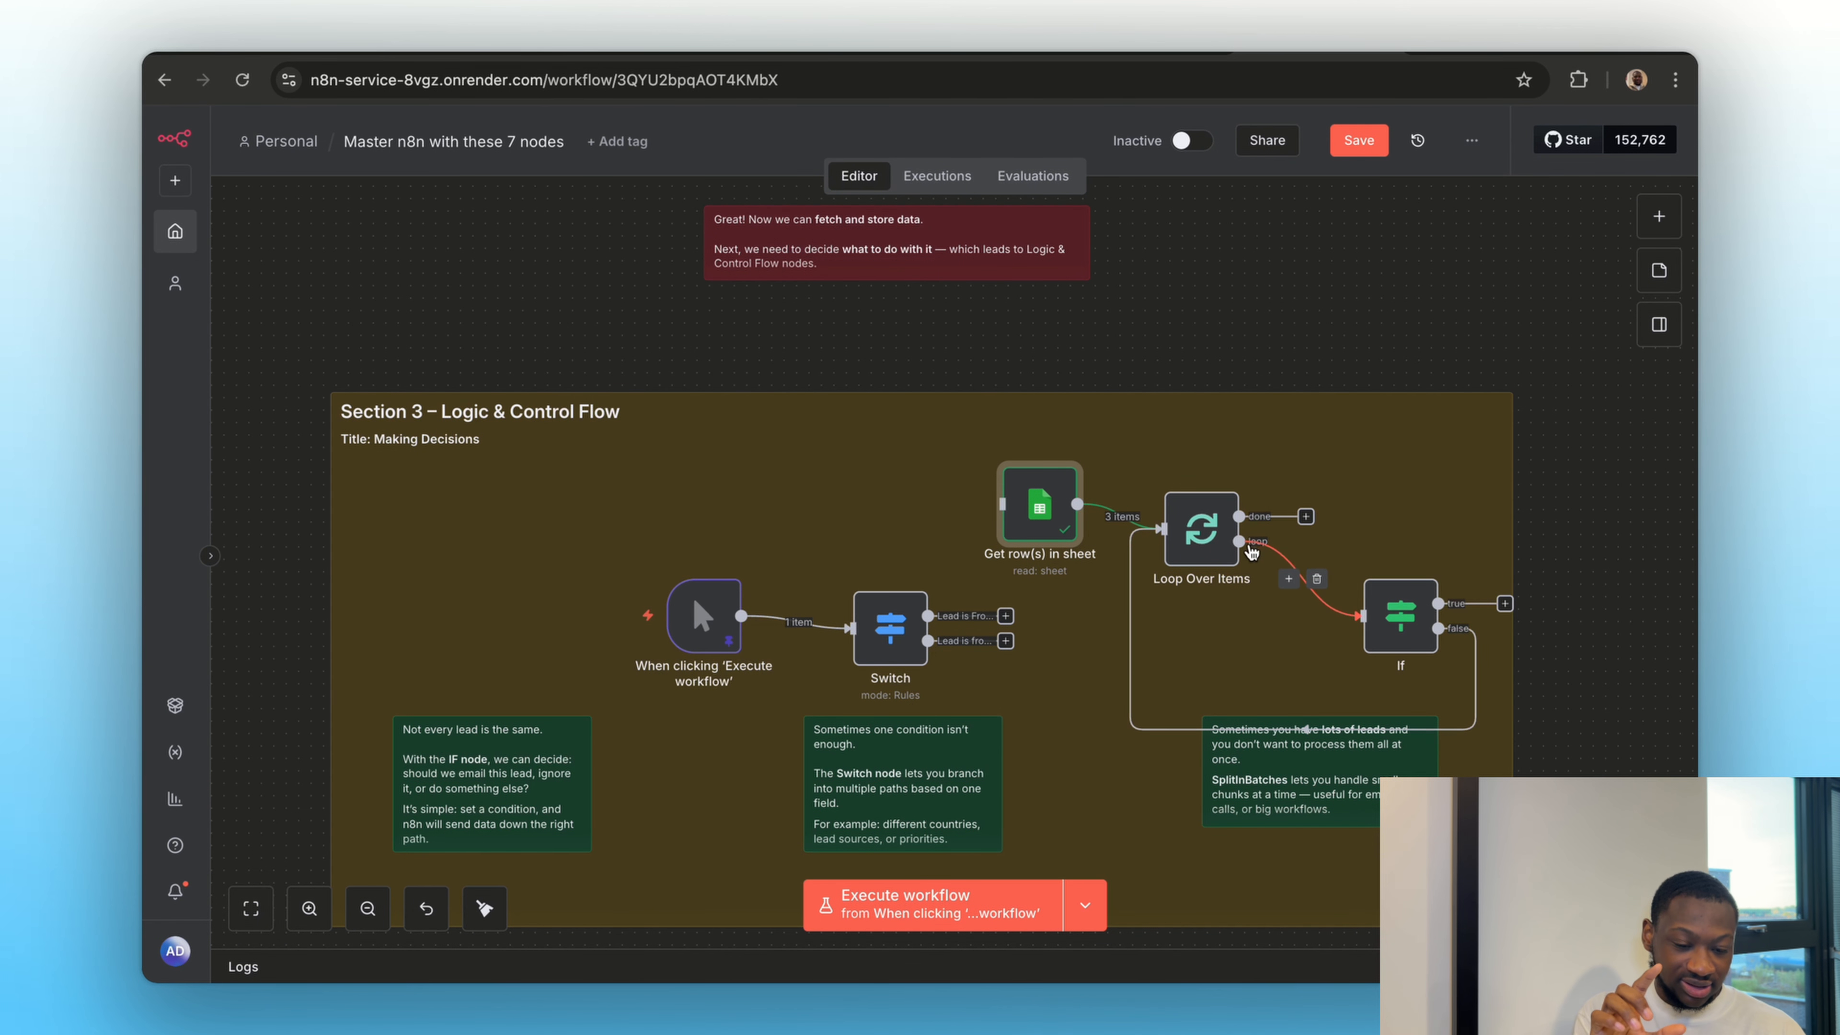
# Execute the Loop Over Items node, inspect the lead in its Loop Branch output, and return to the canvas
pyautogui.click(1169, 477)
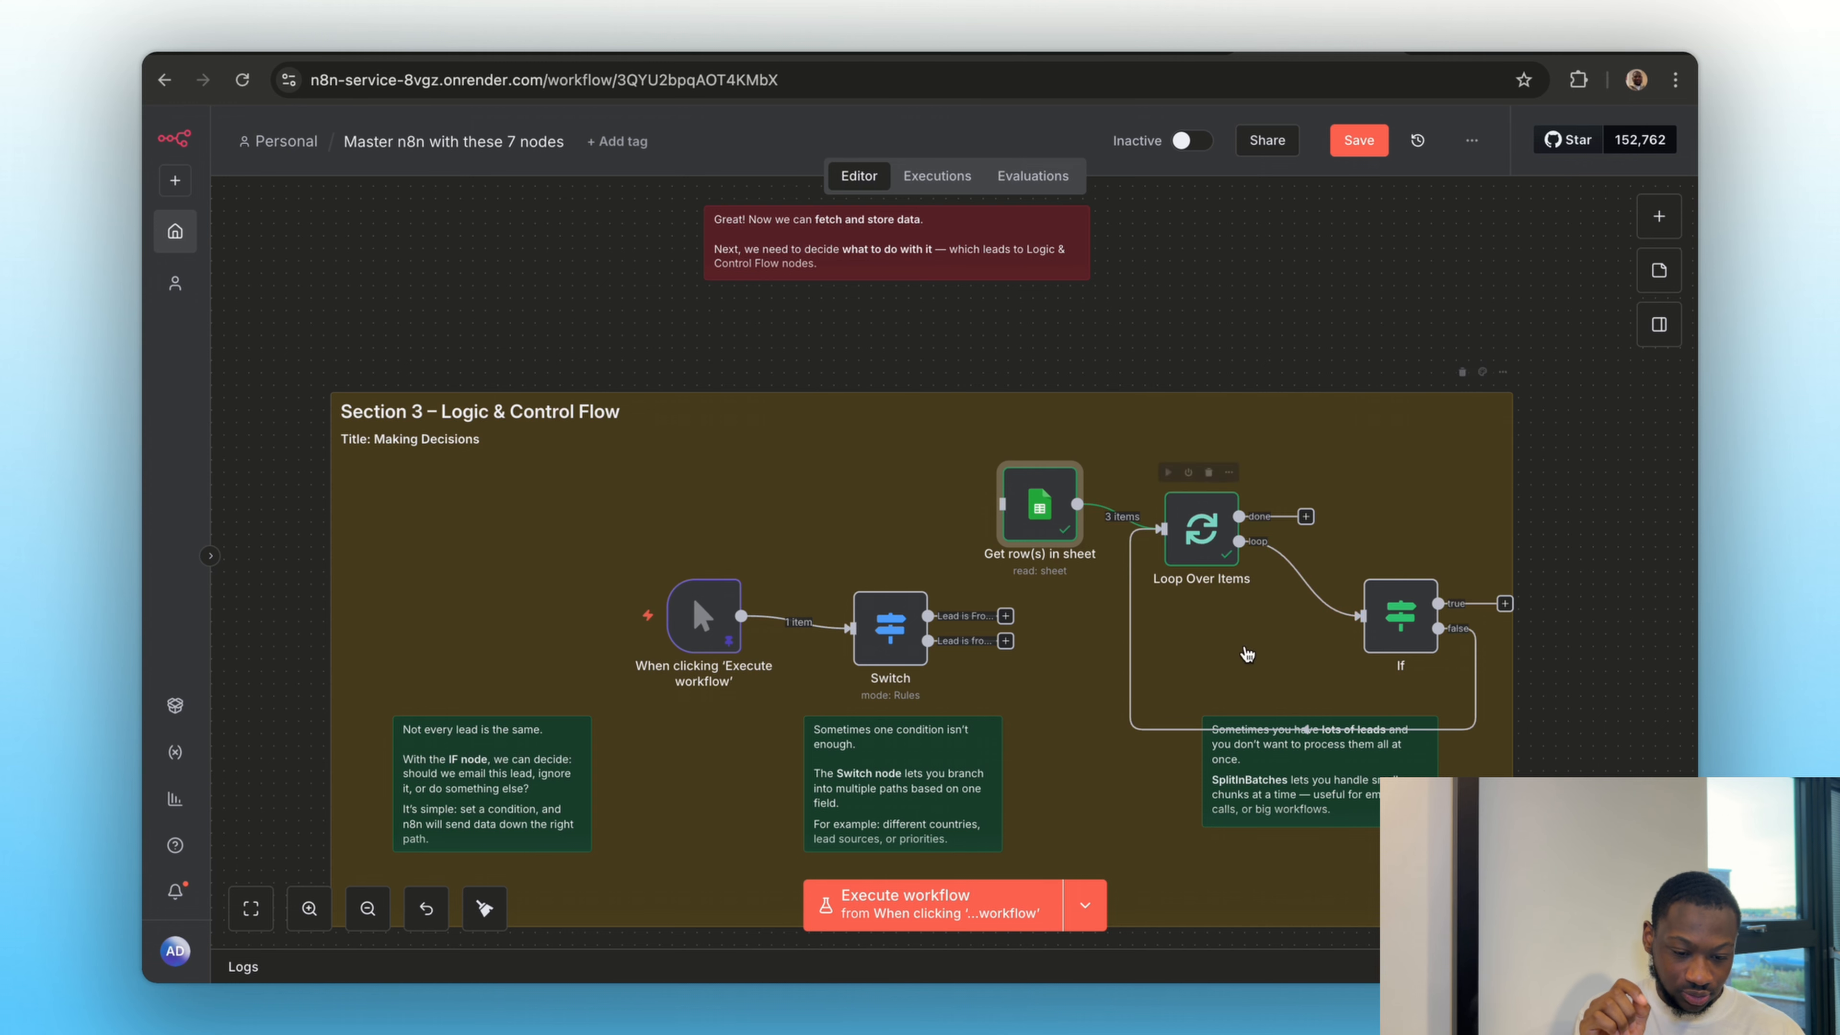
pyautogui.doubleClick(1229, 572)
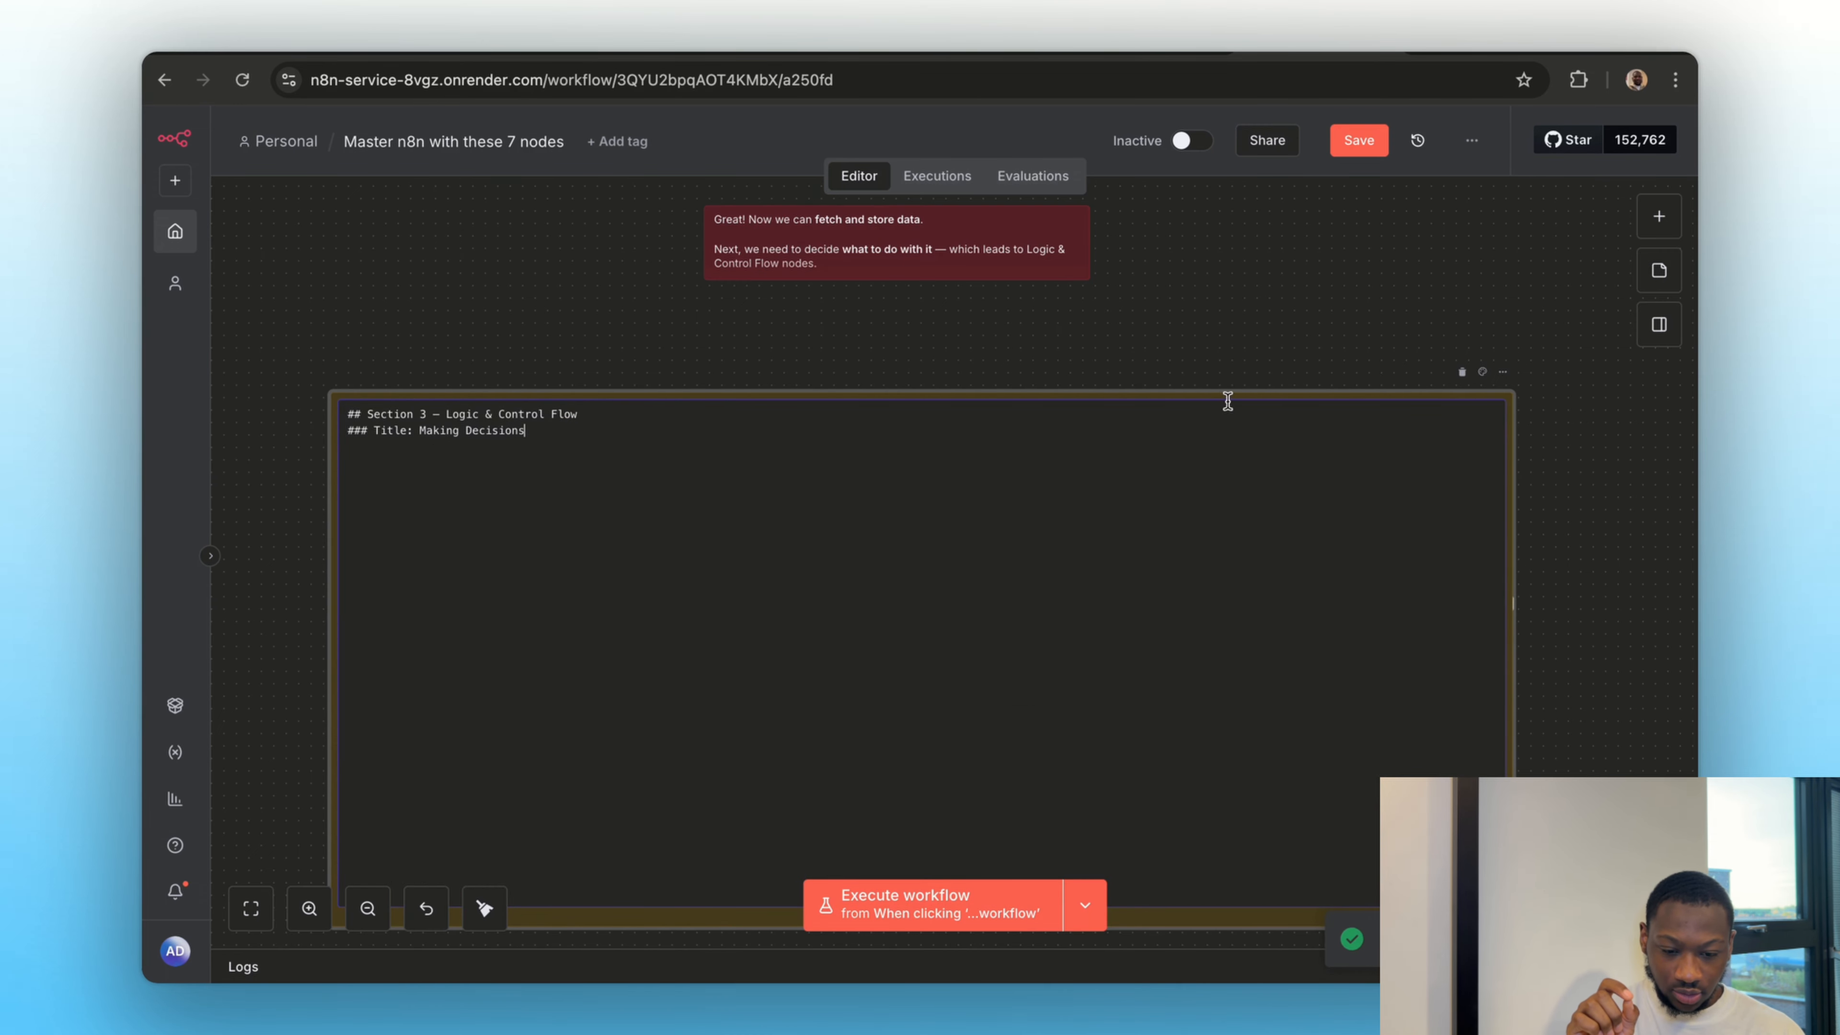
pyautogui.click(1235, 326)
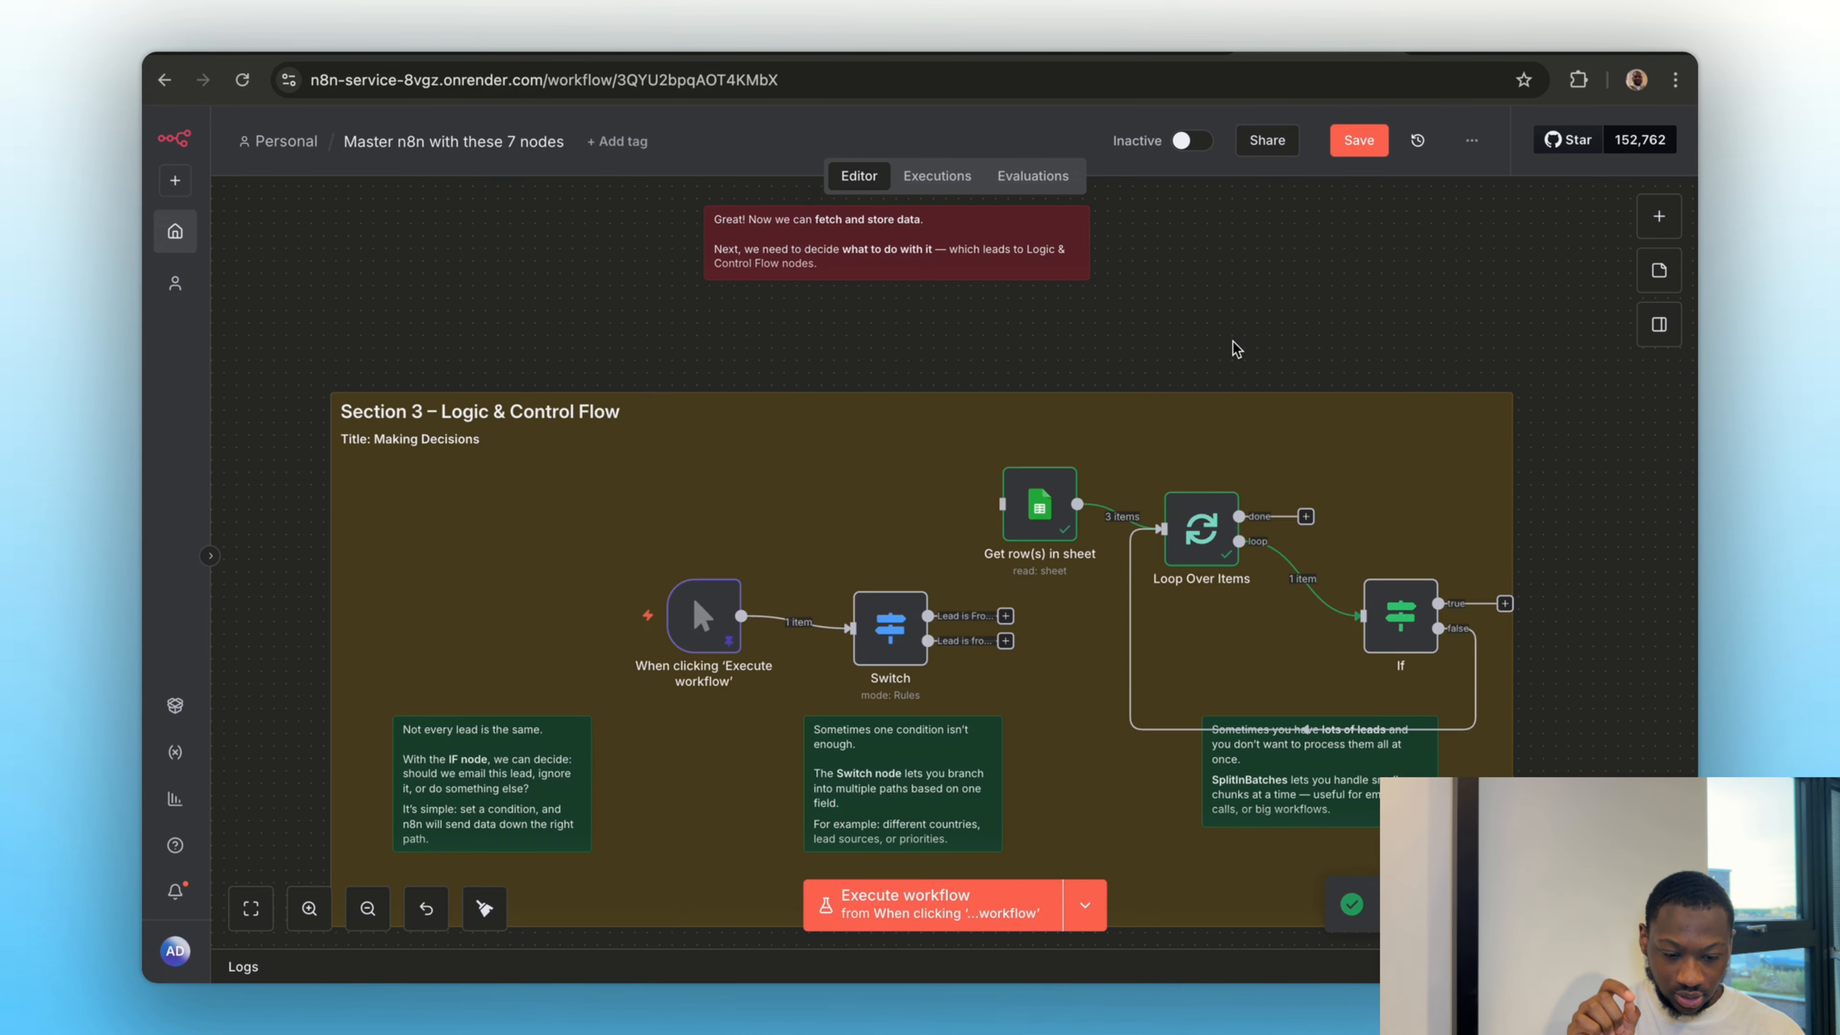
pyautogui.doubleClick(1204, 564)
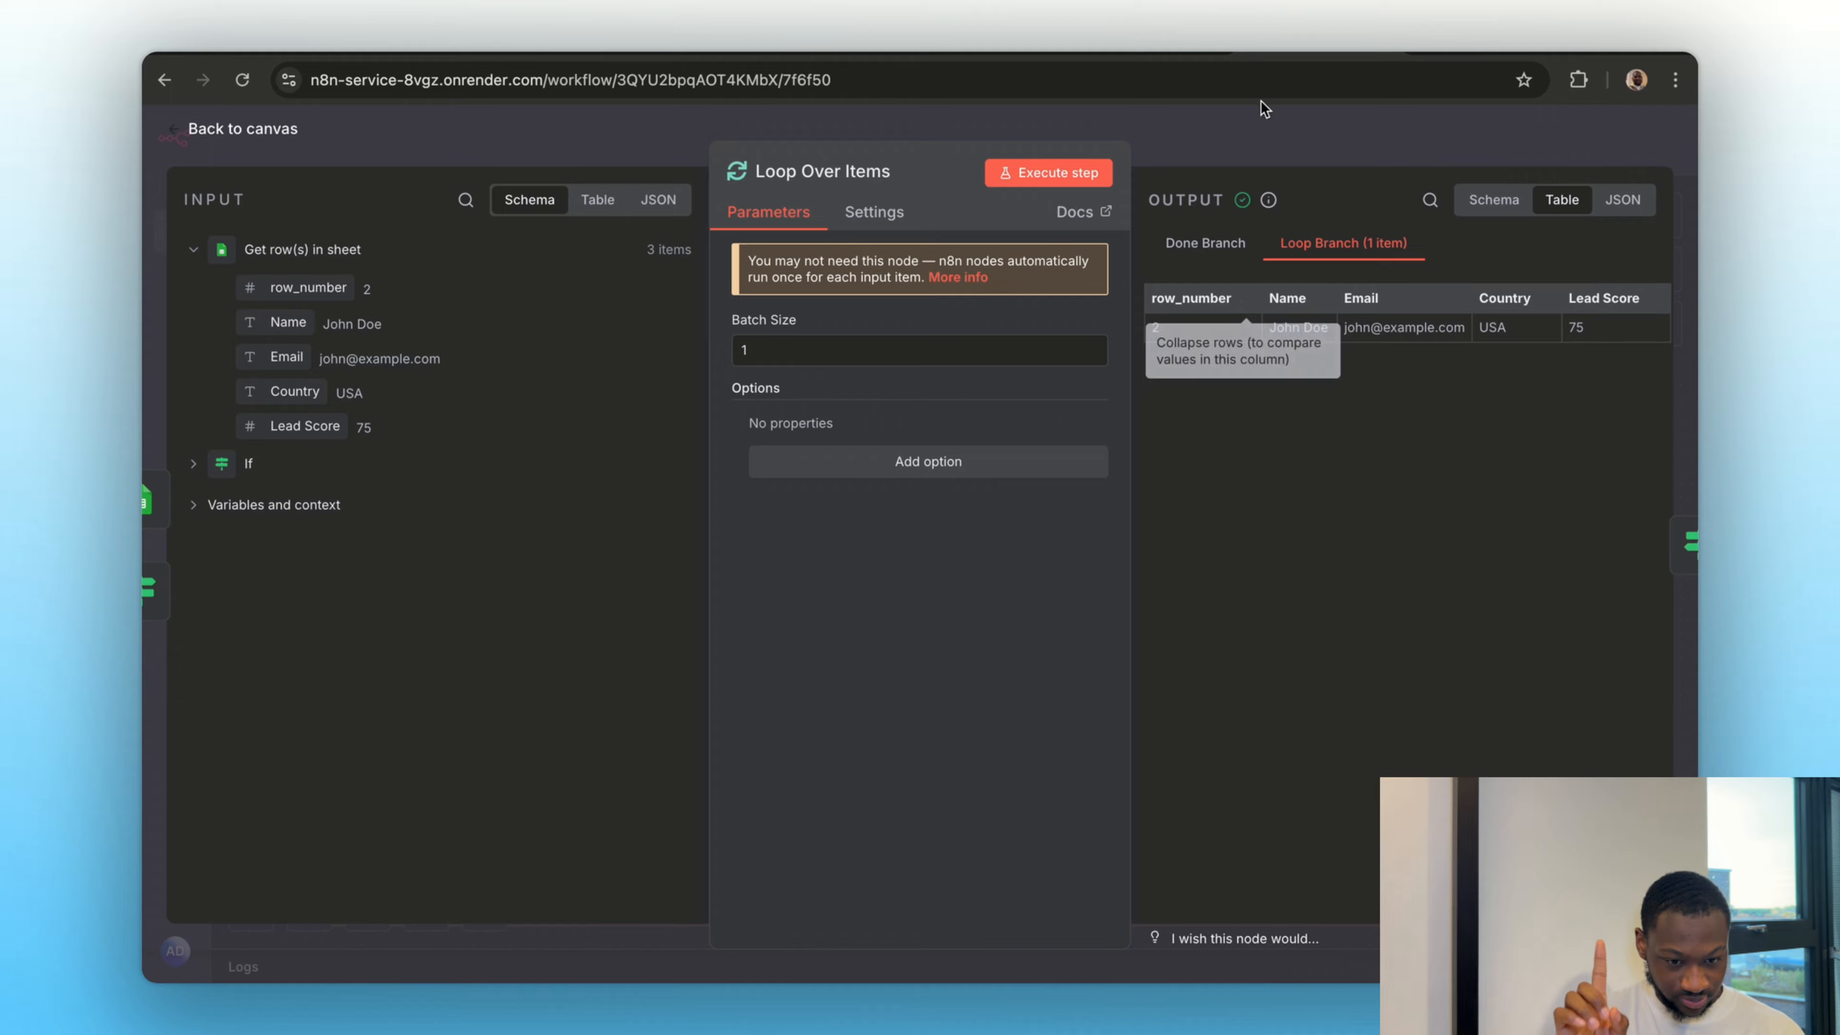
pyautogui.click(1252, 154)
# Execute the If node, check its False Branch output across all lead columns, and return to the canvas
pyautogui.click(1366, 559)
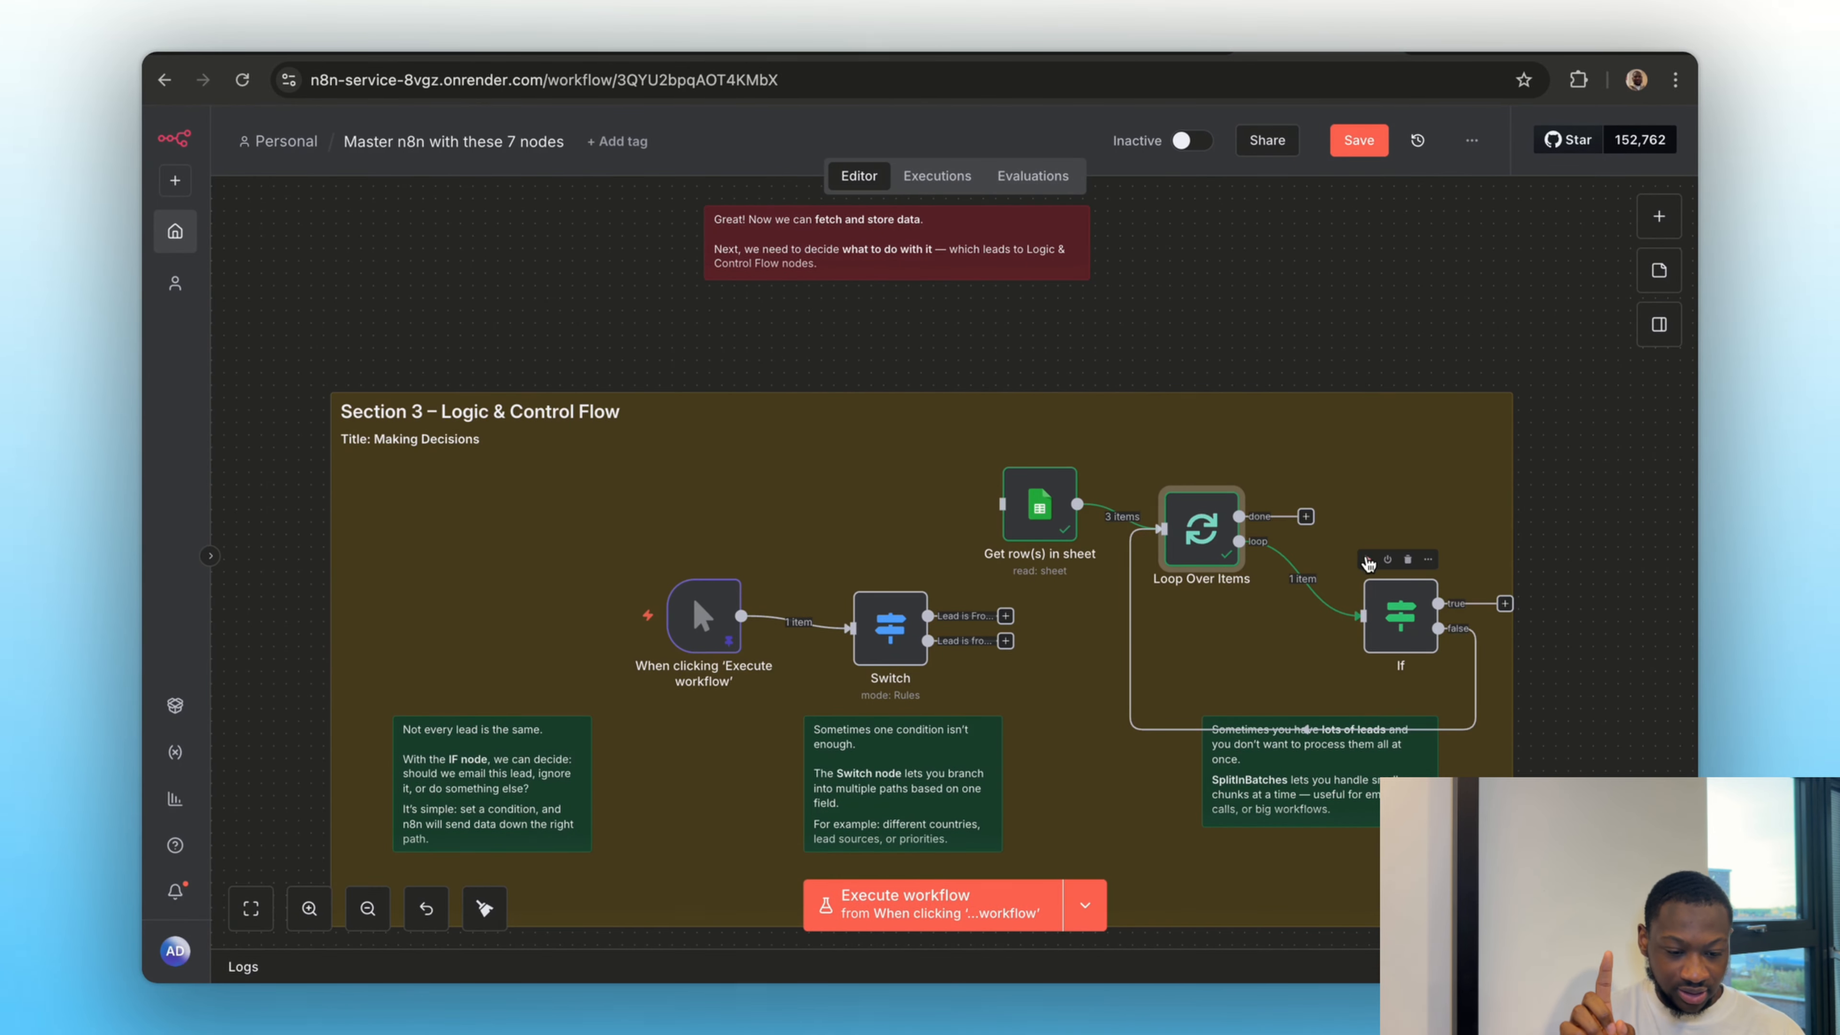
pyautogui.doubleClick(1411, 636)
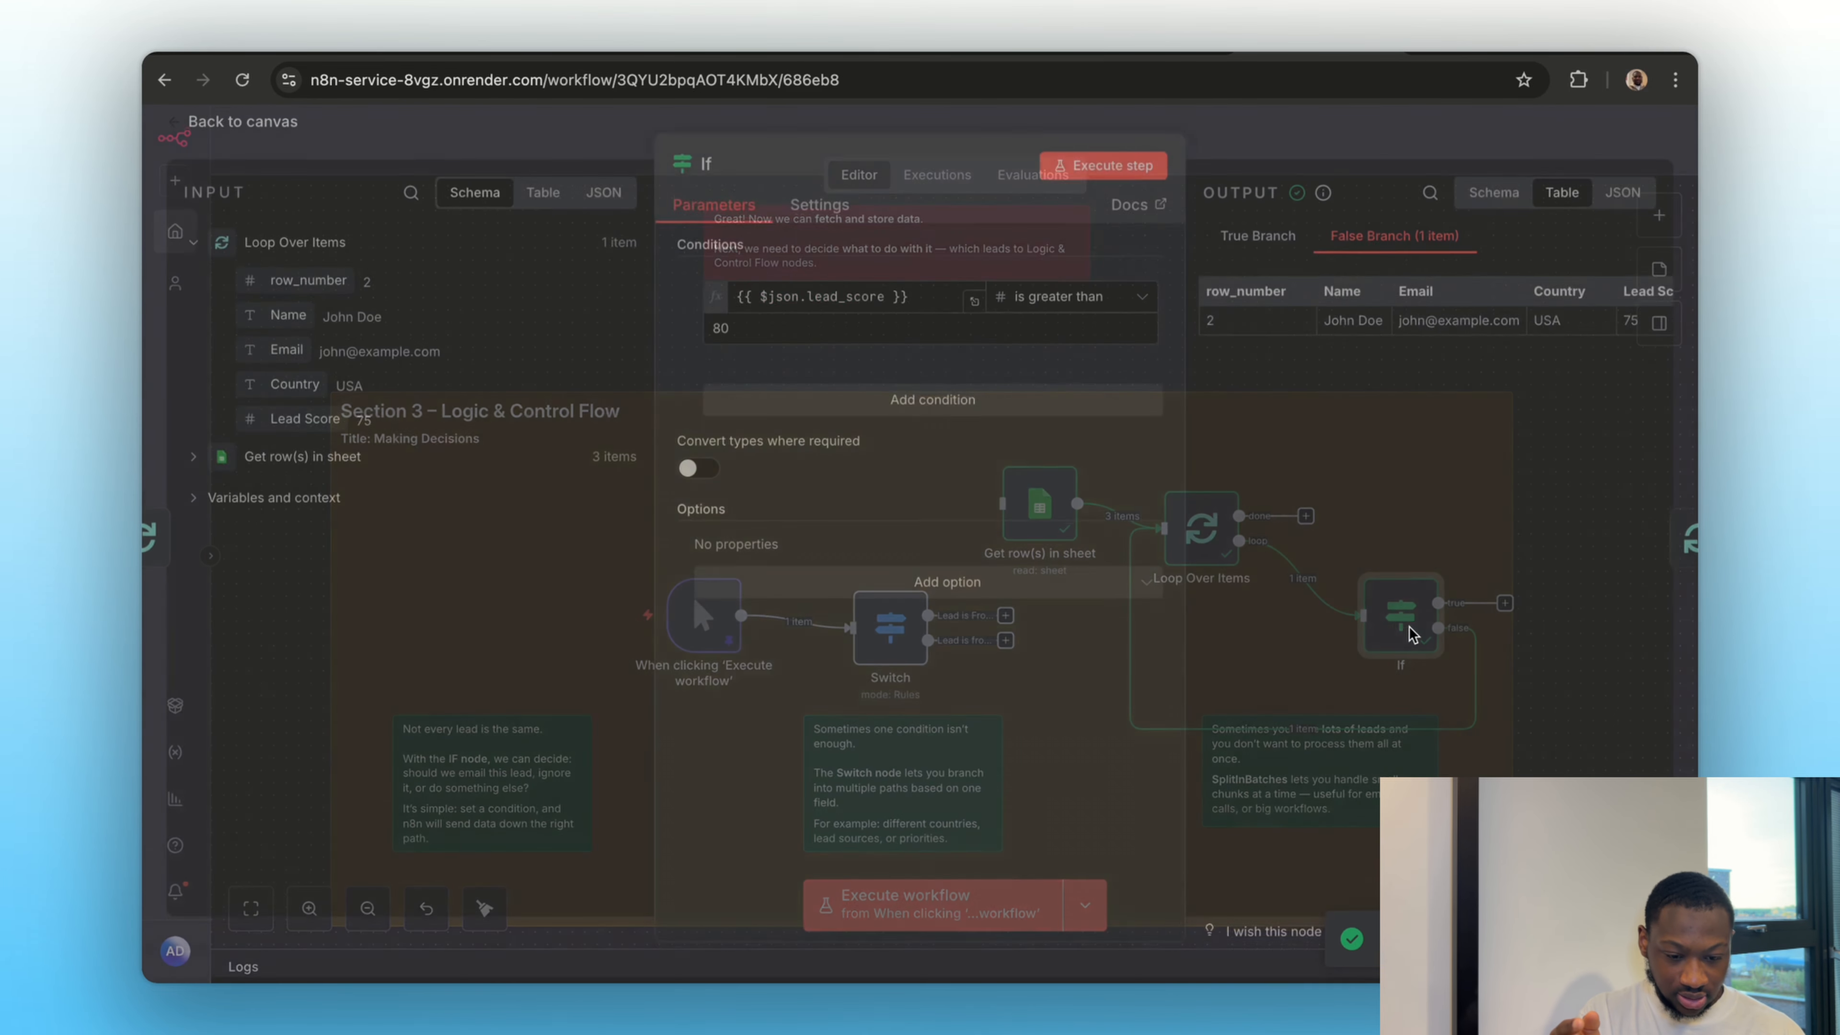
pyautogui.hscroll(2, 1417, 395)
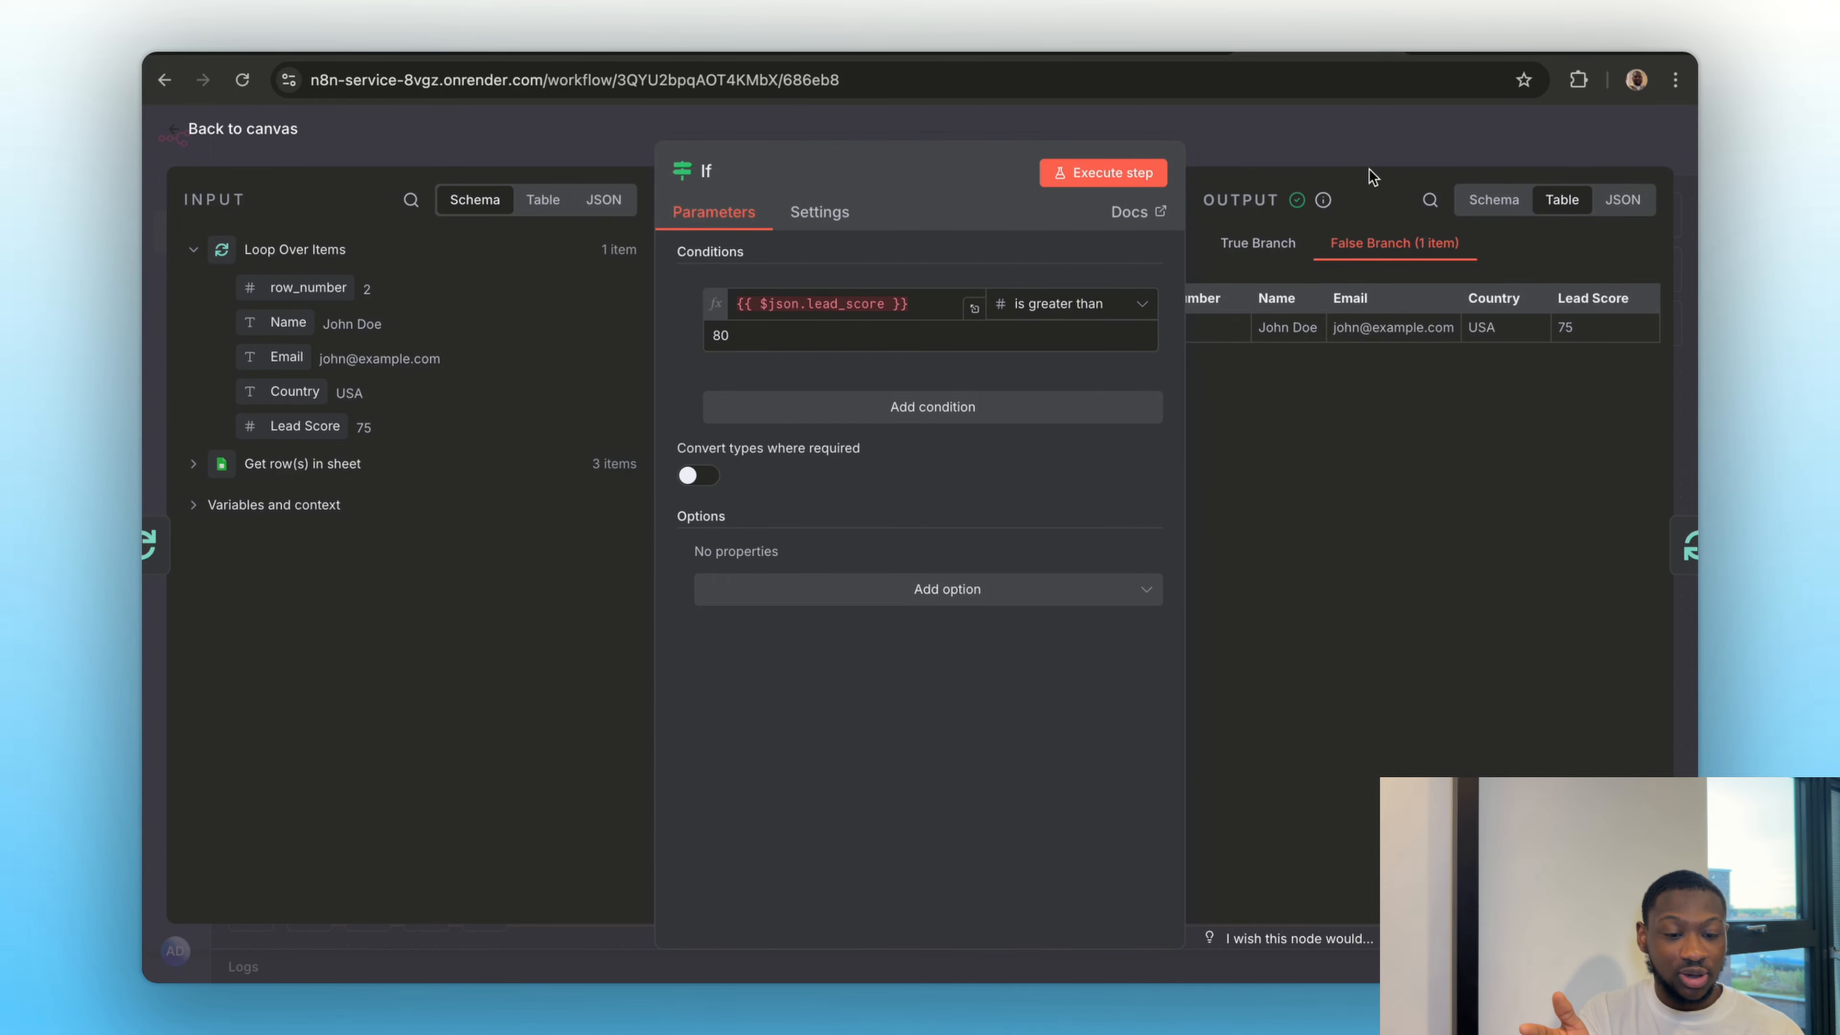
pyautogui.click(1356, 136)
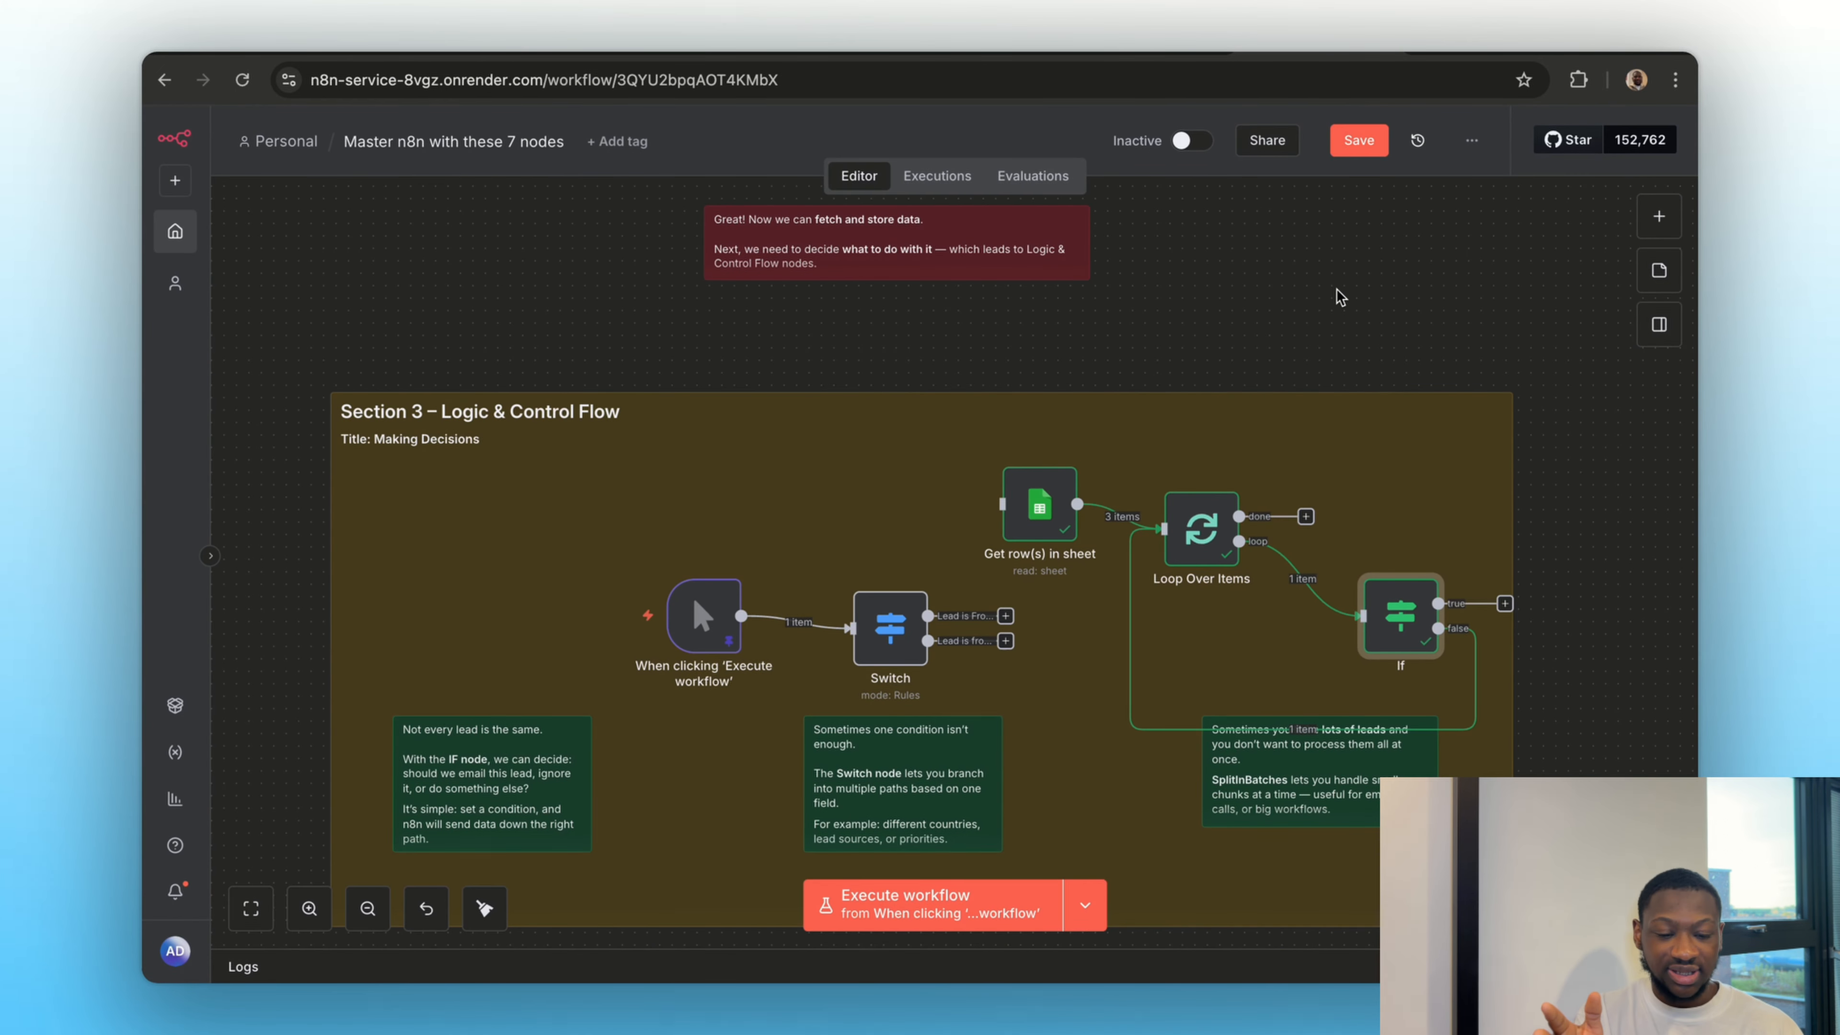
# Rerun Loop Over Items, execute the "Get row(s) in sheet" node again to reload the leads, and return to the canvas
pyautogui.click(1201, 529)
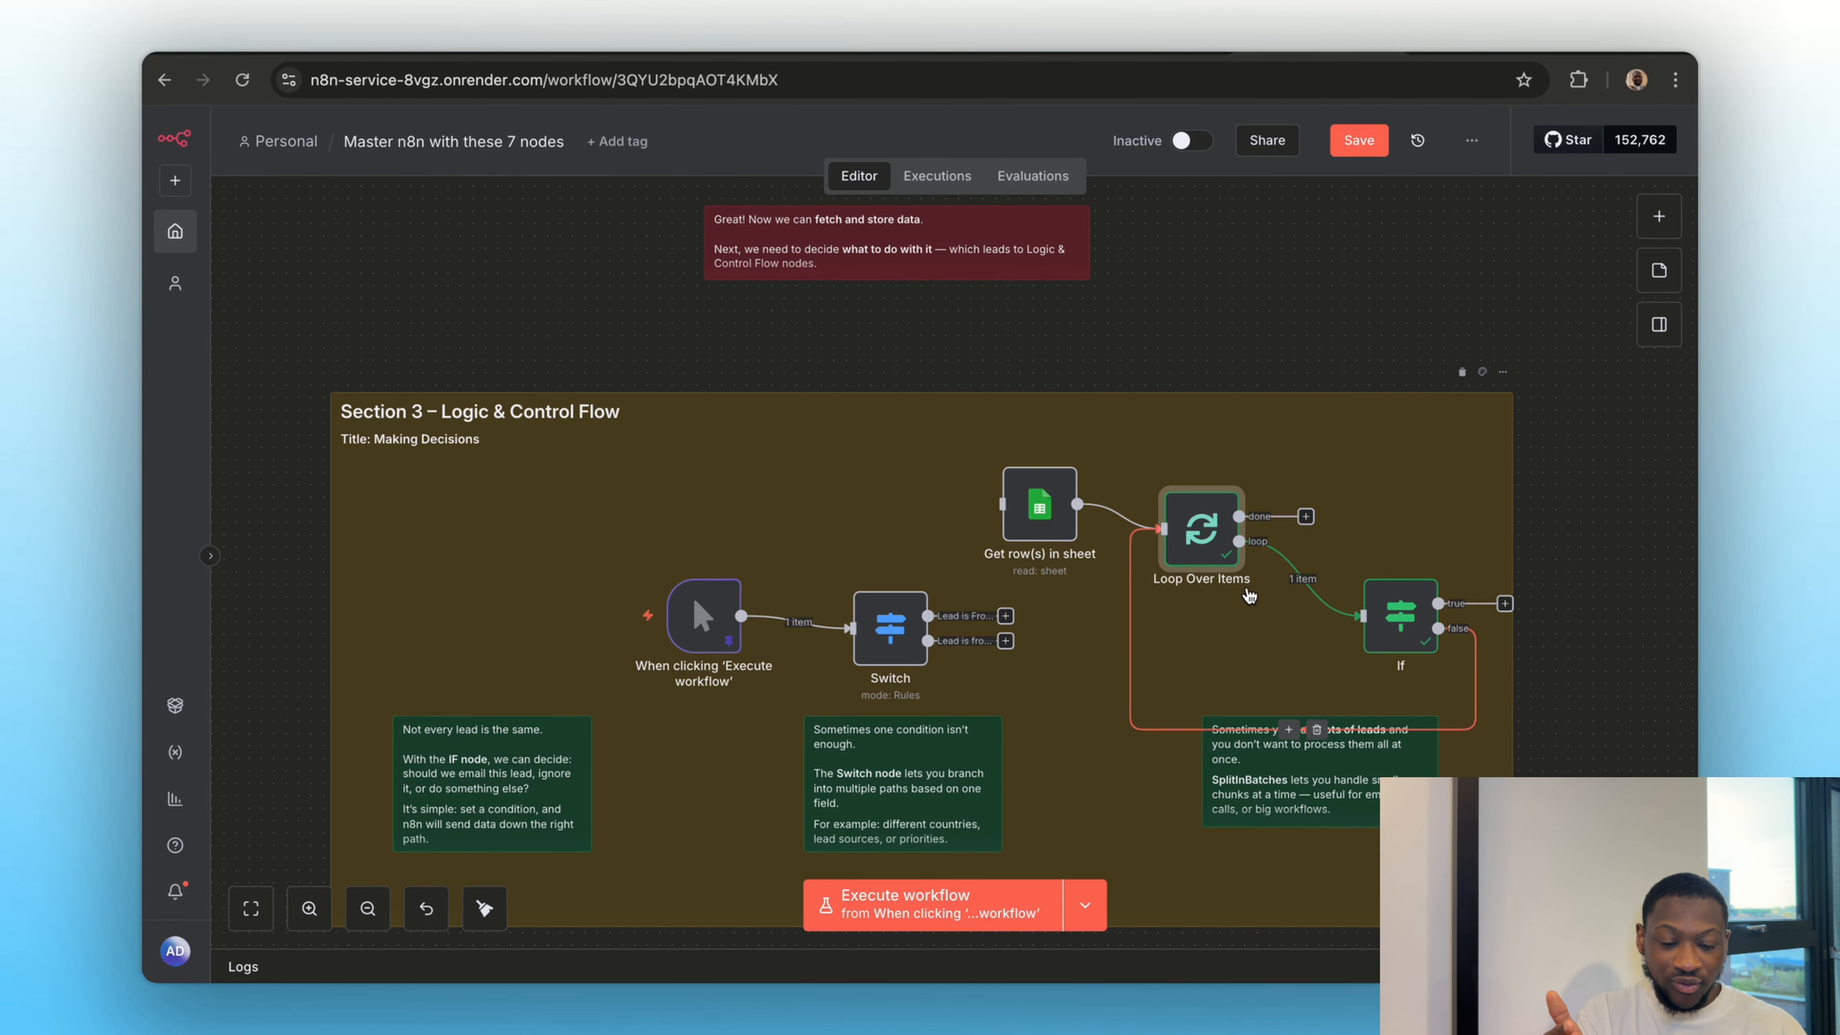
pyautogui.doubleClick(1037, 503)
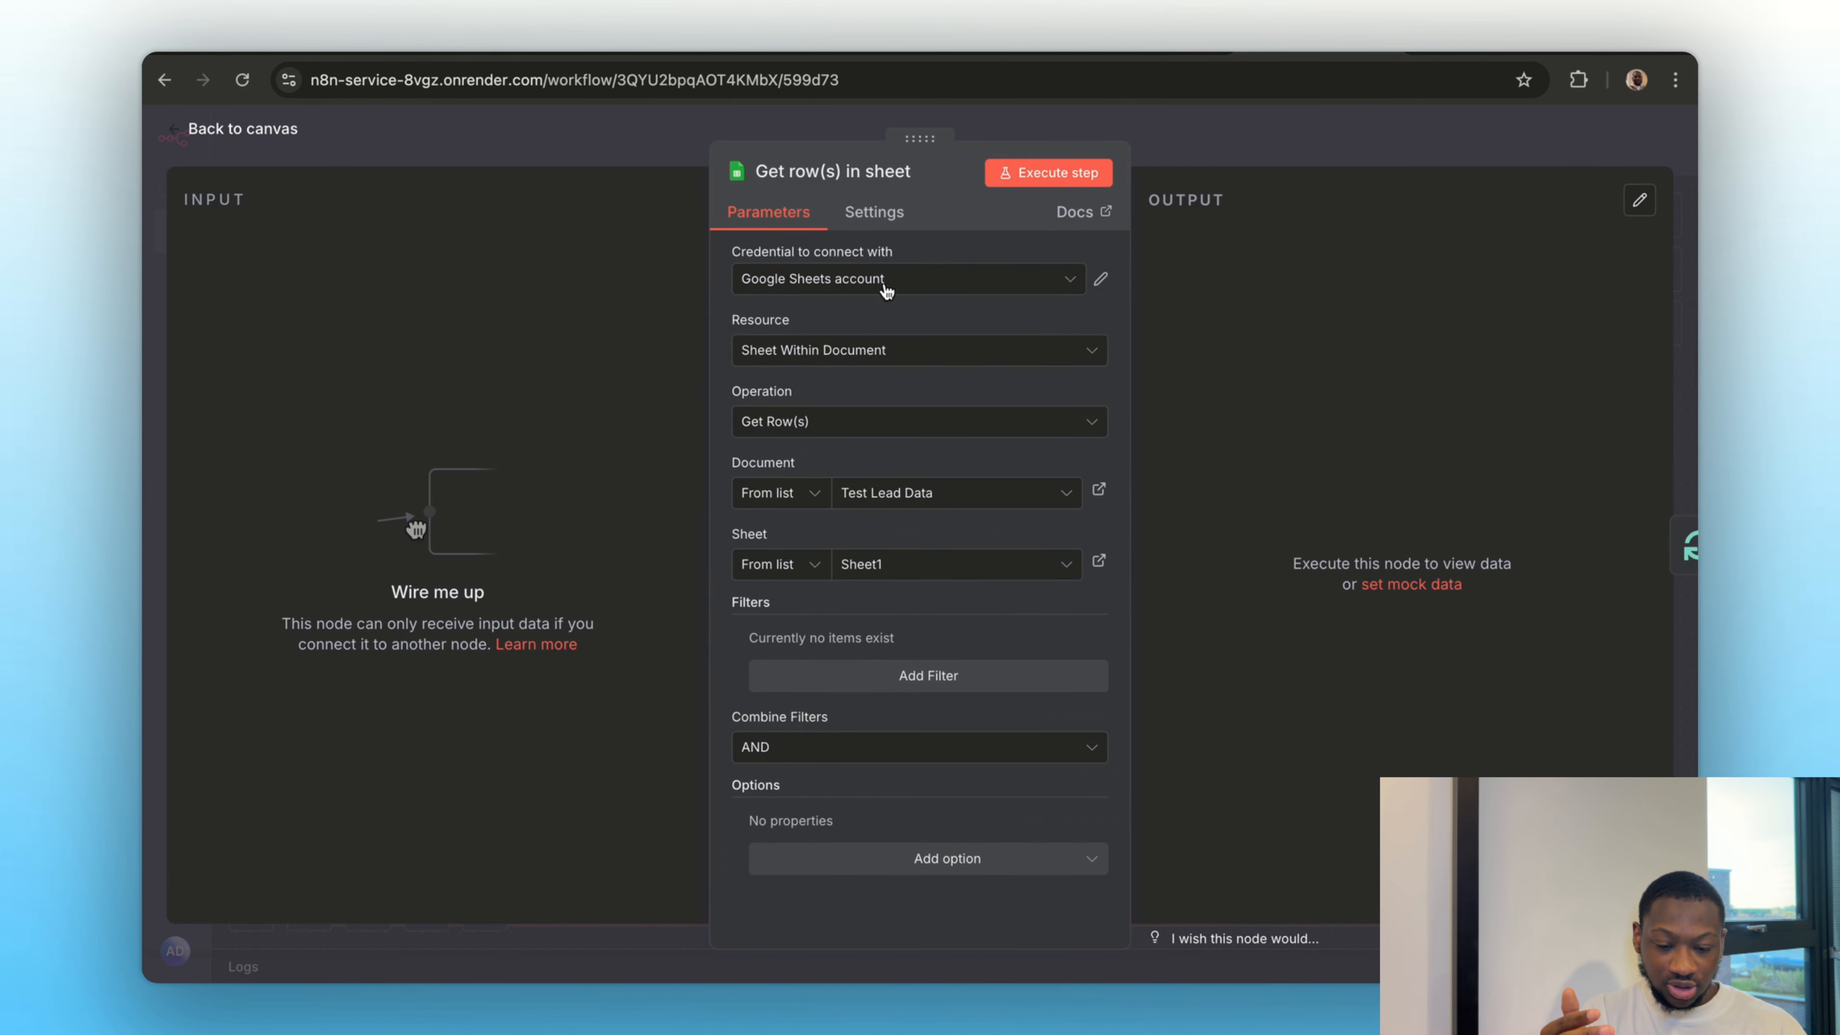
pyautogui.click(1061, 182)
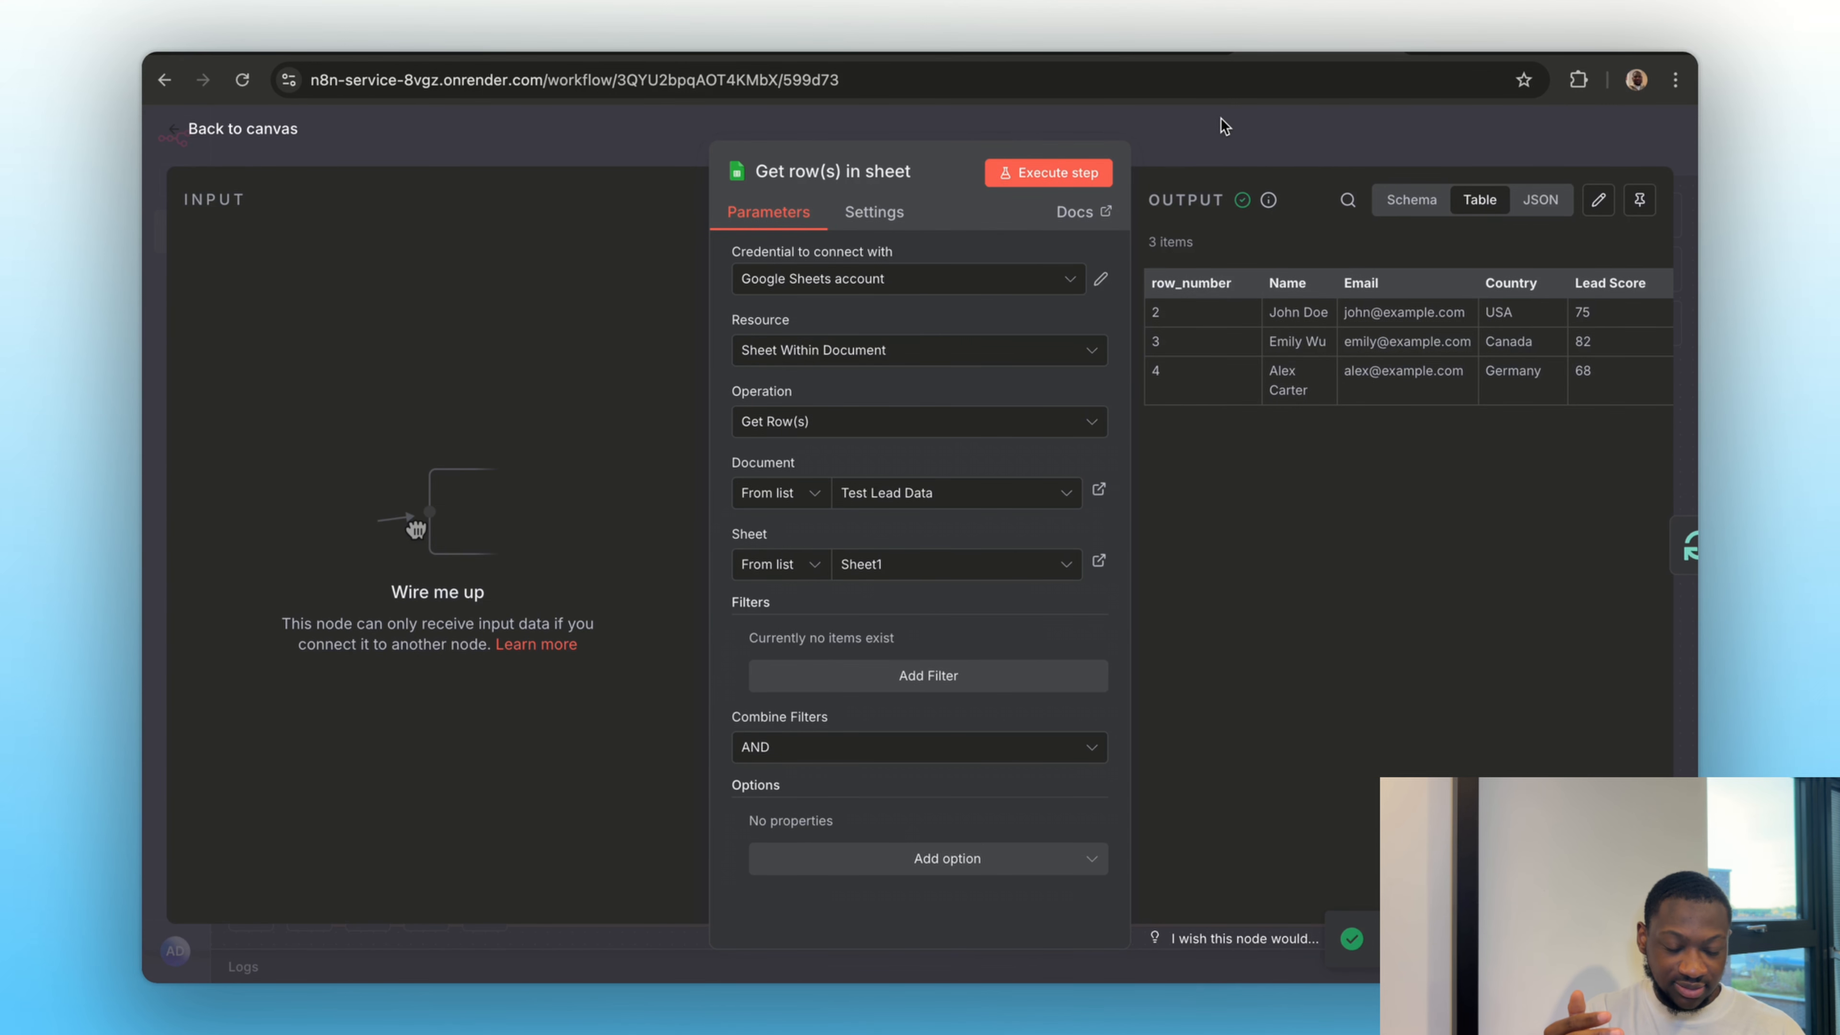
pyautogui.press('Escape')
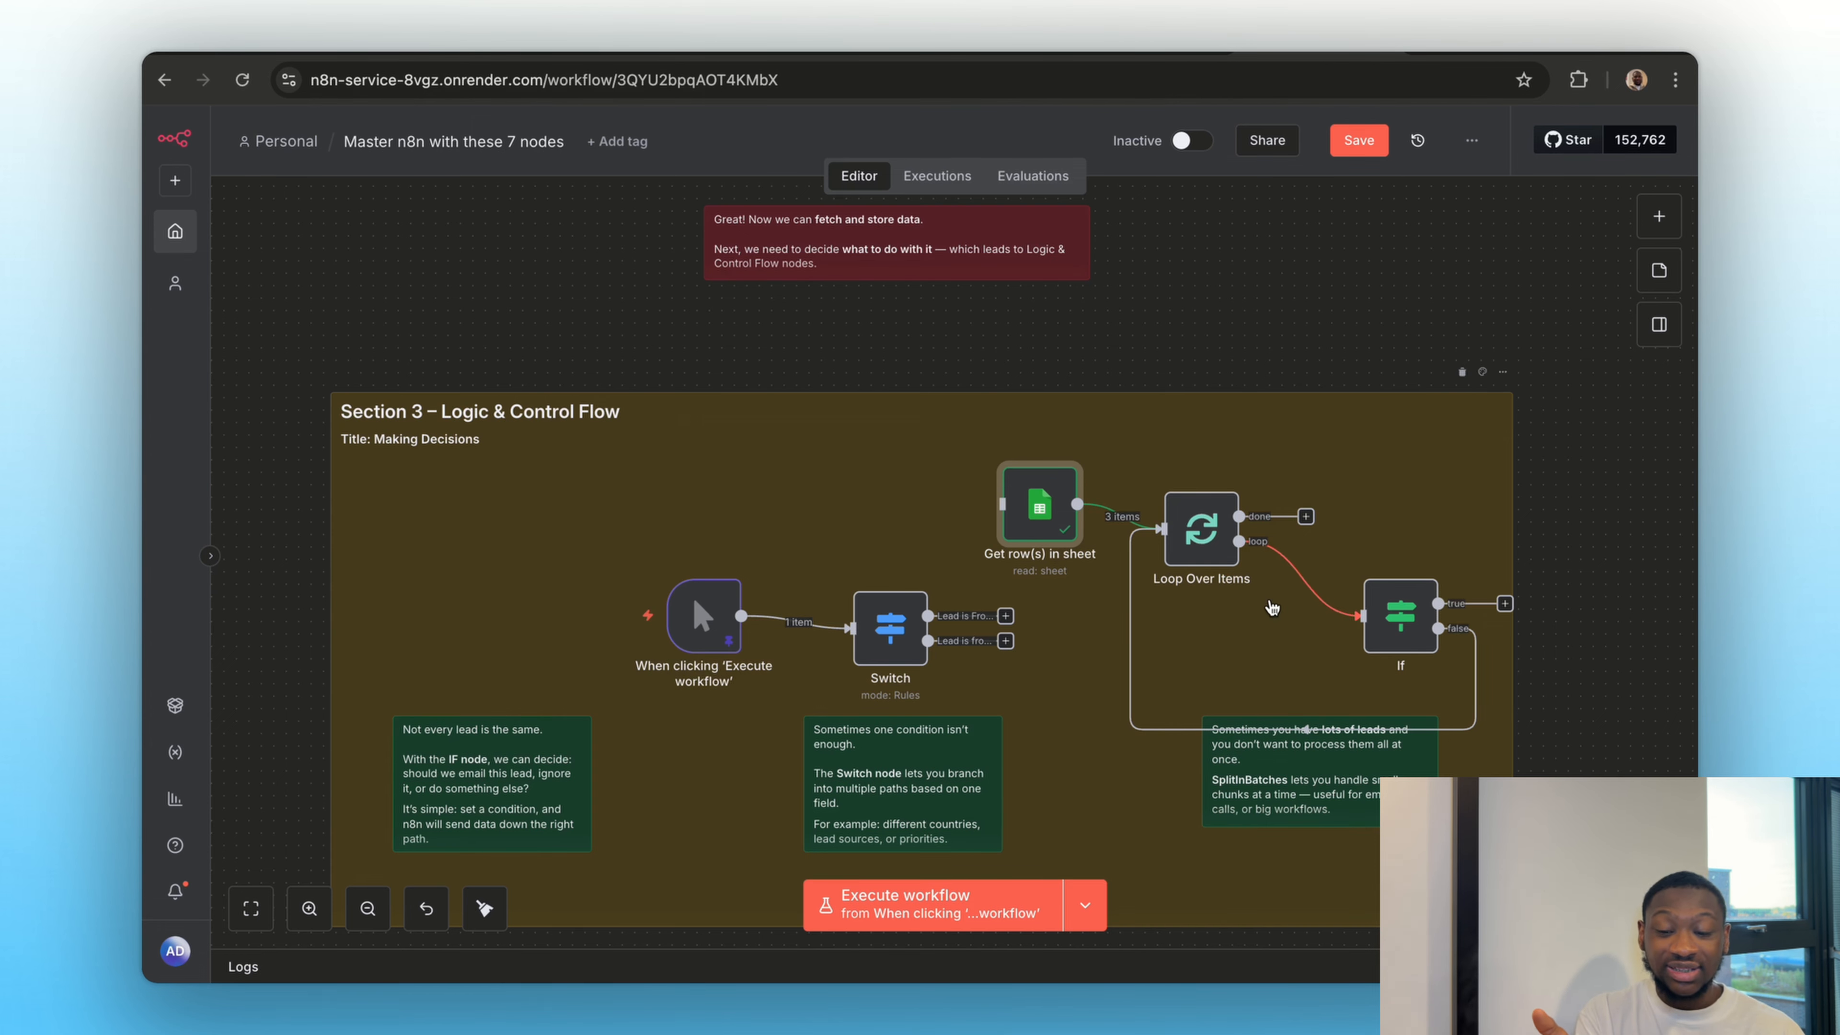
# Disconnect the manual trigger from the Switch node and move it down beside Edit Fields in Section 4 – Data Transformation
pyautogui.scroll(-3, 1272, 608)
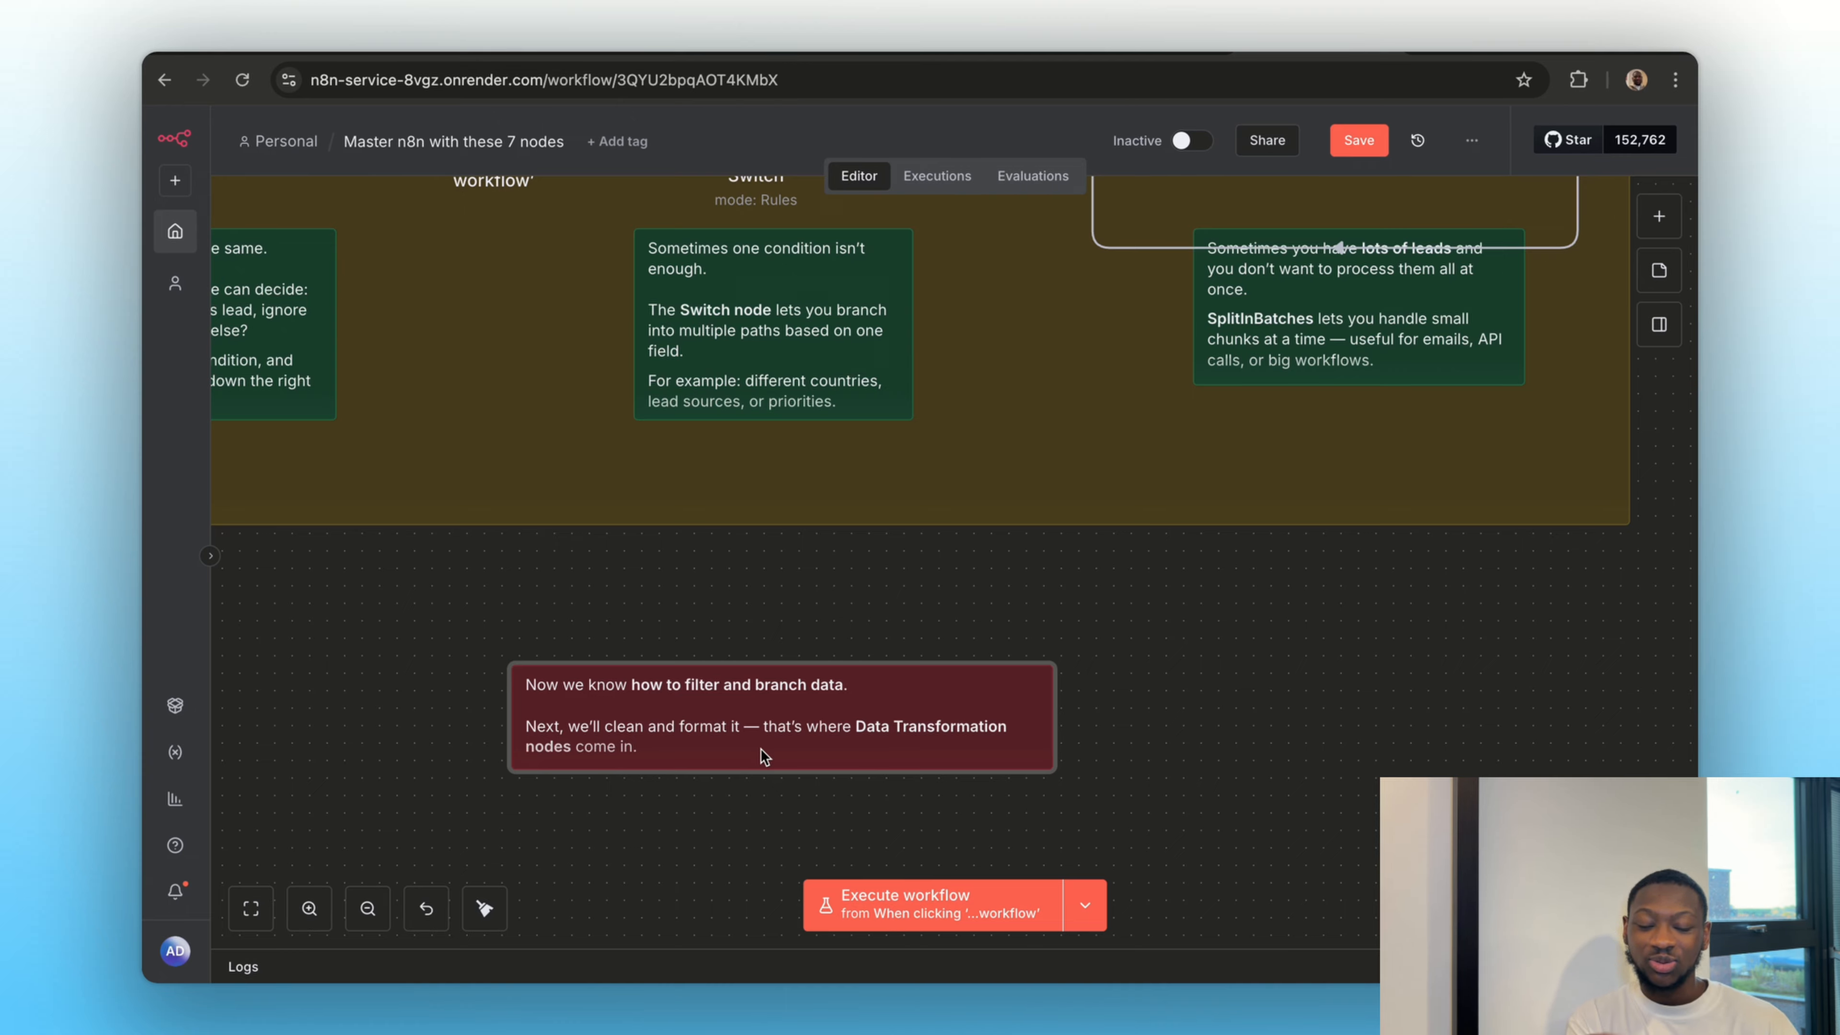
pyautogui.scroll(-10, 682, 765)
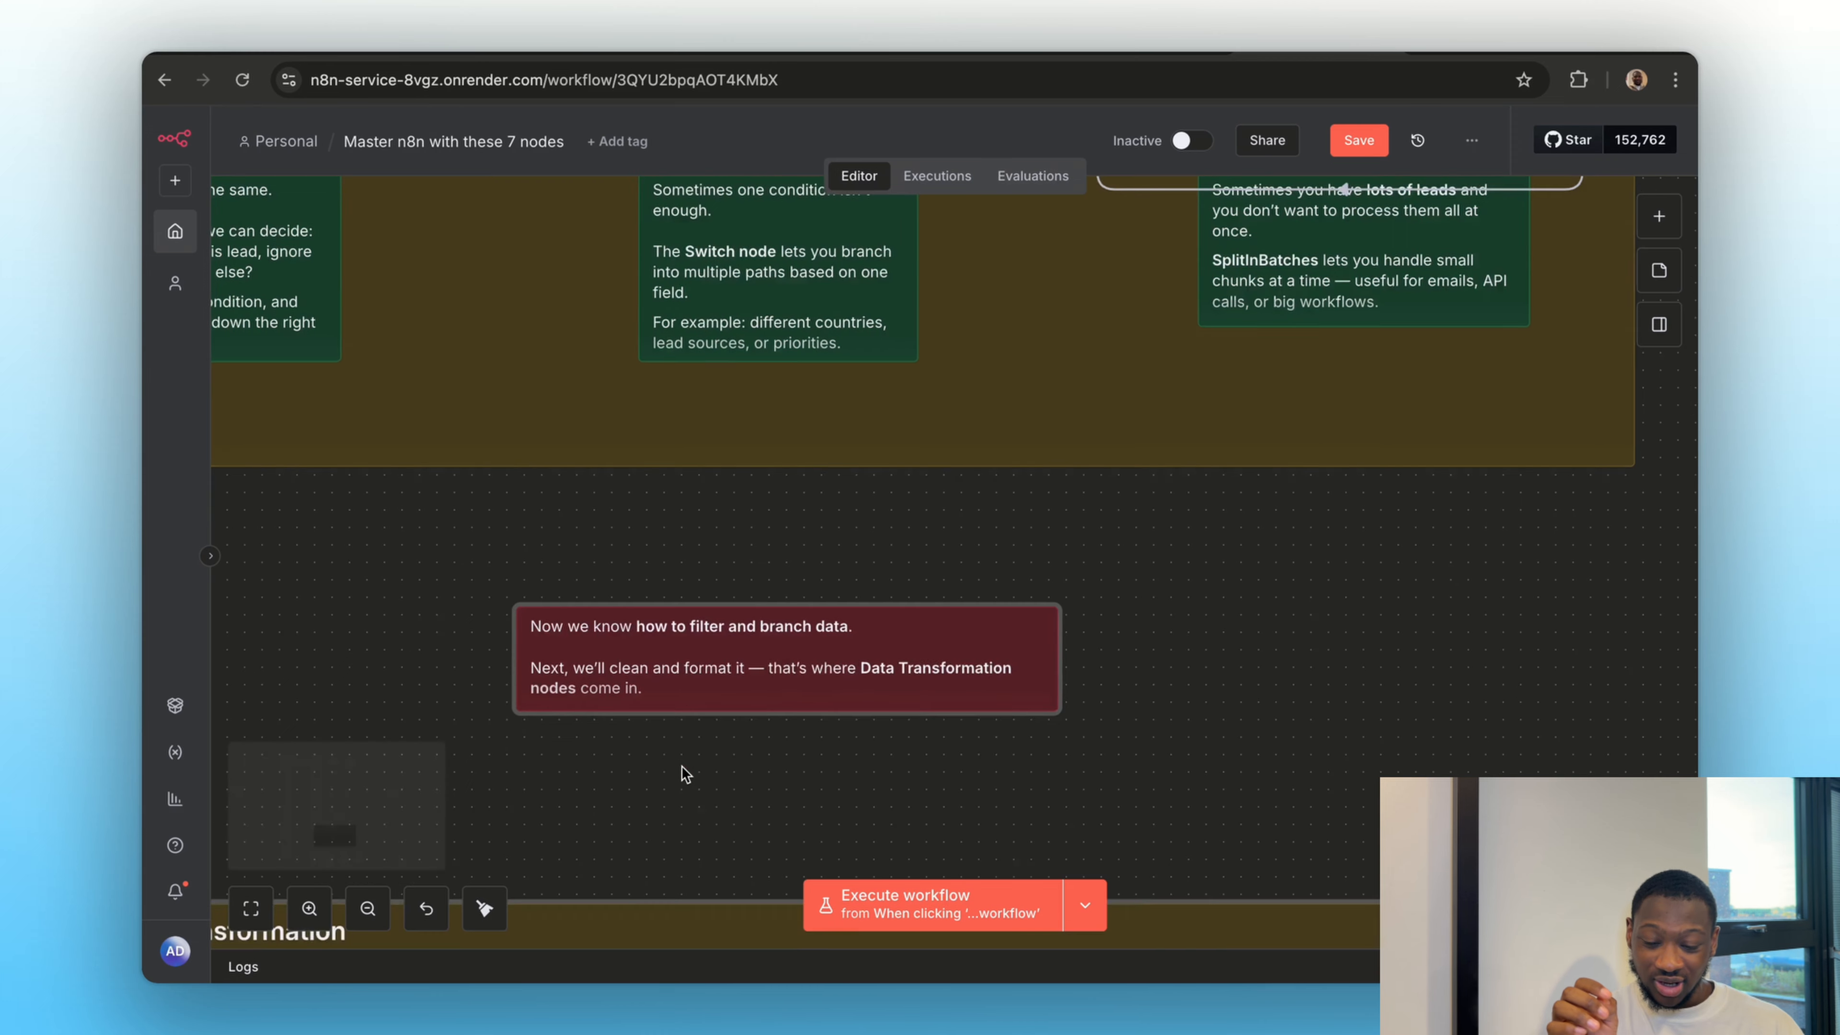
pyautogui.scroll(-3, 682, 765)
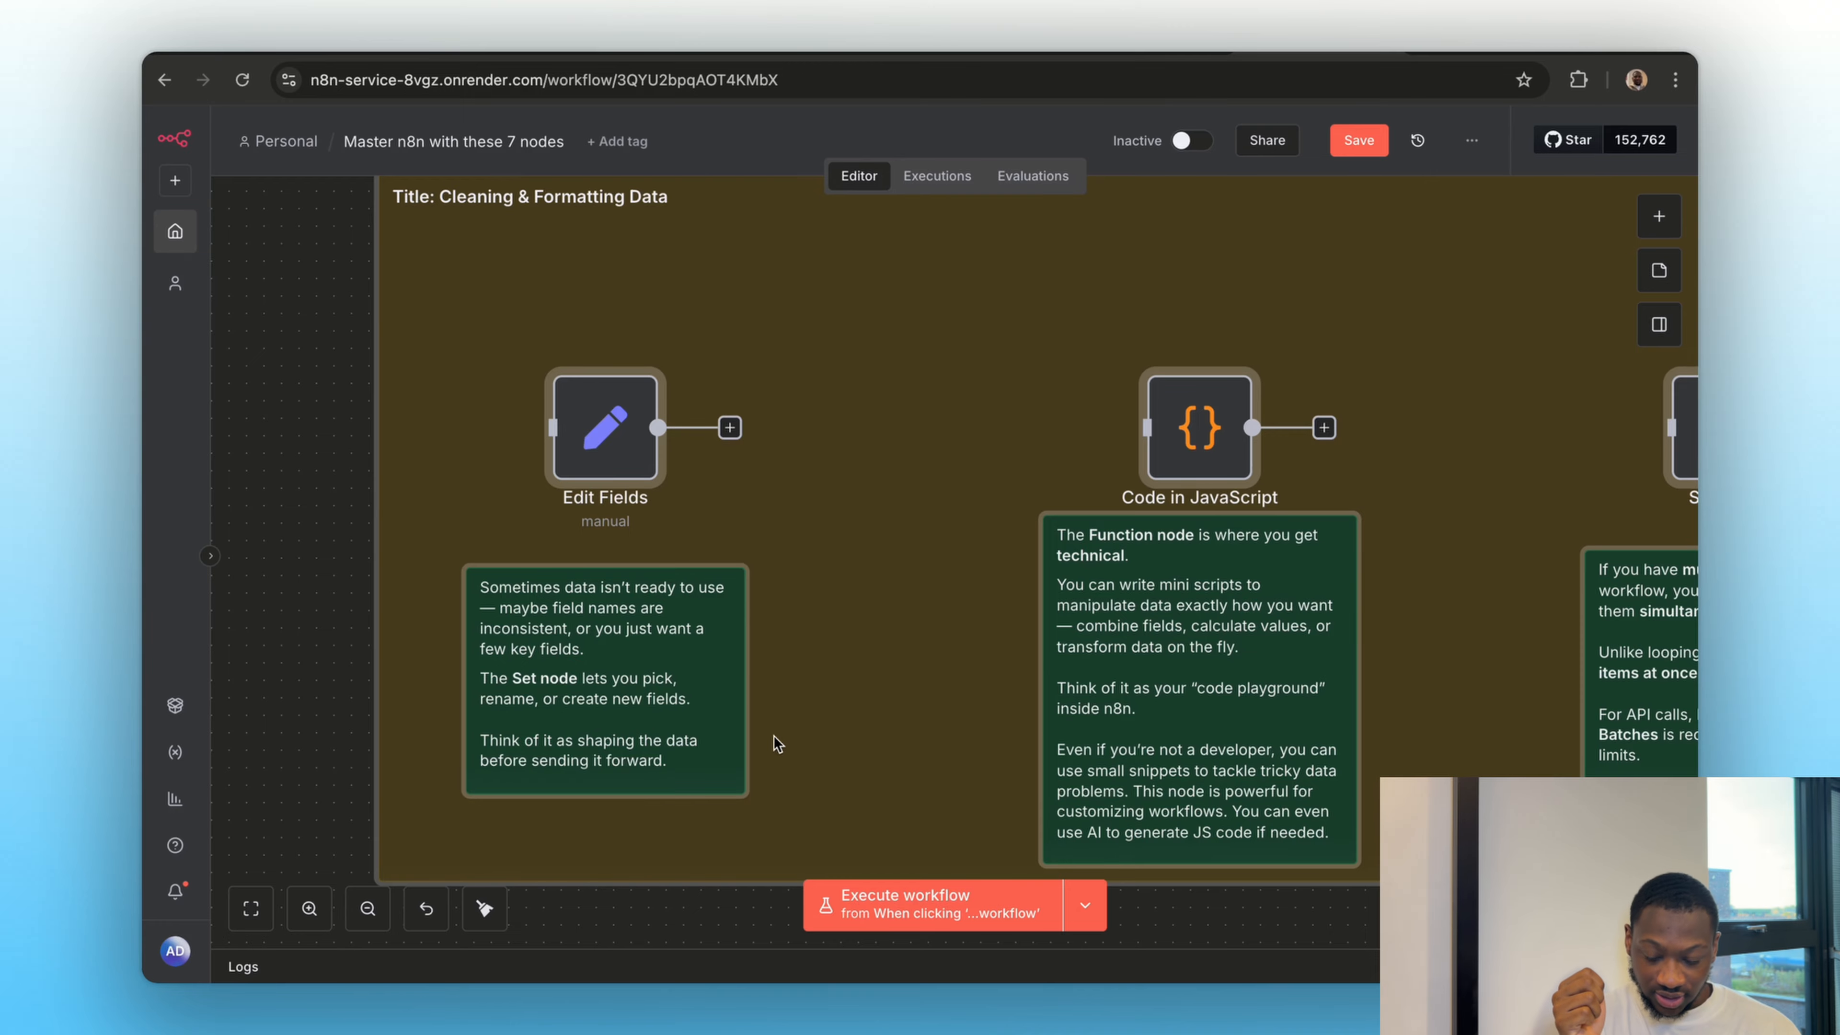
pyautogui.scroll(-5, 338, 691)
pyautogui.scroll(3, 622, 522)
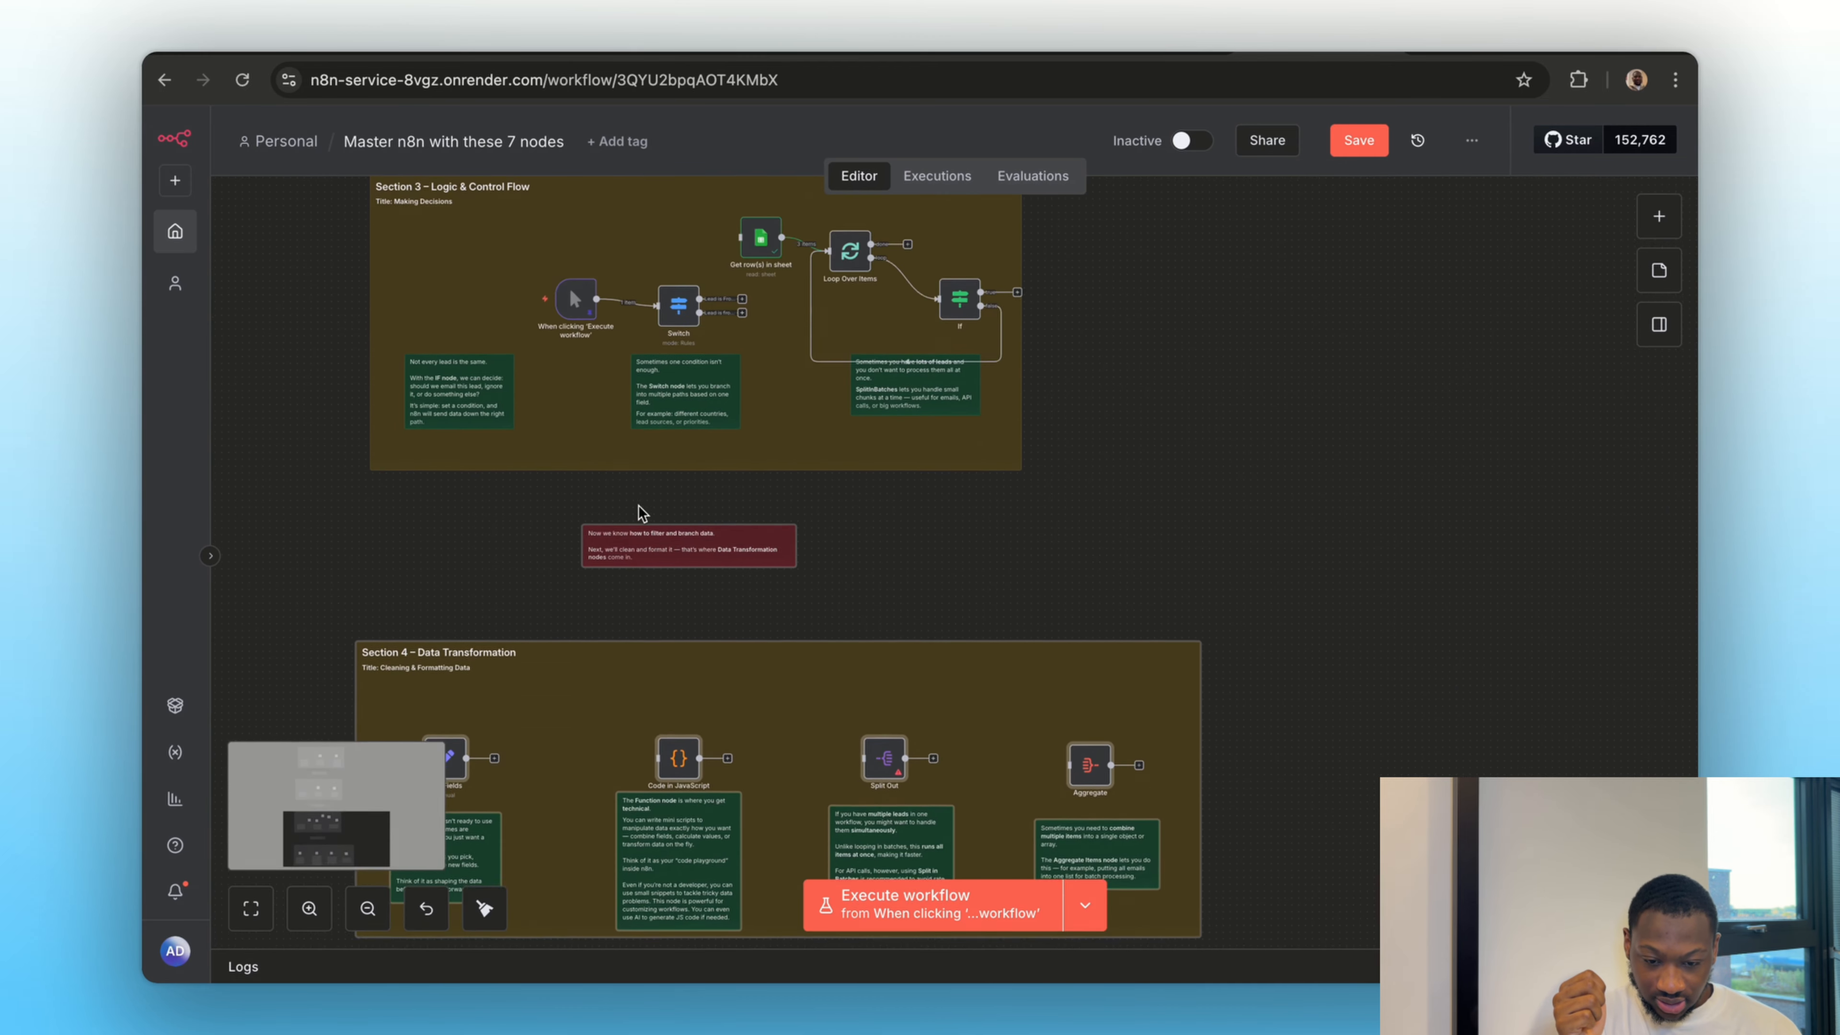
pyautogui.scroll(1, 638, 507)
pyautogui.moveTo(660, 356)
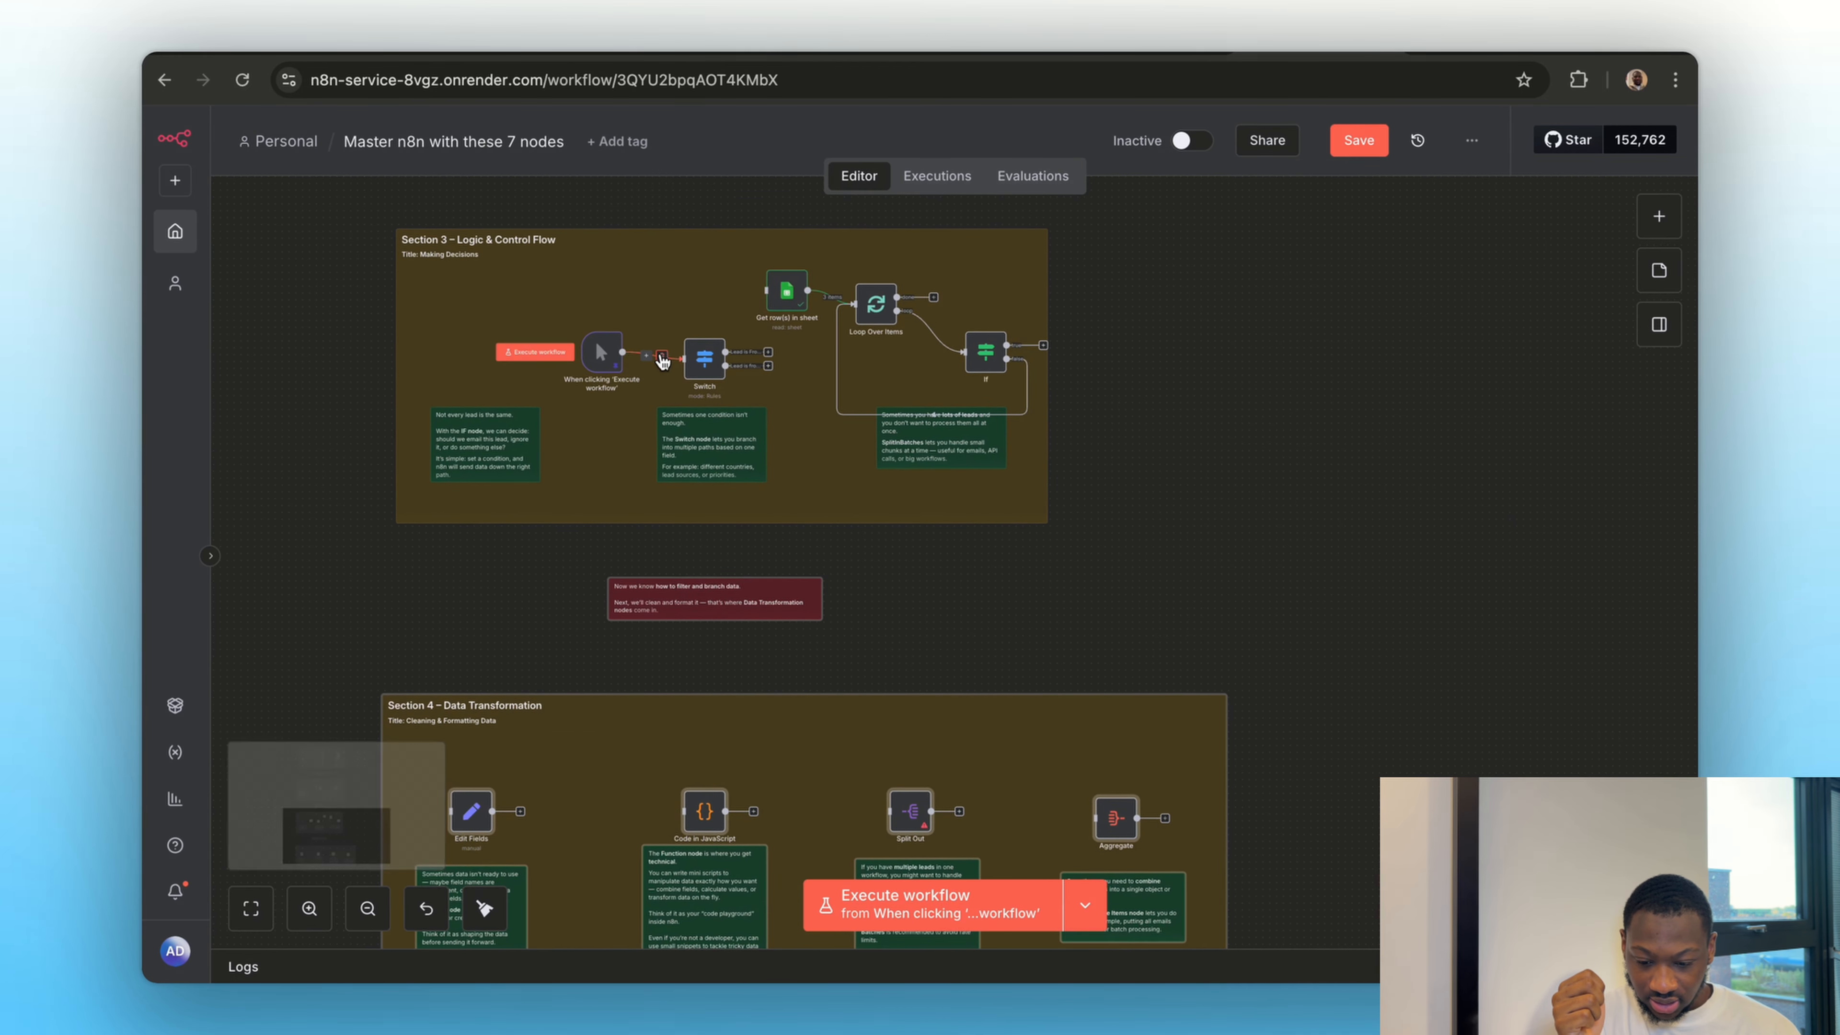
pyautogui.click(661, 358)
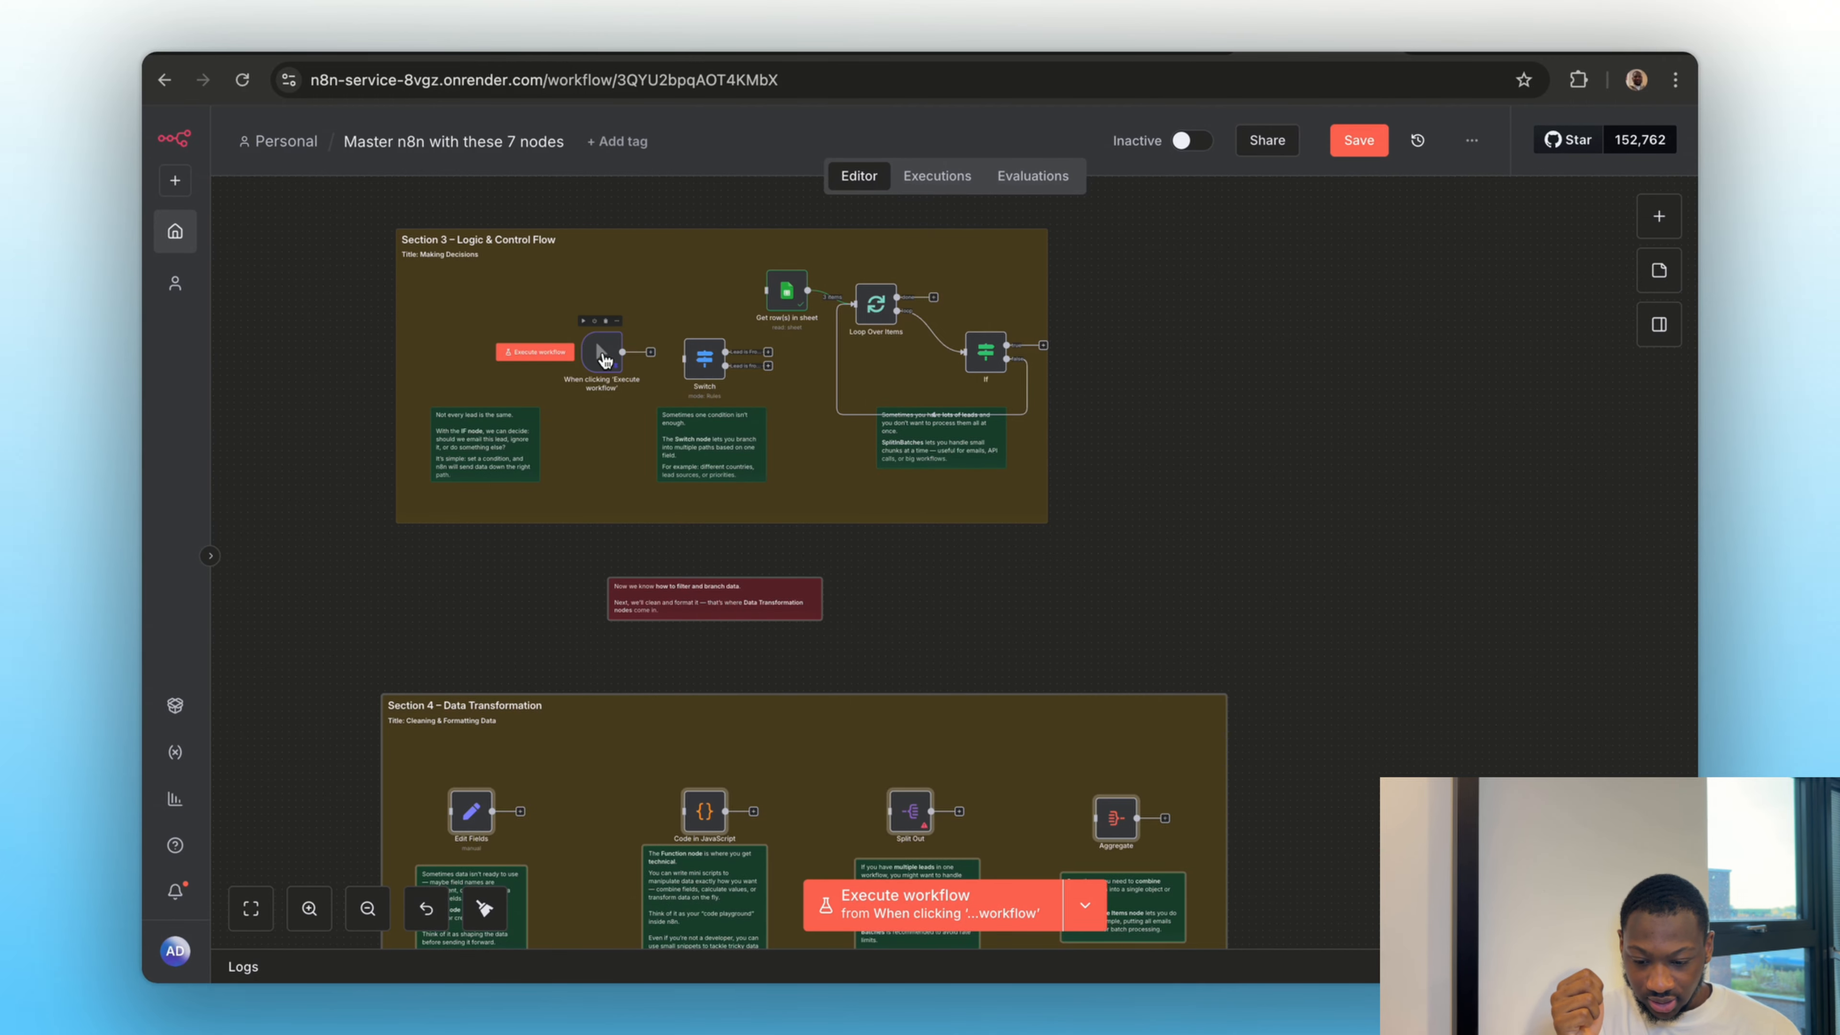
pyautogui.moveTo(603, 360); pyautogui.dragTo(400, 818)
pyautogui.scroll(5, 430, 838)
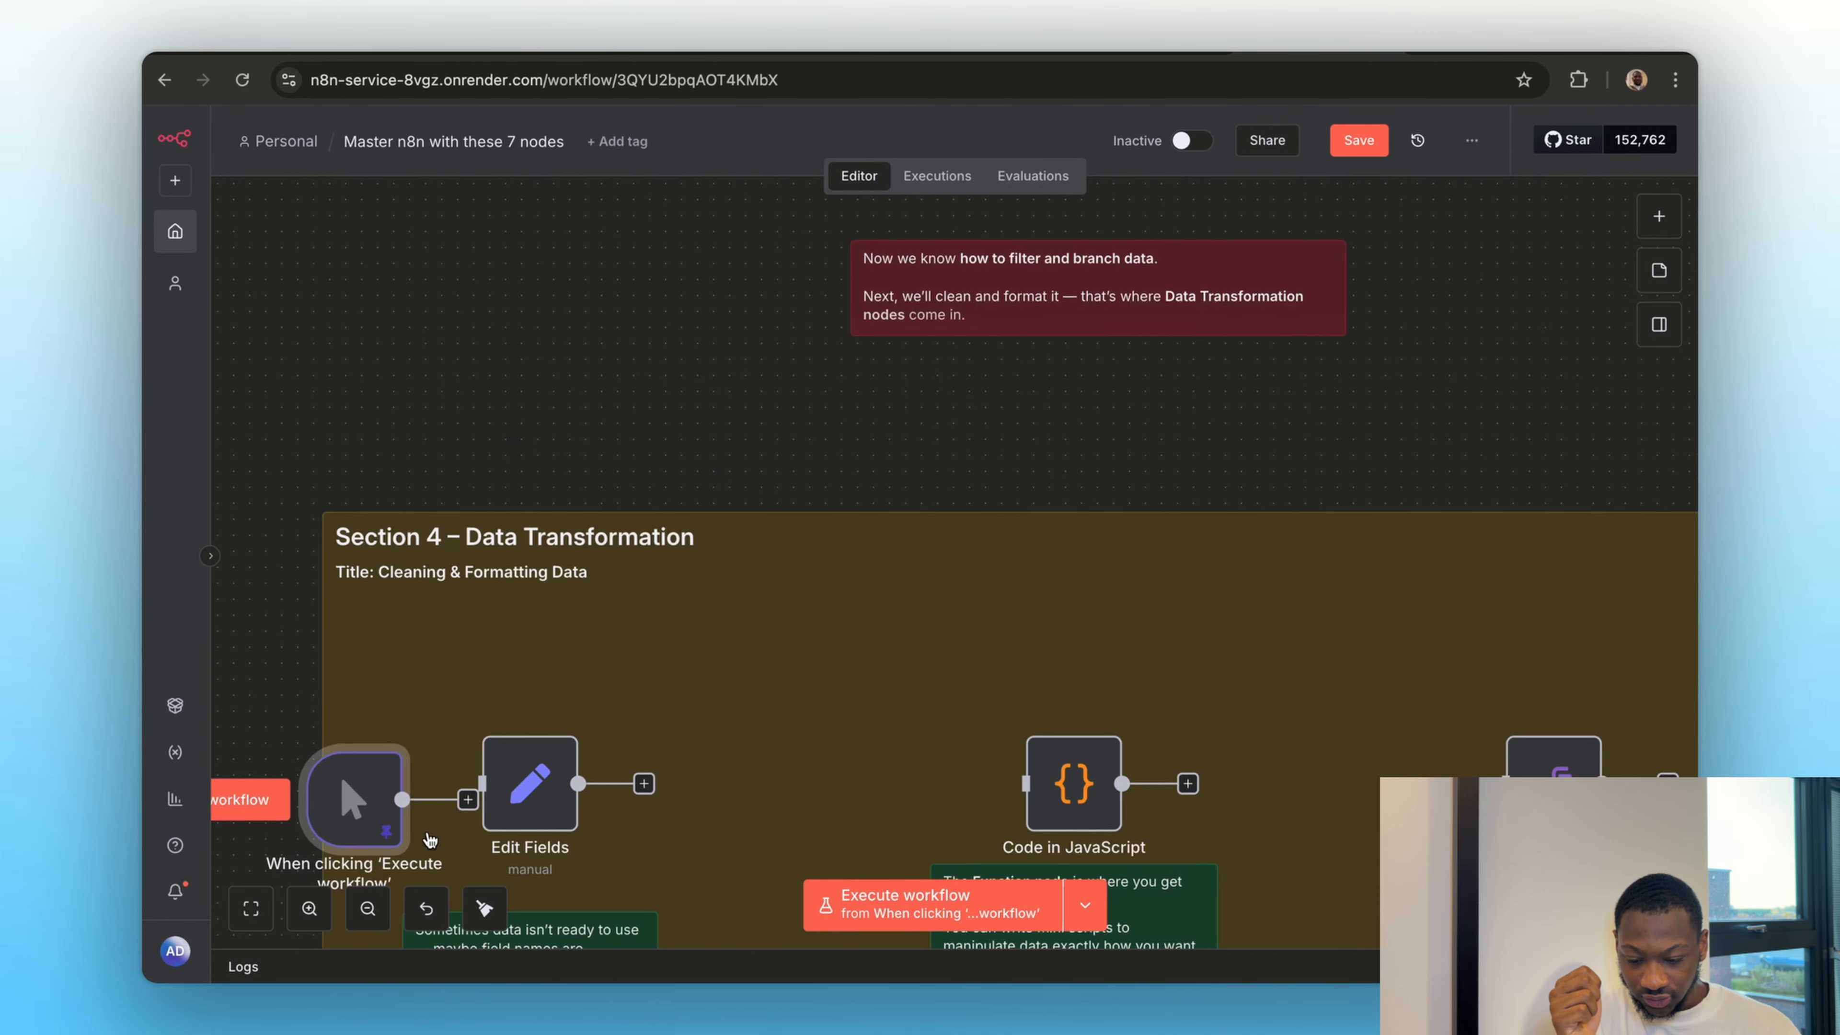
# Shift the manual trigger farther from the Edit Fields node and connect the trigger's output to Edit Fields
pyautogui.press('1')
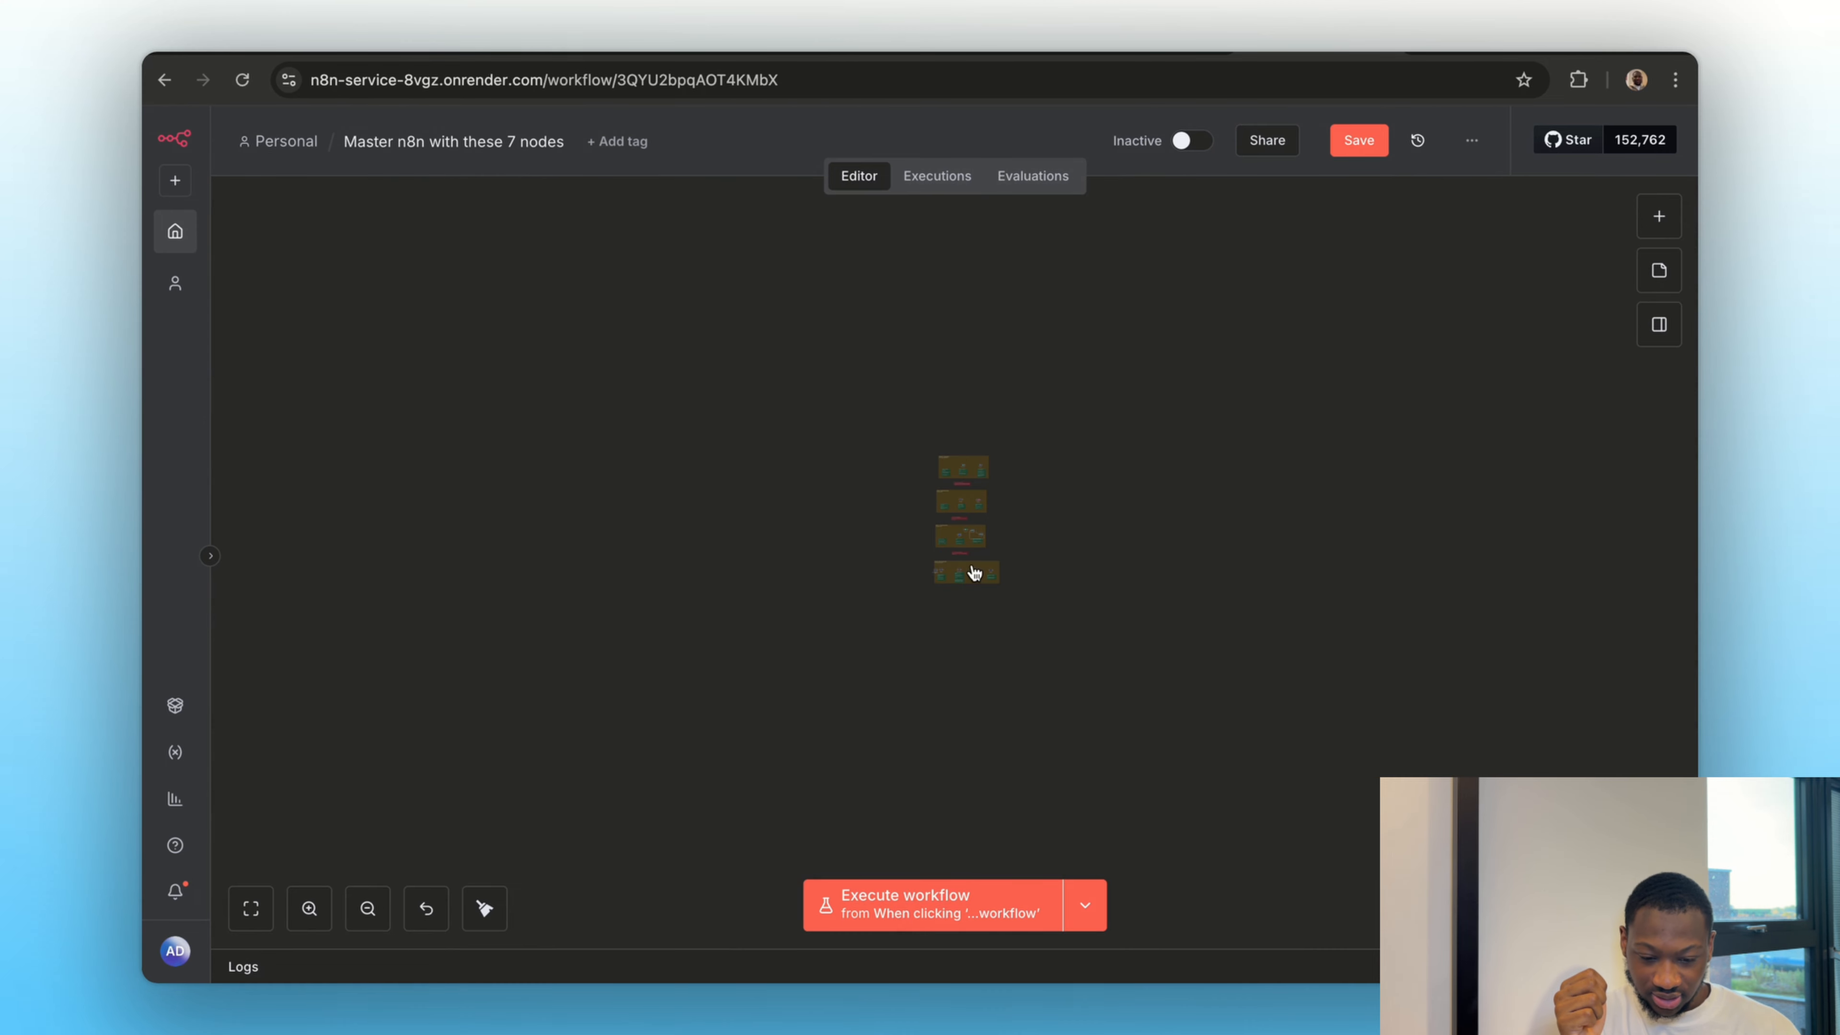
pyautogui.scroll(10, 974, 573)
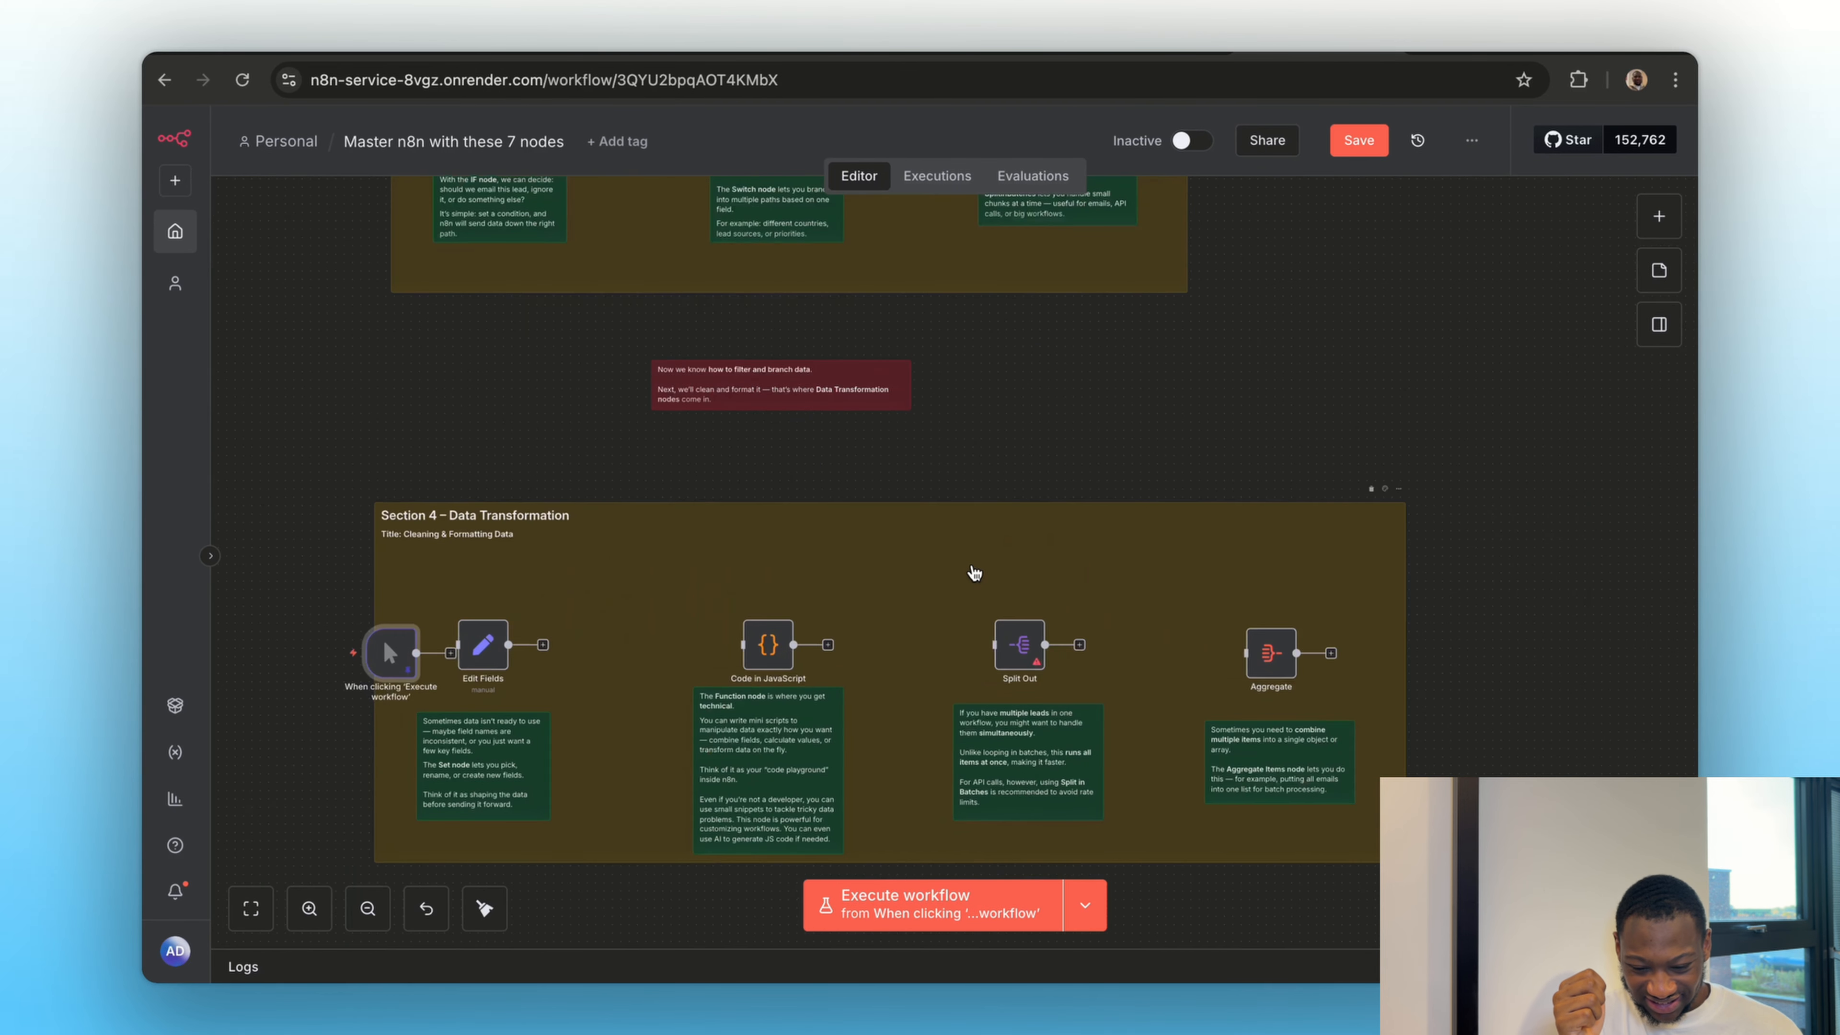
pyautogui.scroll(5, 974, 573)
pyautogui.hscroll(-7, 629, 599)
pyautogui.scroll(-2, 629, 600)
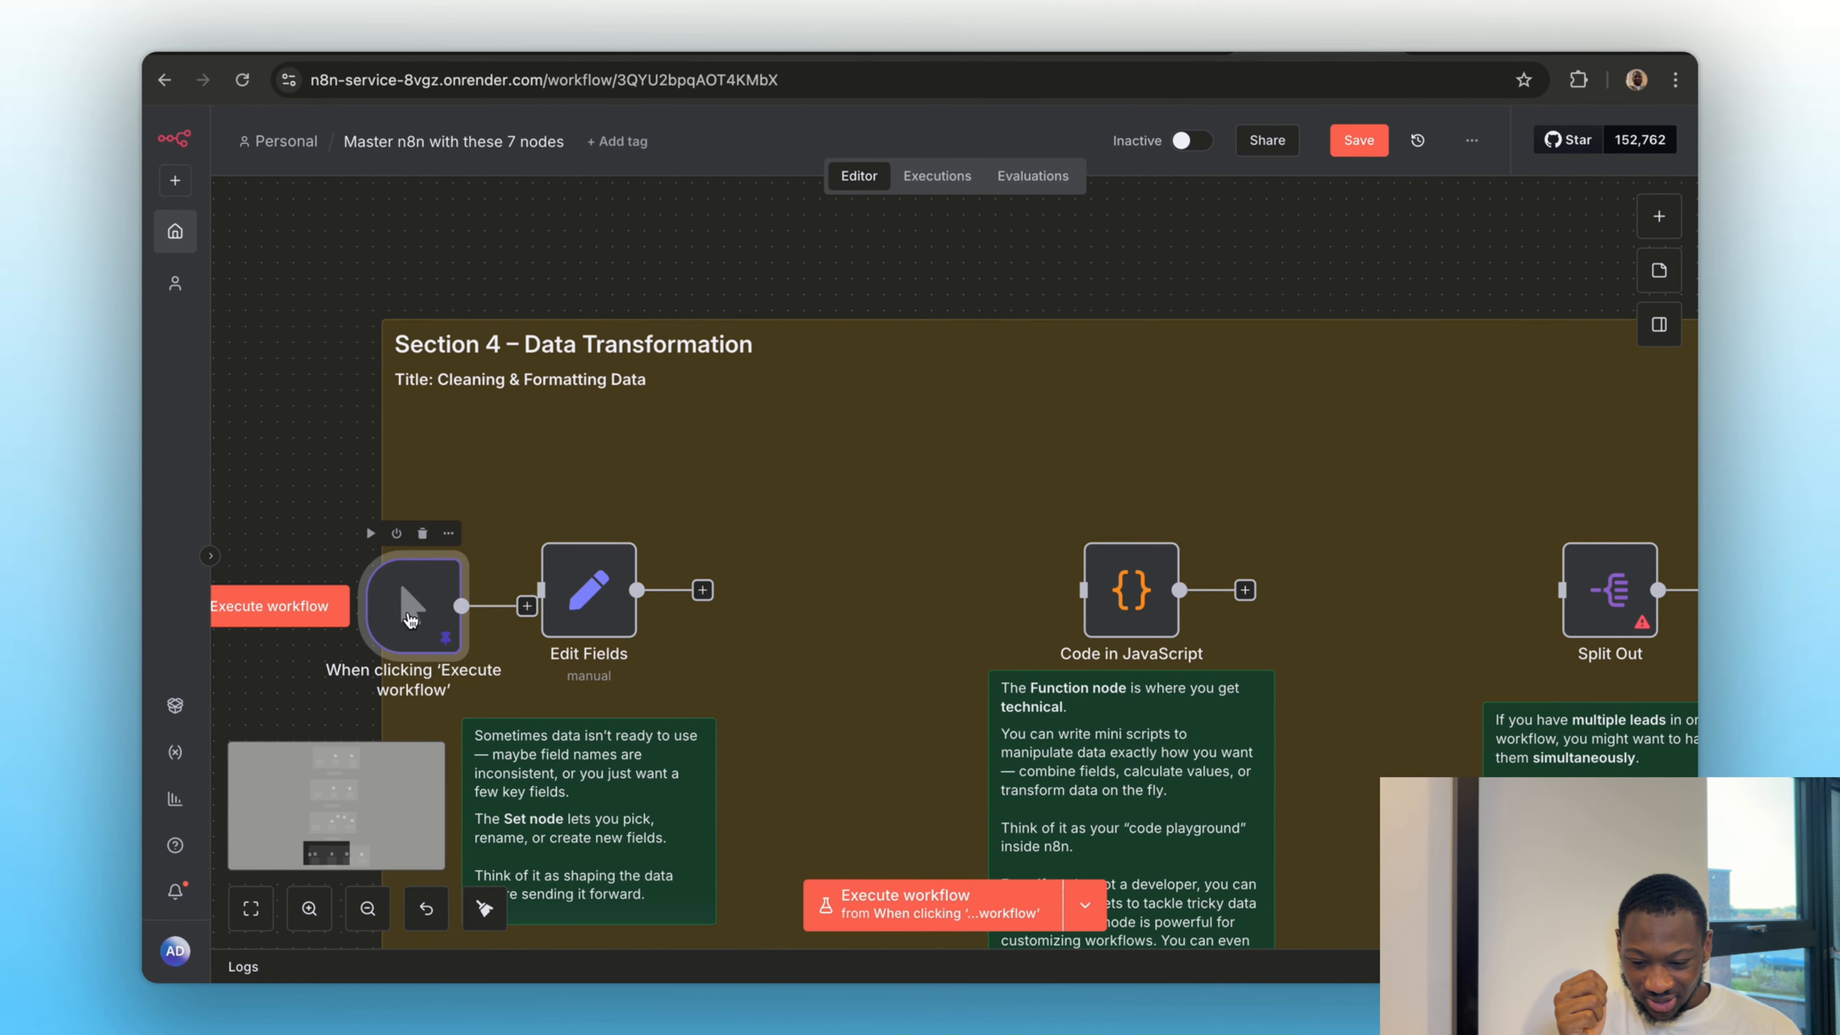
pyautogui.moveTo(410, 618); pyautogui.dragTo(346, 585)
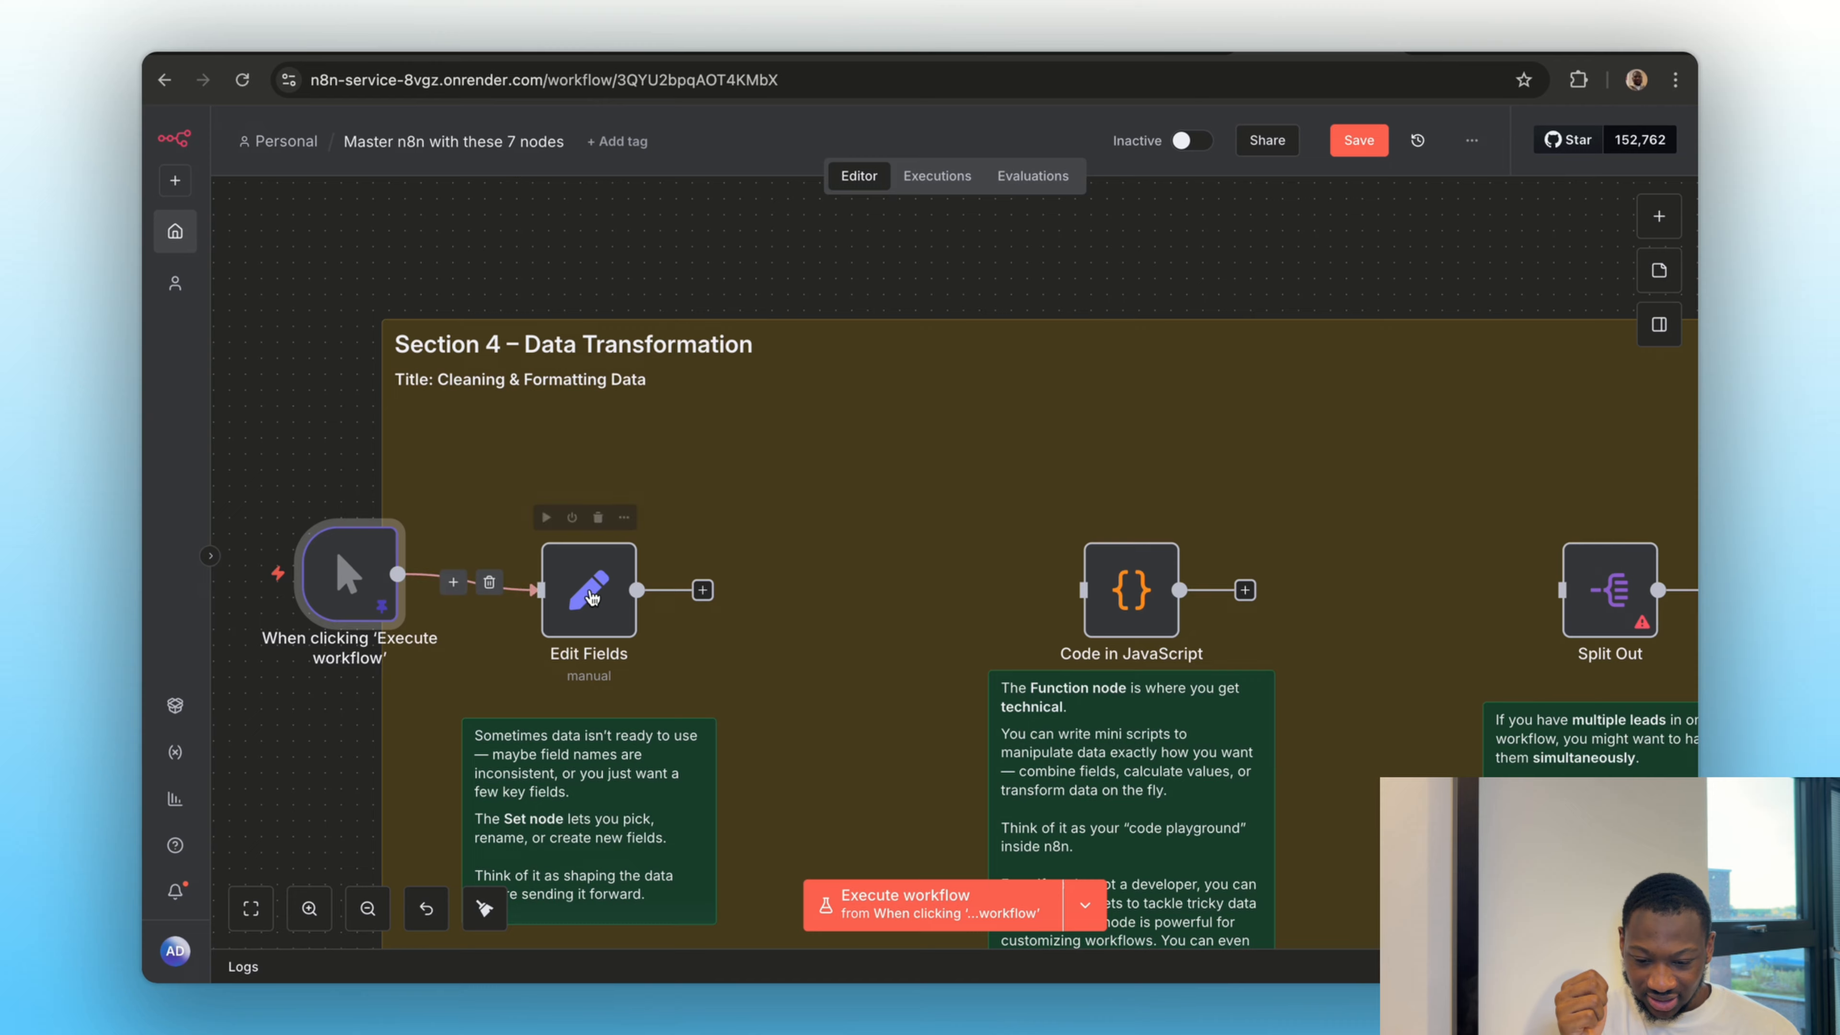
# In the Edit Fields node, map the trigger's name, email, country and lead_score values to string fields with the same names
pyautogui.doubleClick(591, 596)
pyautogui.click(972, 493)
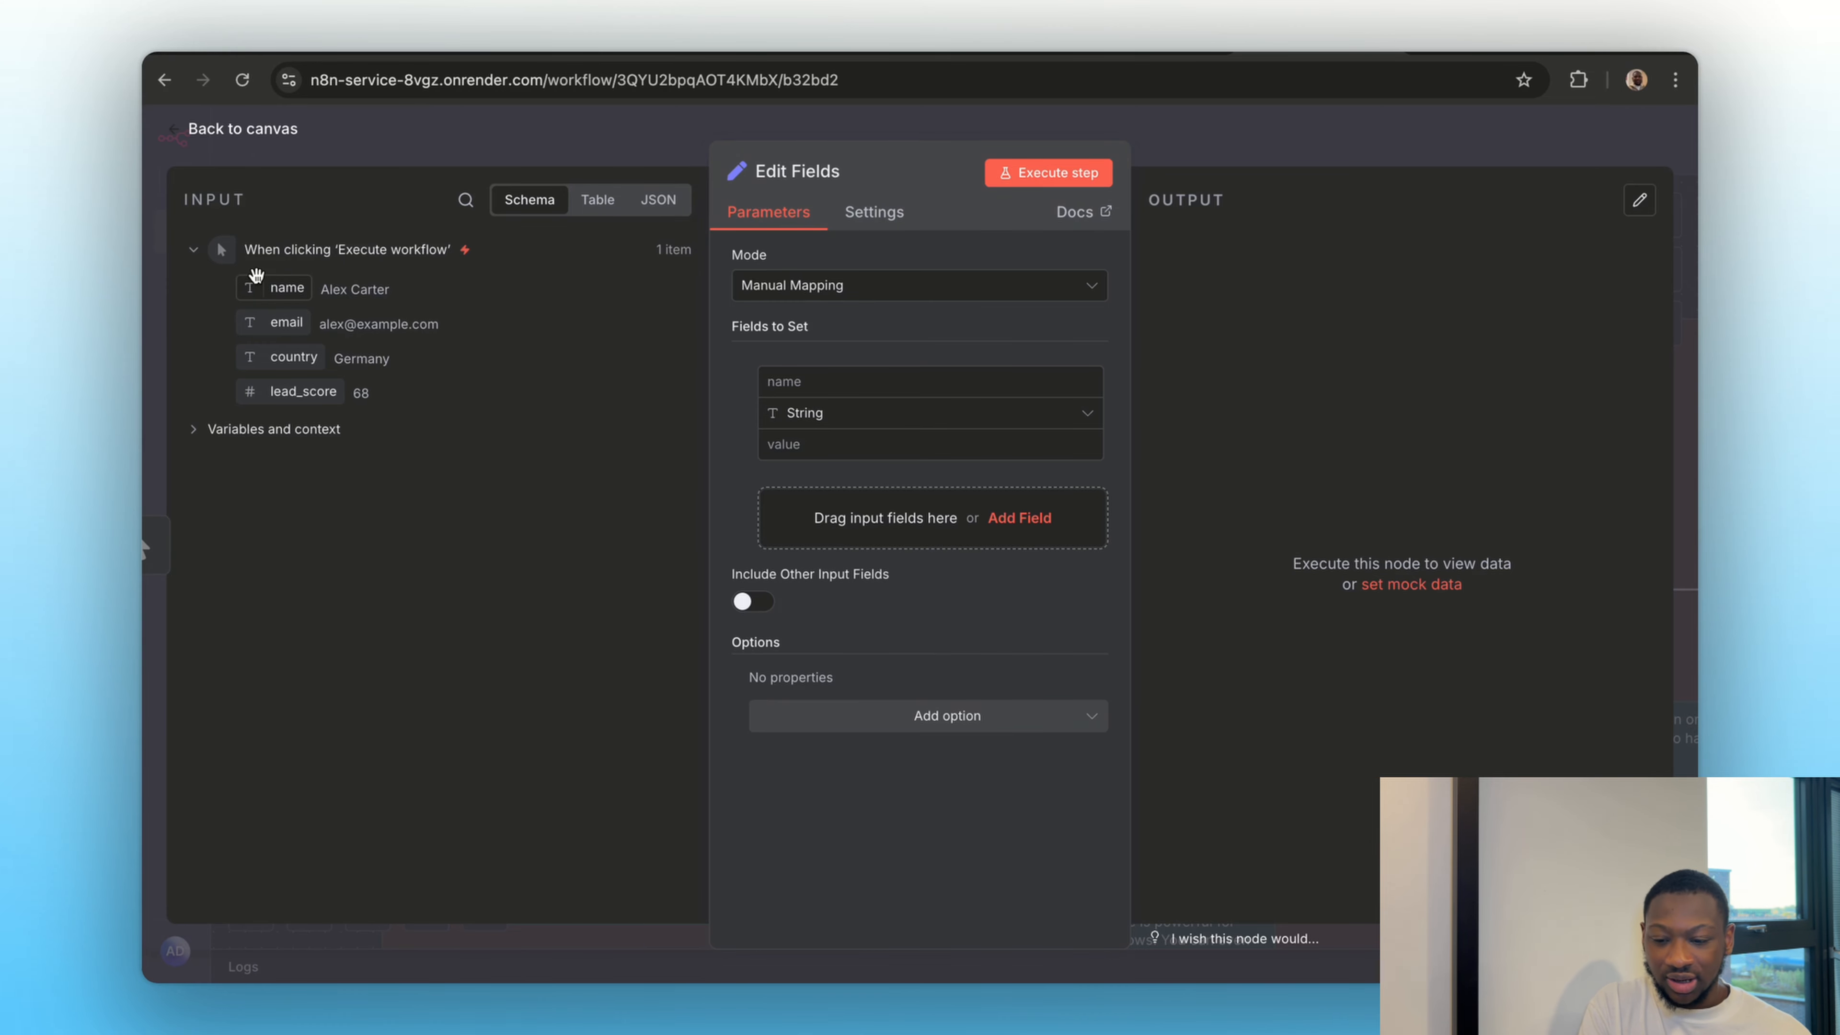
pyautogui.moveTo(255, 275); pyautogui.dragTo(808, 382)
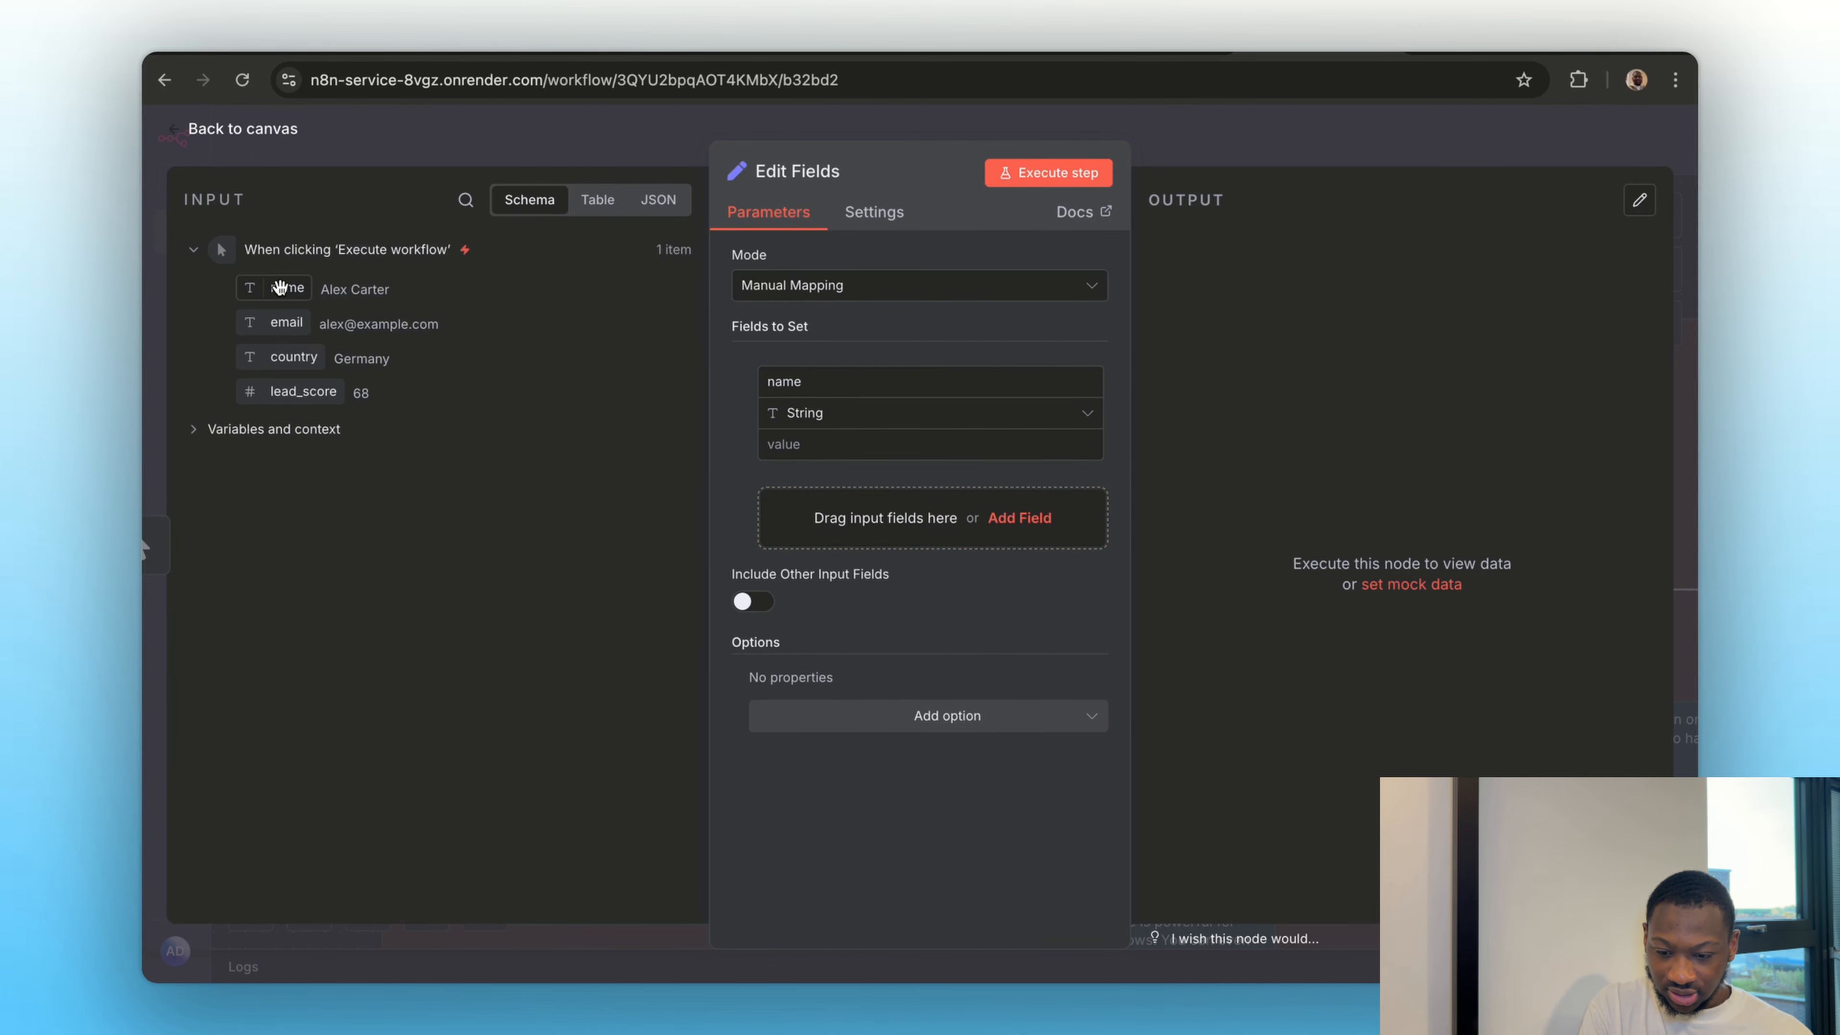
pyautogui.moveTo(279, 288); pyautogui.dragTo(785, 442)
pyautogui.click(875, 545)
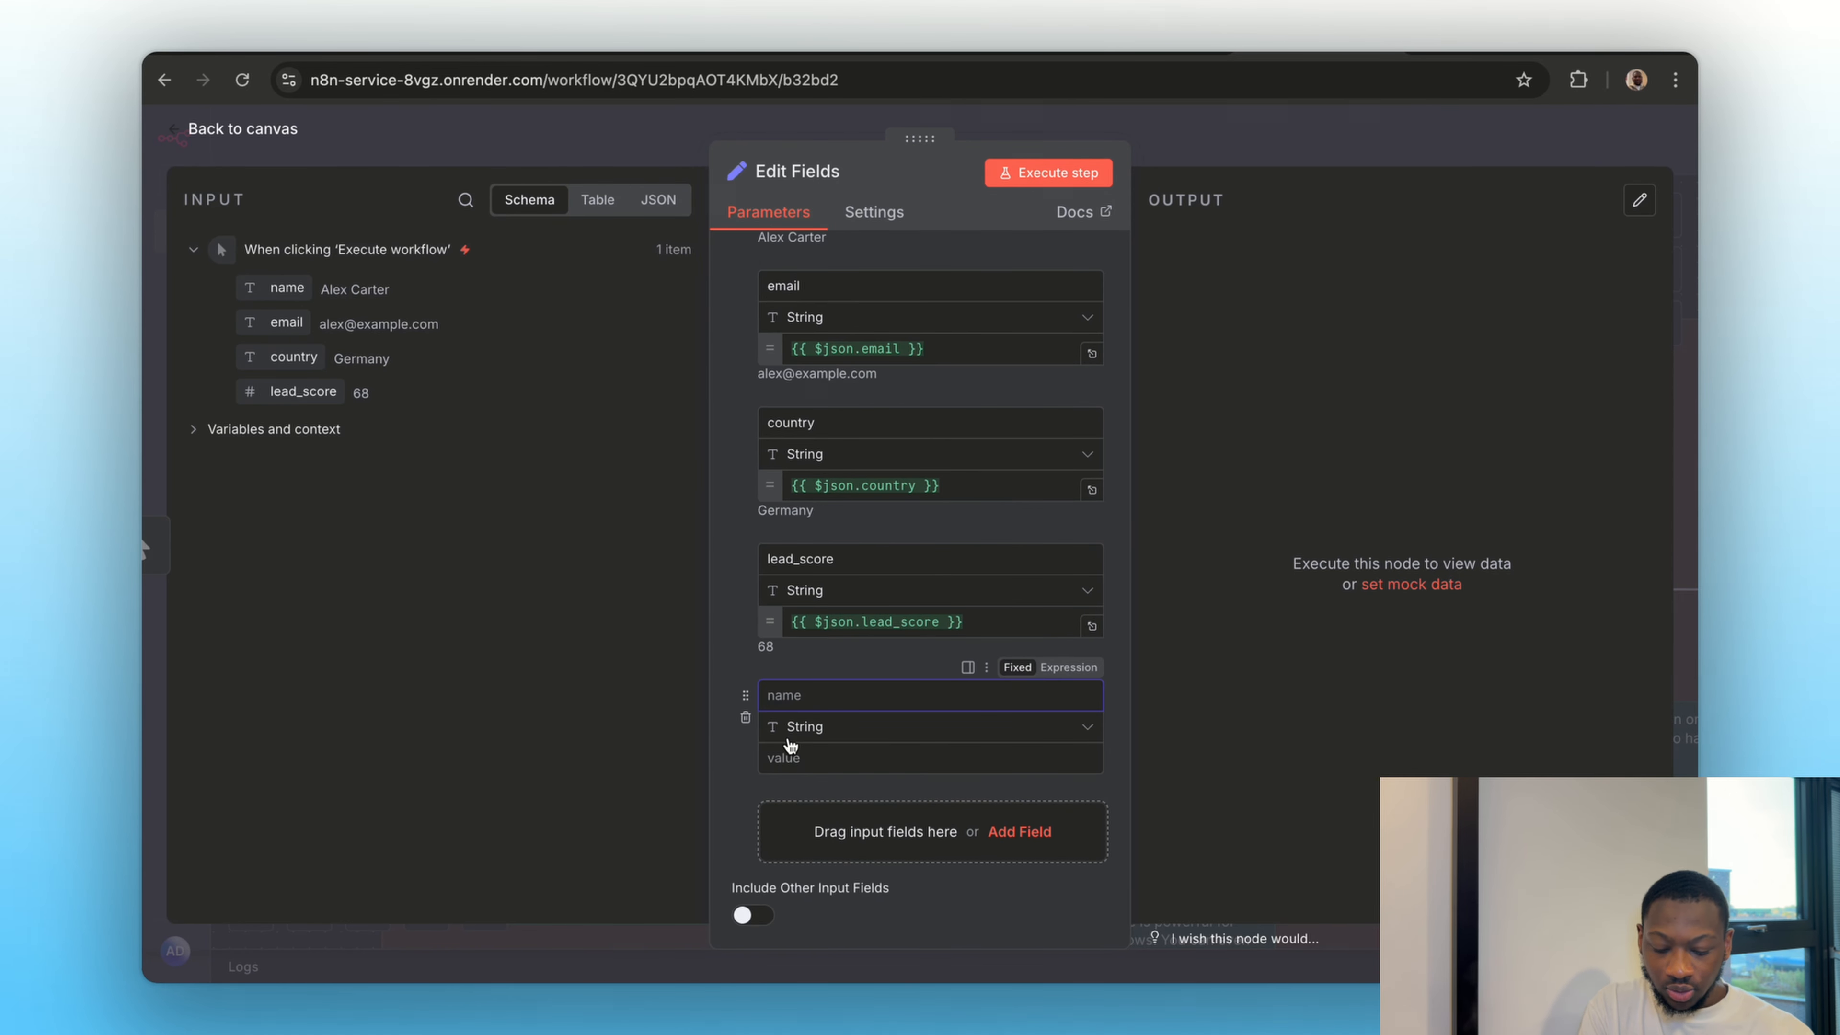
# Add a string field named status with the fixed value pending to the Edit Fields node
pyautogui.write('statu')
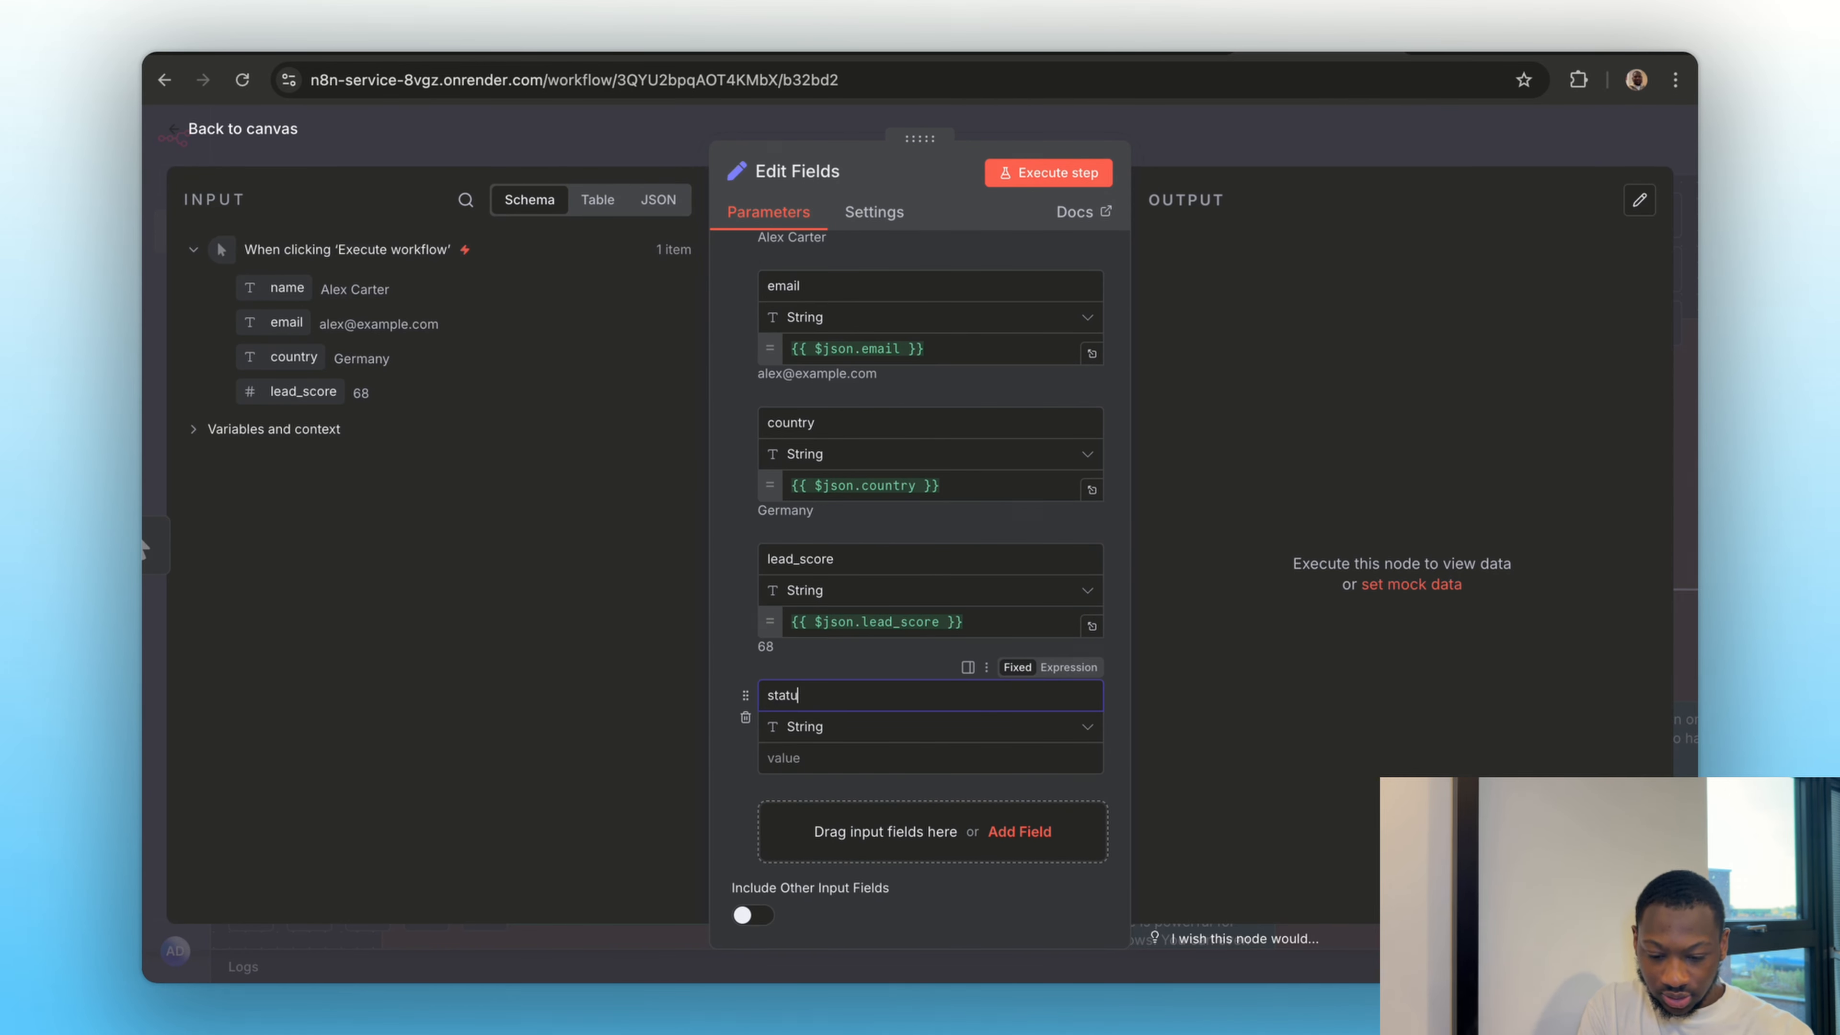
pyautogui.write('s')
pyautogui.click(796, 760)
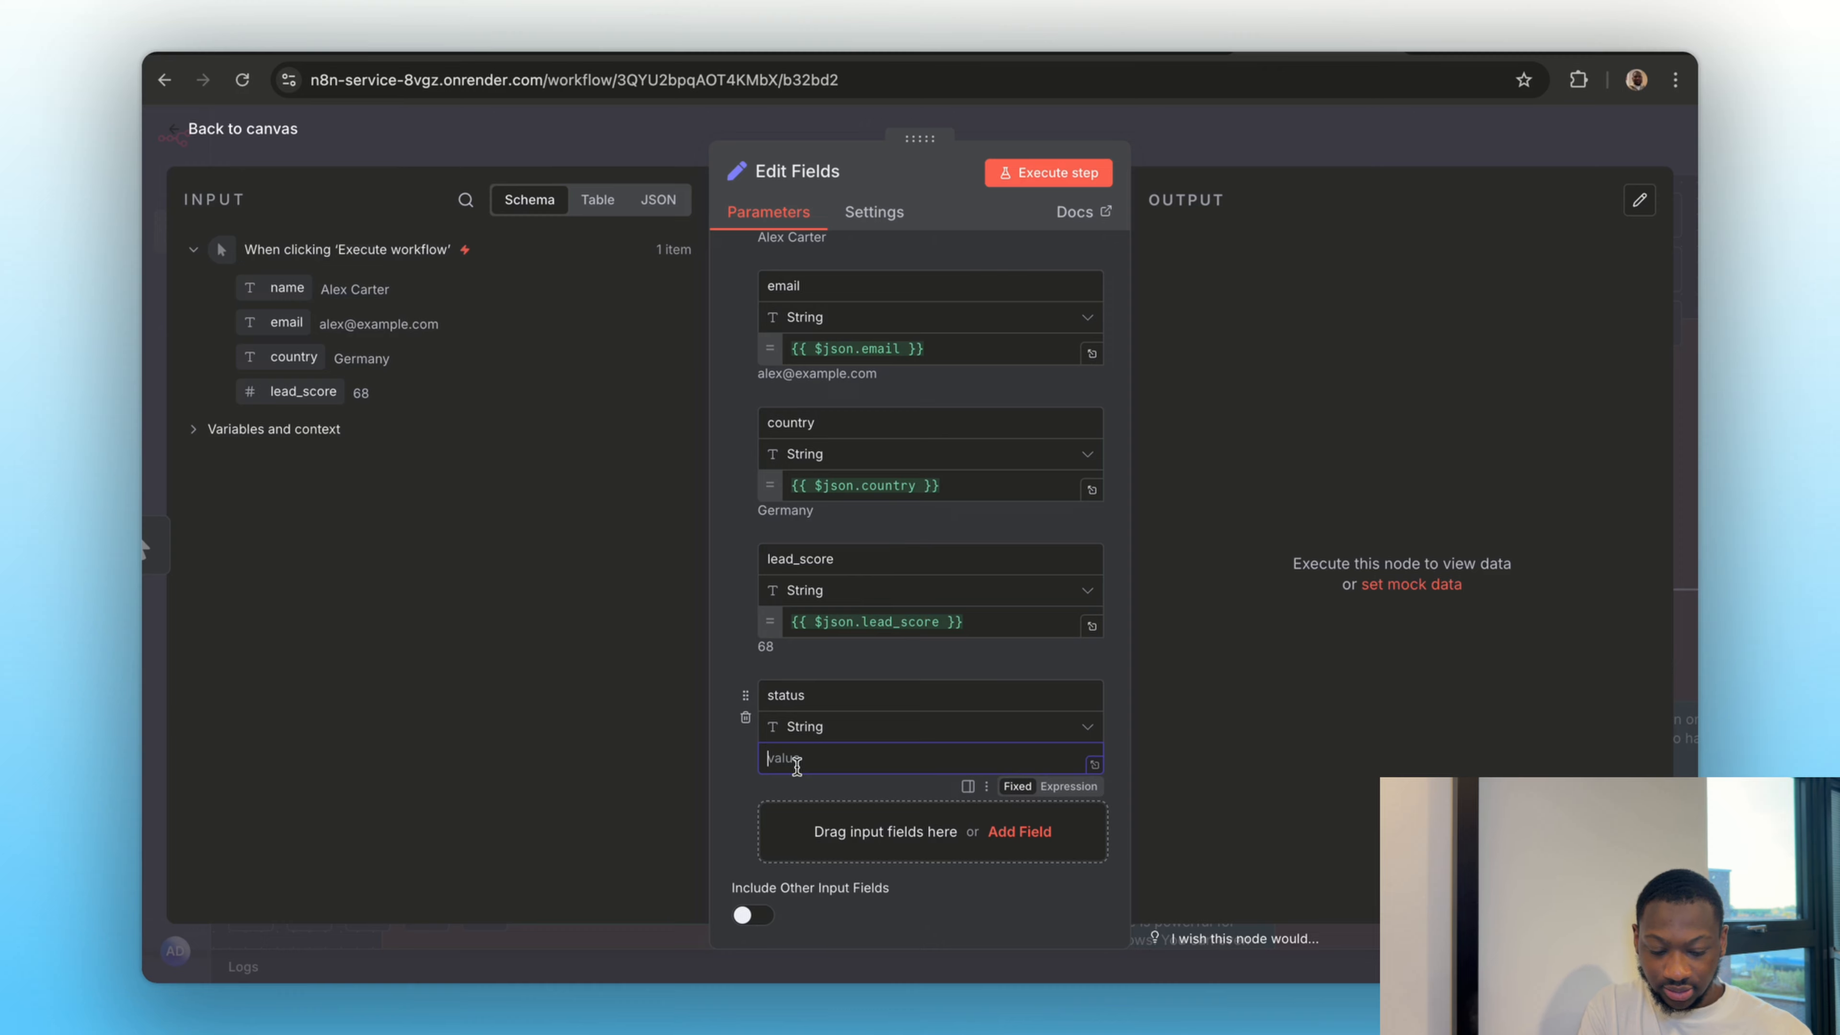
pyautogui.write('pending')
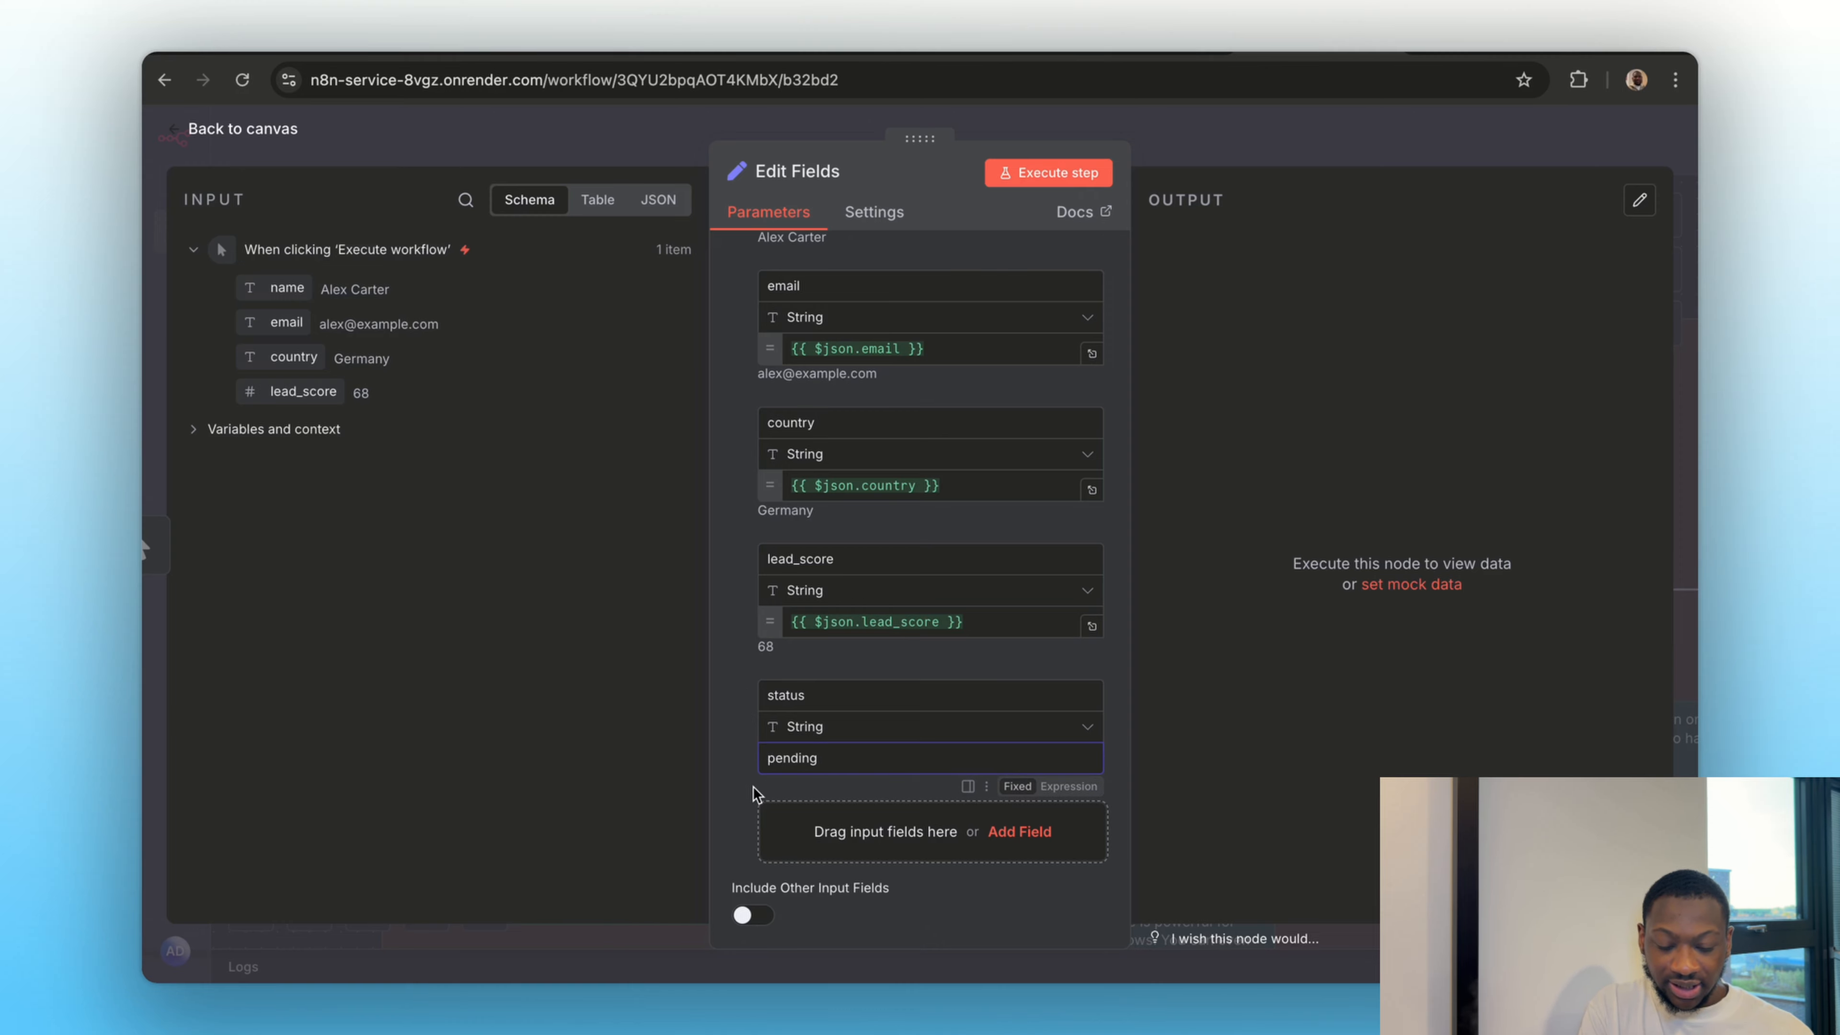
pyautogui.click(753, 786)
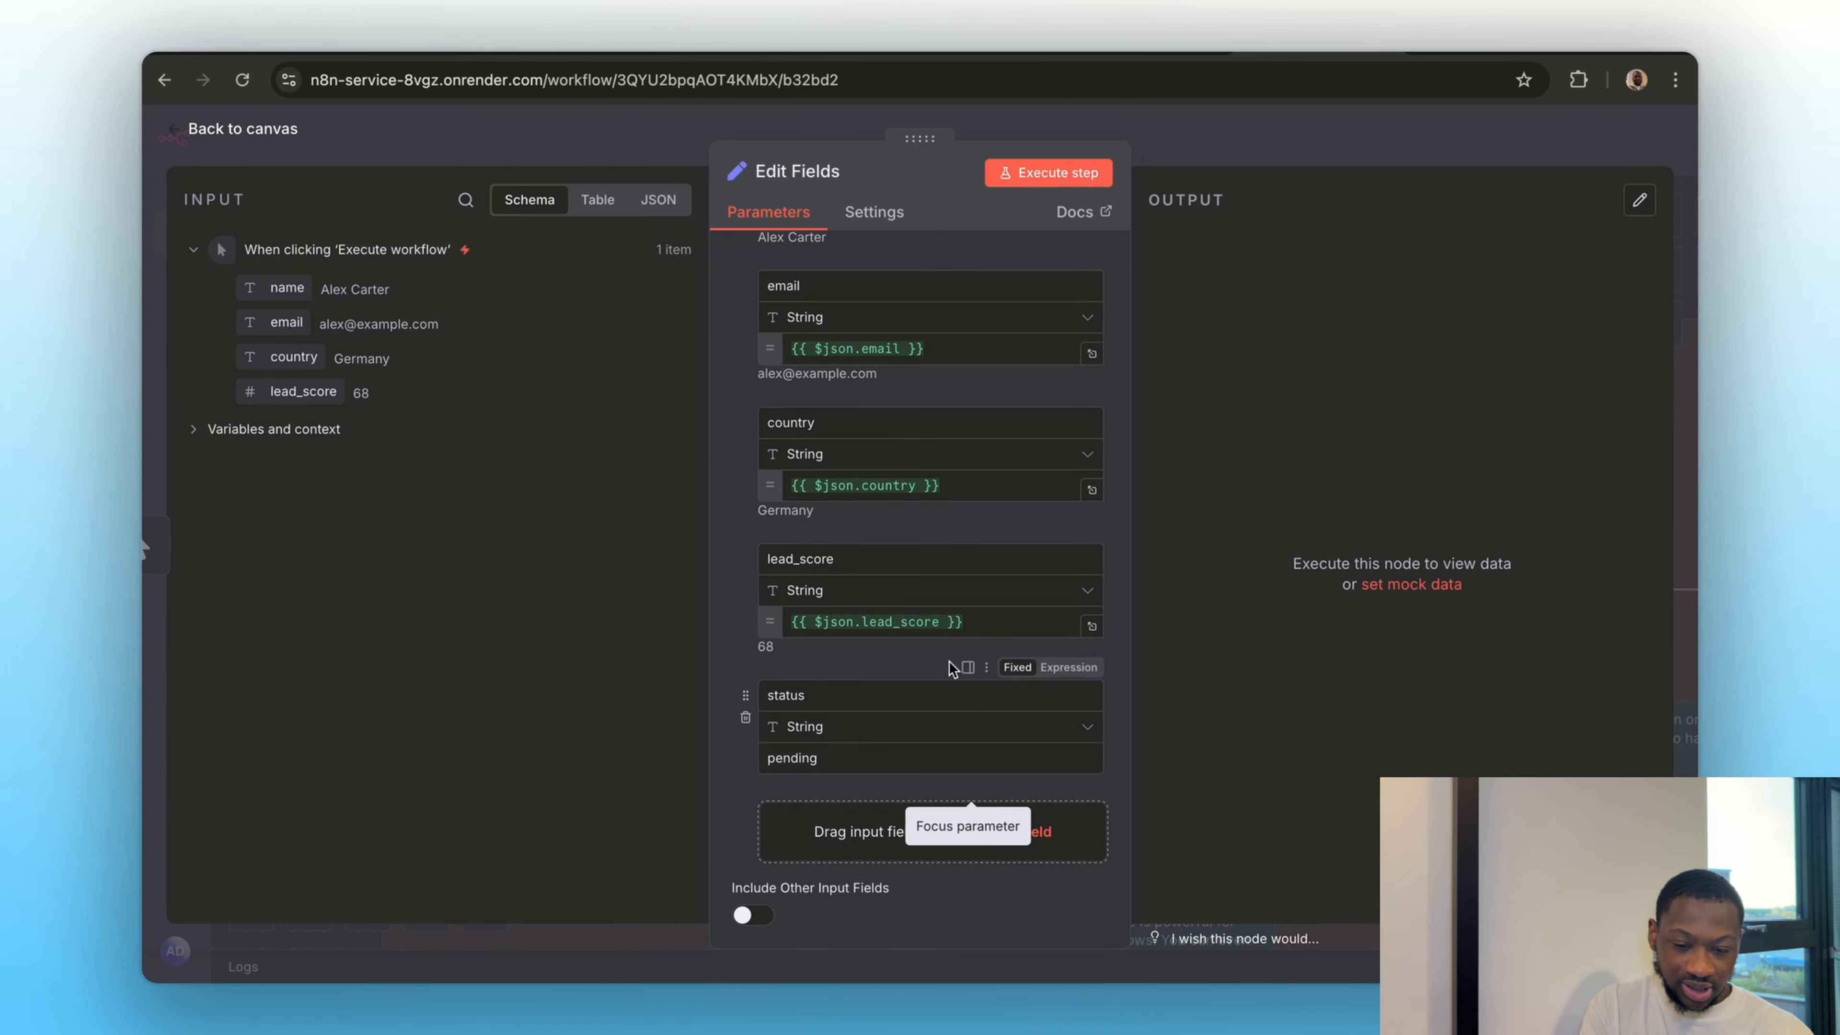
# Execute the Edit Fields node, compare its input as a table with the output, and return to the canvas
pyautogui.click(1094, 174)
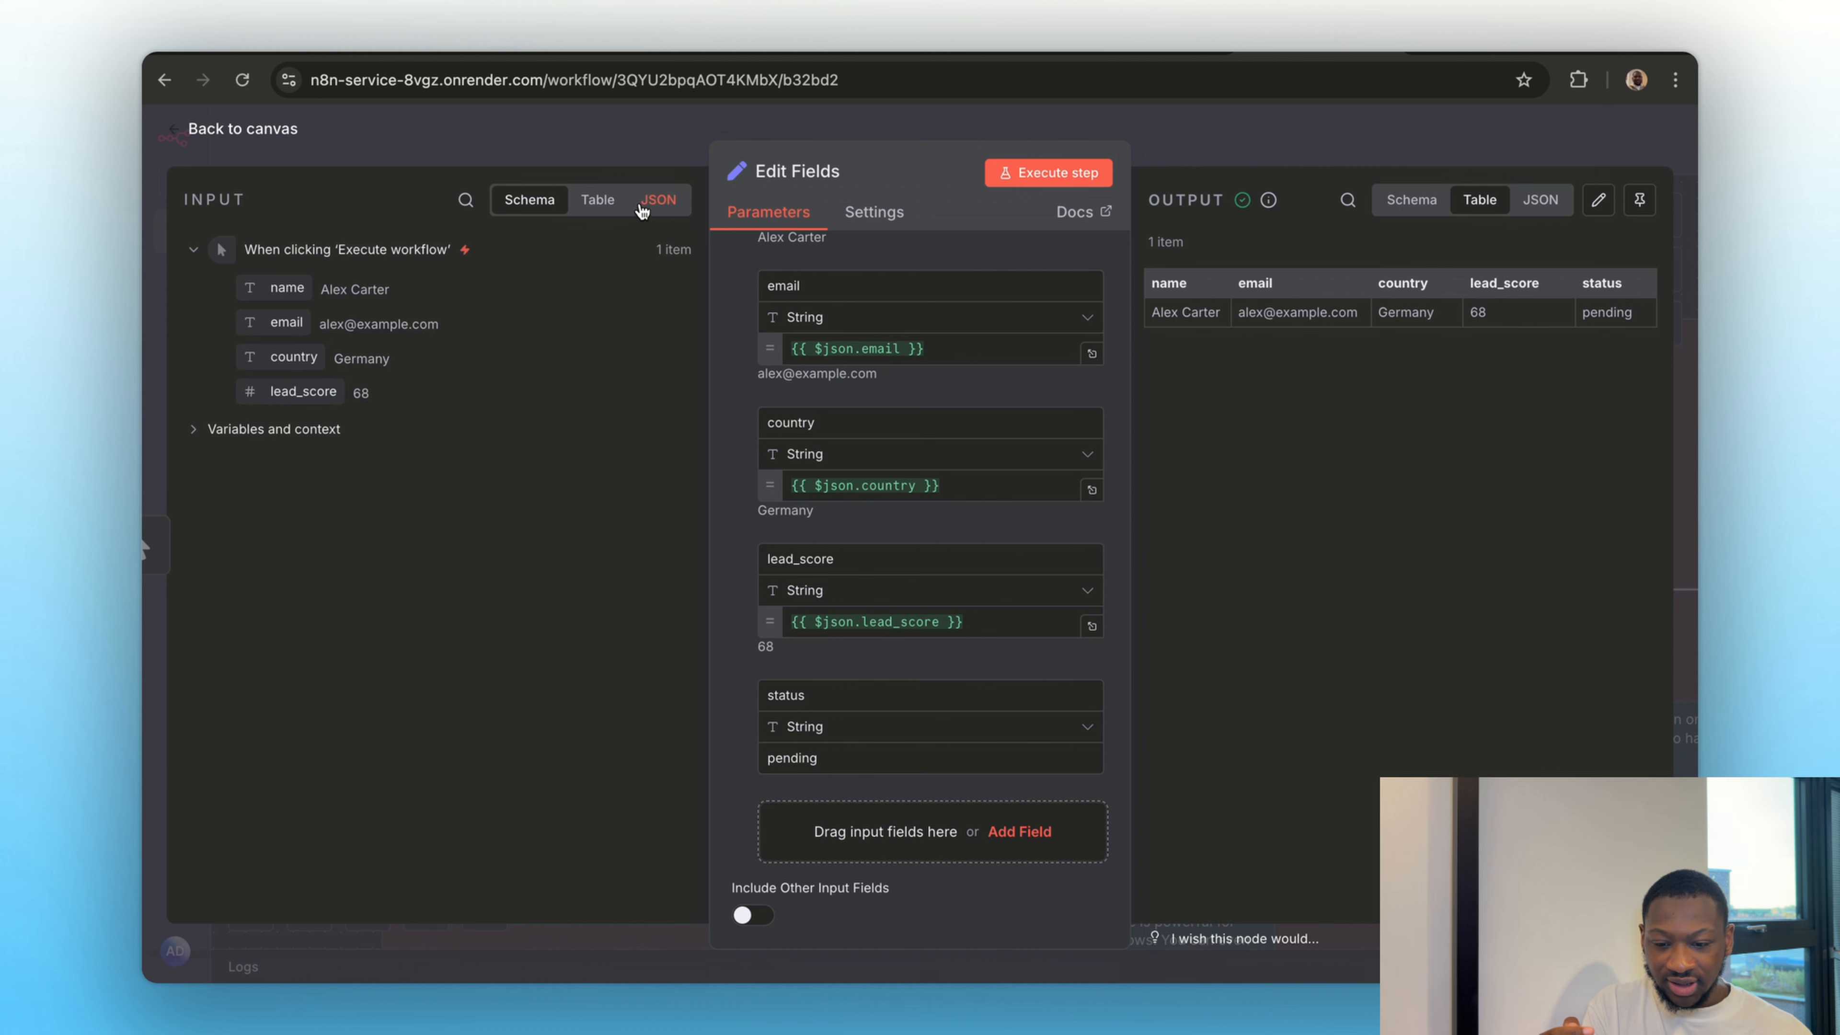
pyautogui.click(598, 200)
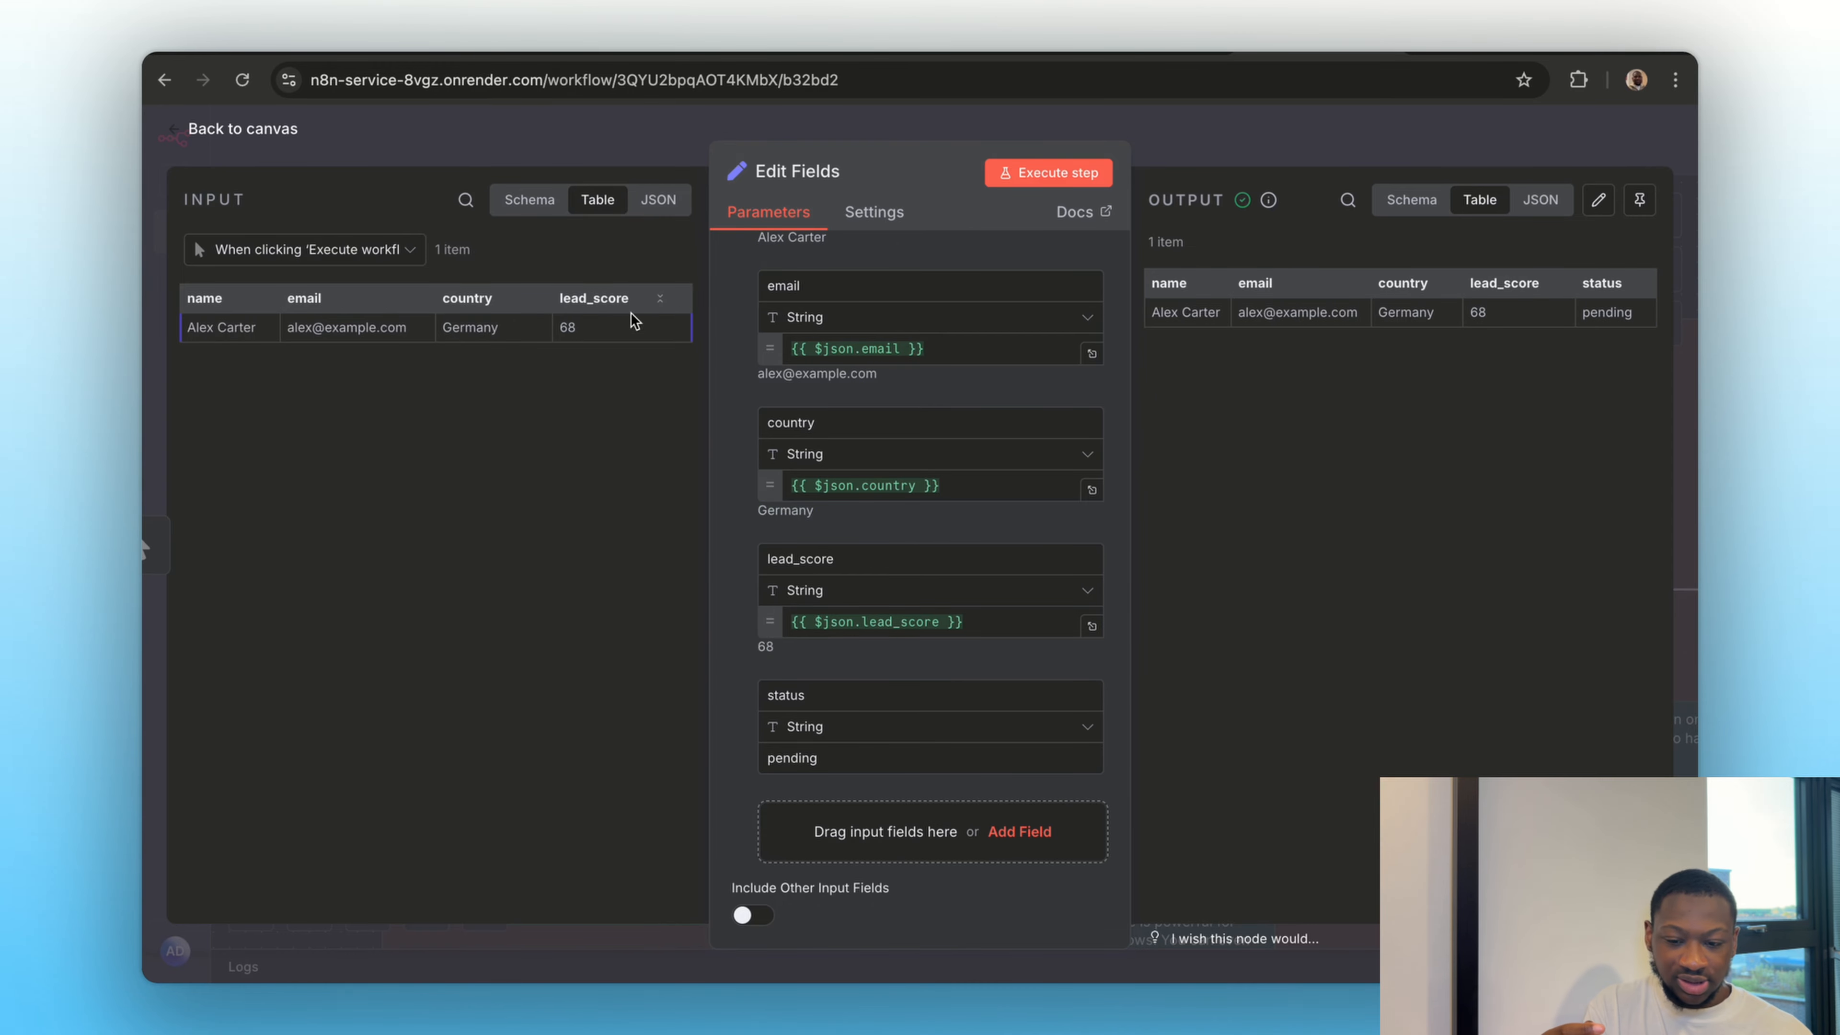
pyautogui.click(1315, 131)
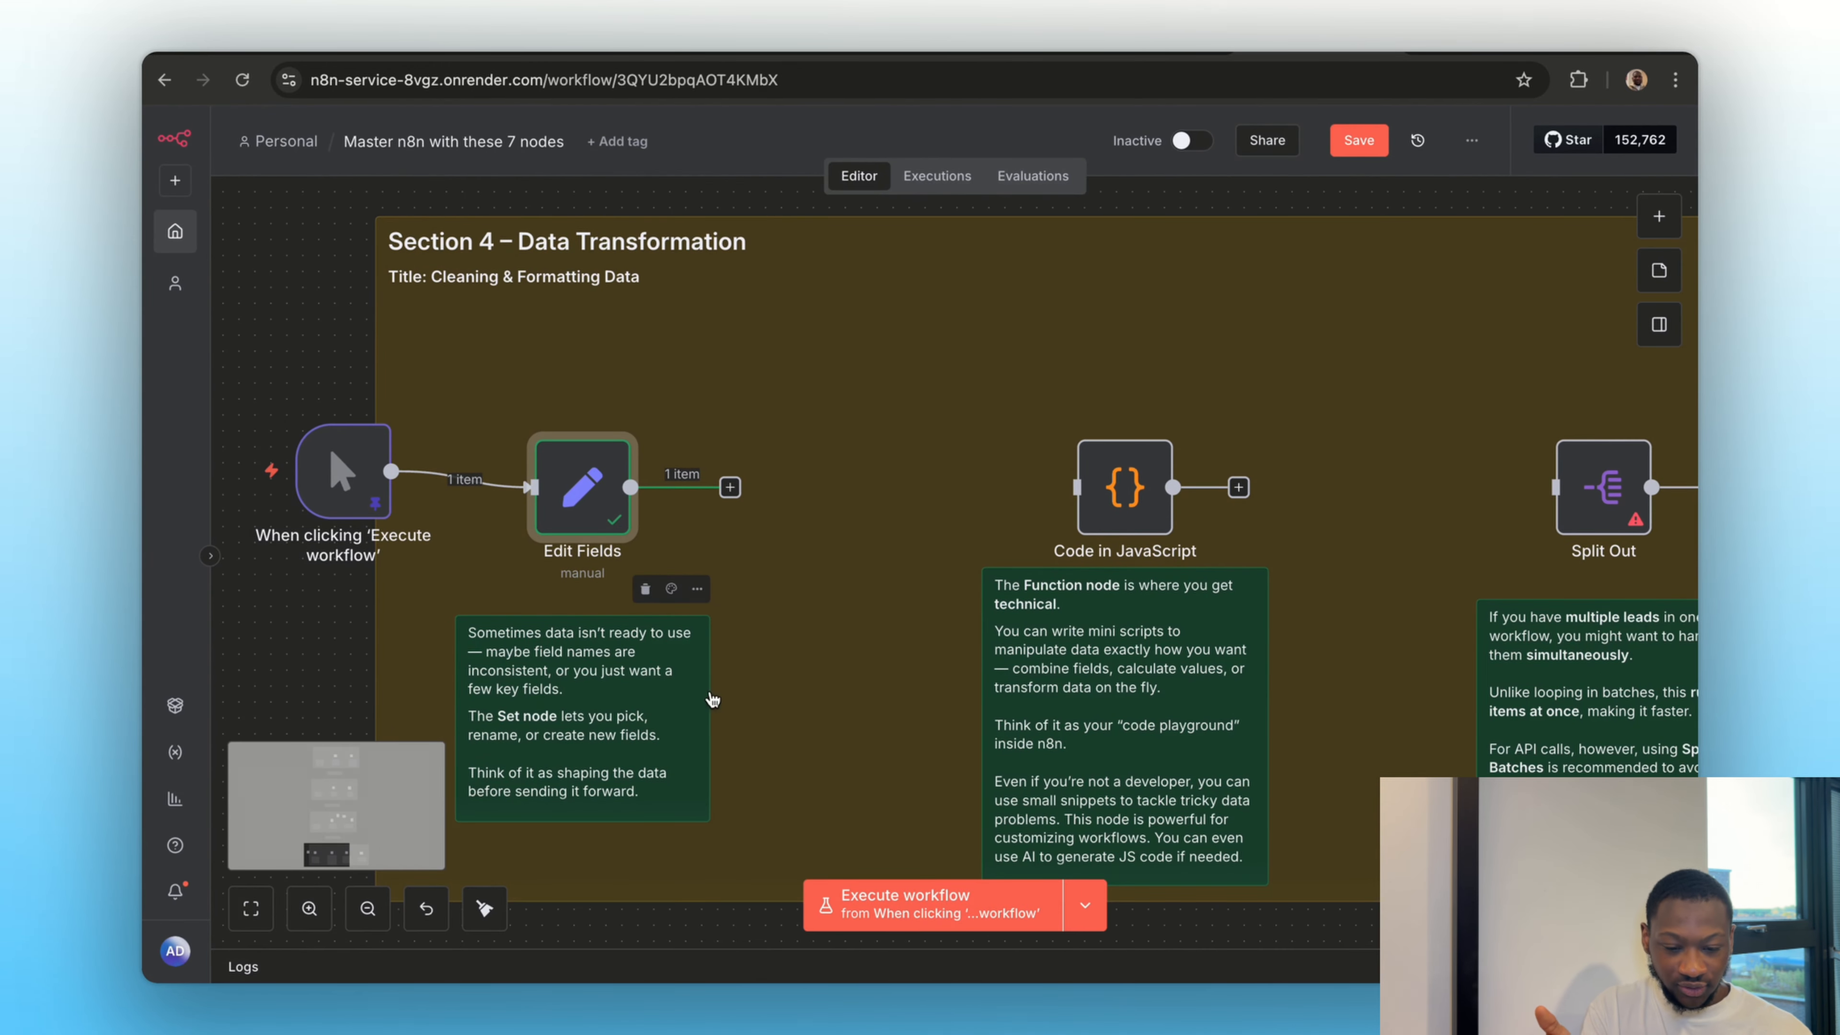
pyautogui.hscroll(5, 717, 696)
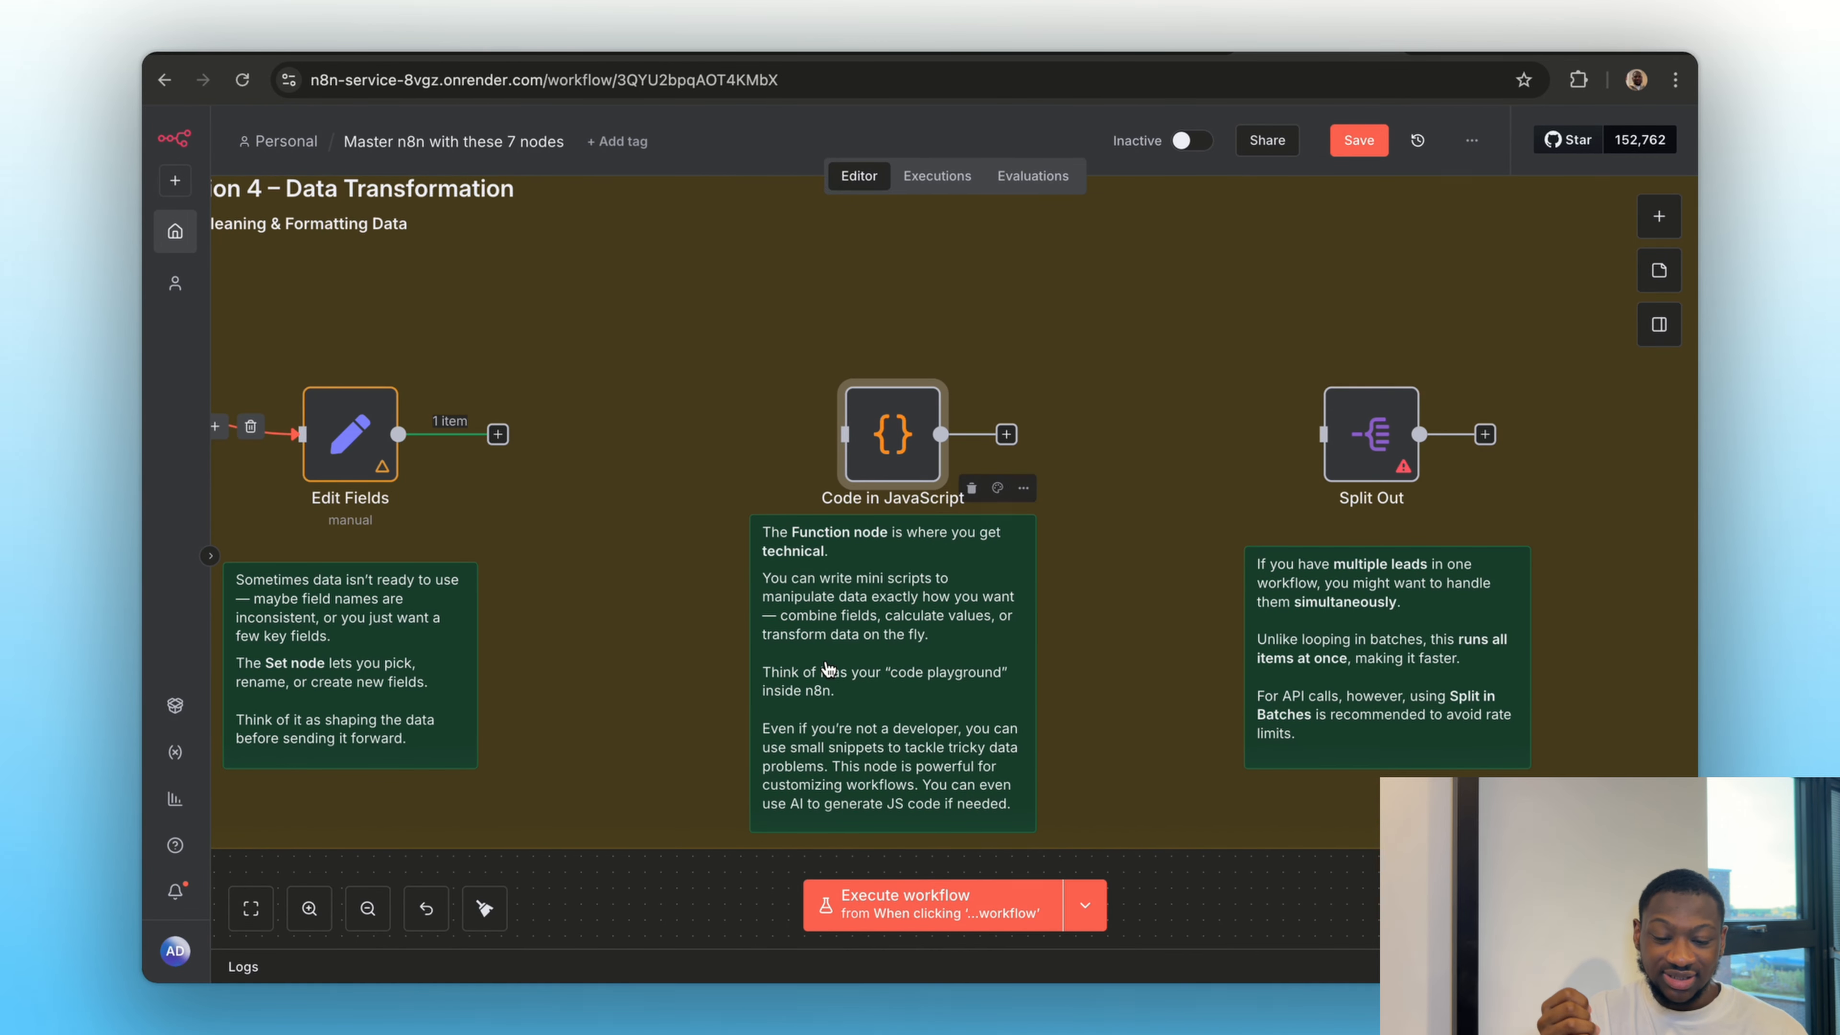
pyautogui.hscroll(-5, 563, 658)
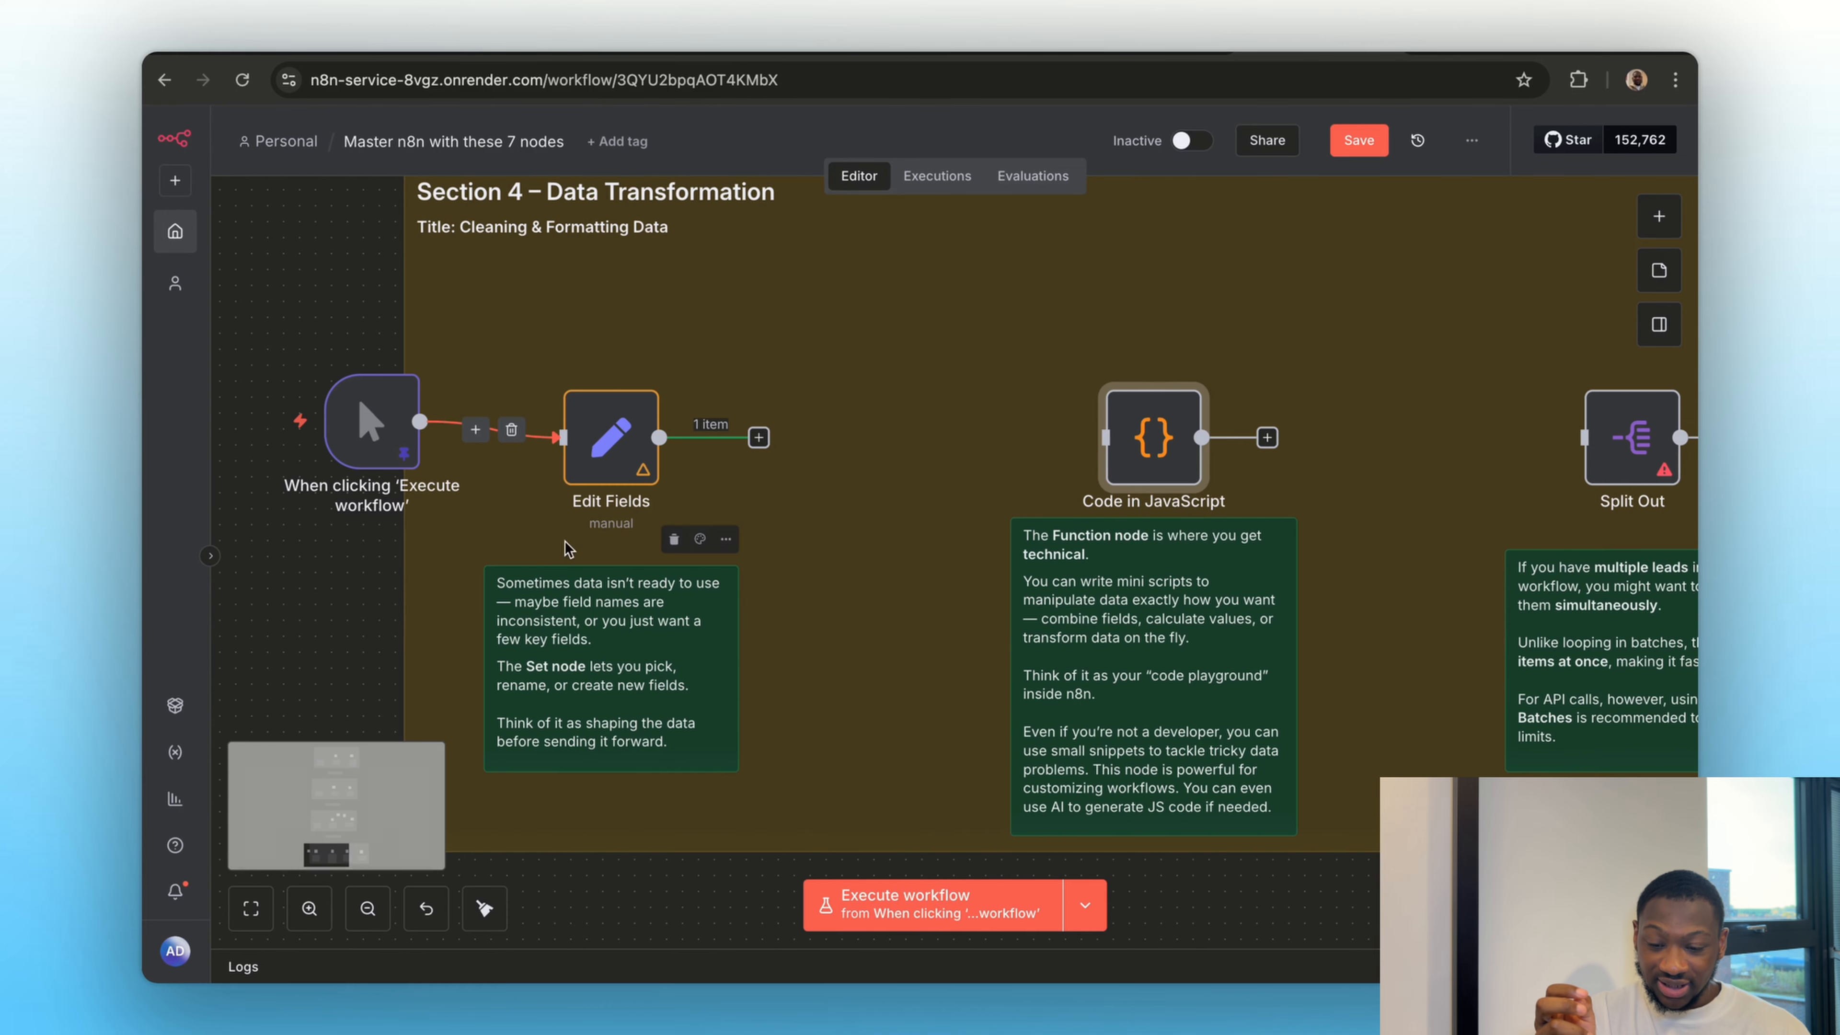
# Move the manual trigger just before the Code in JavaScript node, connect its output to that node, and review the trigger's pinned data
pyautogui.moveTo(382, 423); pyautogui.dragTo(1015, 446)
pyautogui.hscroll(3, 1000, 527)
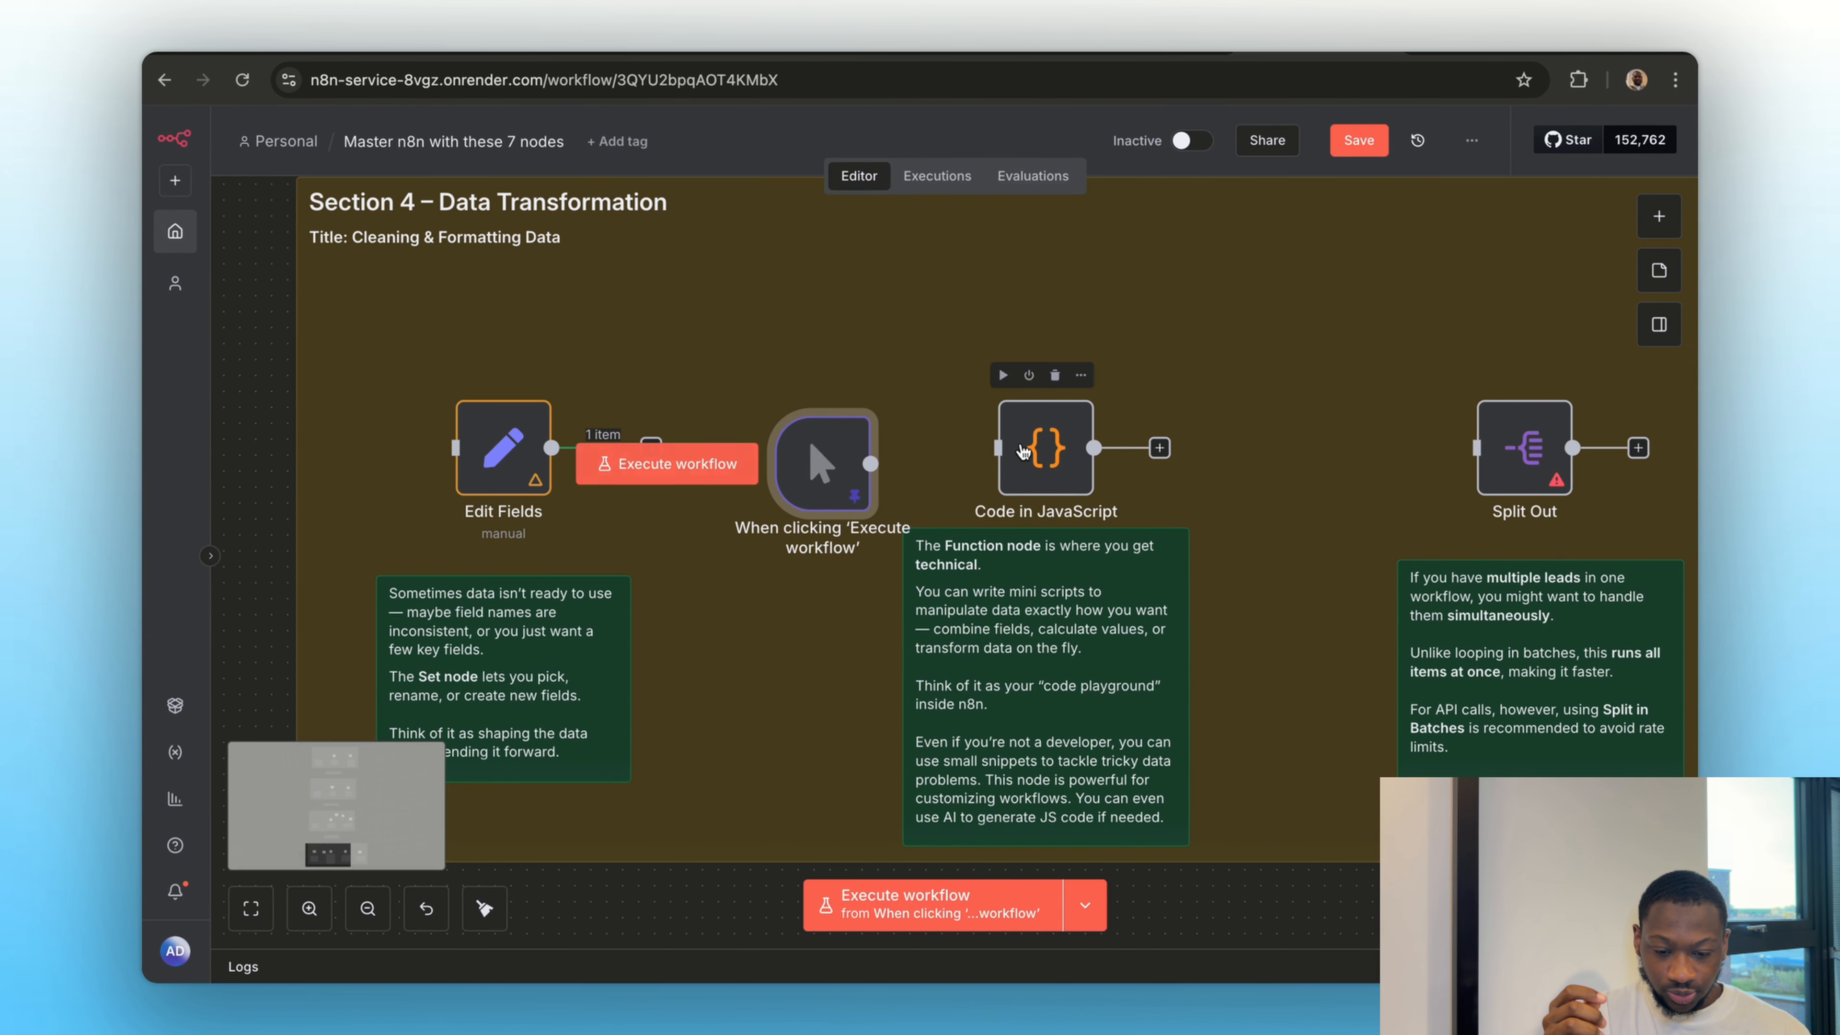
pyautogui.doubleClick(825, 463)
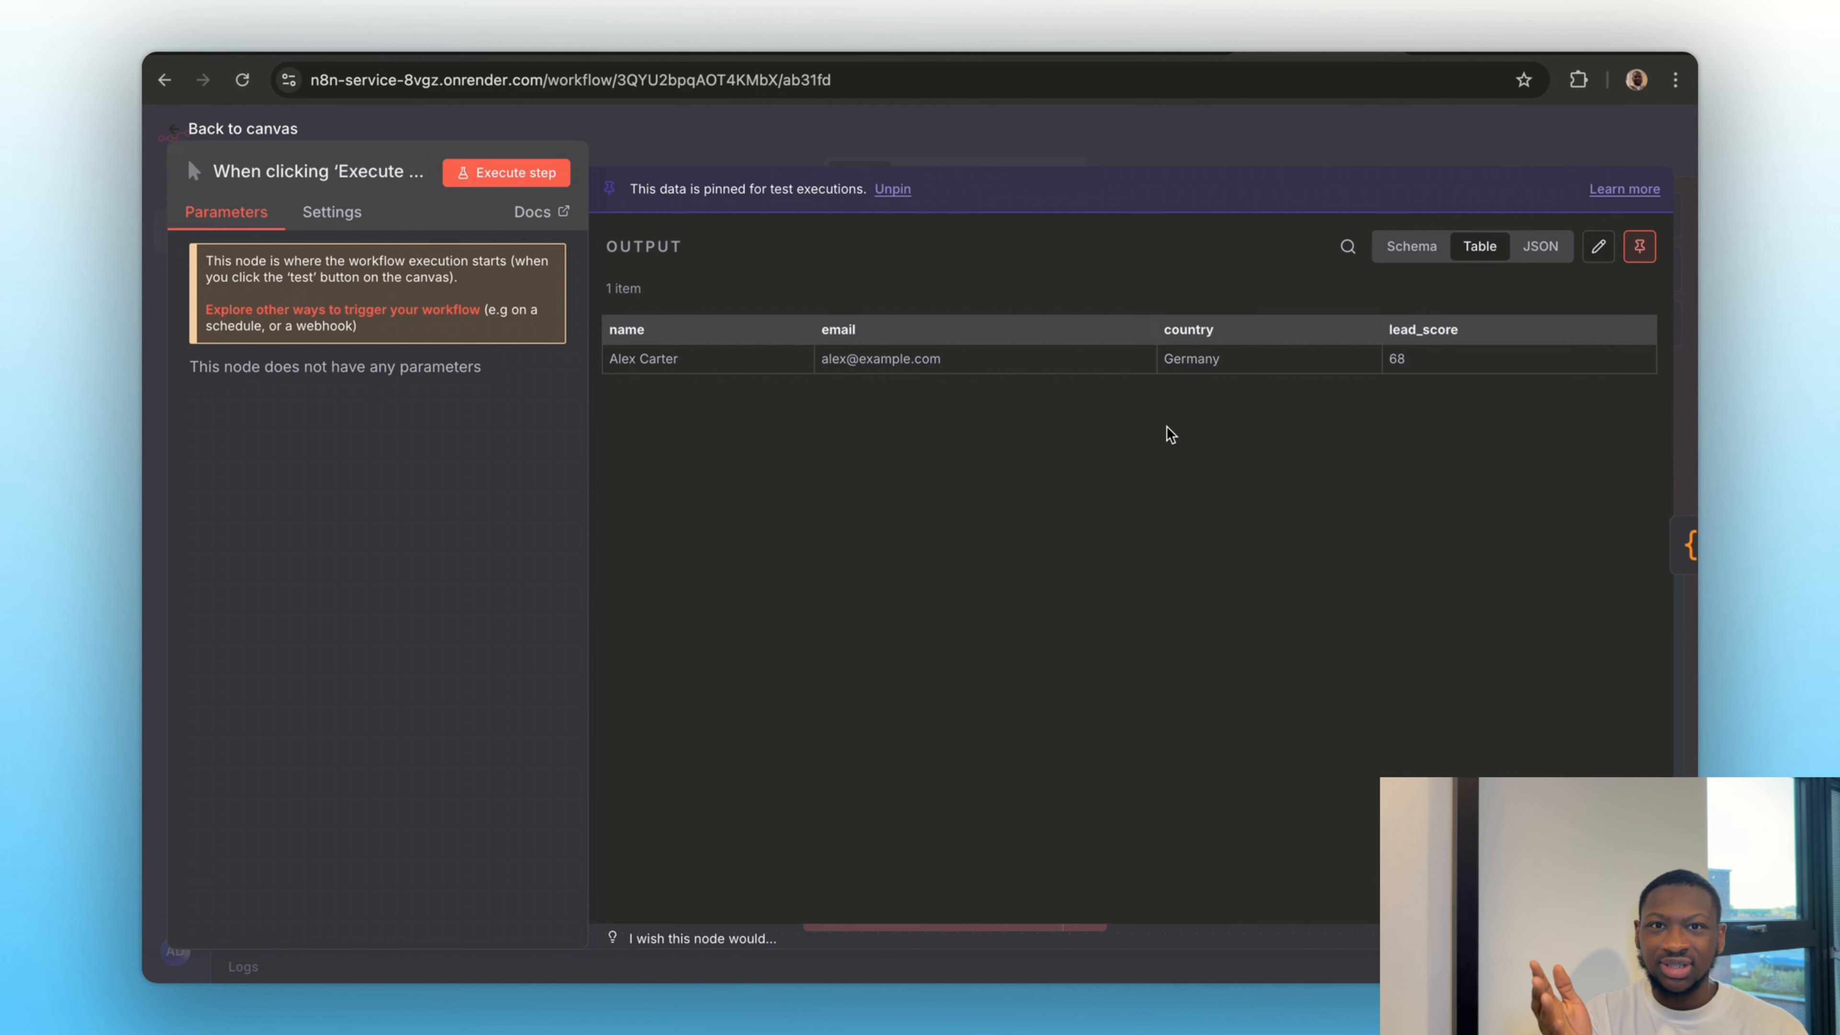
pyautogui.click(1316, 151)
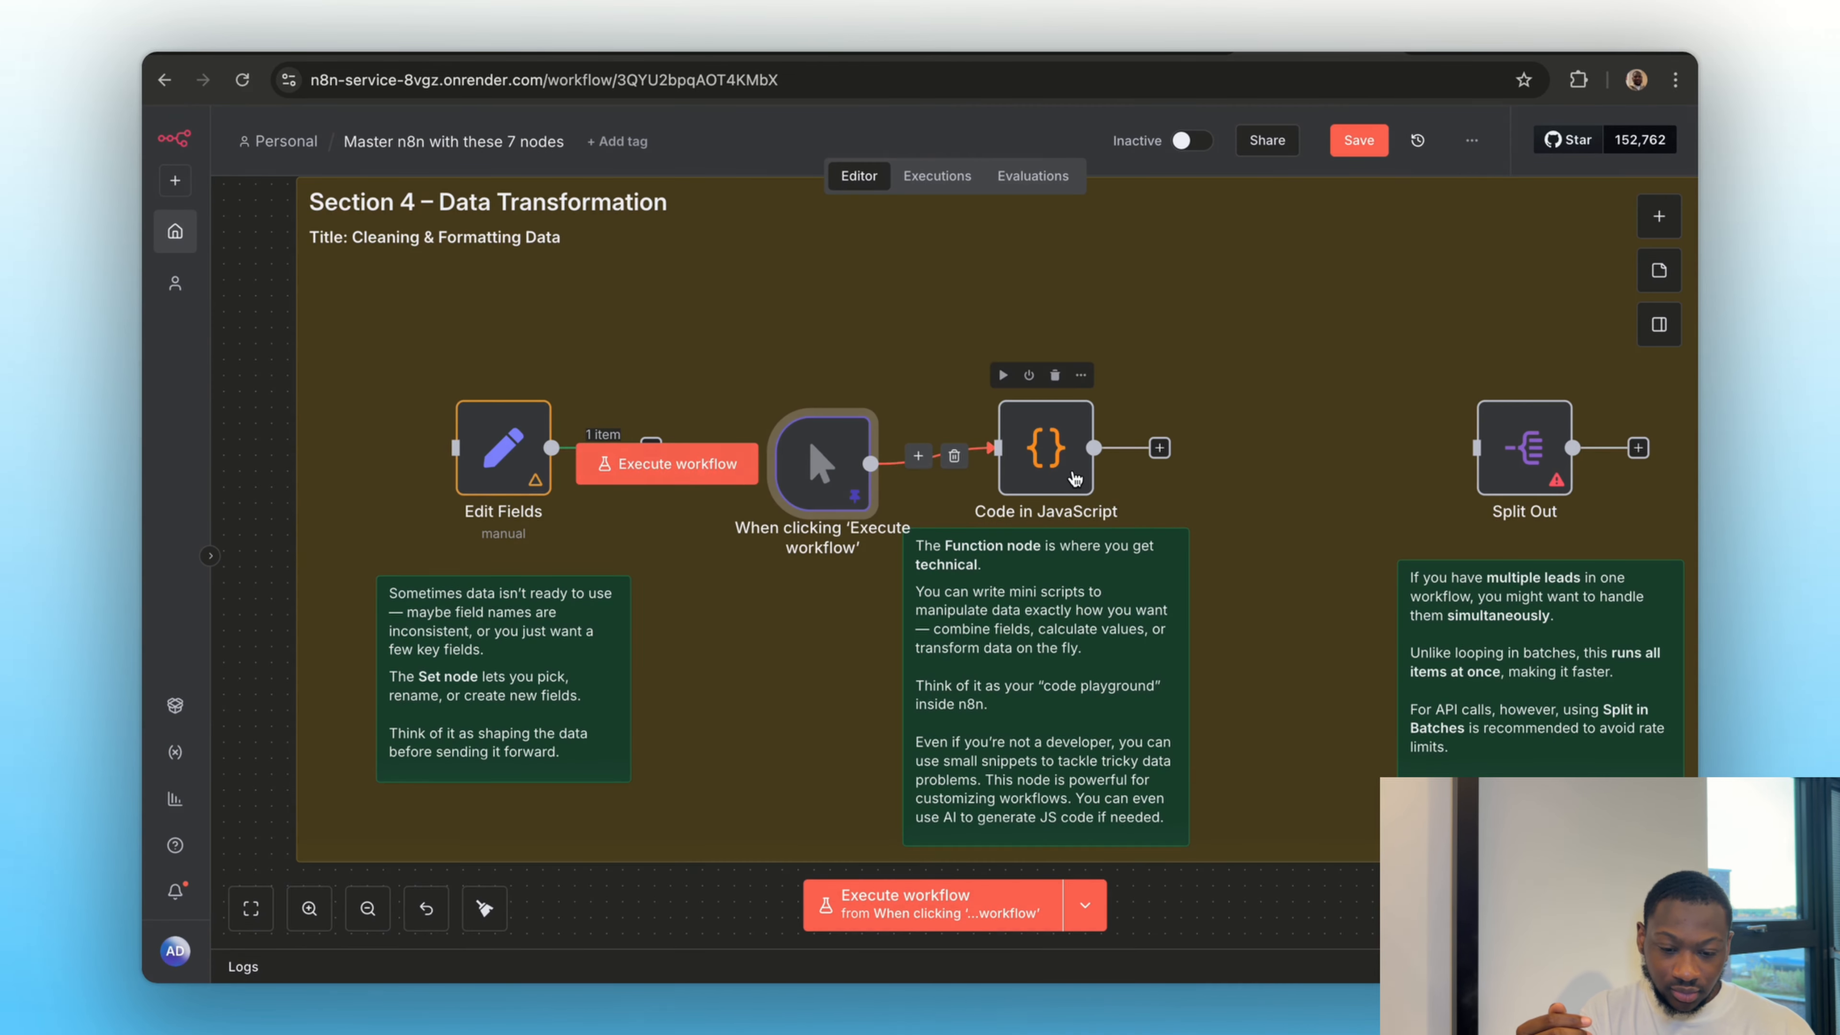
# Replace the Code in JavaScript node's code with a script that uppercases name and combines name, country and lead_score into full_info
pyautogui.doubleClick(1074, 479)
pyautogui.hotkey('ctrl', 'a')
pyautogui.press('BackSpace')
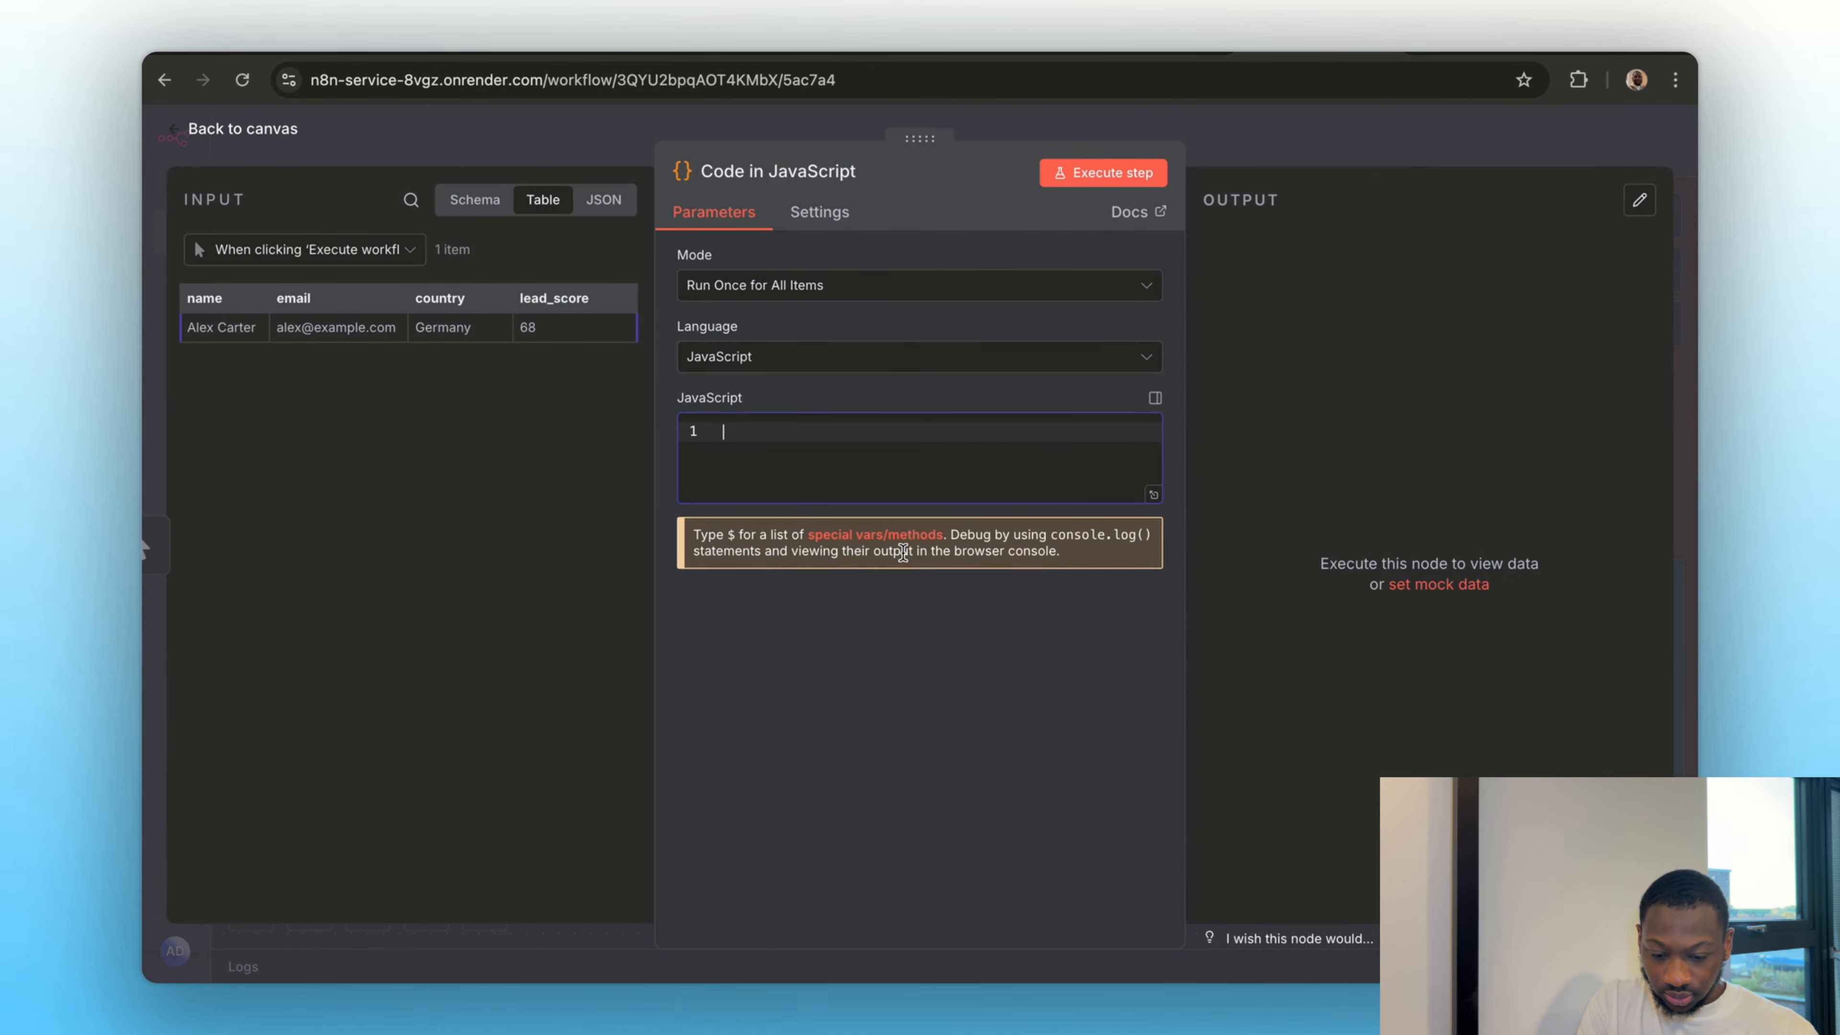
pyautogui.write('items.forEach(item => {   // Make the name uppercase   item.json.name = item.json.name.toUpperCase();   // Combine info into a single field   item.json.full_info = `${item.json.name} (${item.json.country}) - Score: ${item.json.lead_score}`; }); return items;')
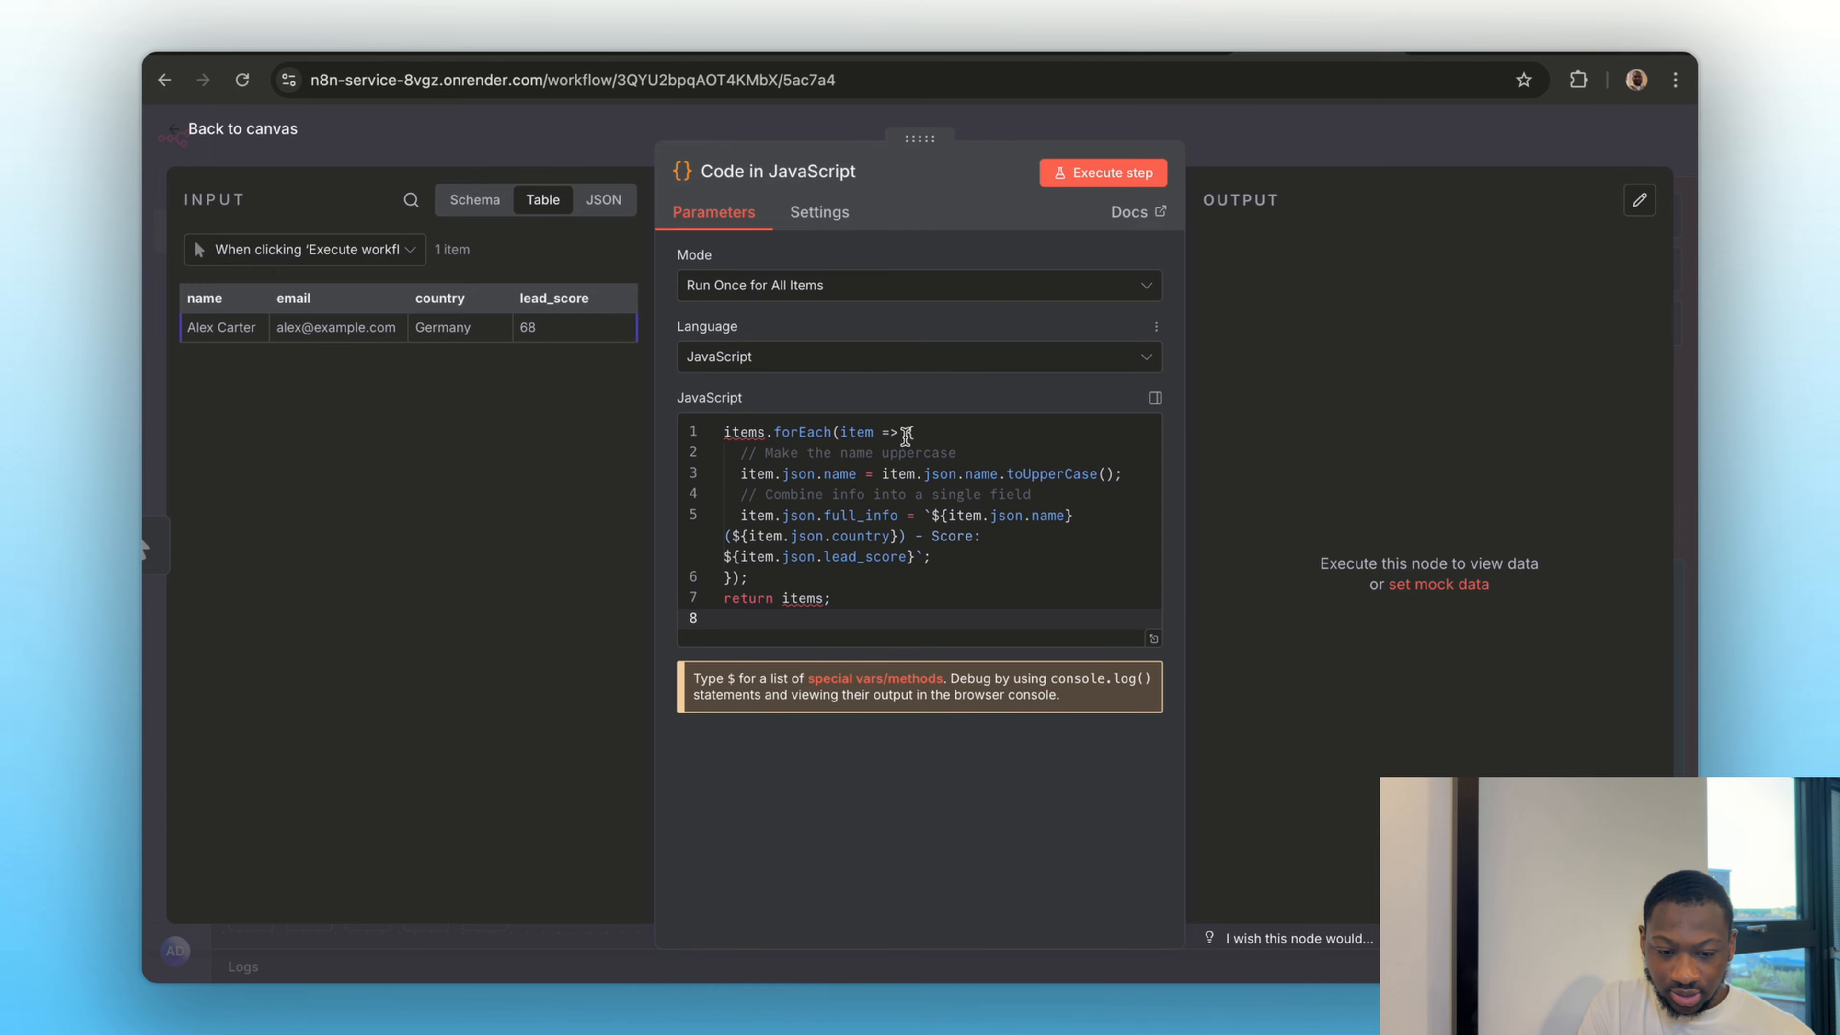
# Execute the Code in JavaScript node, view its output as a table and as a schema, and return to the canvas
pyautogui.click(1100, 176)
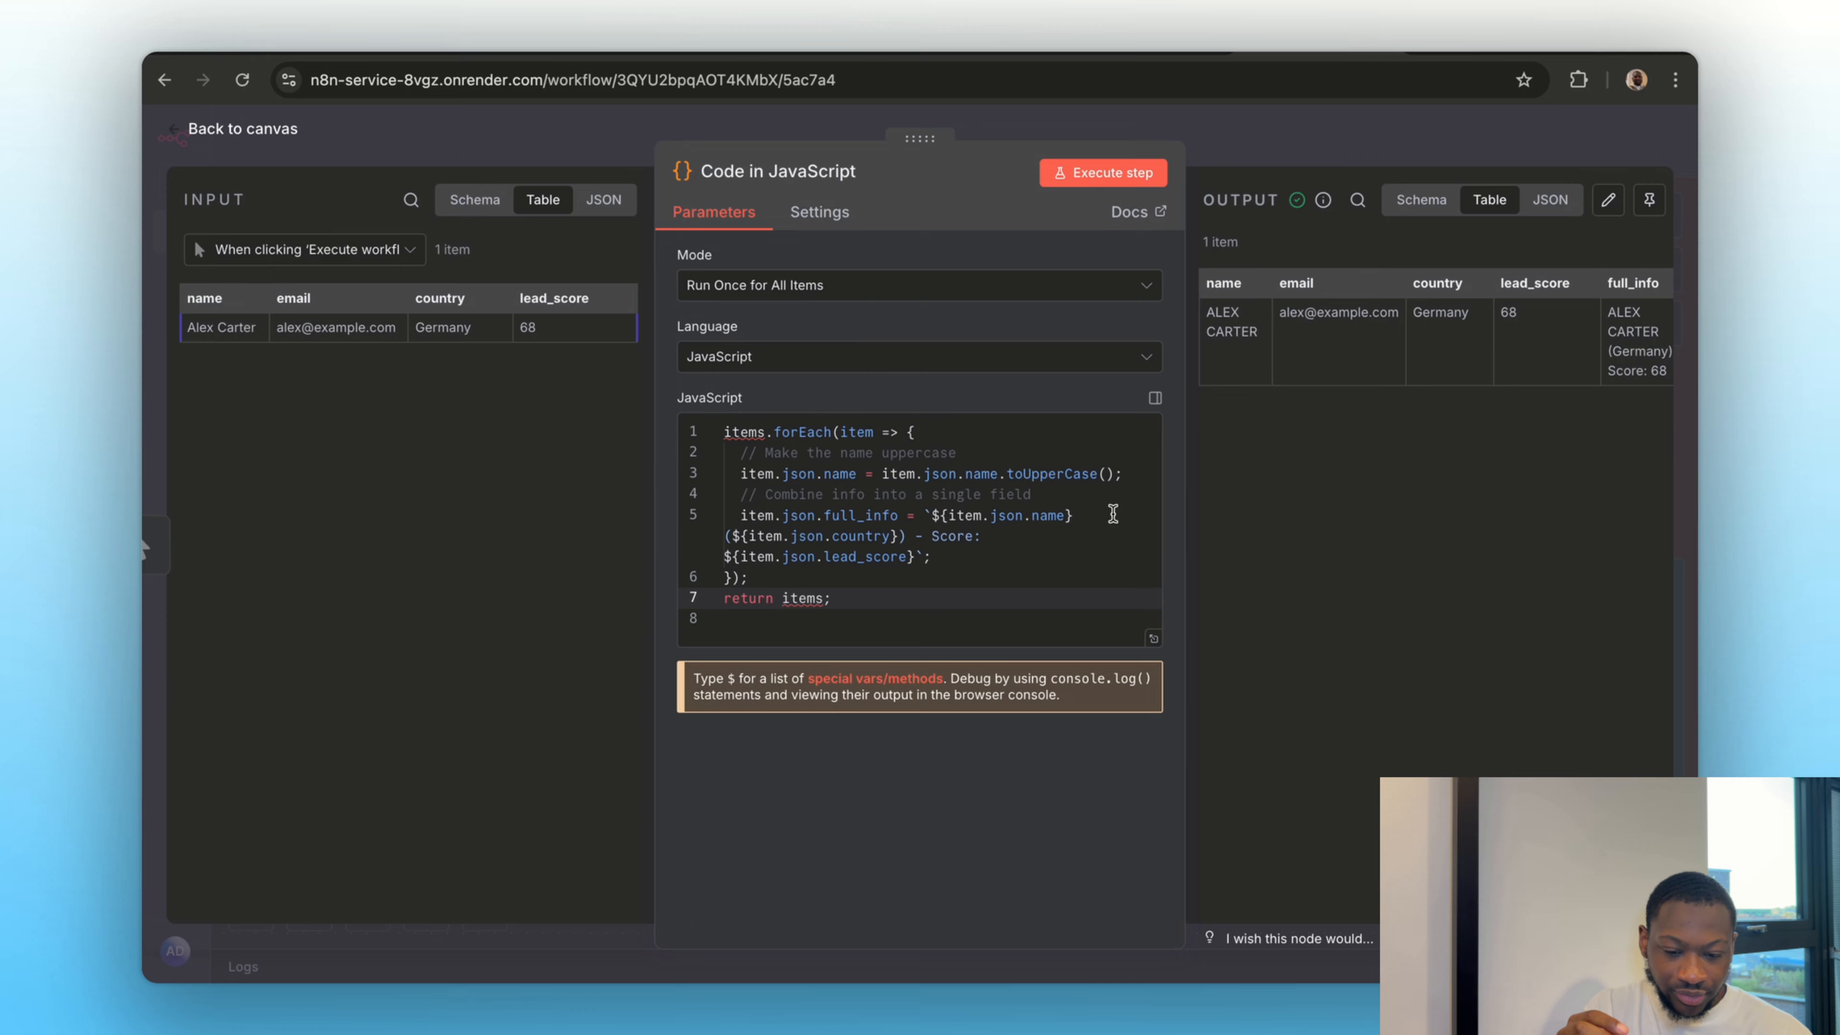
pyautogui.hscroll(1, 1385, 394)
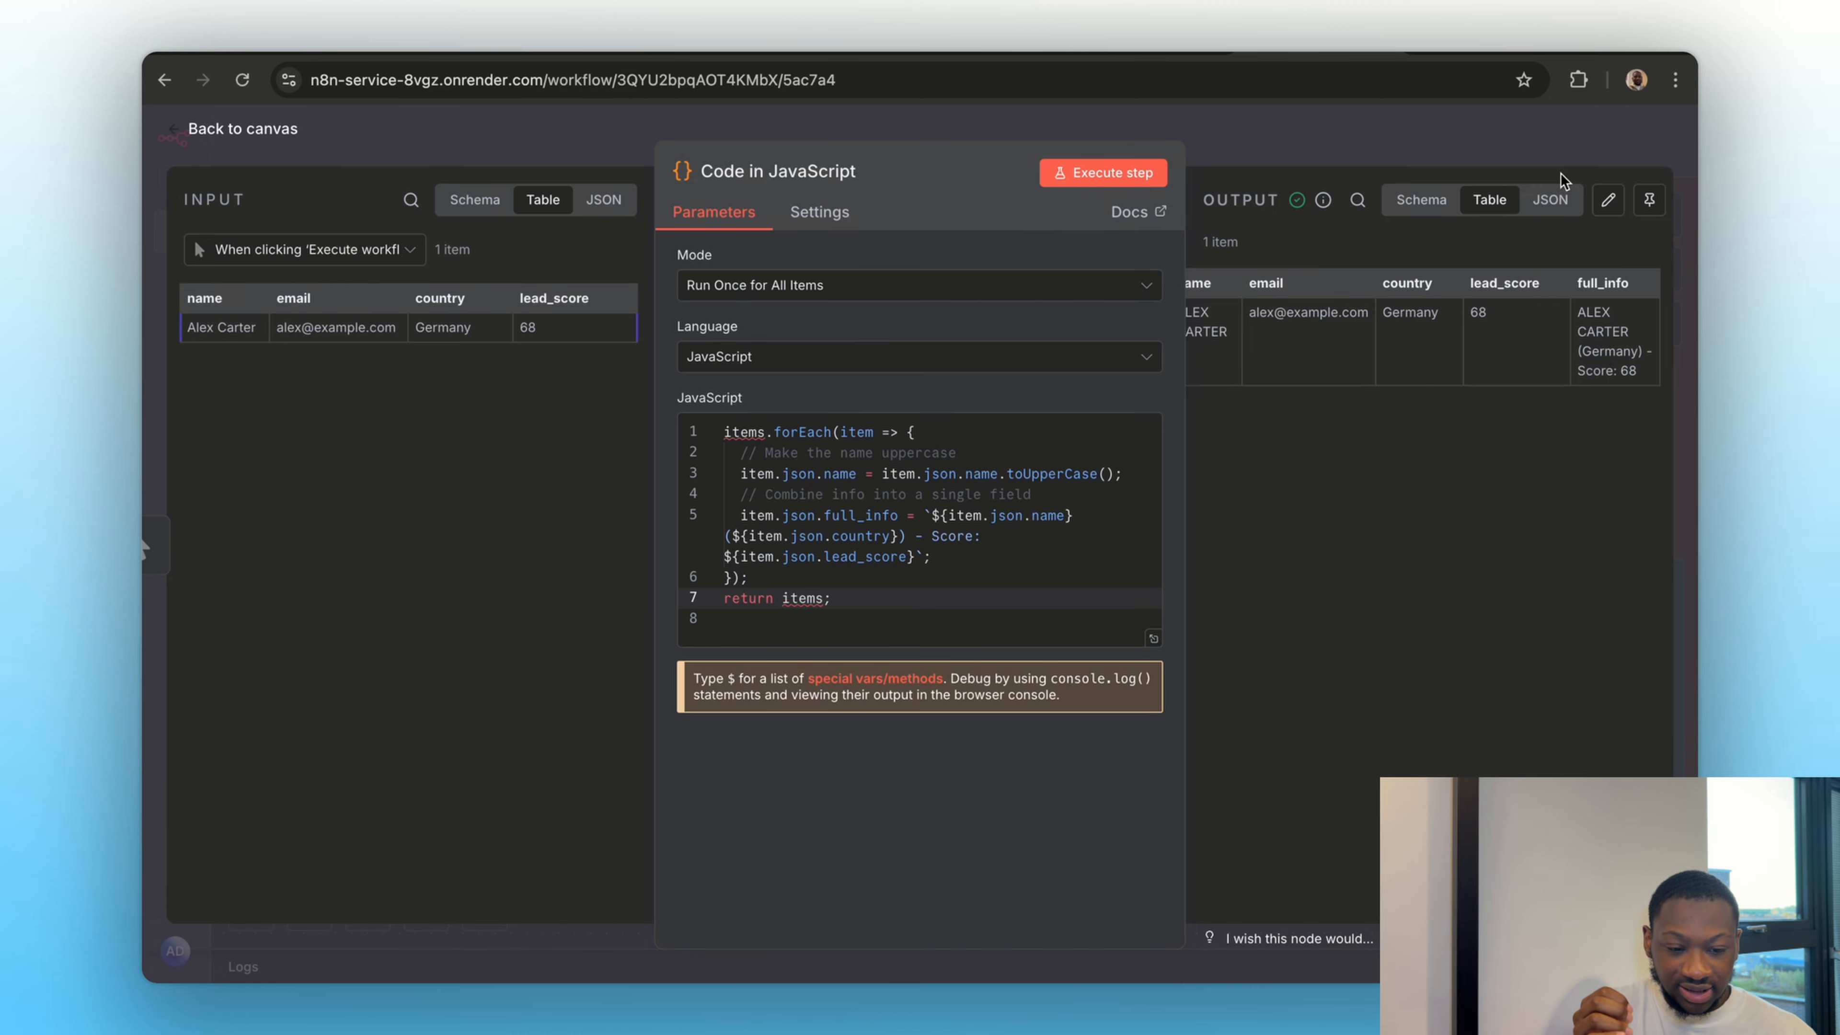
pyautogui.click(1424, 210)
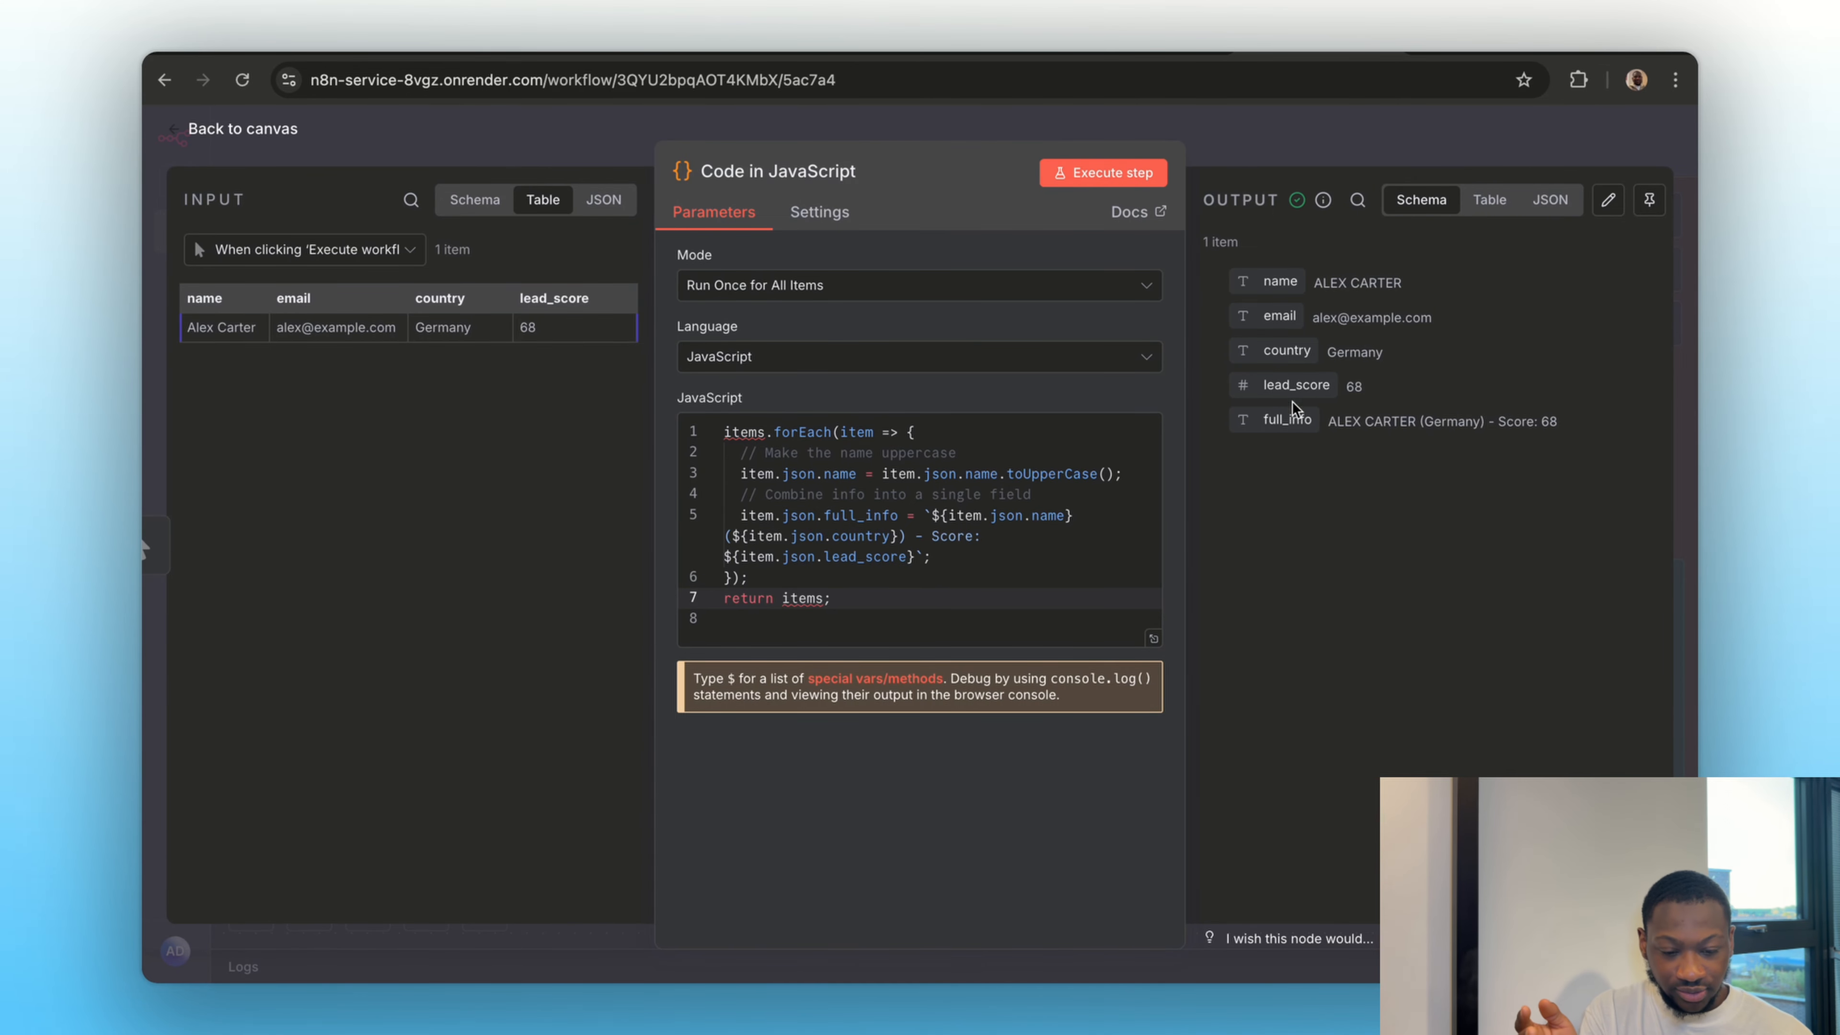
pyautogui.click(1266, 134)
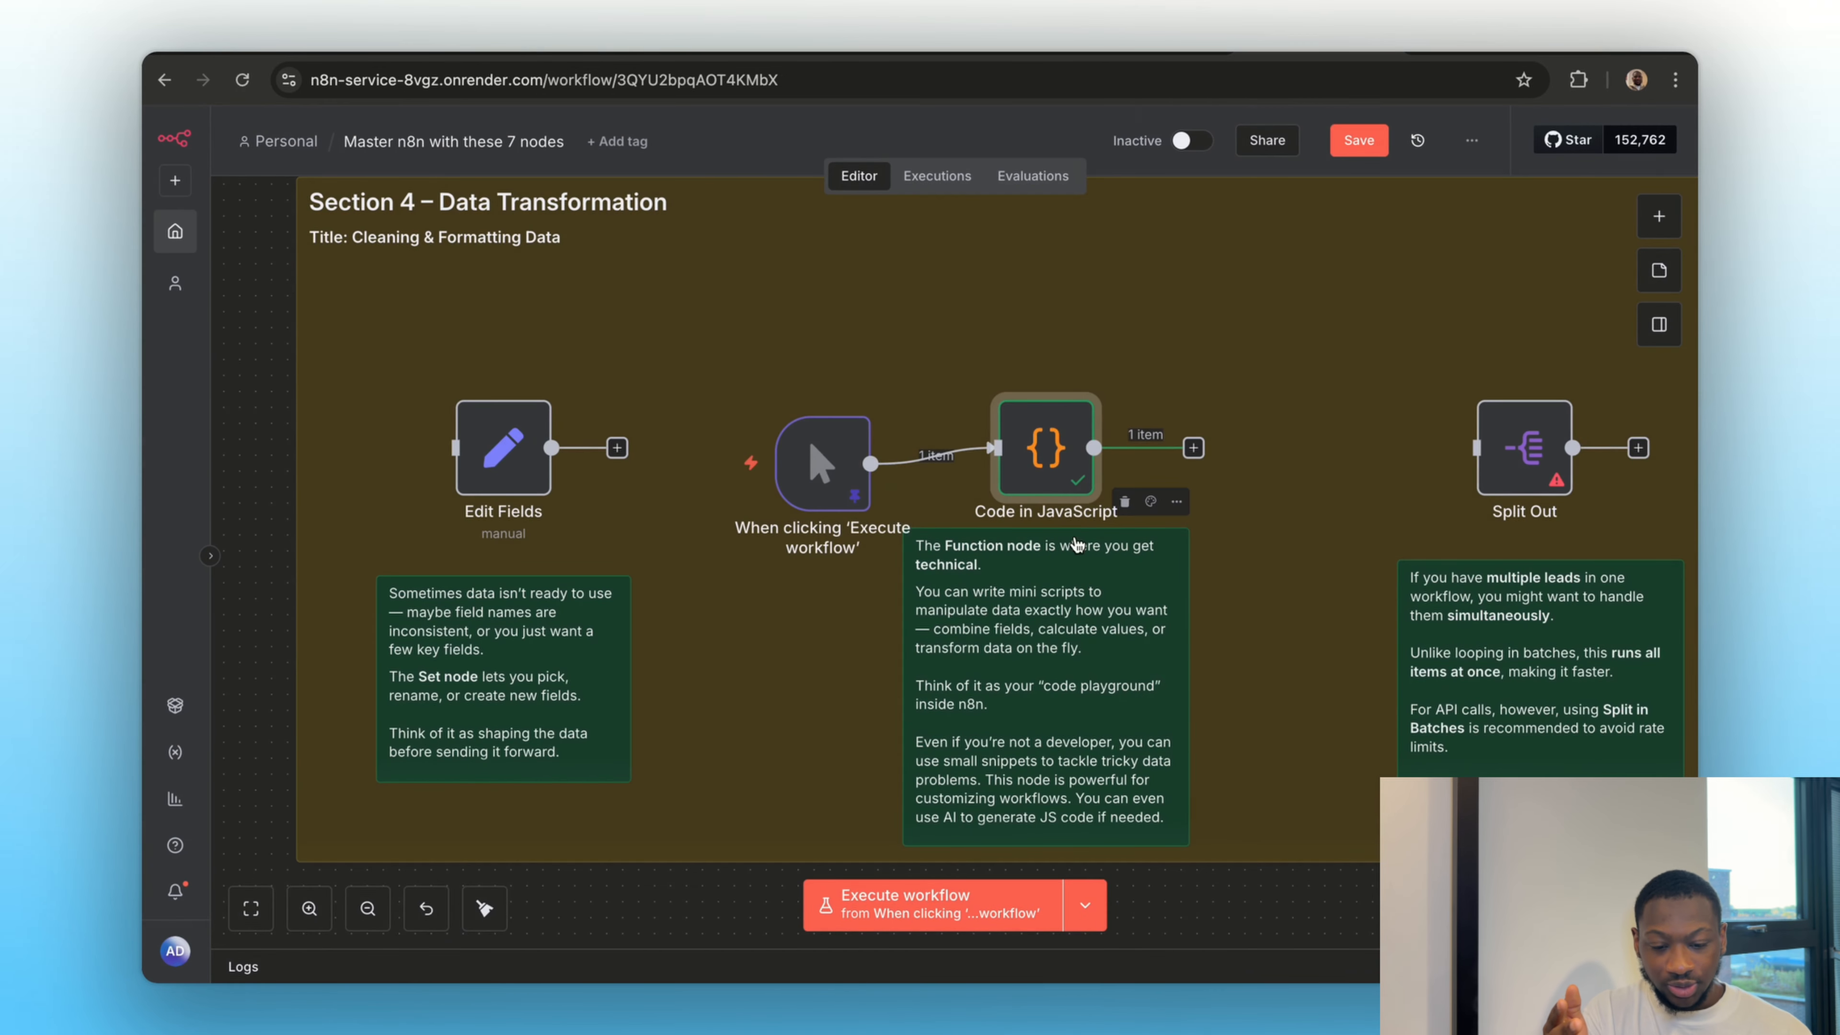
# Move the Edit Fields node above and before Split Out and connect its output to the Split Out node
pyautogui.hscroll(3, 1072, 522)
pyautogui.hscroll(5, 1077, 545)
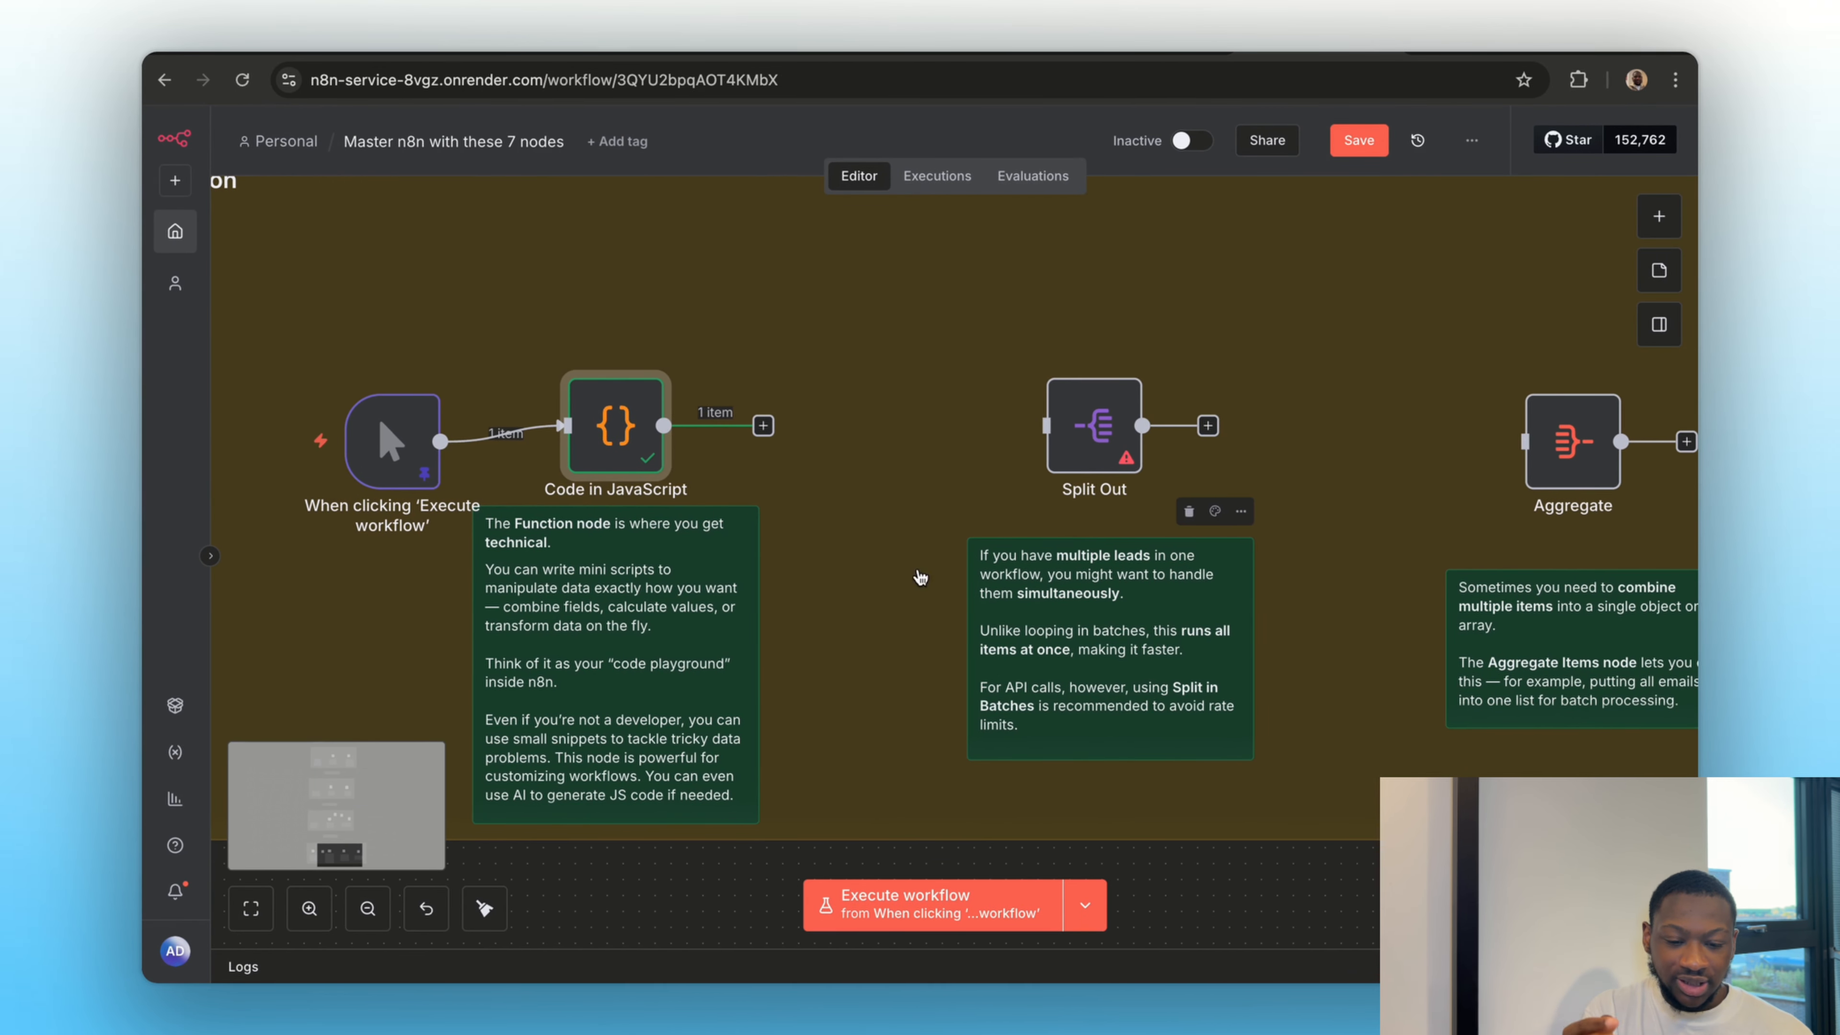
pyautogui.hscroll(2, 832, 622)
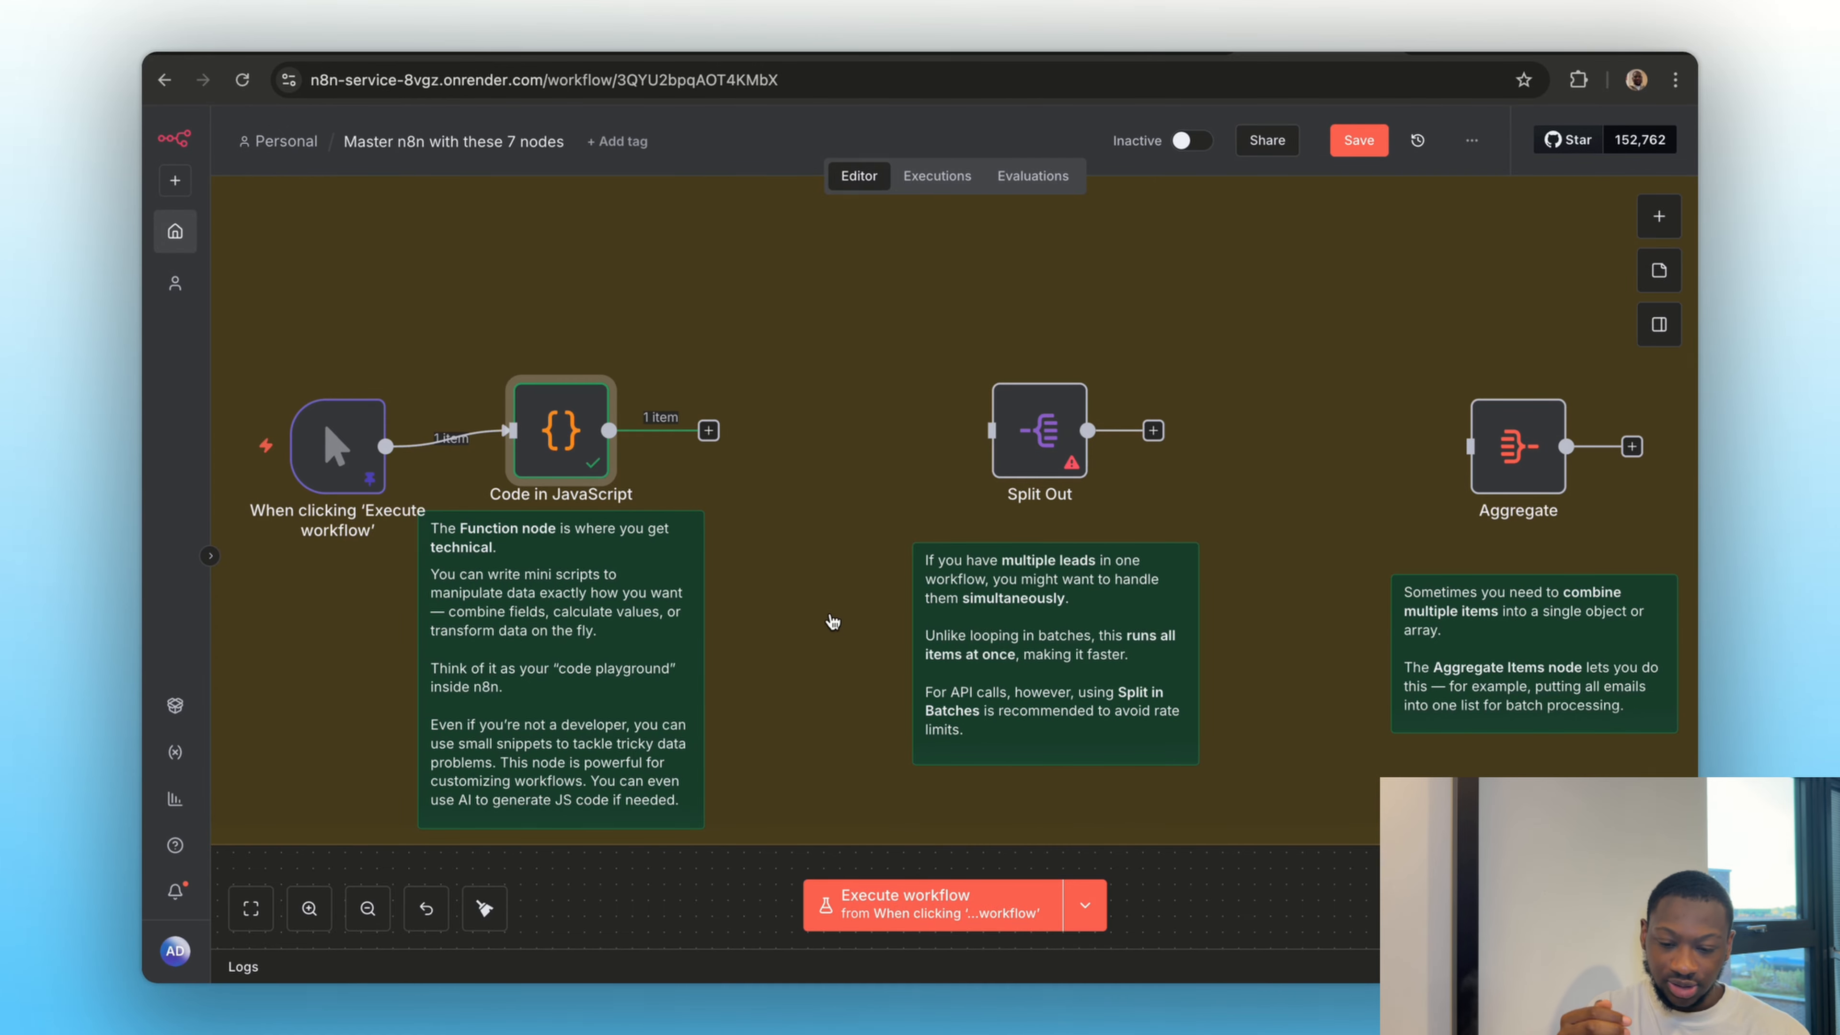
pyautogui.scroll(-5, 832, 621)
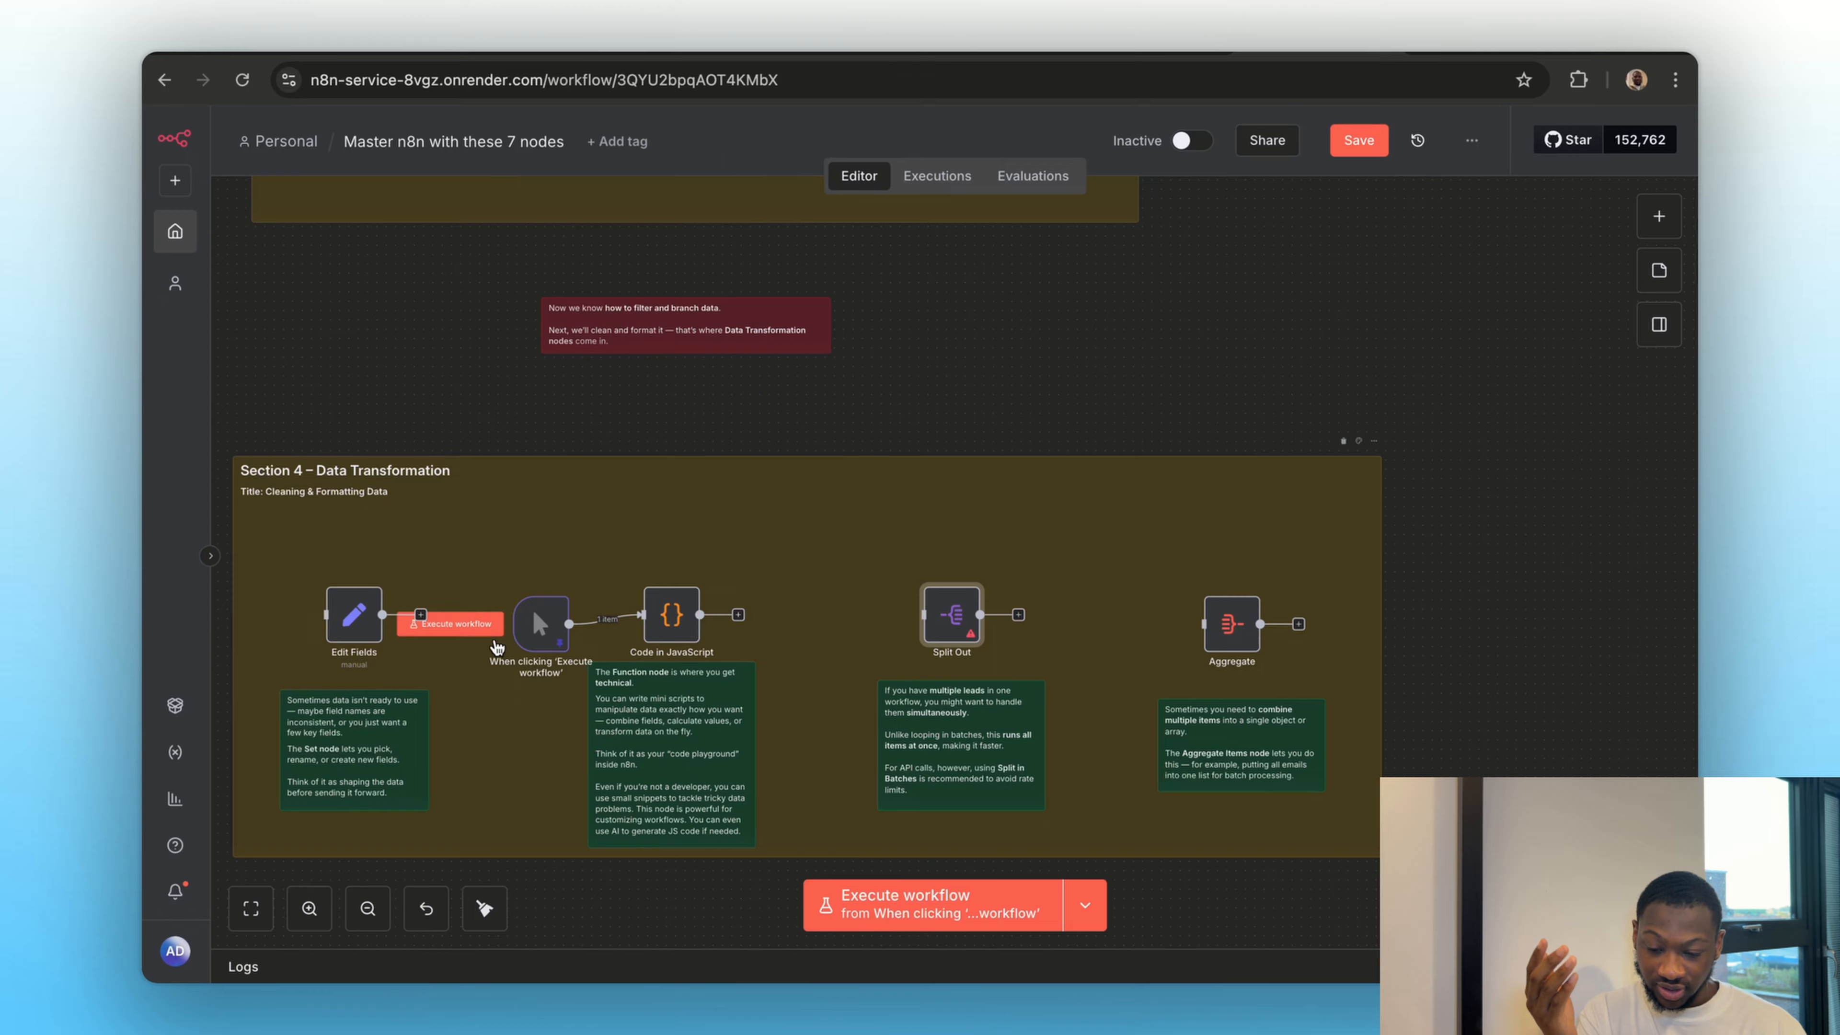
pyautogui.moveTo(353, 614); pyautogui.dragTo(923, 614)
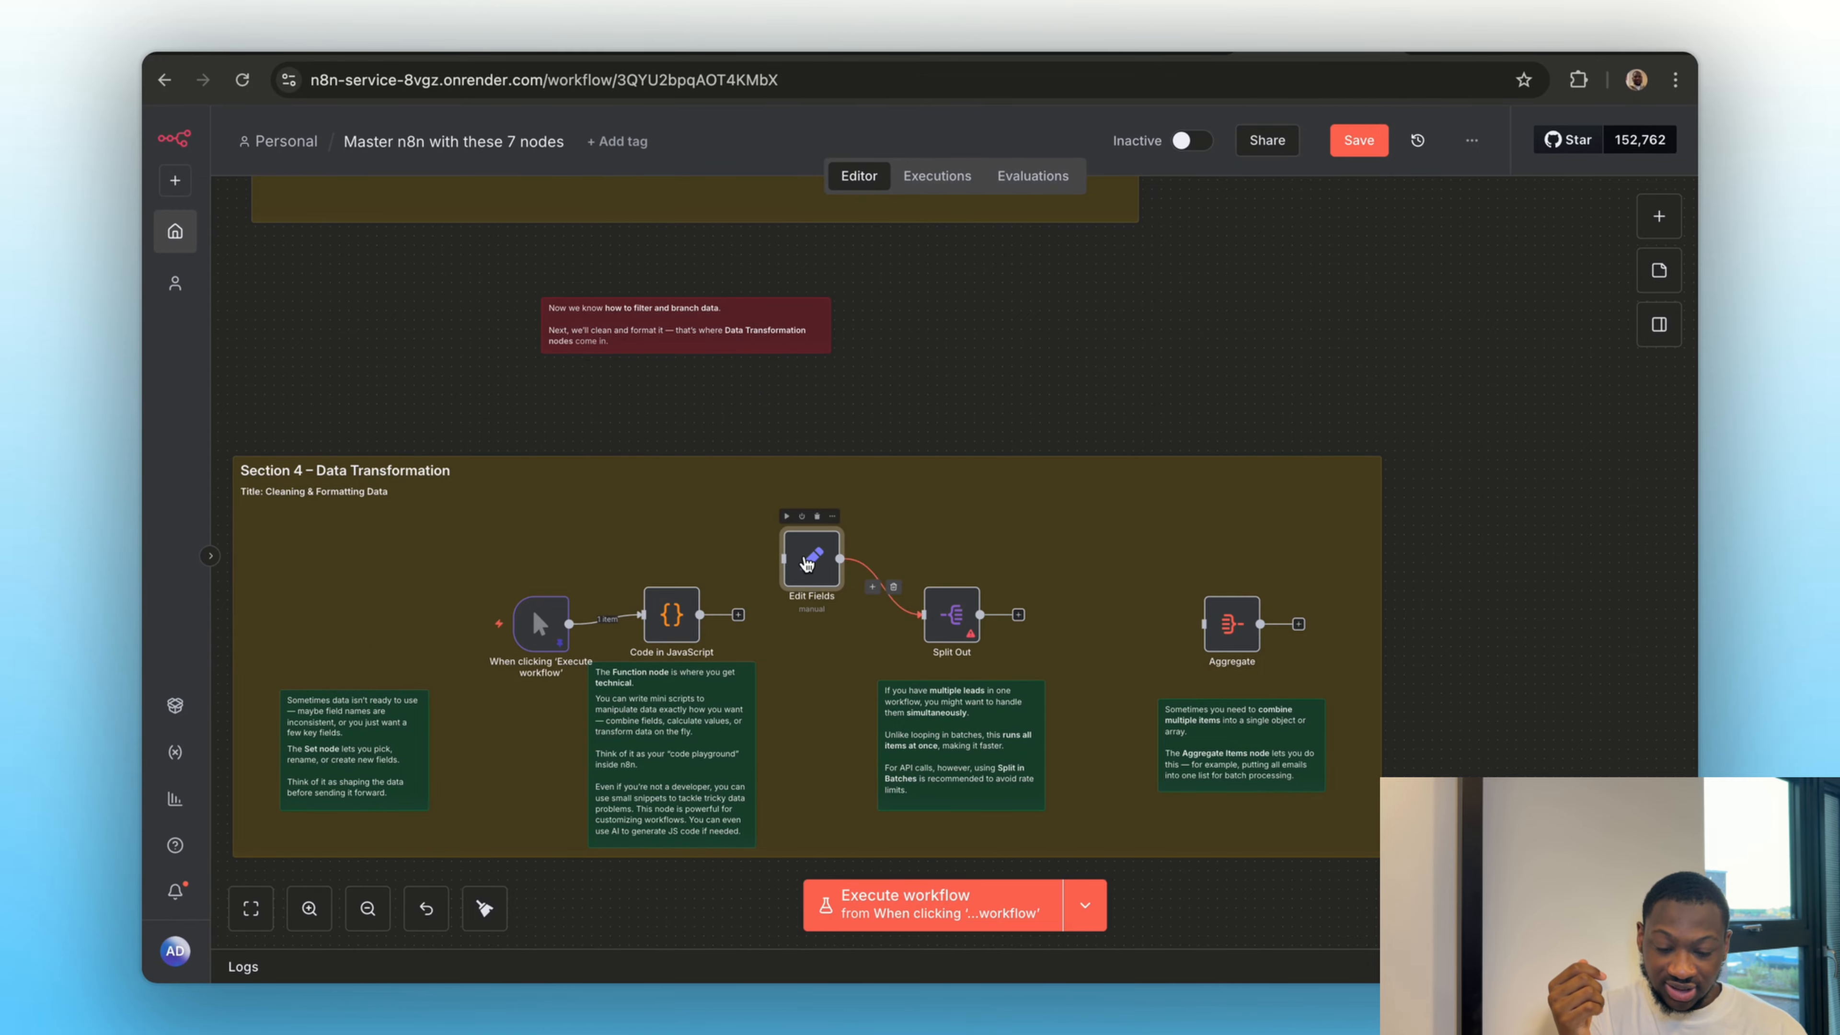
# Delete the name, email, country, lead_score and status fields from the Edit Fields node
pyautogui.doubleClick(808, 564)
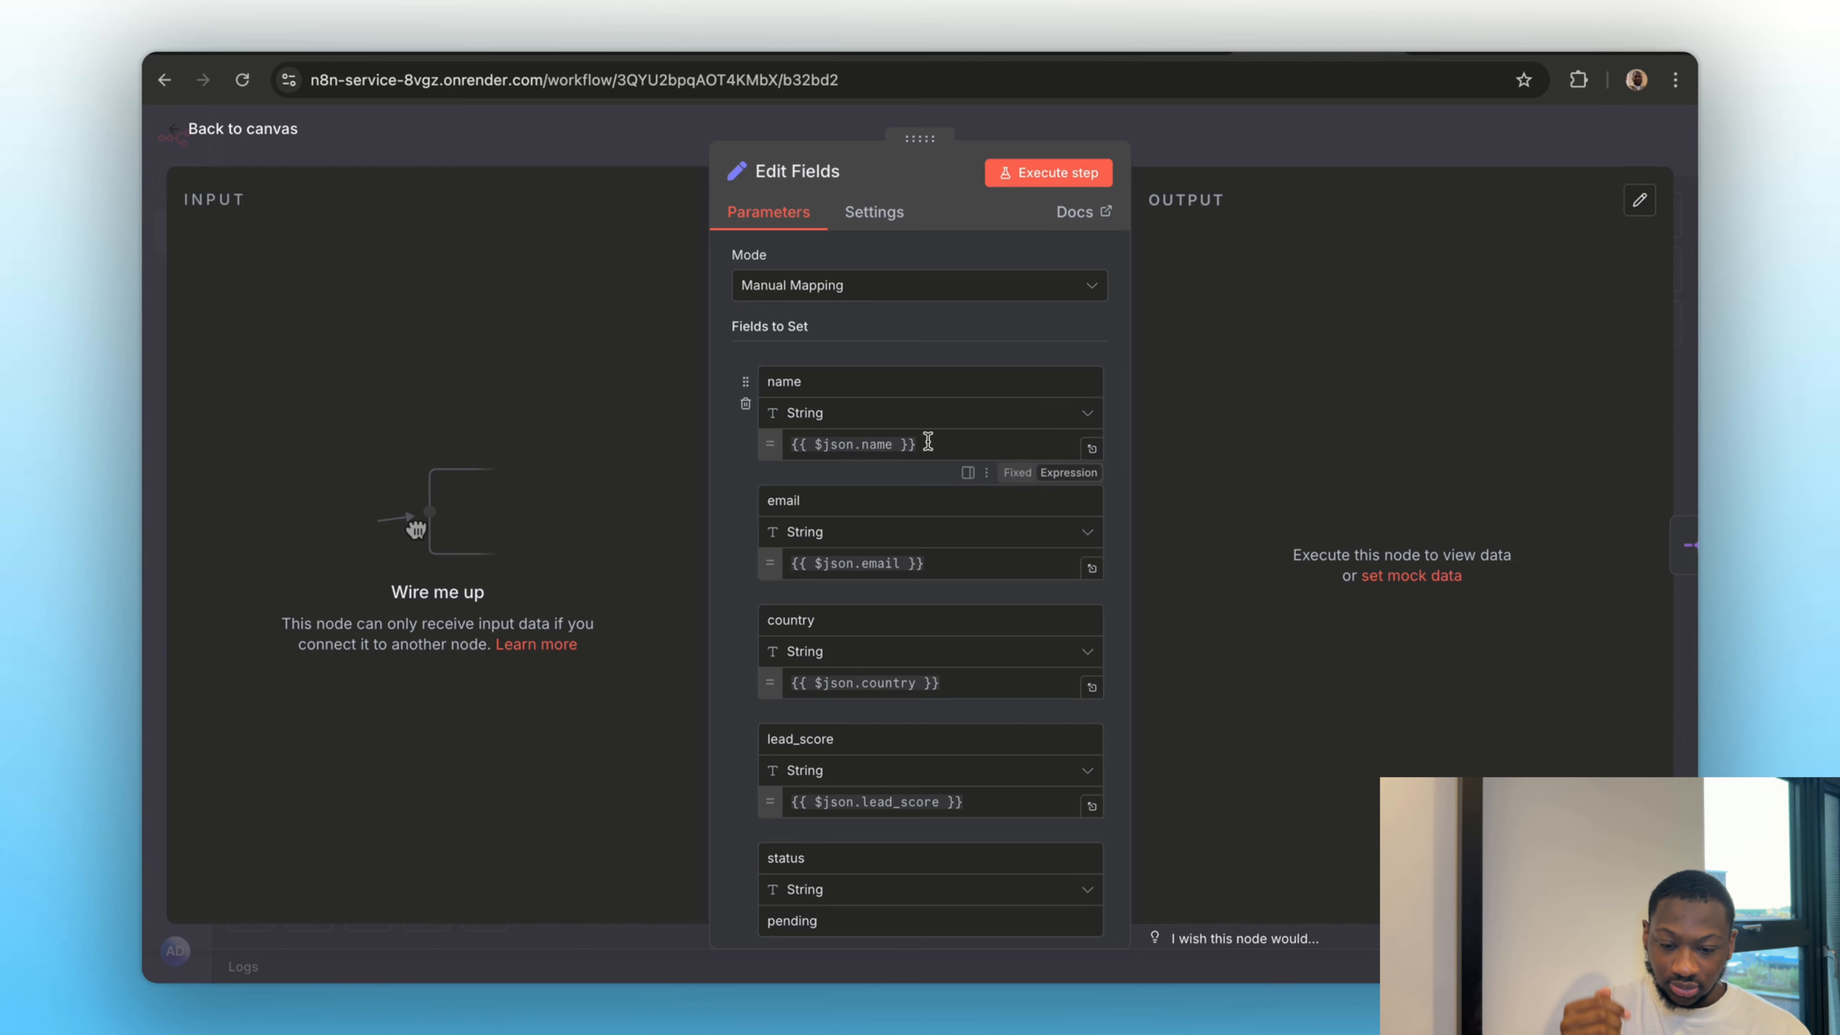
pyautogui.click(745, 404)
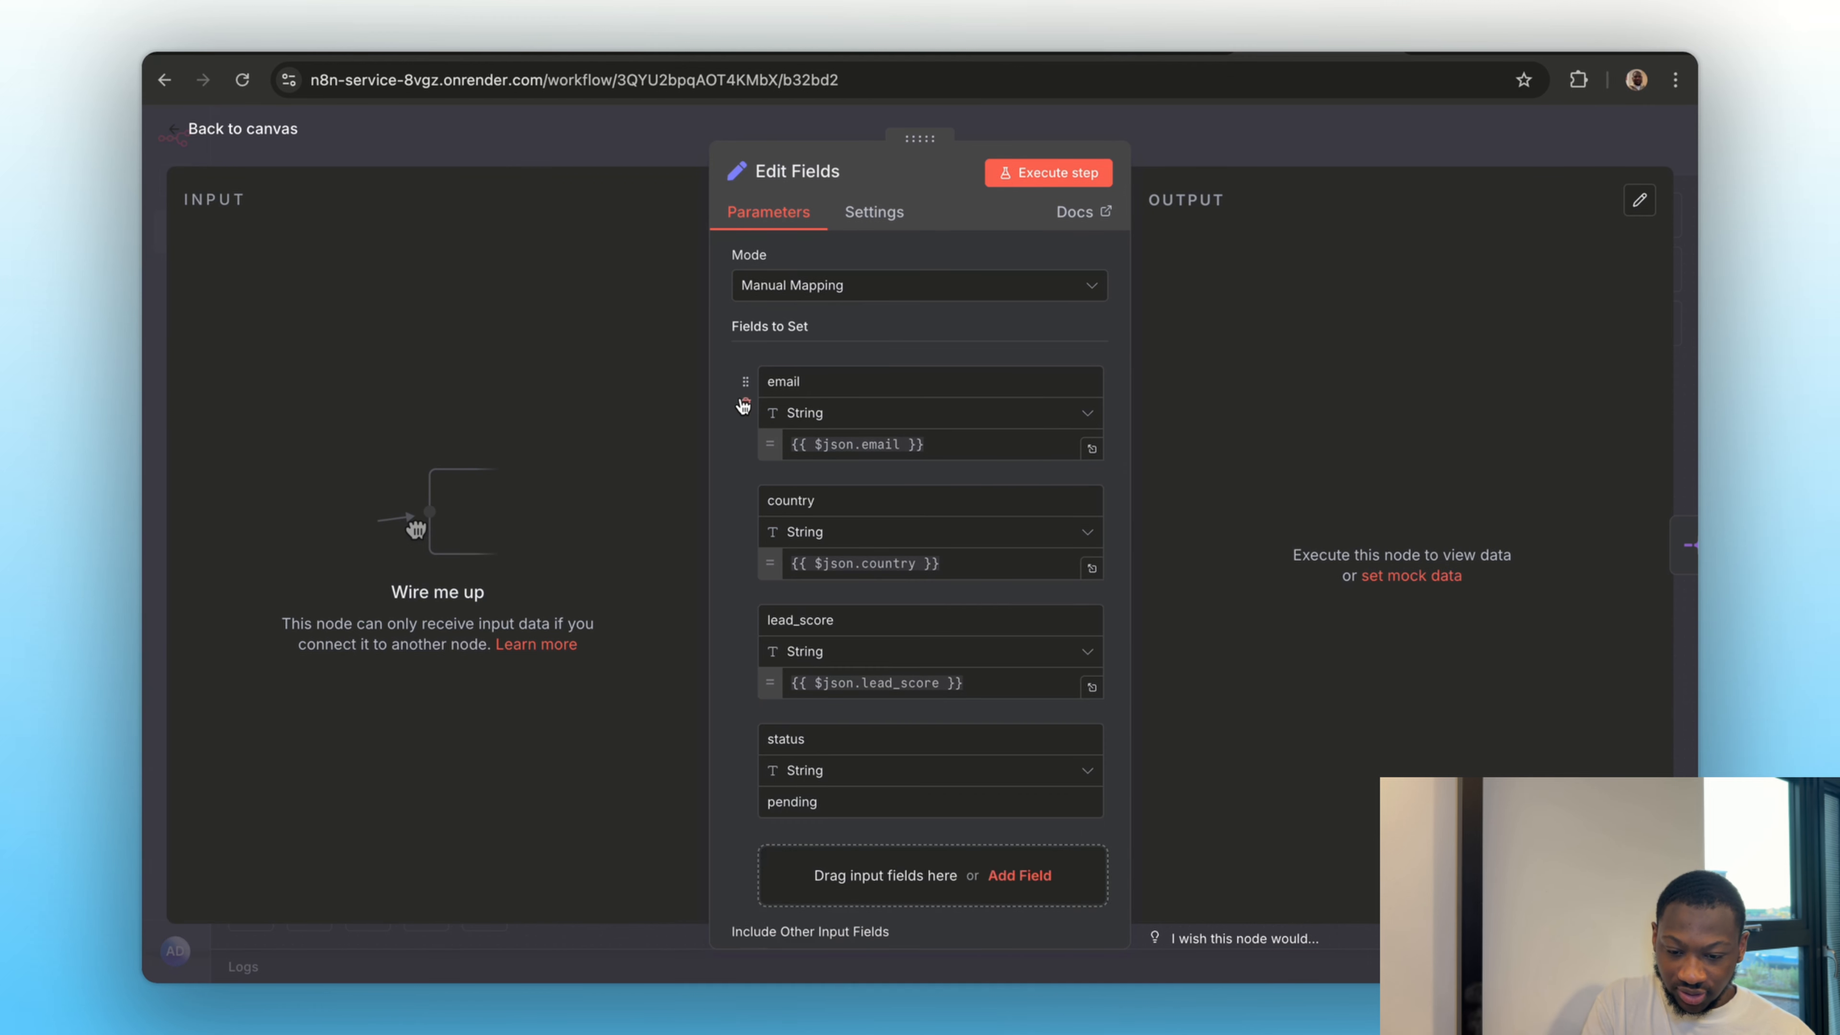
pyautogui.click(745, 404)
pyautogui.click(745, 404)
pyautogui.click(744, 404)
pyautogui.click(745, 404)
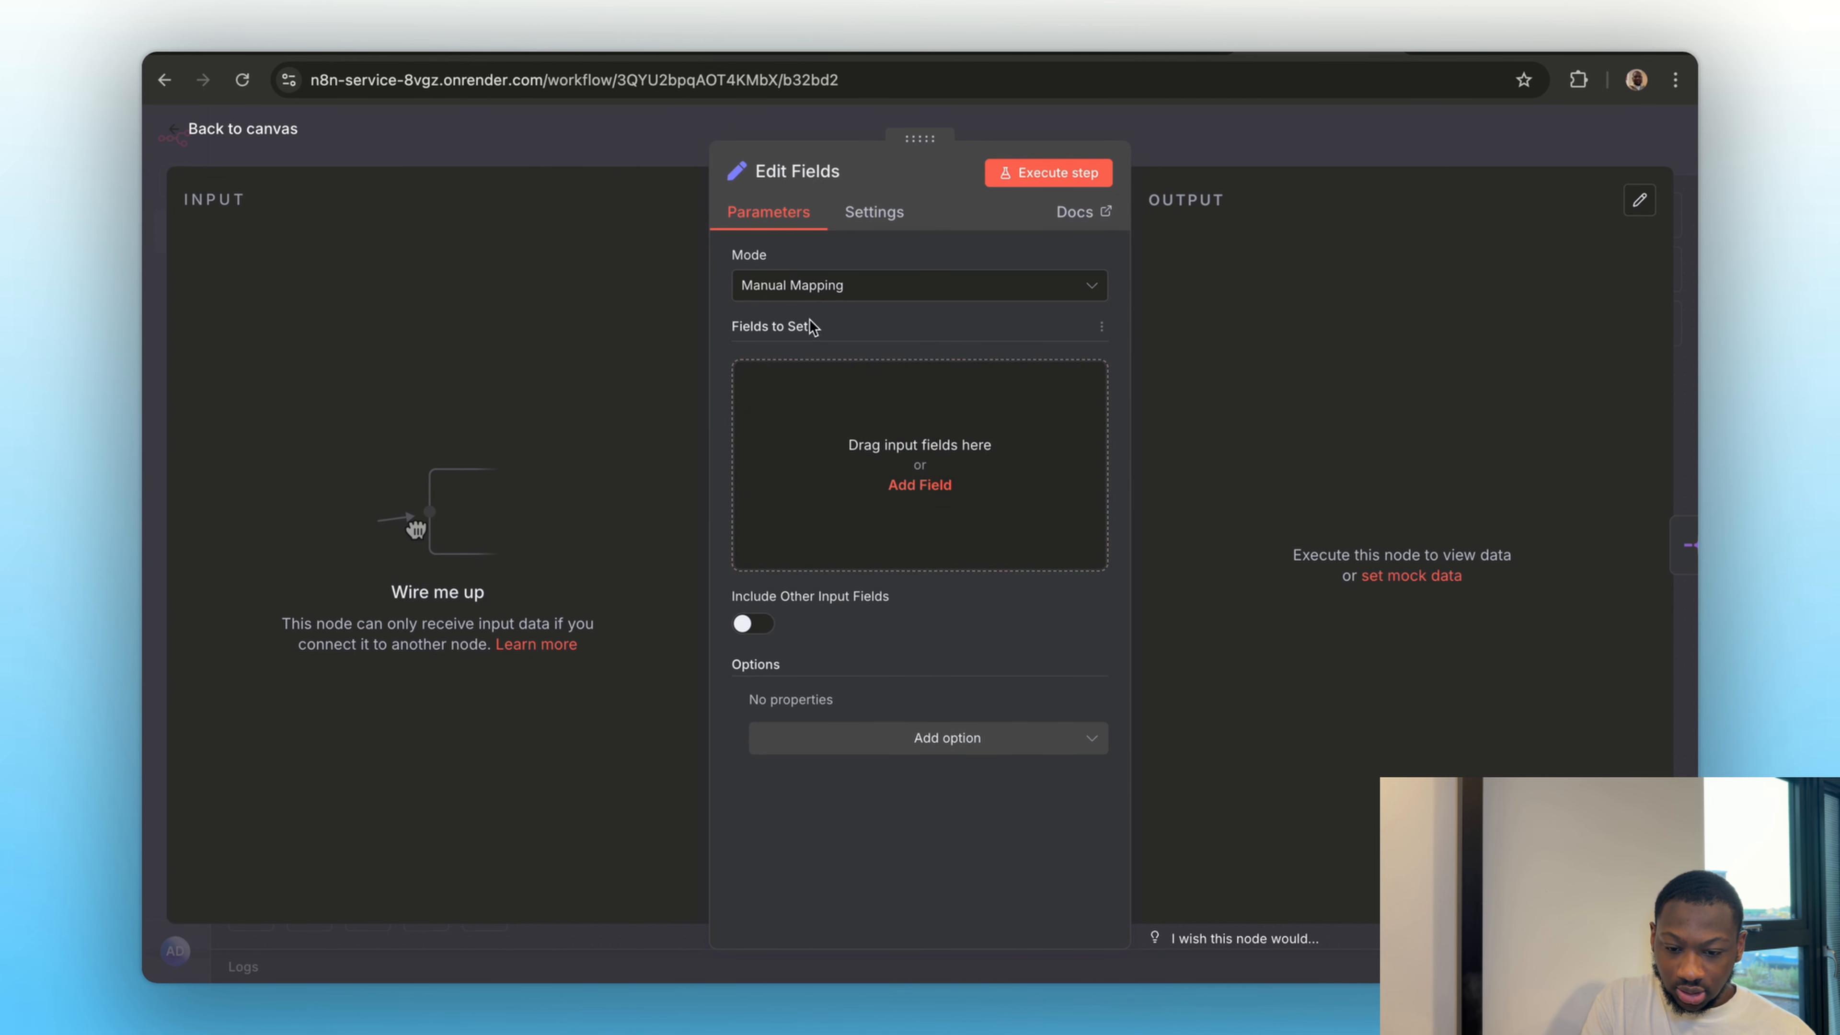
# Add an array field named leads containing lead objects with name, email and lead_score to Edit Fields, and execute the node
pyautogui.click(827, 377)
pyautogui.click(817, 423)
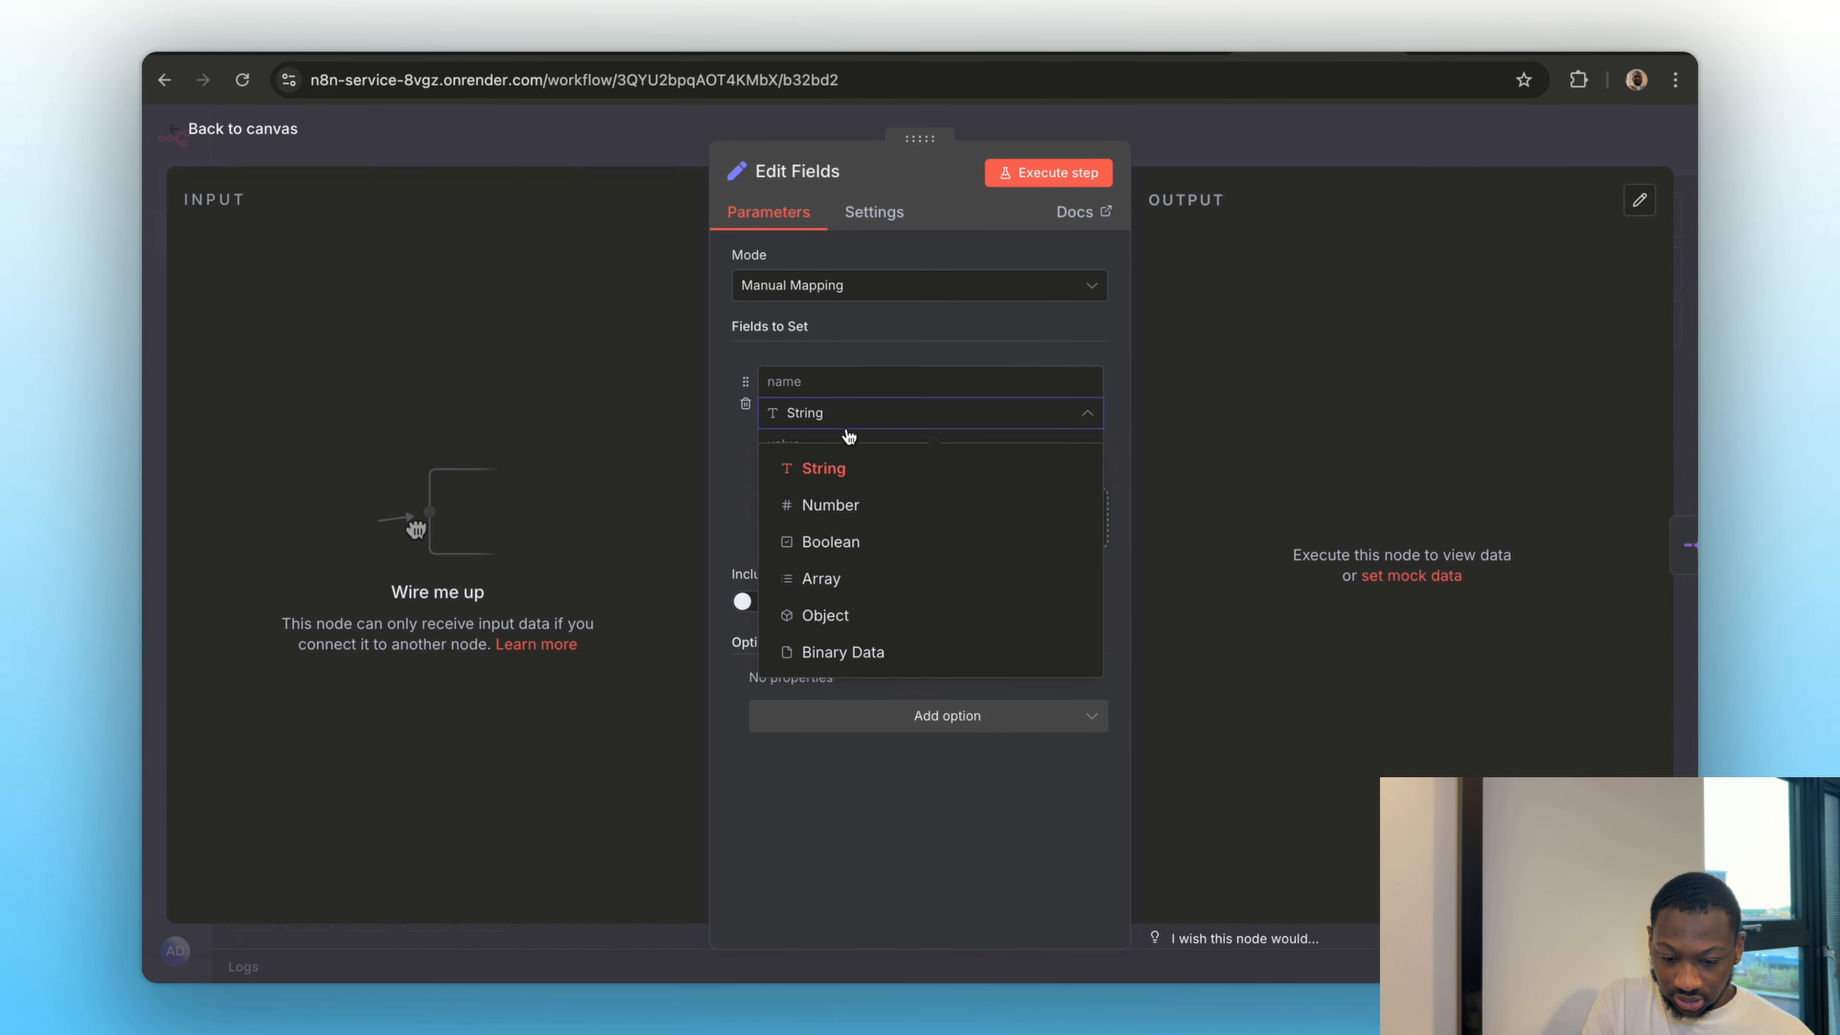
pyautogui.click(874, 595)
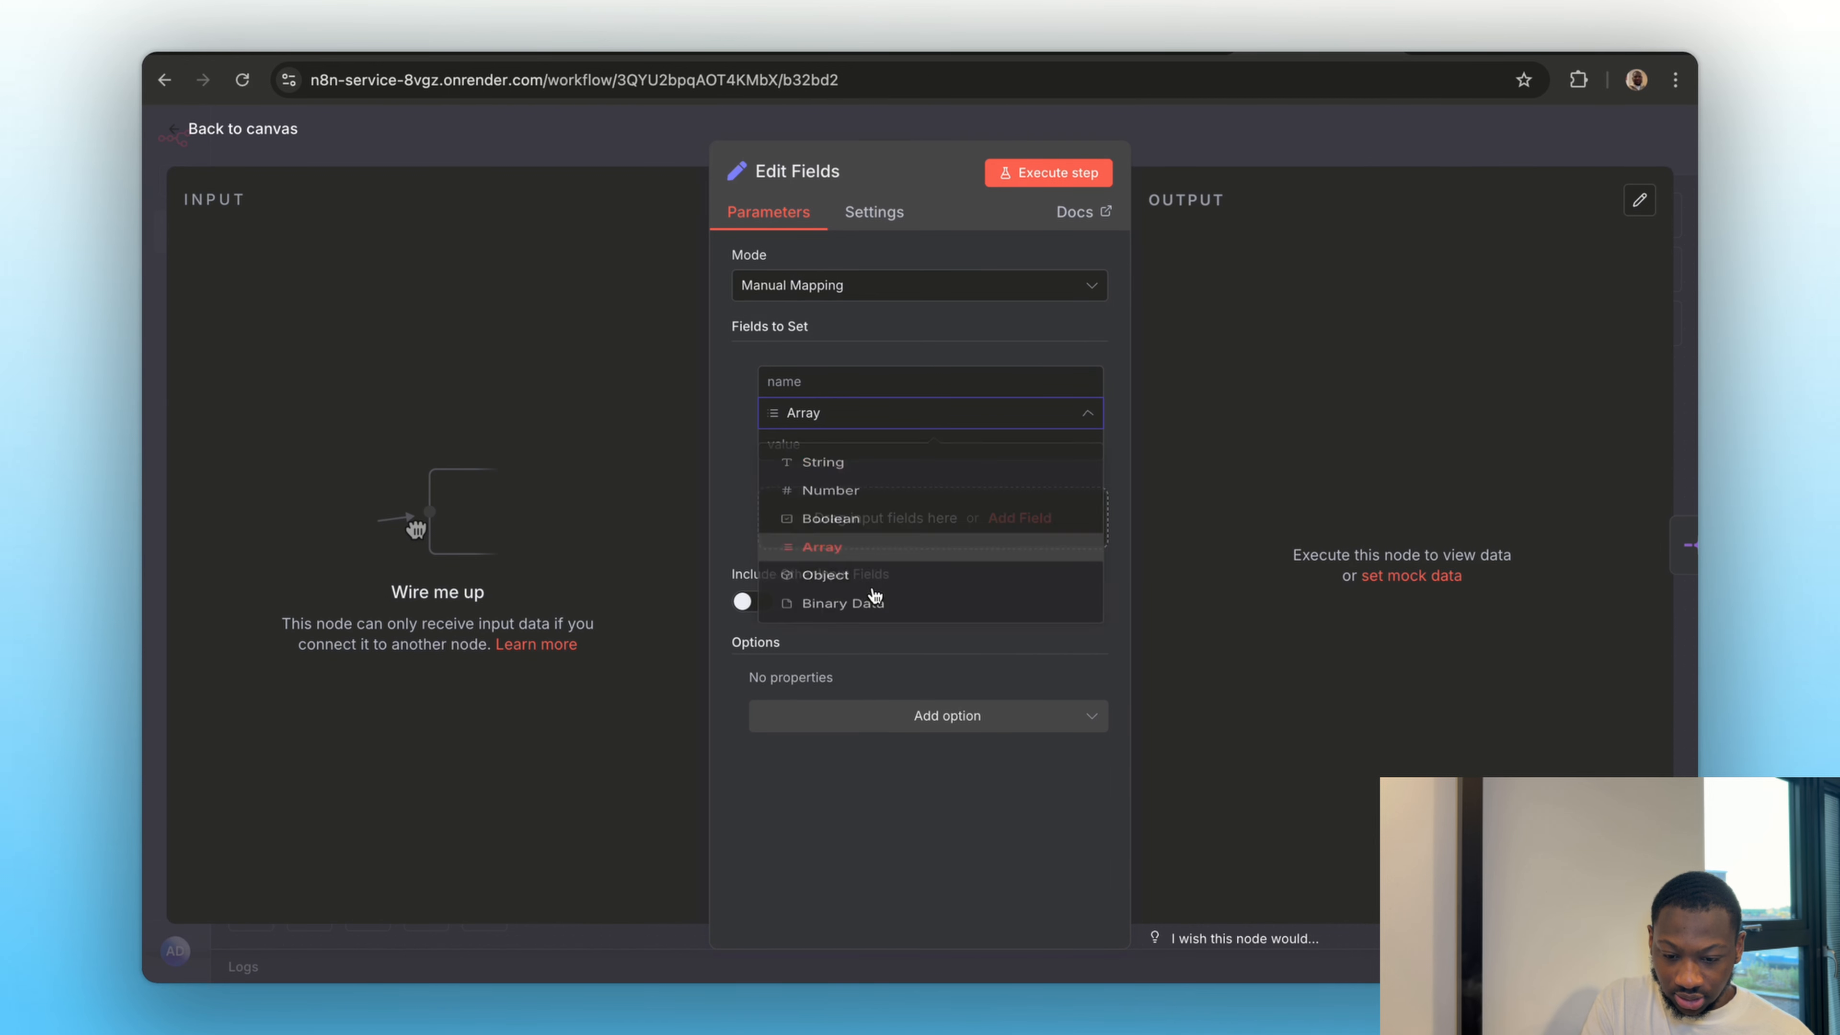
pyautogui.click(807, 384)
pyautogui.write('leads')
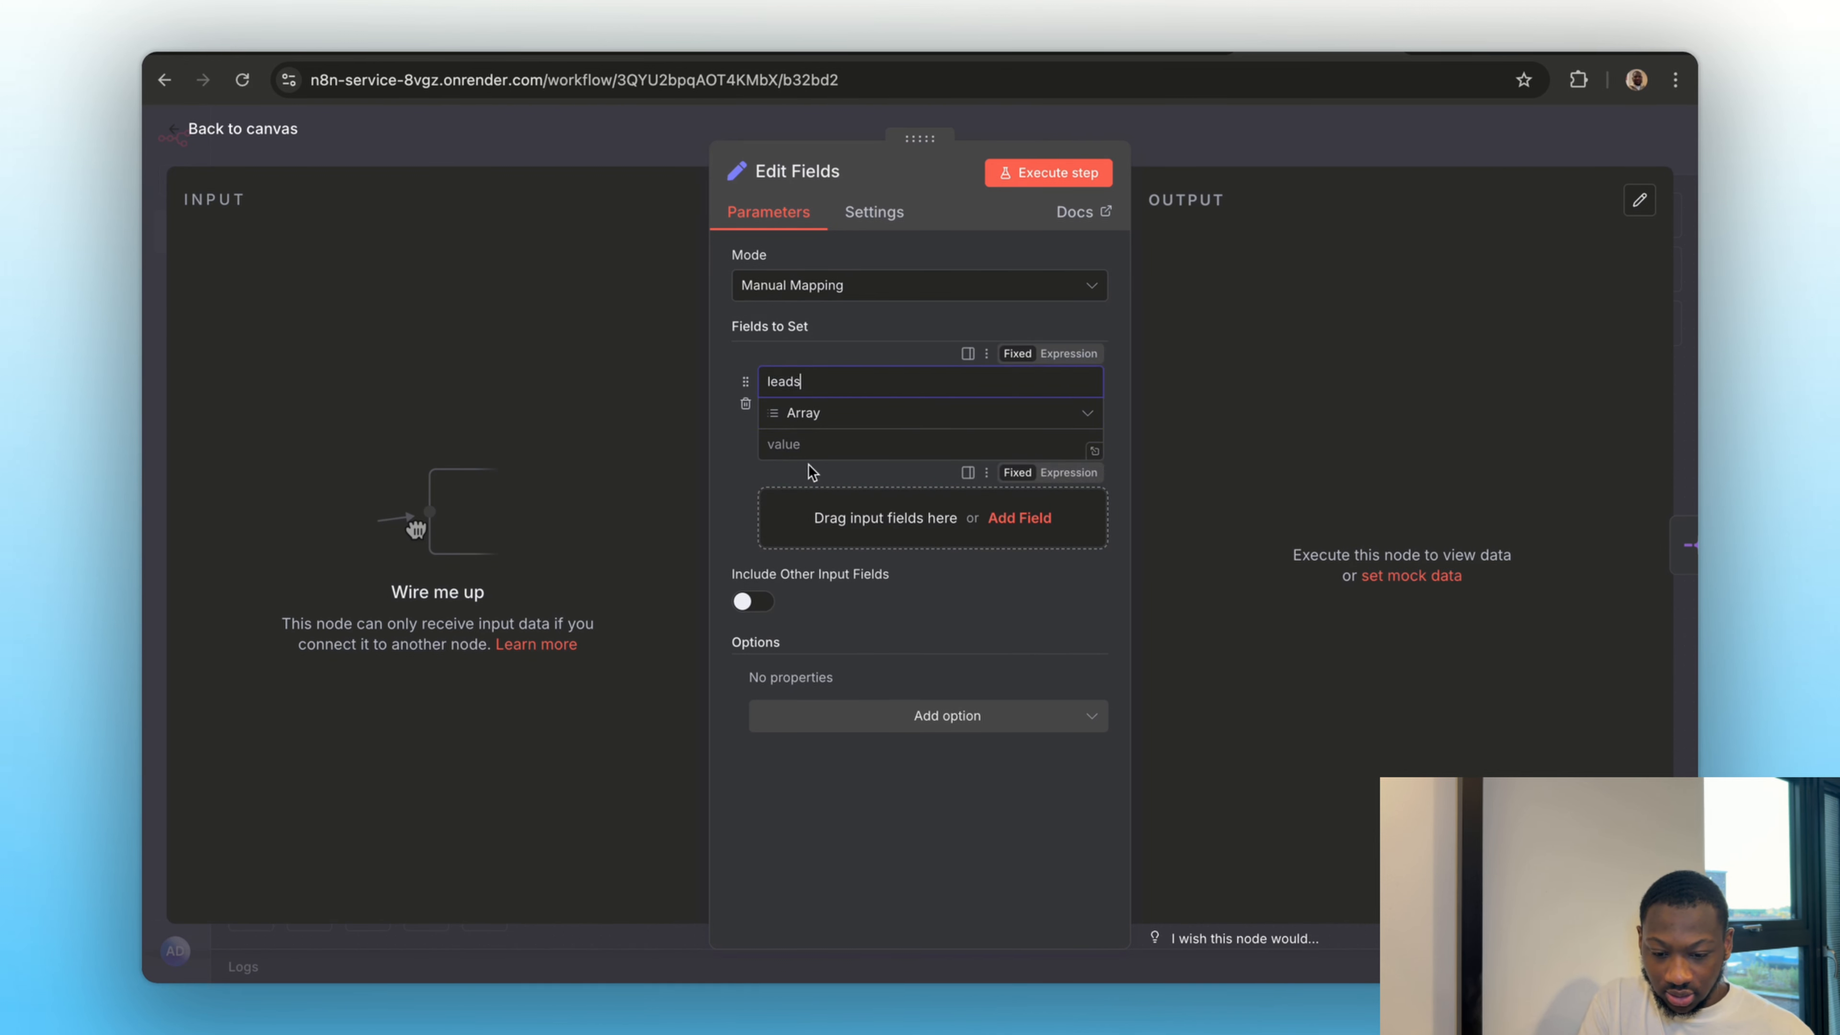
pyautogui.click(804, 445)
pyautogui.hotkey('ctrl', 'v')
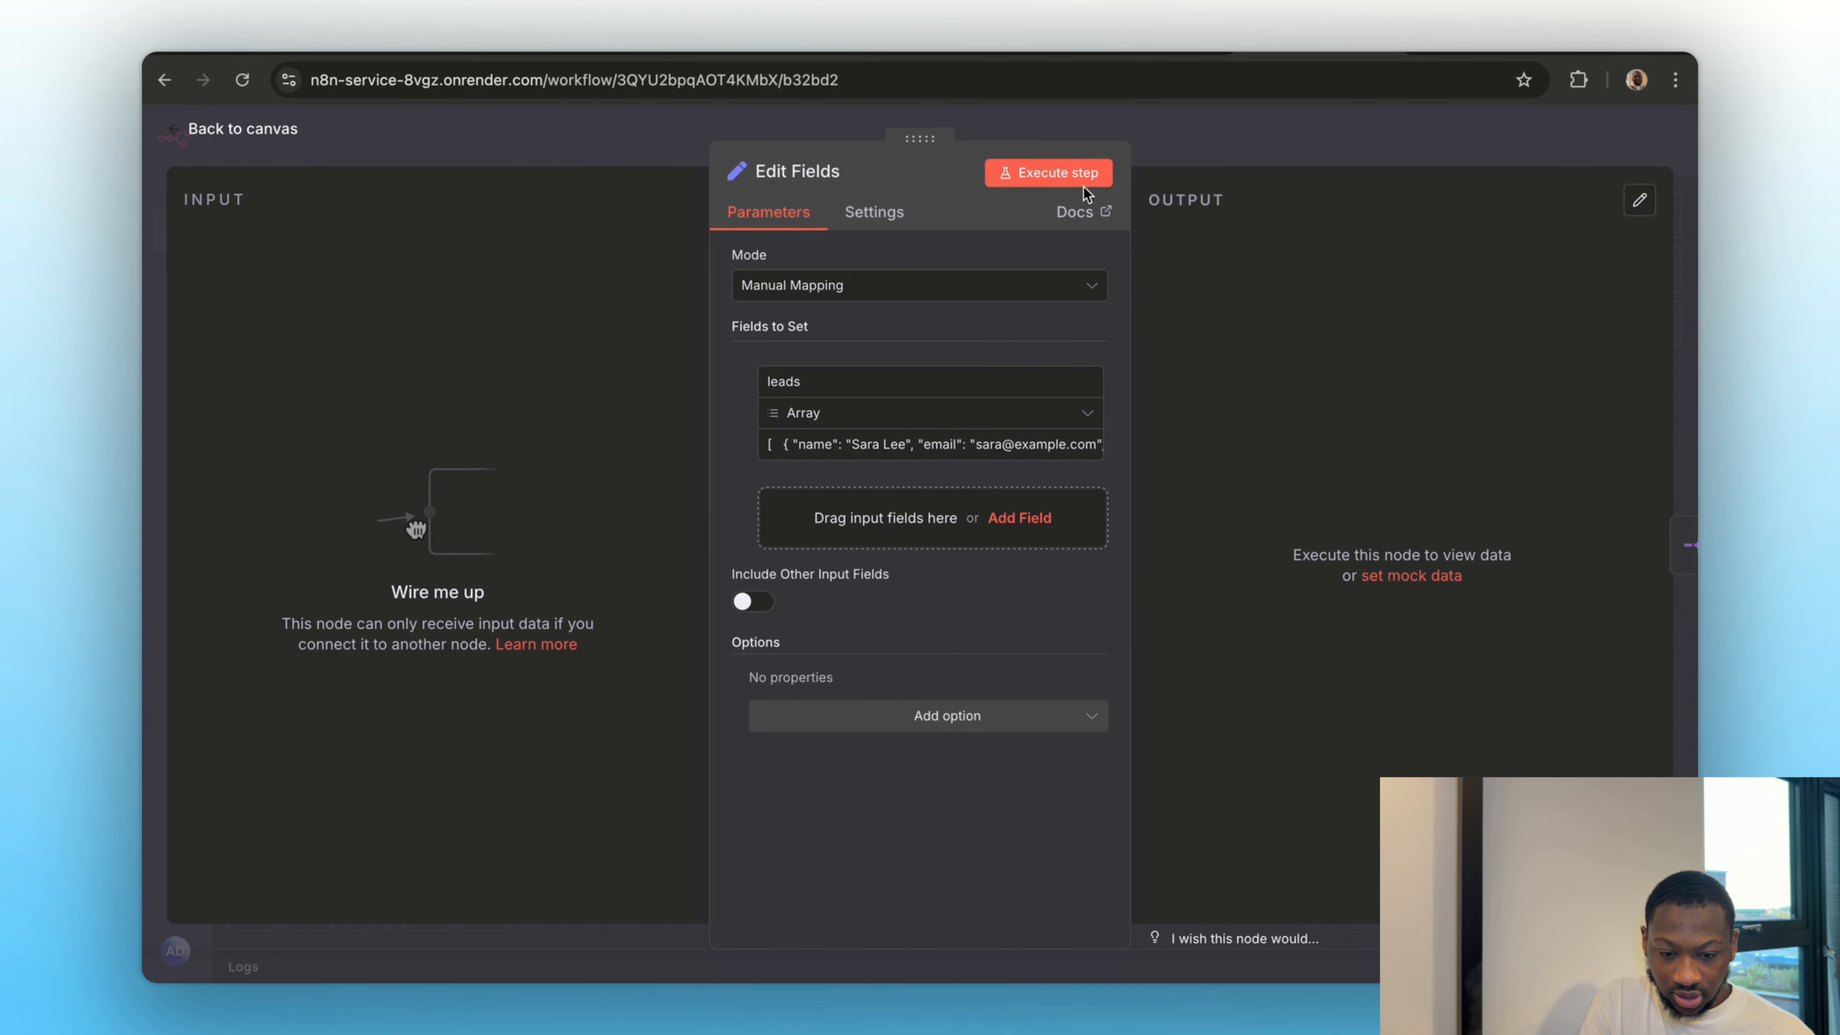
pyautogui.click(1049, 178)
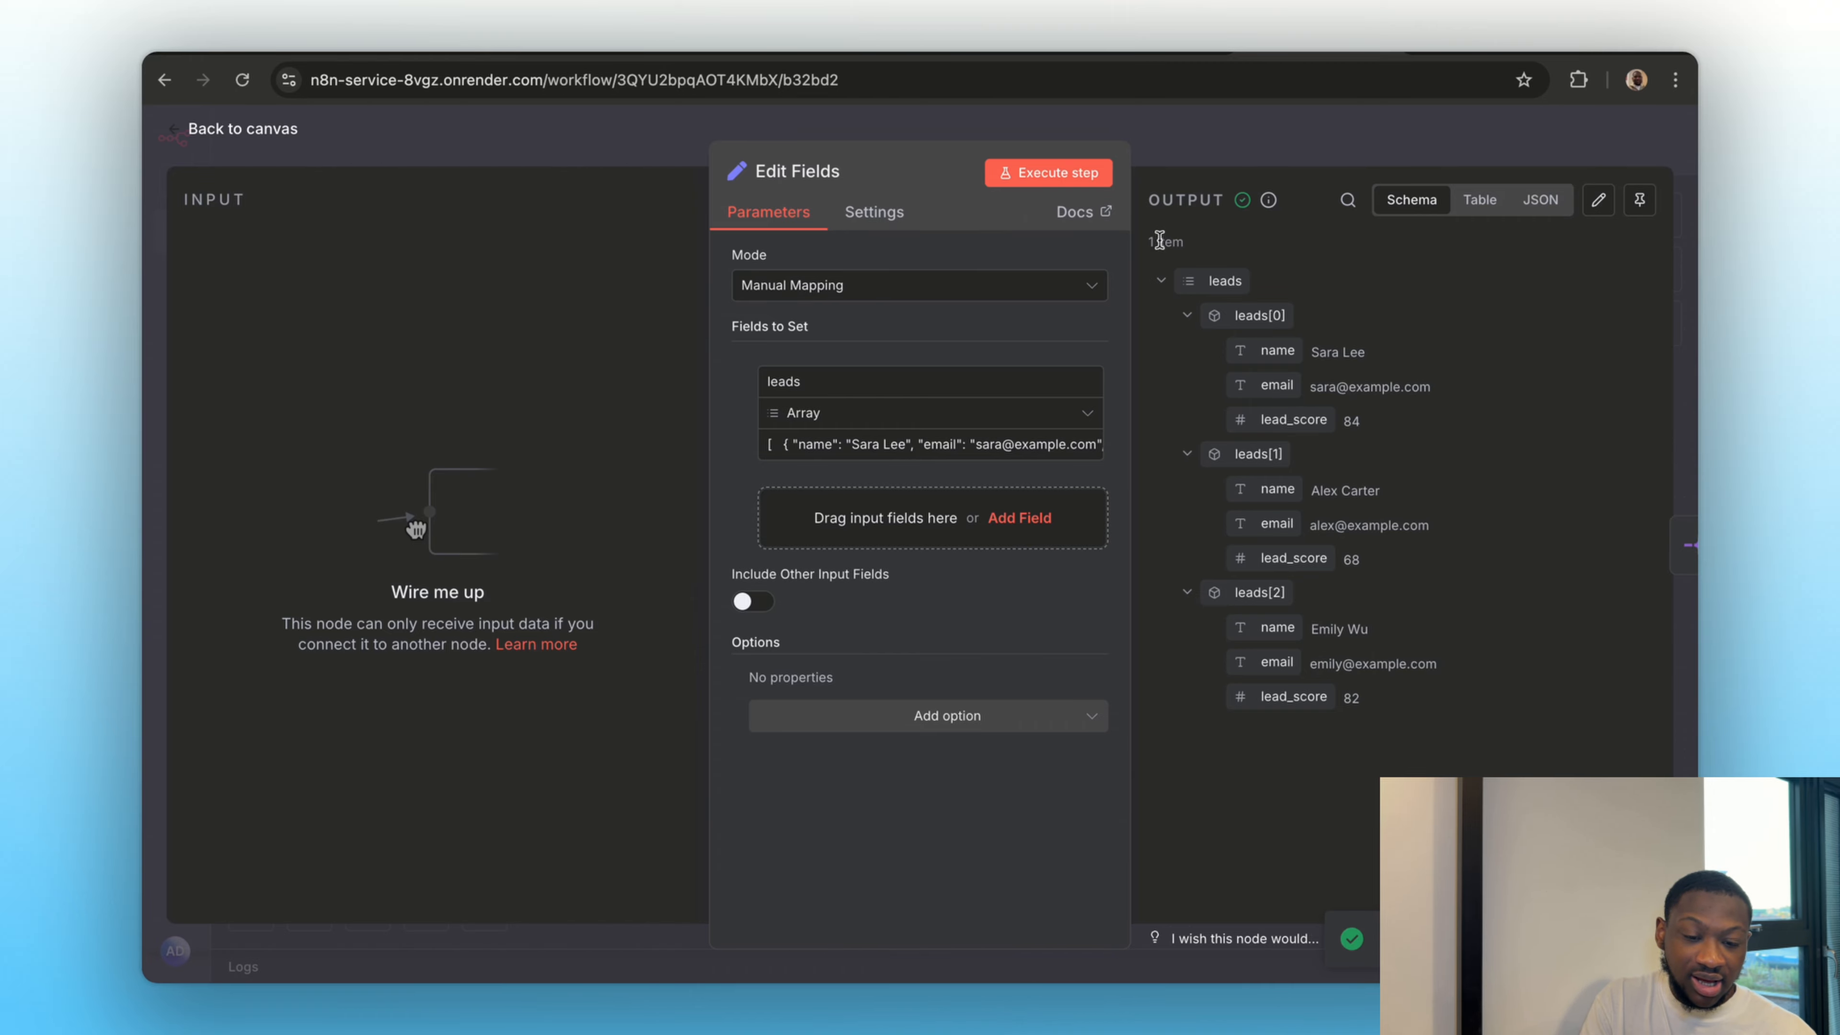
pyautogui.click(1255, 123)
# In the Logic & Control Flow section, connect the Get row(s) in sheet node's output to the Loop Over Items node
pyautogui.scroll(2, 914, 656)
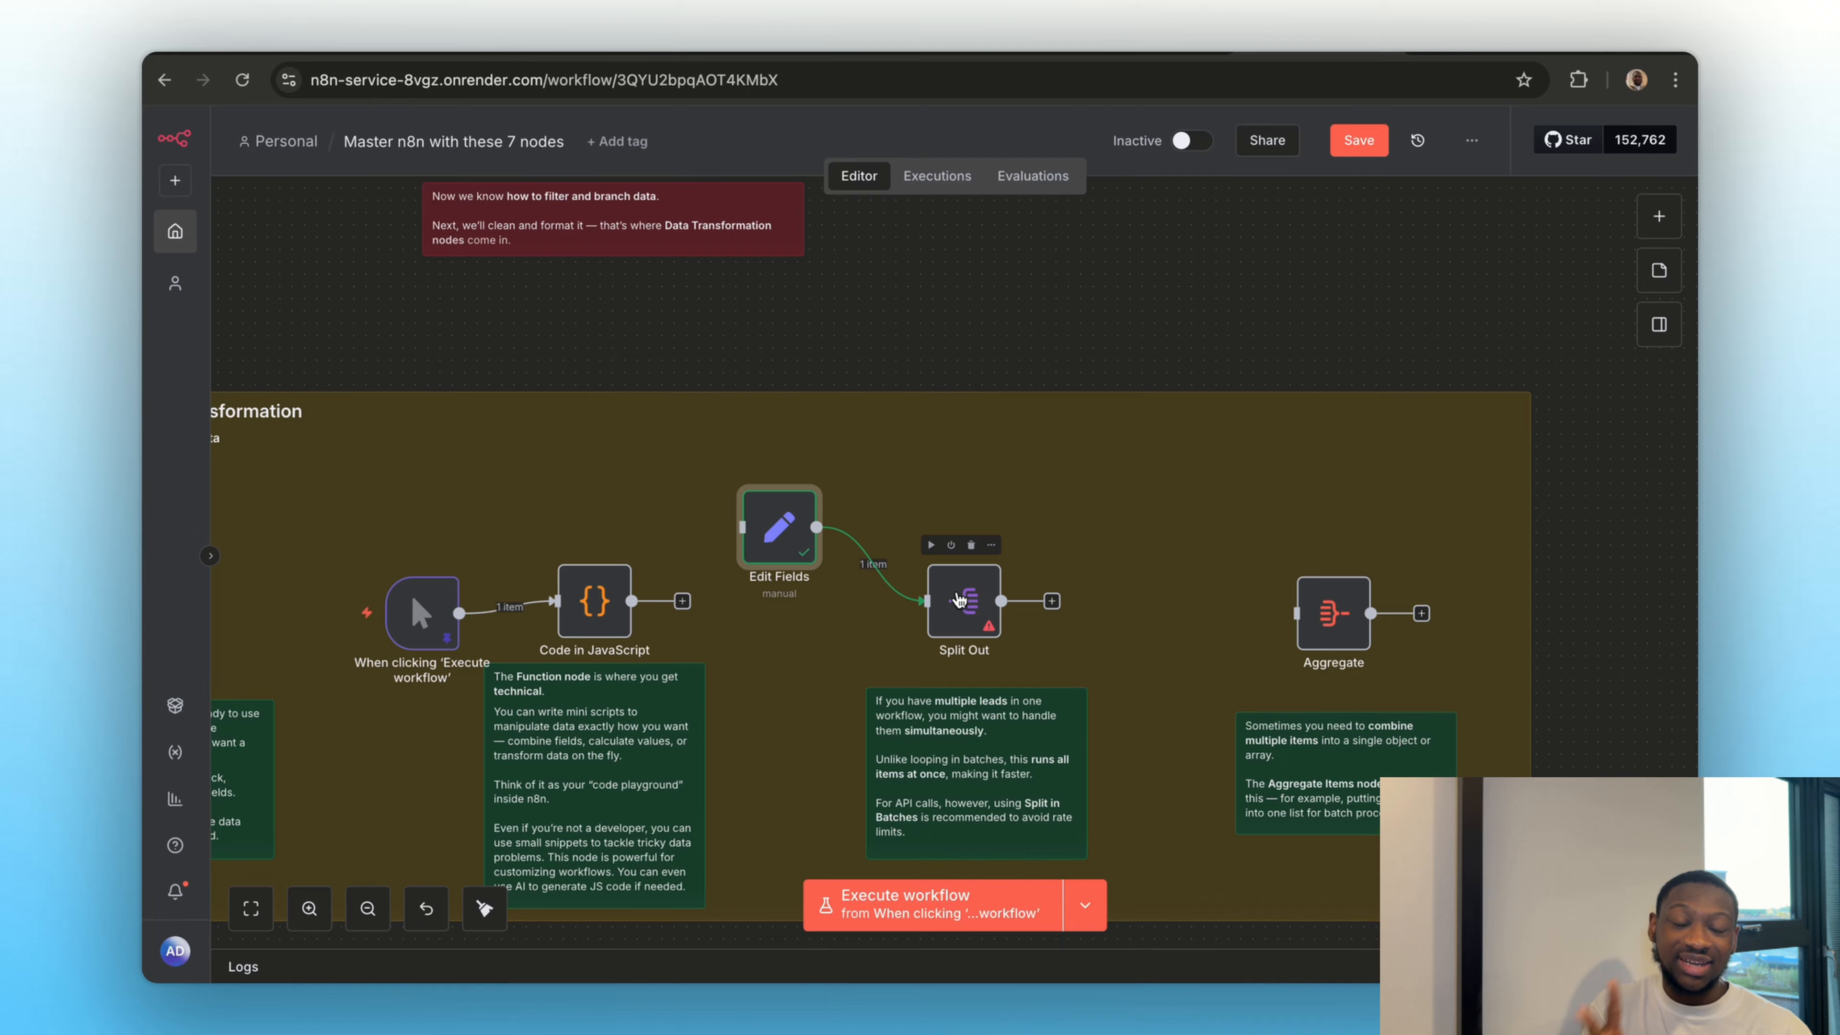
pyautogui.scroll(10, 1019, 385)
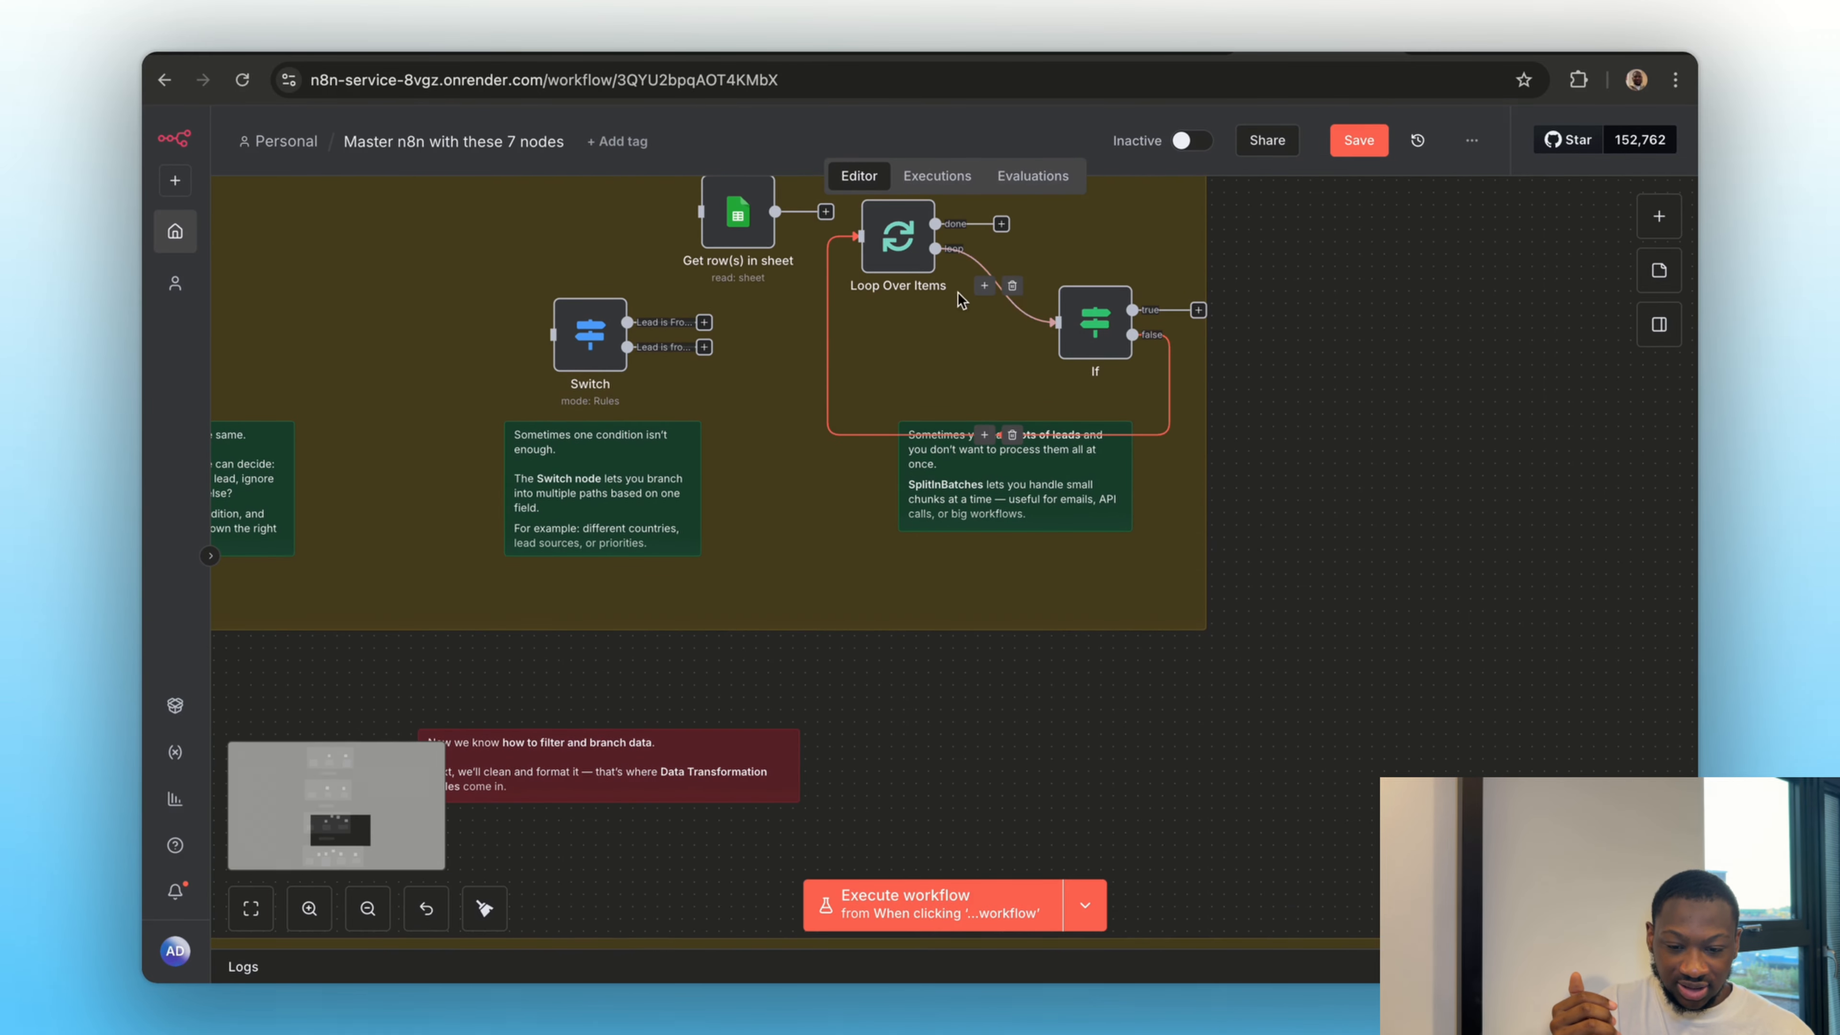
pyautogui.moveTo(774, 211); pyautogui.dragTo(860, 235)
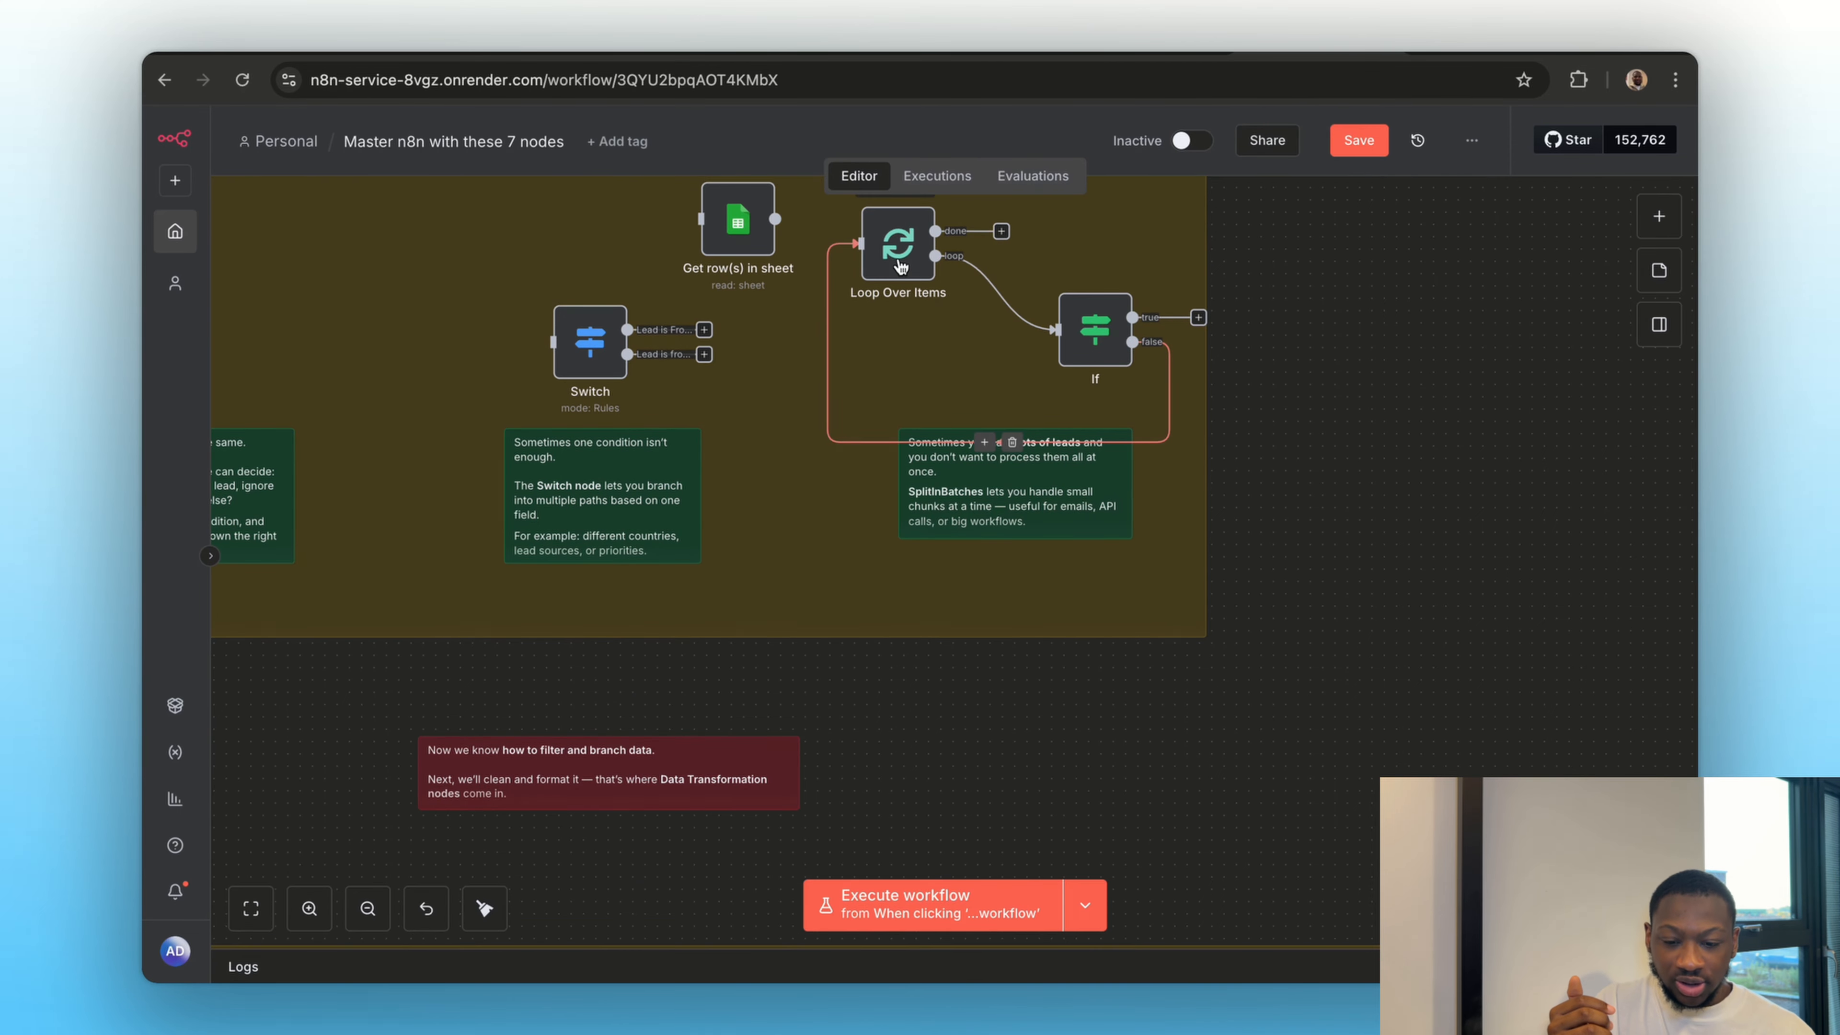
# Execute the Get row(s) in sheet node, open it to examine the returned rows, and return to the canvas
pyautogui.scroll(-8, 873, 630)
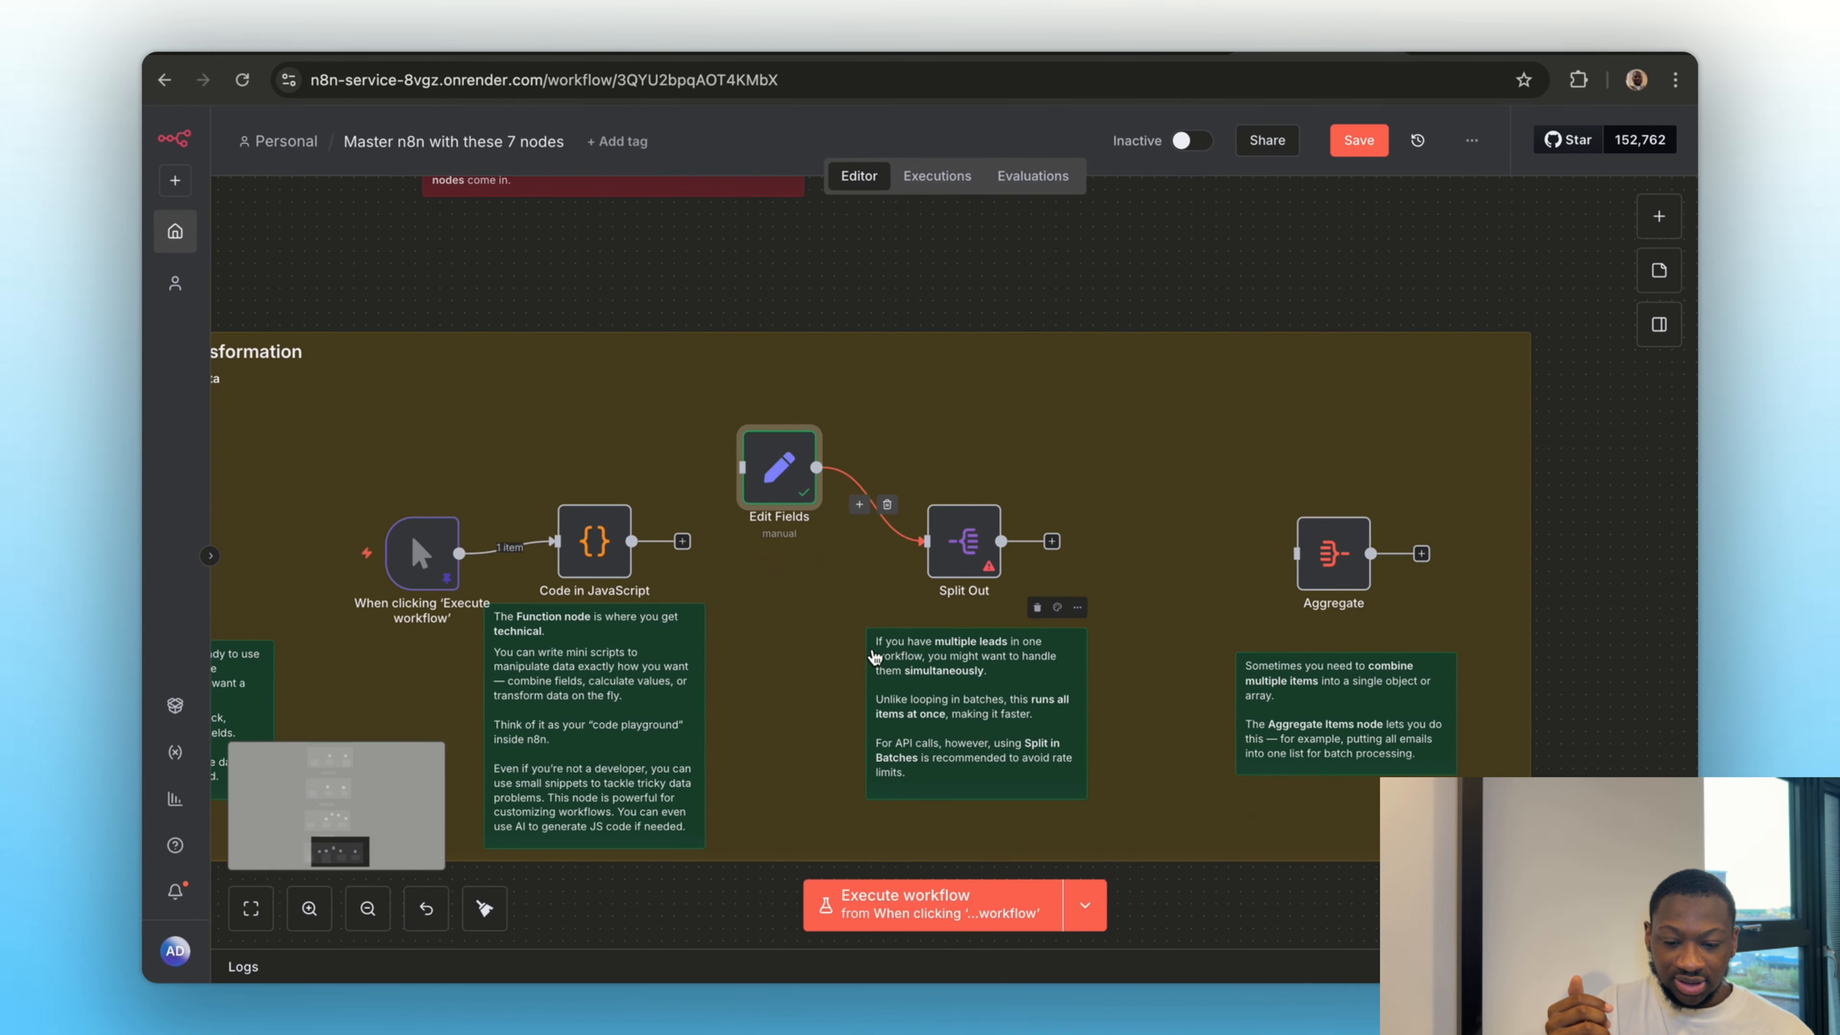
pyautogui.scroll(8, 873, 630)
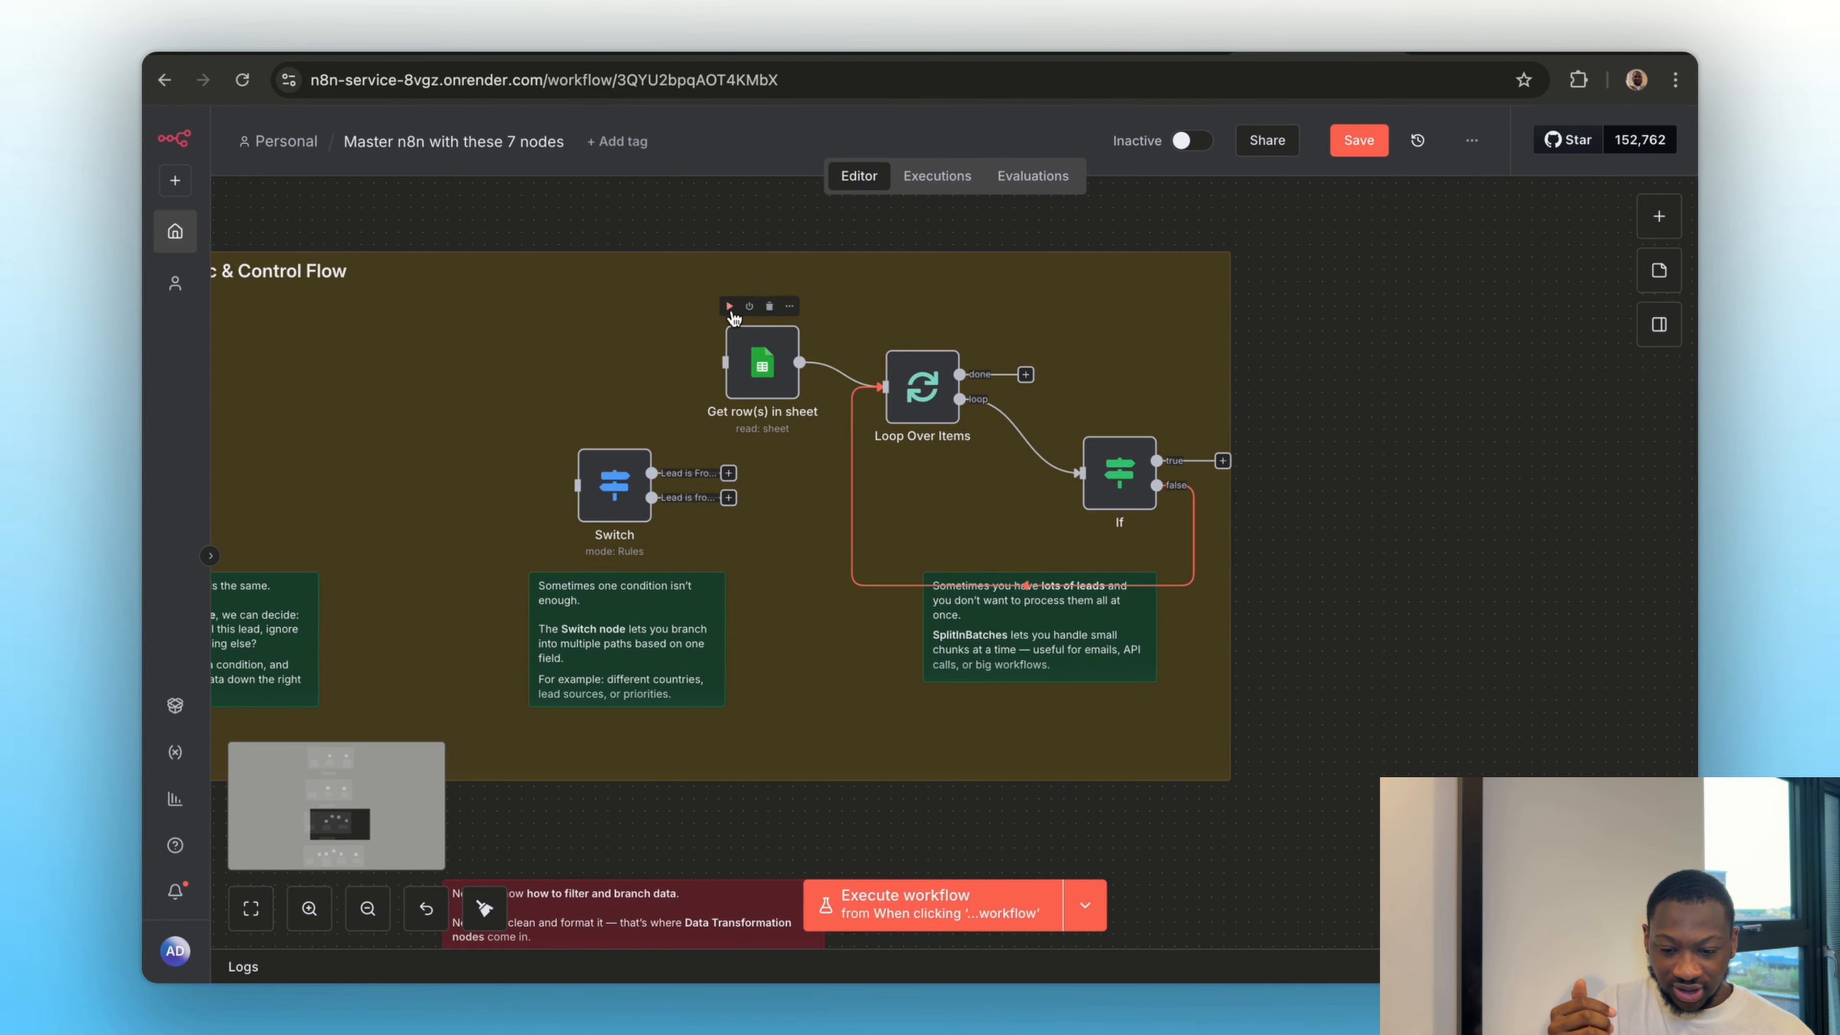
pyautogui.click(729, 306)
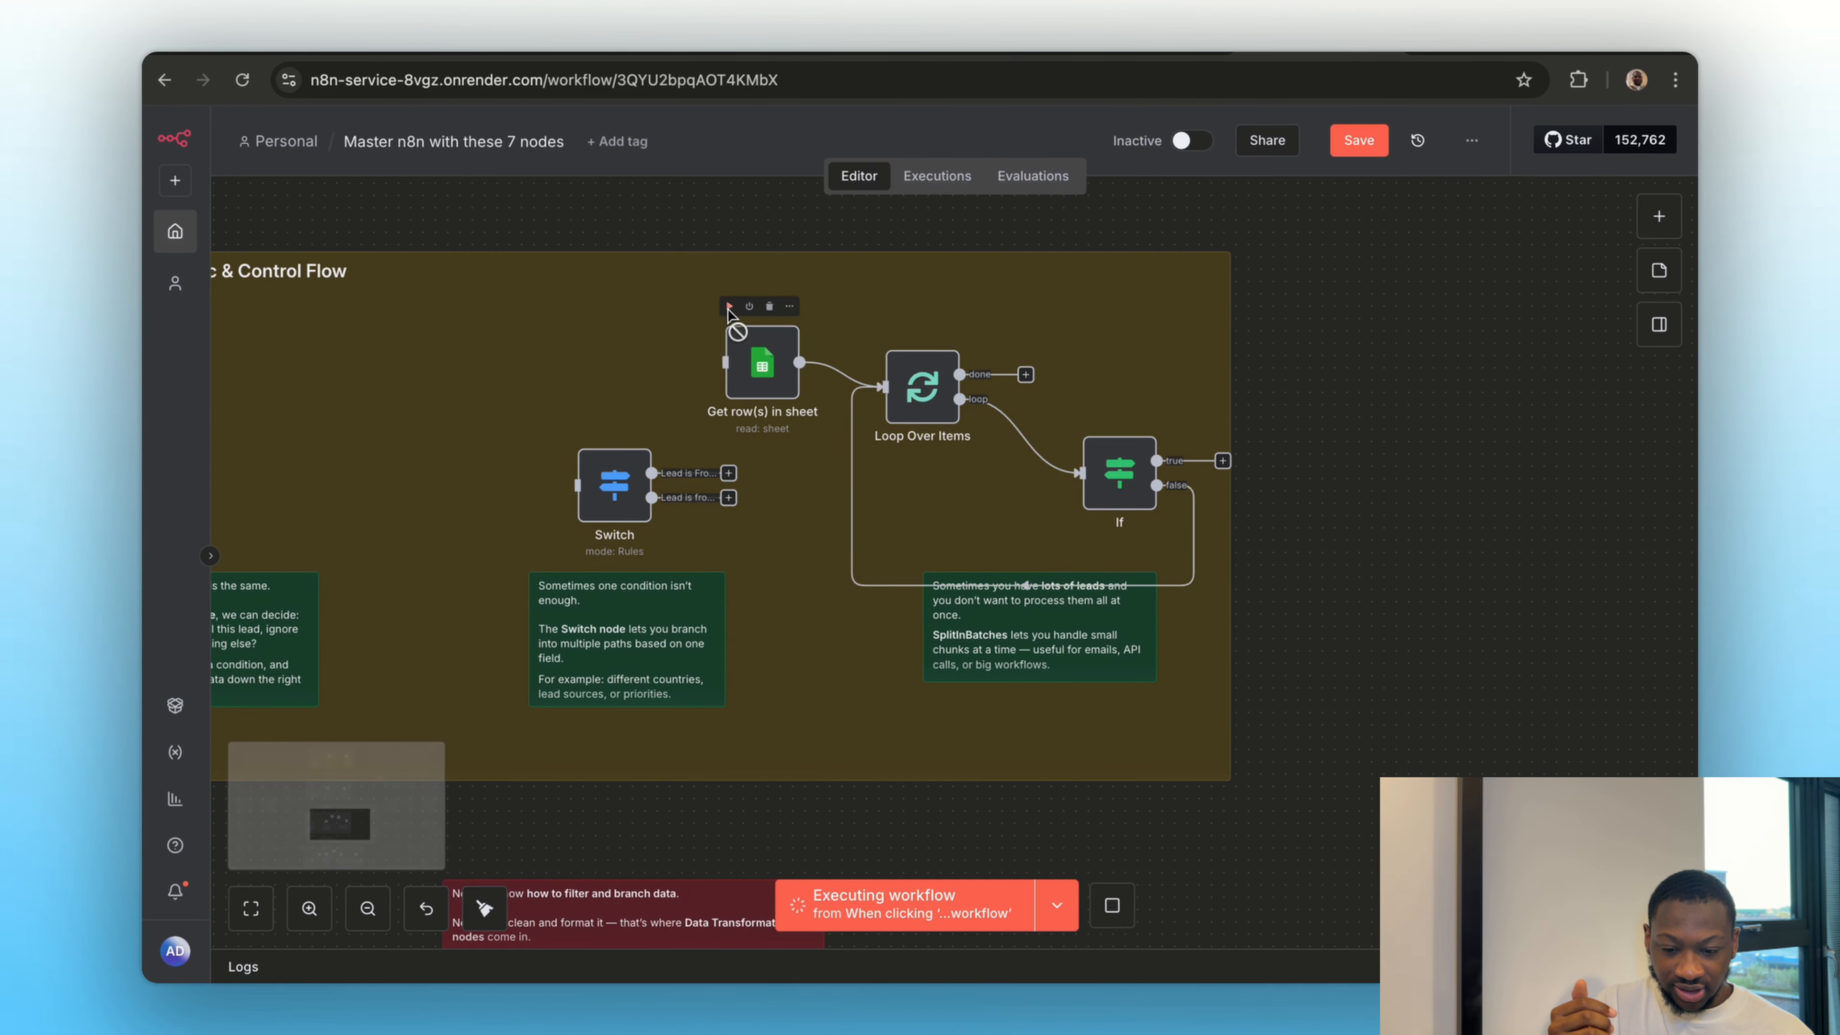
pyautogui.doubleClick(760, 361)
pyautogui.click(1162, 148)
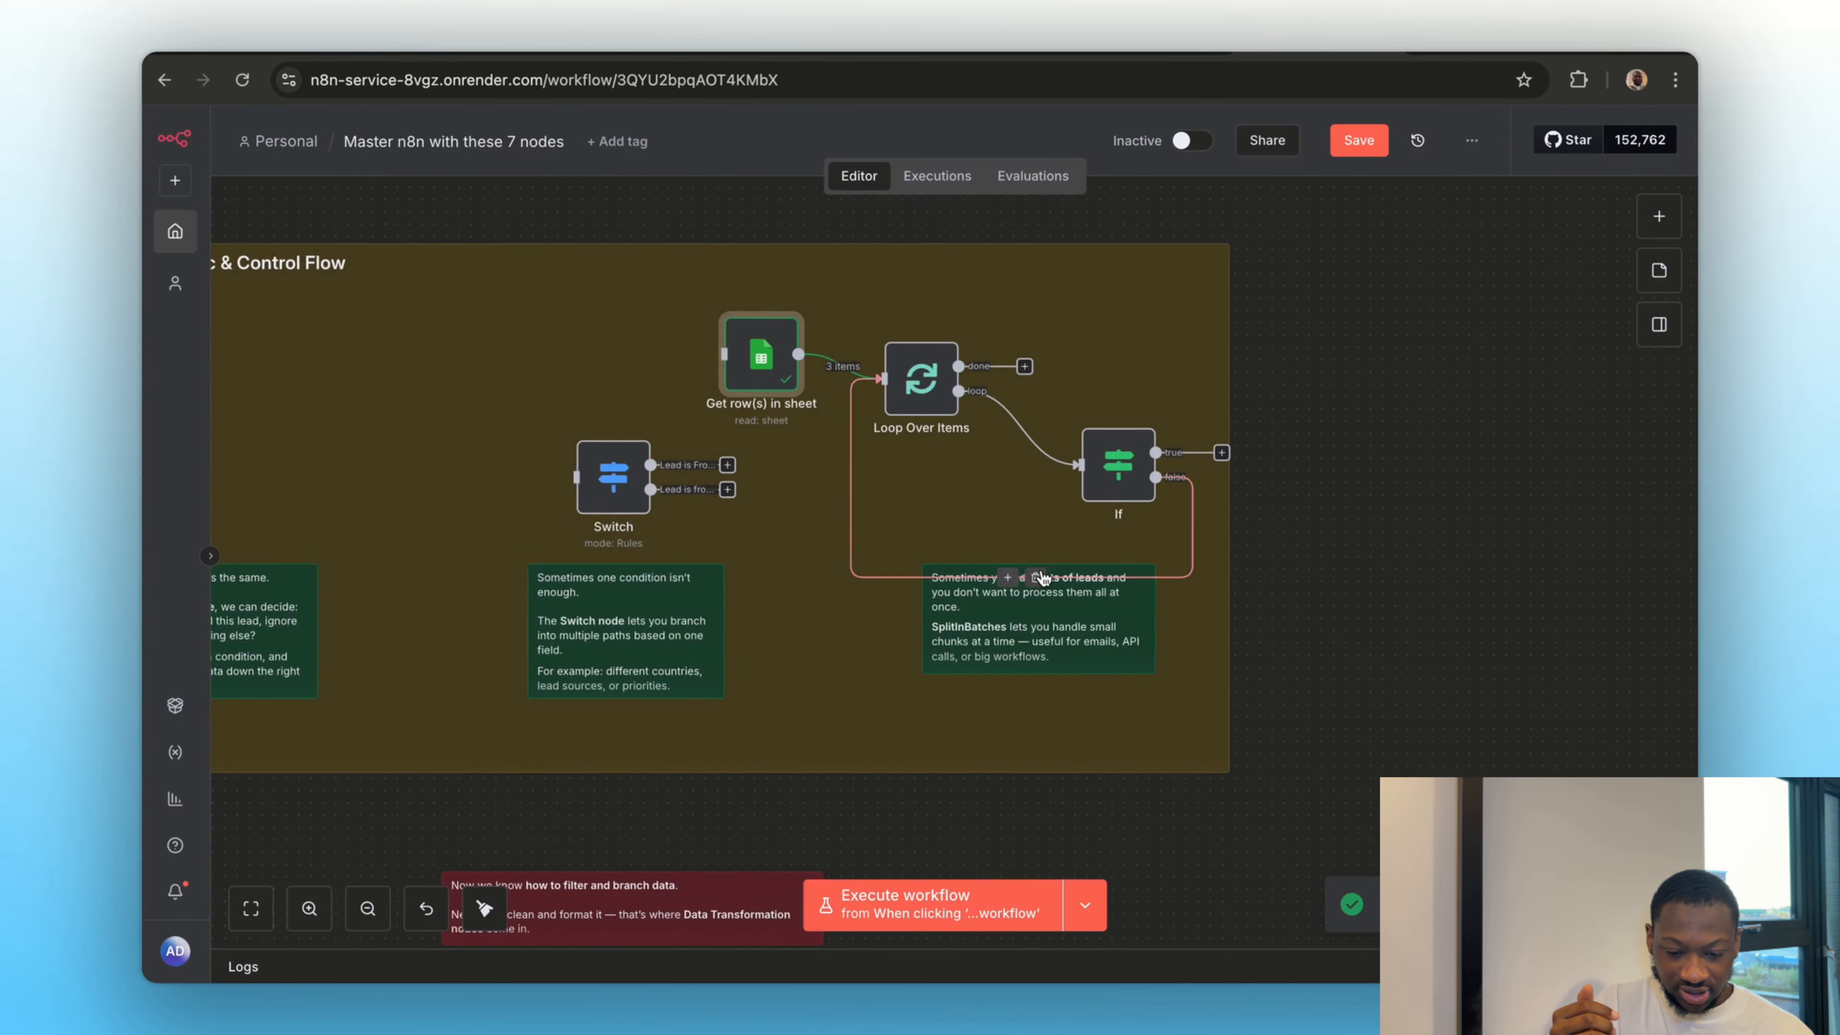
# Execute the Edit Fields node before Split Out and examine the structure of the leads array in its output
pyautogui.scroll(-8, 1043, 578)
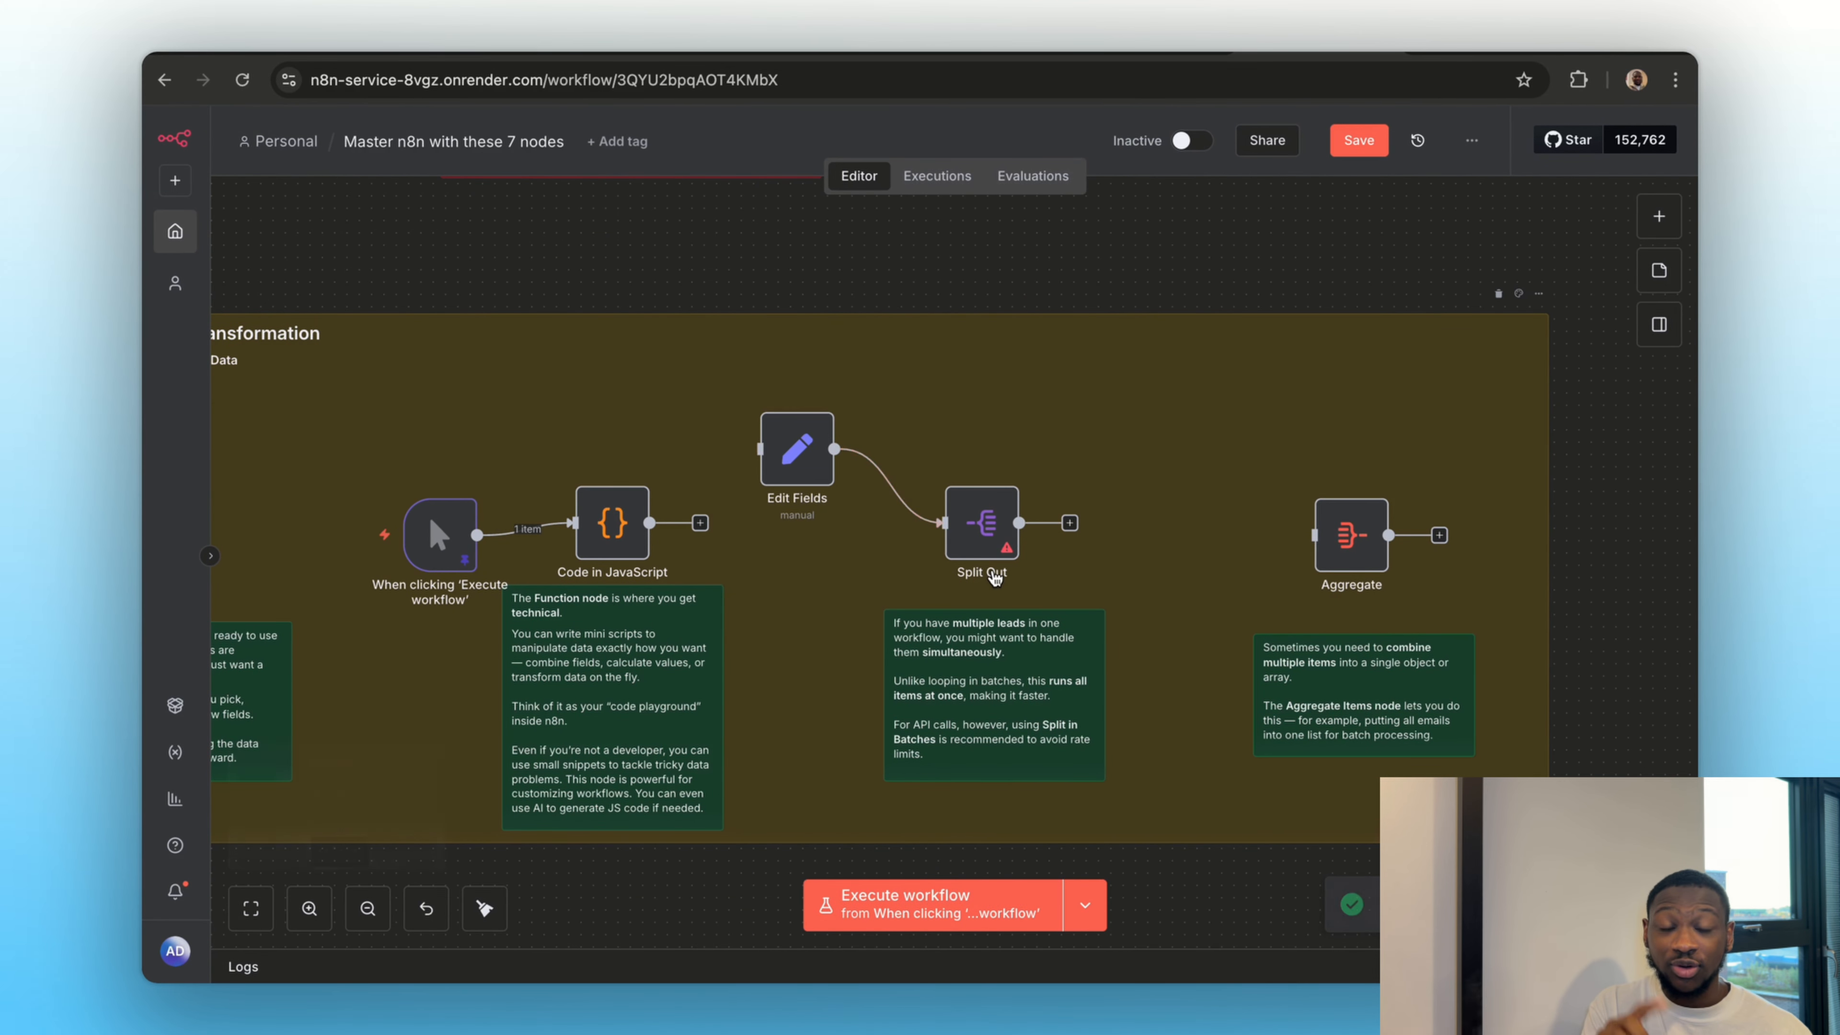
pyautogui.doubleClick(797, 449)
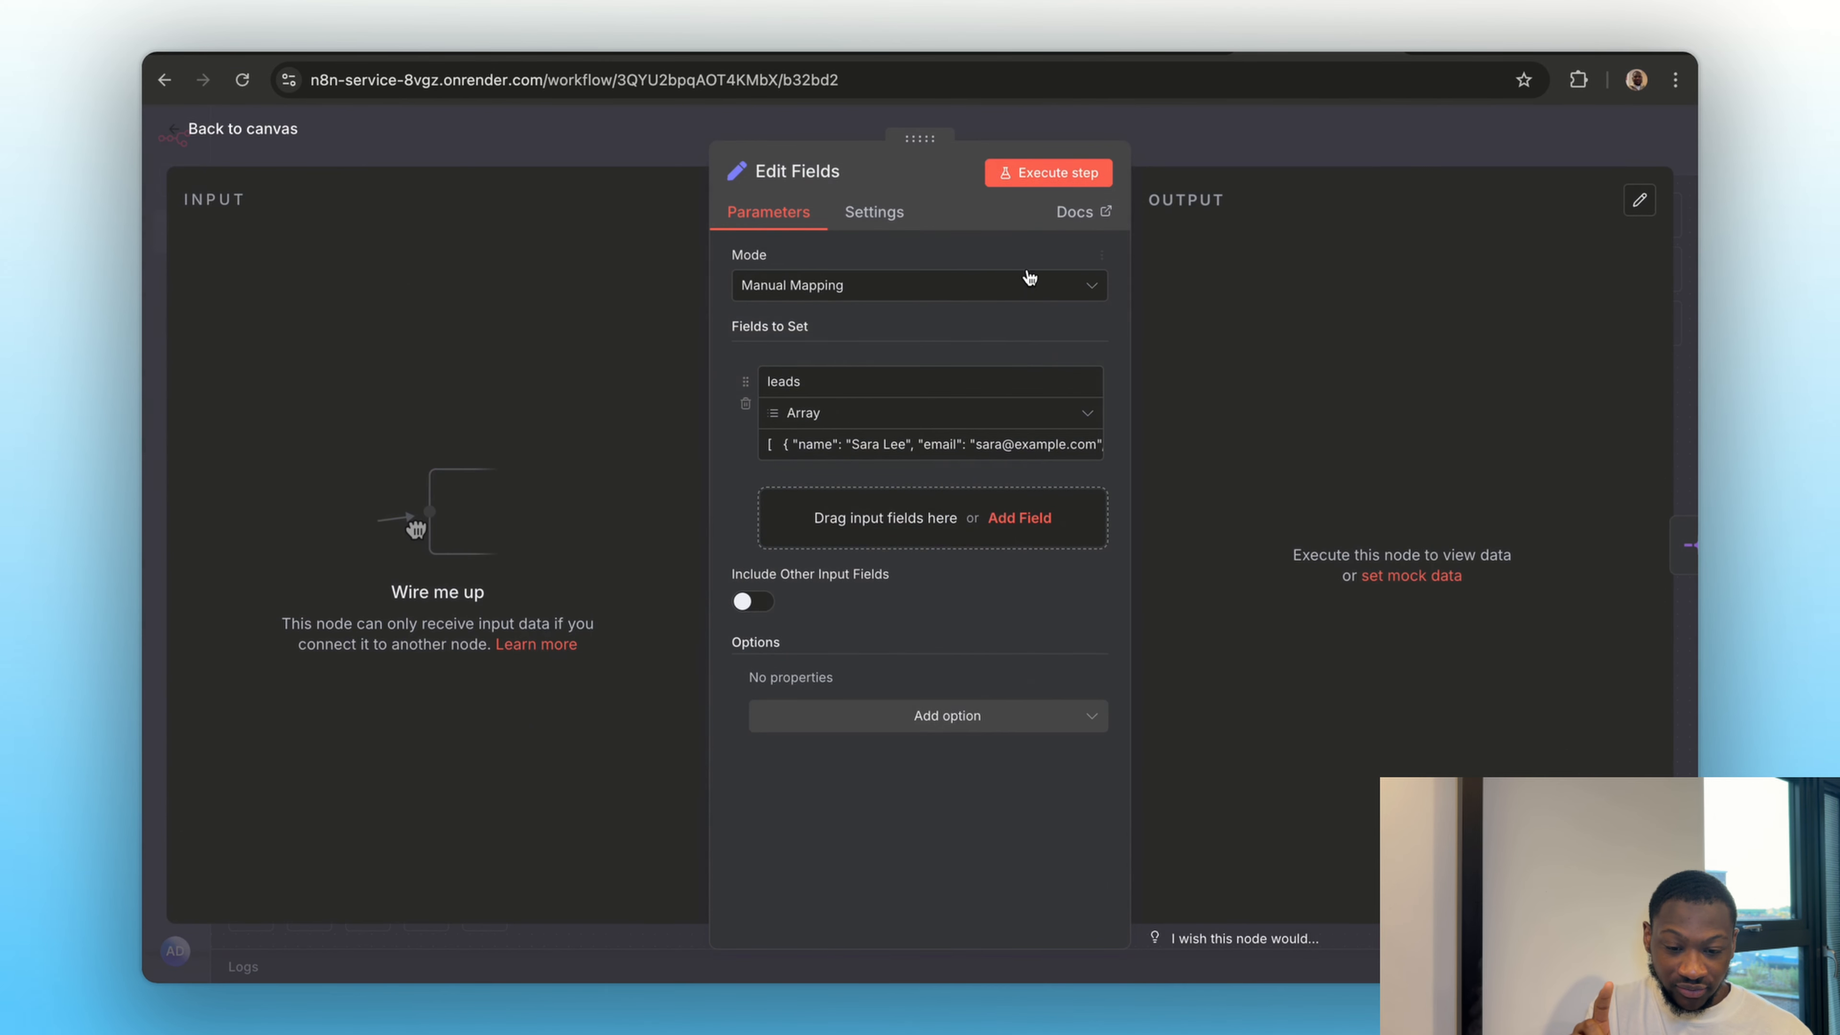
pyautogui.click(1048, 174)
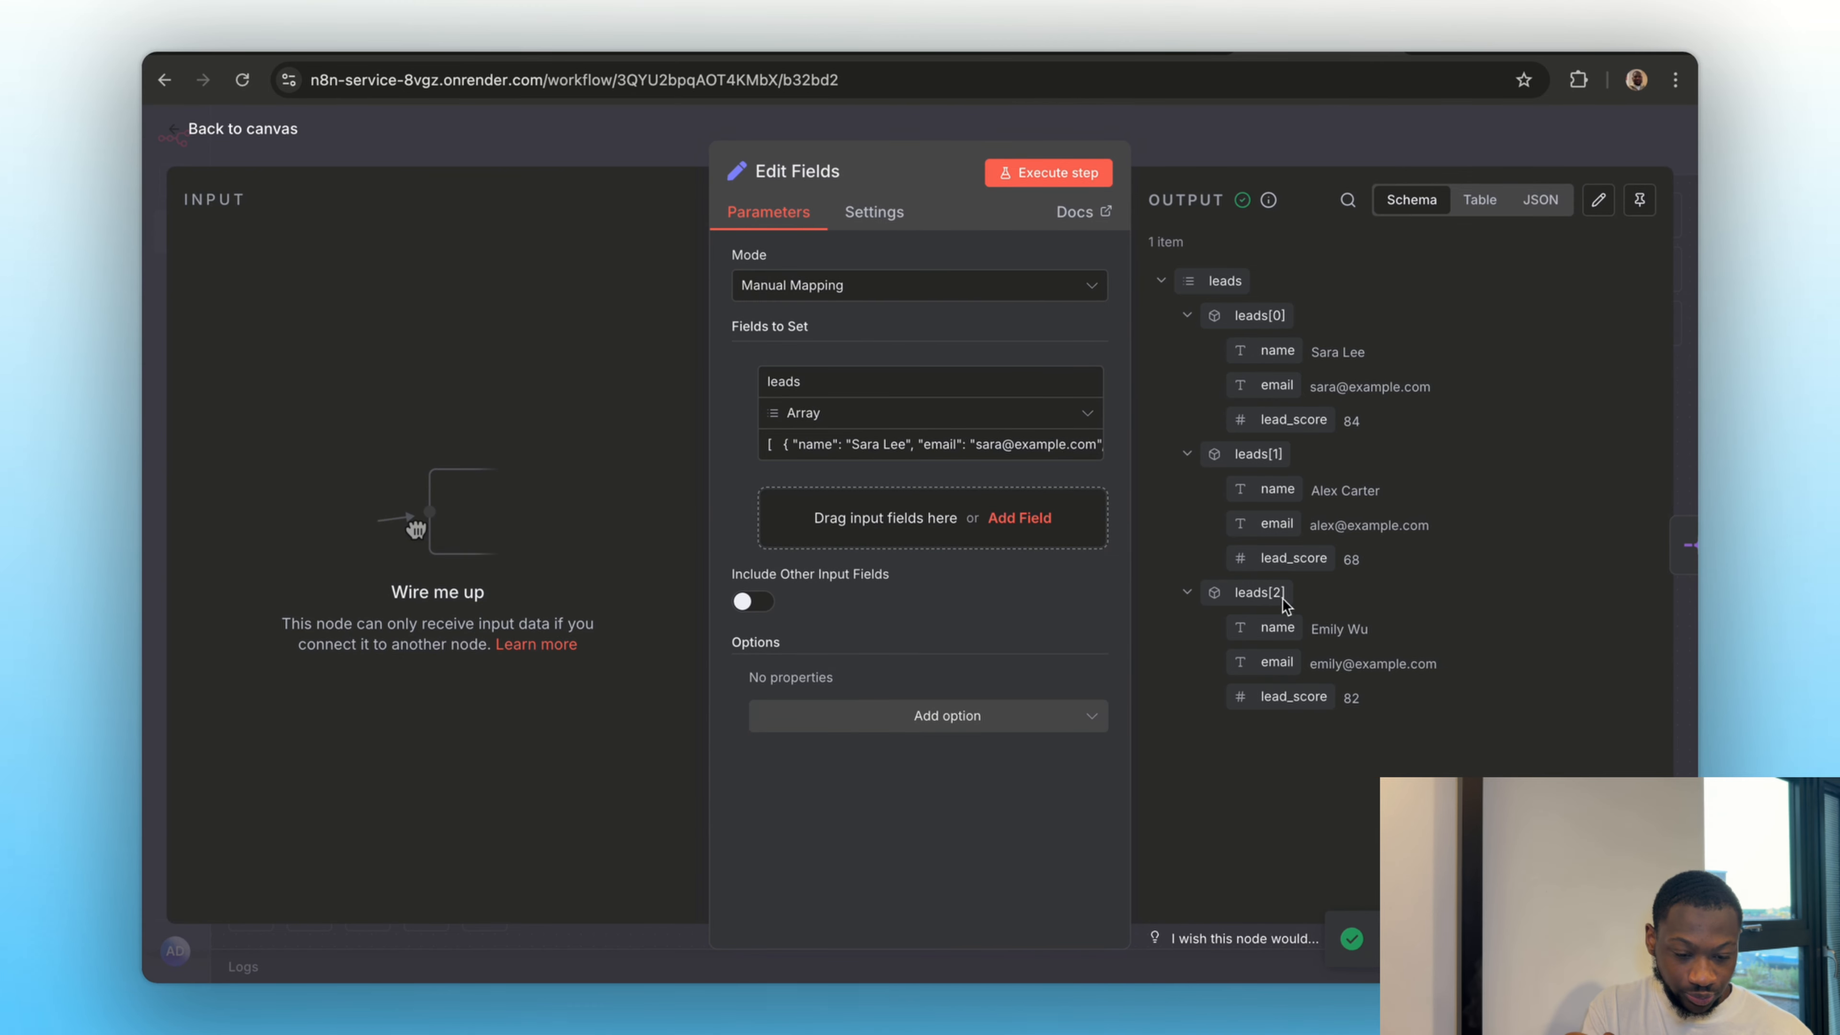
pyautogui.press('Escape')
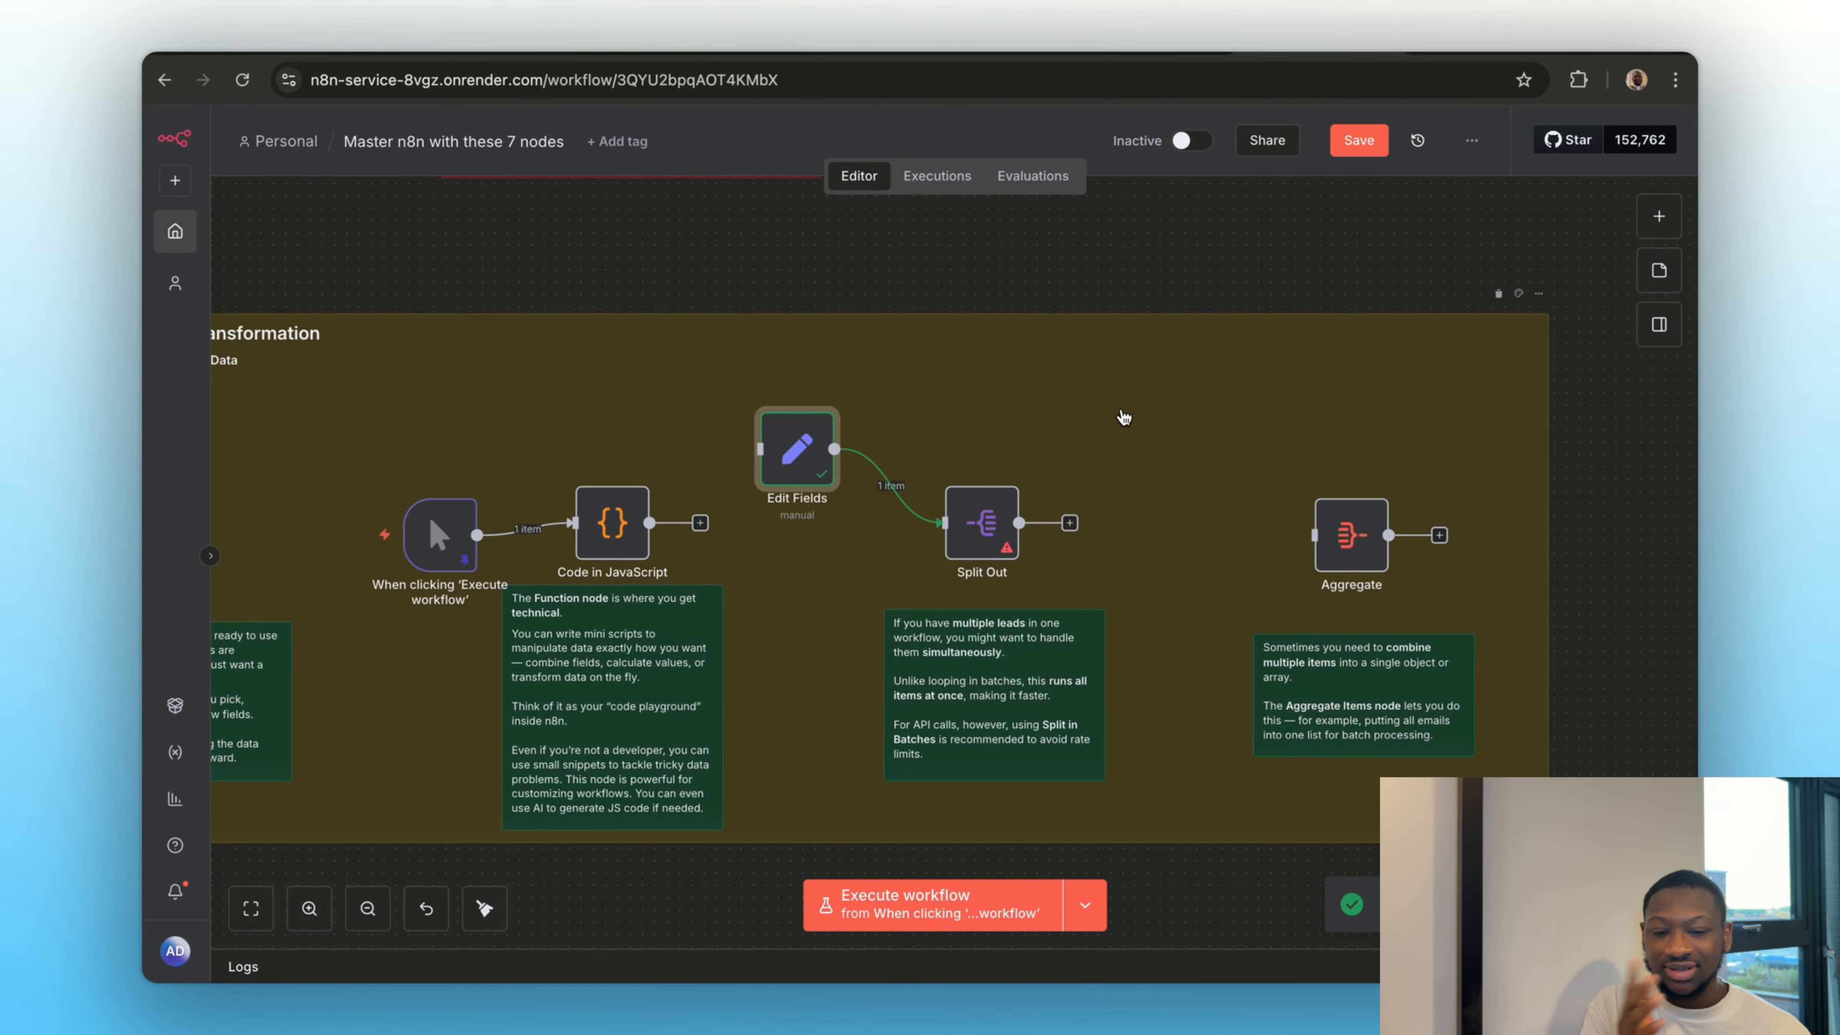
# Execute the Edit Fields node again to supply the leads array to Split Out, and return to the canvas
pyautogui.scroll(2, 1097, 372)
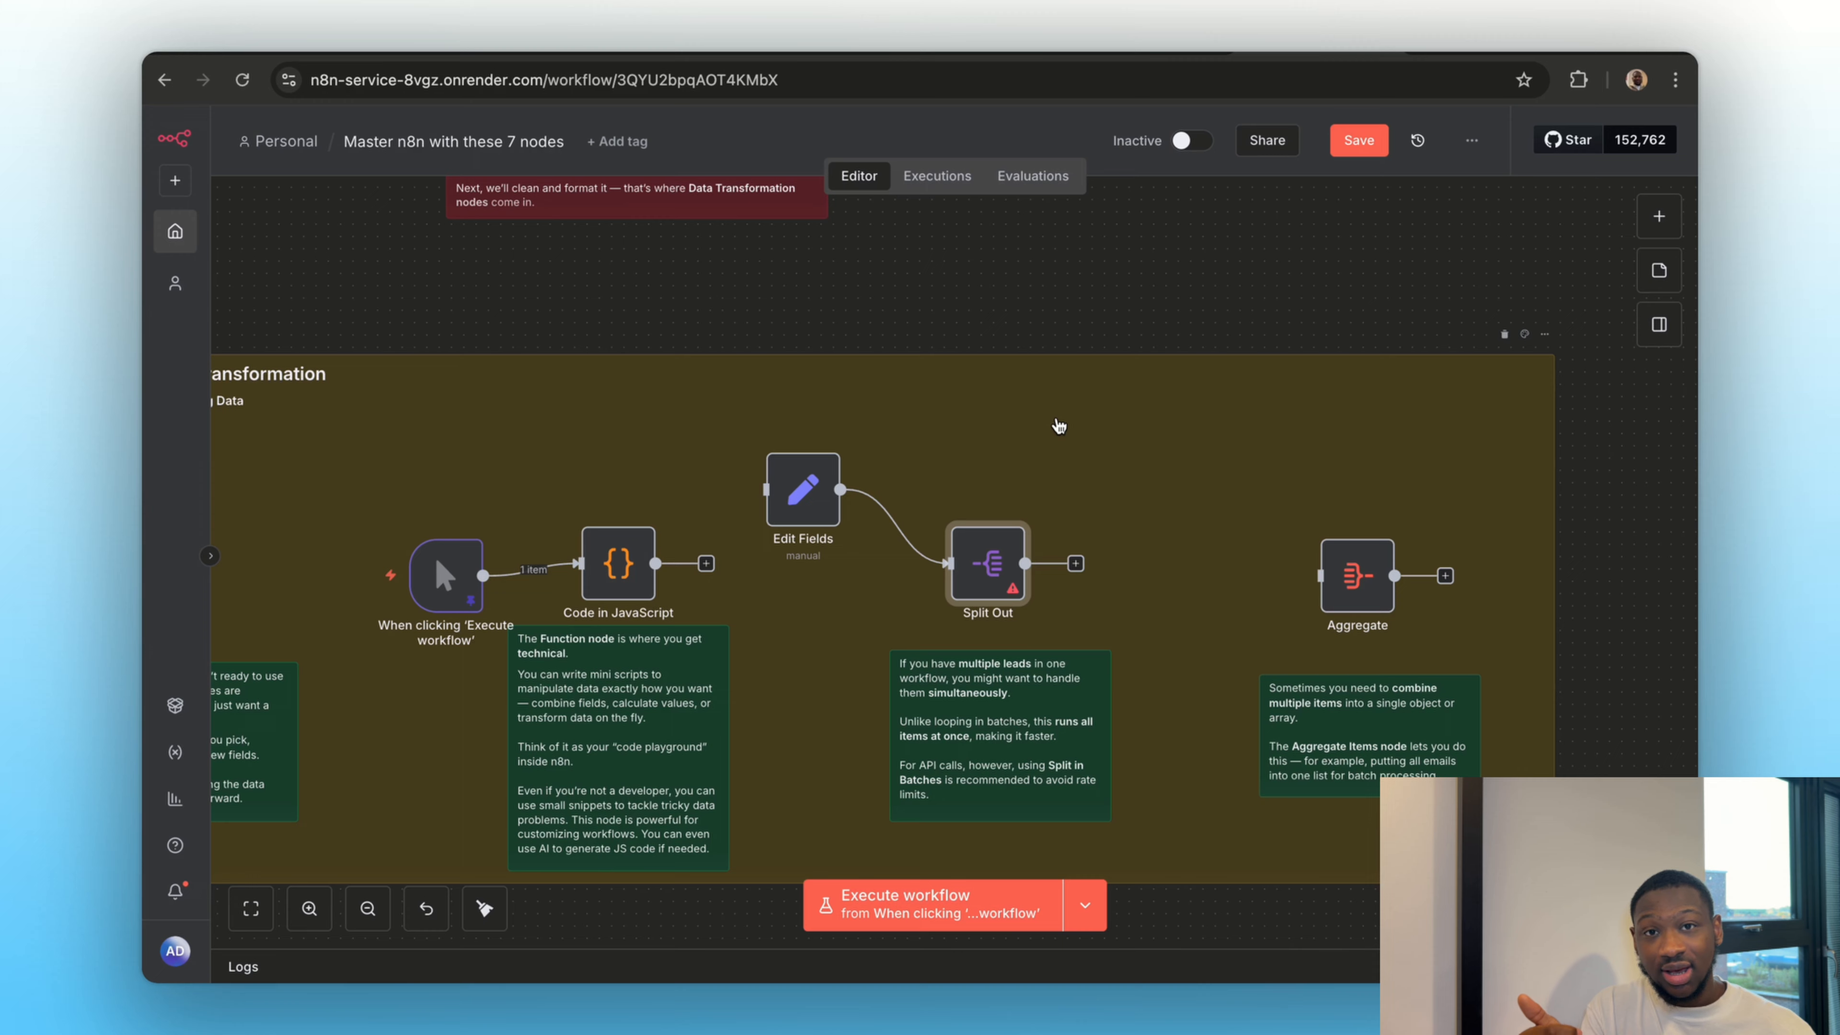
pyautogui.doubleClick(814, 500)
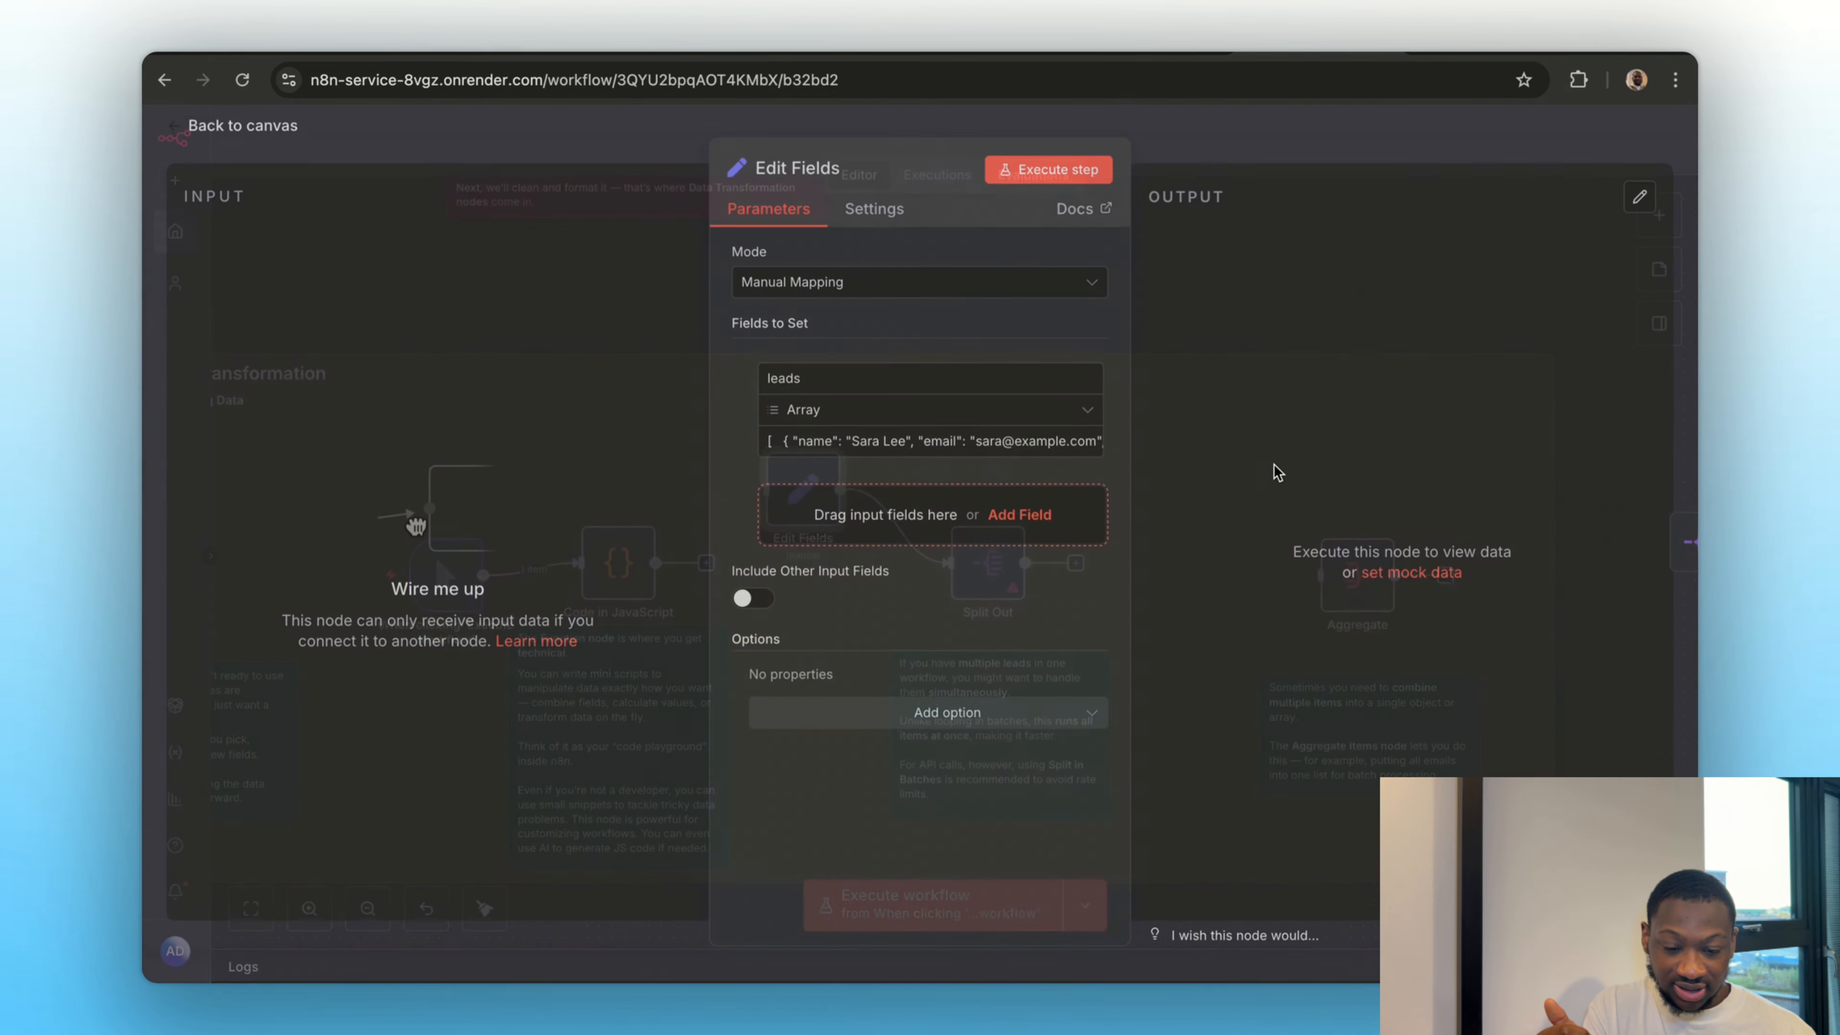
pyautogui.click(1009, 174)
pyautogui.click(1252, 153)
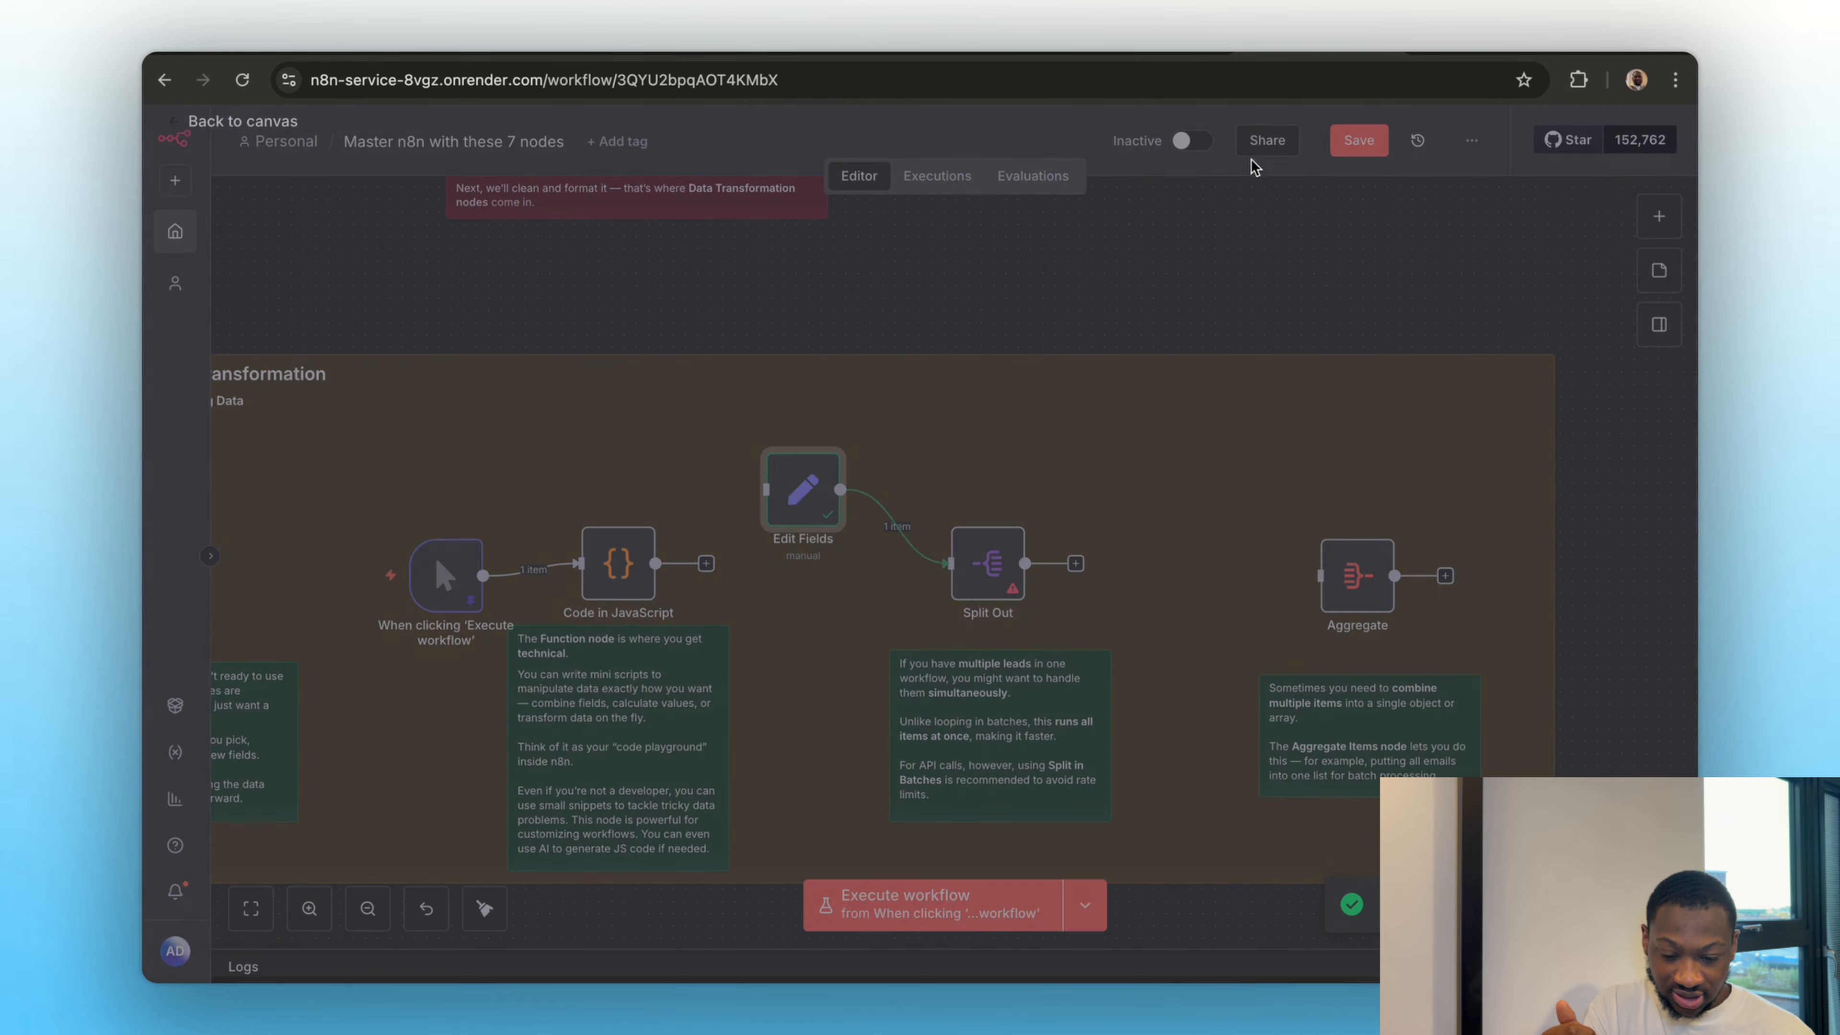
# Set the Split Out node's field to split out to leads from the Edit Fields input and execute the node
pyautogui.doubleClick(971, 544)
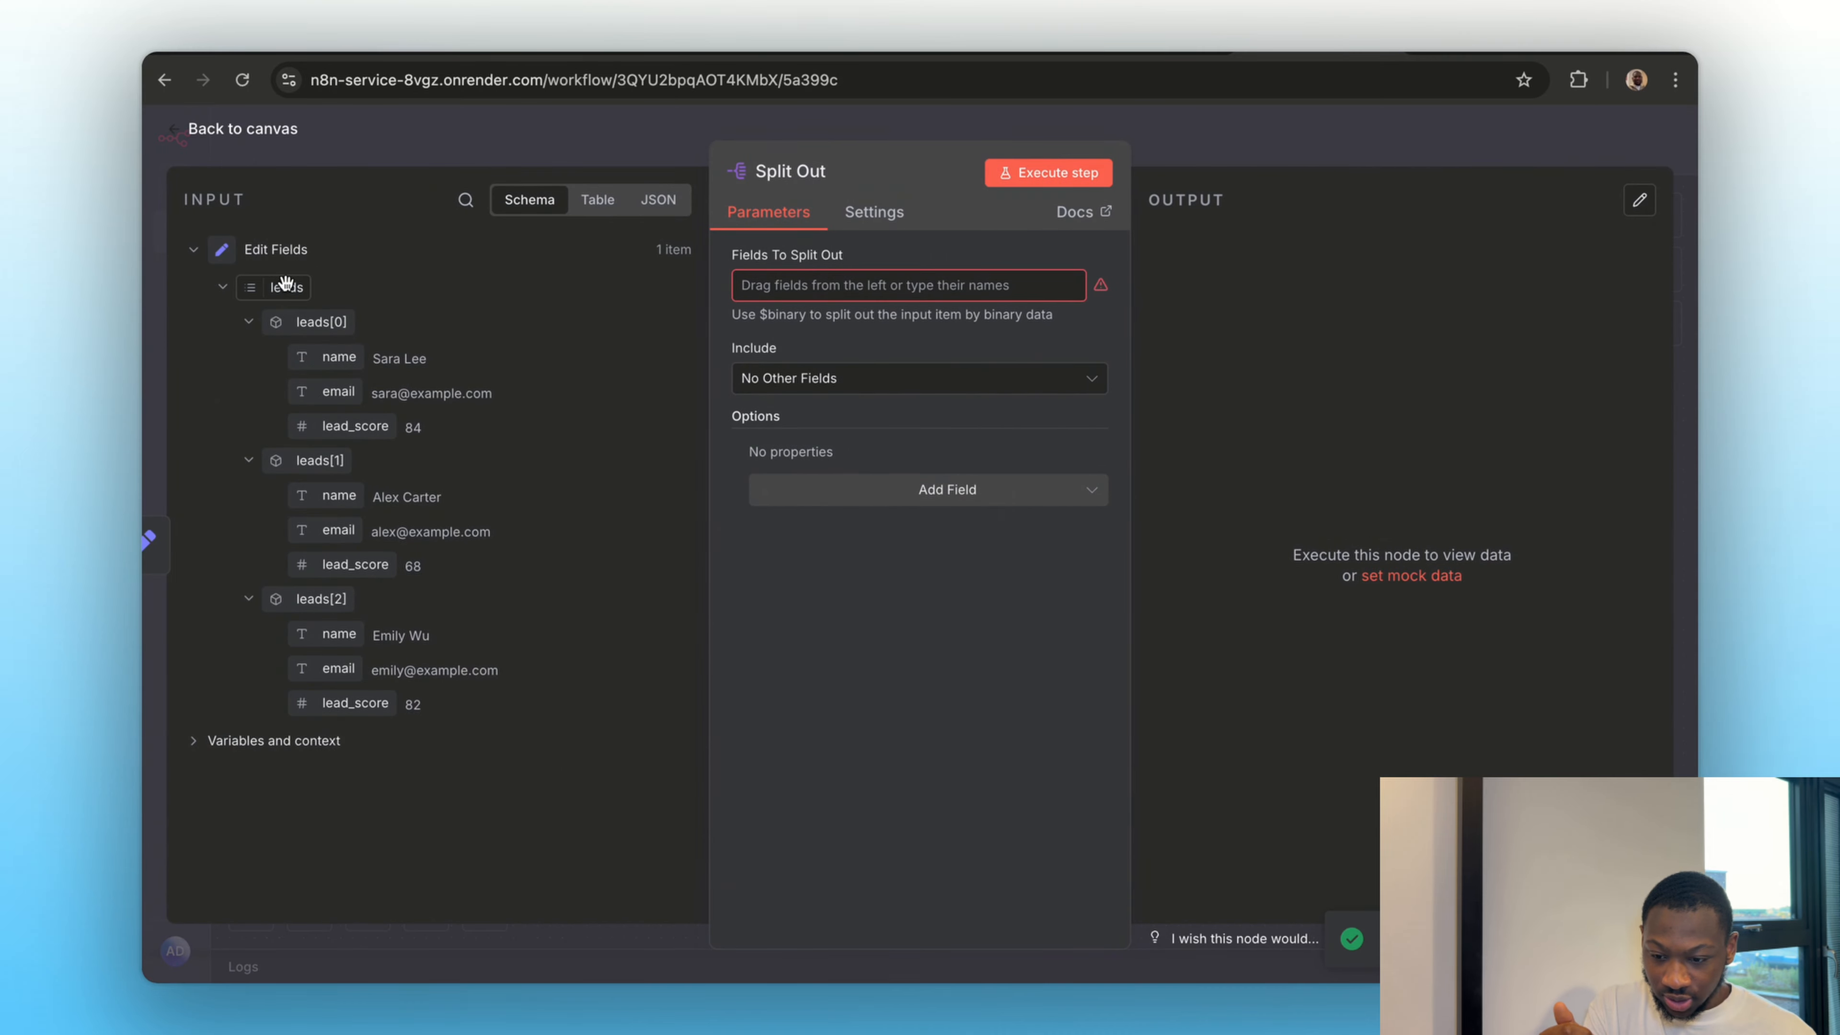
pyautogui.moveTo(286, 287); pyautogui.dragTo(757, 285)
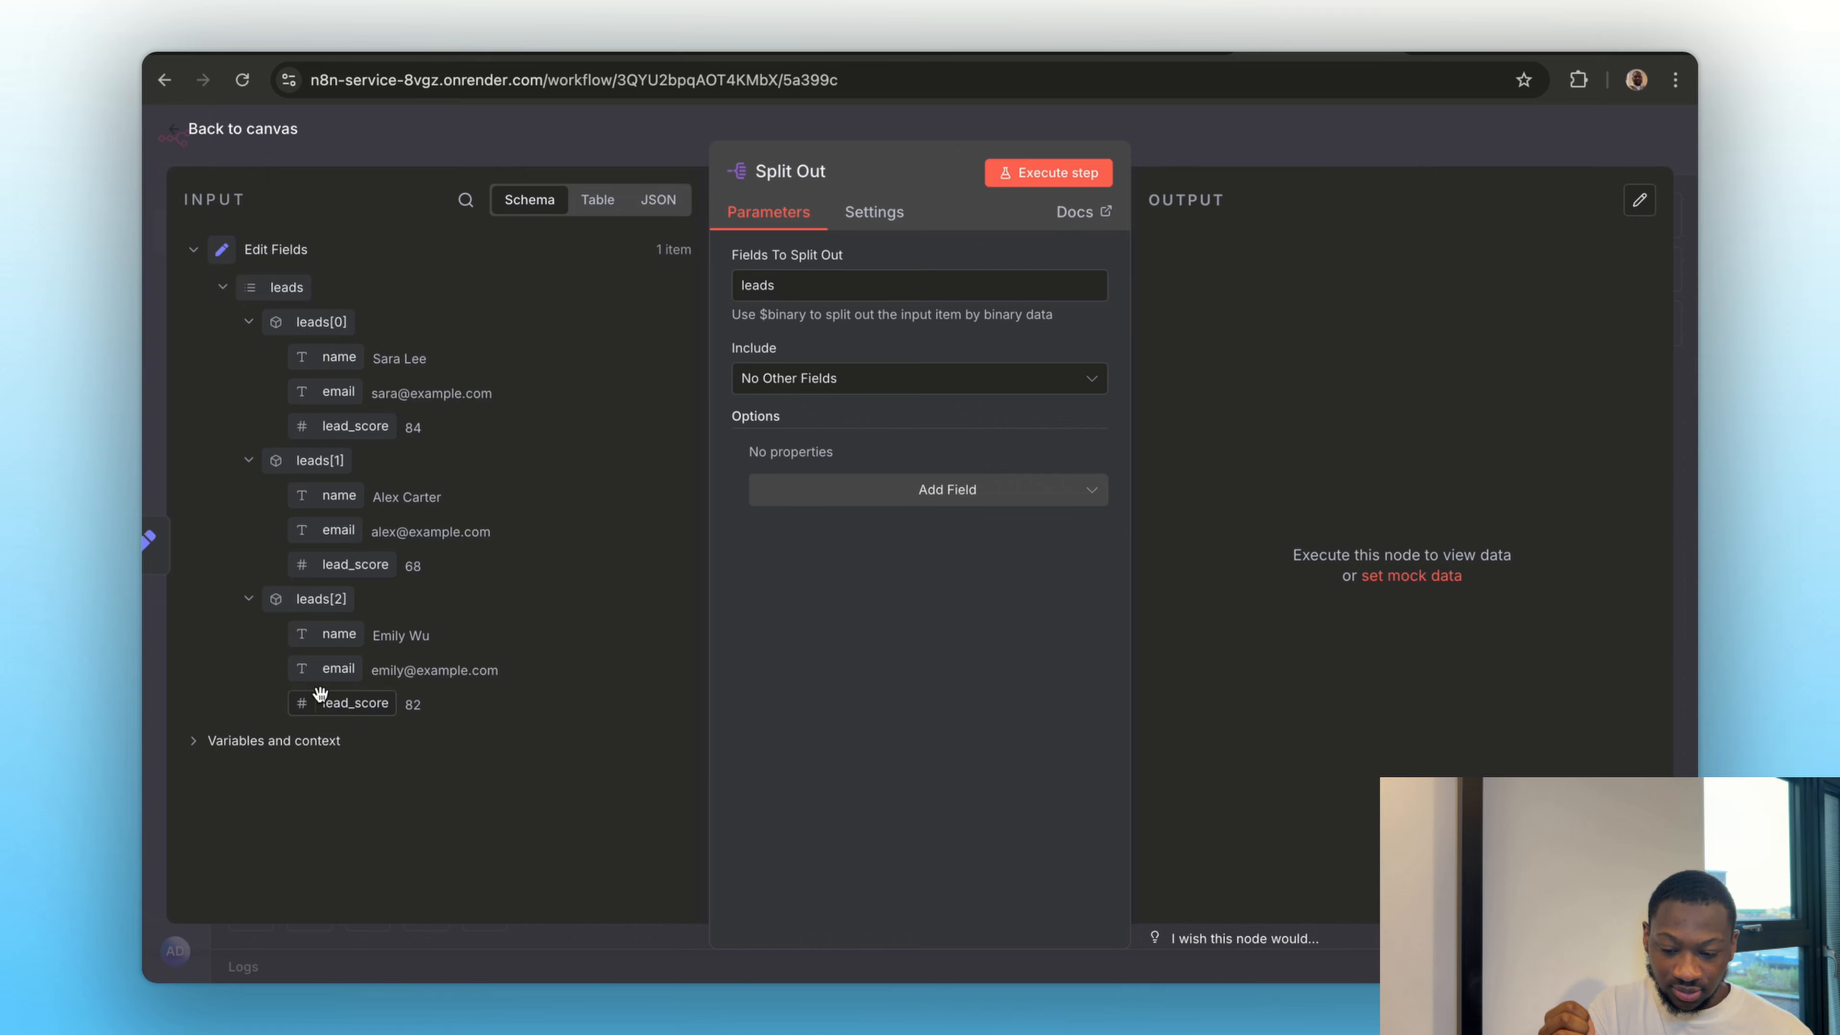
pyautogui.click(1048, 172)
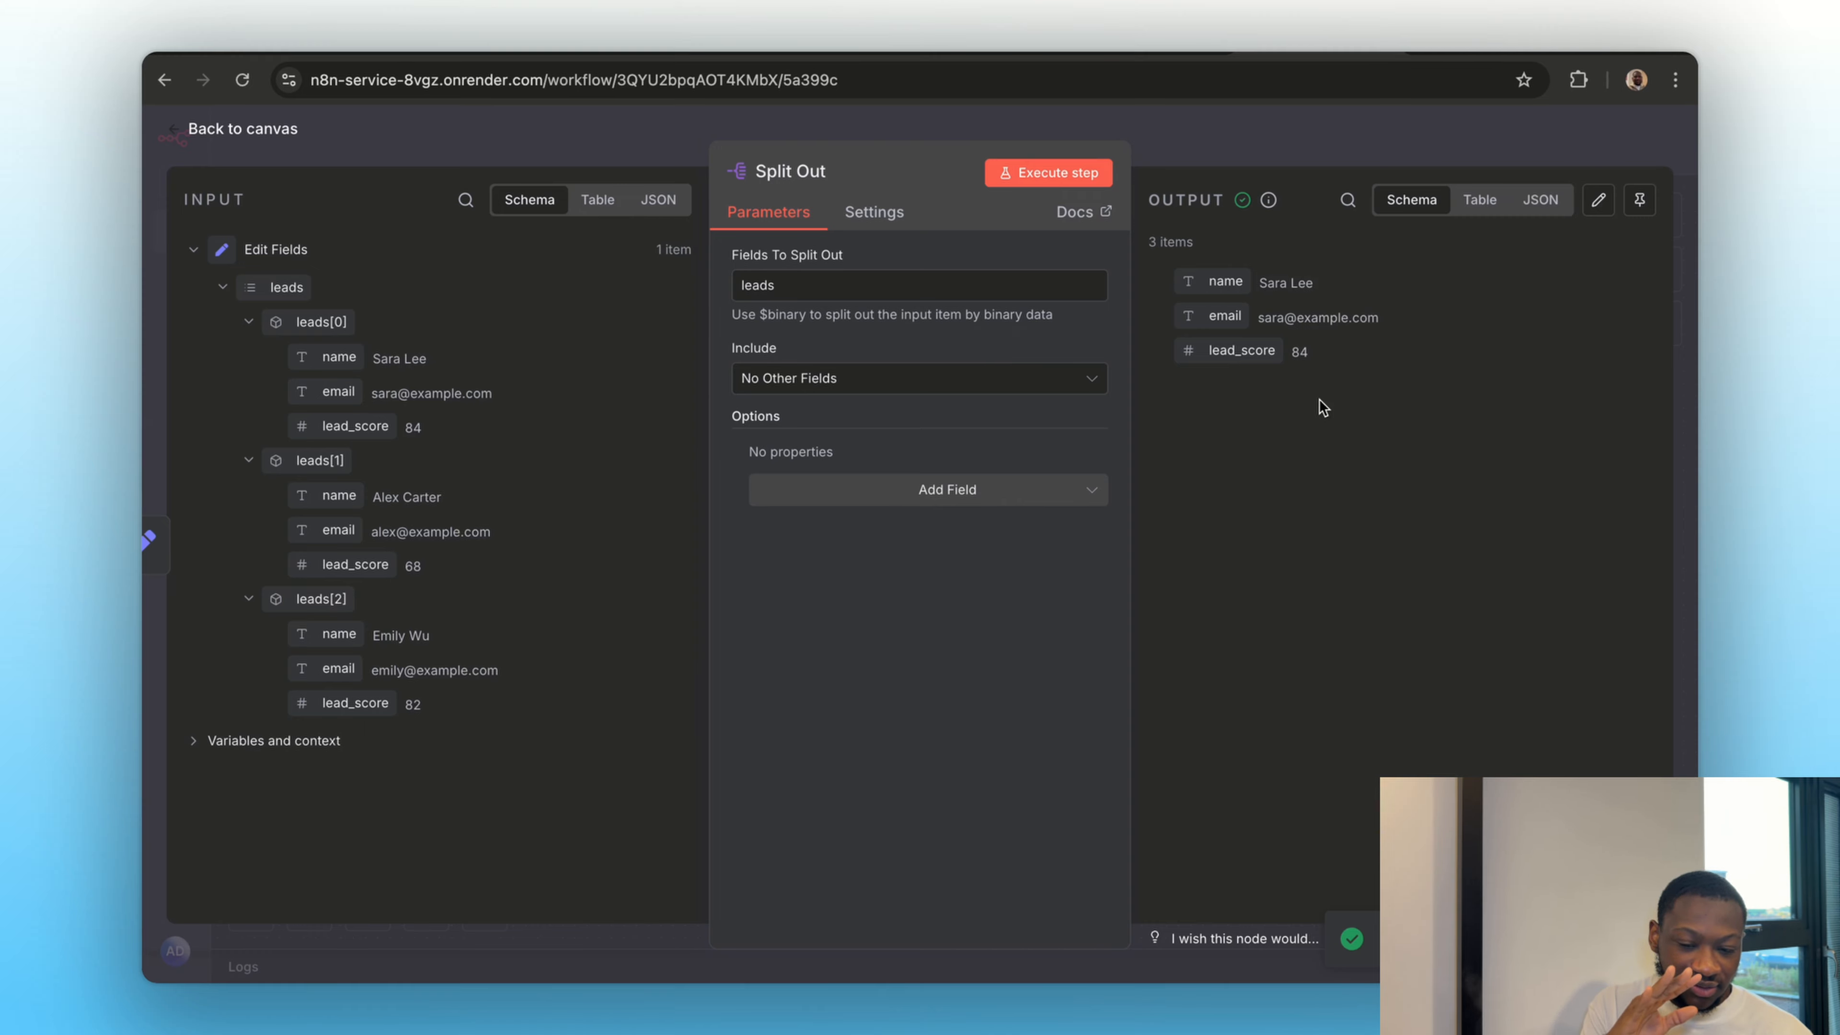
# Examine the Split Out node's output as a table and return to the canvas
pyautogui.click(1479, 200)
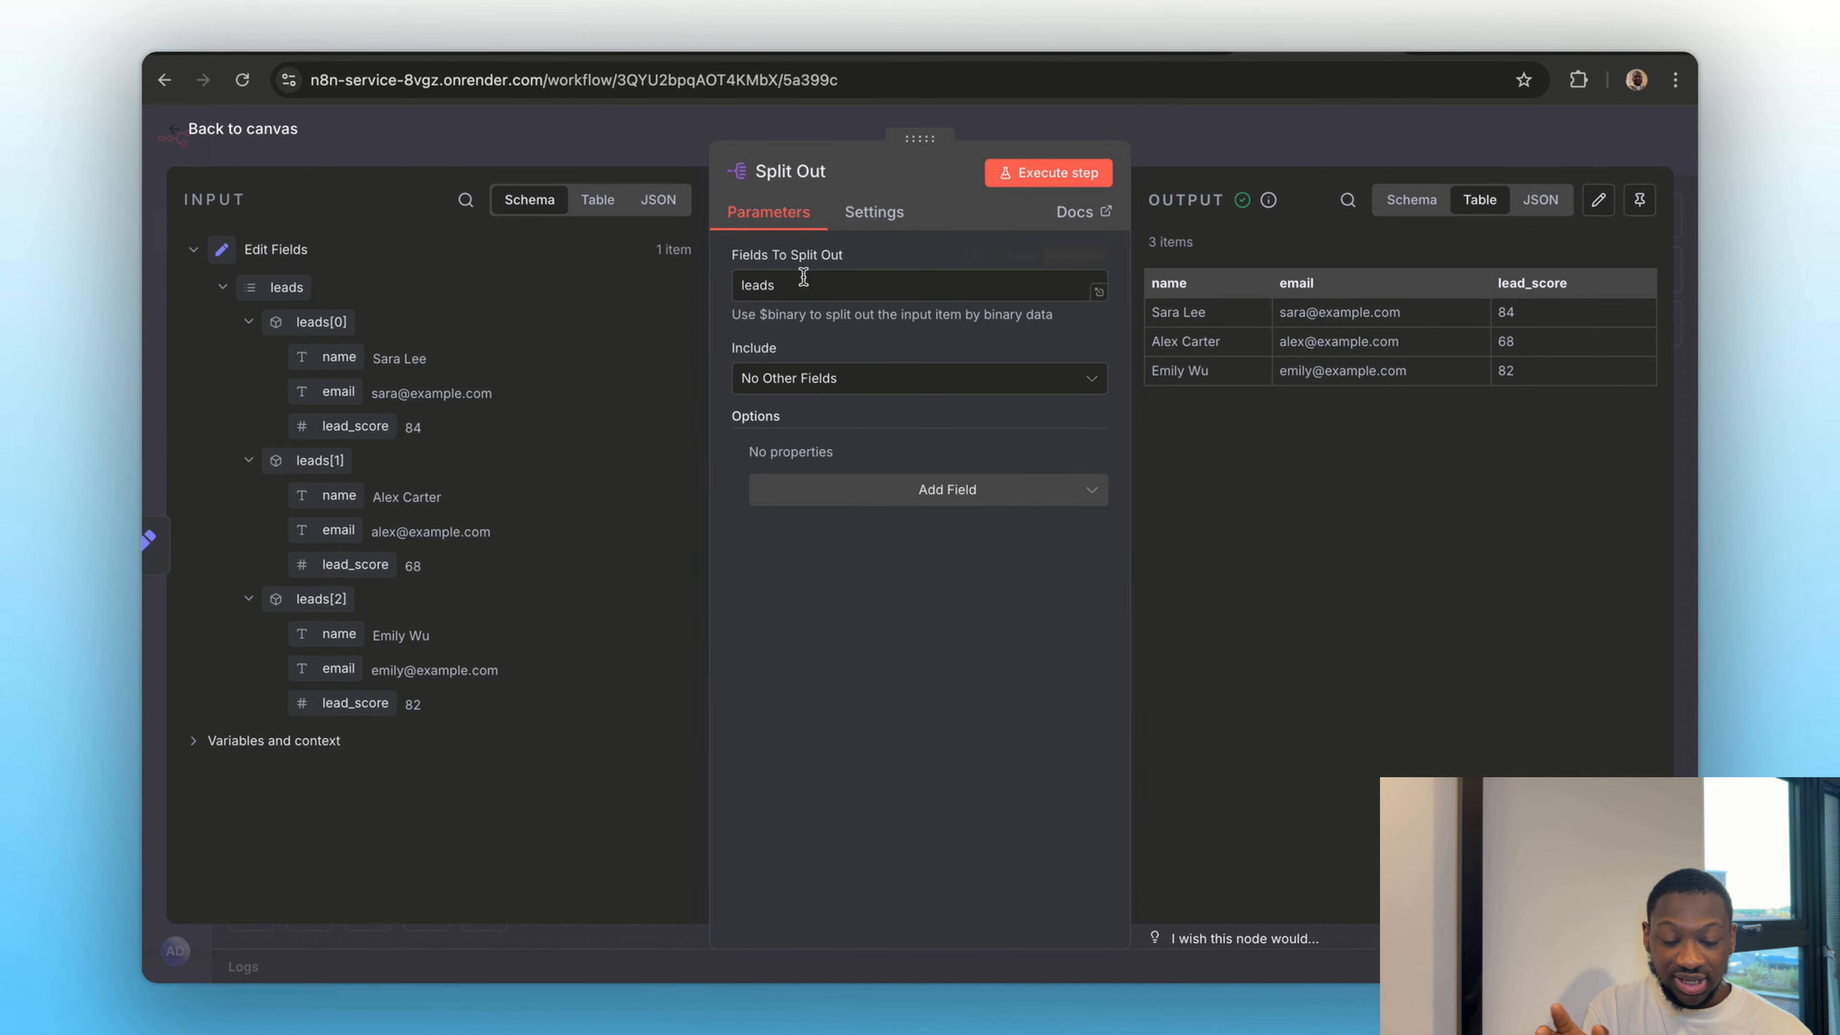
pyautogui.click(1293, 160)
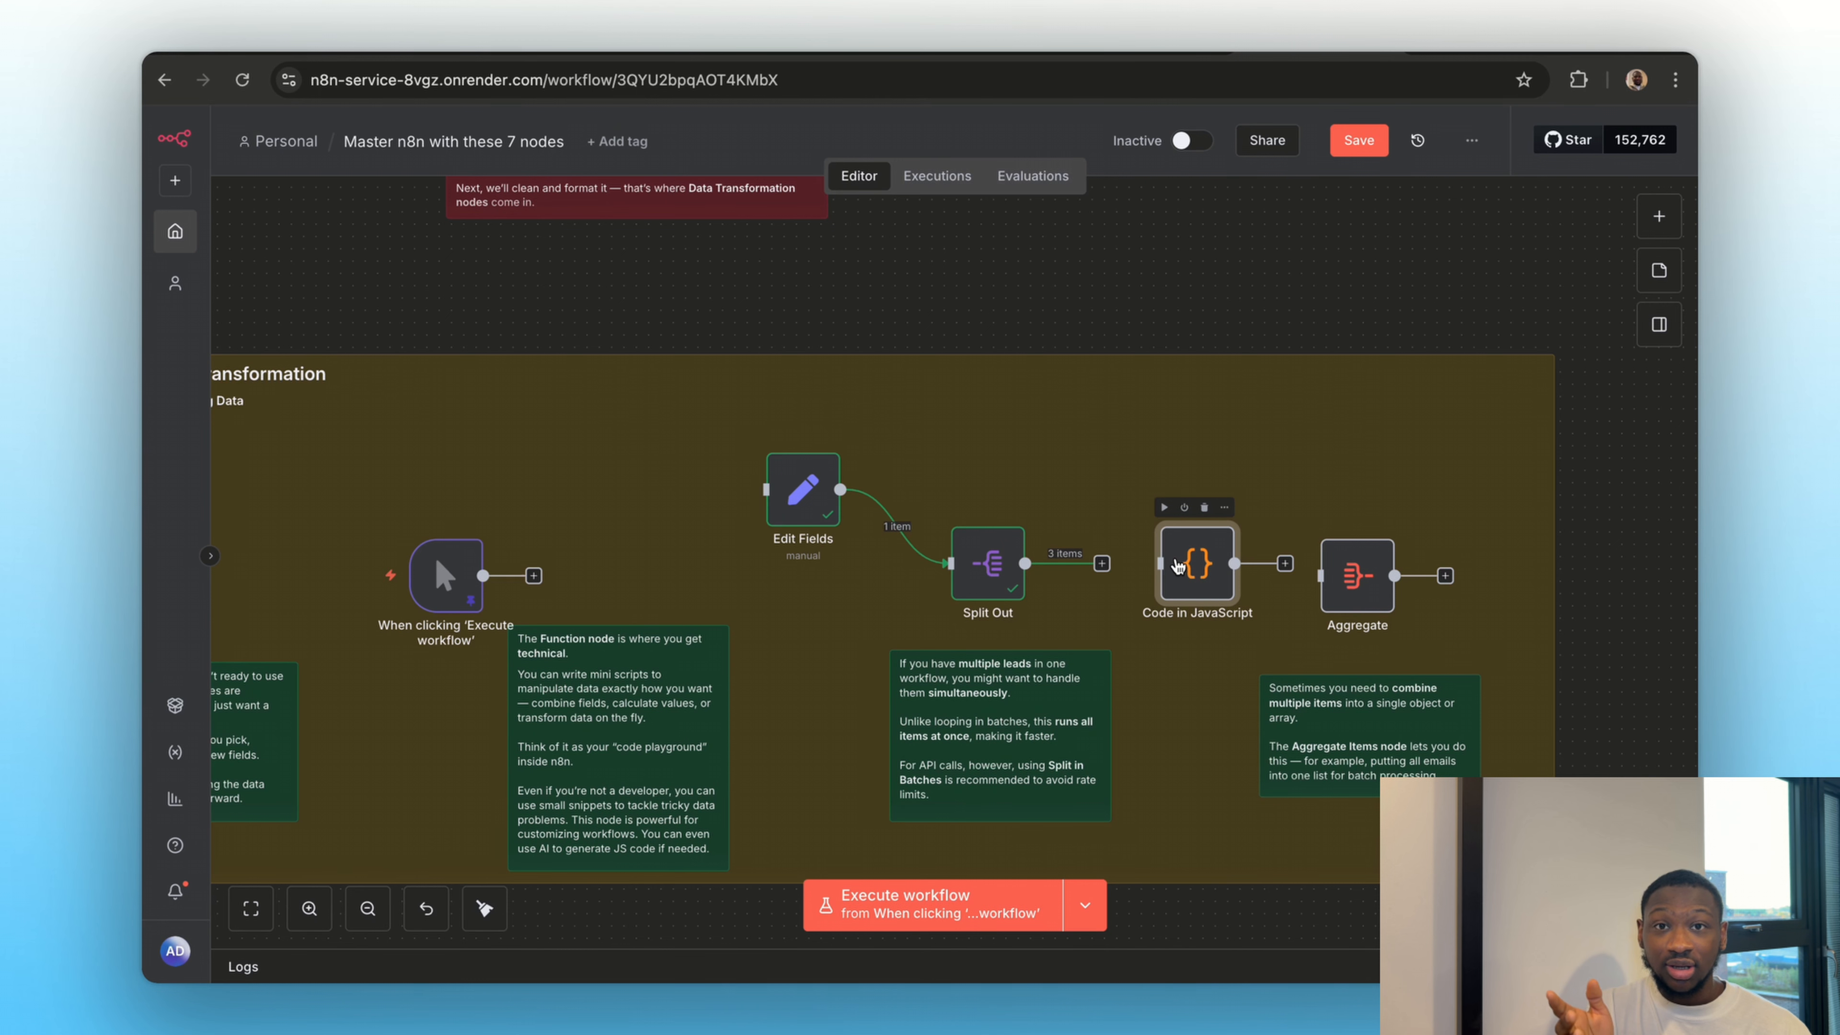
pyautogui.doubleClick(981, 564)
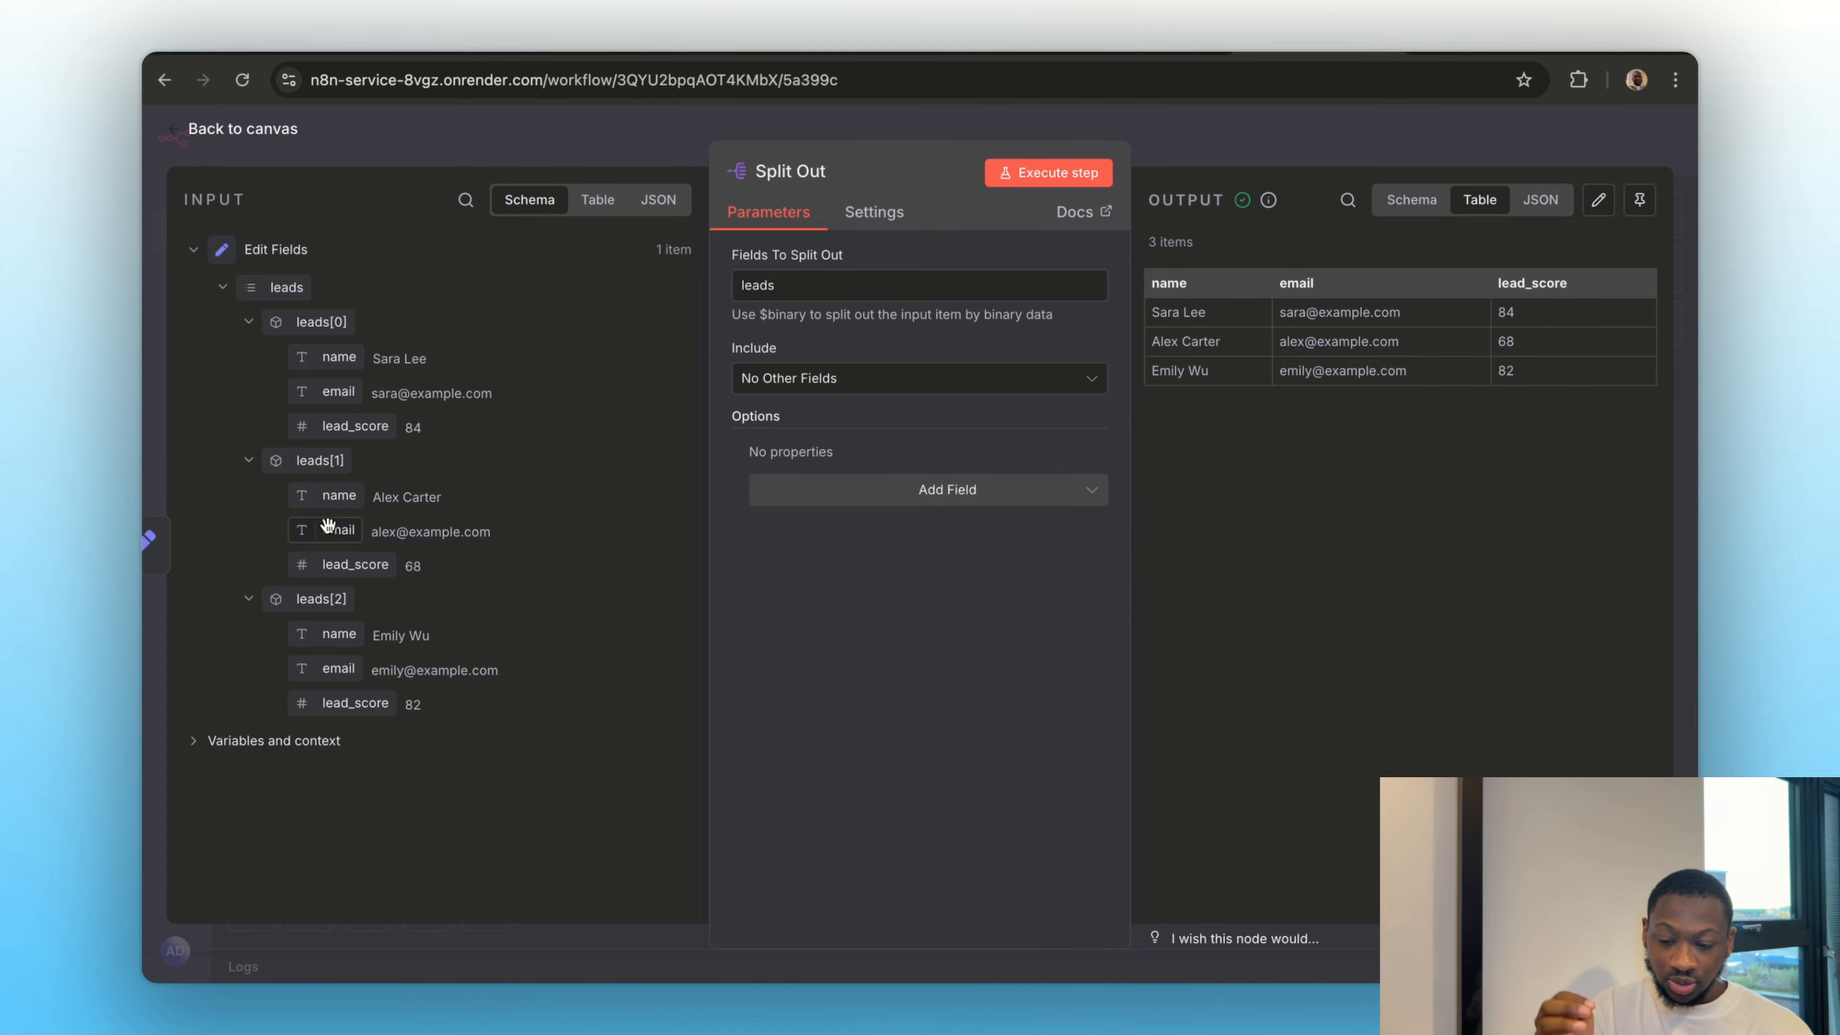
pyautogui.click(1264, 133)
# Connect the Split Out node's output to the Code in JavaScript node and execute the Code node
pyautogui.moveTo(1102, 567); pyautogui.dragTo(1159, 573)
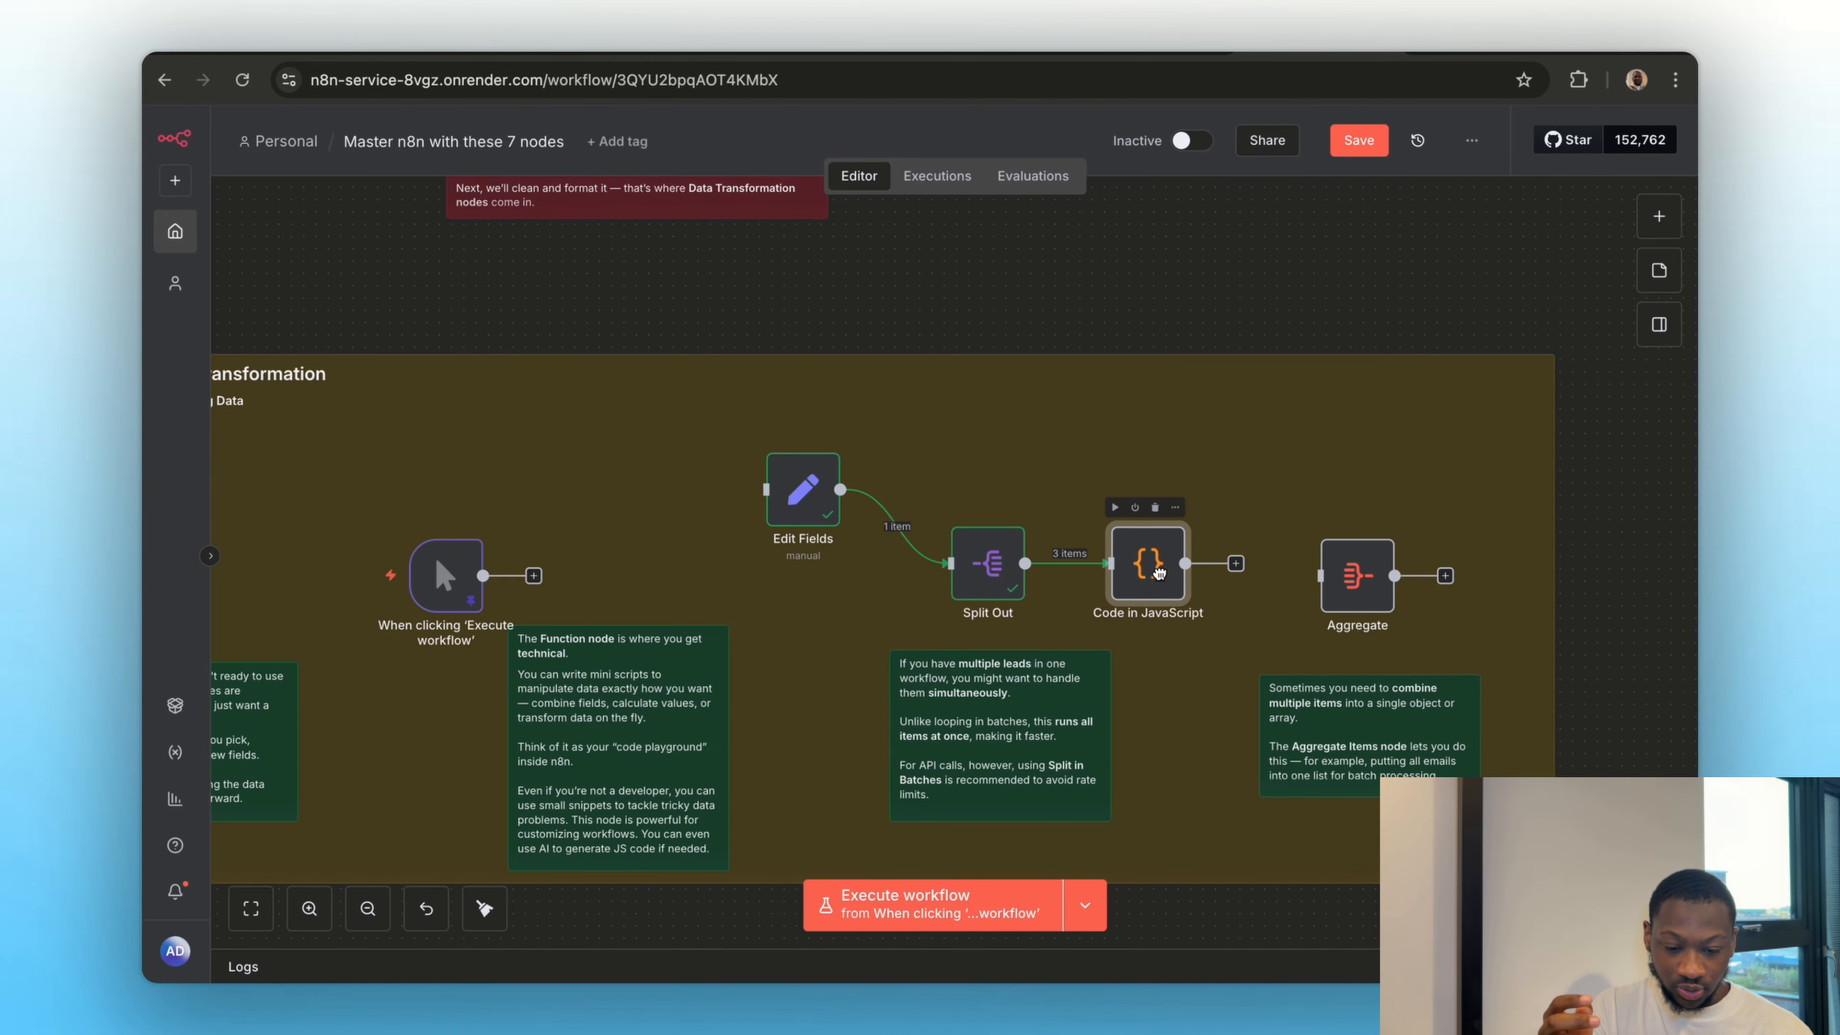
pyautogui.click(1113, 510)
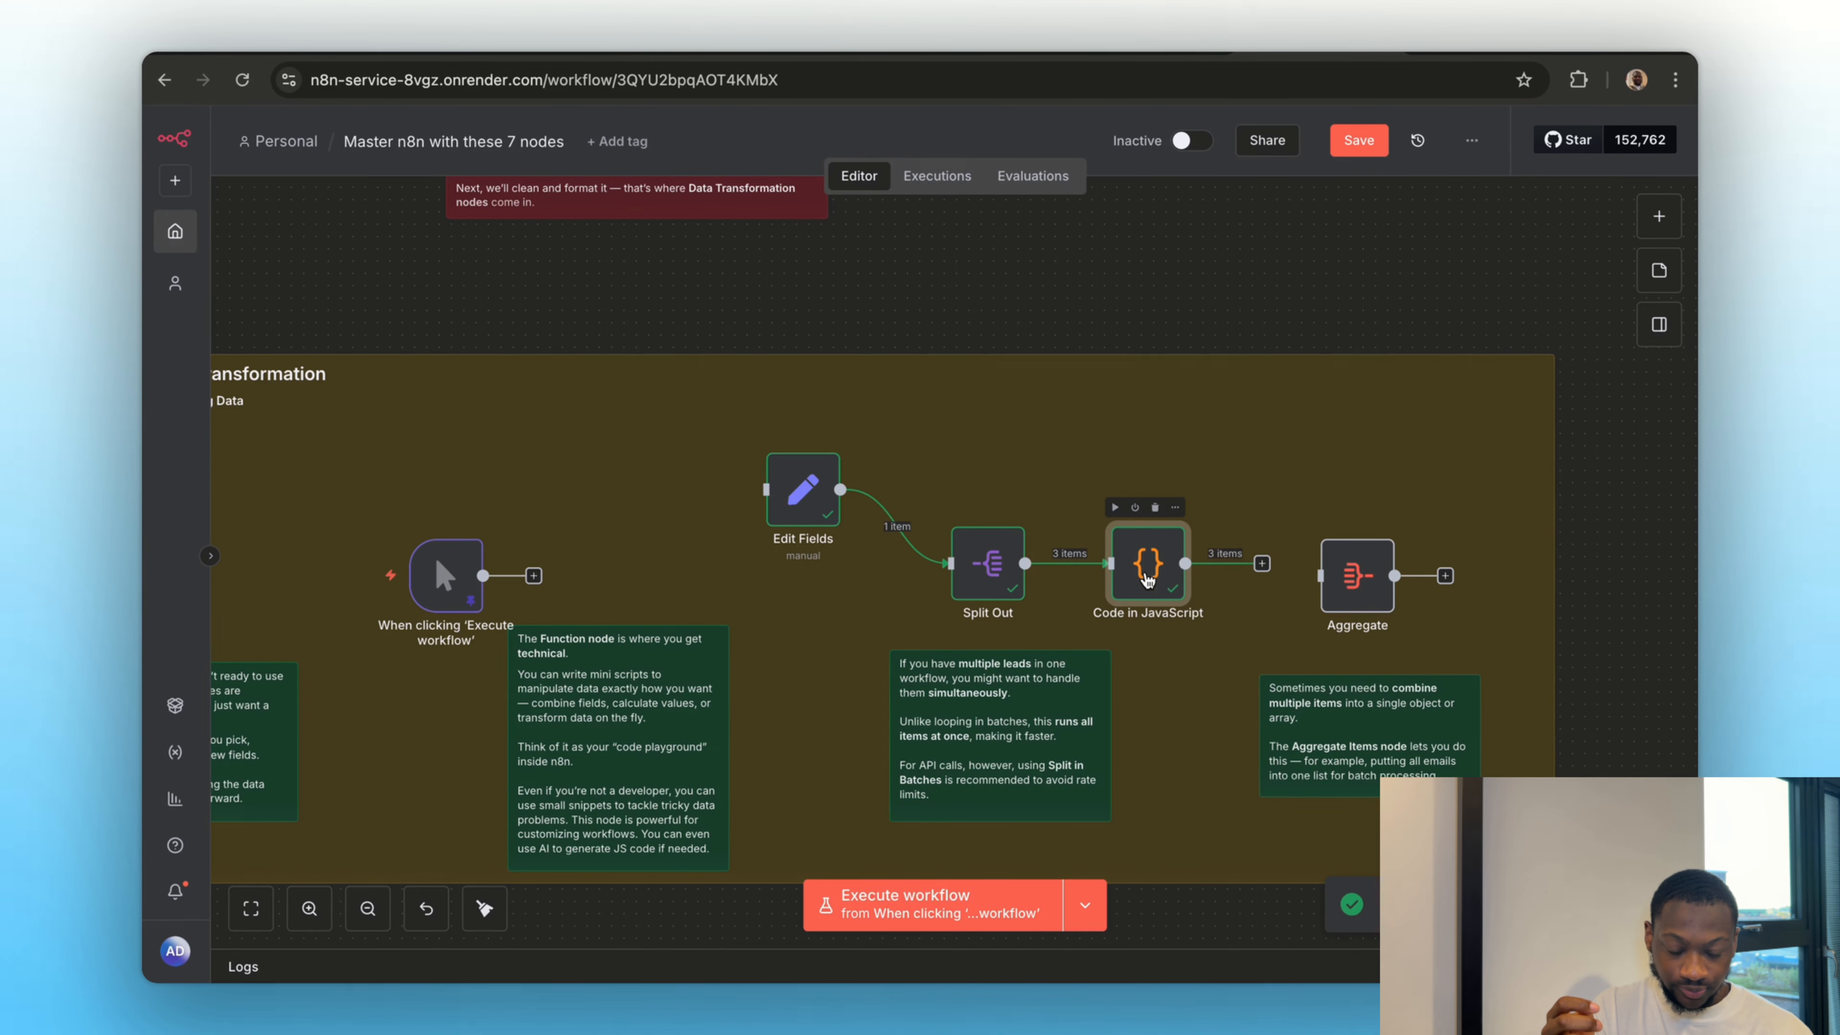
# Open the Code in JavaScript node, compare its output in schema and table views, and return to the canvas
pyautogui.doubleClick(1144, 555)
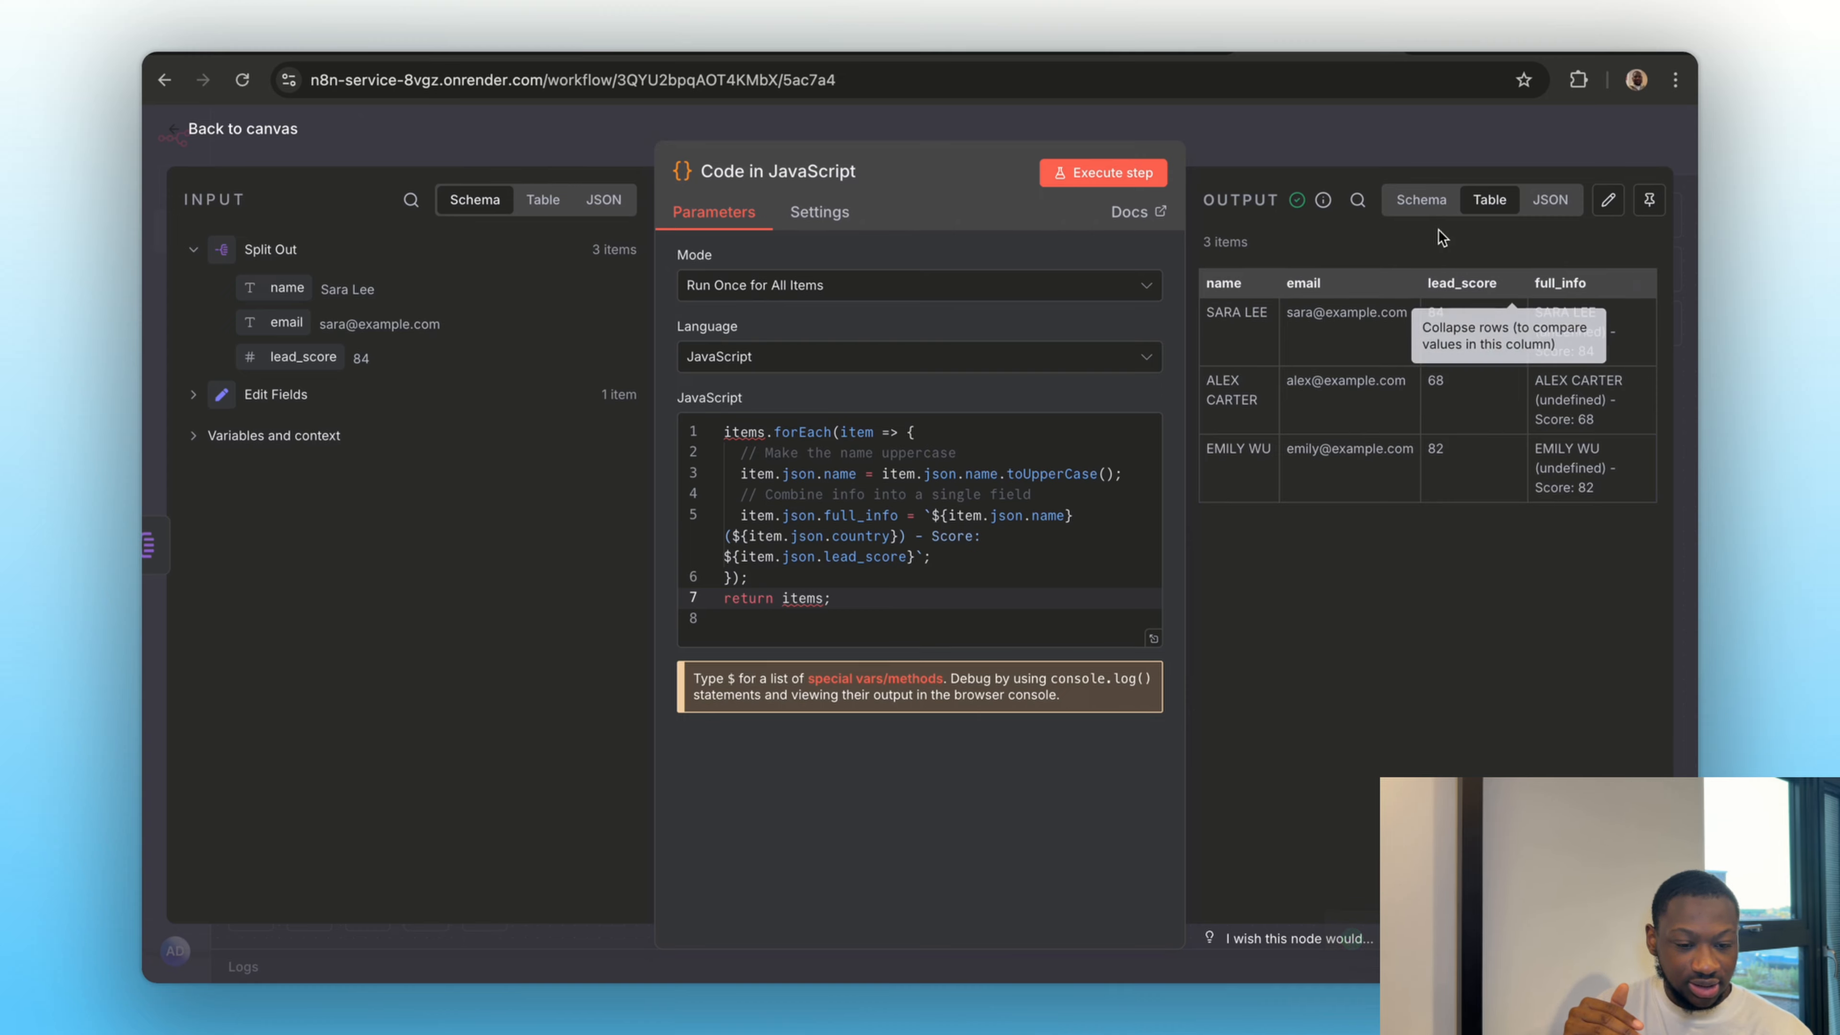
pyautogui.click(1424, 216)
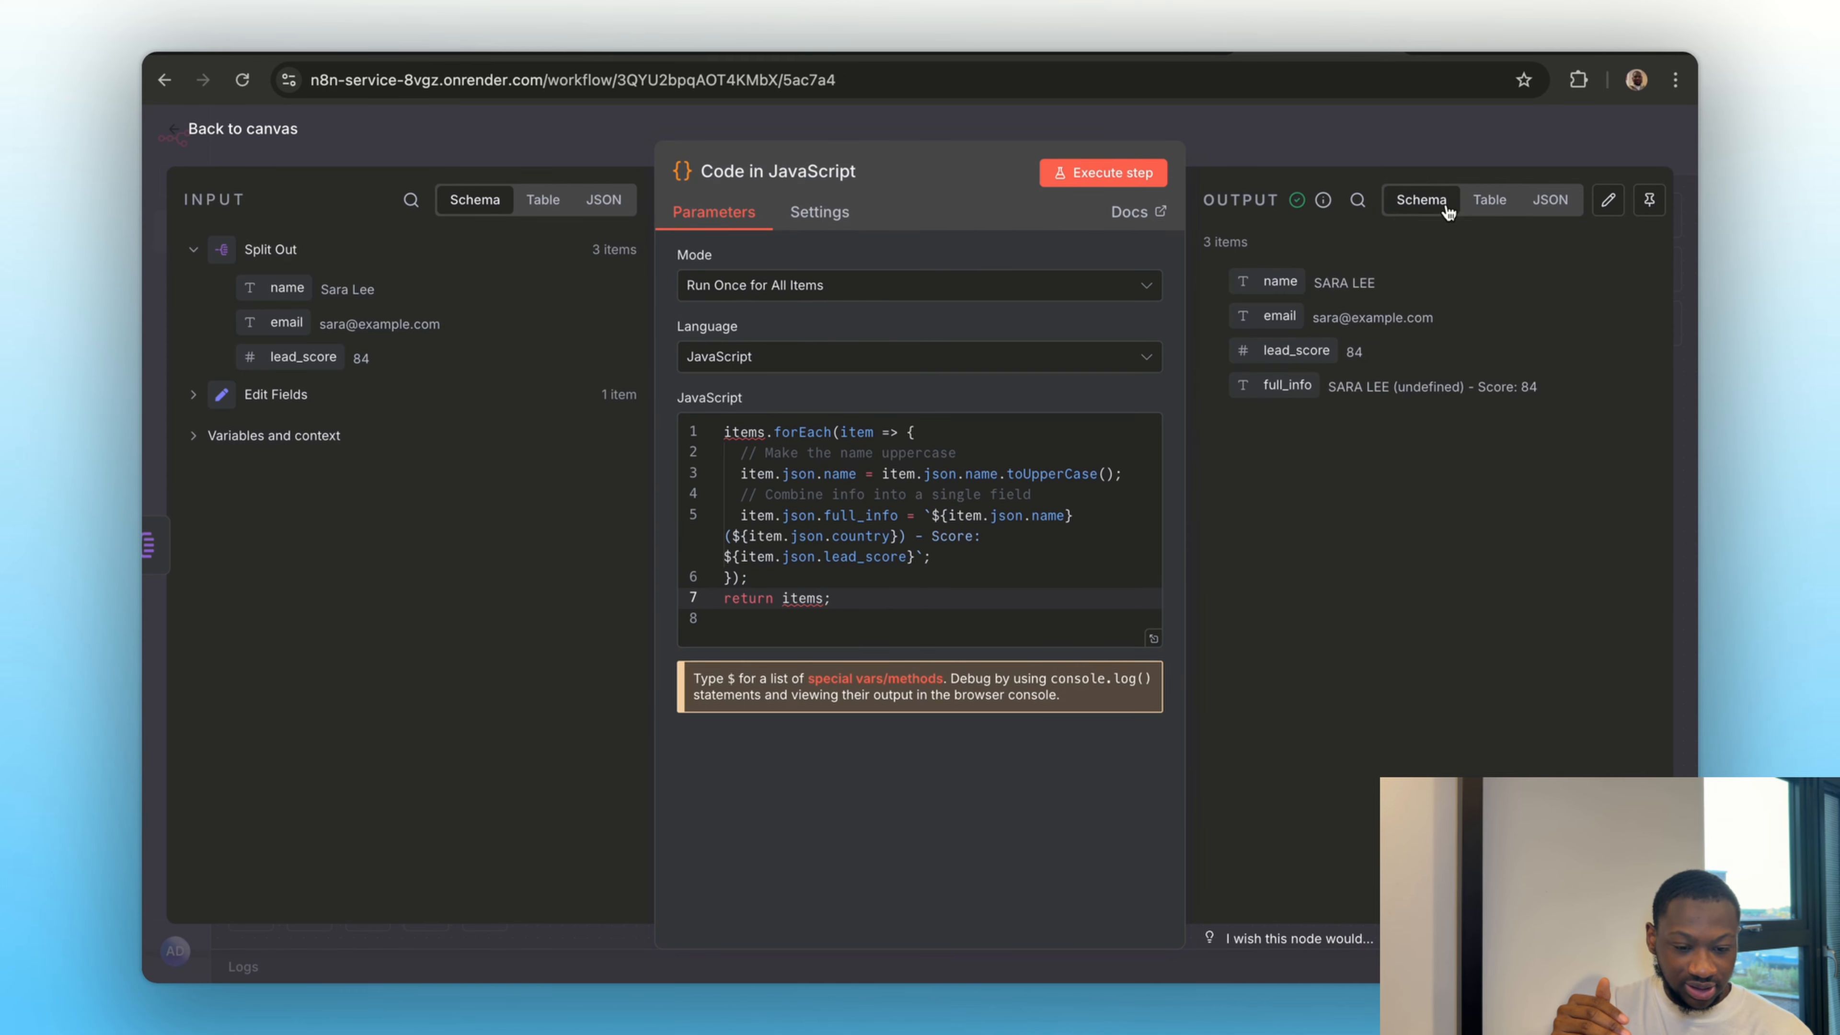
pyautogui.click(1485, 210)
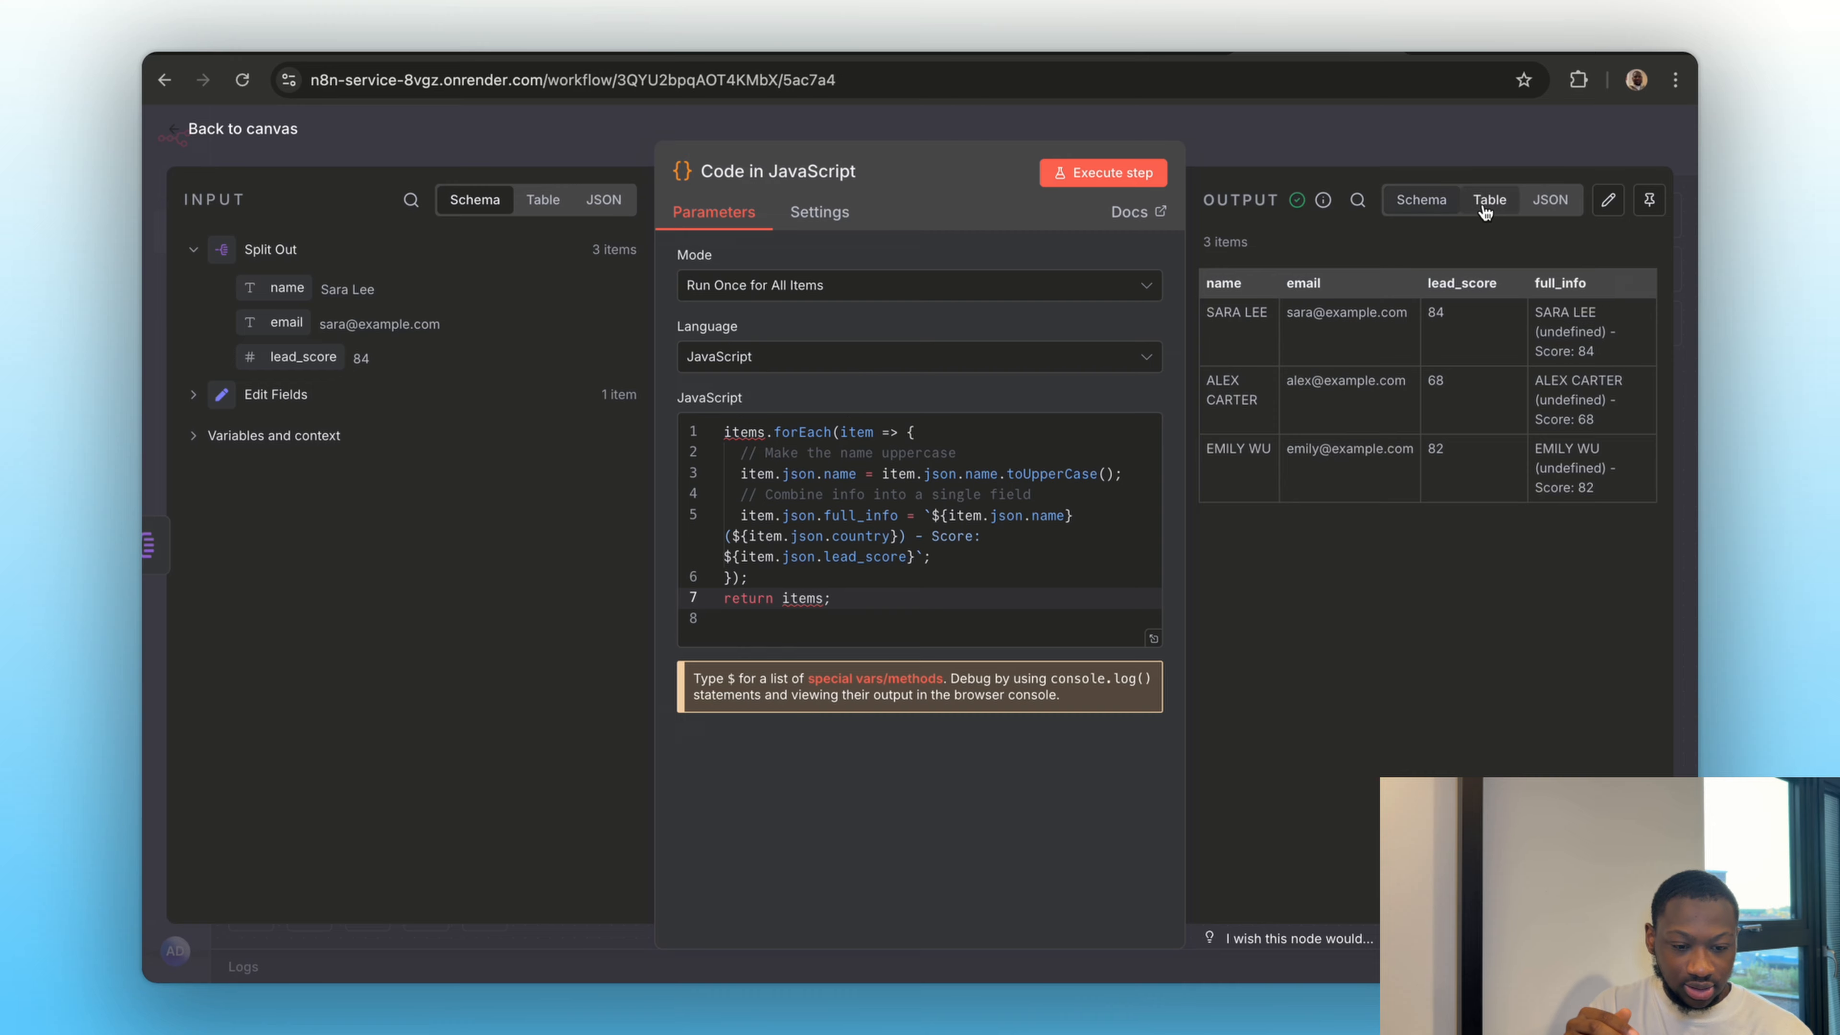
pyautogui.click(1355, 155)
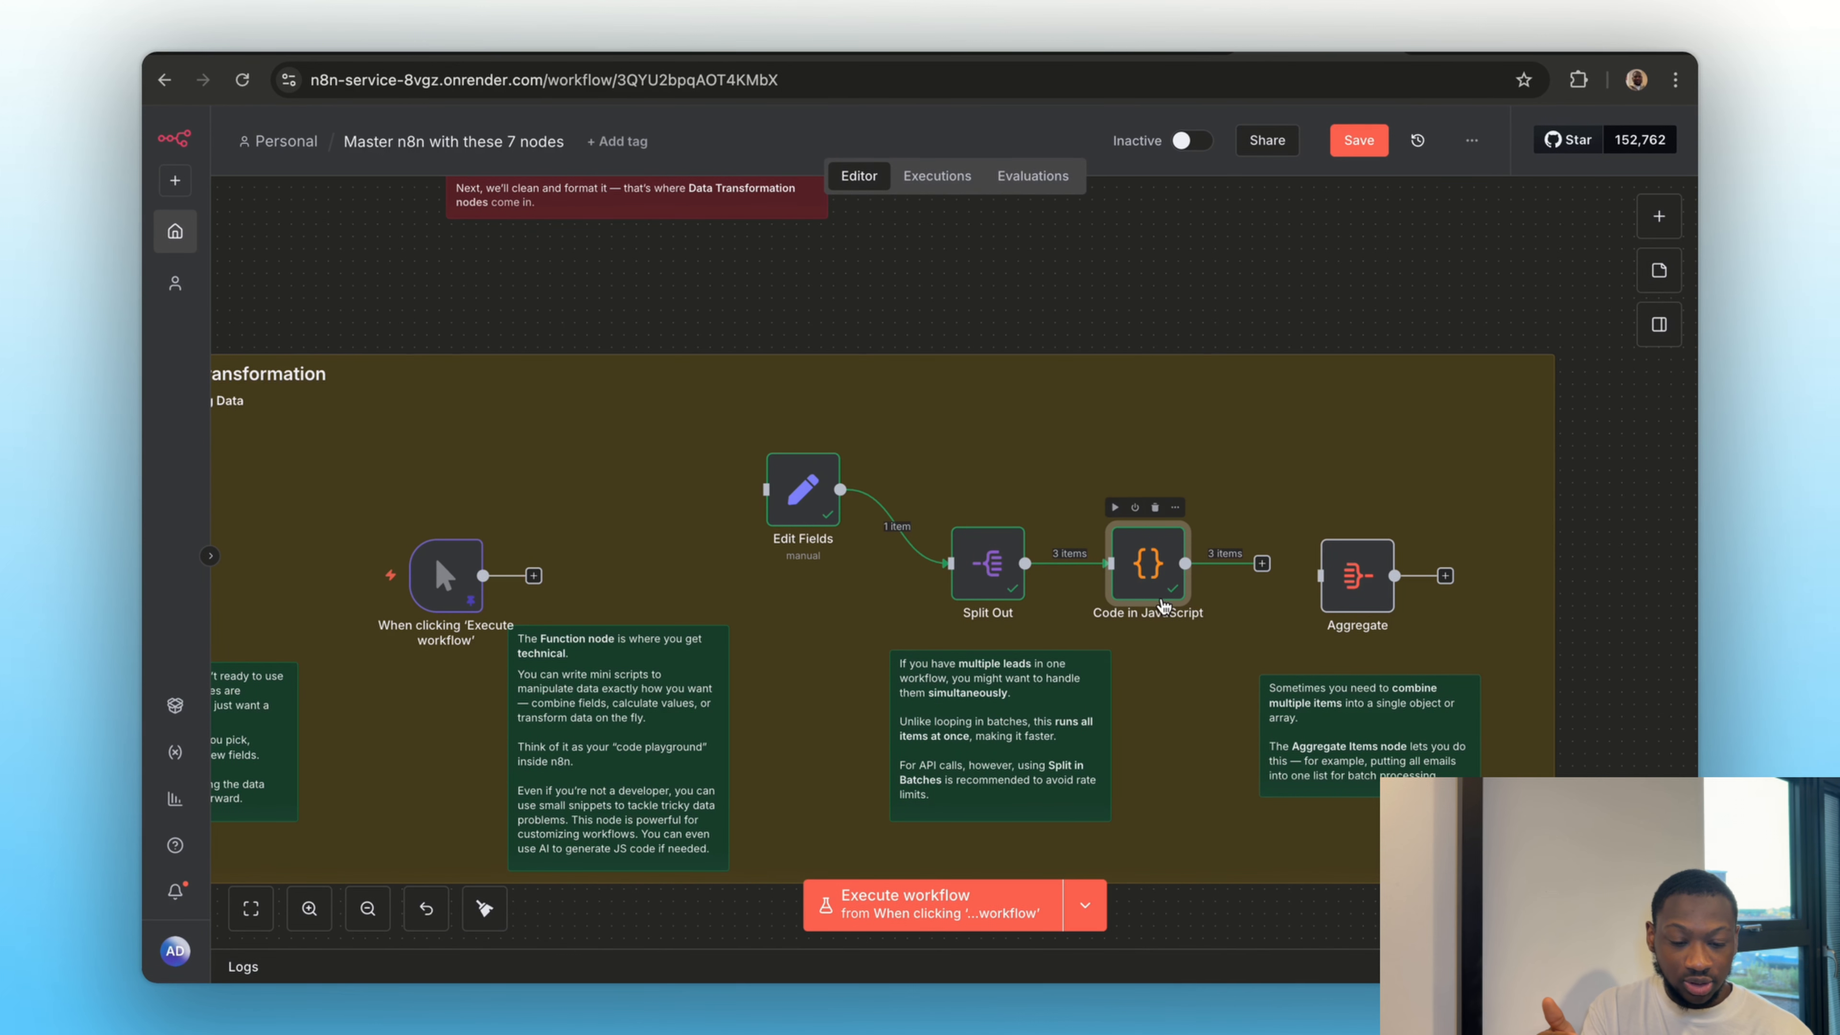
# Connect the Code in JavaScript node's output to the Aggregate node and briefly recheck the Code node
pyautogui.hscroll(1, 1152, 684)
pyautogui.hscroll(5, 1152, 685)
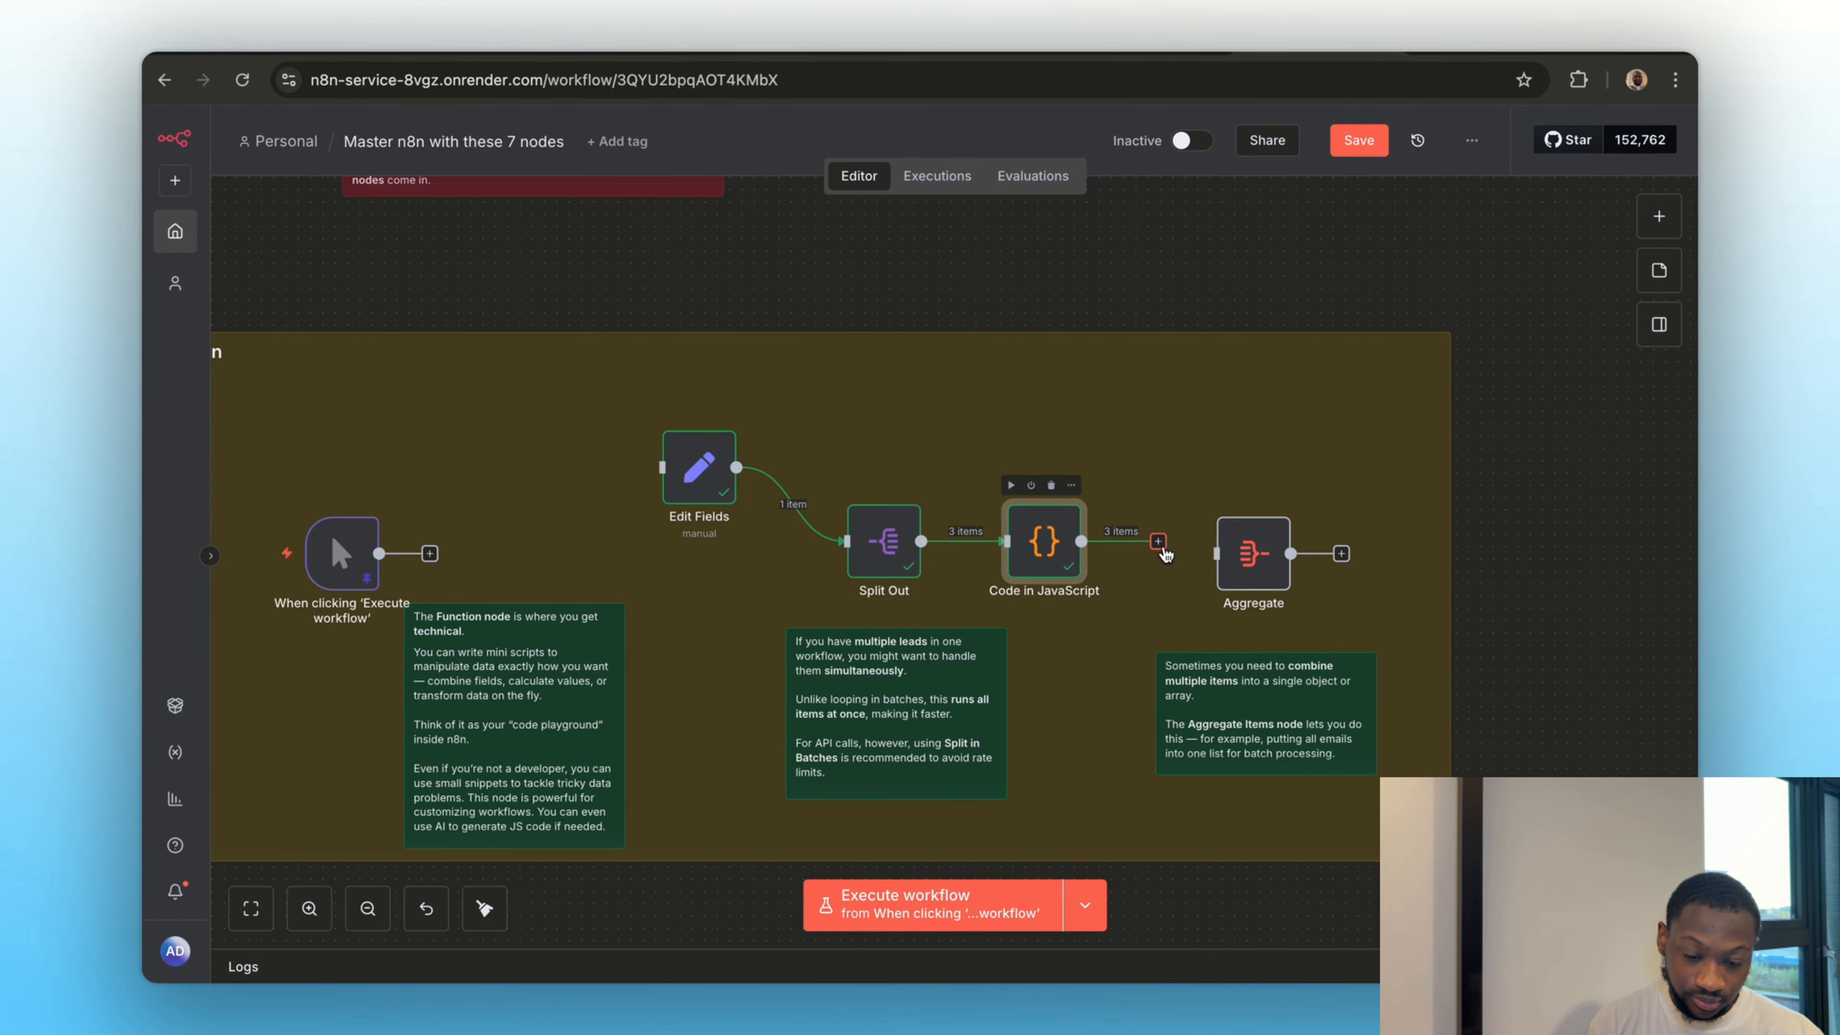
pyautogui.moveTo(1161, 545); pyautogui.dragTo(1218, 554)
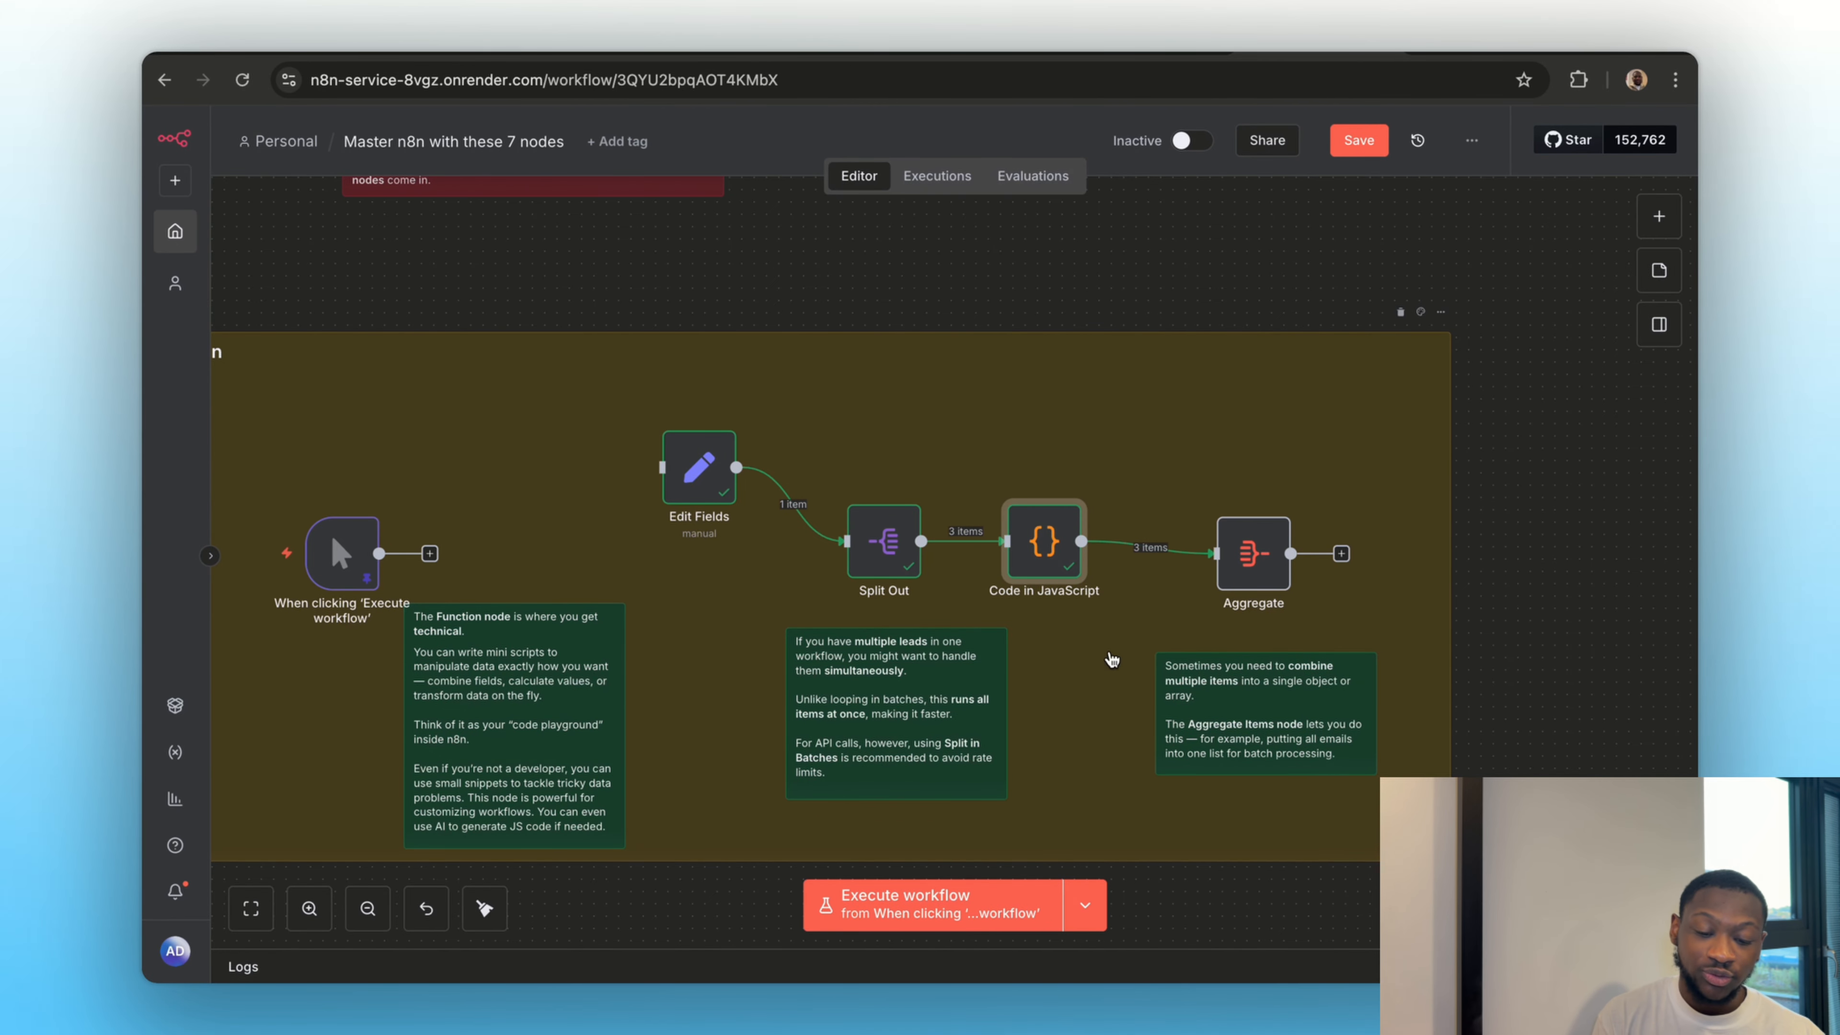
pyautogui.doubleClick(1061, 571)
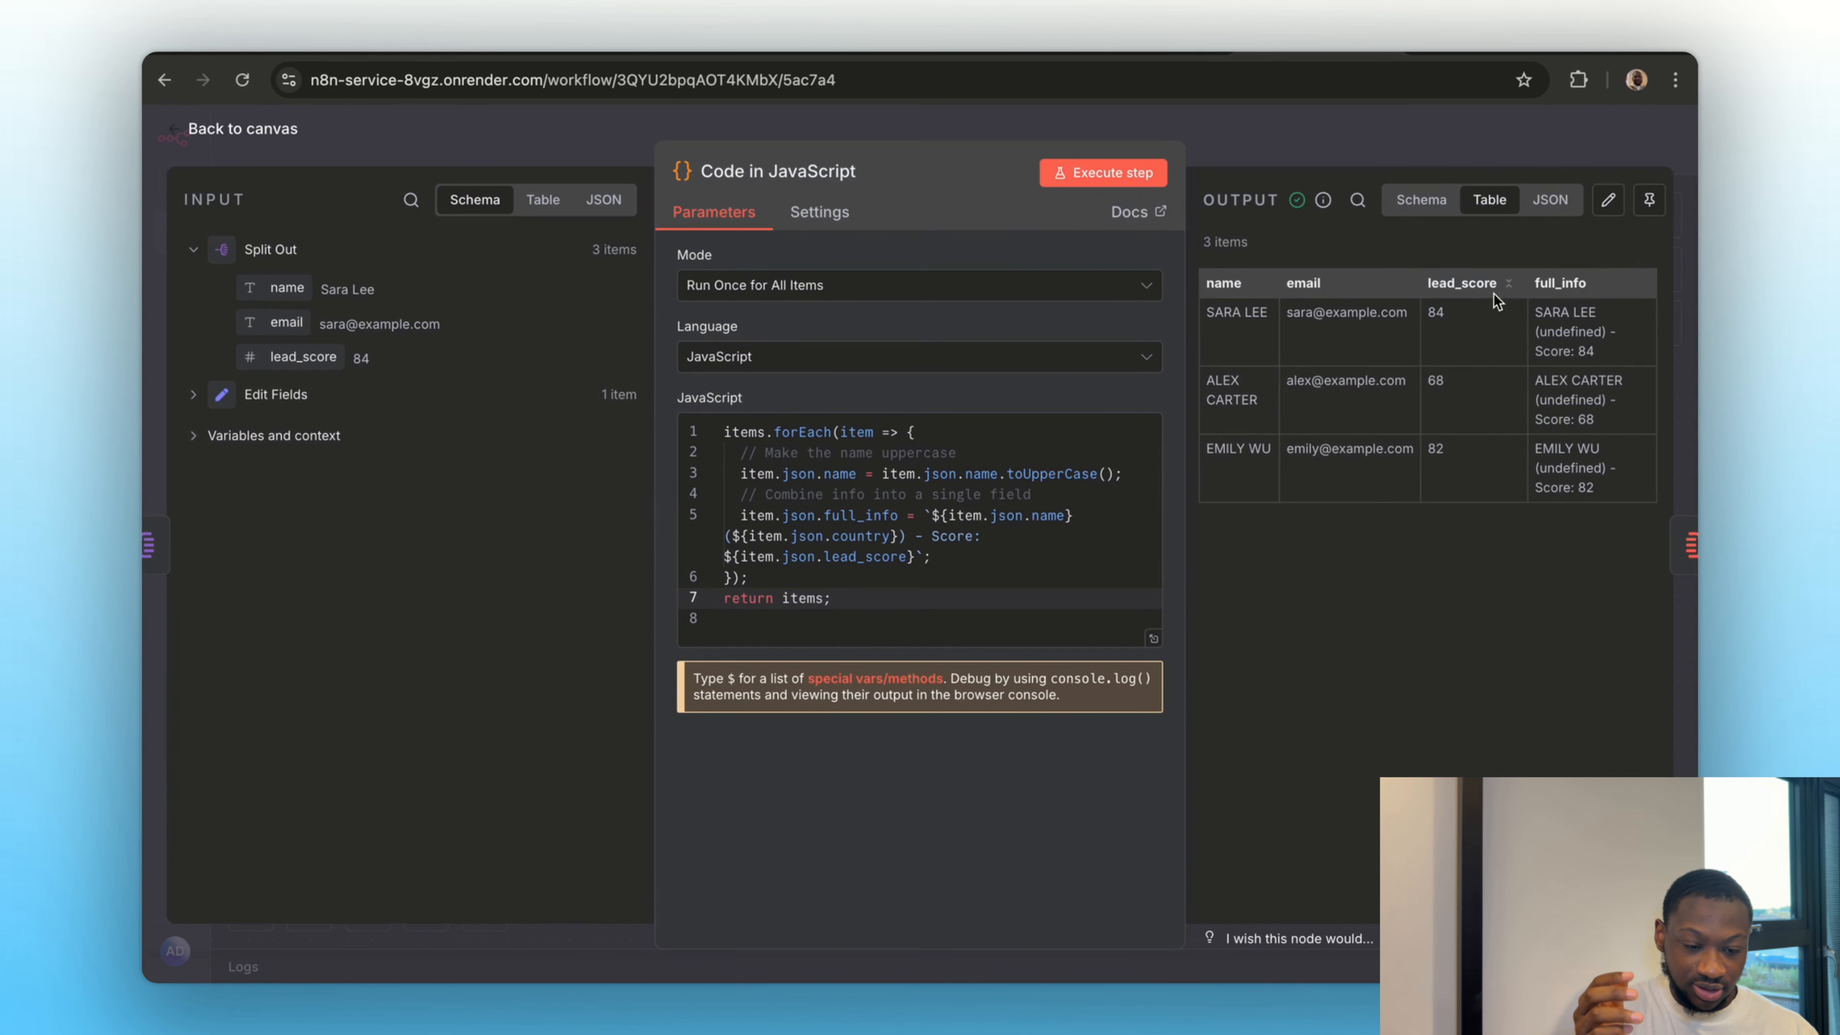
pyautogui.click(1307, 149)
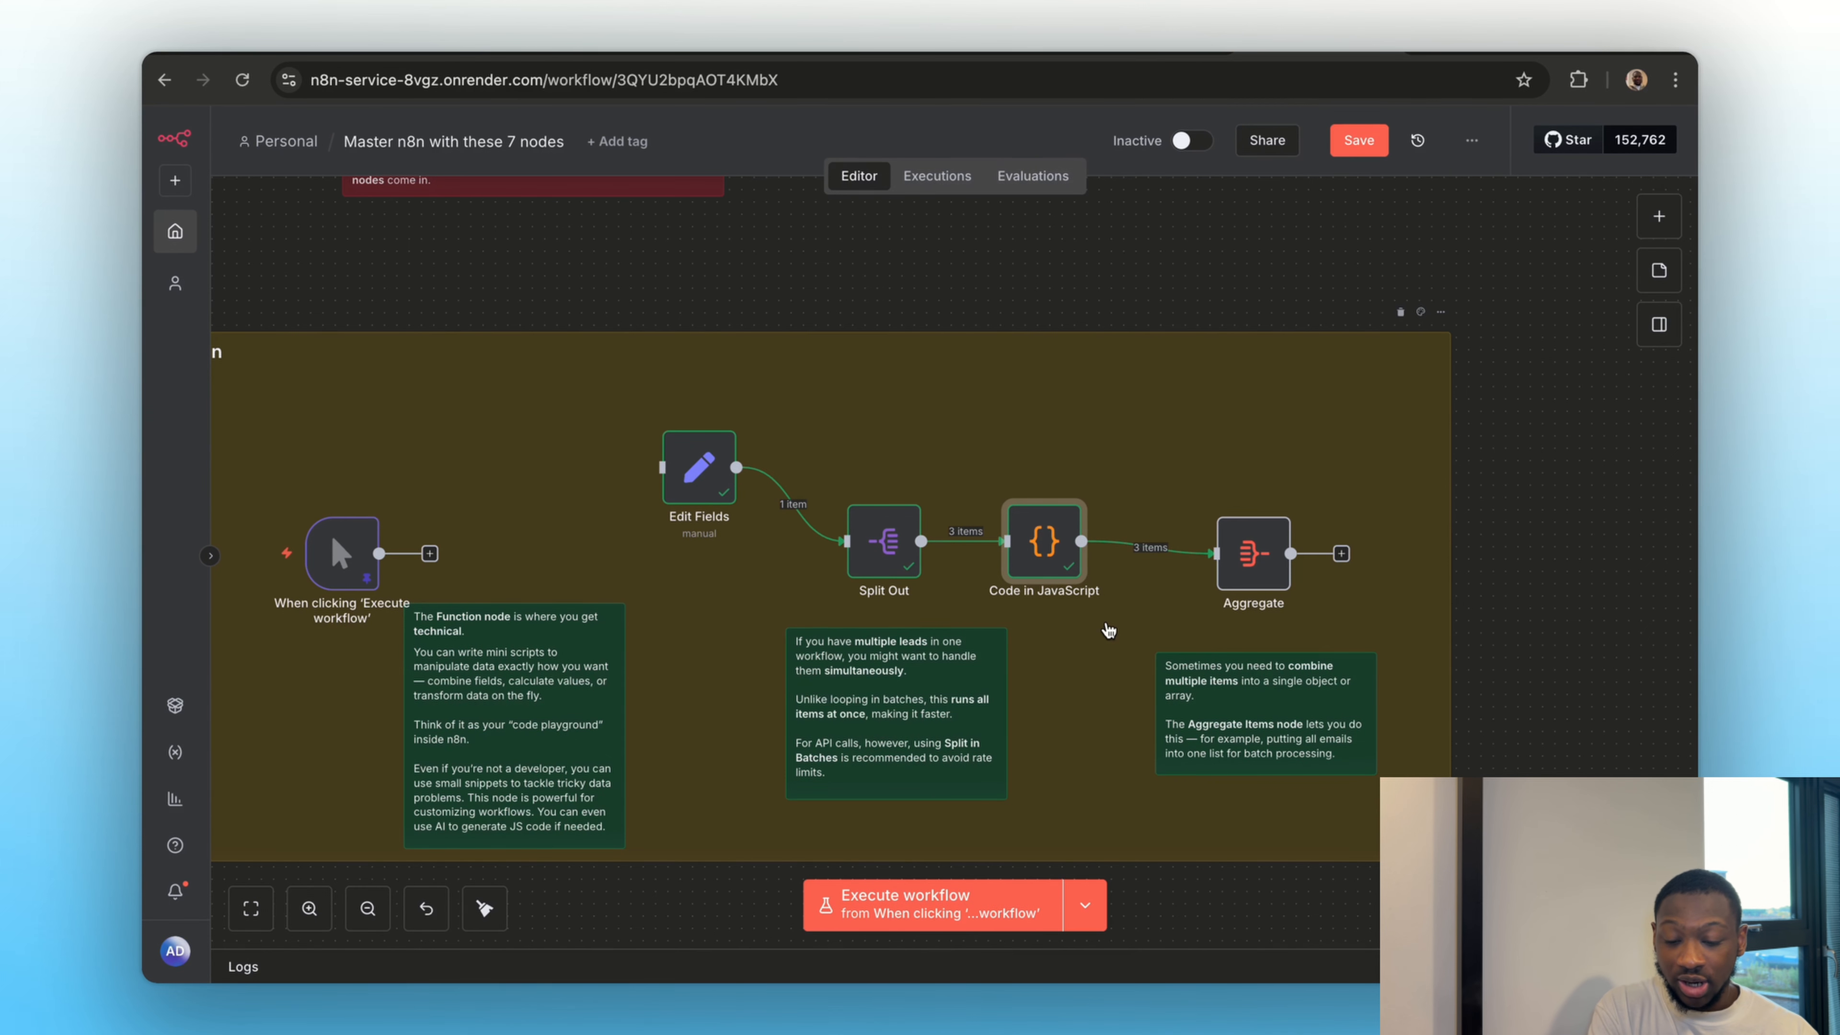
# Set the Aggregate node to All Item Data (Into a Single List) with output field leads, and execute it
pyautogui.doubleClick(1247, 560)
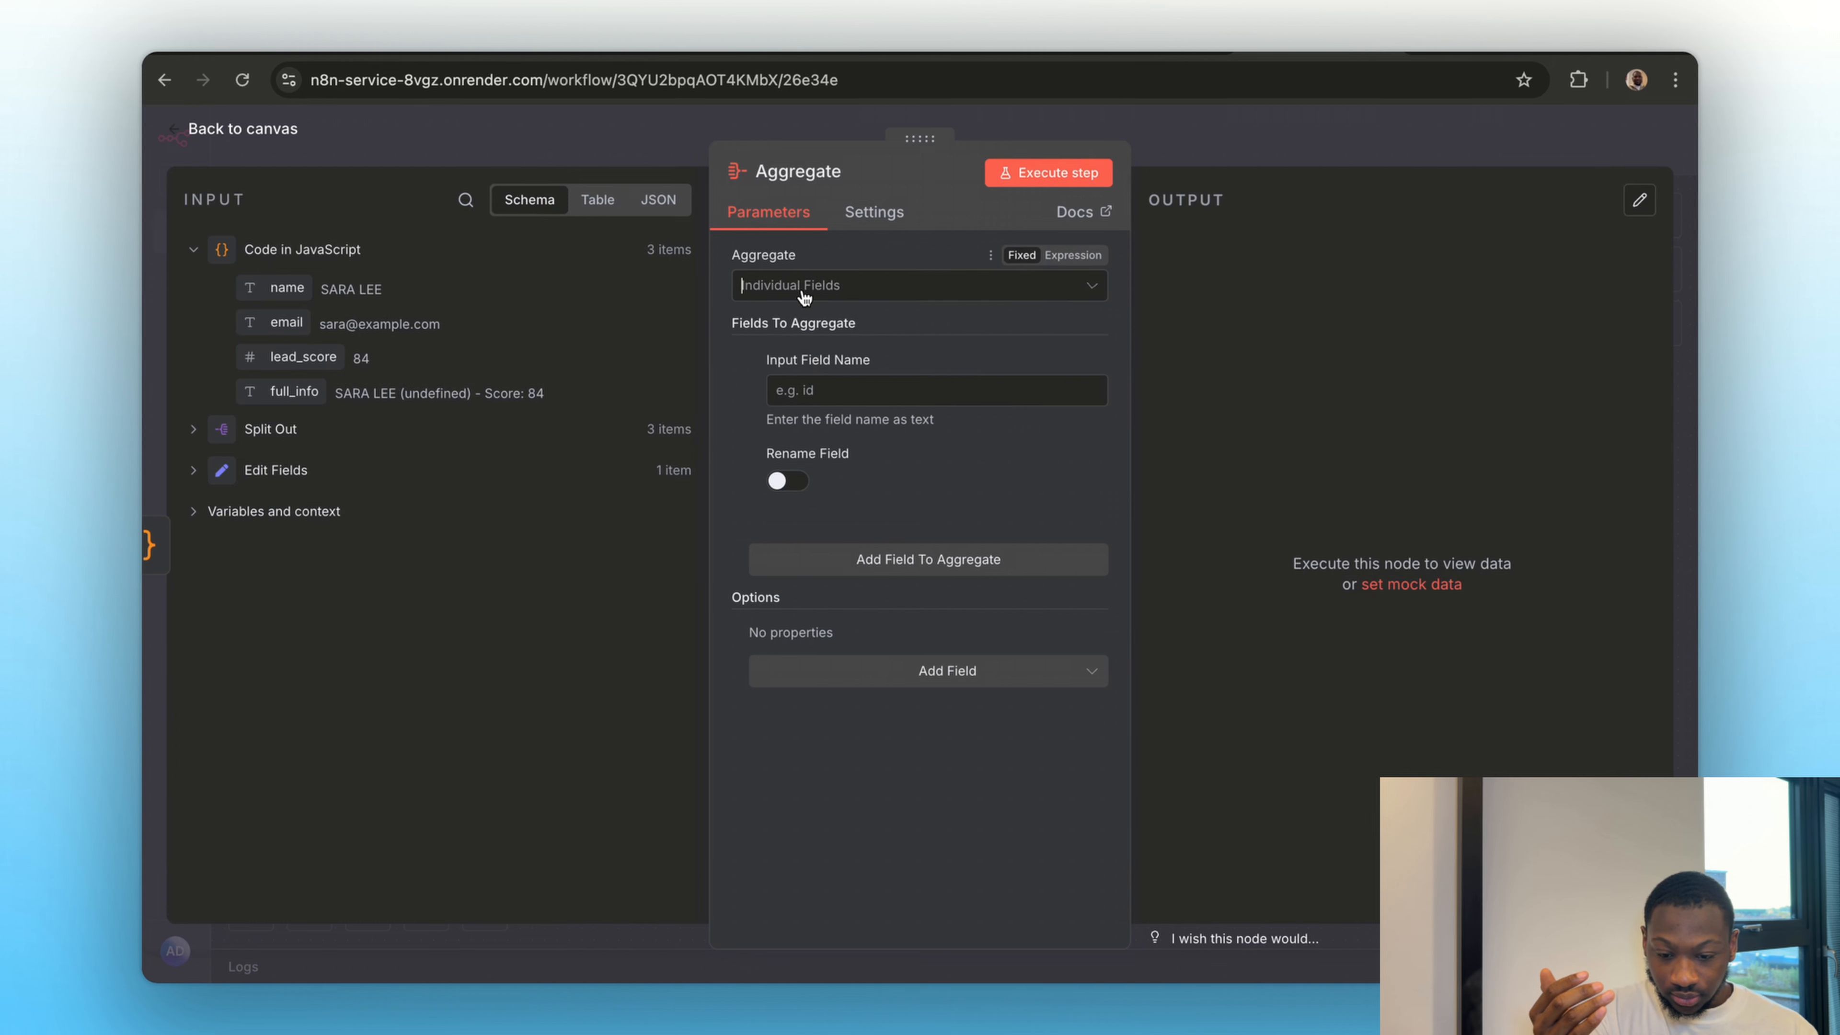
pyautogui.click(789, 286)
pyautogui.click(808, 375)
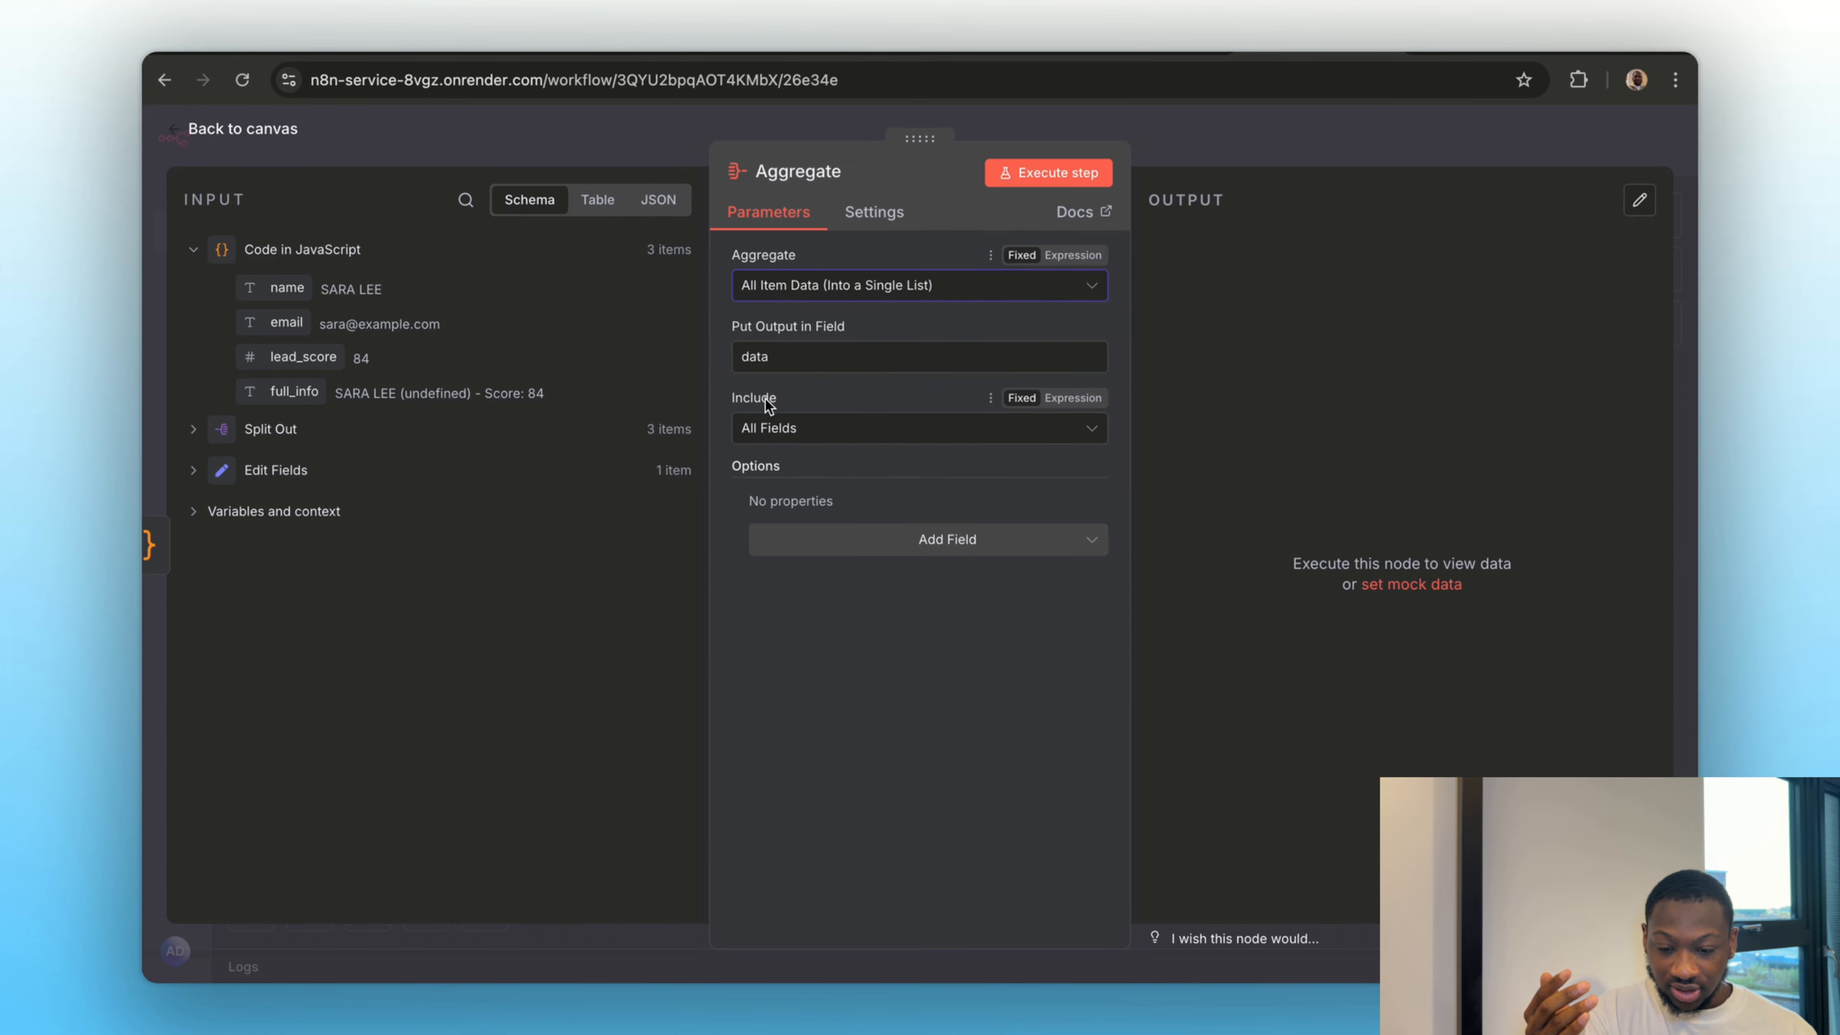
pyautogui.doubleClick(821, 361)
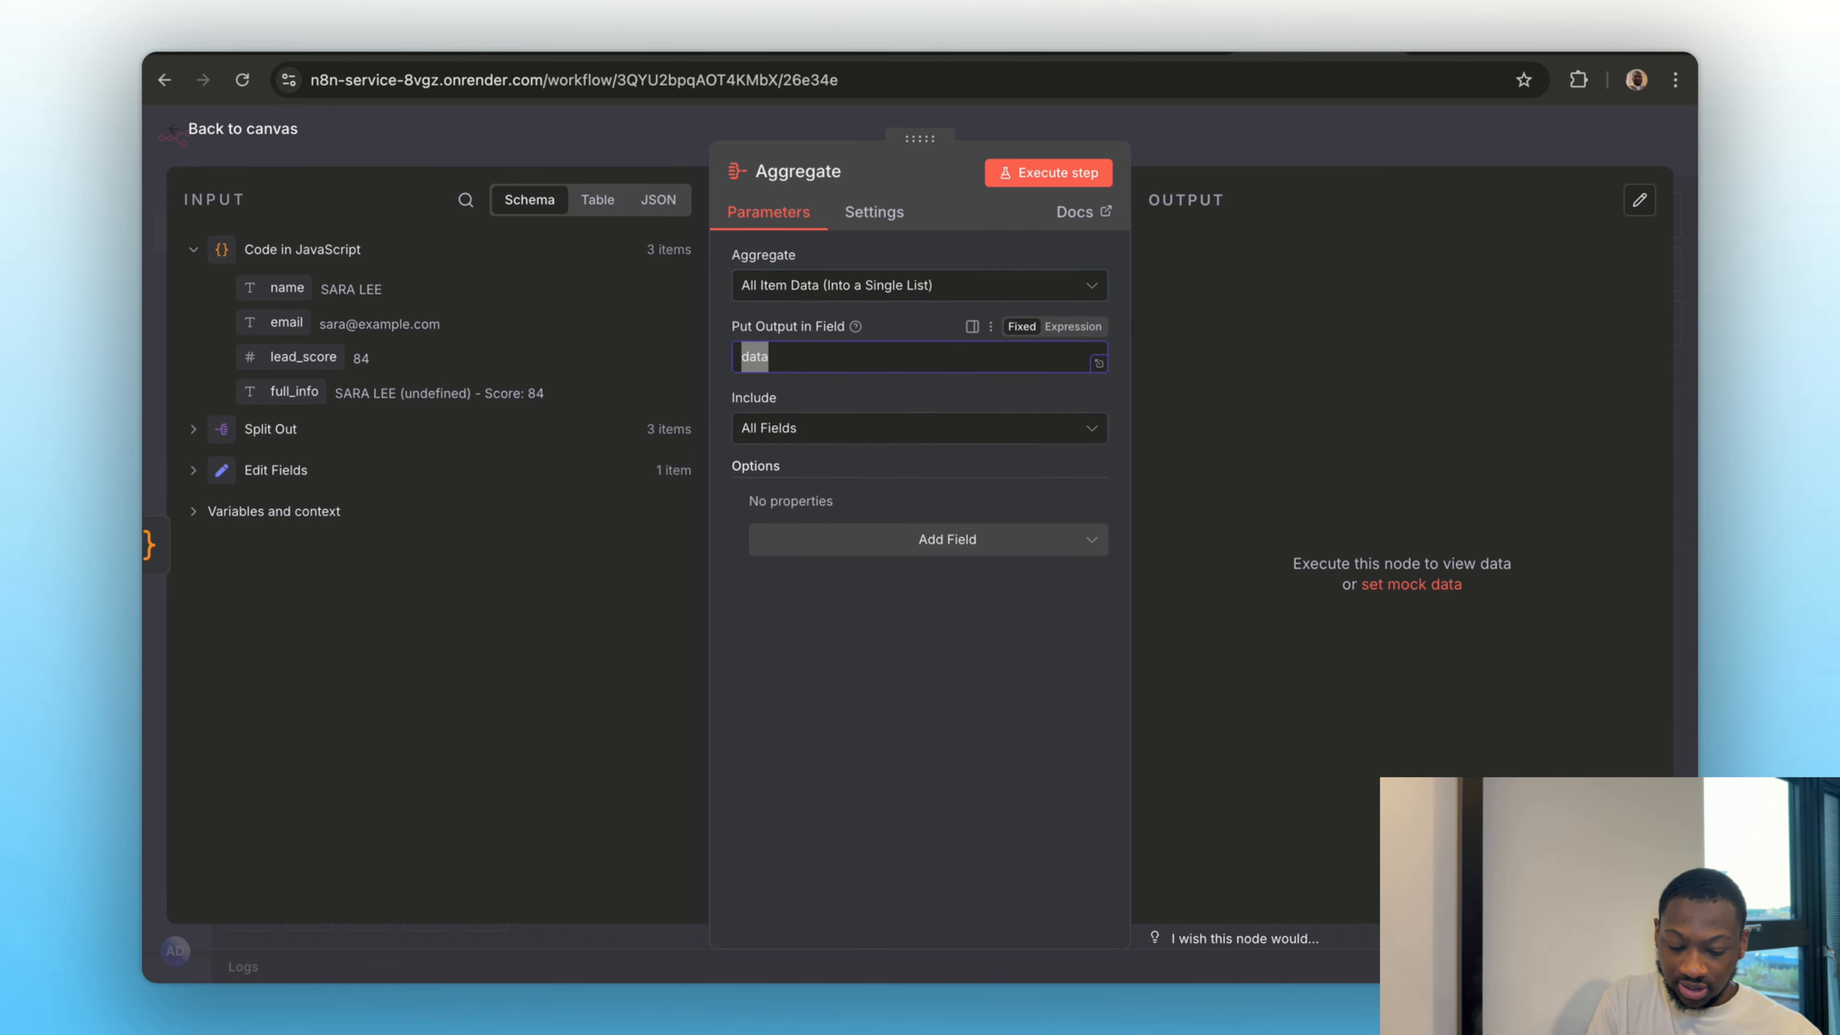
pyautogui.write('leads')
pyautogui.click(907, 632)
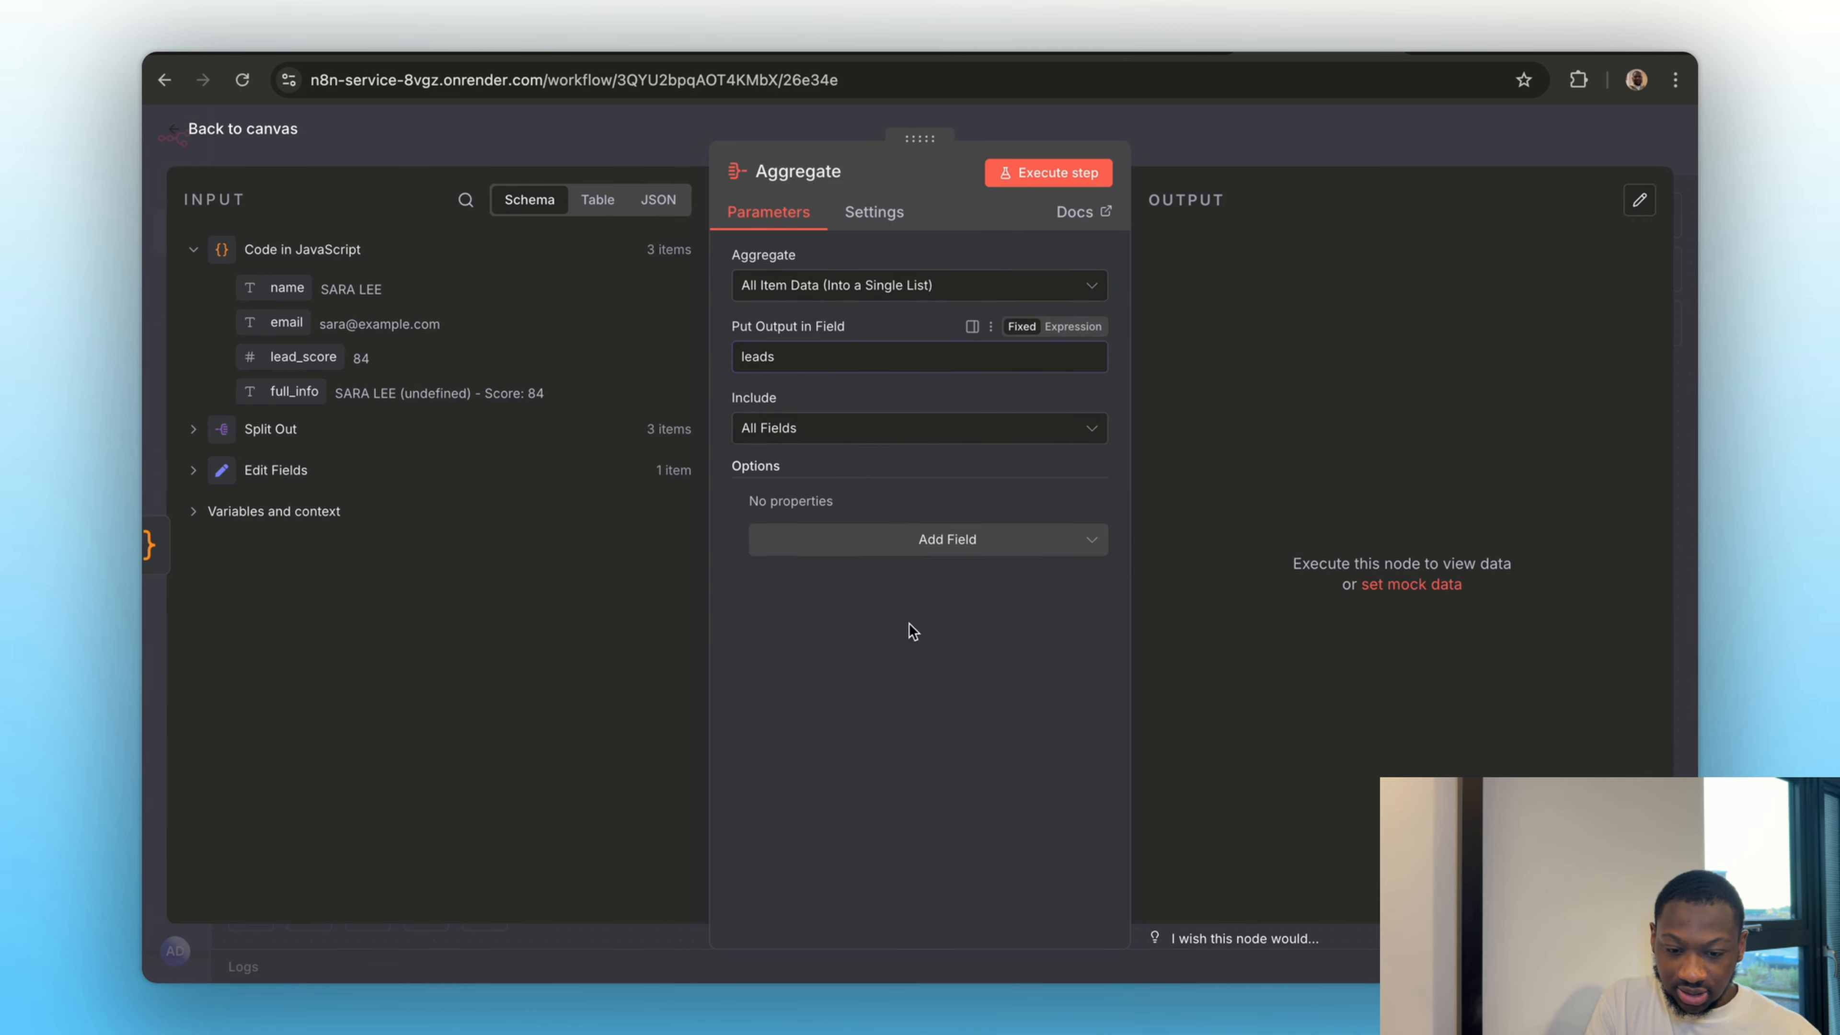
pyautogui.click(1042, 180)
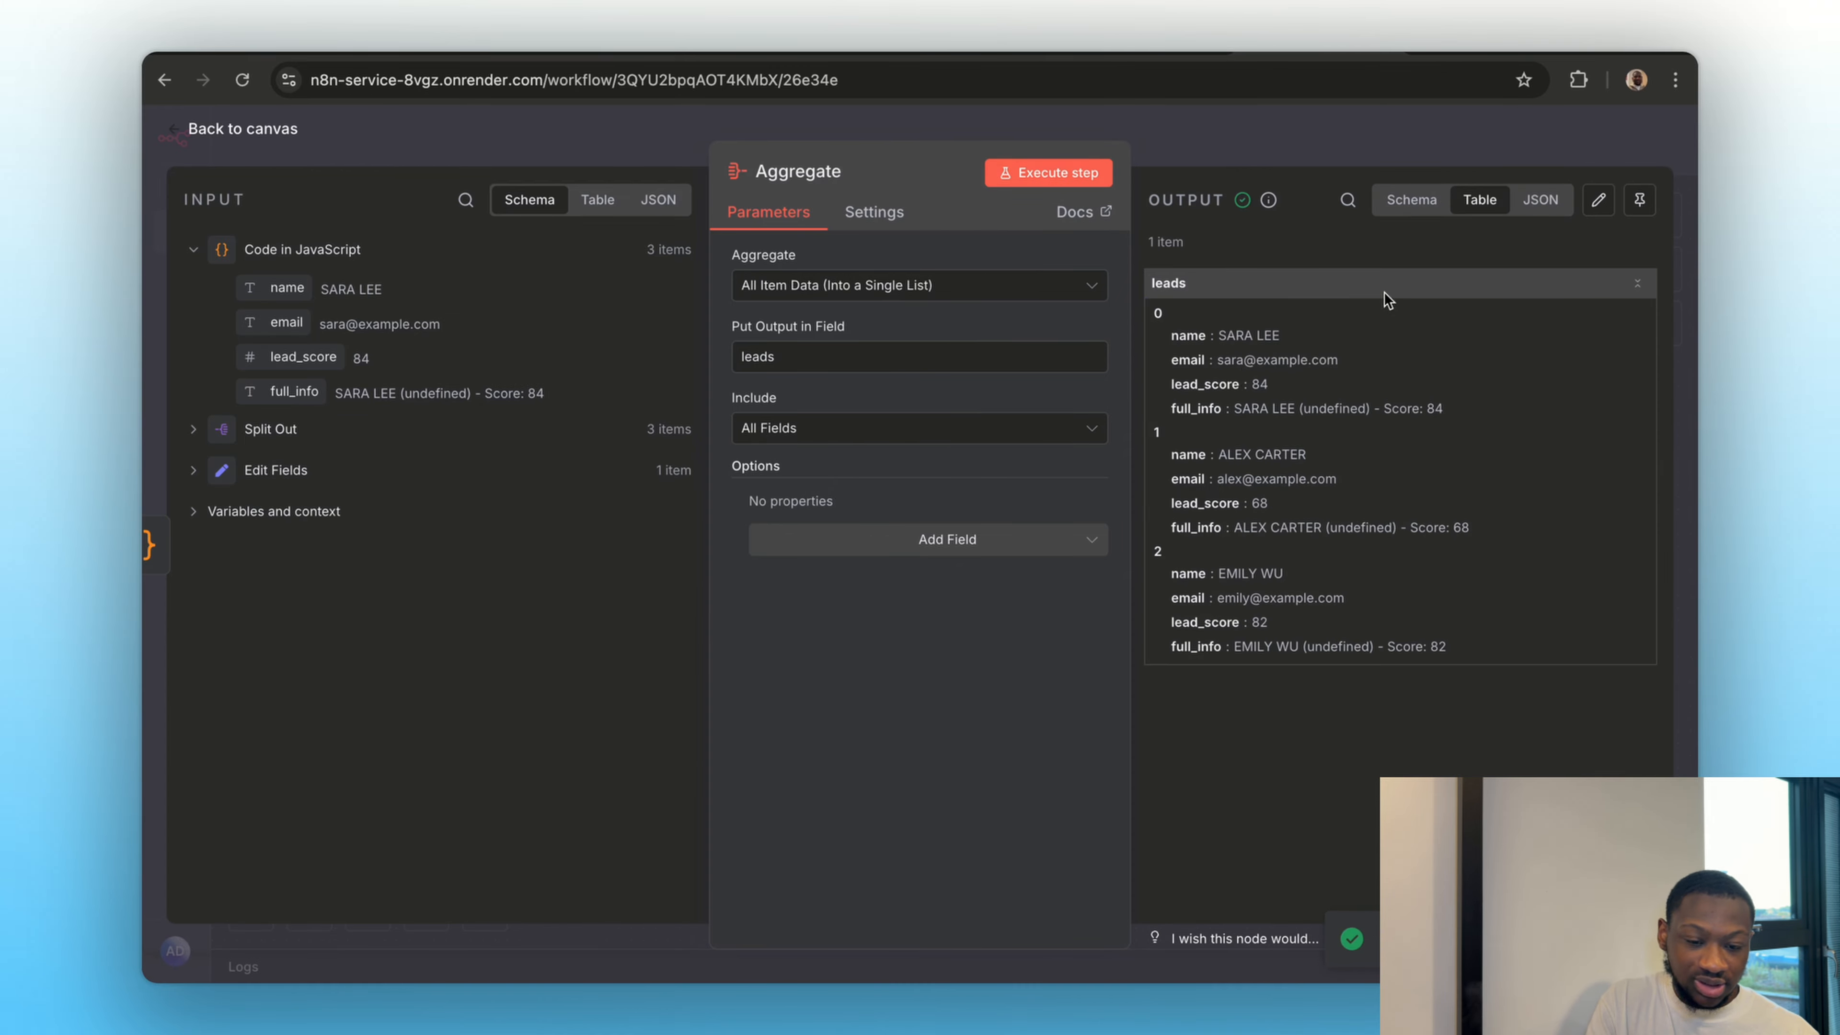
# Examine the aggregated leads output in JSON and schema views, and compare it with the Edit Fields node's data
pyautogui.click(1540, 199)
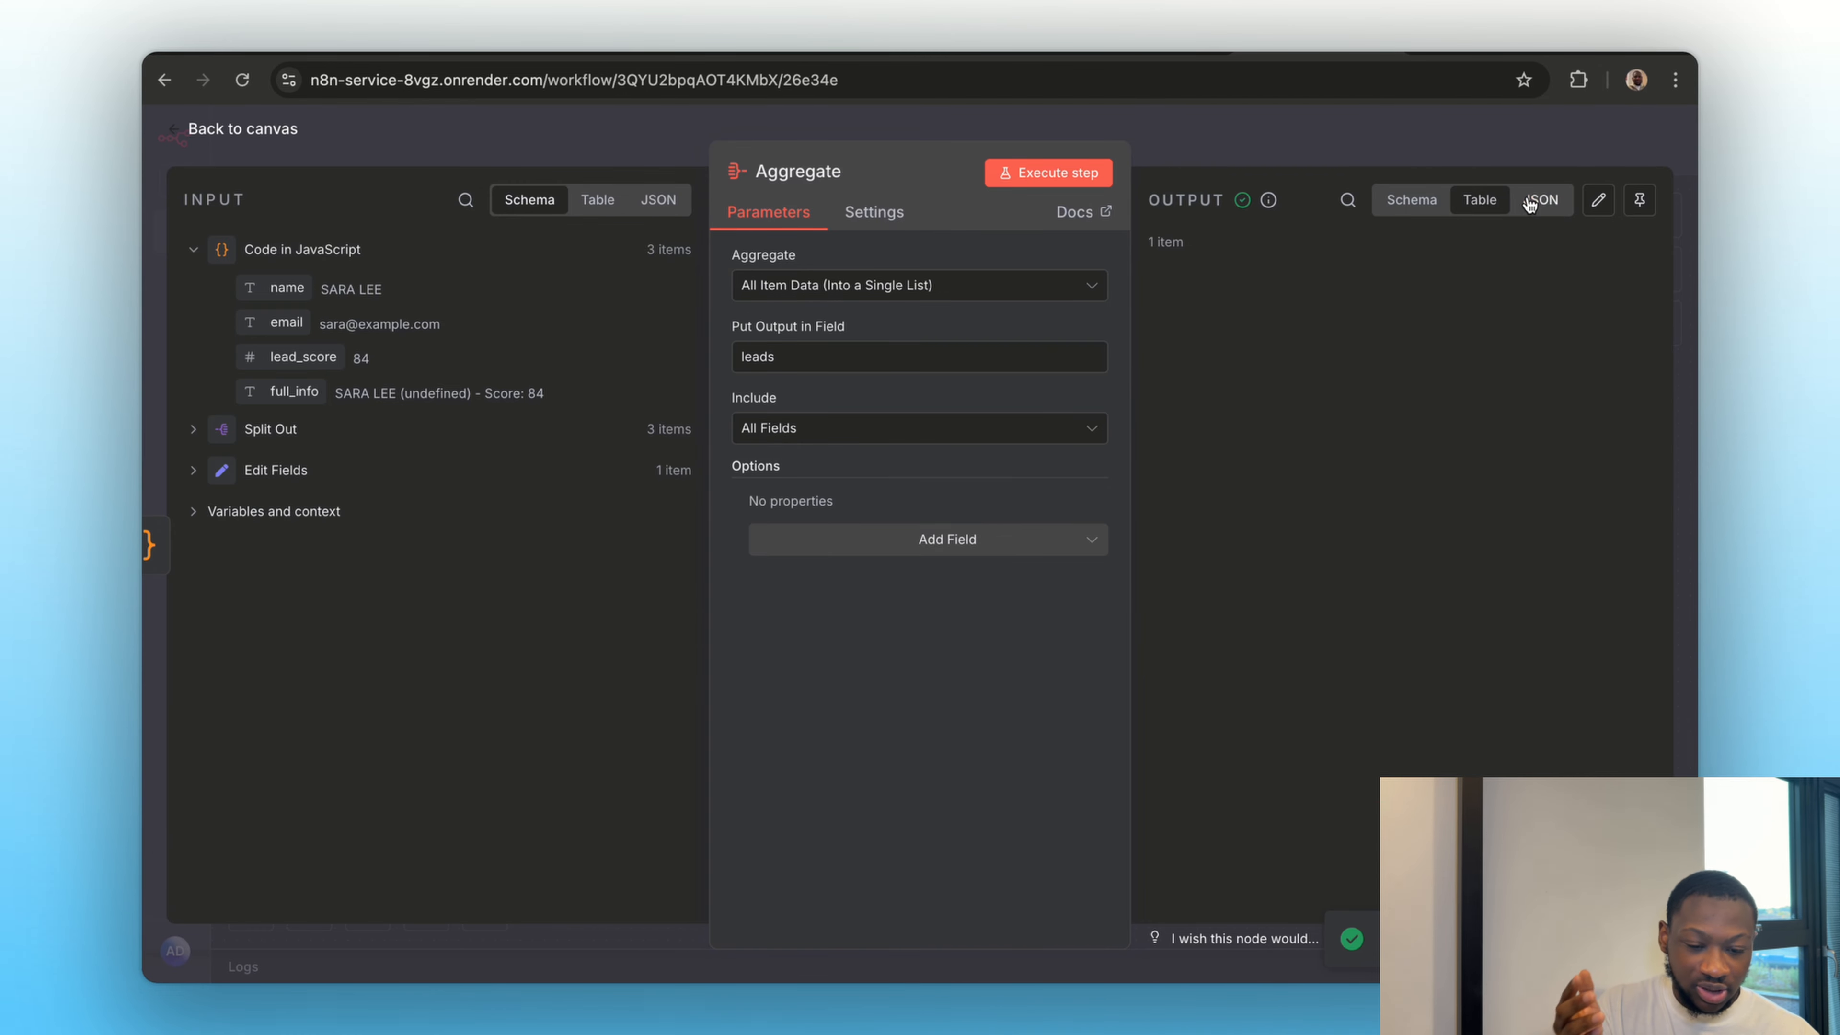
pyautogui.click(1412, 199)
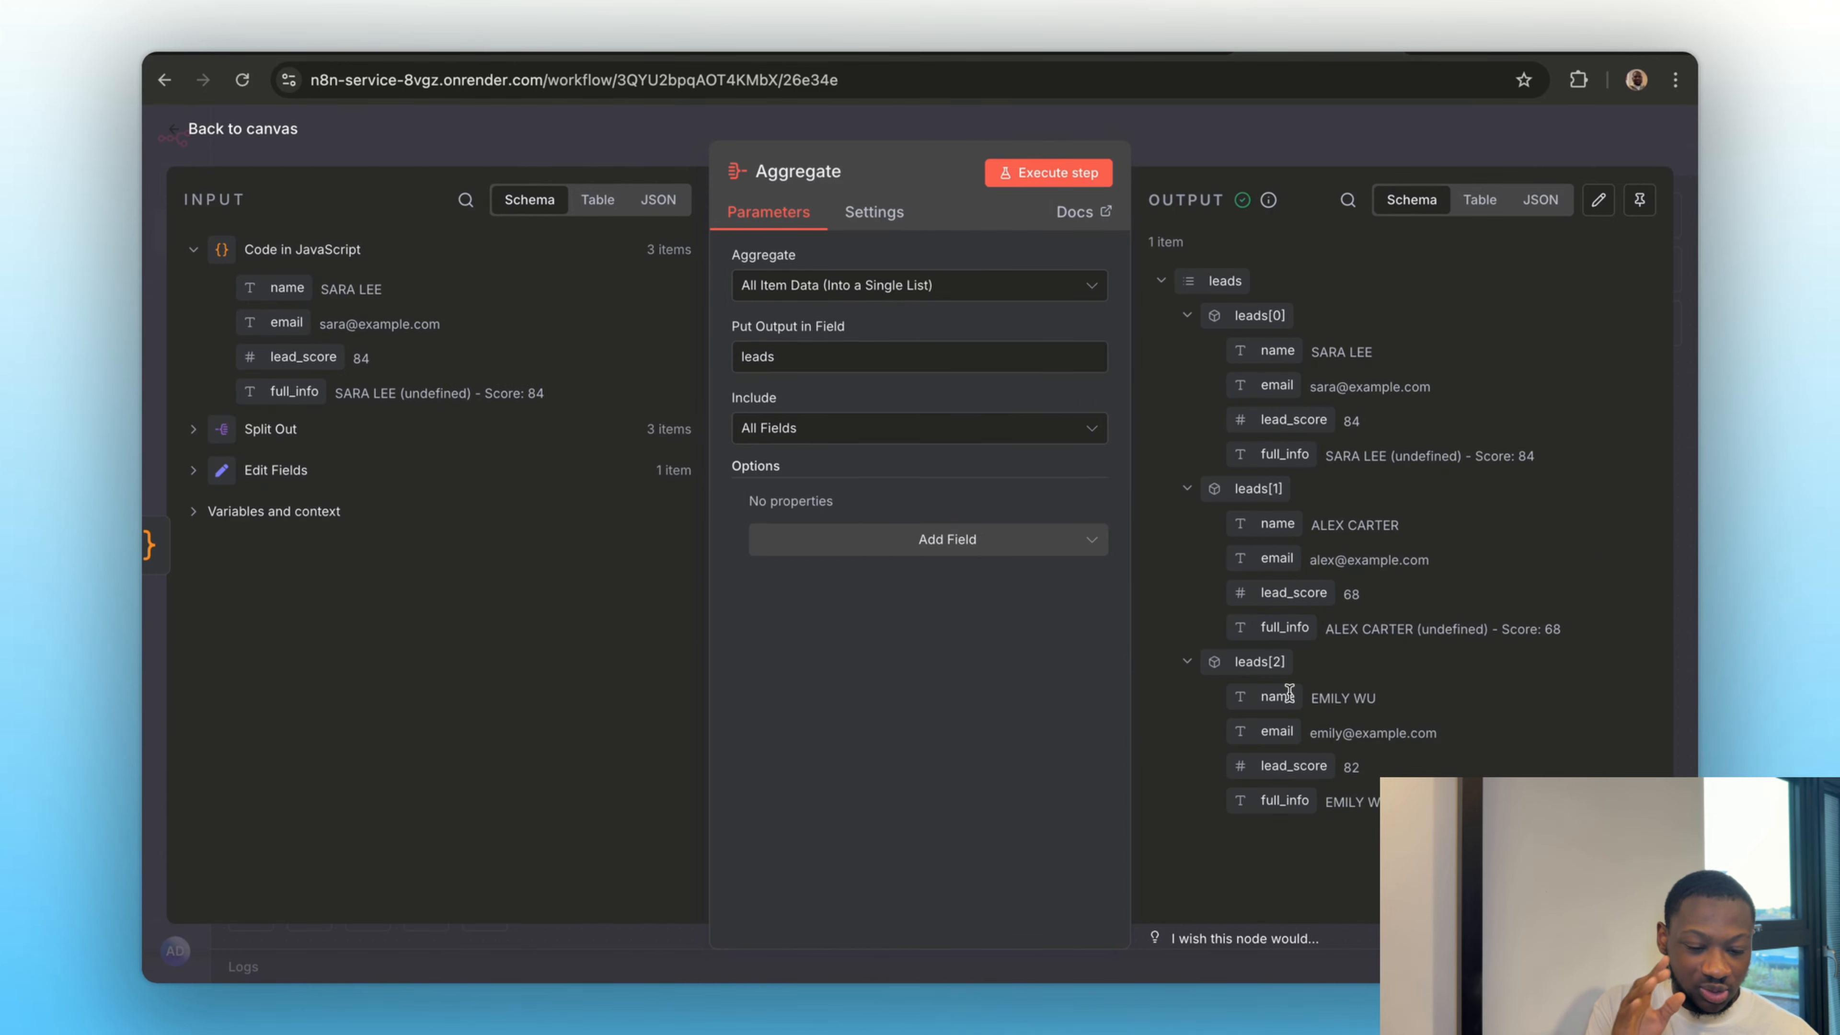
pyautogui.click(1268, 153)
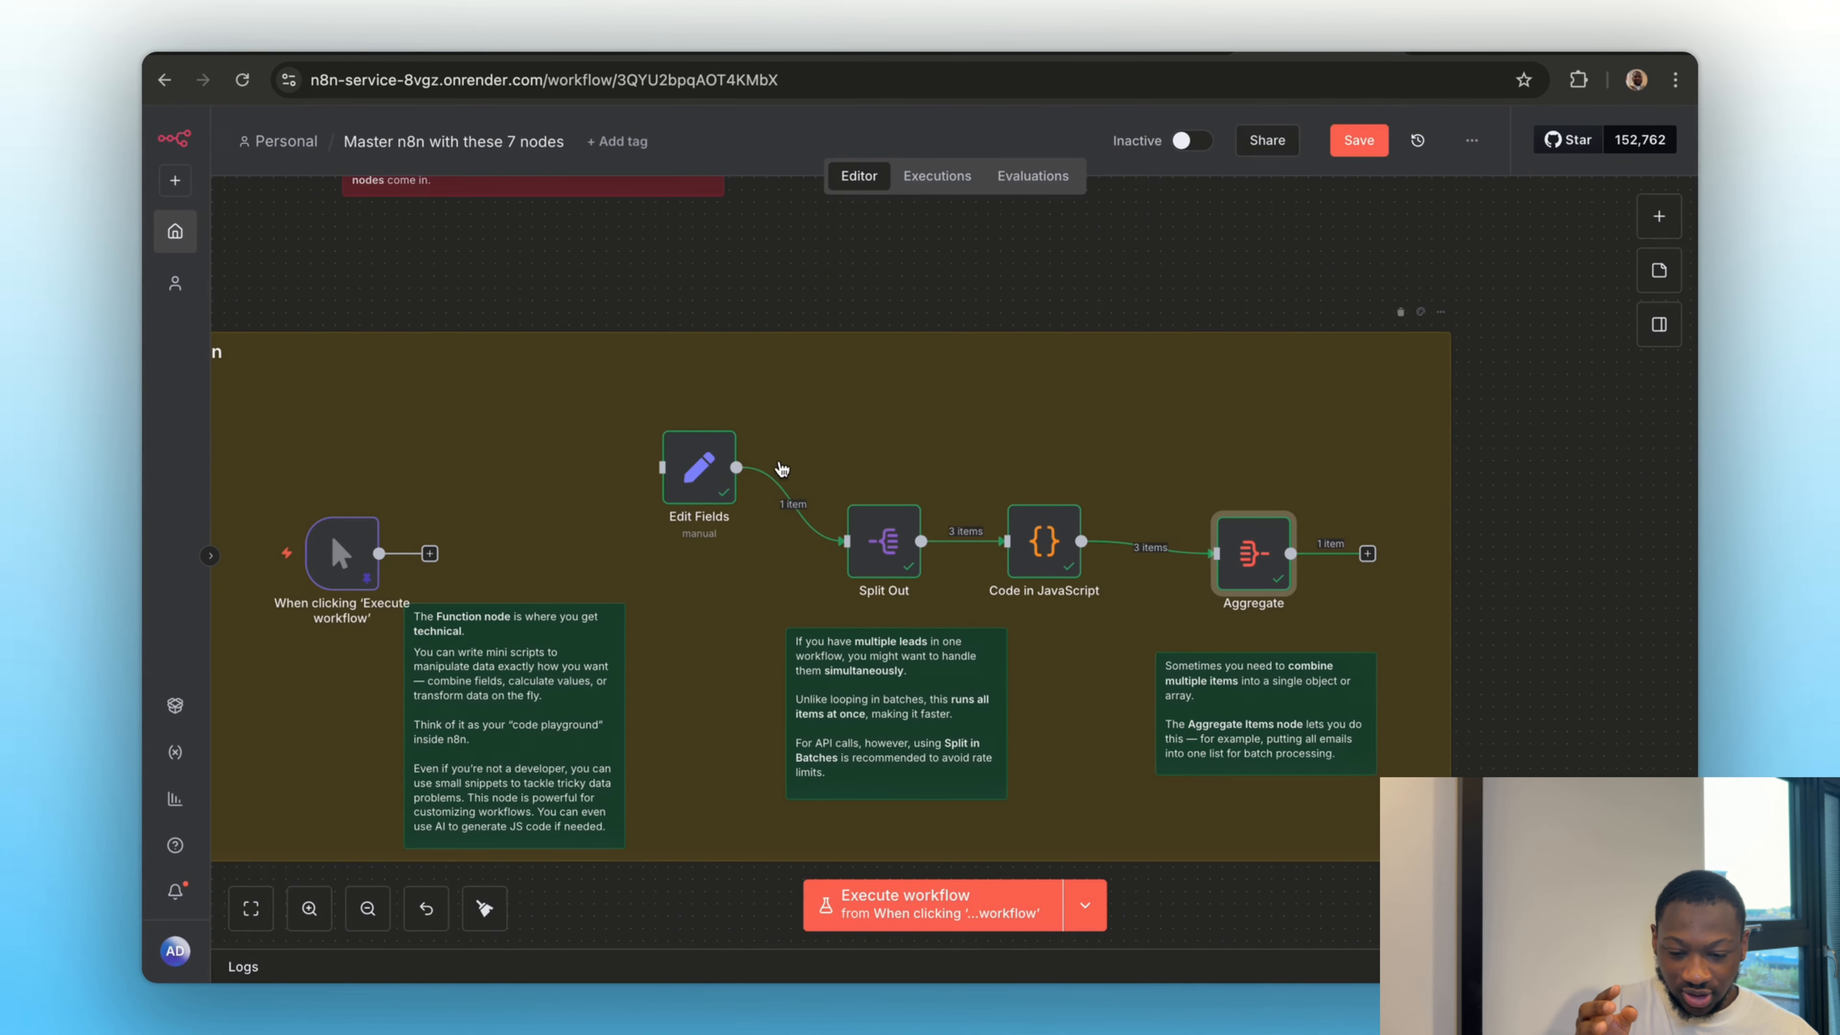
pyautogui.doubleClick(701, 469)
pyautogui.click(1261, 155)
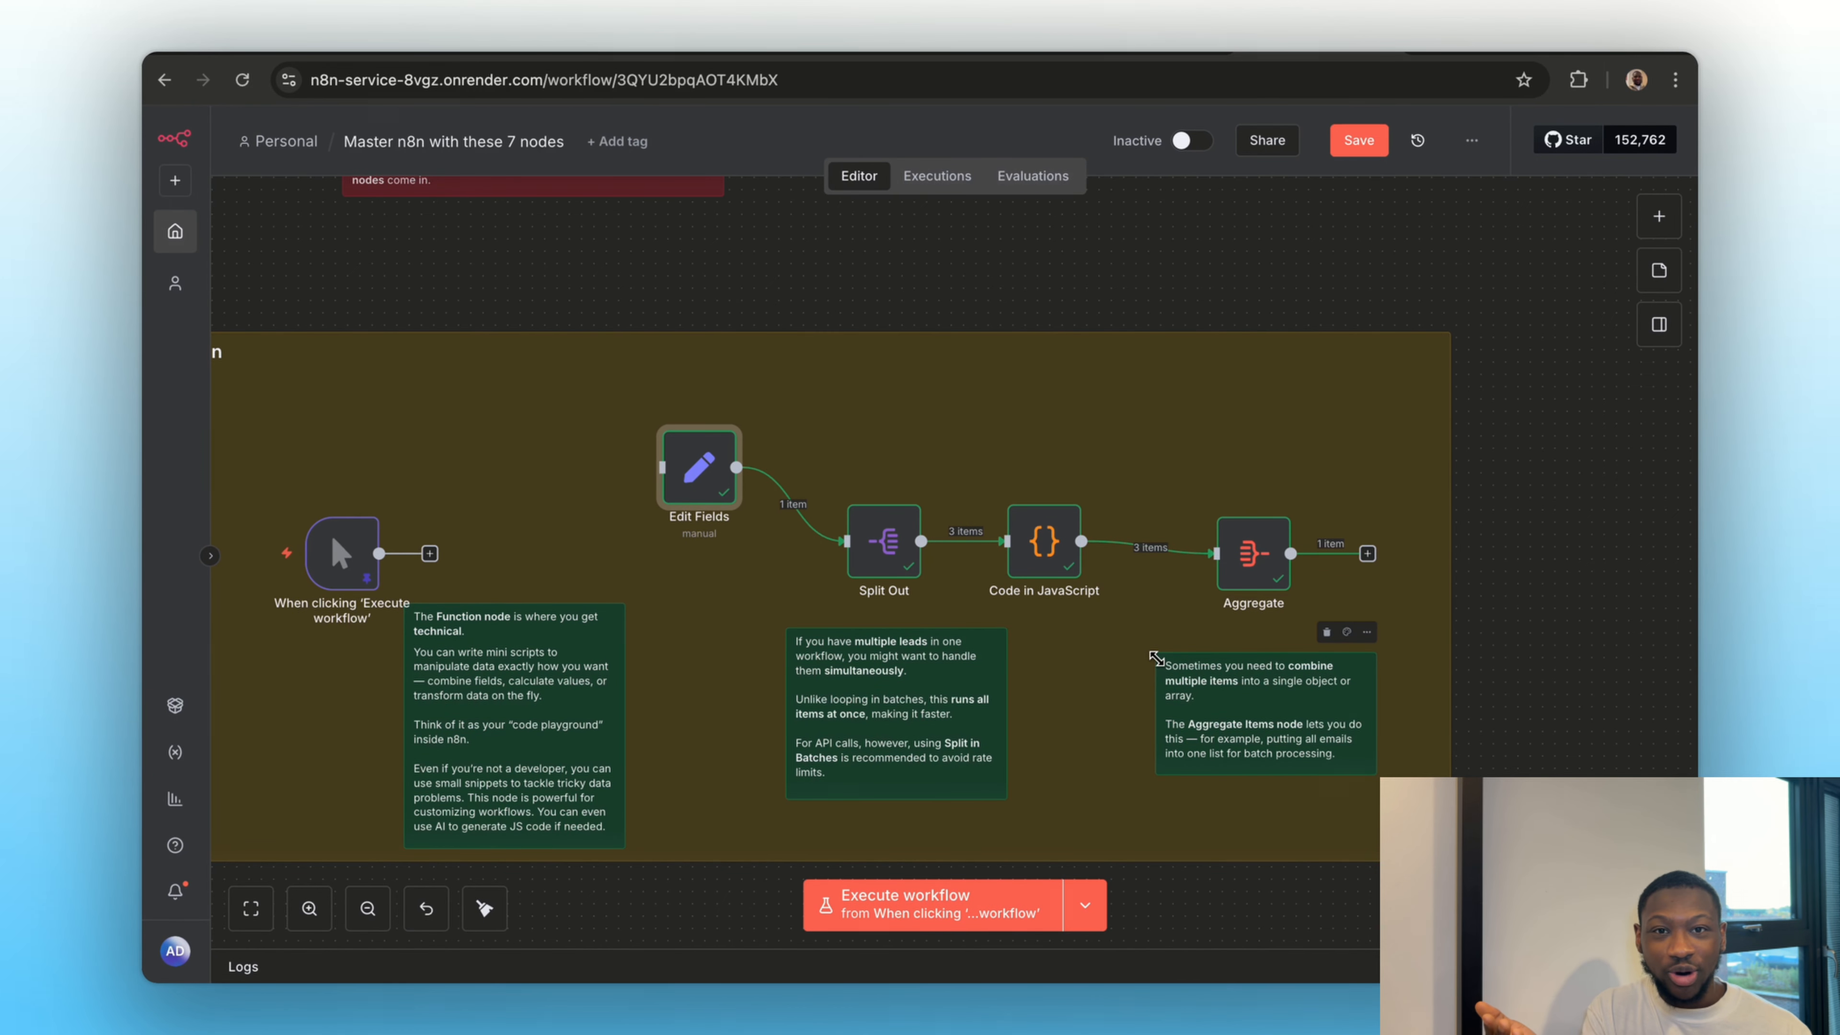
# In the Connectivity / API Nodes section, search the available nodes for "google sheet", view the Google Sheets actions, and close the search
pyautogui.scroll(-10, 1156, 658)
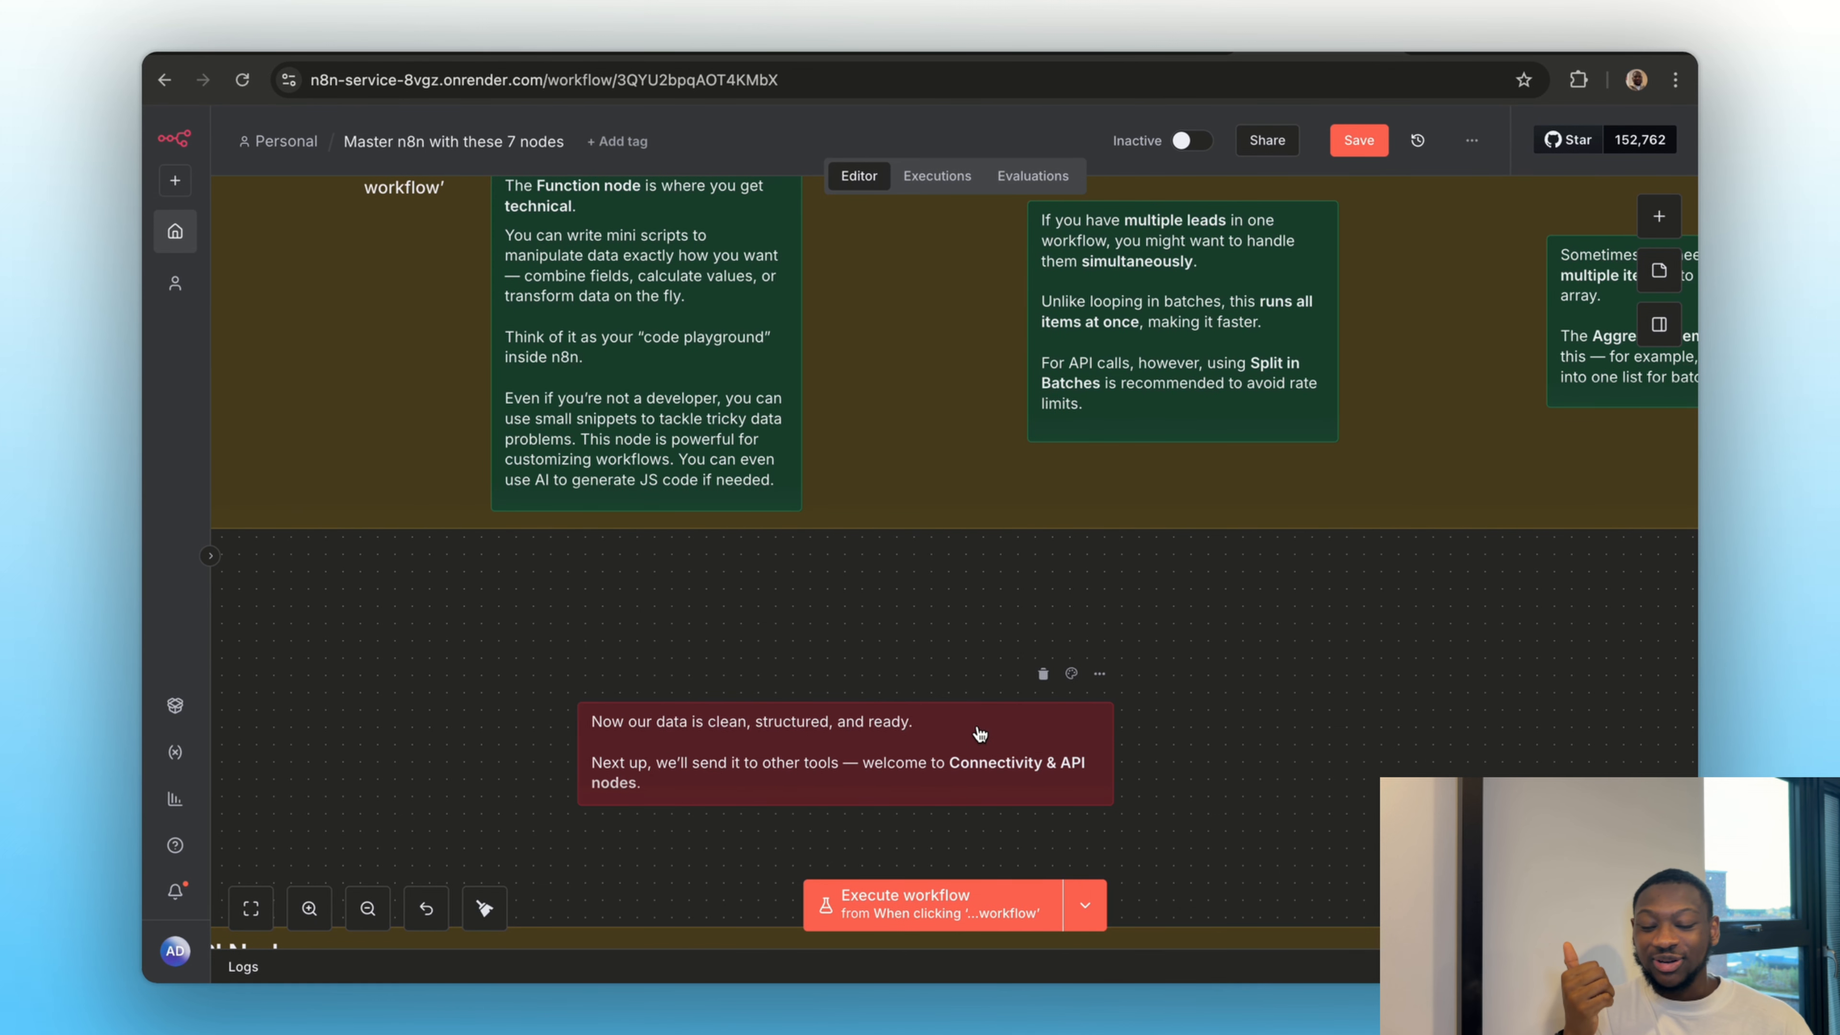
pyautogui.scroll(-10, 979, 733)
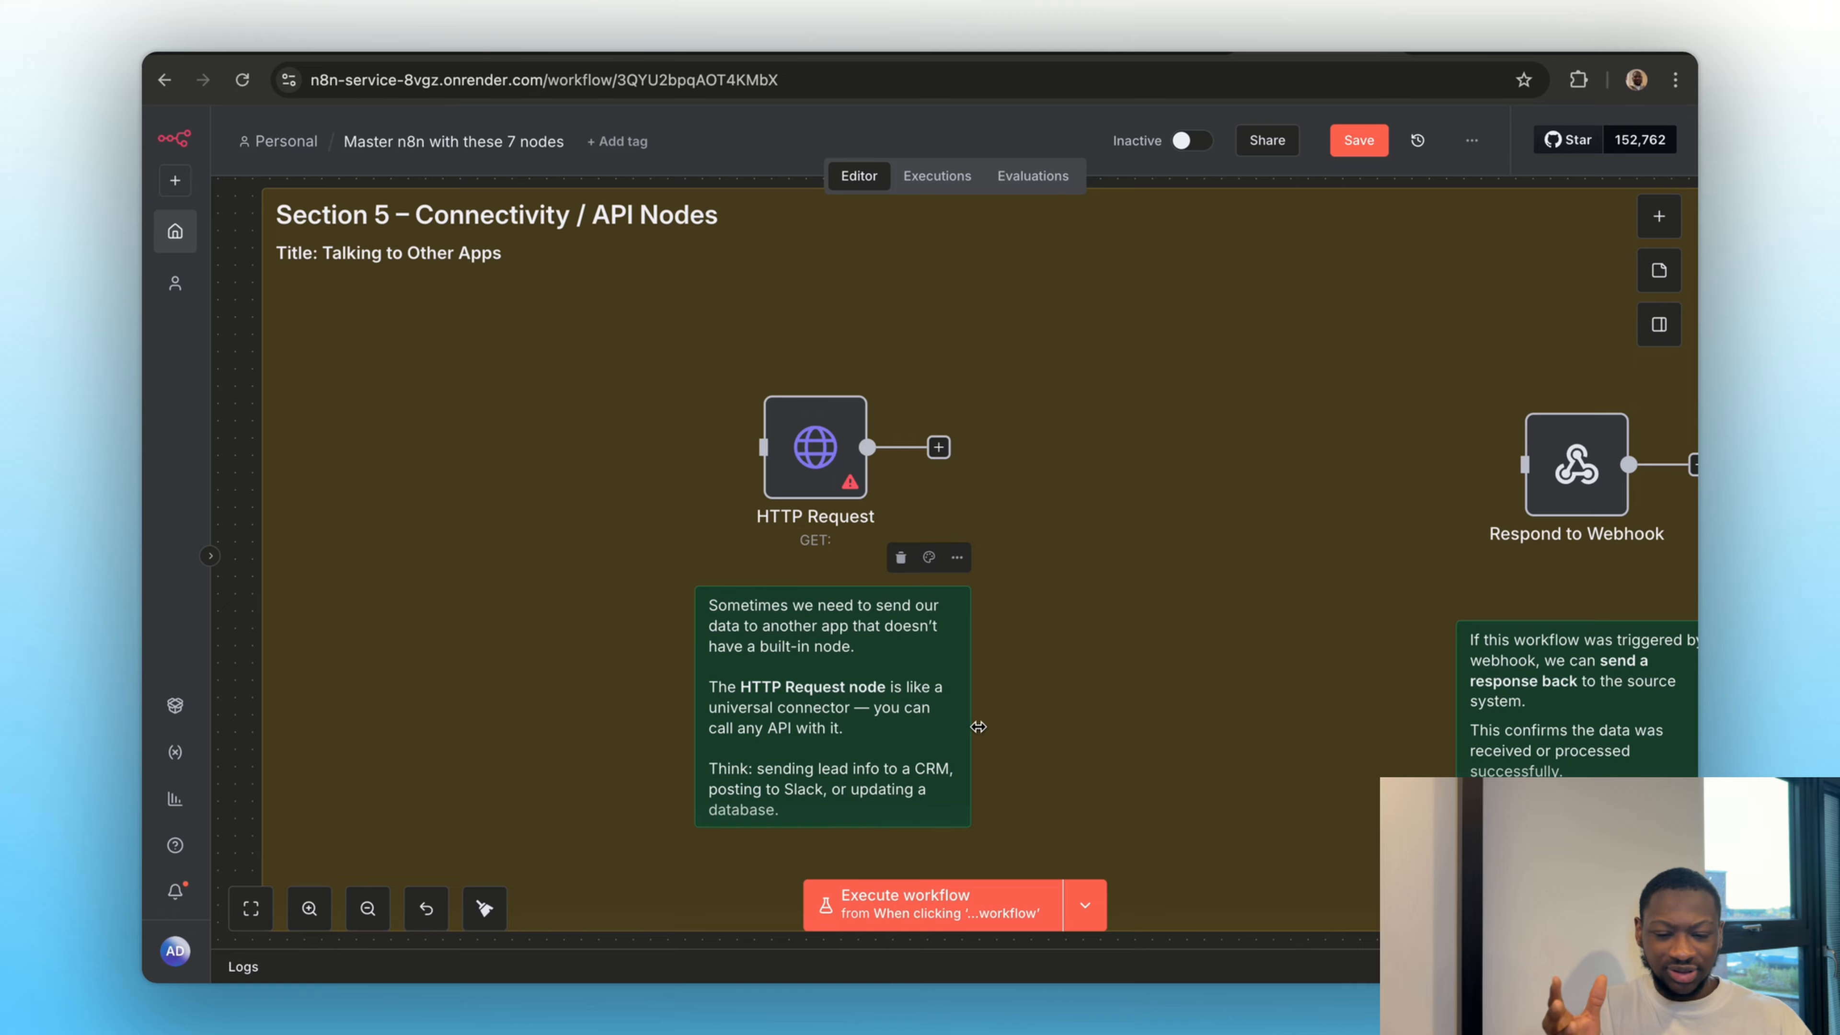
pyautogui.click(1663, 231)
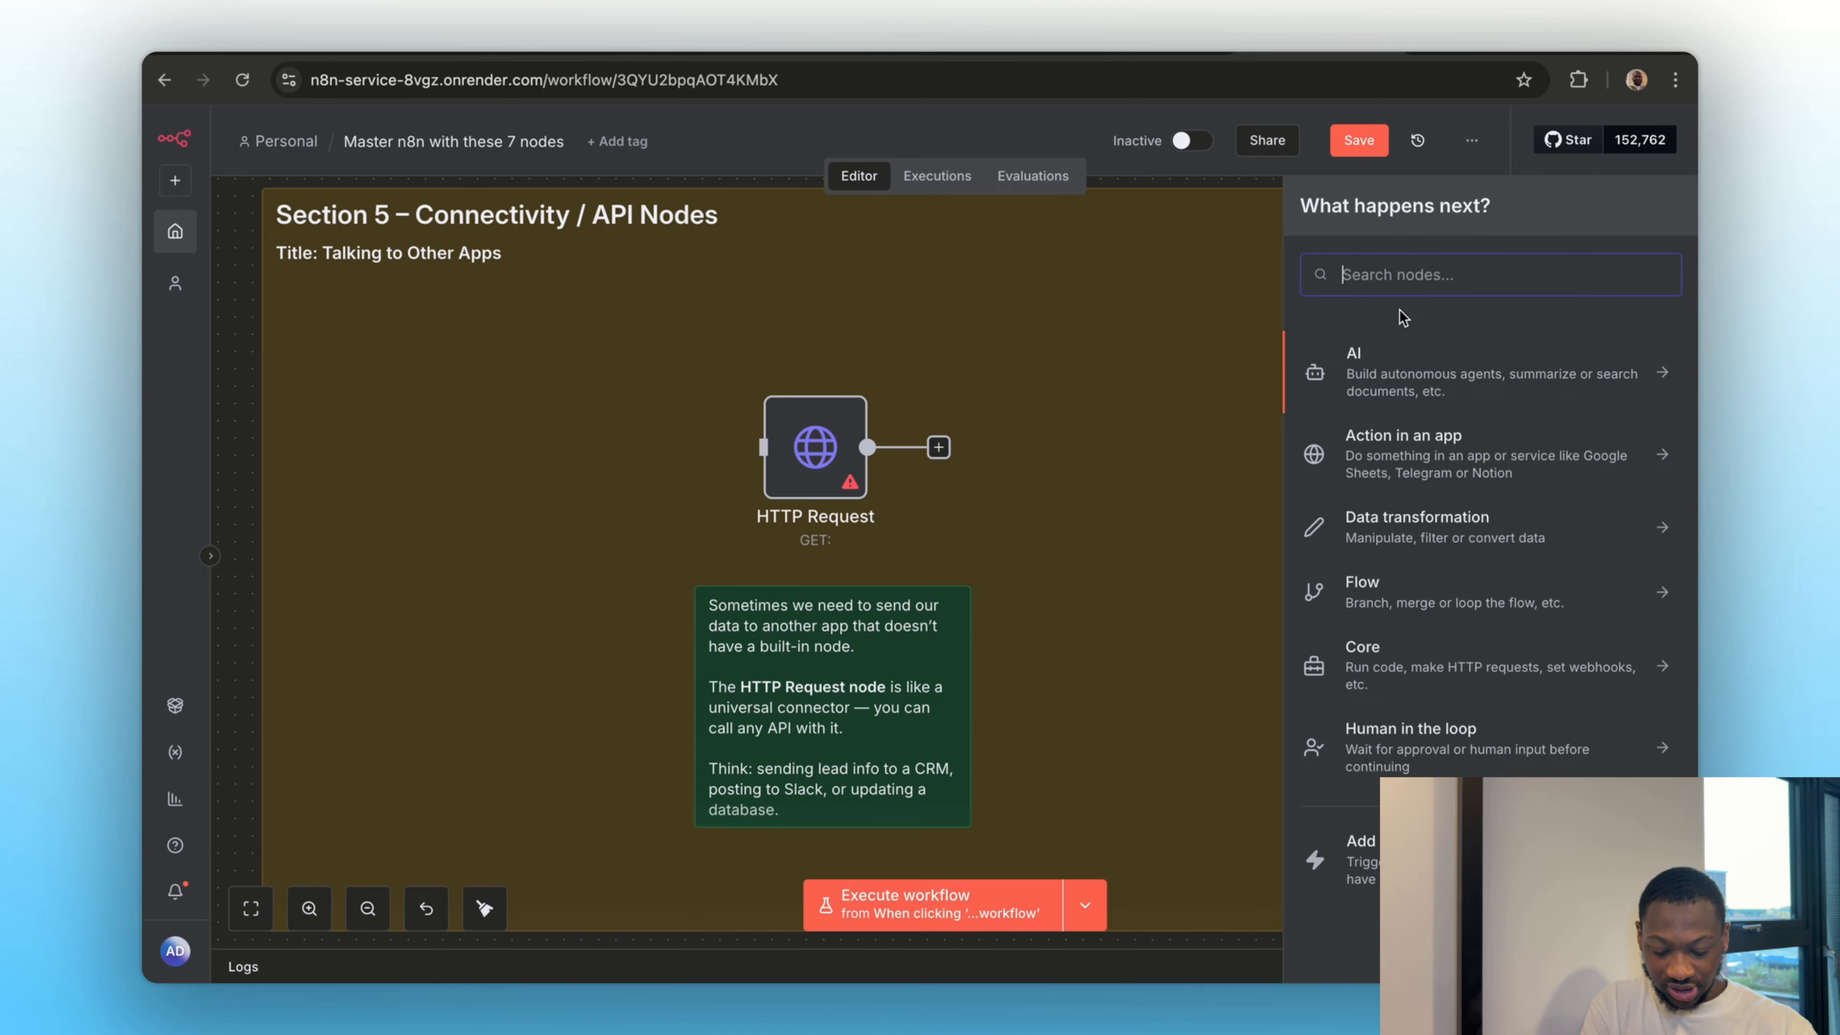
pyautogui.write('google sheet')
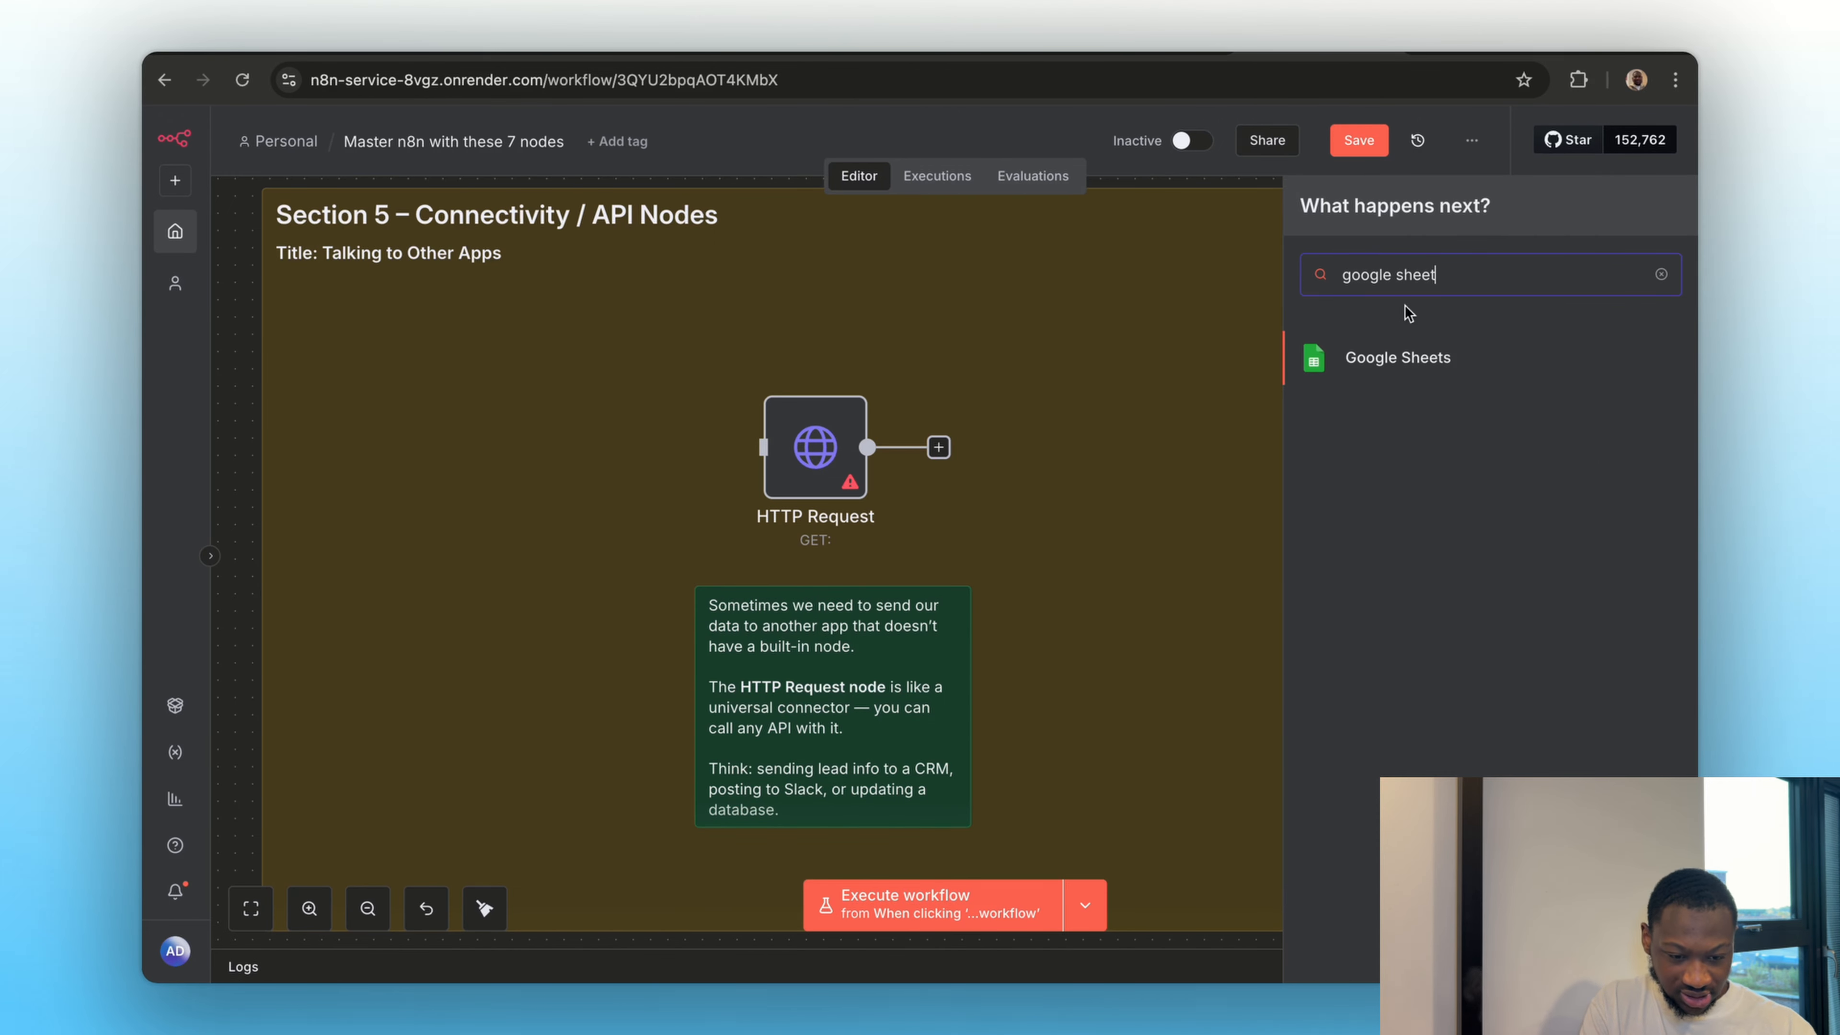
pyautogui.click(1384, 359)
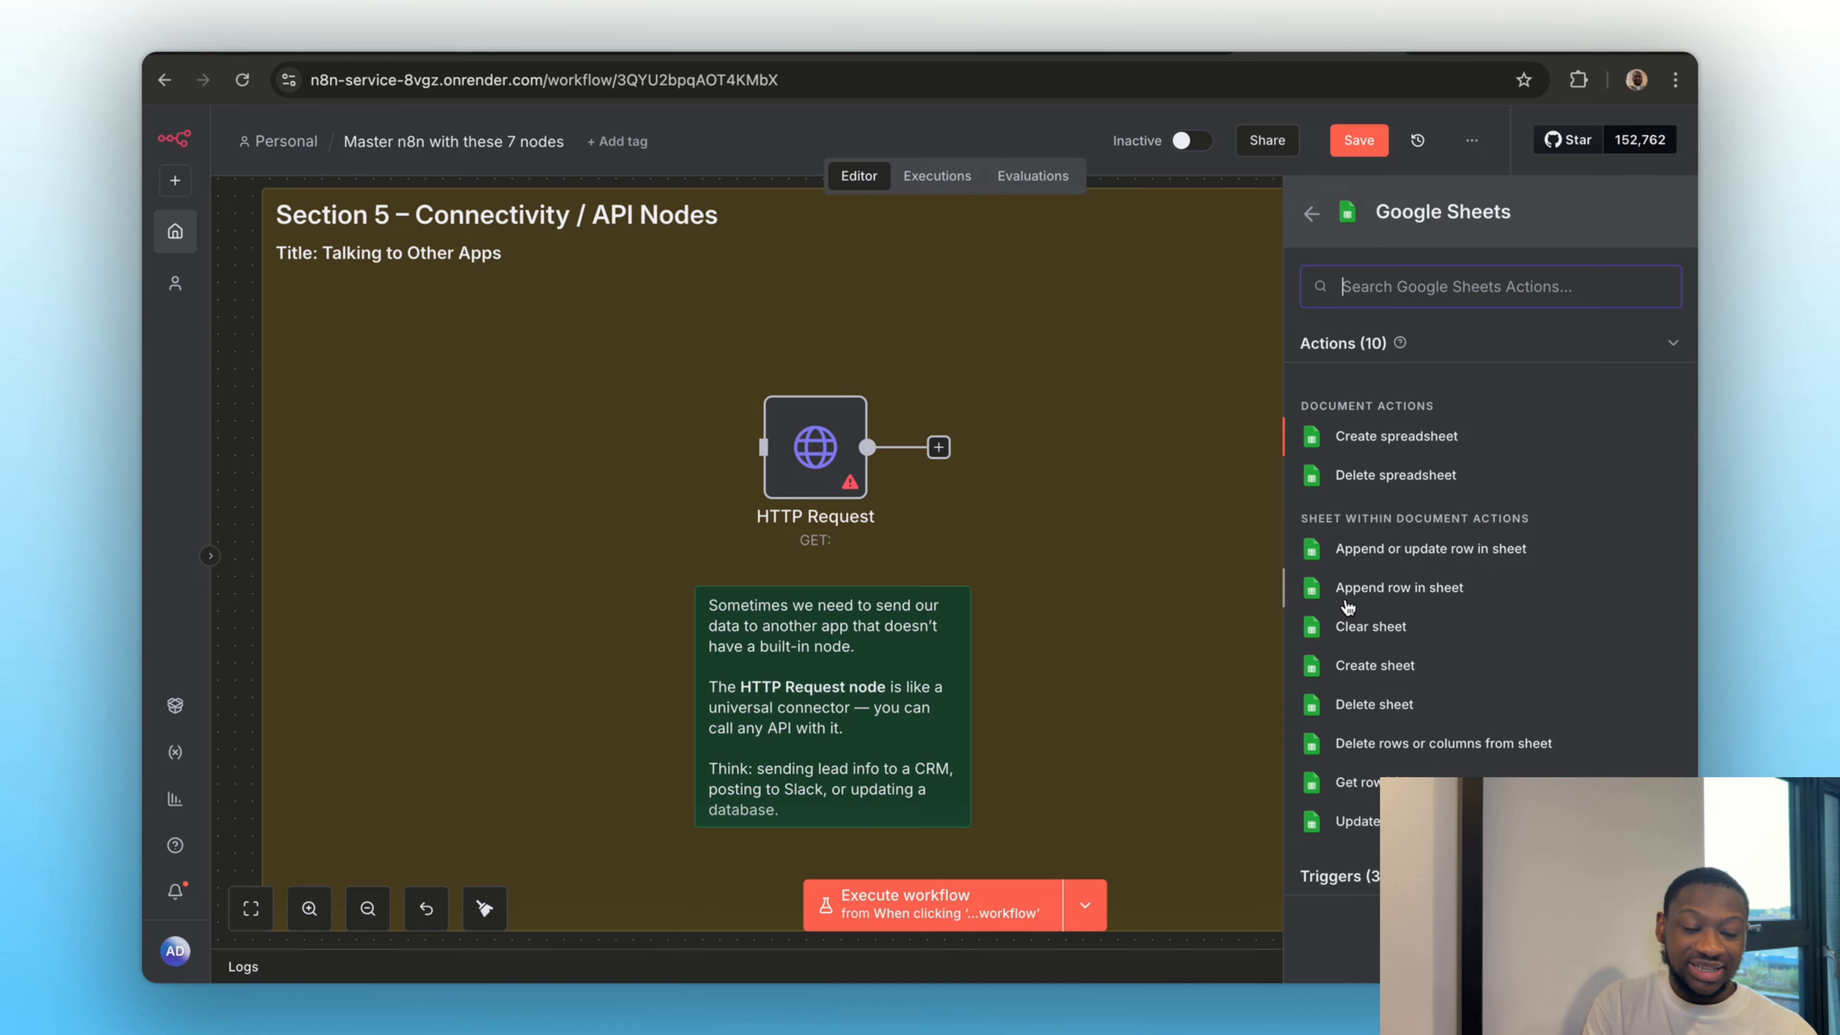
pyautogui.click(1311, 216)
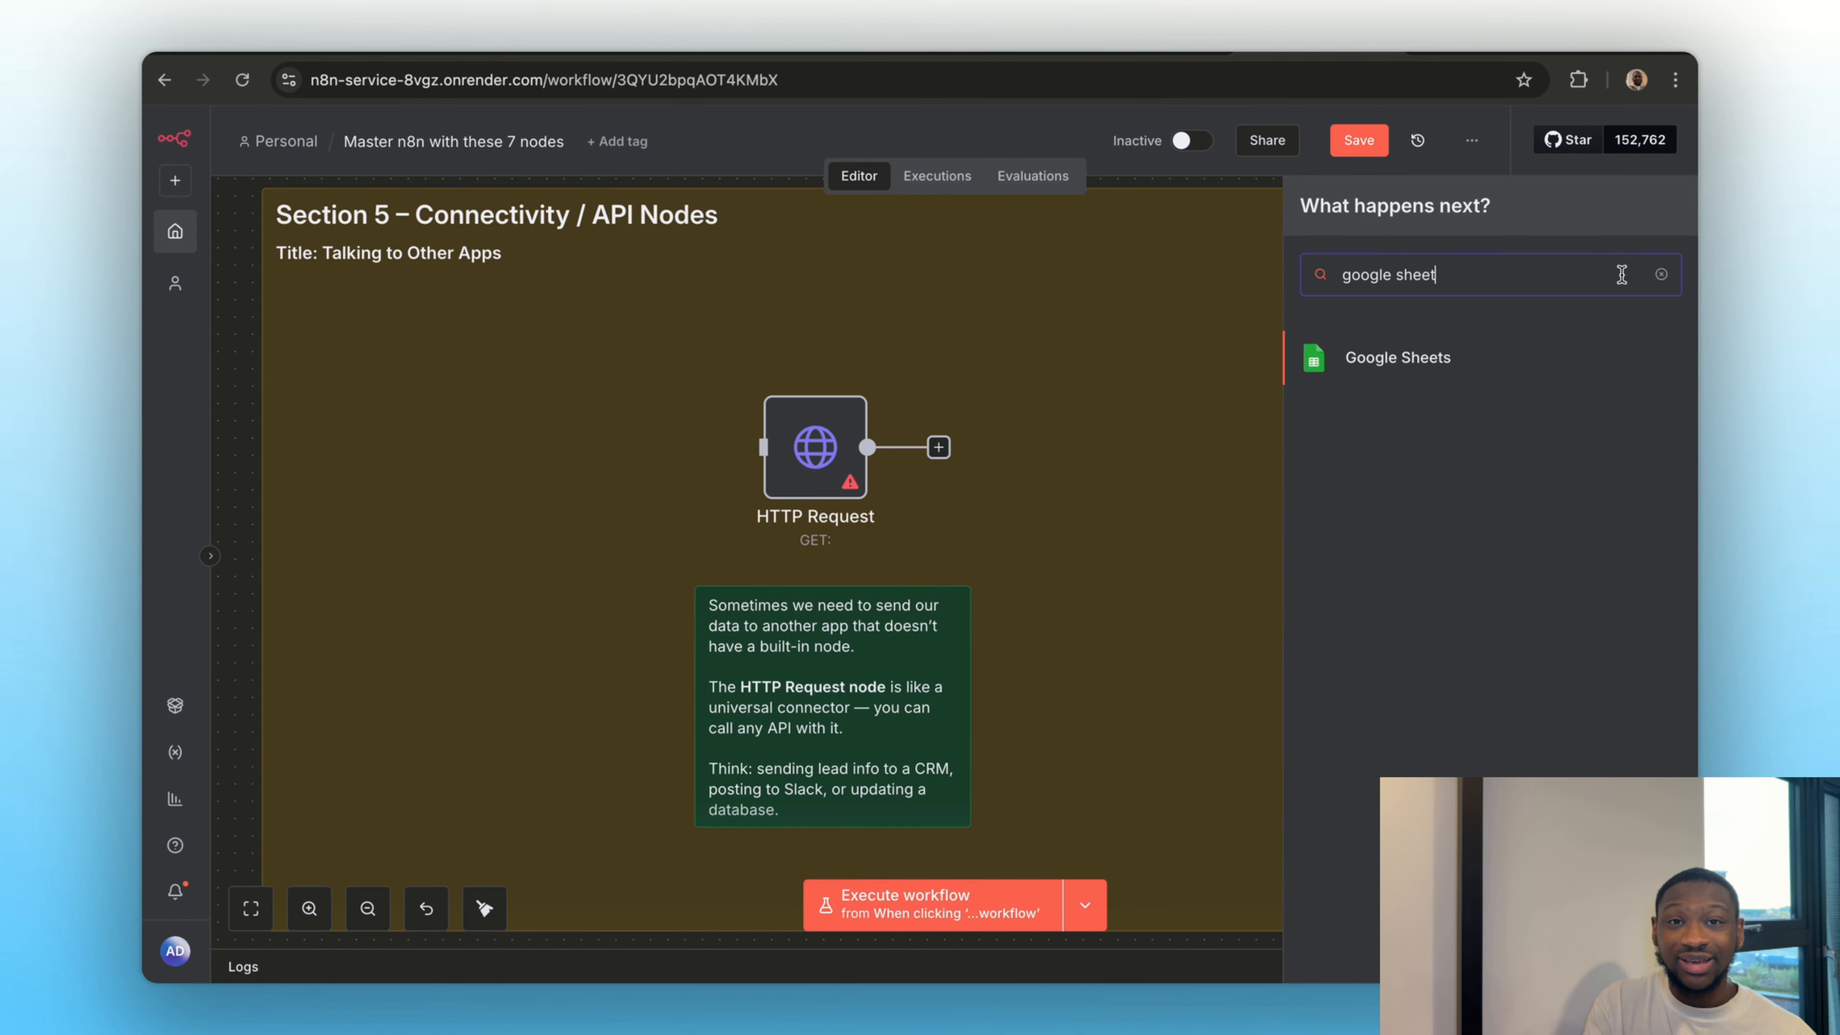
pyautogui.click(1088, 501)
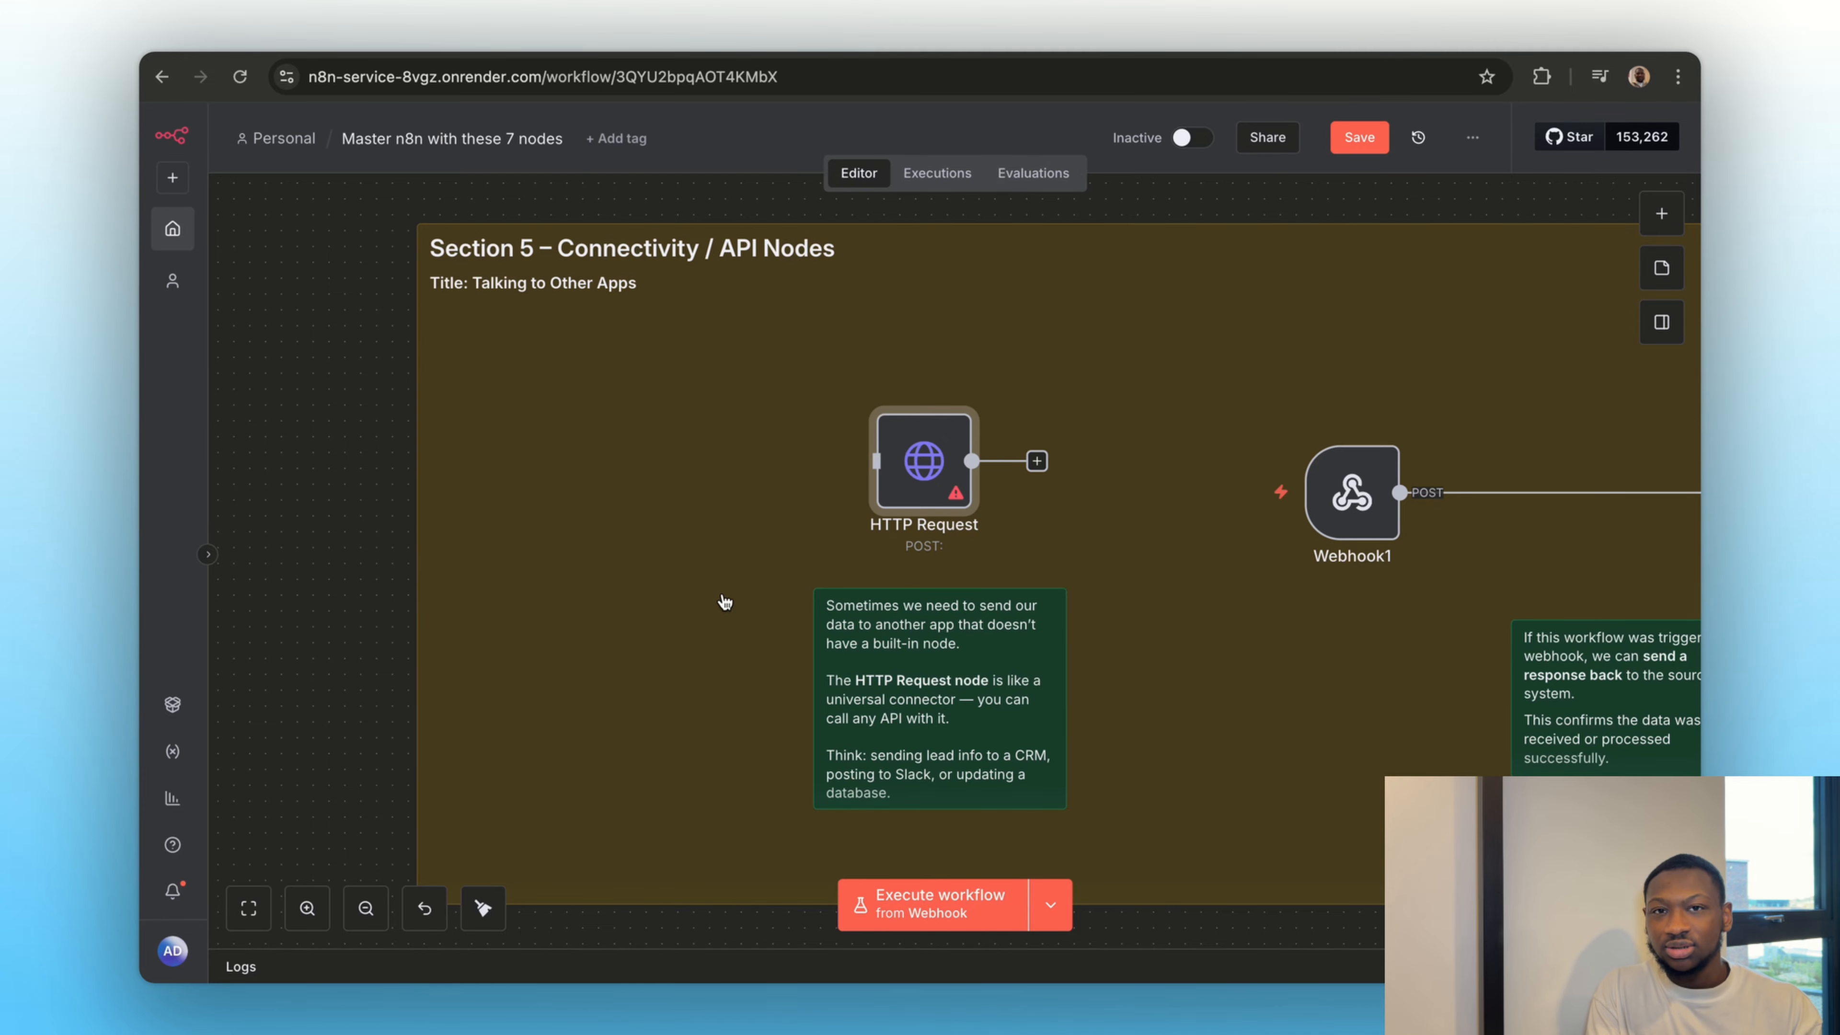
# Switch to the Webhook.site page and copy its unique URL for the HTTP Request node
pyautogui.click(1071, 35)
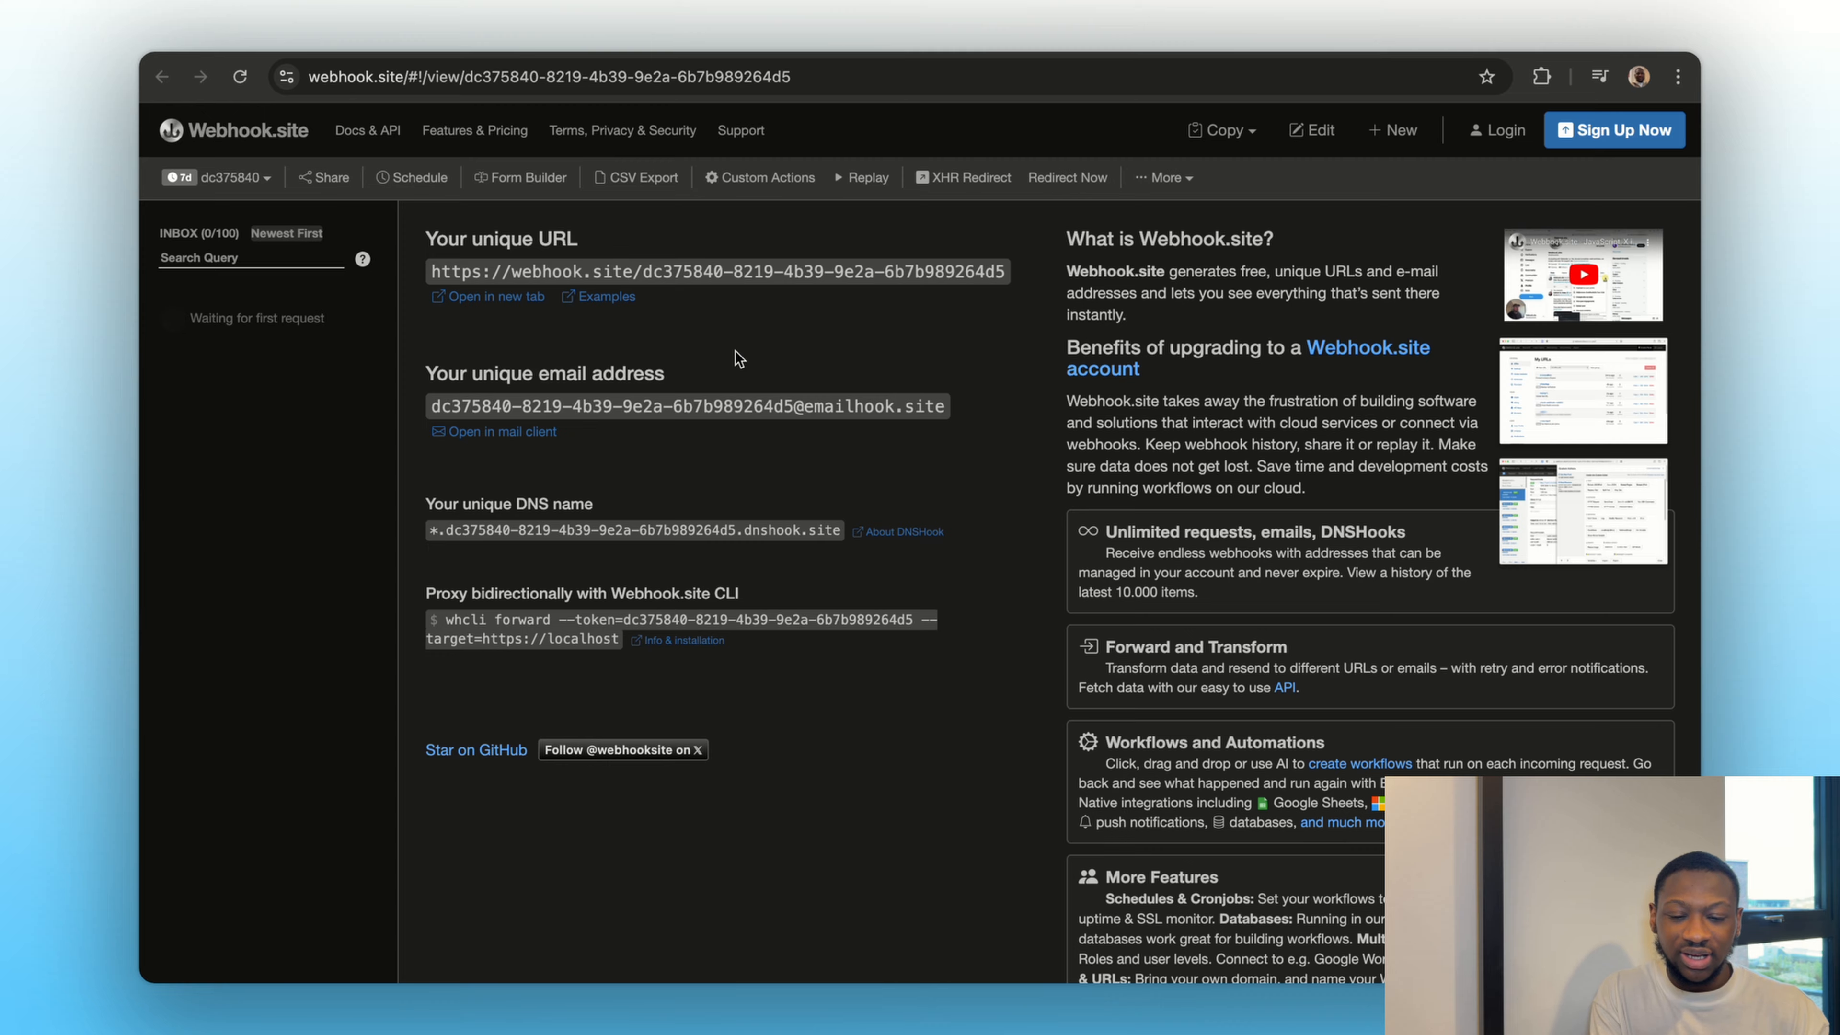
pyautogui.hotkey('ctrl', 'shift', 'Tab')
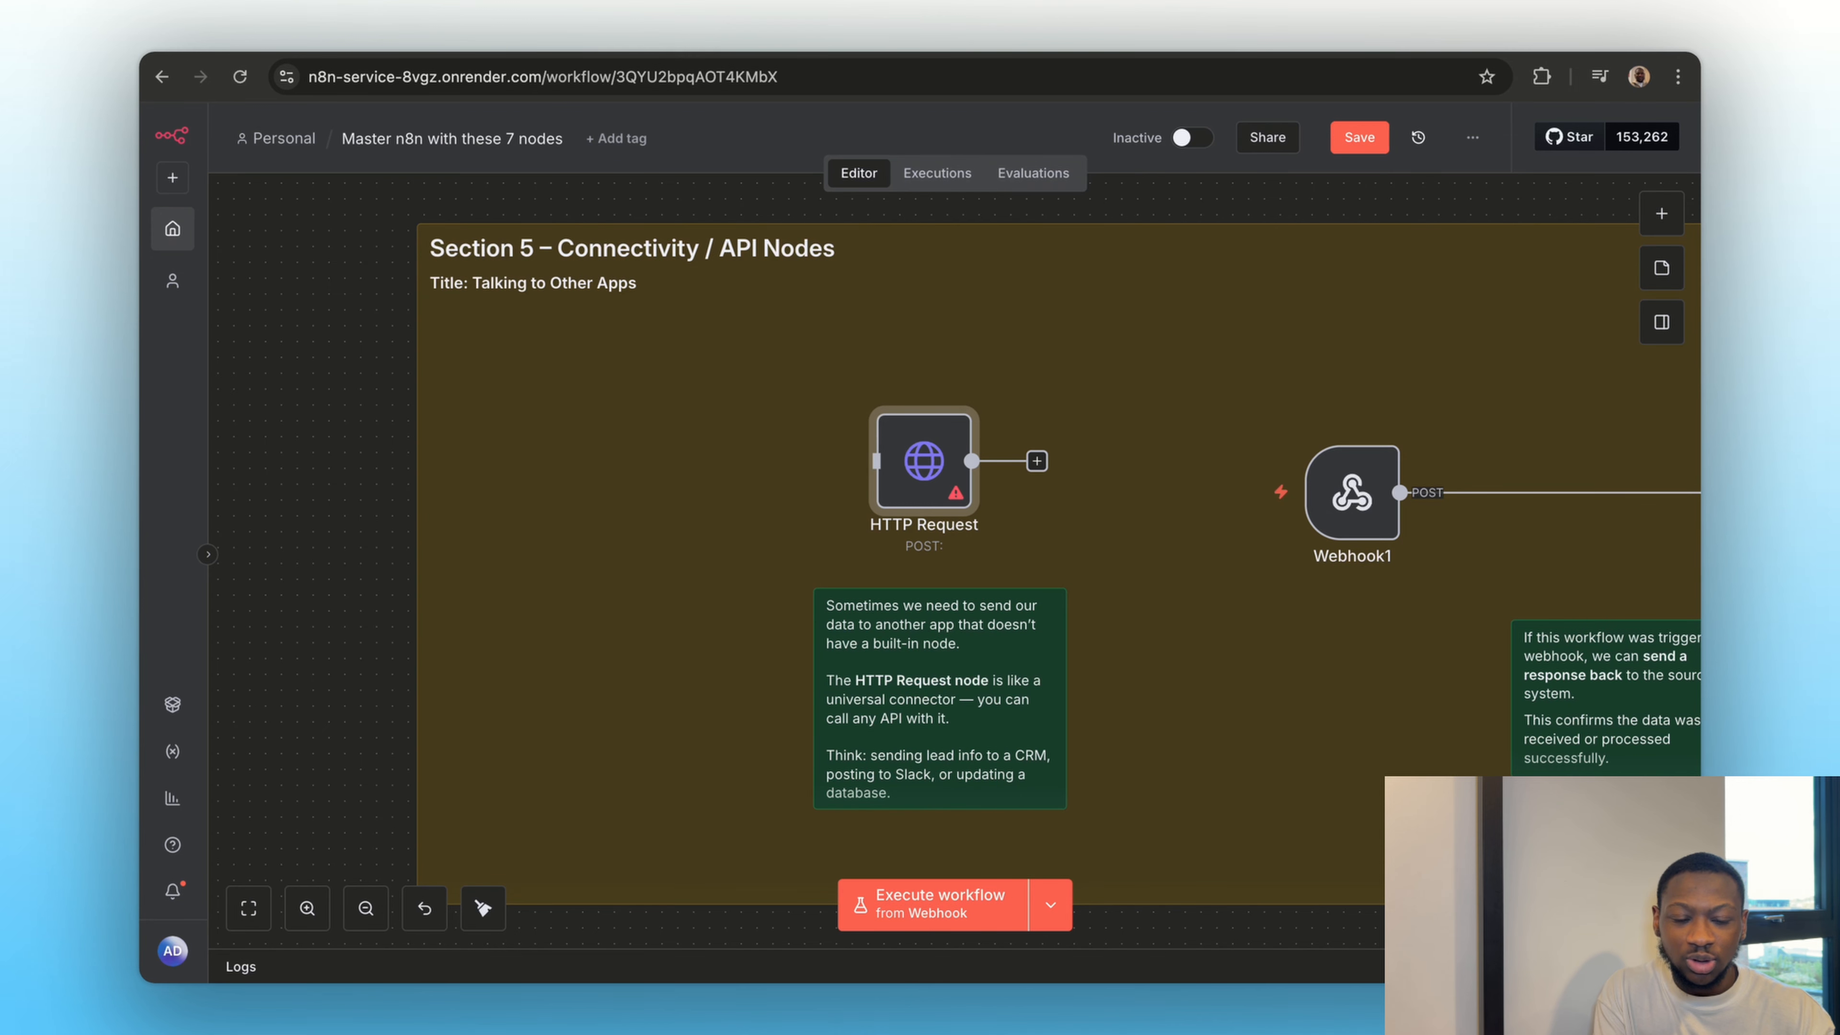
pyautogui.hotkey('ctrl', 'Tab')
pyautogui.click(786, 275)
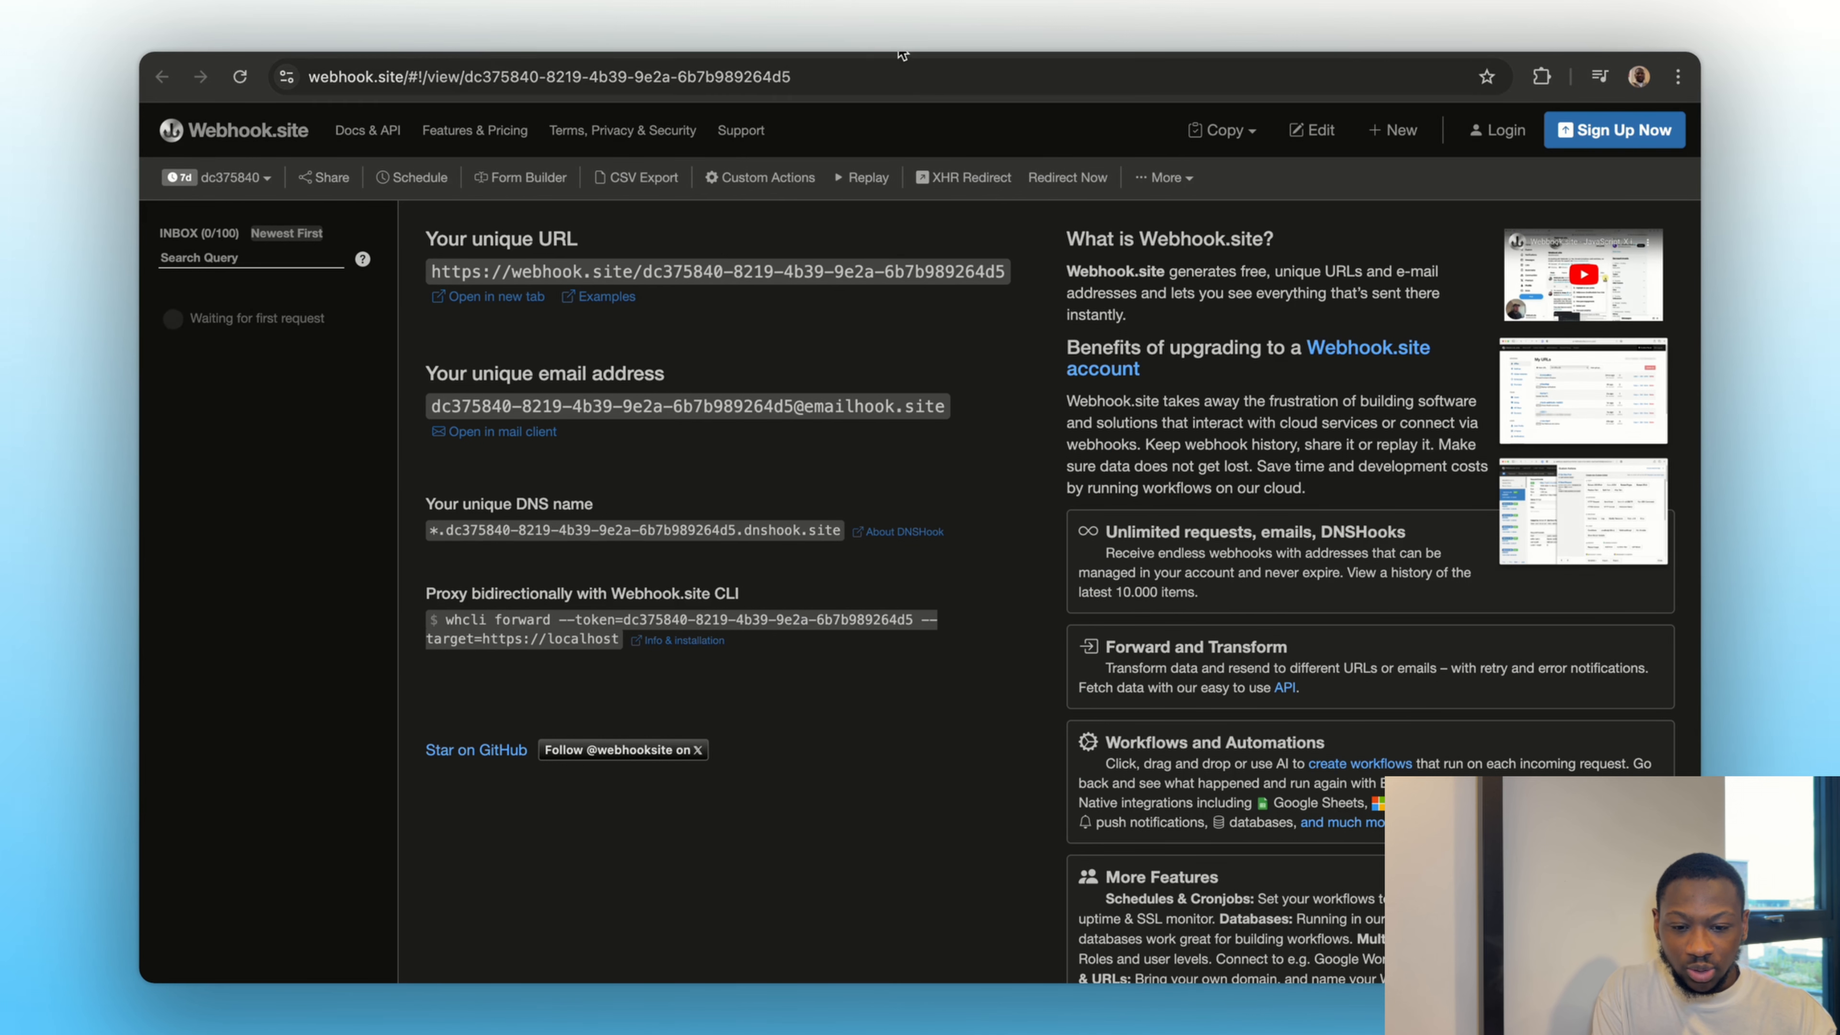
# Switch back to the n8n workflow and set the HTTP Request node's URL to the copied Webhook.site address
pyautogui.hotkey('ctrl', 'shift', 'Tab')
pyautogui.doubleClick(927, 478)
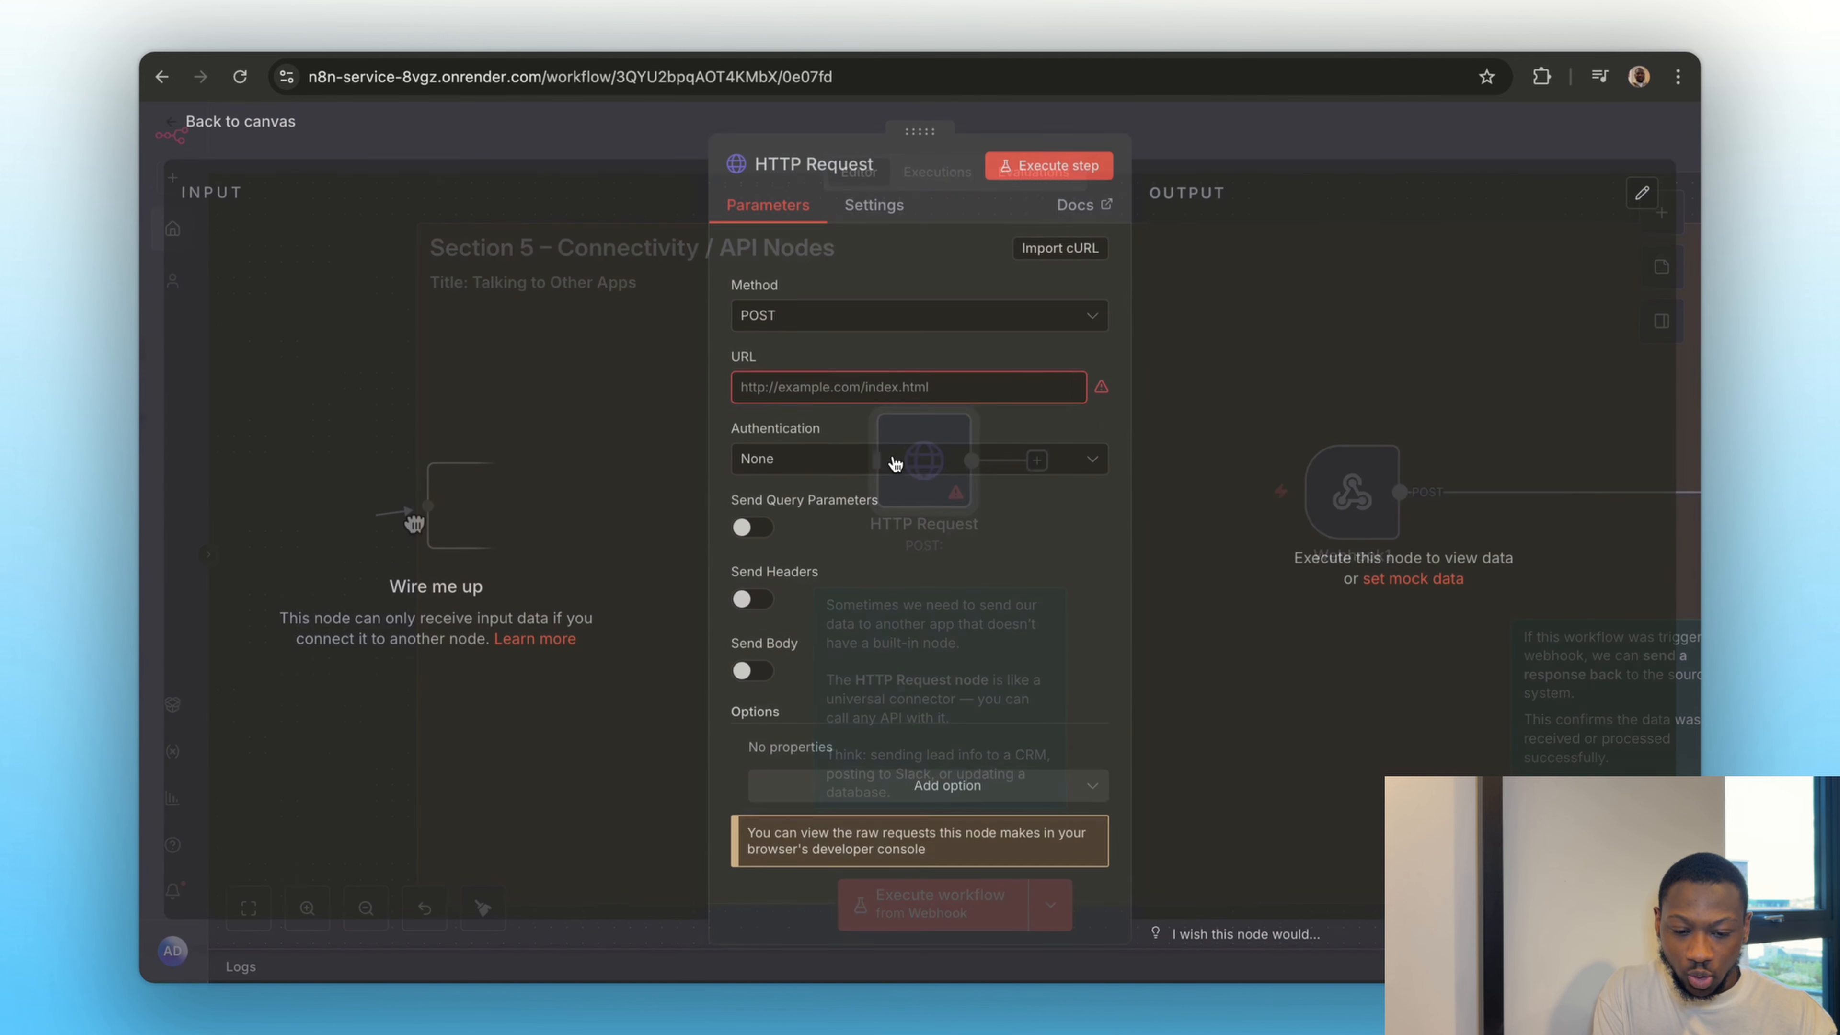
pyautogui.click(815, 391)
pyautogui.hotkey('ctrl', 'v')
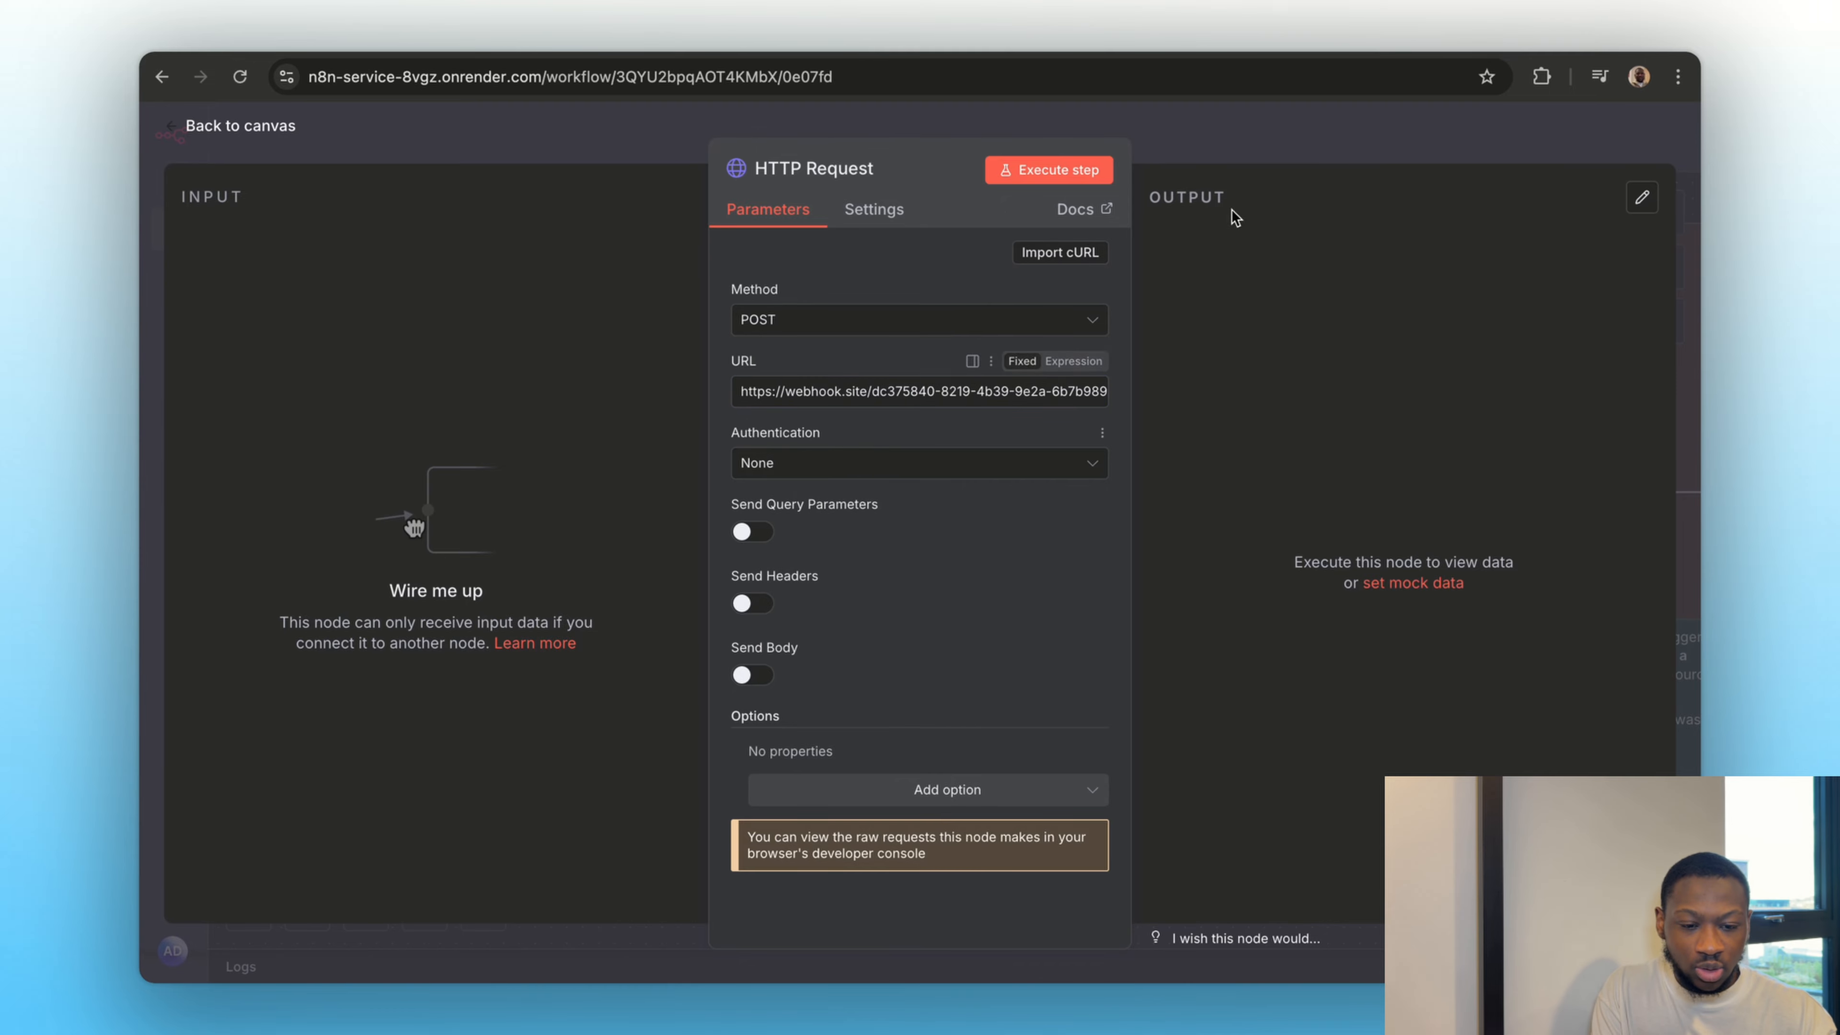
pyautogui.click(1186, 161)
# Move the manual trigger node into the Section 5 area and connect its output to the HTTP Request node
pyautogui.scroll(5, 966, 386)
pyautogui.scroll(8, 966, 386)
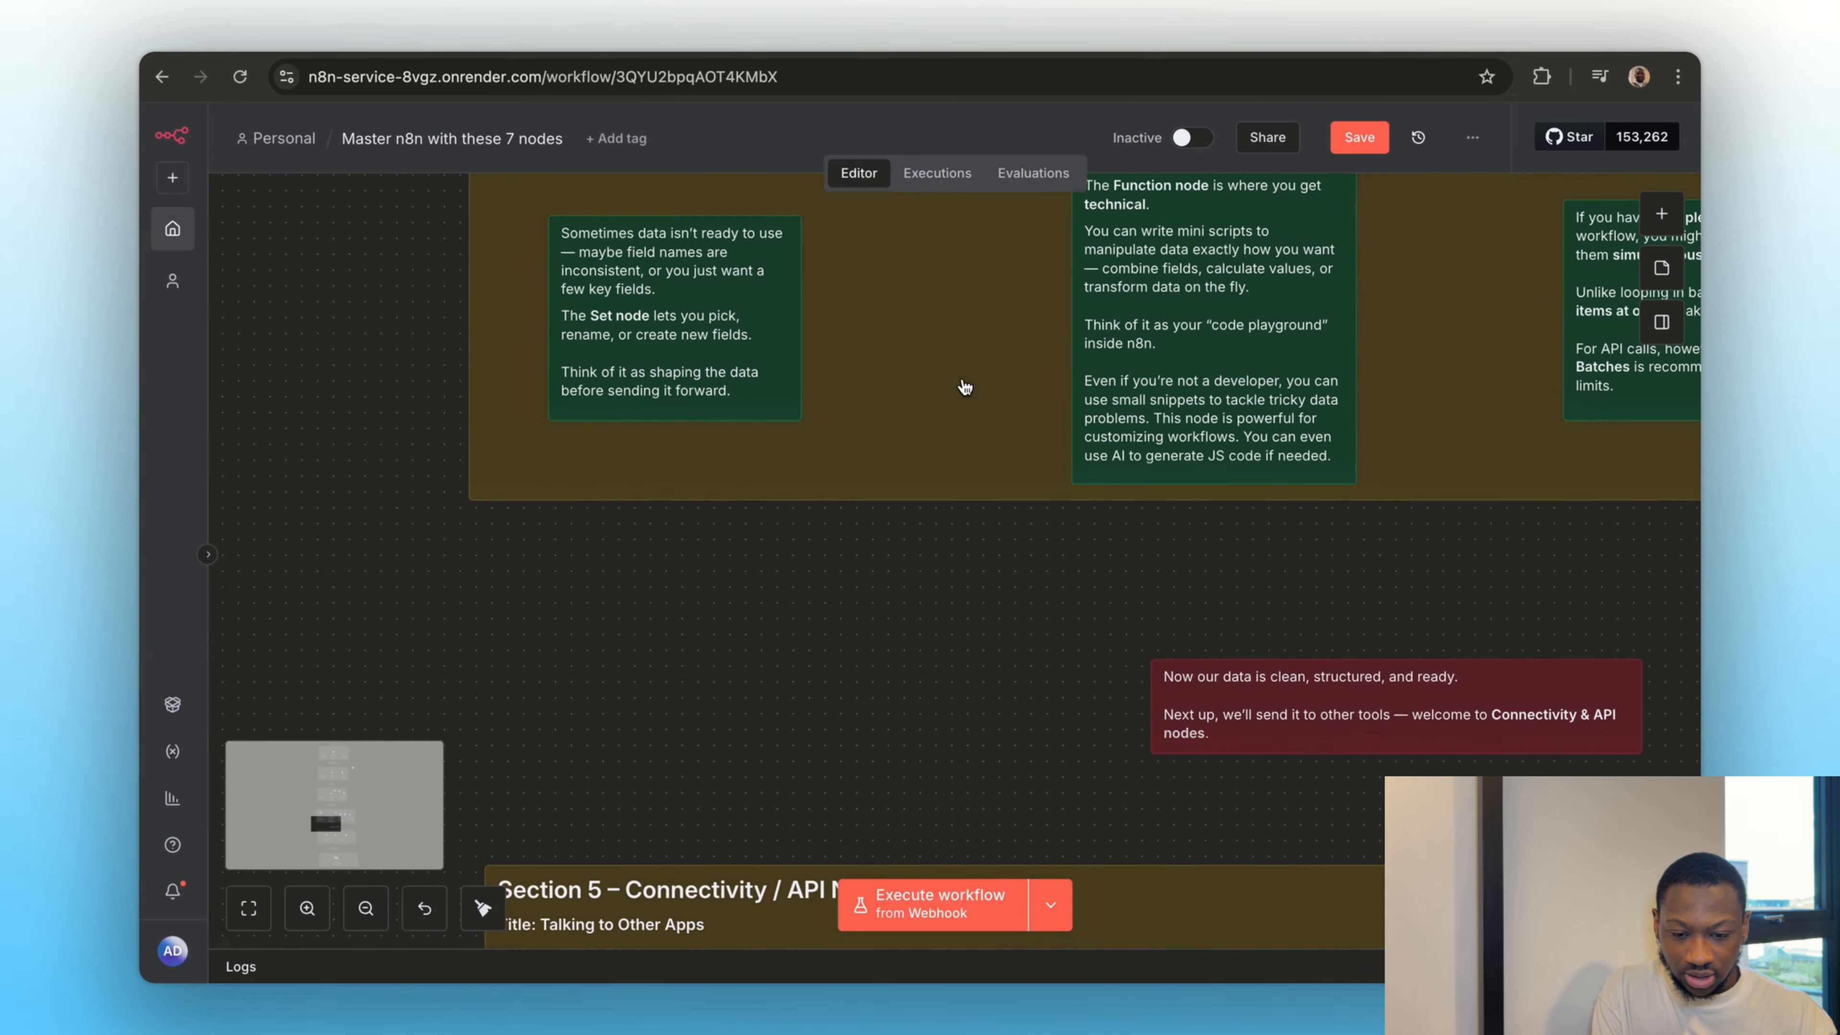
pyautogui.moveTo(730, 276); pyautogui.dragTo(720, 721)
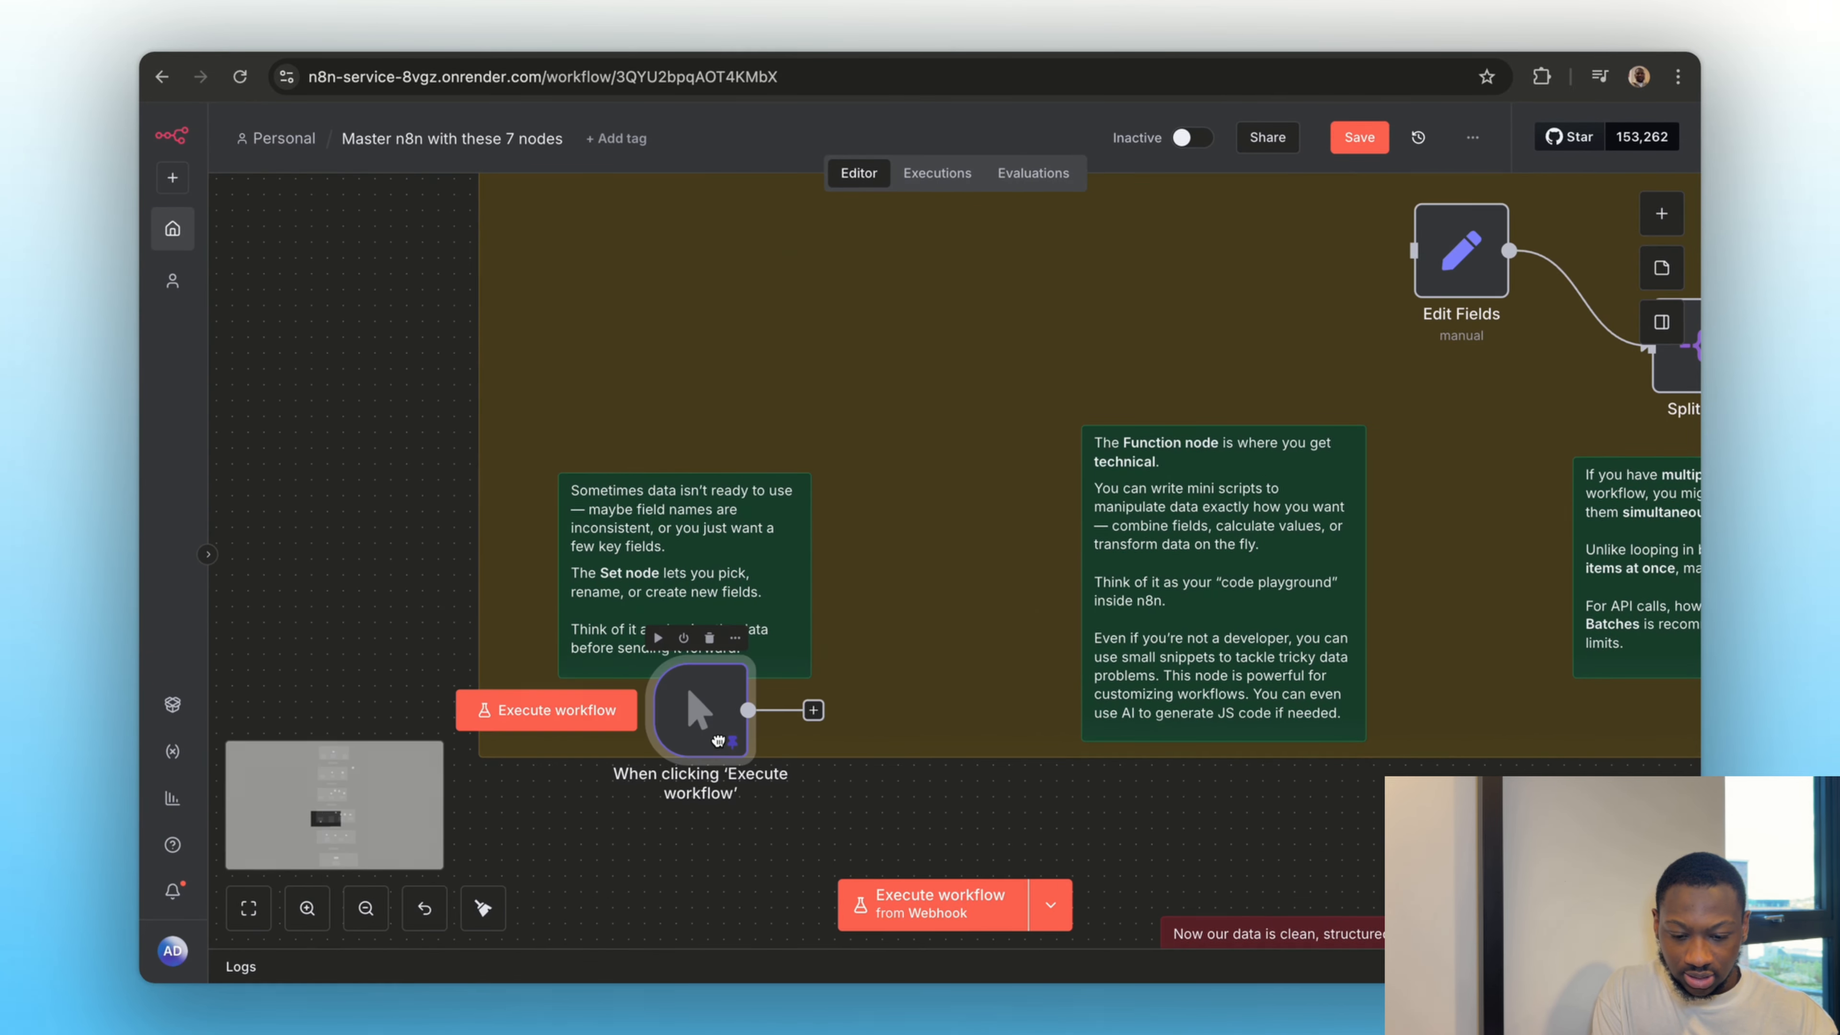
pyautogui.scroll(-5, 720, 721)
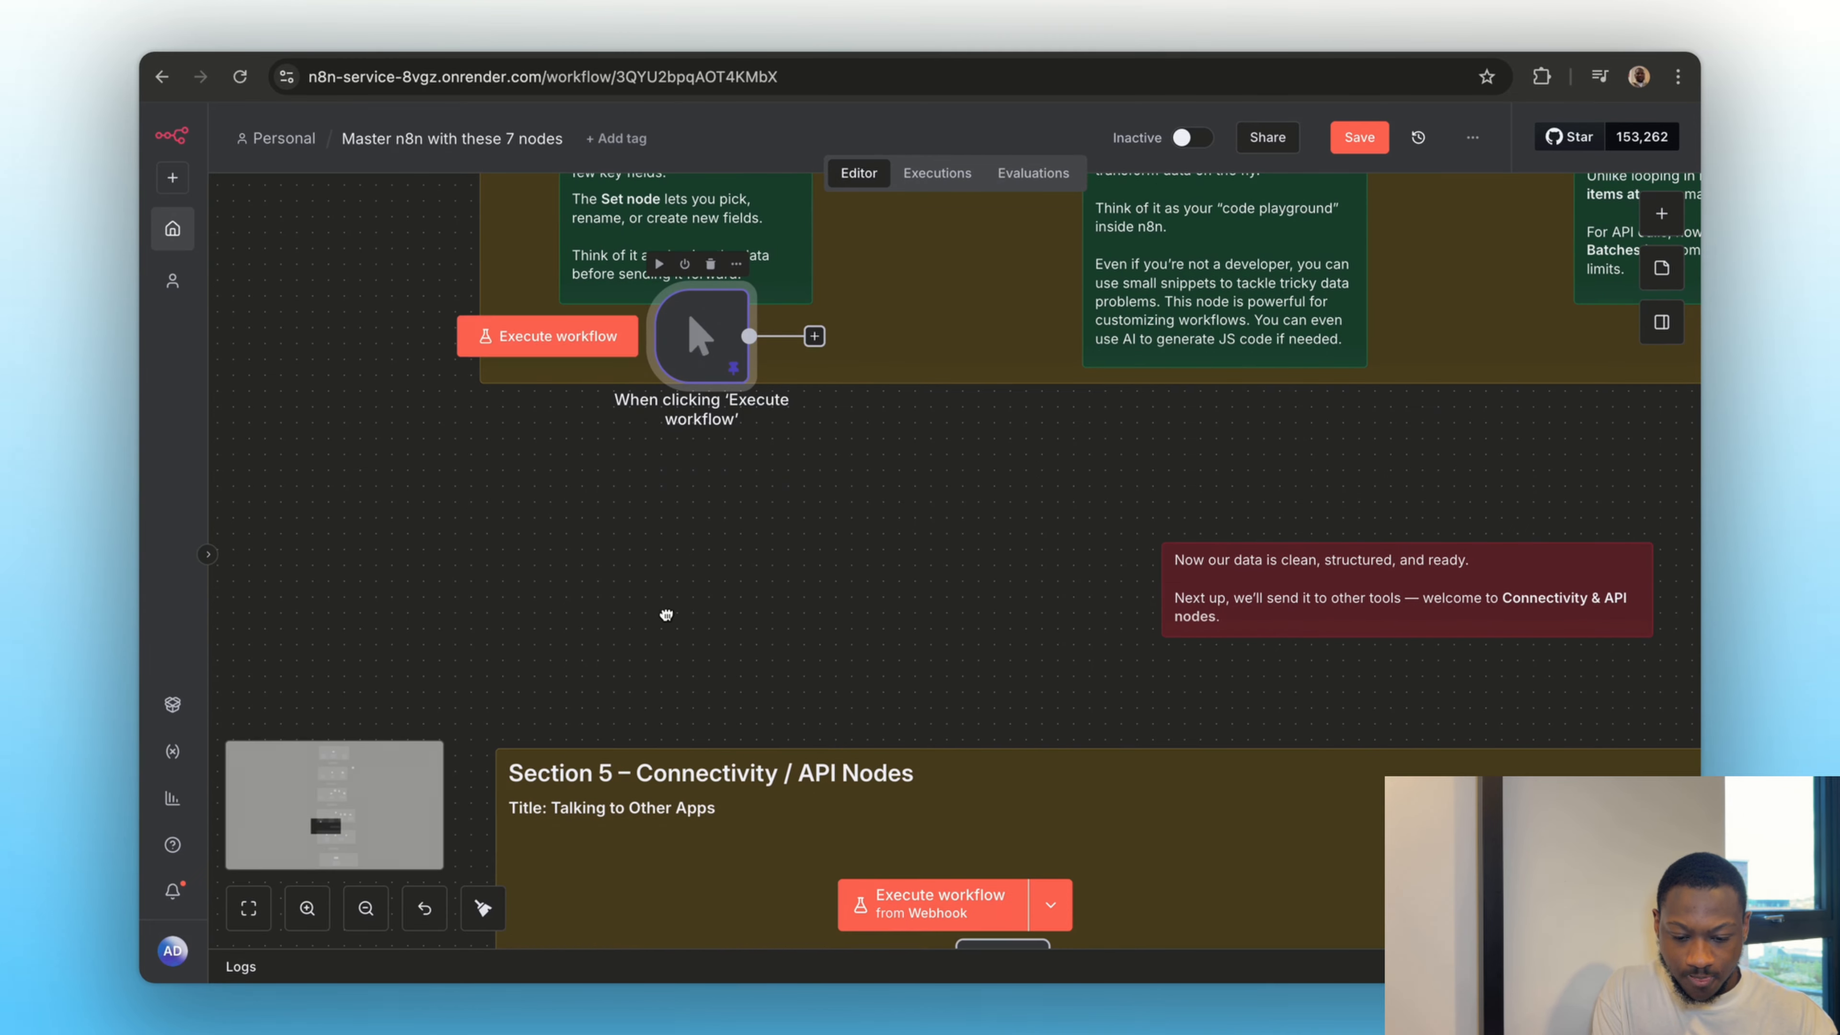
pyautogui.moveTo(688, 311); pyautogui.dragTo(675, 857)
pyautogui.scroll(-5, 675, 857)
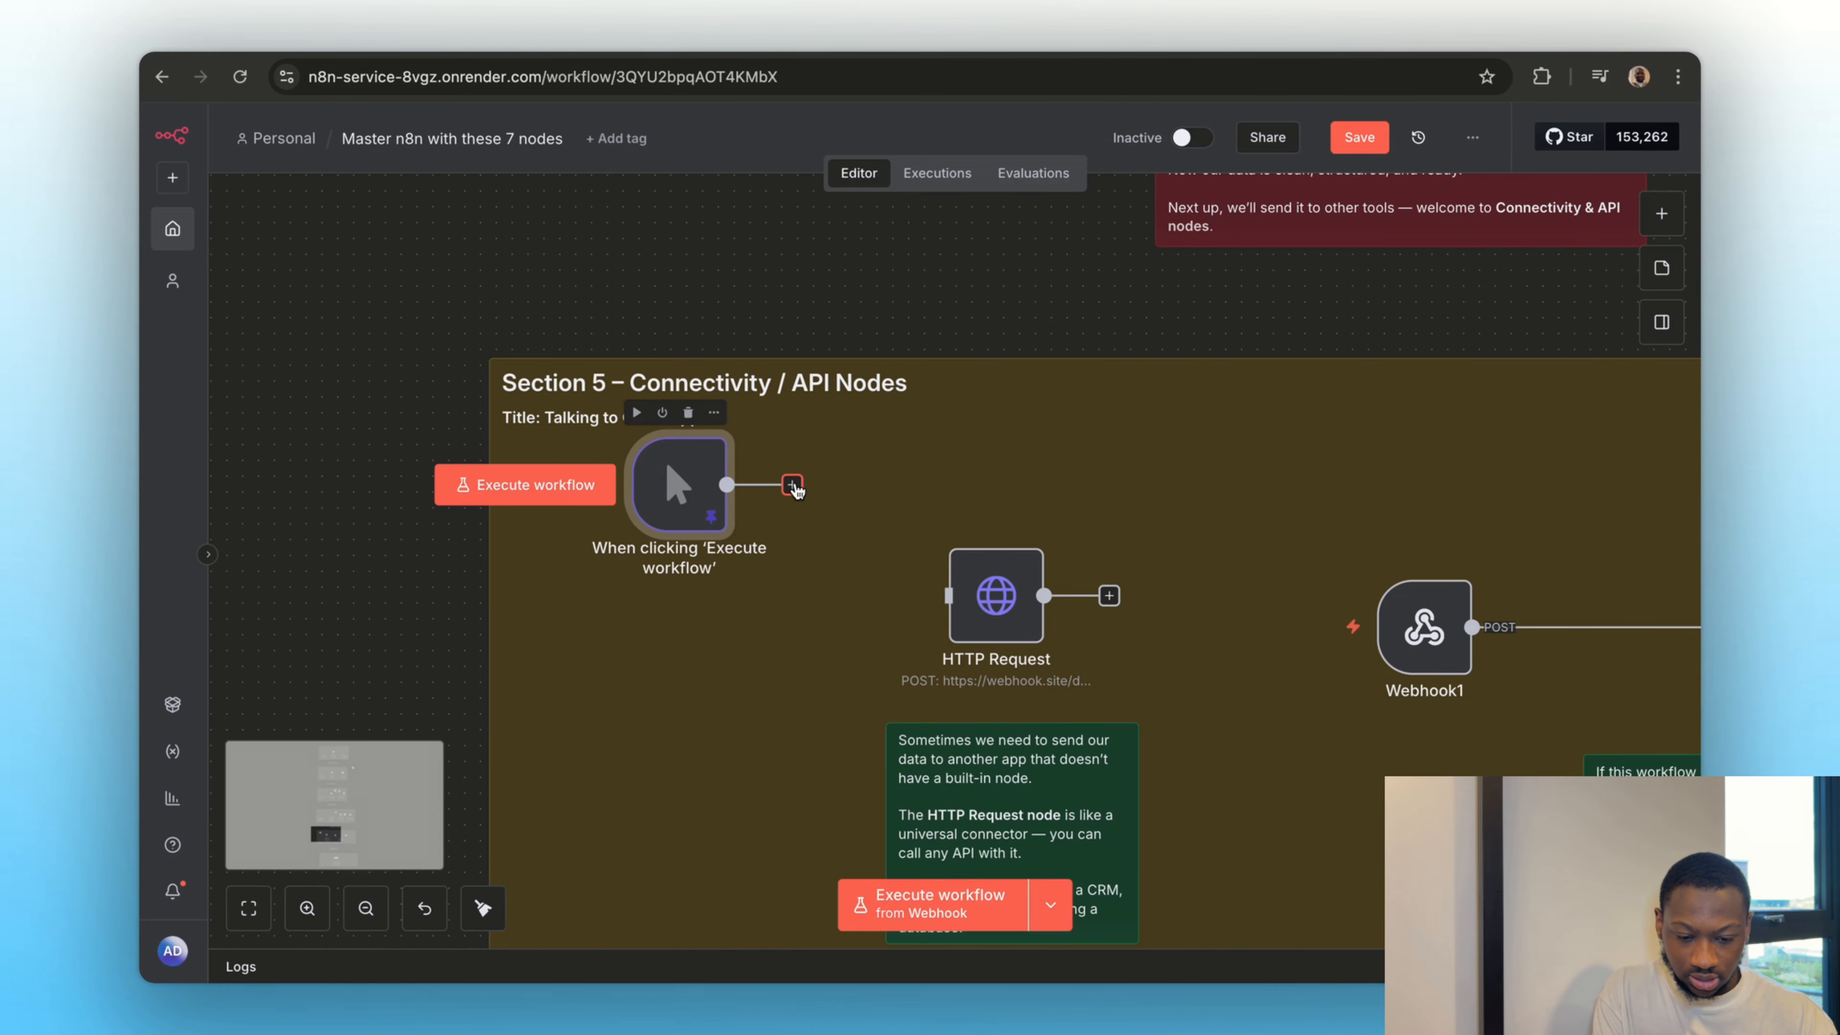
pyautogui.moveTo(792, 484); pyautogui.dragTo(1002, 613)
pyautogui.click(1002, 613)
# Open the HTTP Request node and enable Send Body
pyautogui.doubleClick(1002, 612)
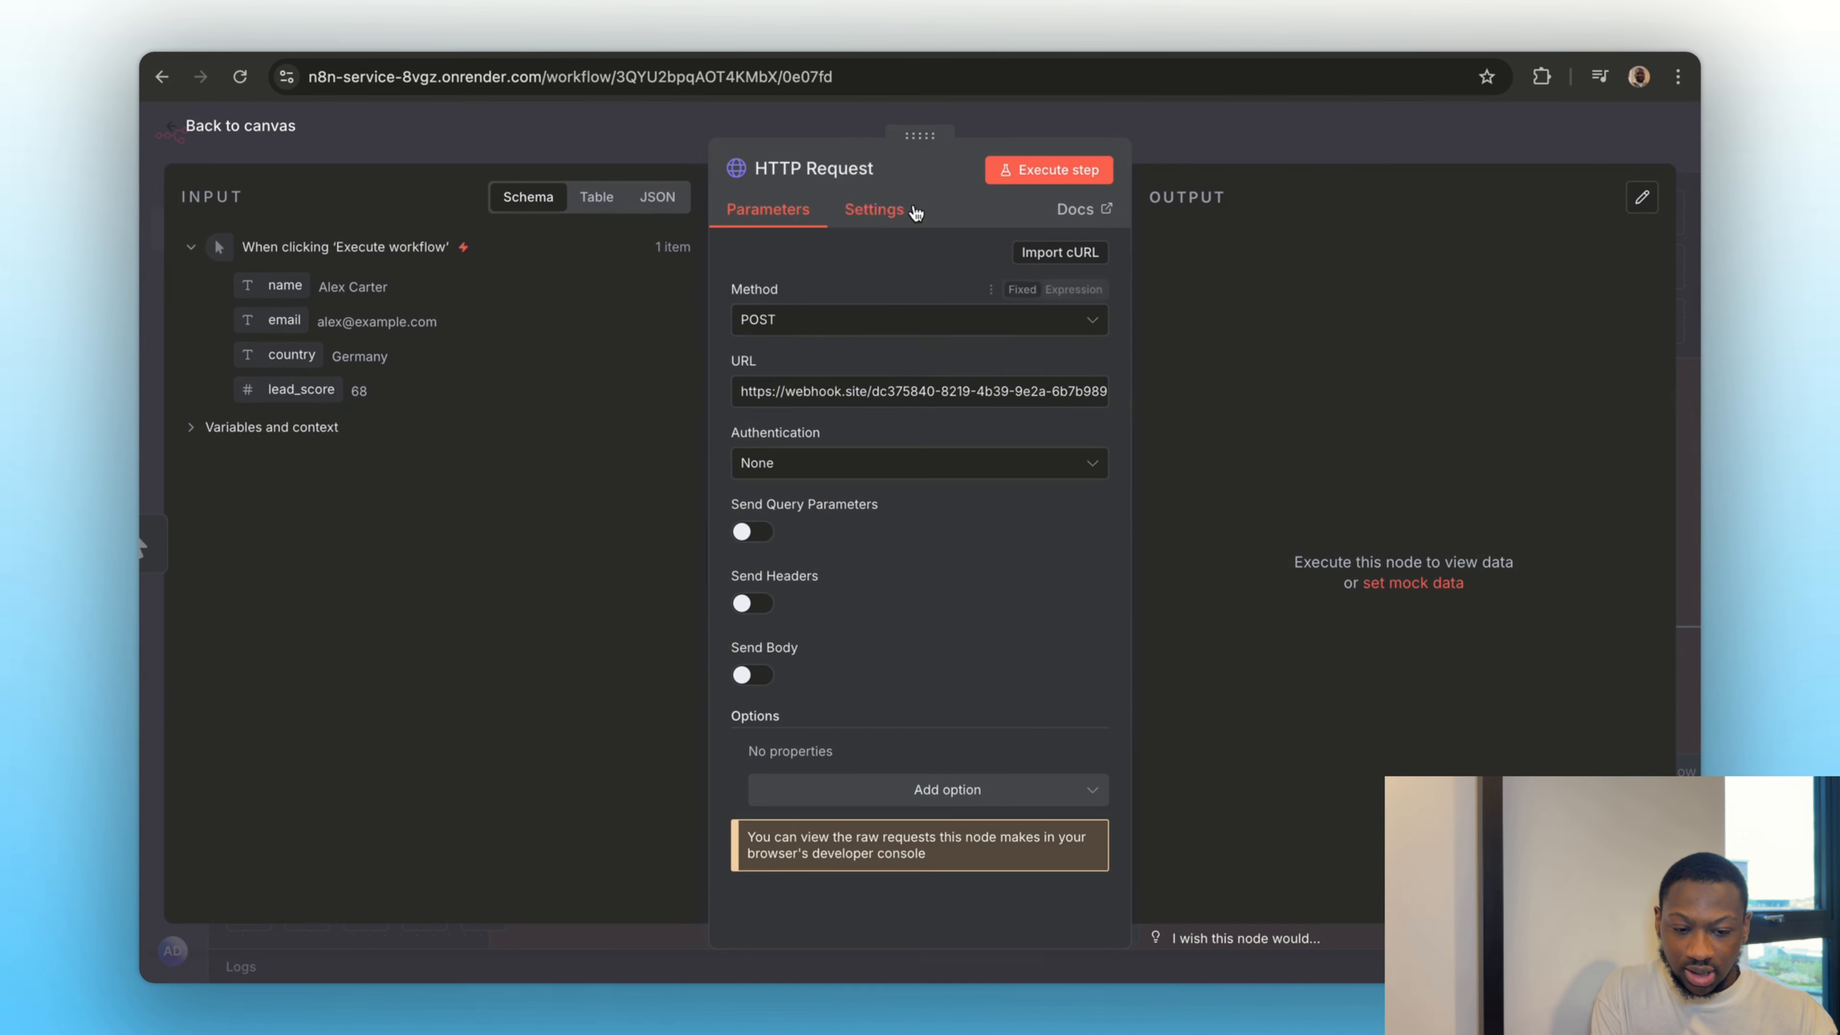
pyautogui.click(751, 674)
pyautogui.scroll(-5, 871, 698)
# Add body parameters name and email, mapped to {{ $json.name }} and {{ $json.email }}
pyautogui.click(794, 559)
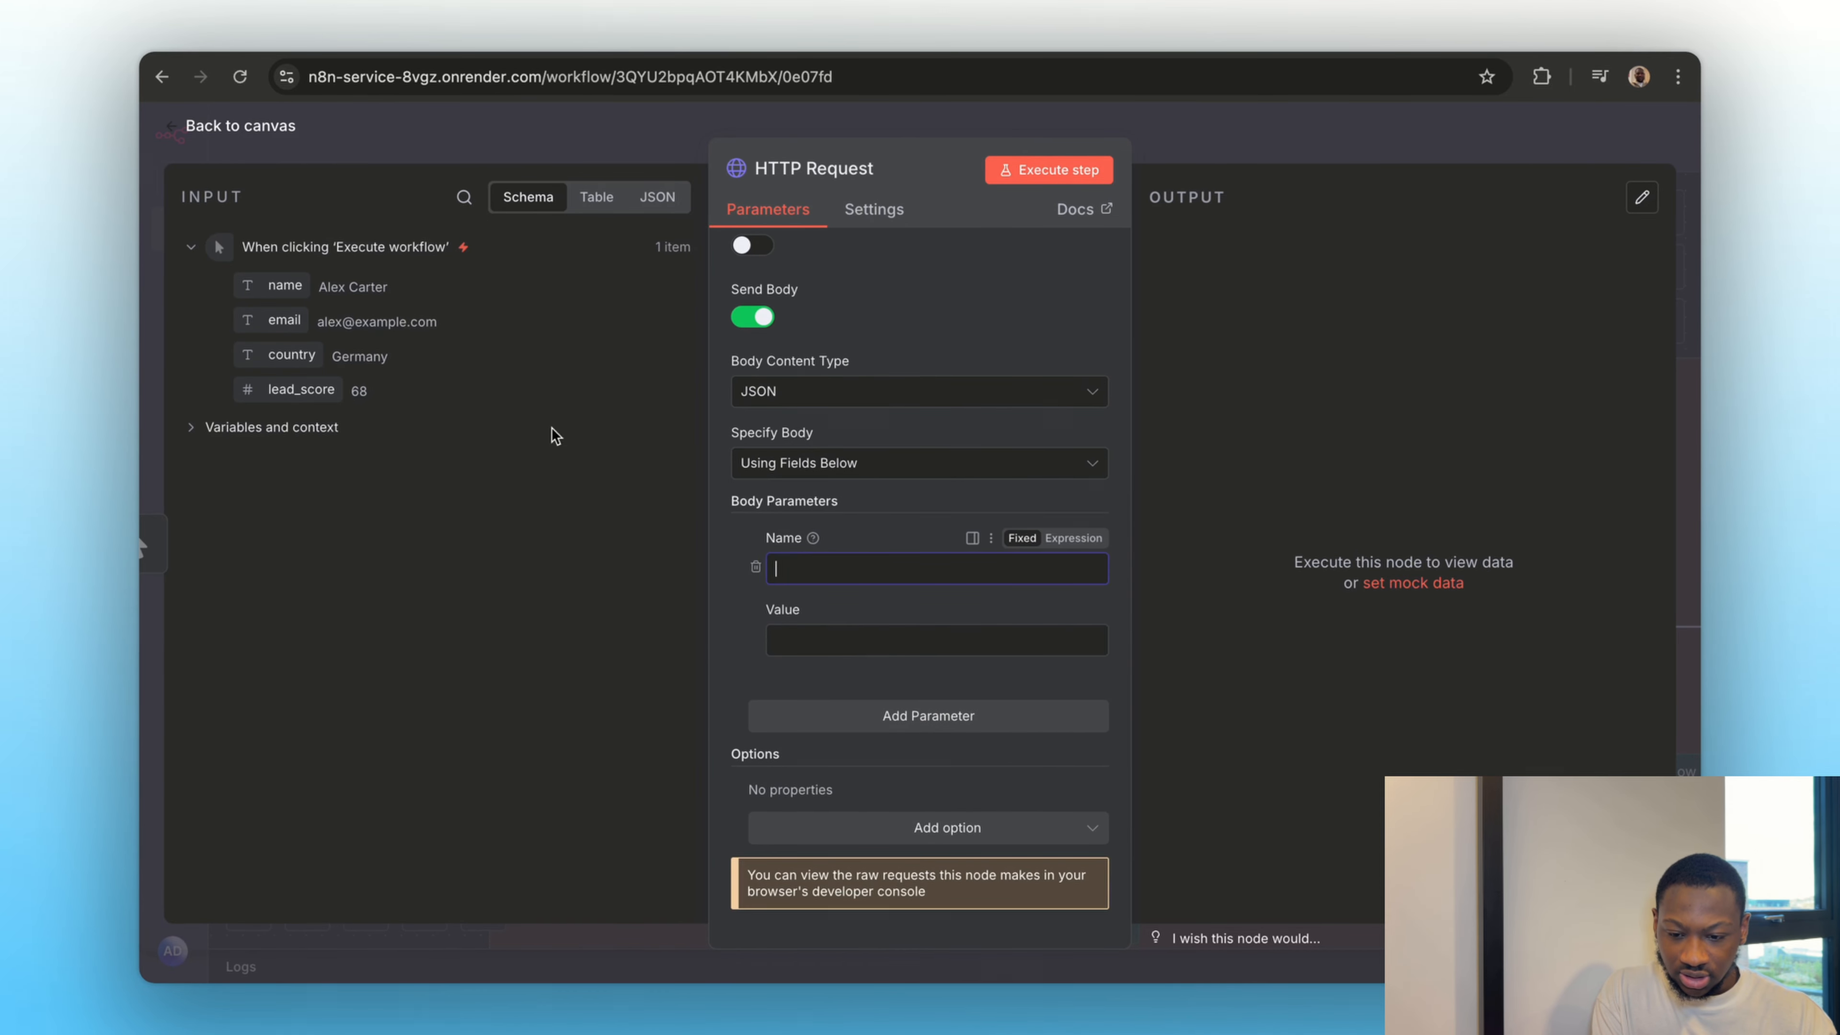
pyautogui.write('name')
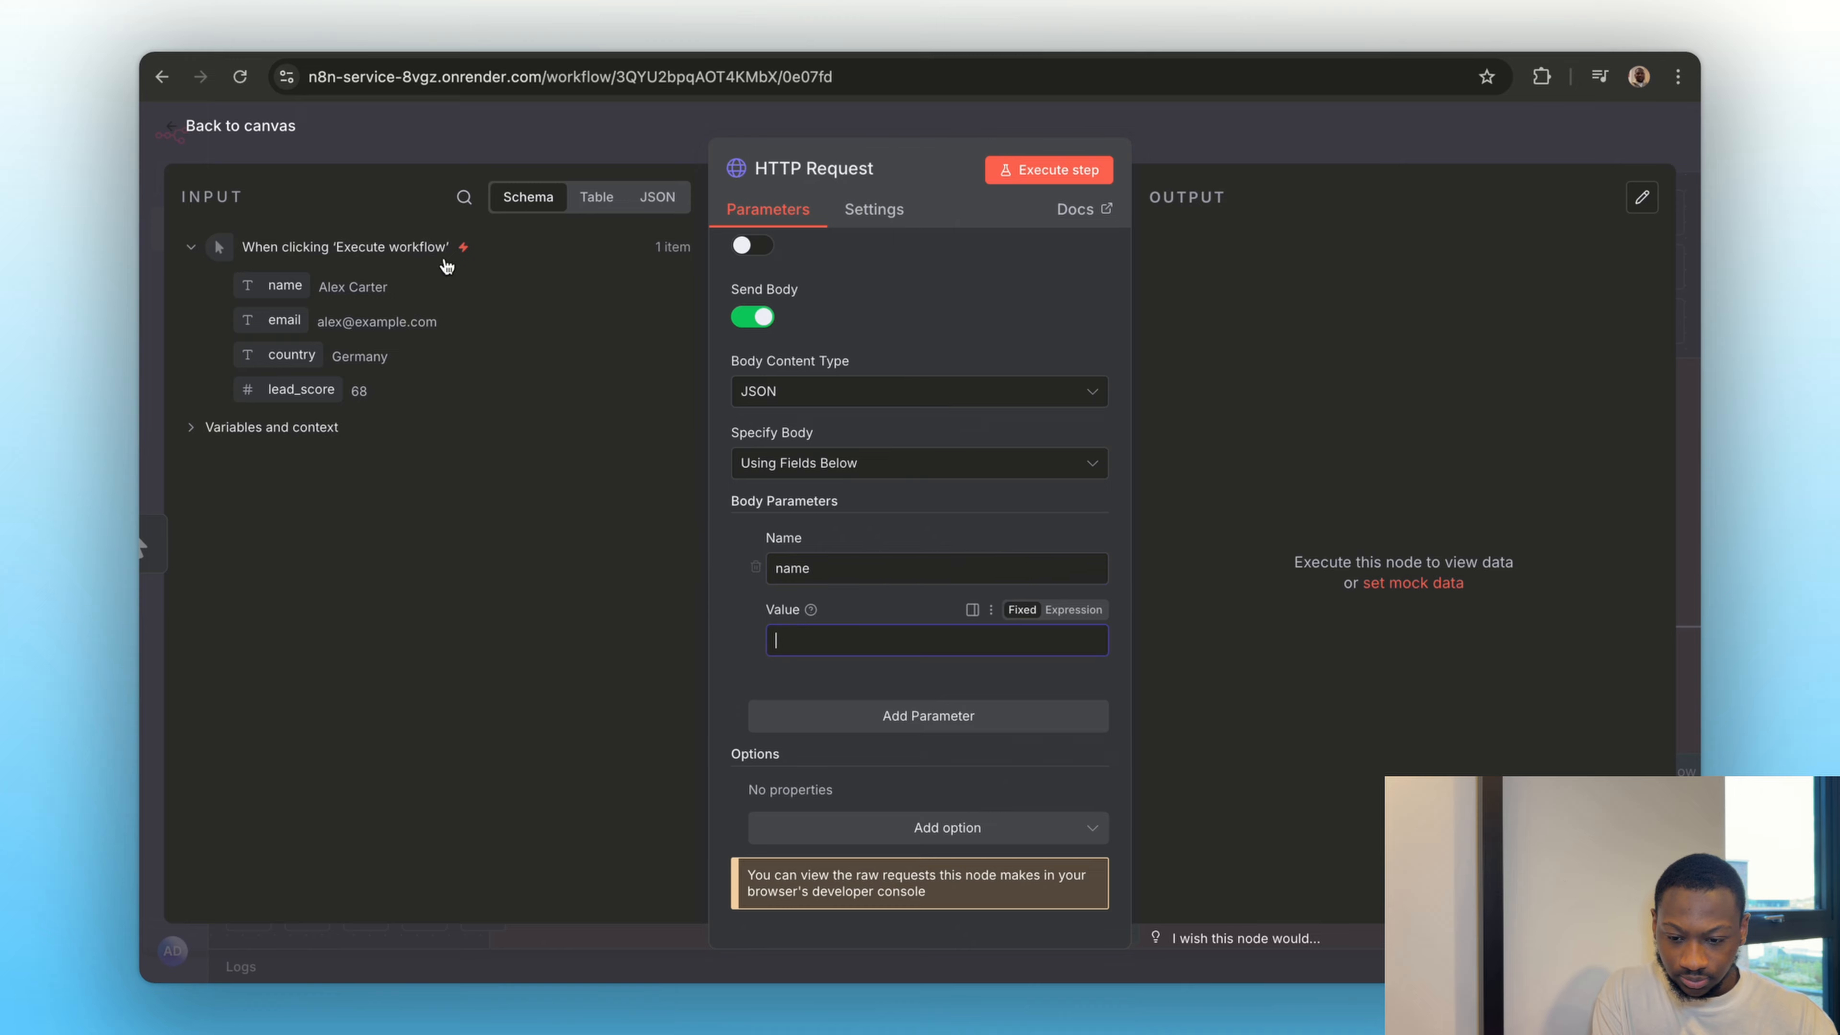
pyautogui.moveTo(285, 285); pyautogui.dragTo(809, 645)
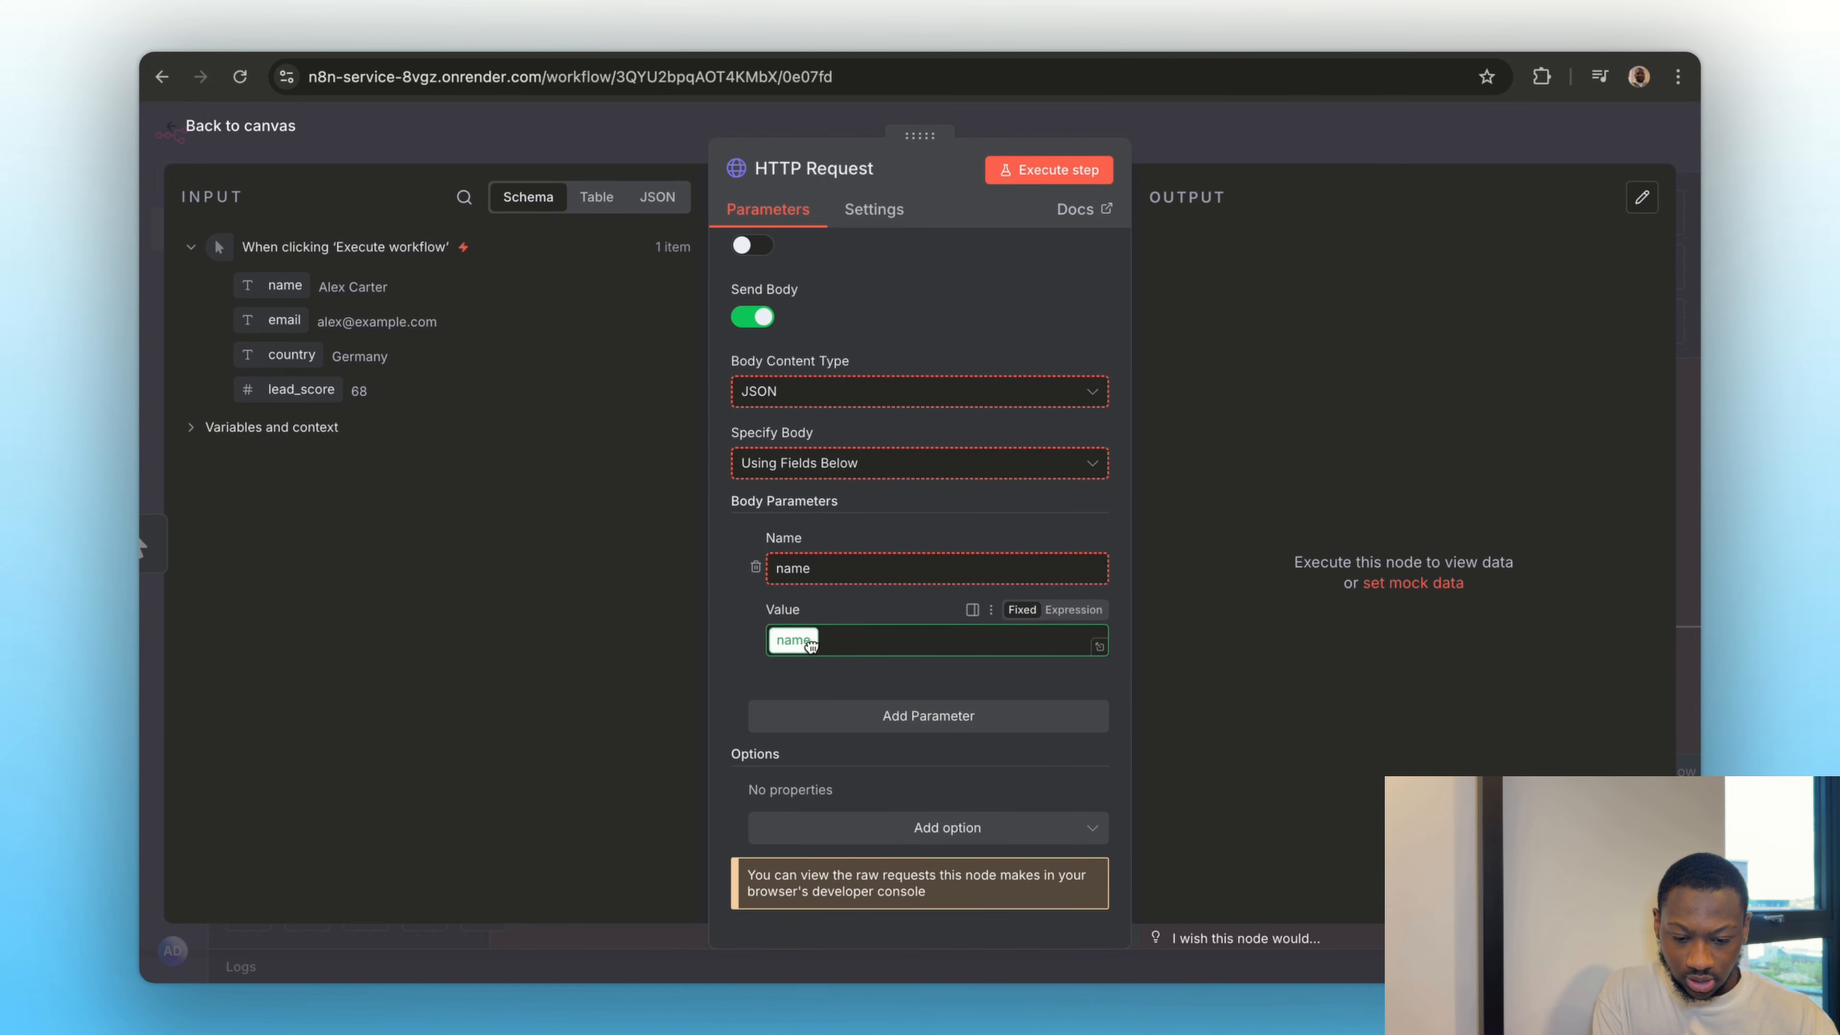
pyautogui.click(849, 747)
pyautogui.click(825, 769)
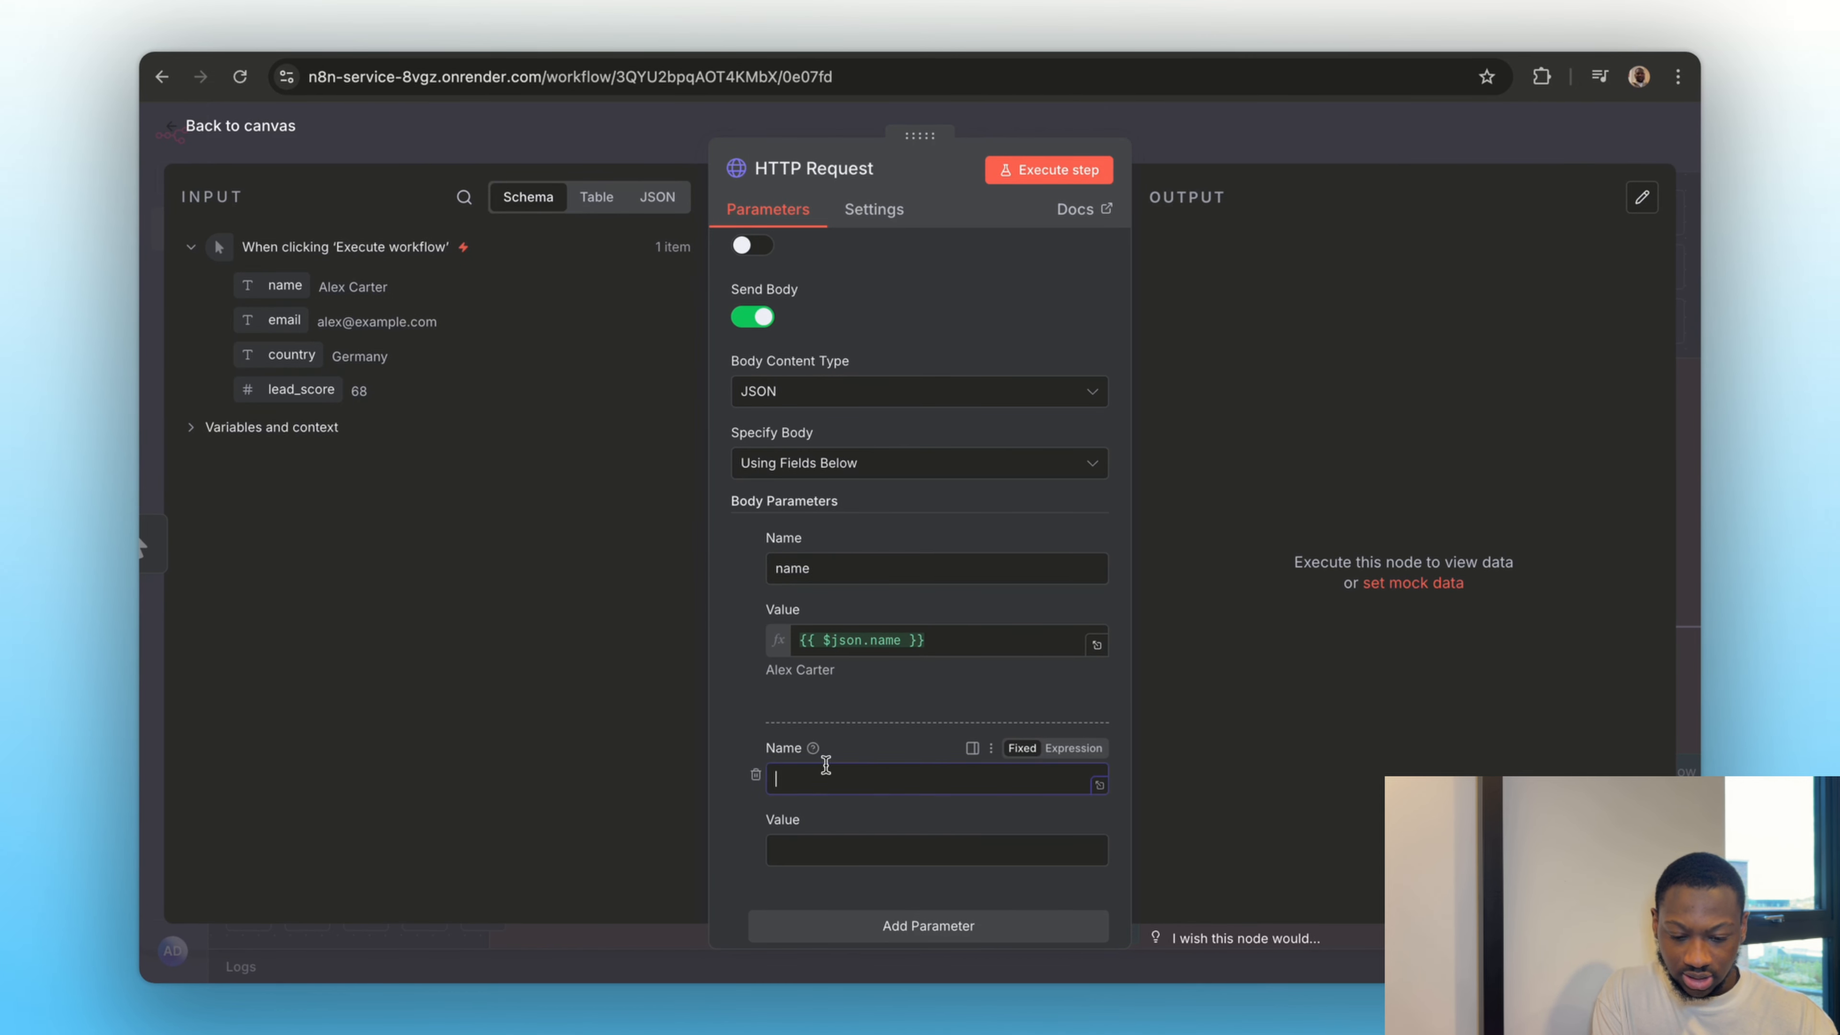
pyautogui.write('email')
pyautogui.moveTo(300, 319); pyautogui.dragTo(786, 849)
pyautogui.scroll(-3, 881, 699)
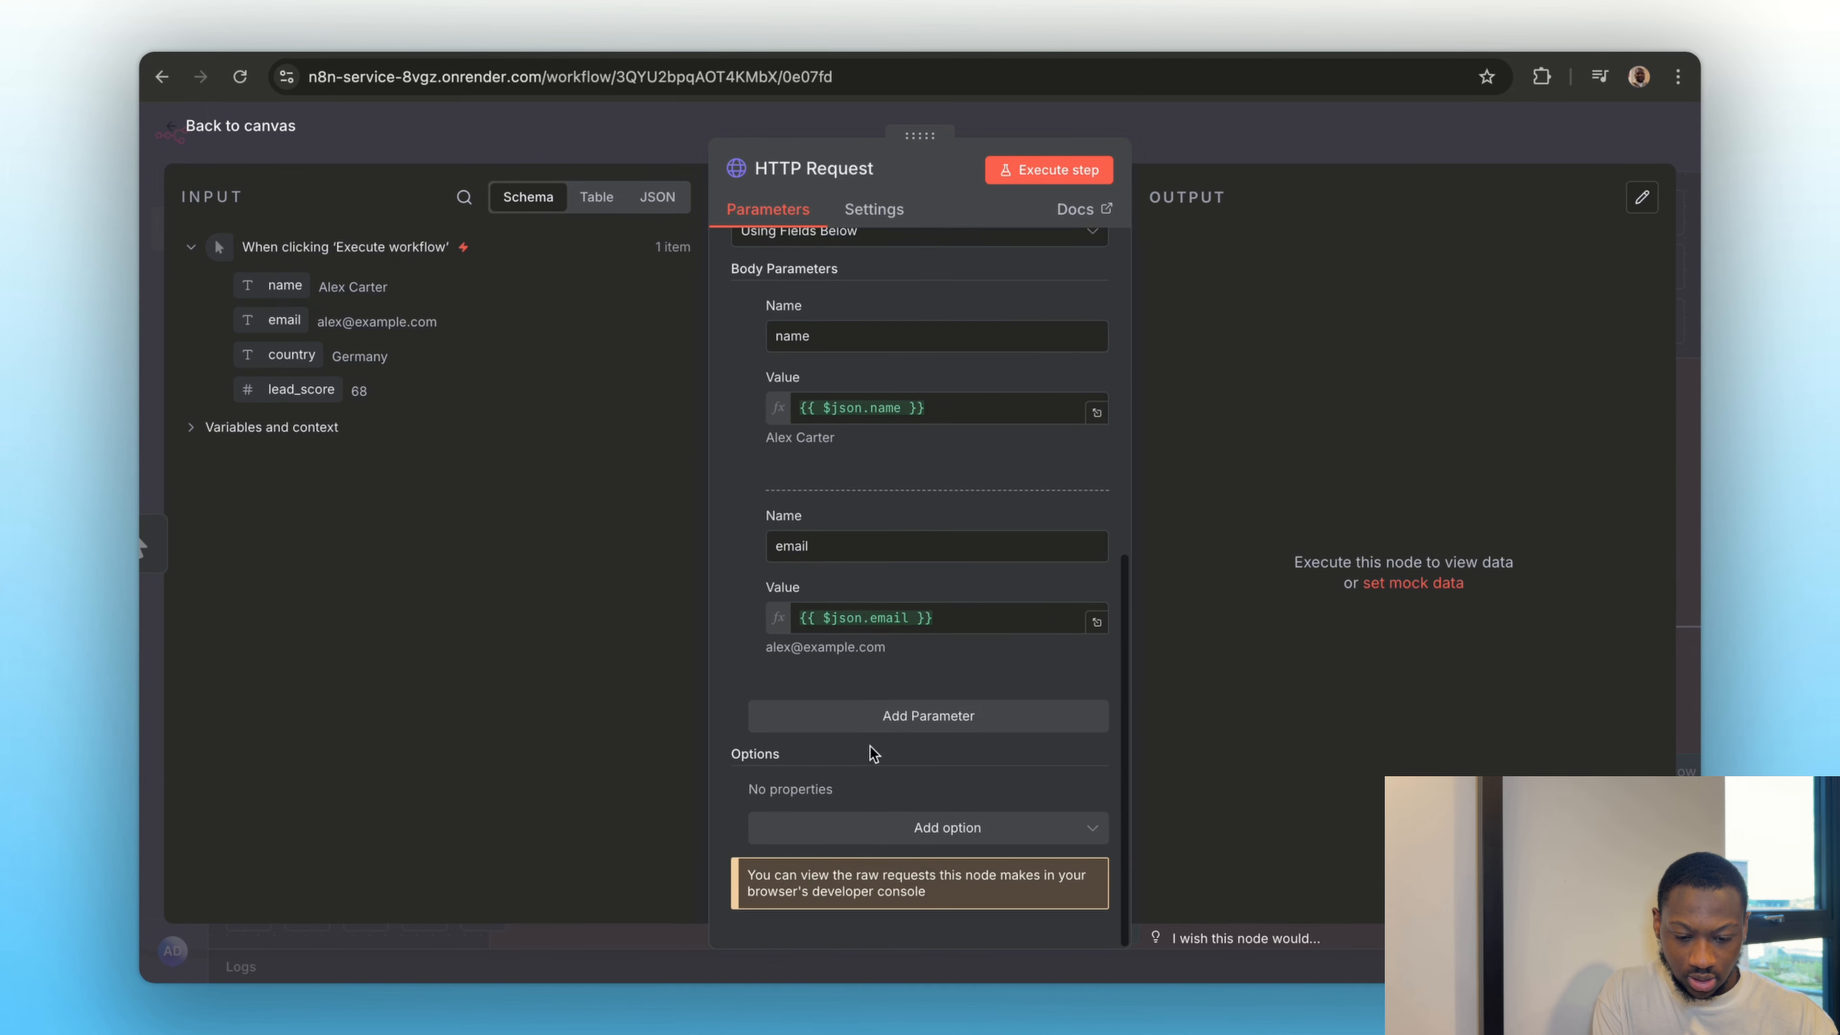
# Add a third body parameter named country, mapped to {{ $json.country }}
pyautogui.click(873, 715)
pyautogui.moveTo(320, 355); pyautogui.dragTo(801, 758)
pyautogui.click(843, 844)
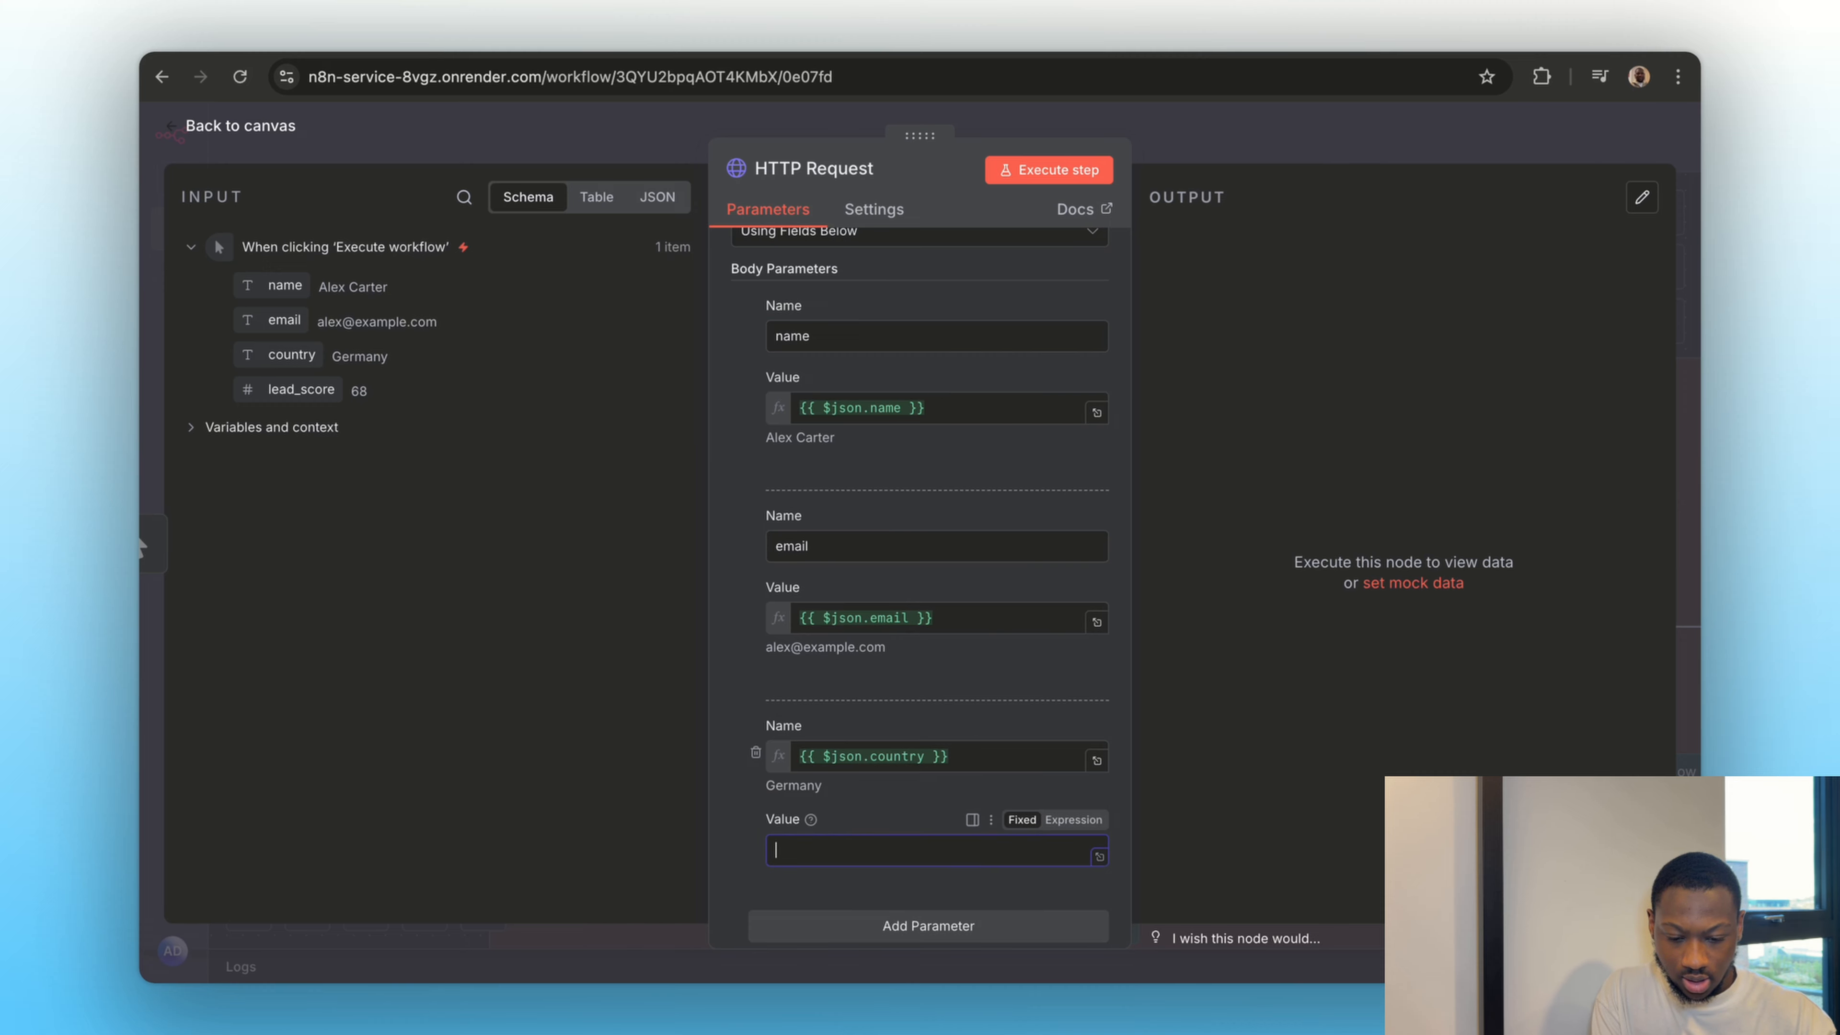
pyautogui.click(880, 758)
pyautogui.hotkey('ctrl', 'a')
pyautogui.press('BackSpace')
pyautogui.write('country')
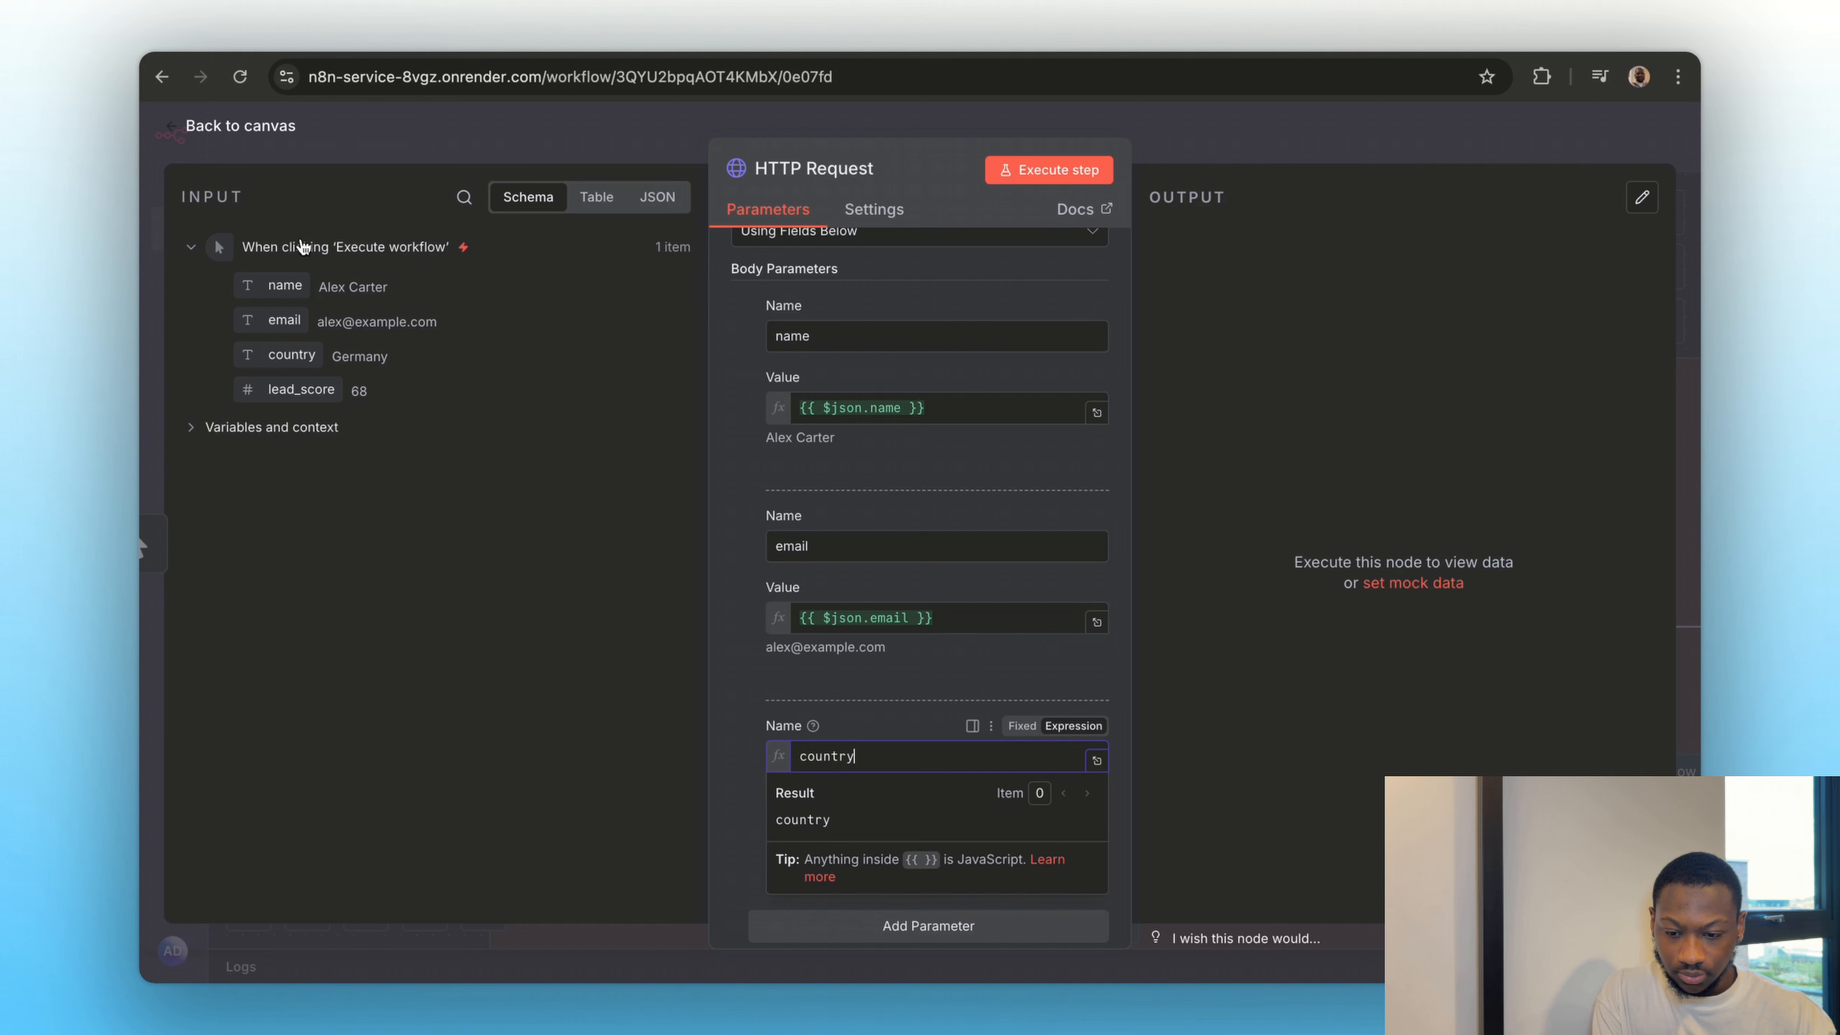
pyautogui.moveTo(291, 355); pyautogui.dragTo(876, 850)
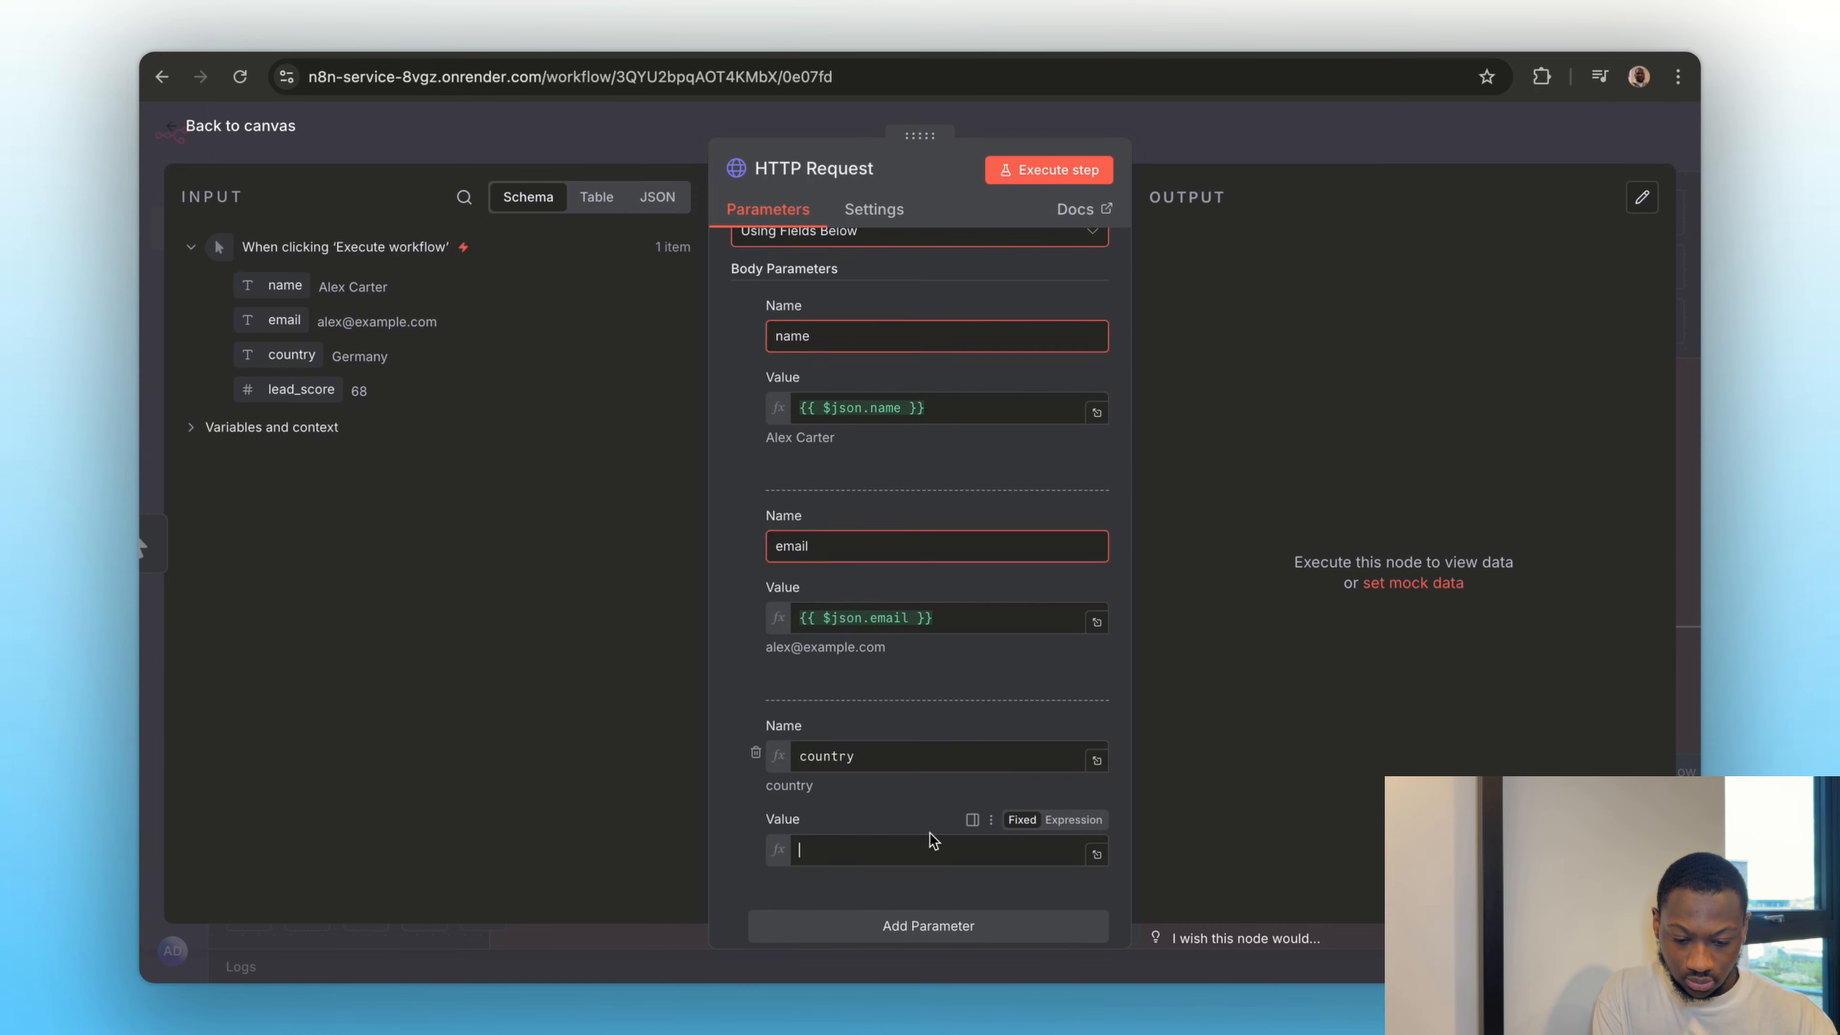
# Make the country parameter's name a fixed value, and add a lead_score body parameter mapped to the input's lead_score field
pyautogui.scroll(-3, 896, 799)
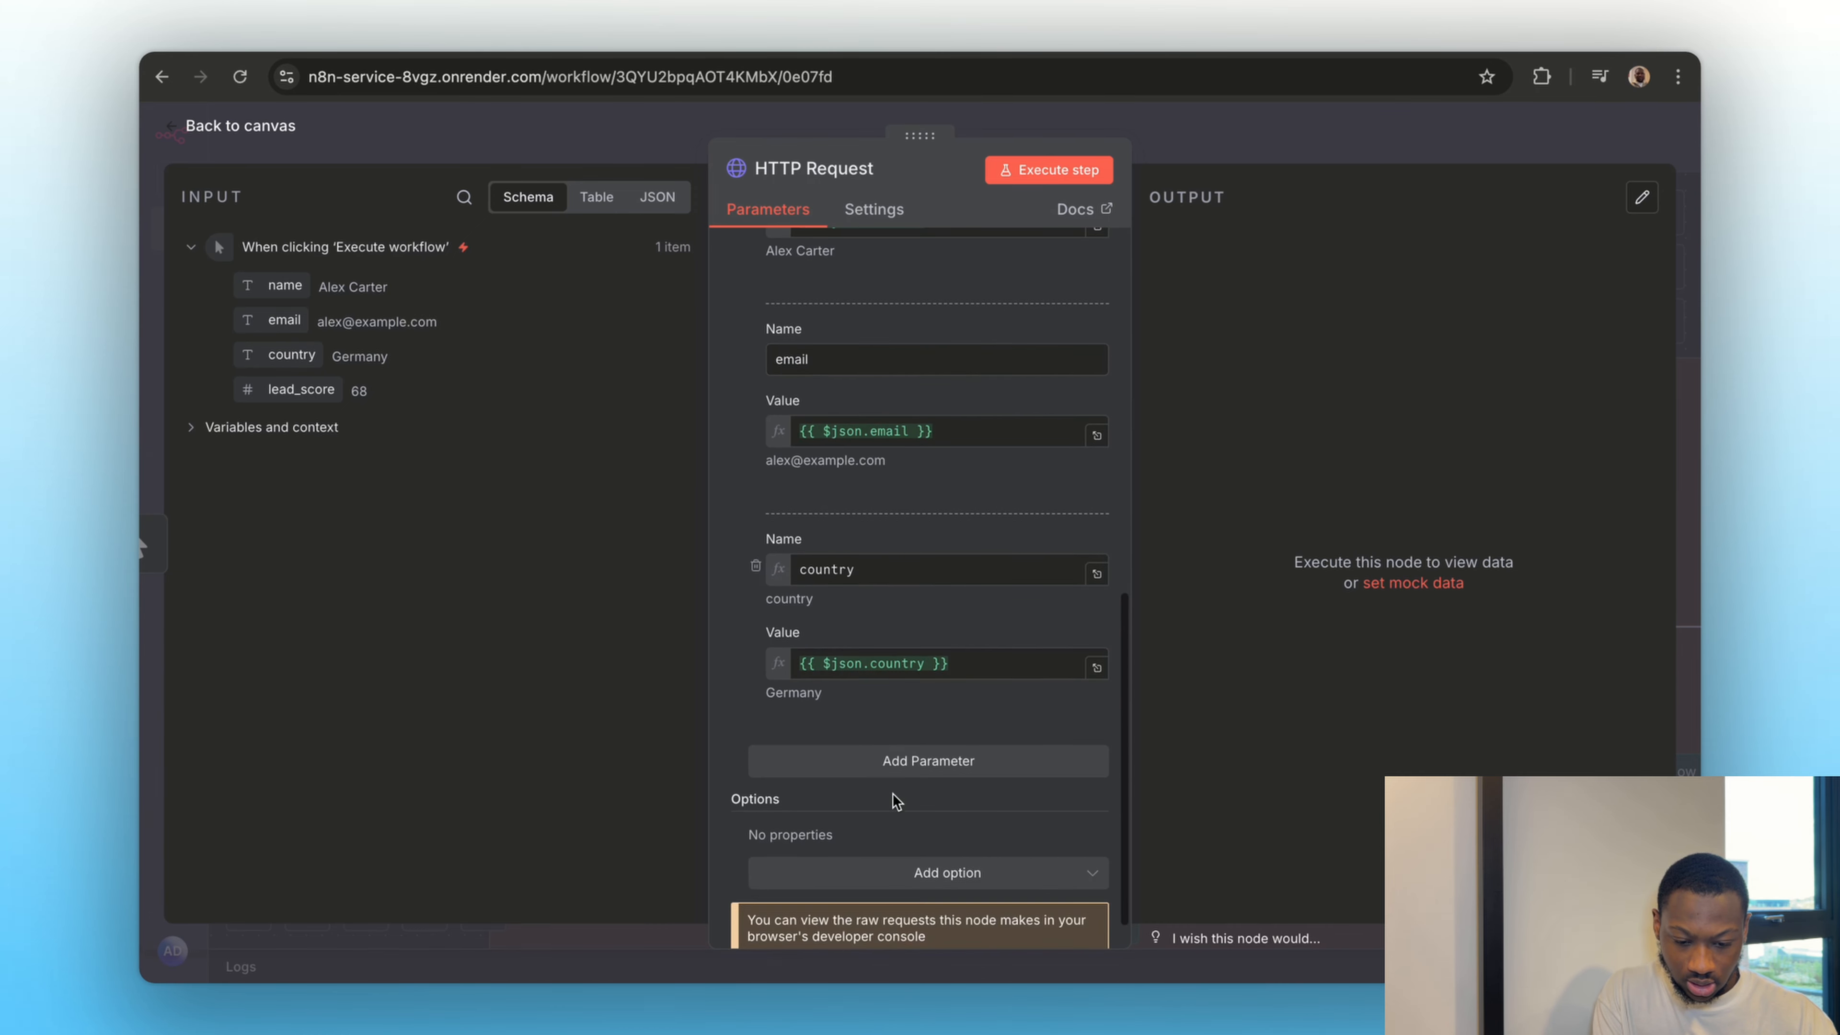
pyautogui.click(866, 760)
pyautogui.scroll(-2, 855, 580)
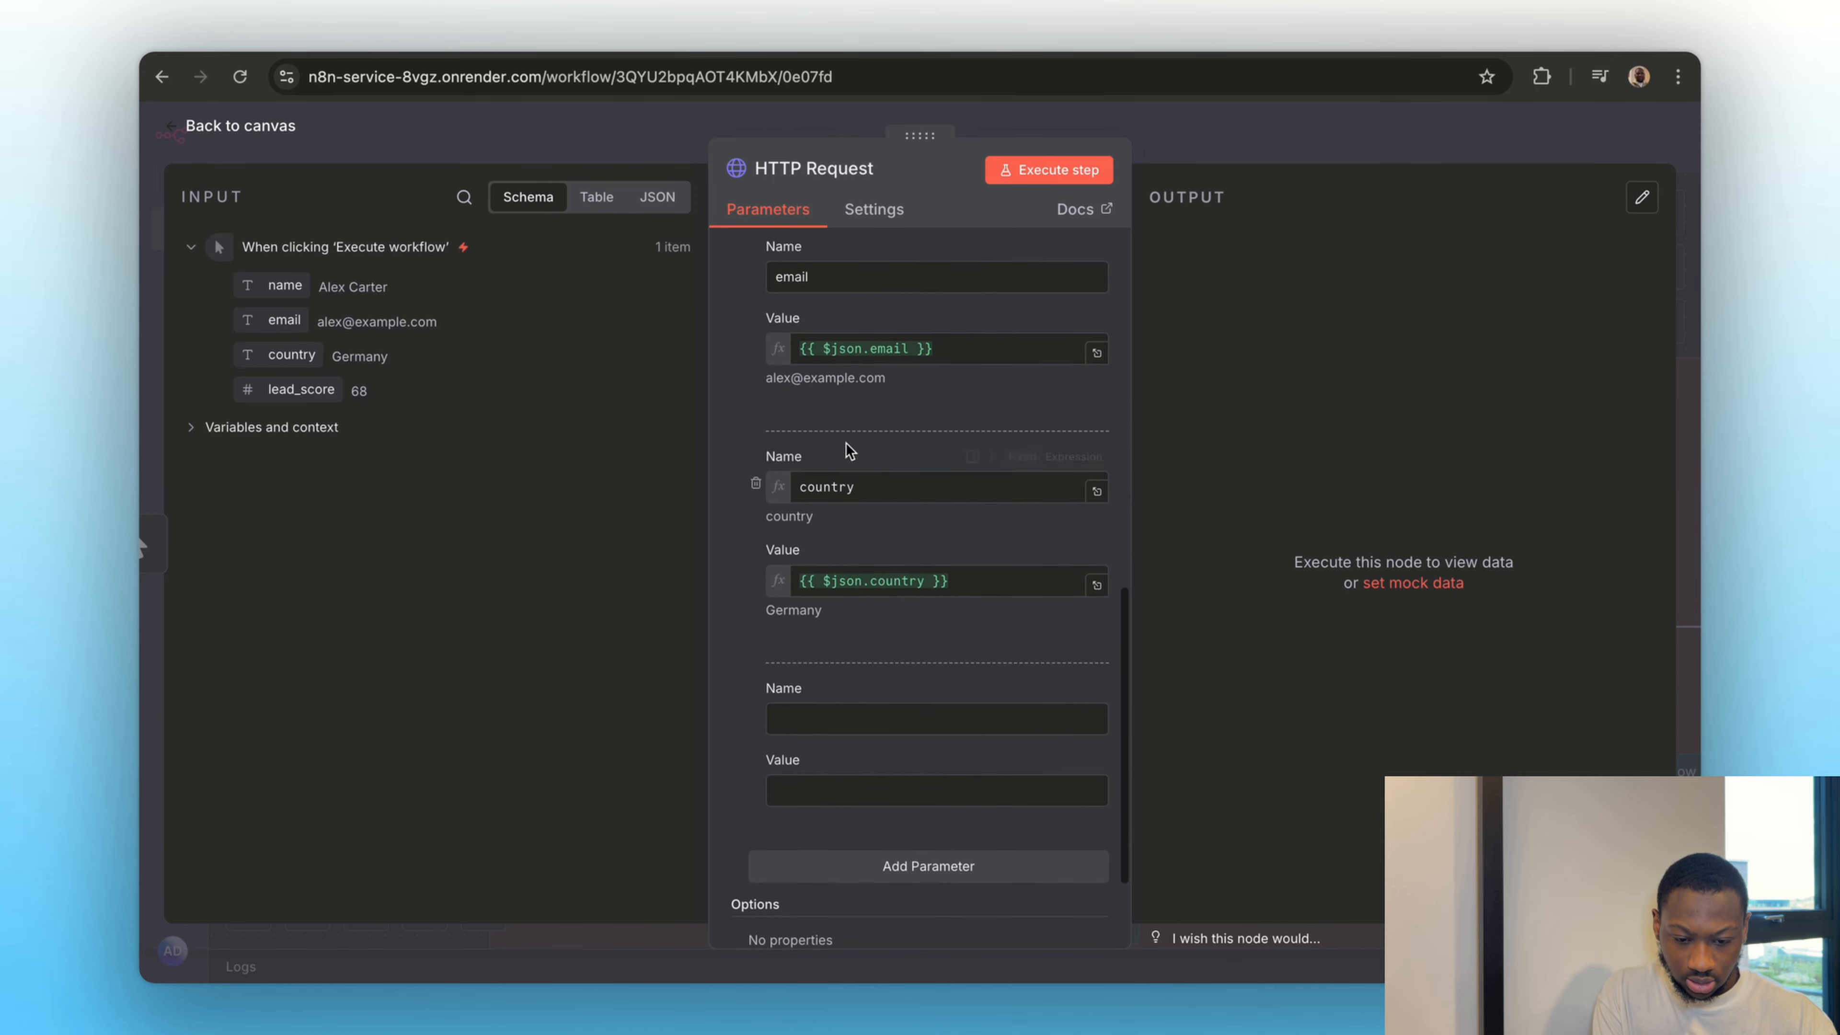
pyautogui.click(1022, 457)
pyautogui.scroll(-2, 880, 595)
pyautogui.click(840, 573)
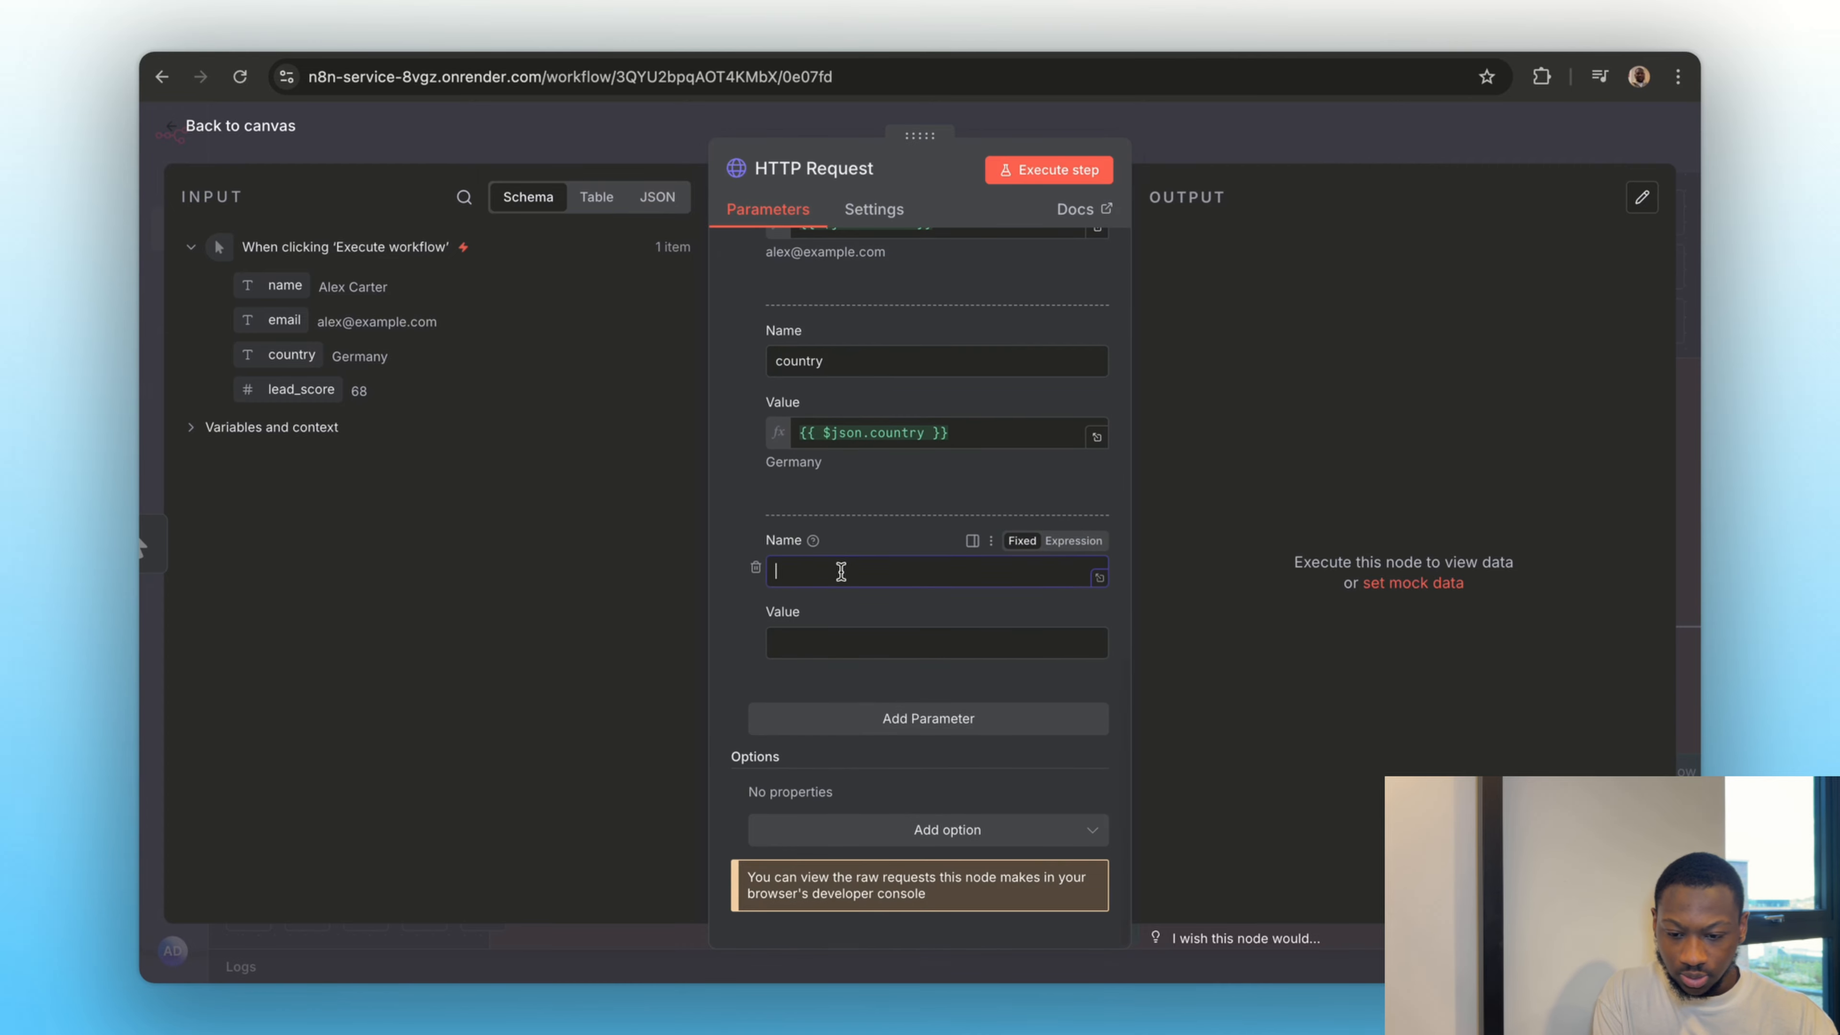
pyautogui.write('lead_score')
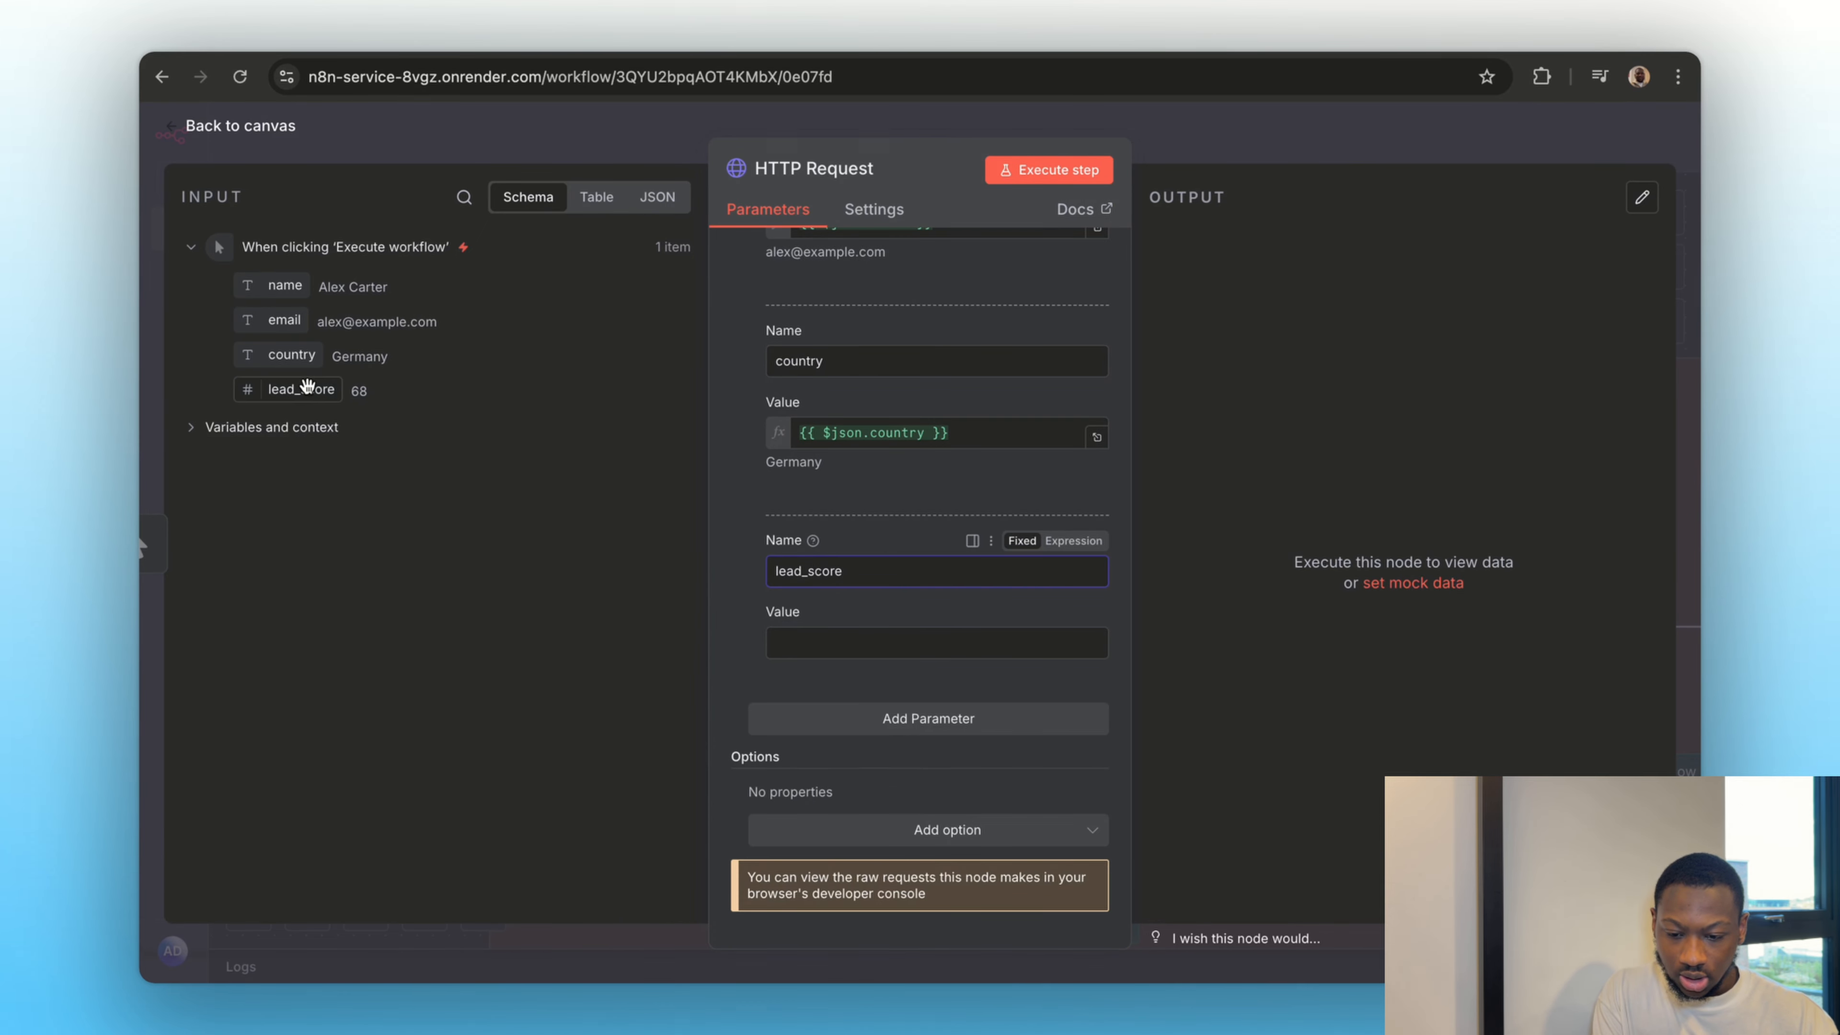
pyautogui.moveTo(300, 389); pyautogui.dragTo(841, 643)
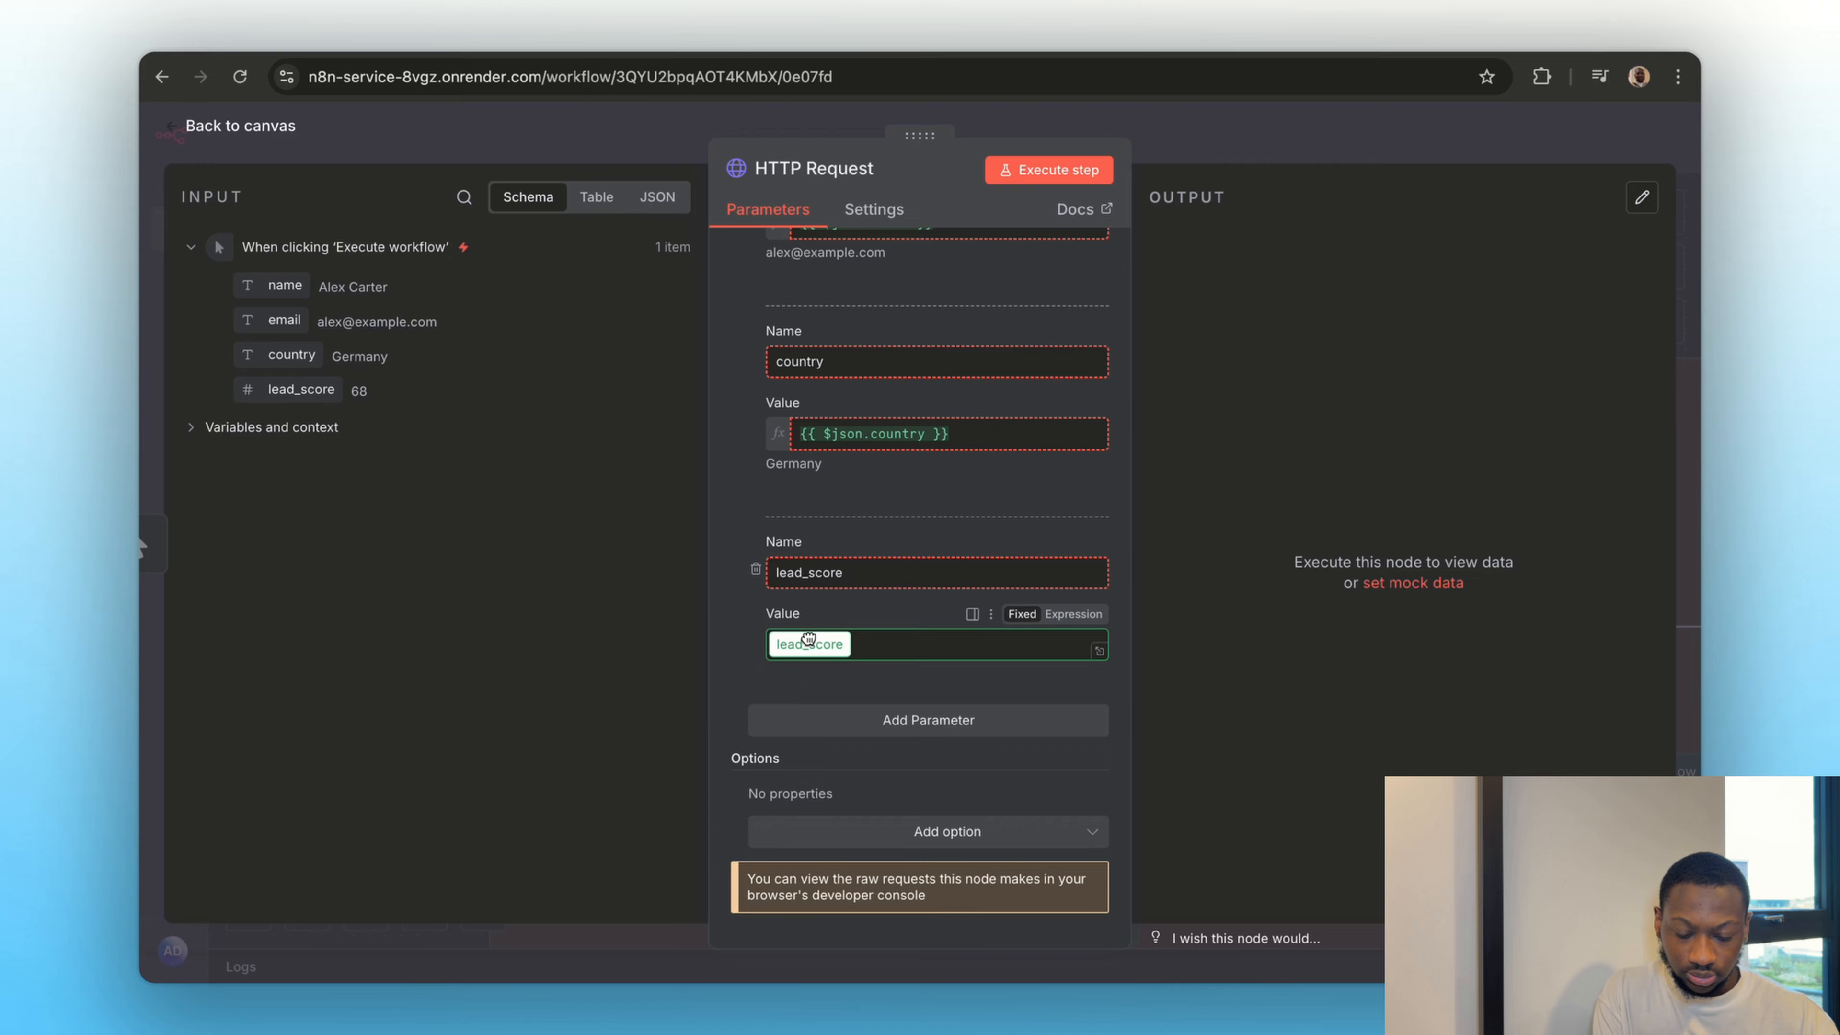
pyautogui.scroll(10, 929, 518)
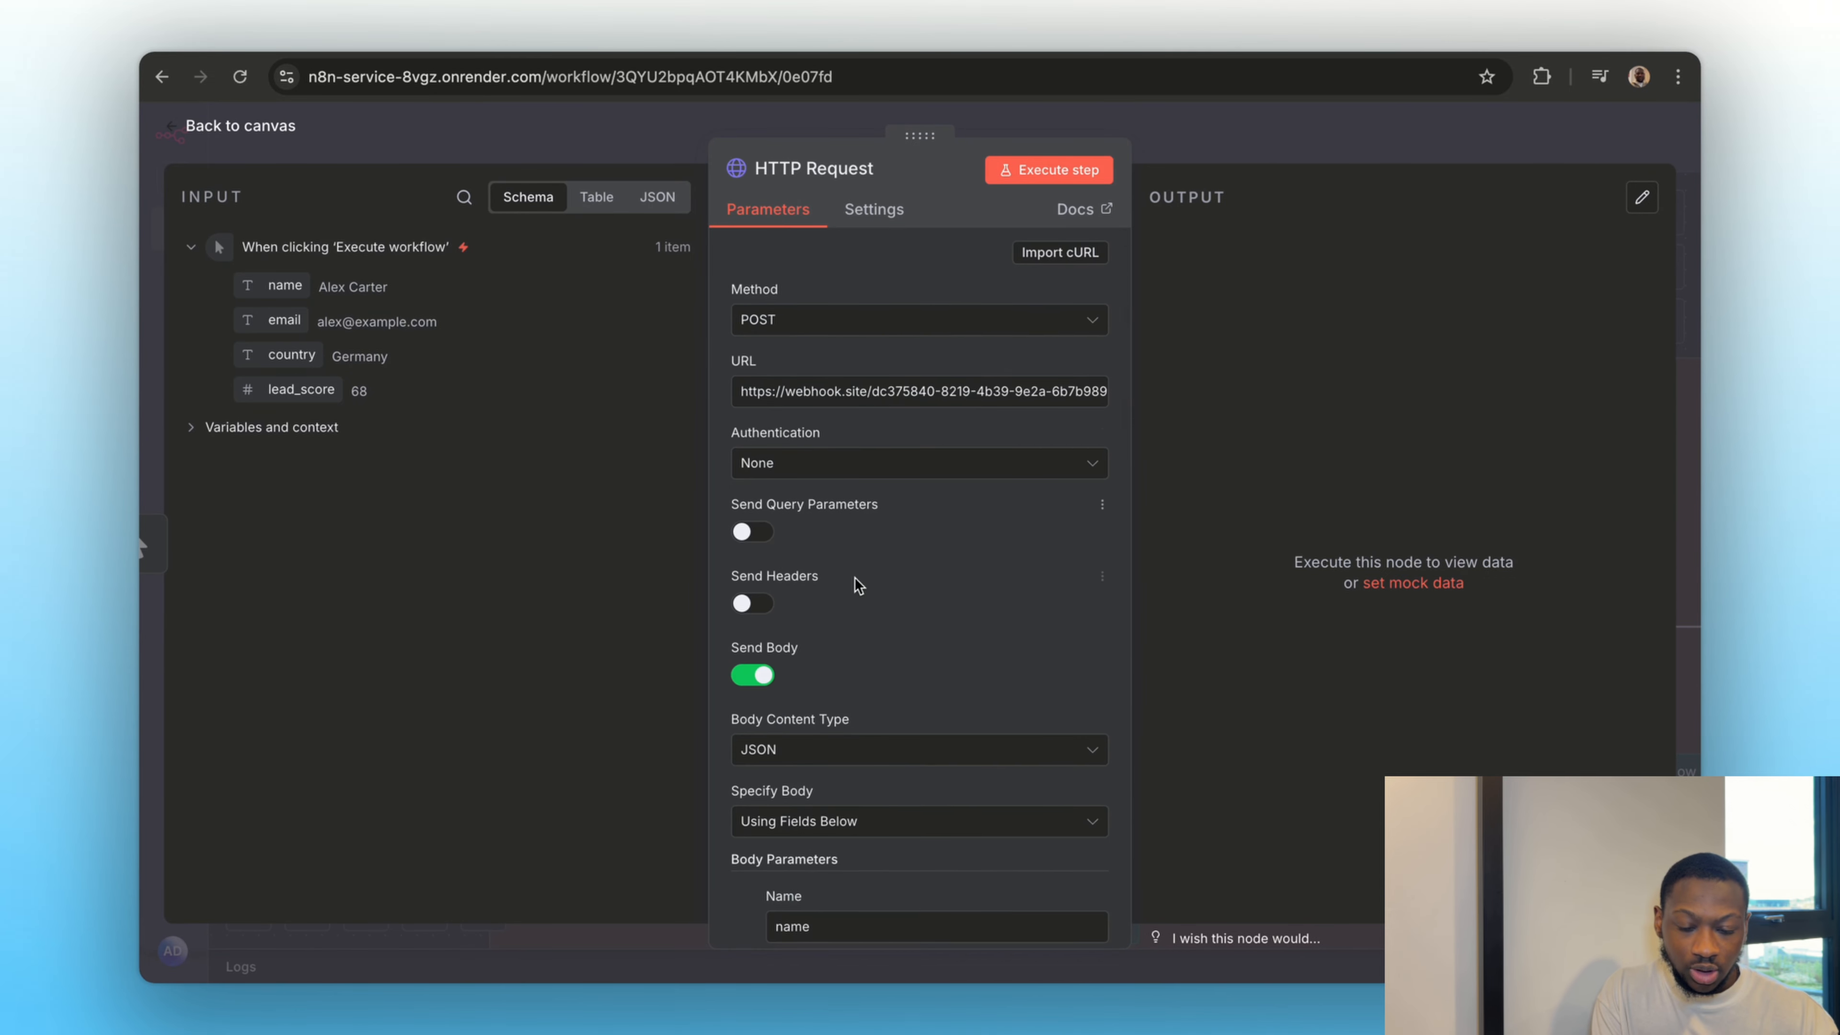
pyautogui.scroll(-1, 856, 578)
pyautogui.scroll(1, 939, 516)
pyautogui.click(391, 30)
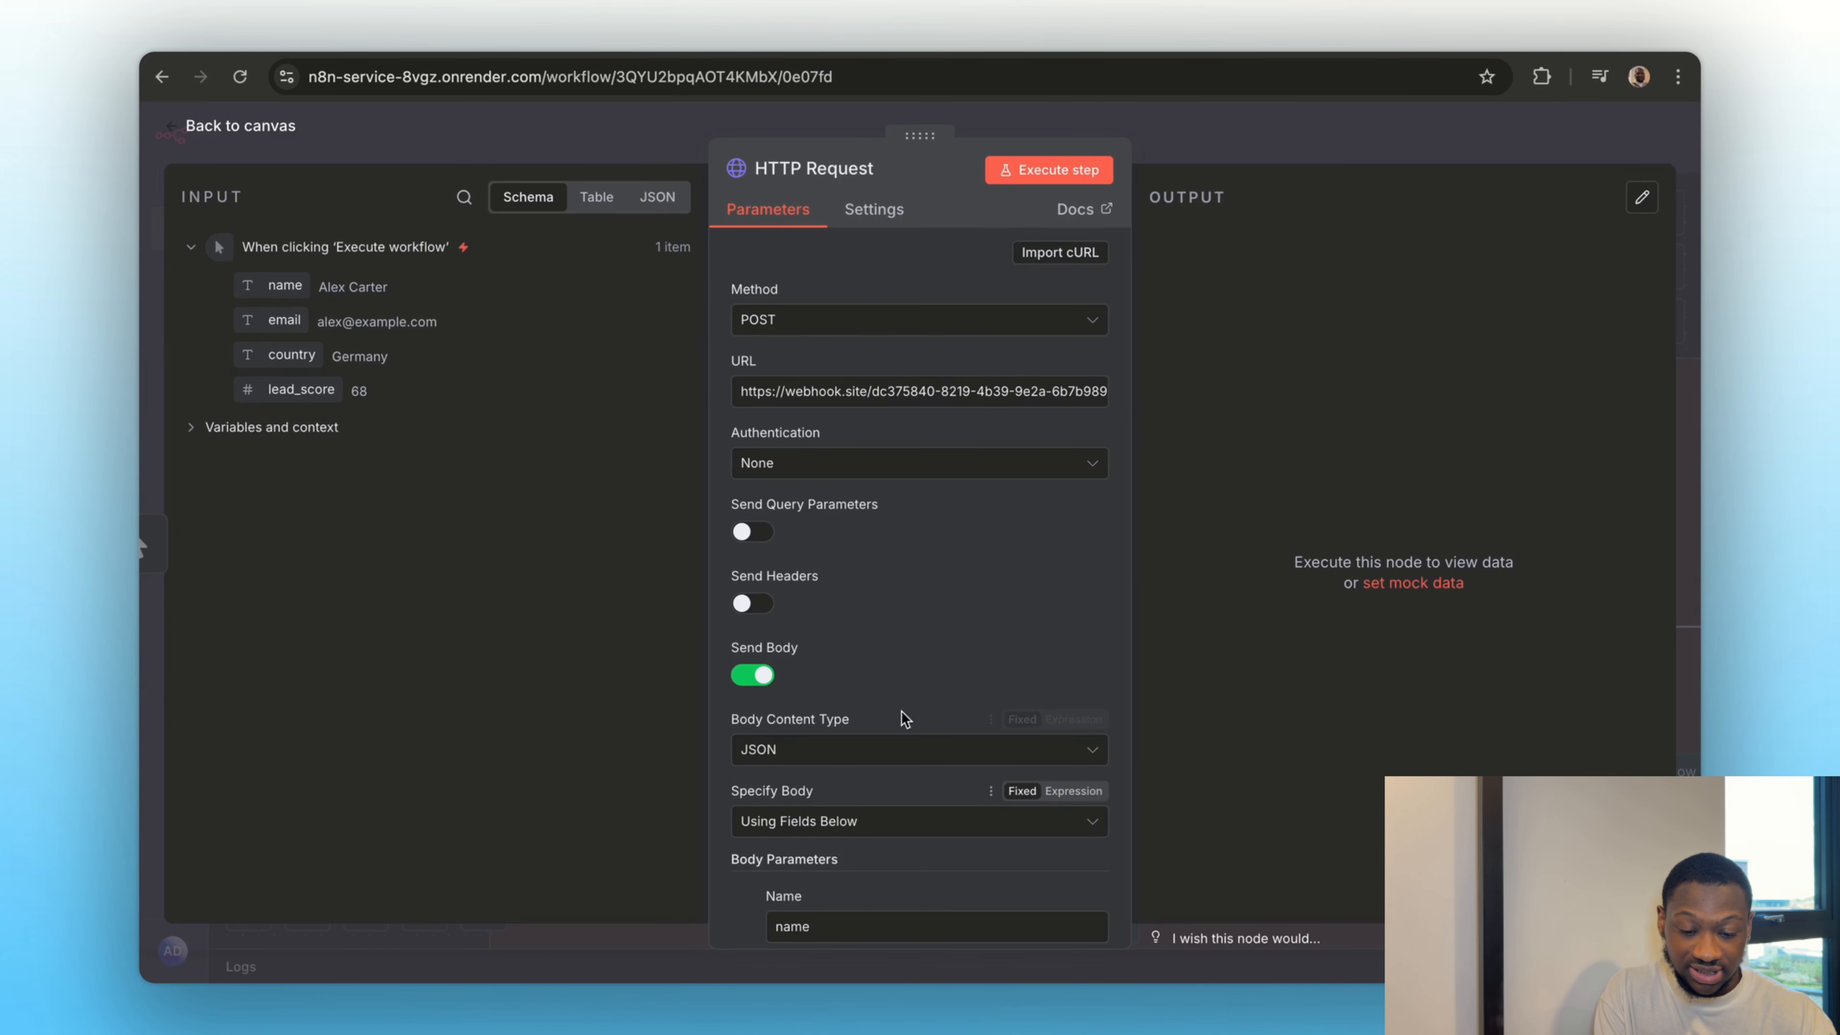
pyautogui.scroll(-5, 903, 677)
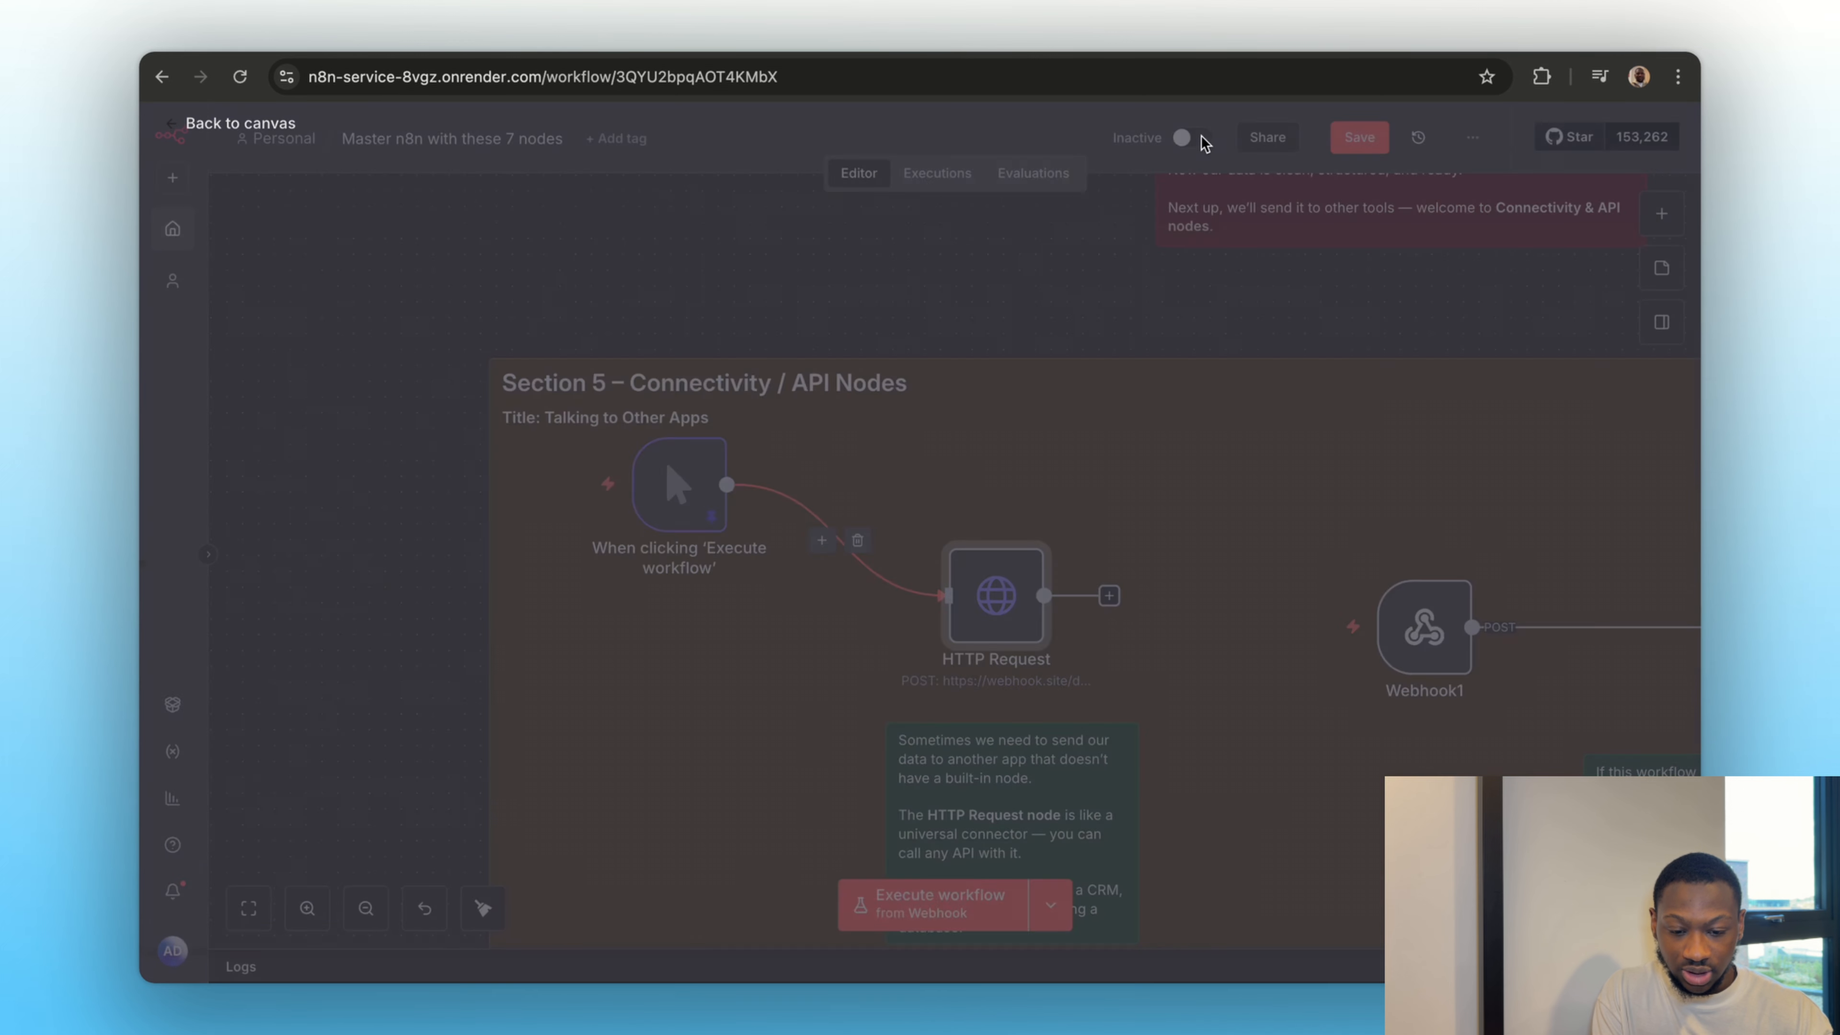
# Copy the manual trigger node's pinned lead data from its JSON output, and return to the canvas
pyautogui.click(1206, 141)
pyautogui.doubleClick(674, 486)
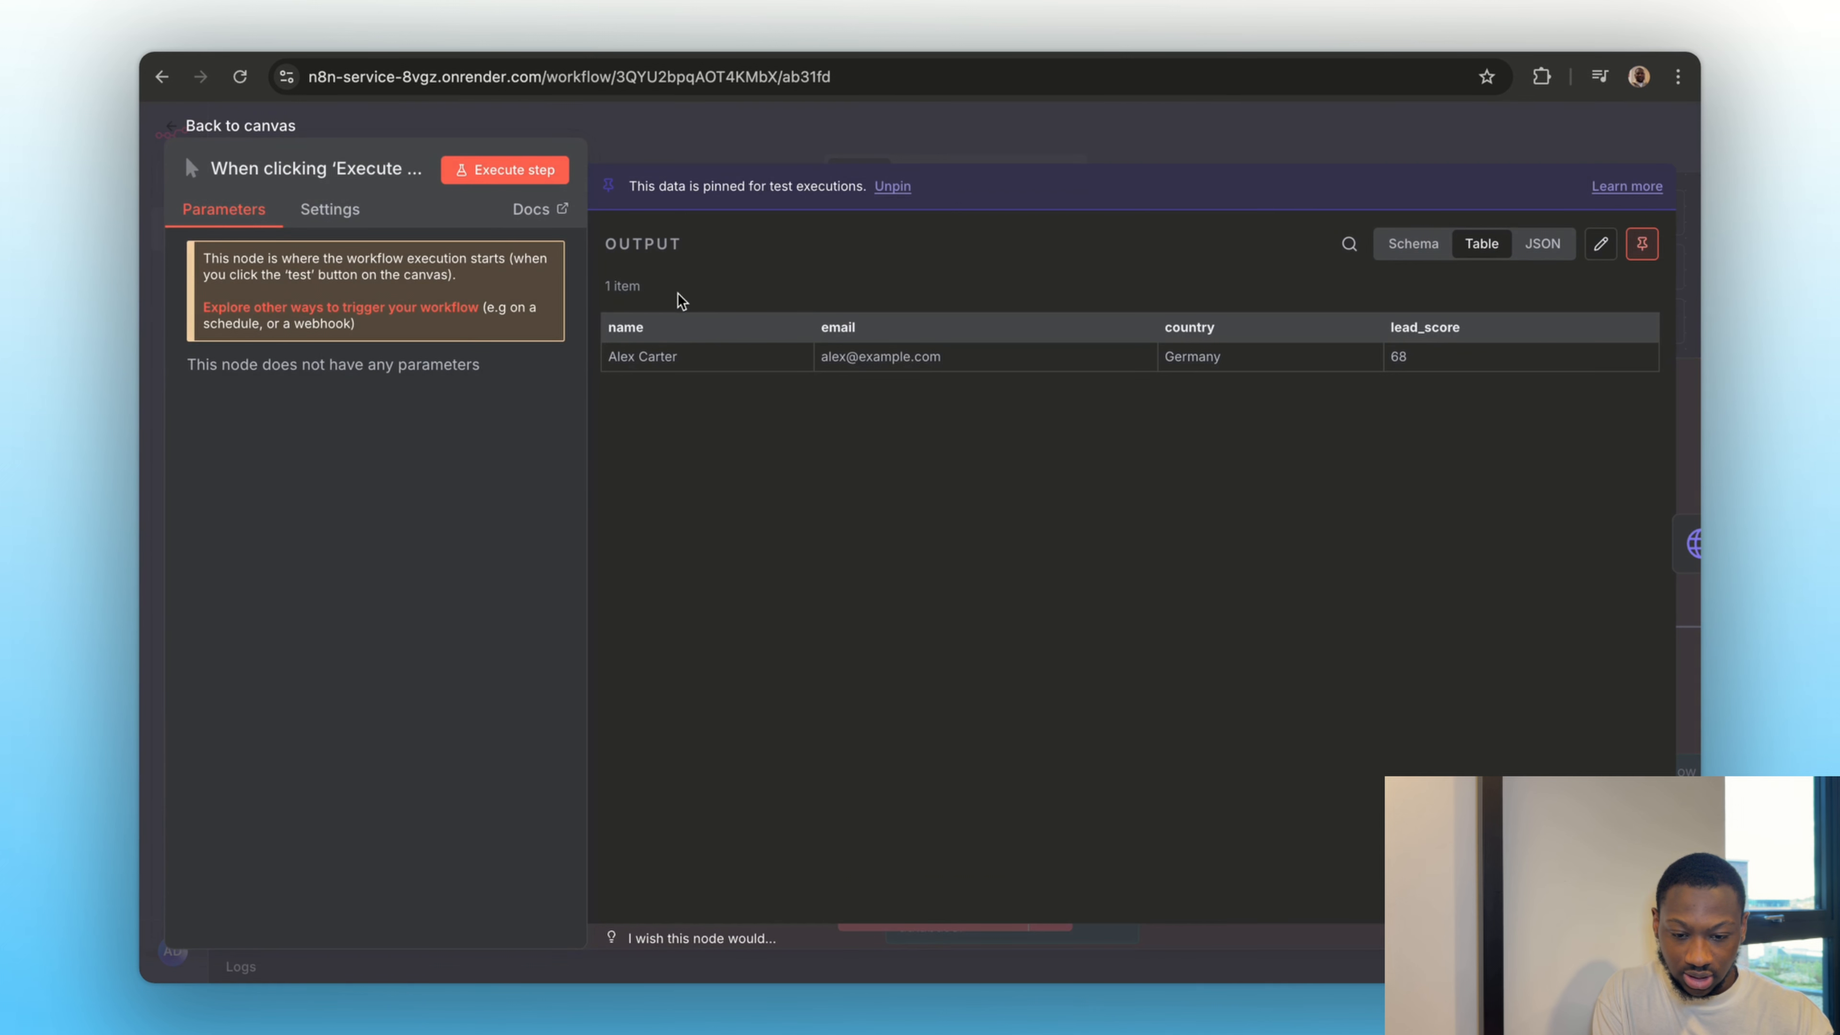
pyautogui.click(1413, 244)
pyautogui.click(1543, 243)
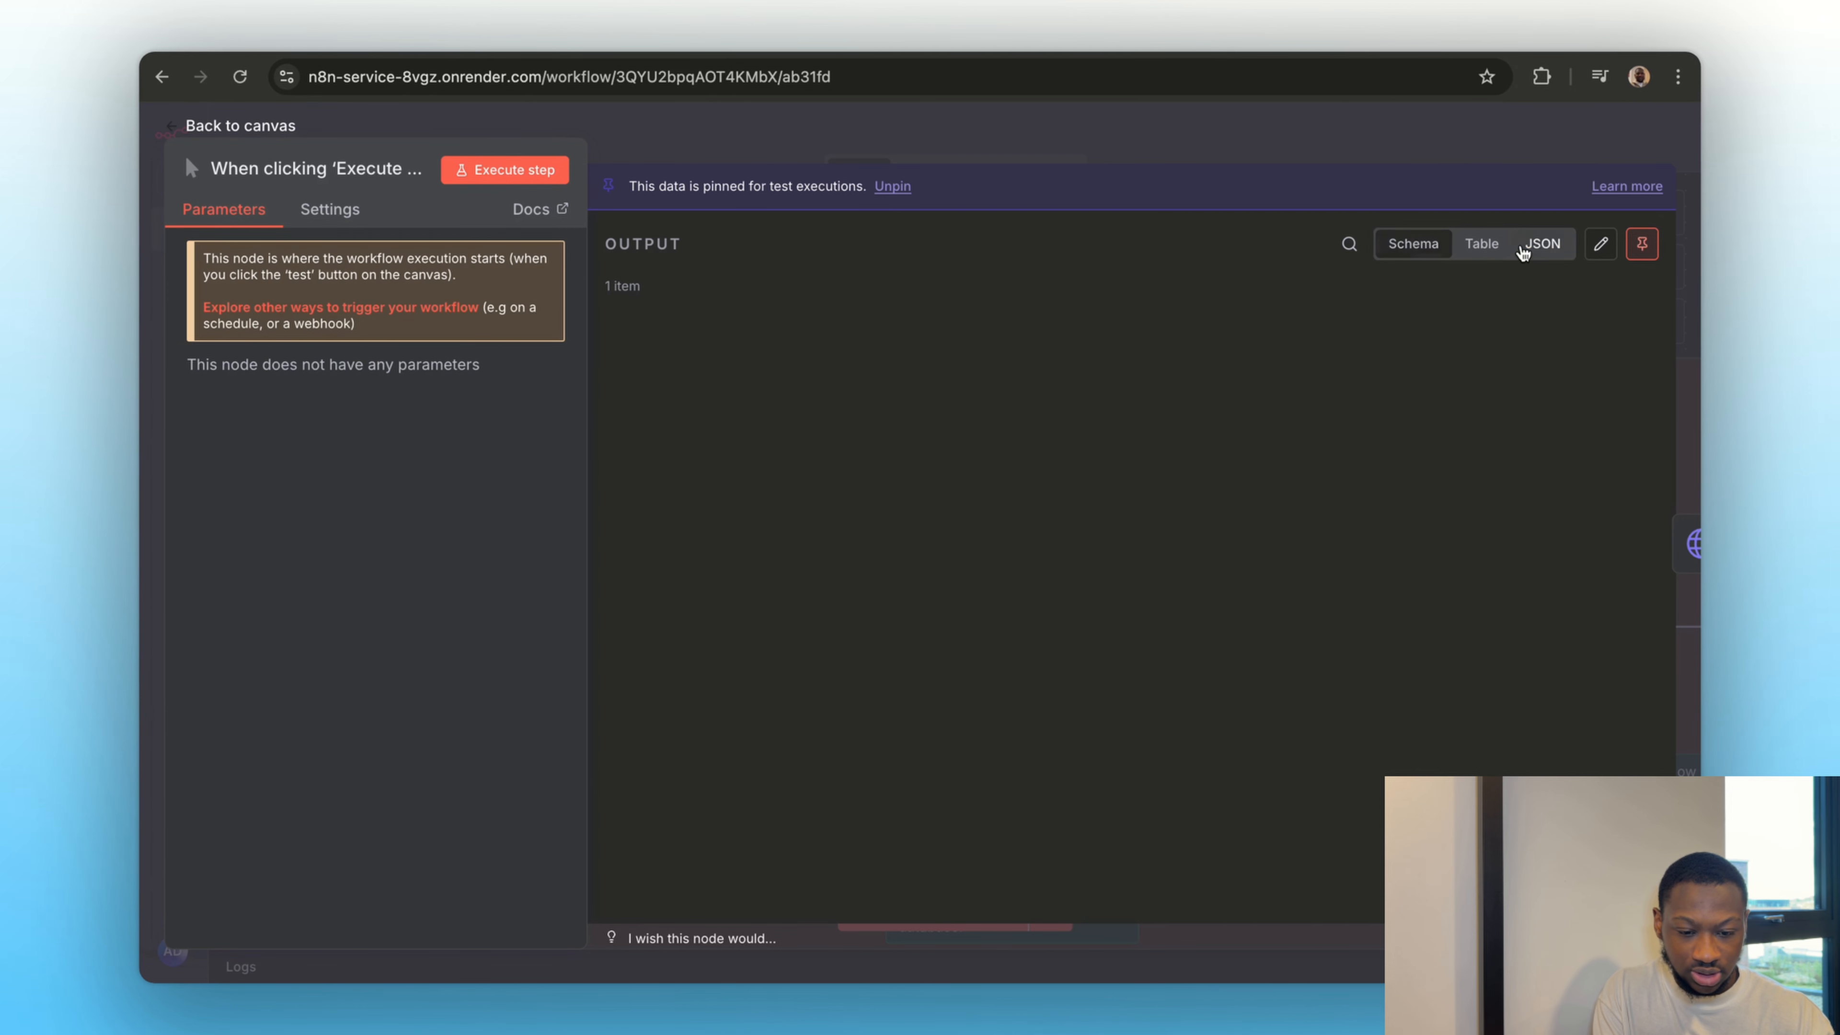
pyautogui.moveTo(817, 526); pyautogui.dragTo(596, 324)
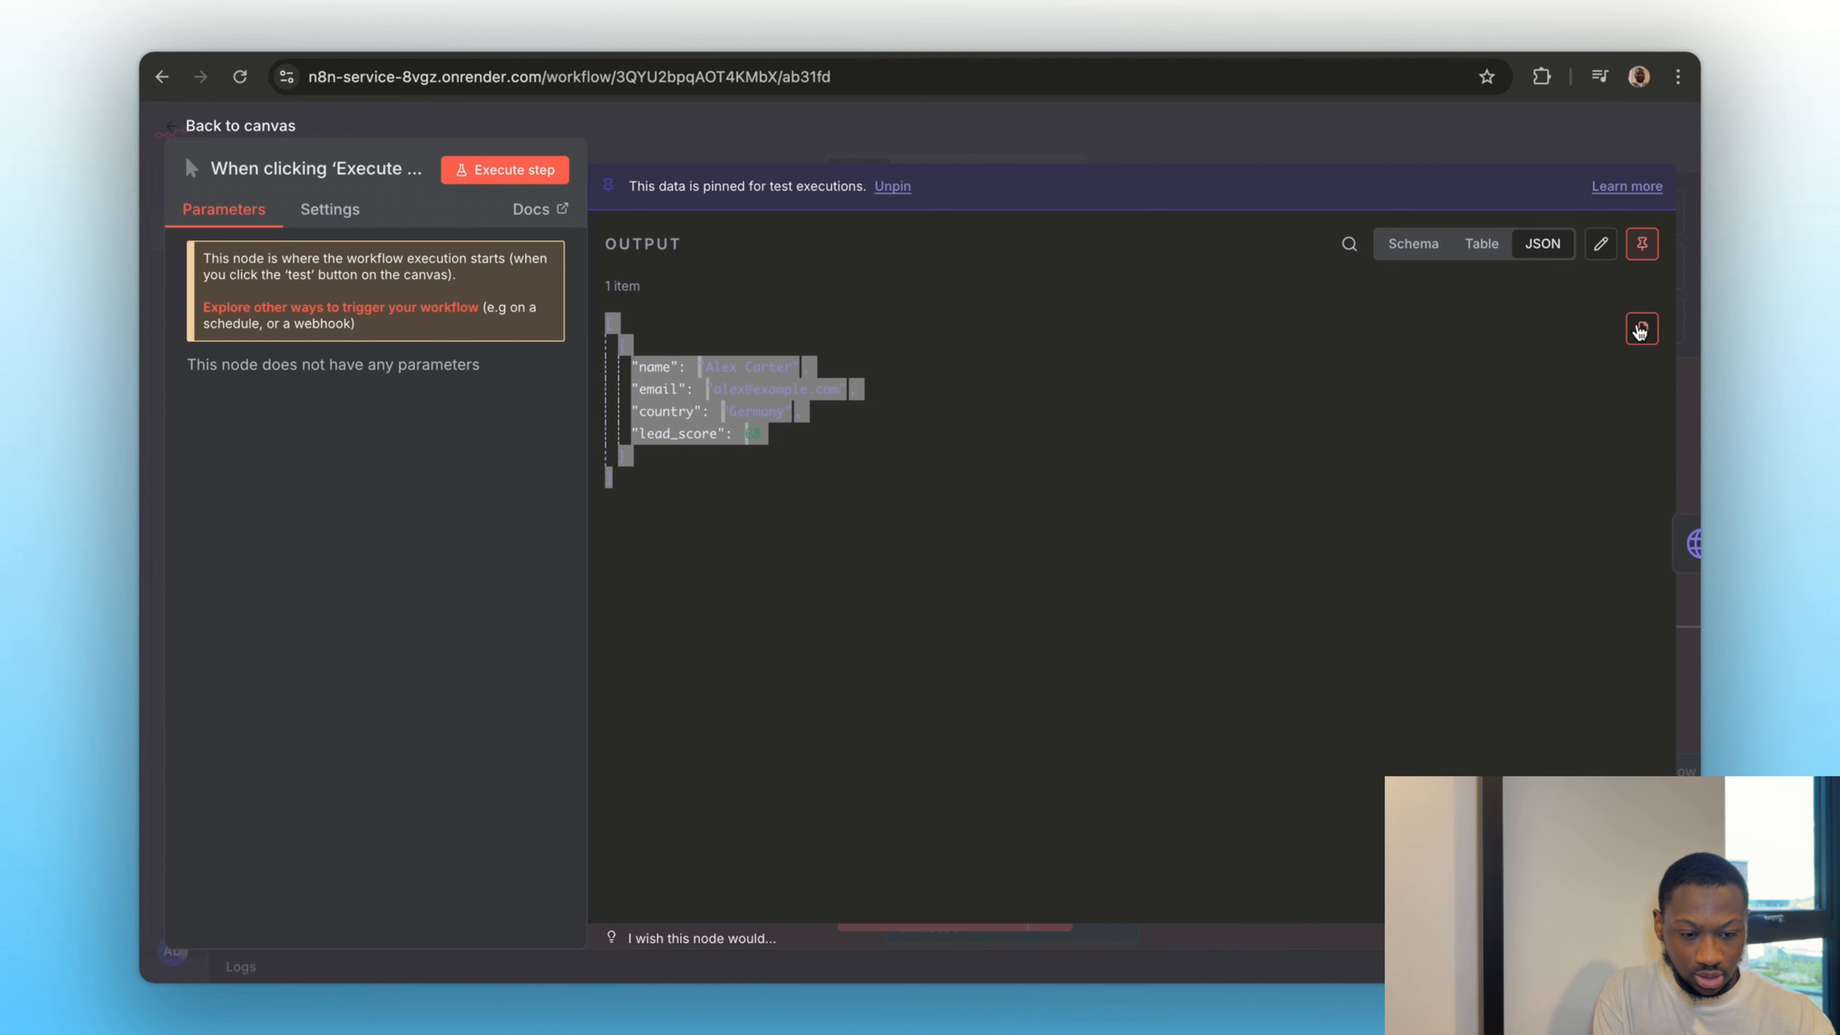
pyautogui.click(1641, 328)
pyautogui.click(1265, 158)
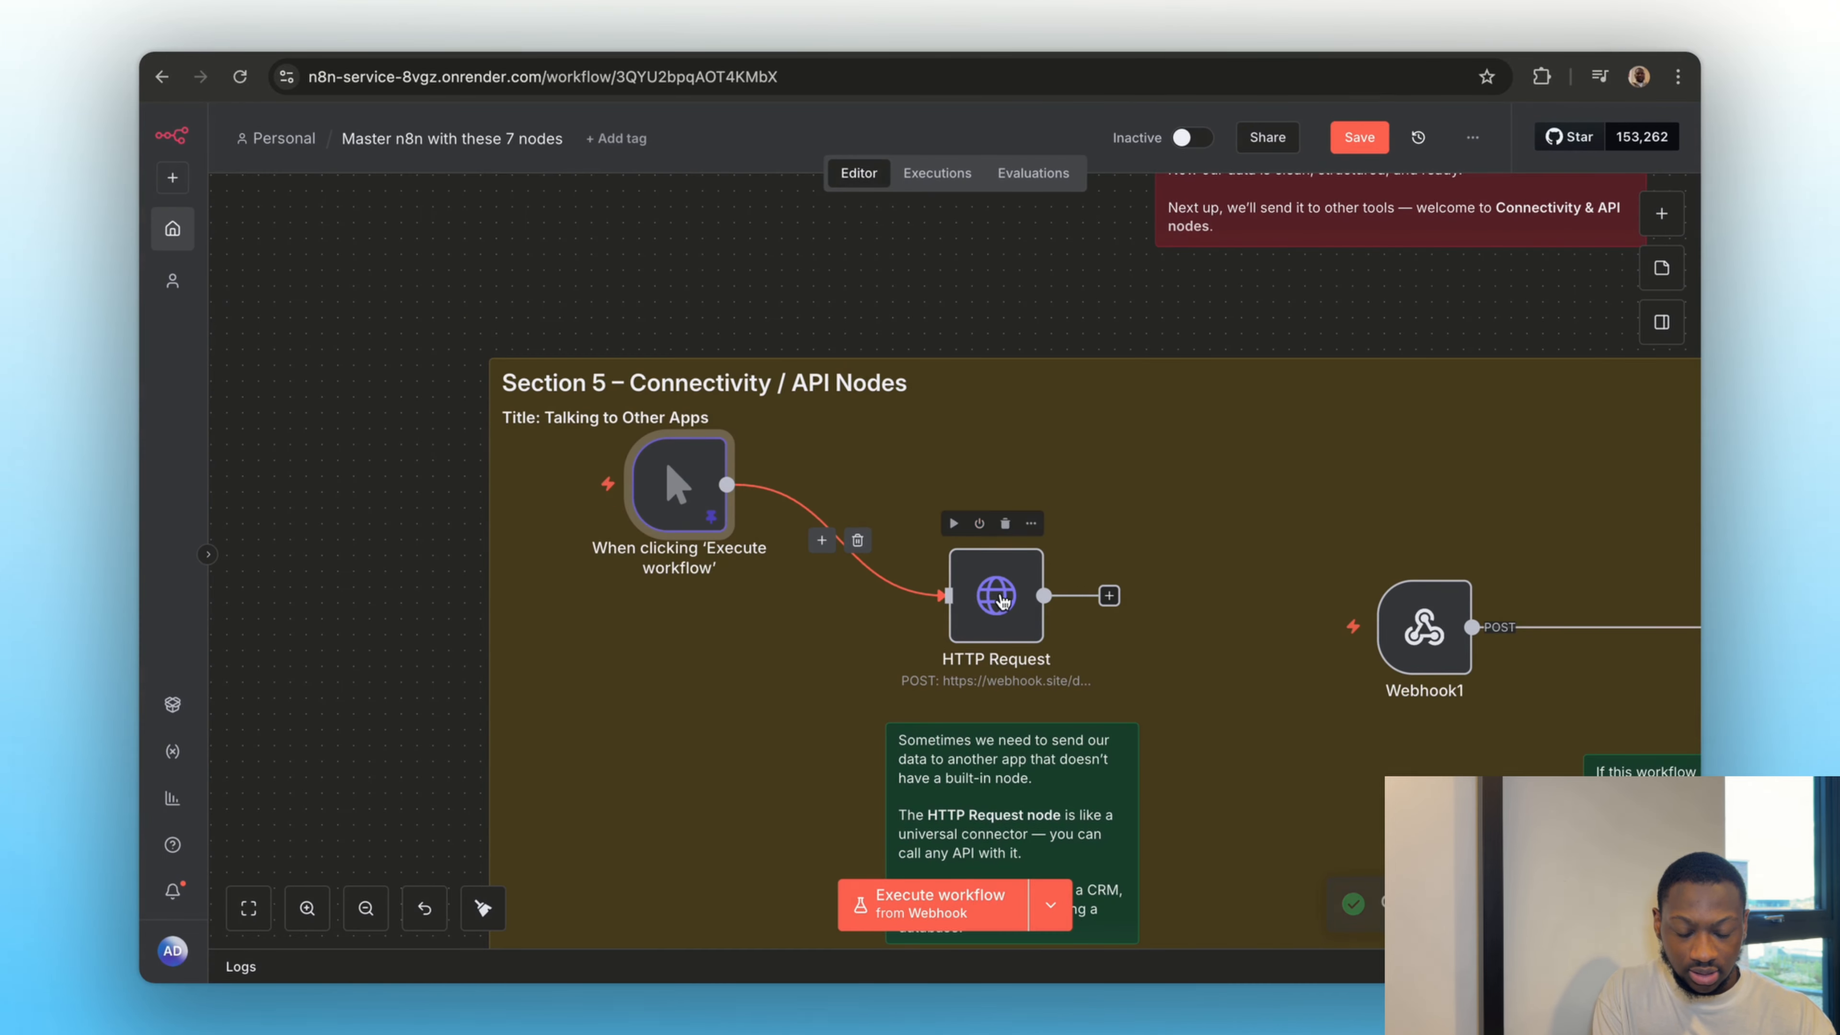
# Set the HTTP Request node's Specify Body to Using JSON and fill the body with the copied lead data
pyautogui.doubleClick(996, 594)
pyautogui.scroll(-10, 971, 707)
pyautogui.scroll(8, 912, 624)
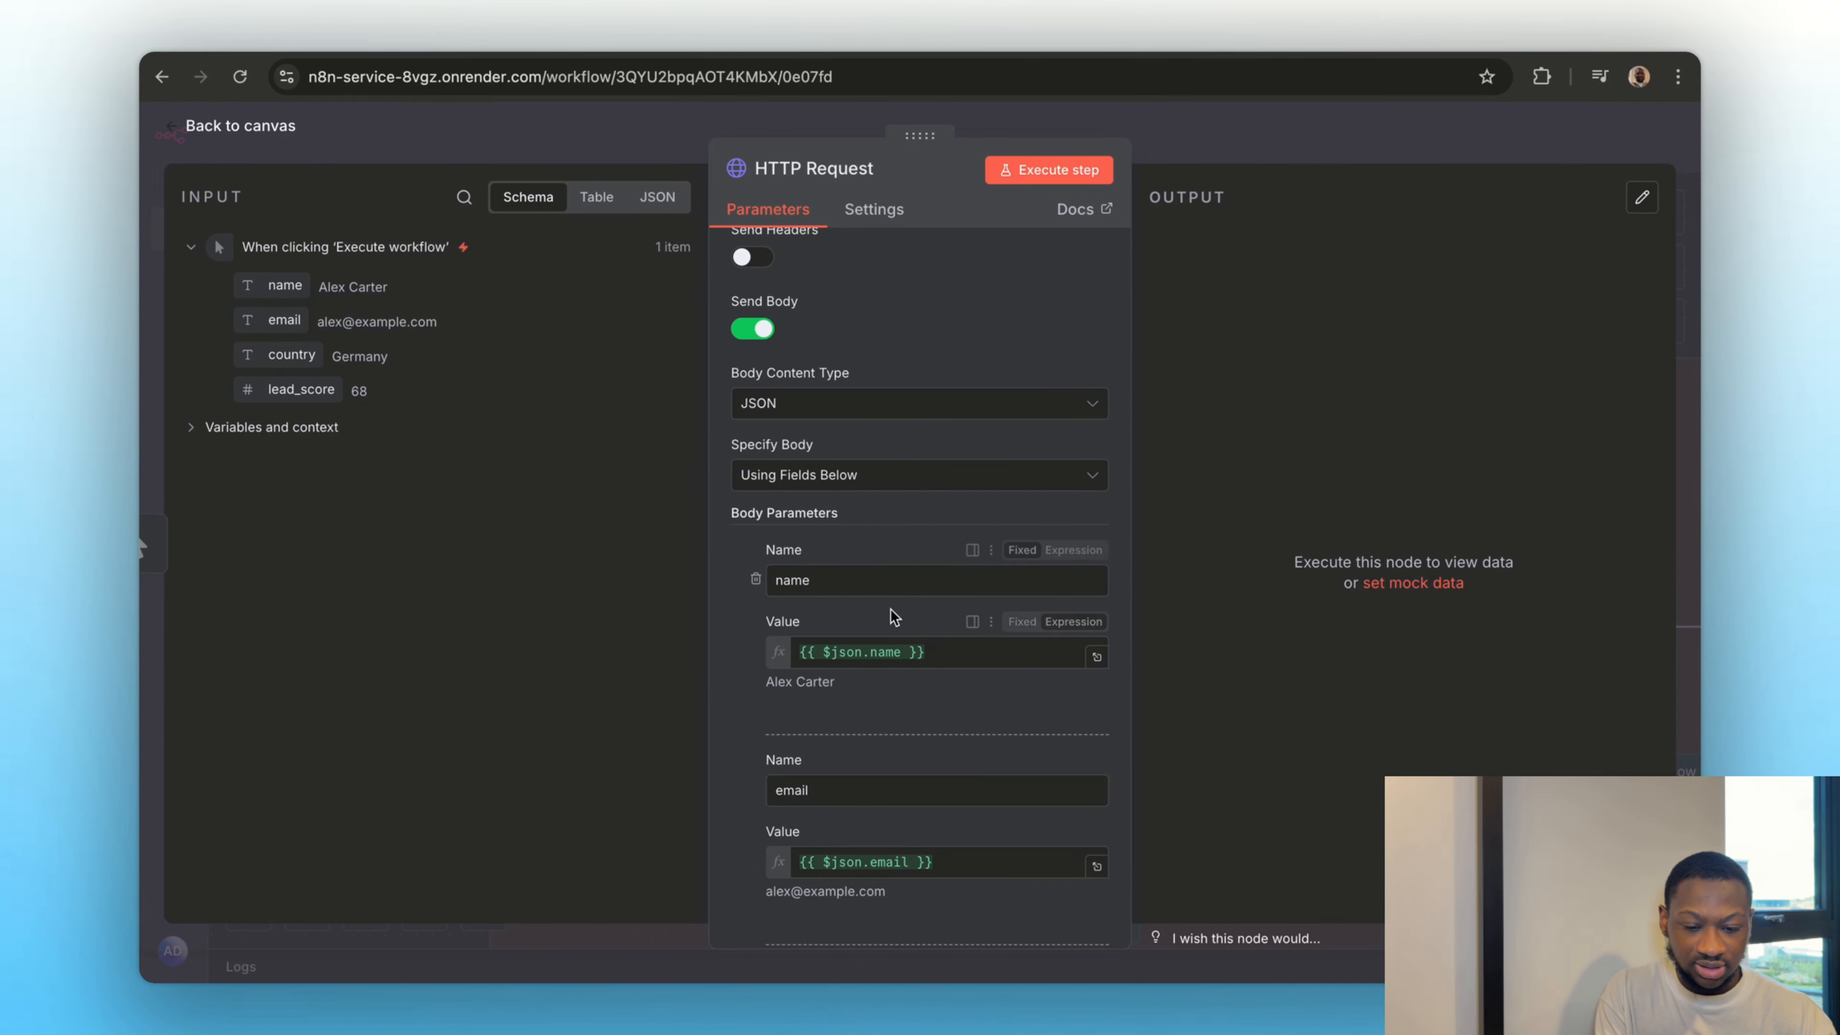
pyautogui.click(792, 475)
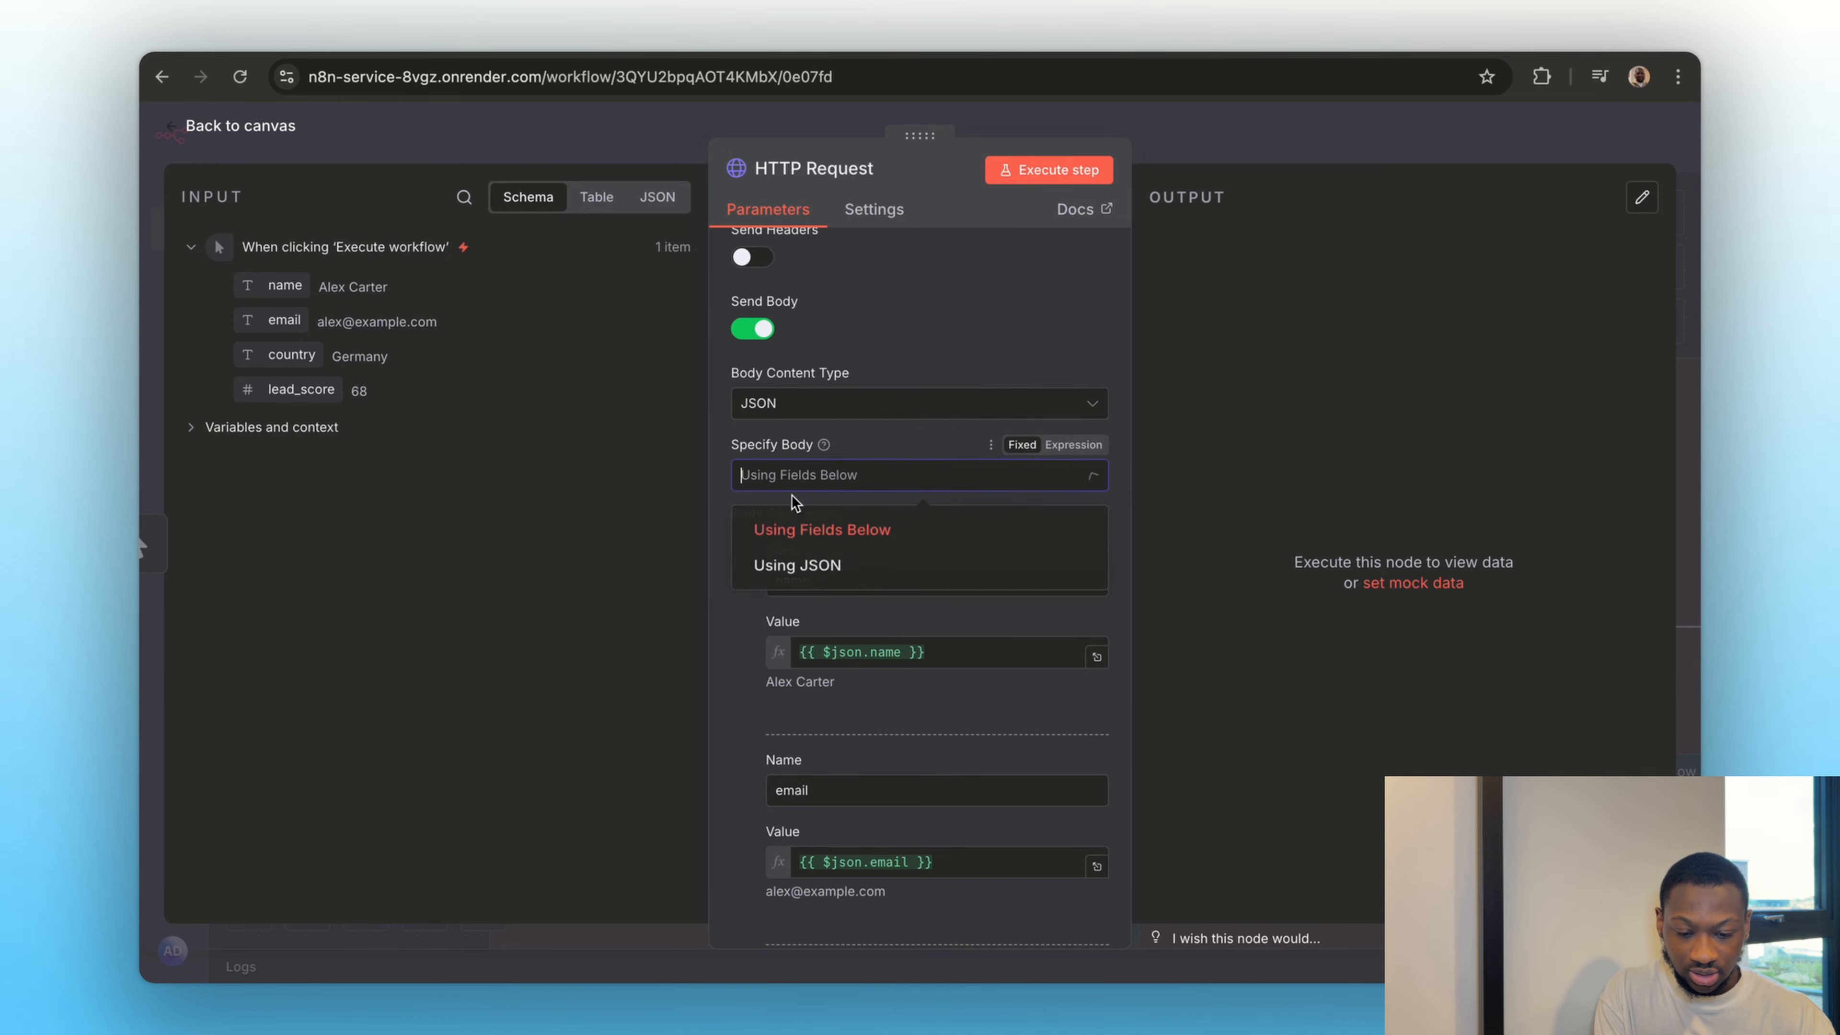
pyautogui.click(812, 584)
pyautogui.click(850, 694)
pyautogui.hotkey('ctrl', 'v')
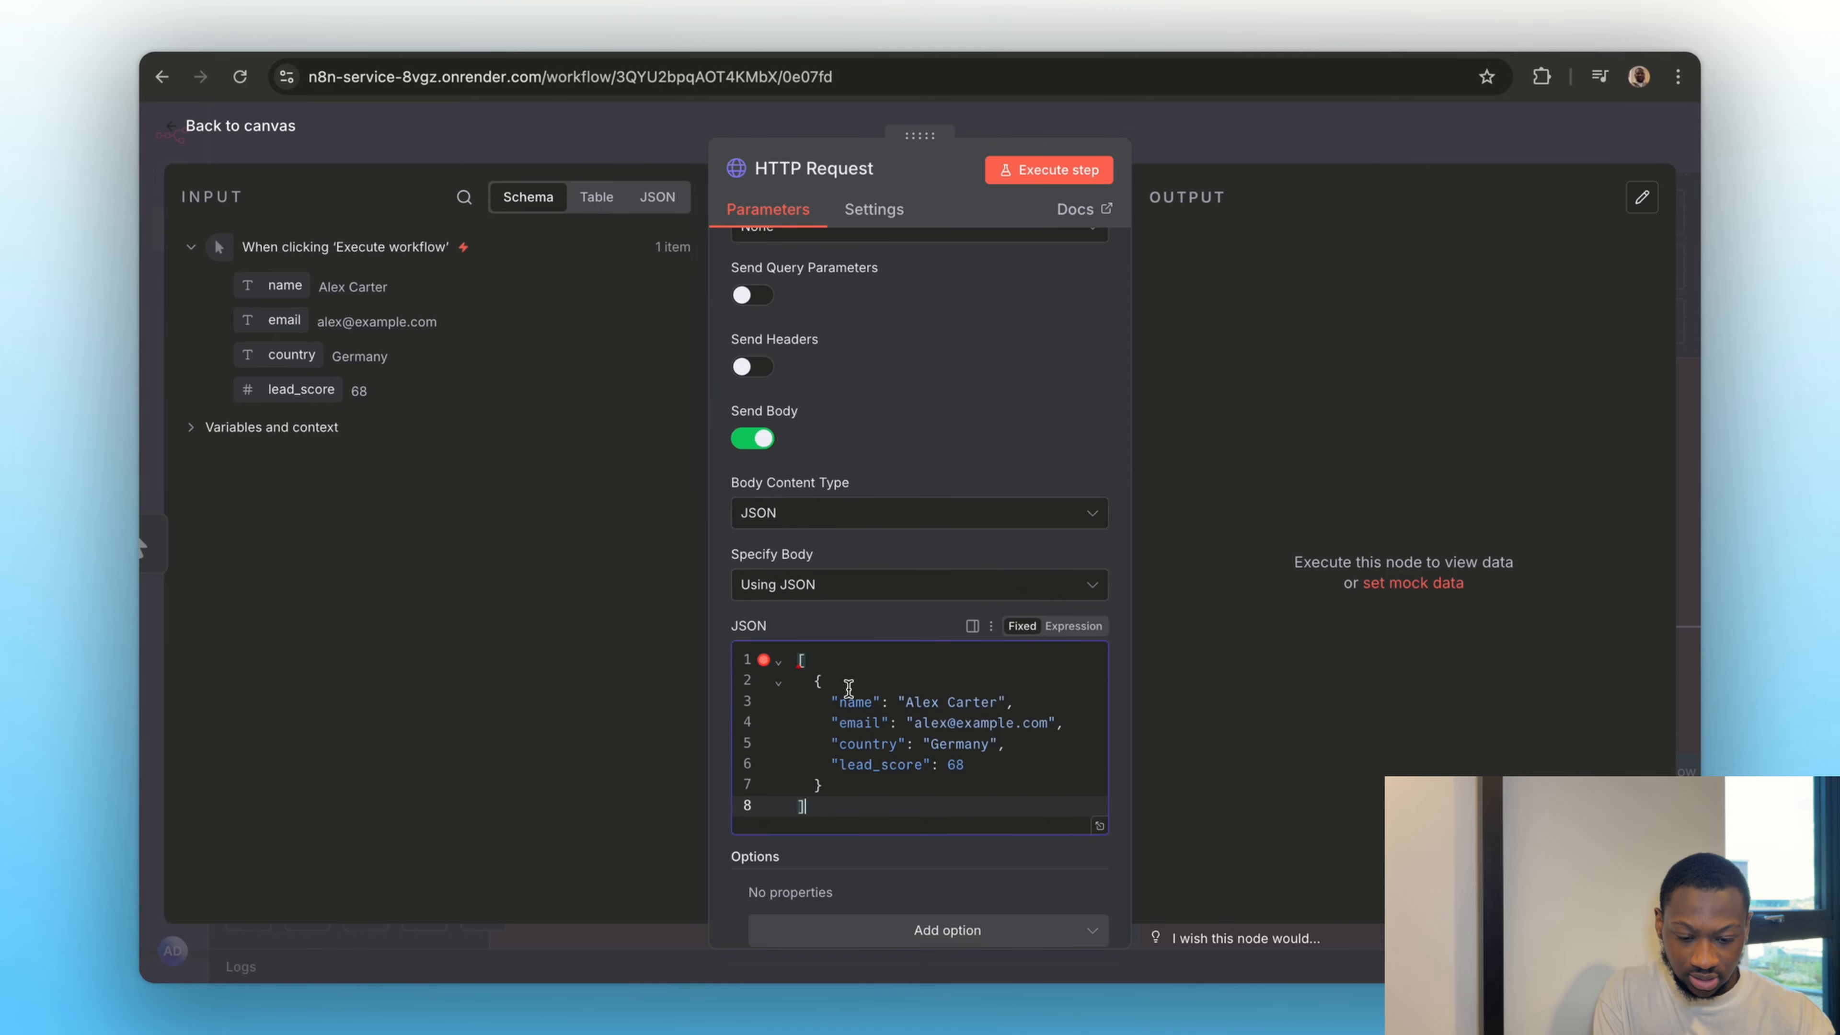
pyautogui.click(914, 728)
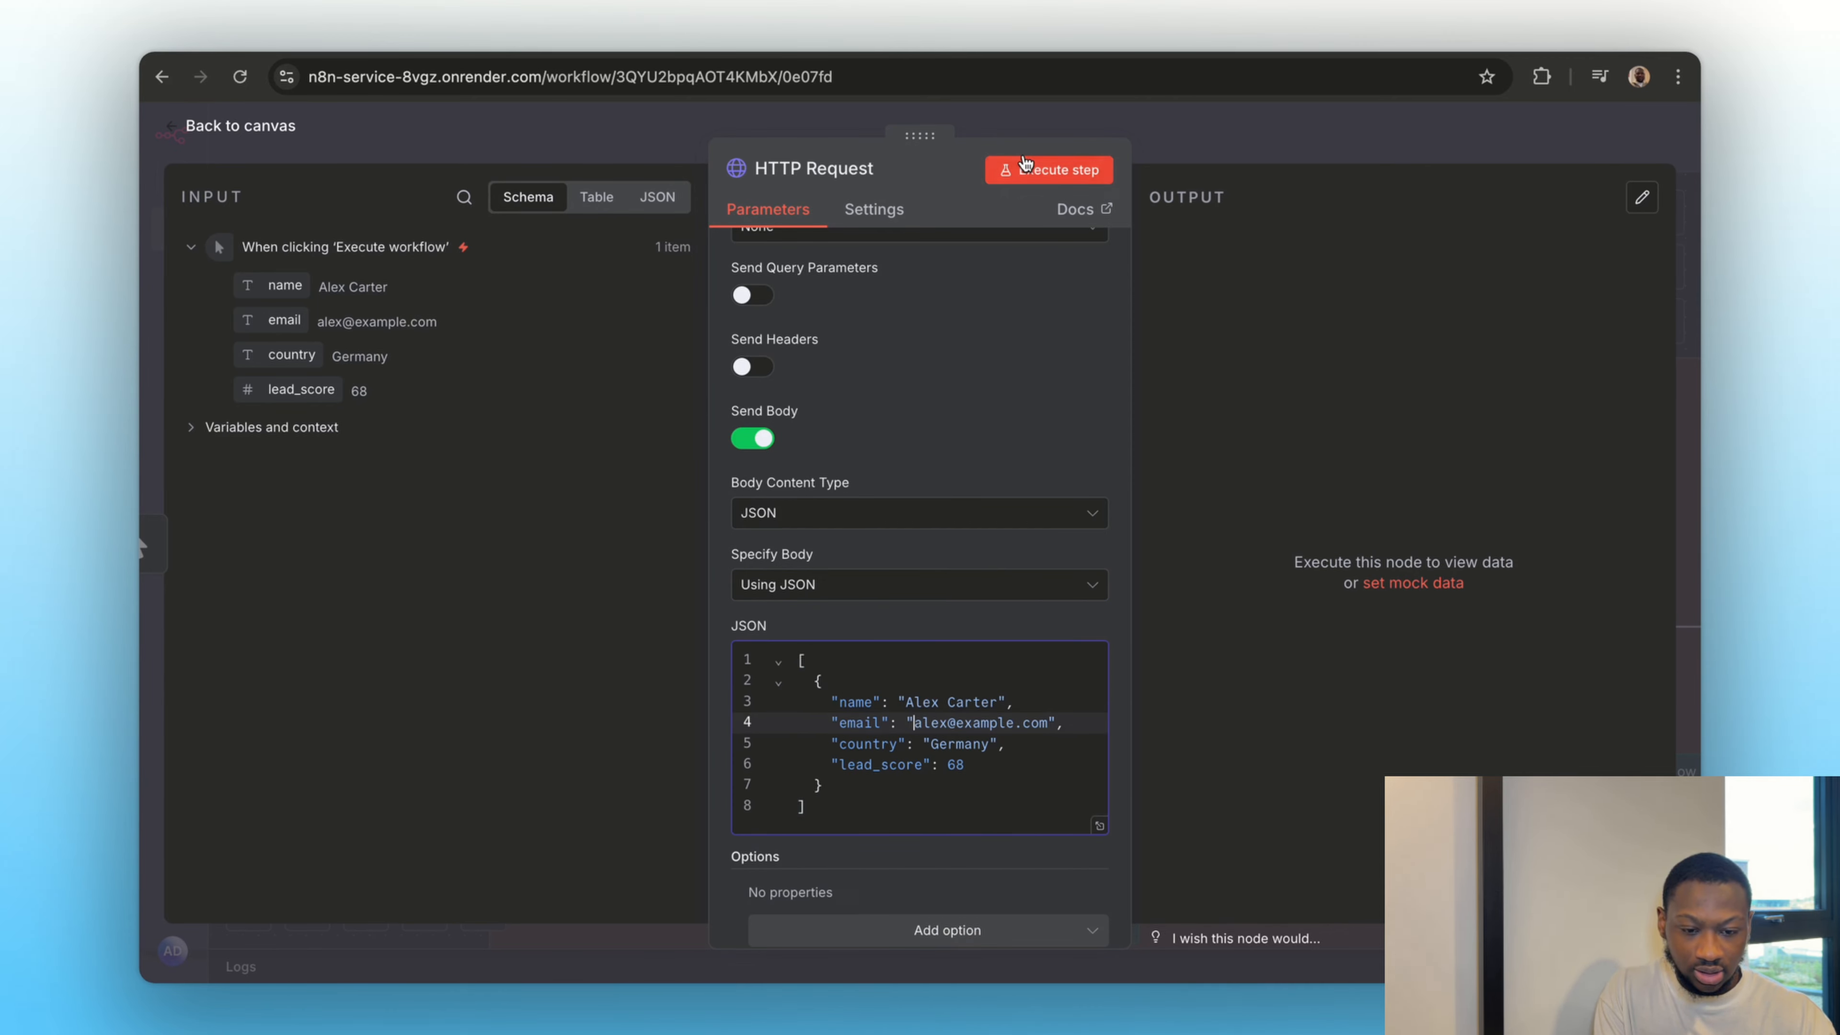
# Execute the HTTP Request node, check the received request on Webhook.site, and return to the n8n canvas
pyautogui.click(1050, 169)
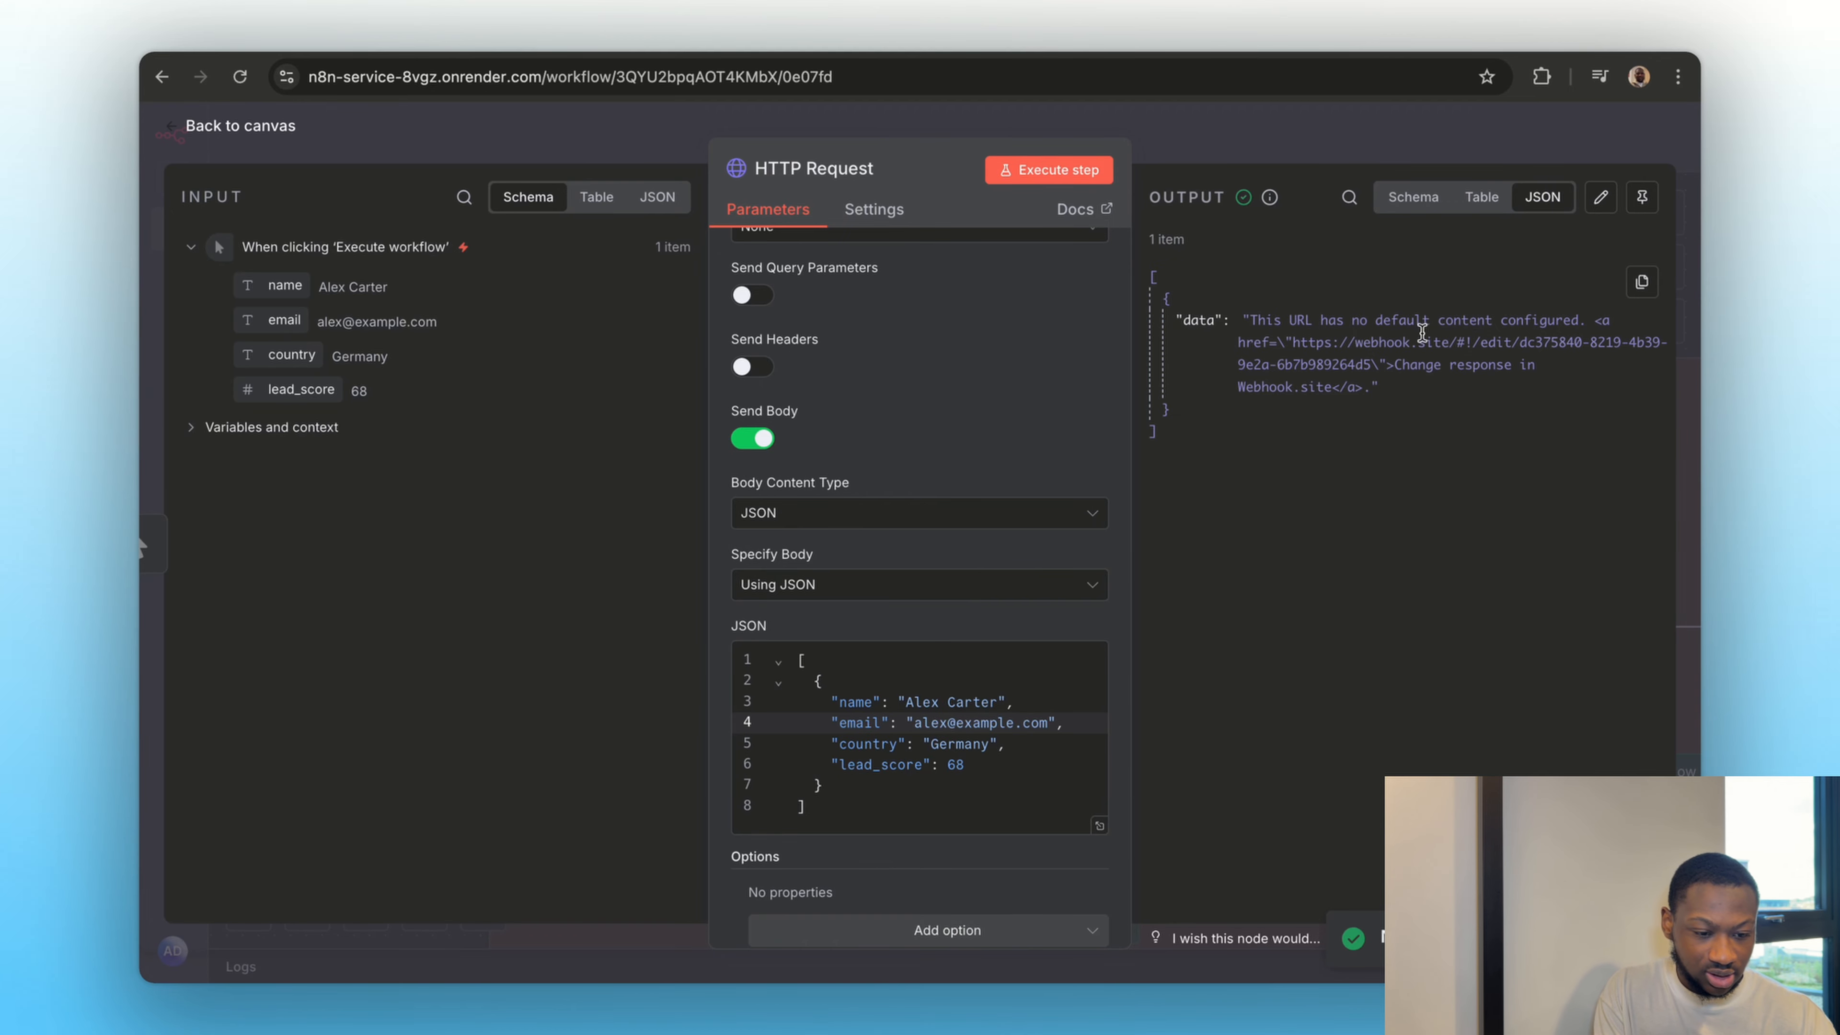
pyautogui.click(1079, 45)
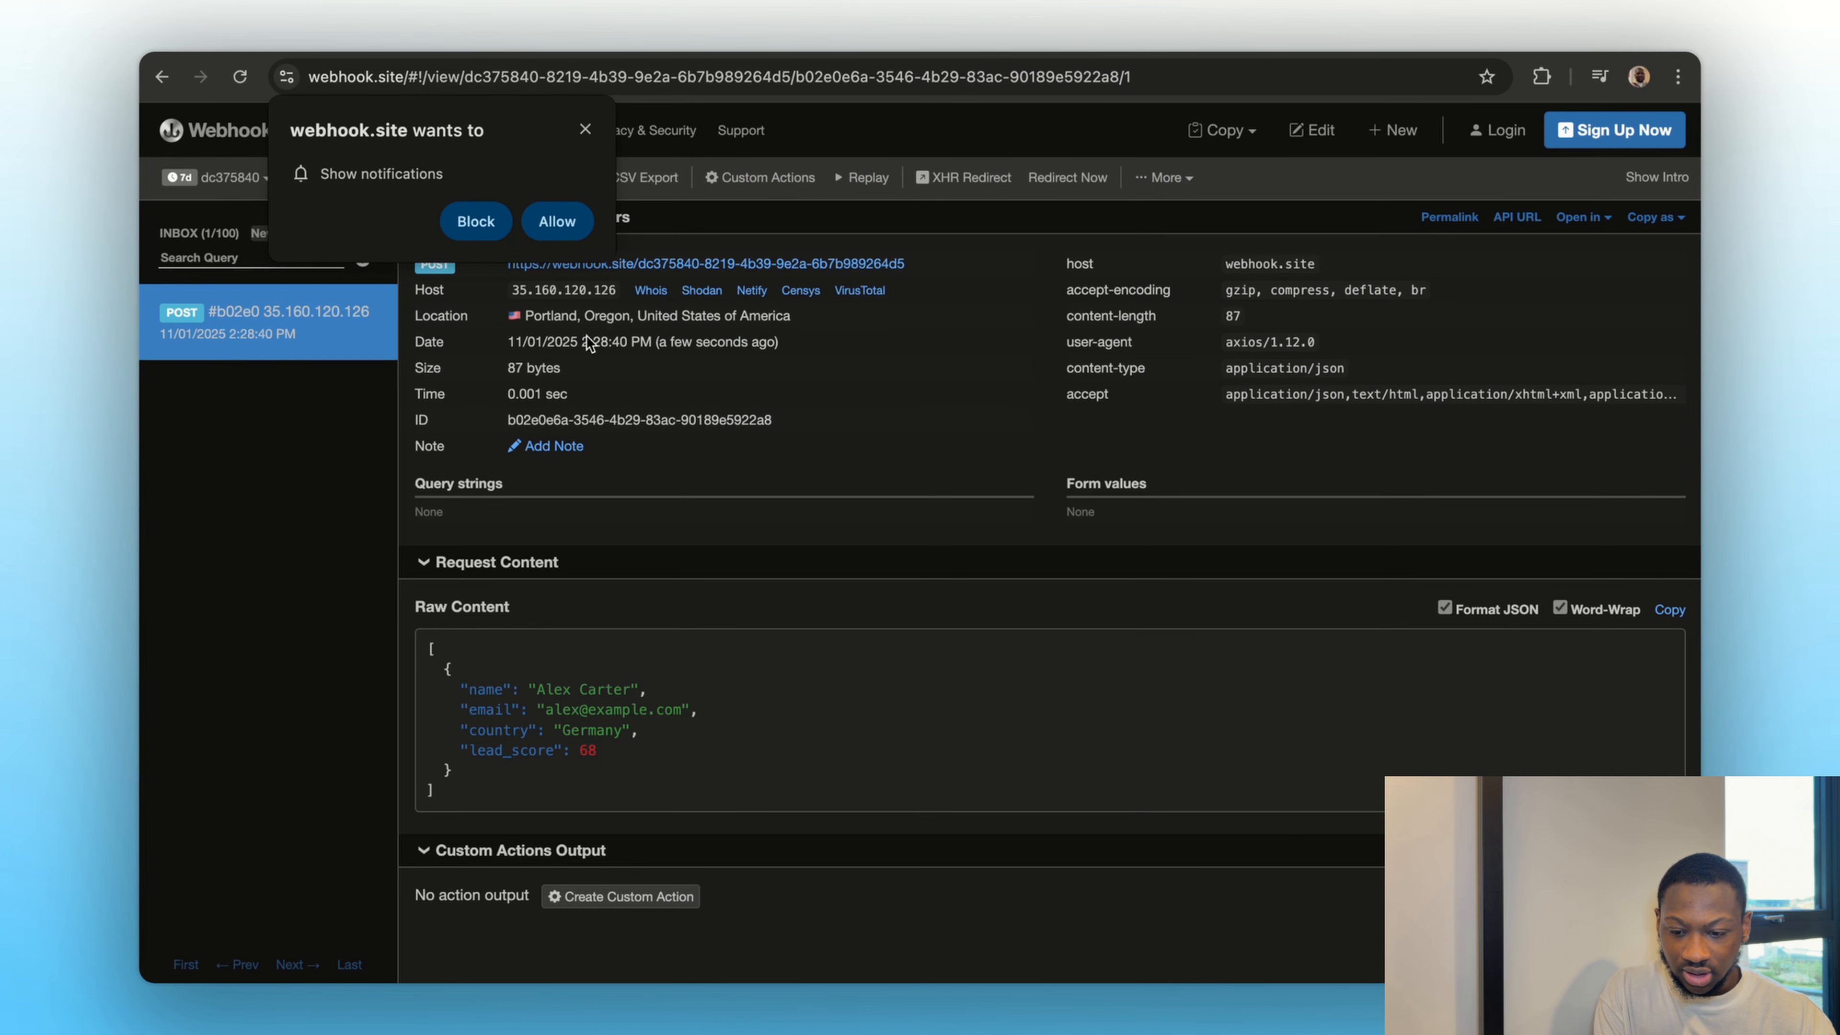
pyautogui.click(586, 131)
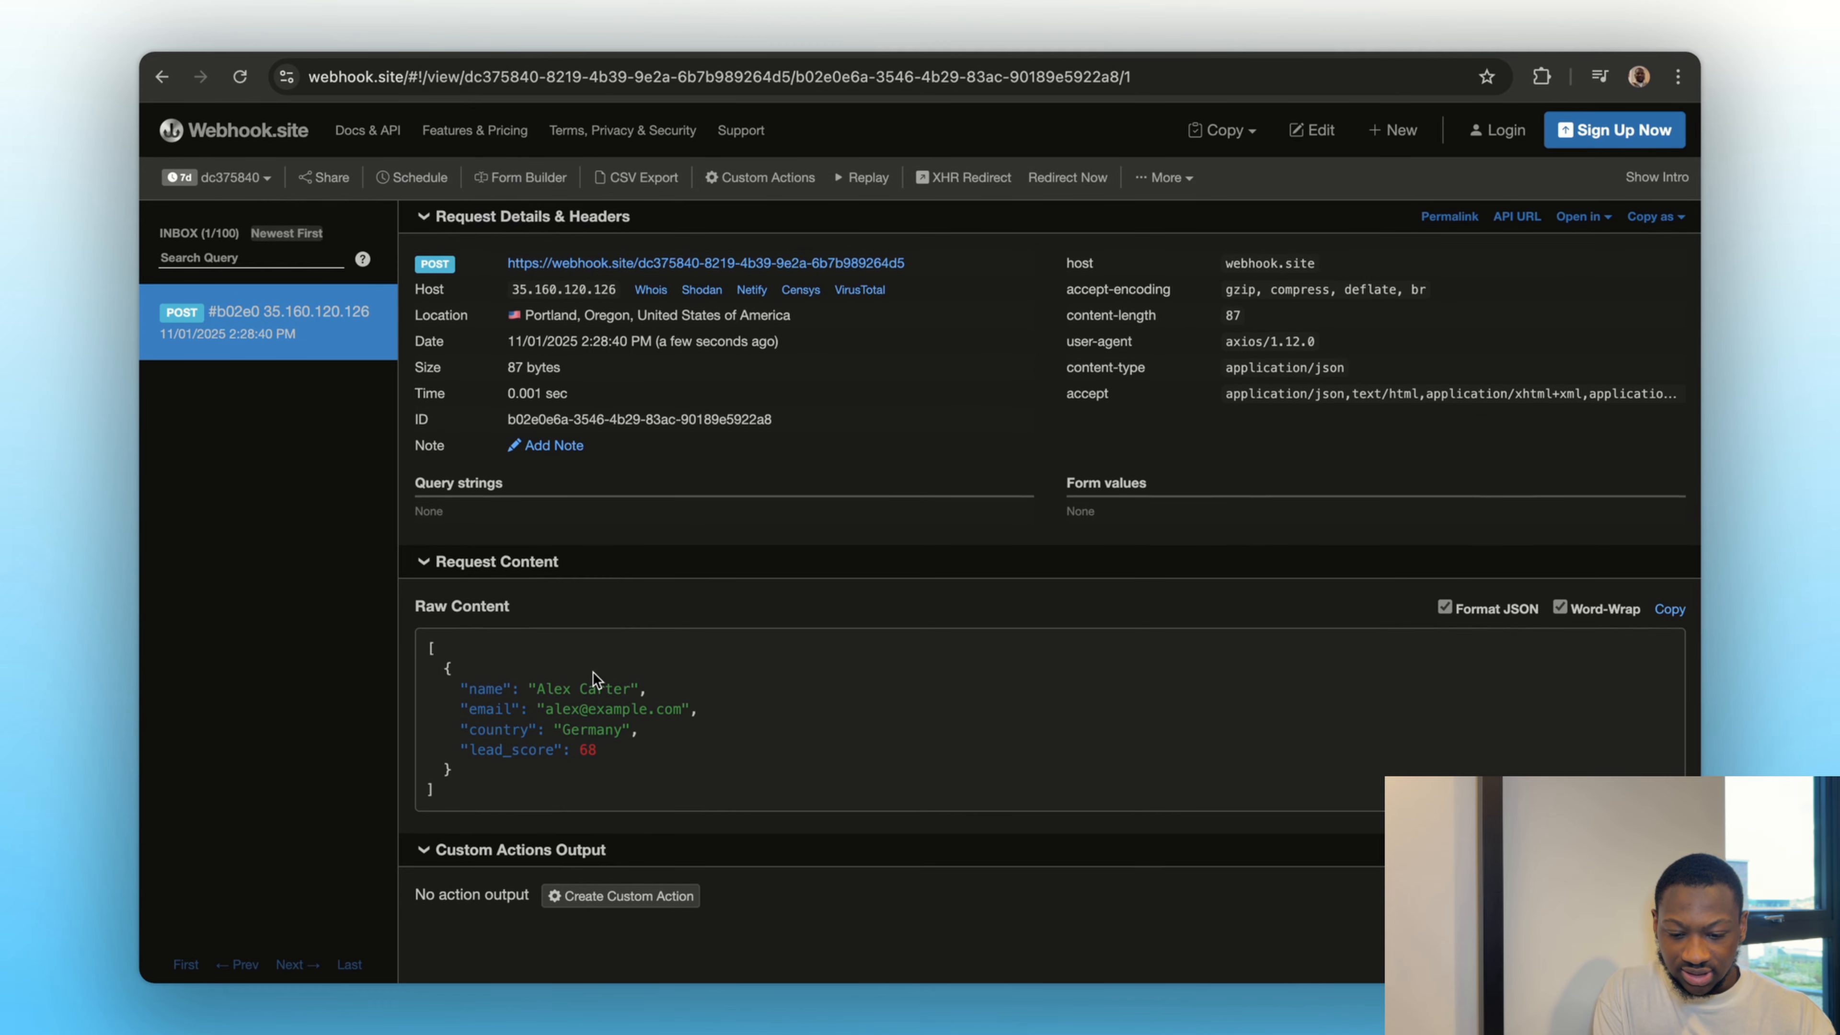
pyautogui.click(939, 48)
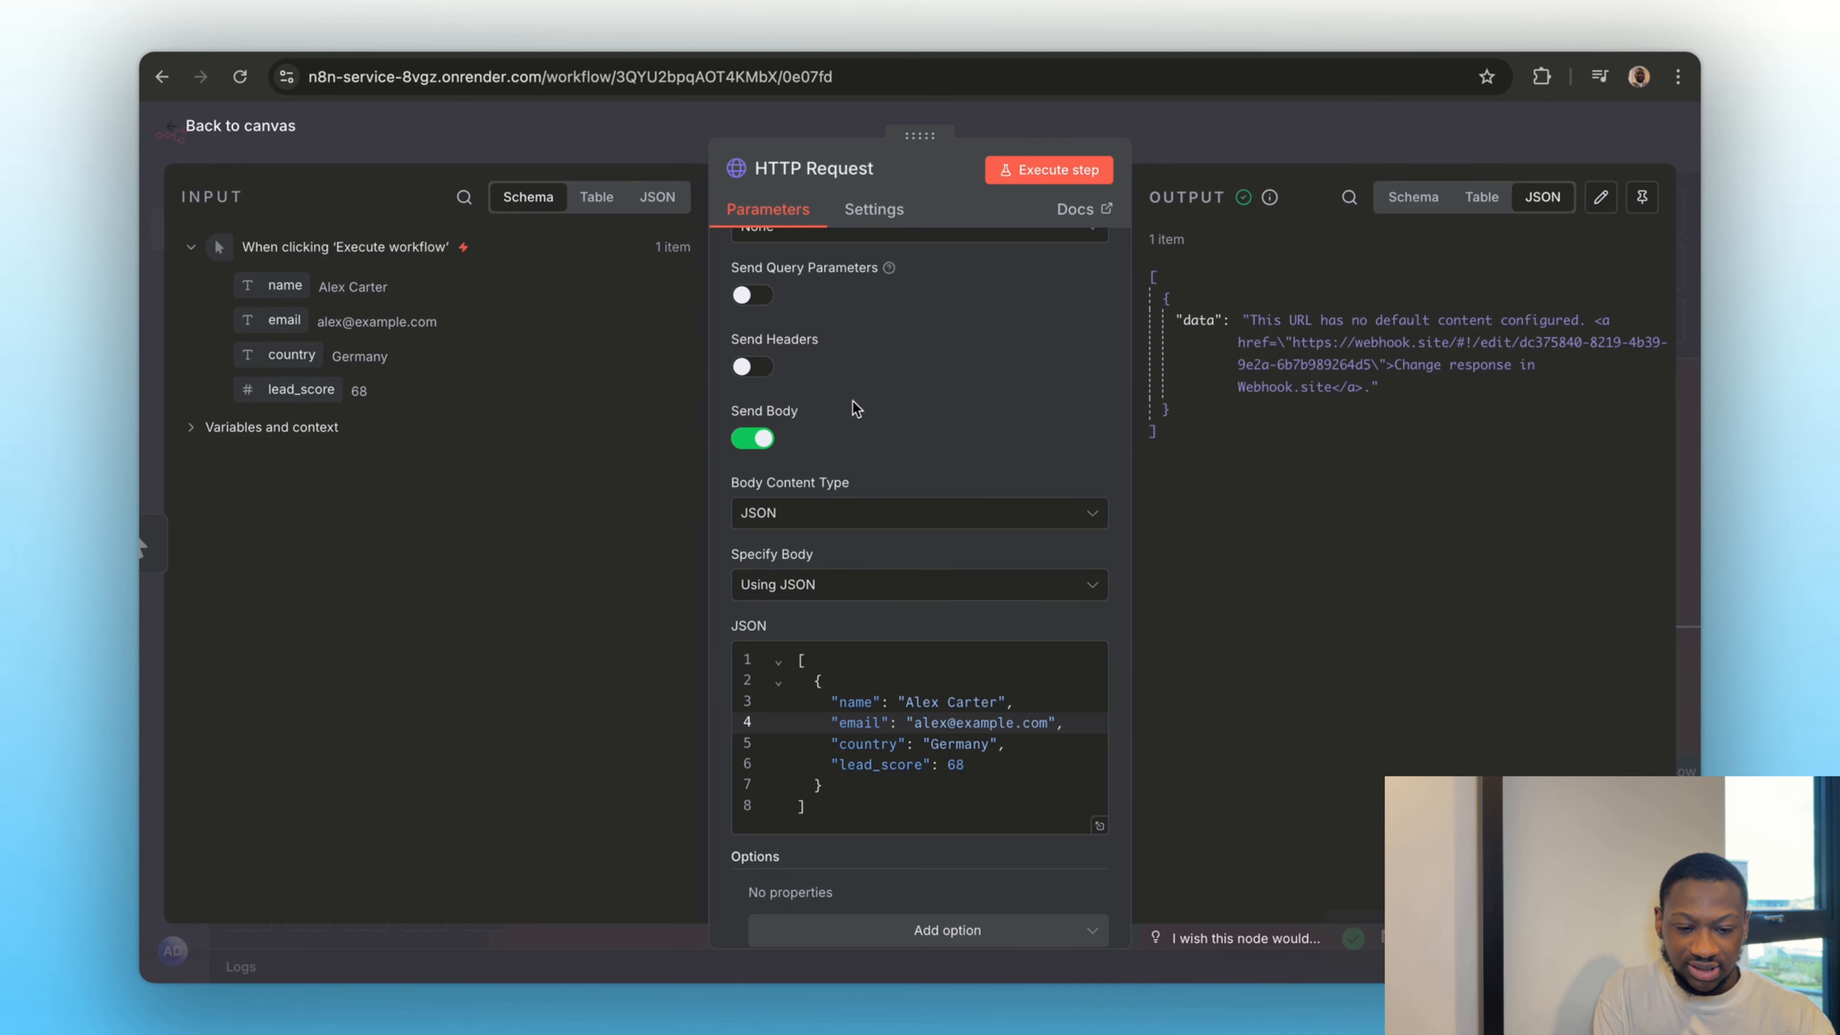
pyautogui.click(1230, 140)
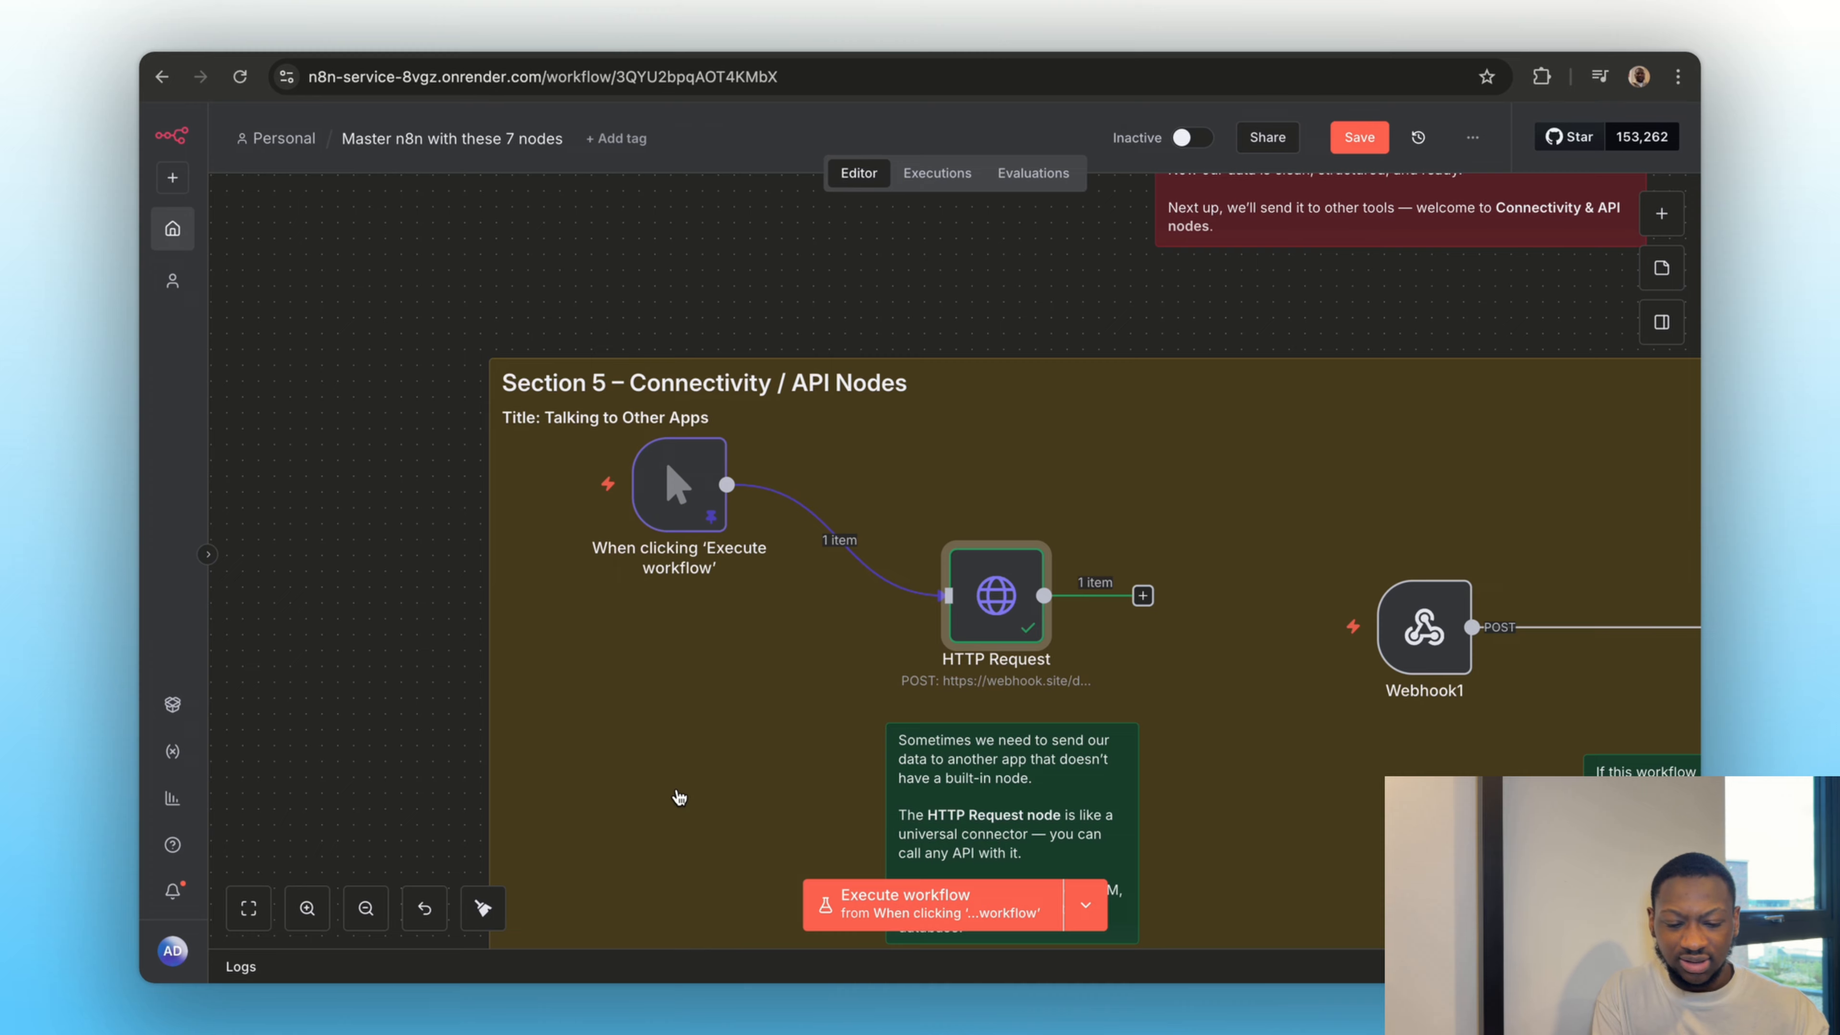
# Examine the Webhook1 and Respond to Webhook nodes and their explanatory note in Section 5
pyautogui.hscroll(5, 854, 855)
pyautogui.scroll(-2, 853, 855)
pyautogui.hscroll(4, 853, 855)
pyautogui.scroll(-1, 854, 855)
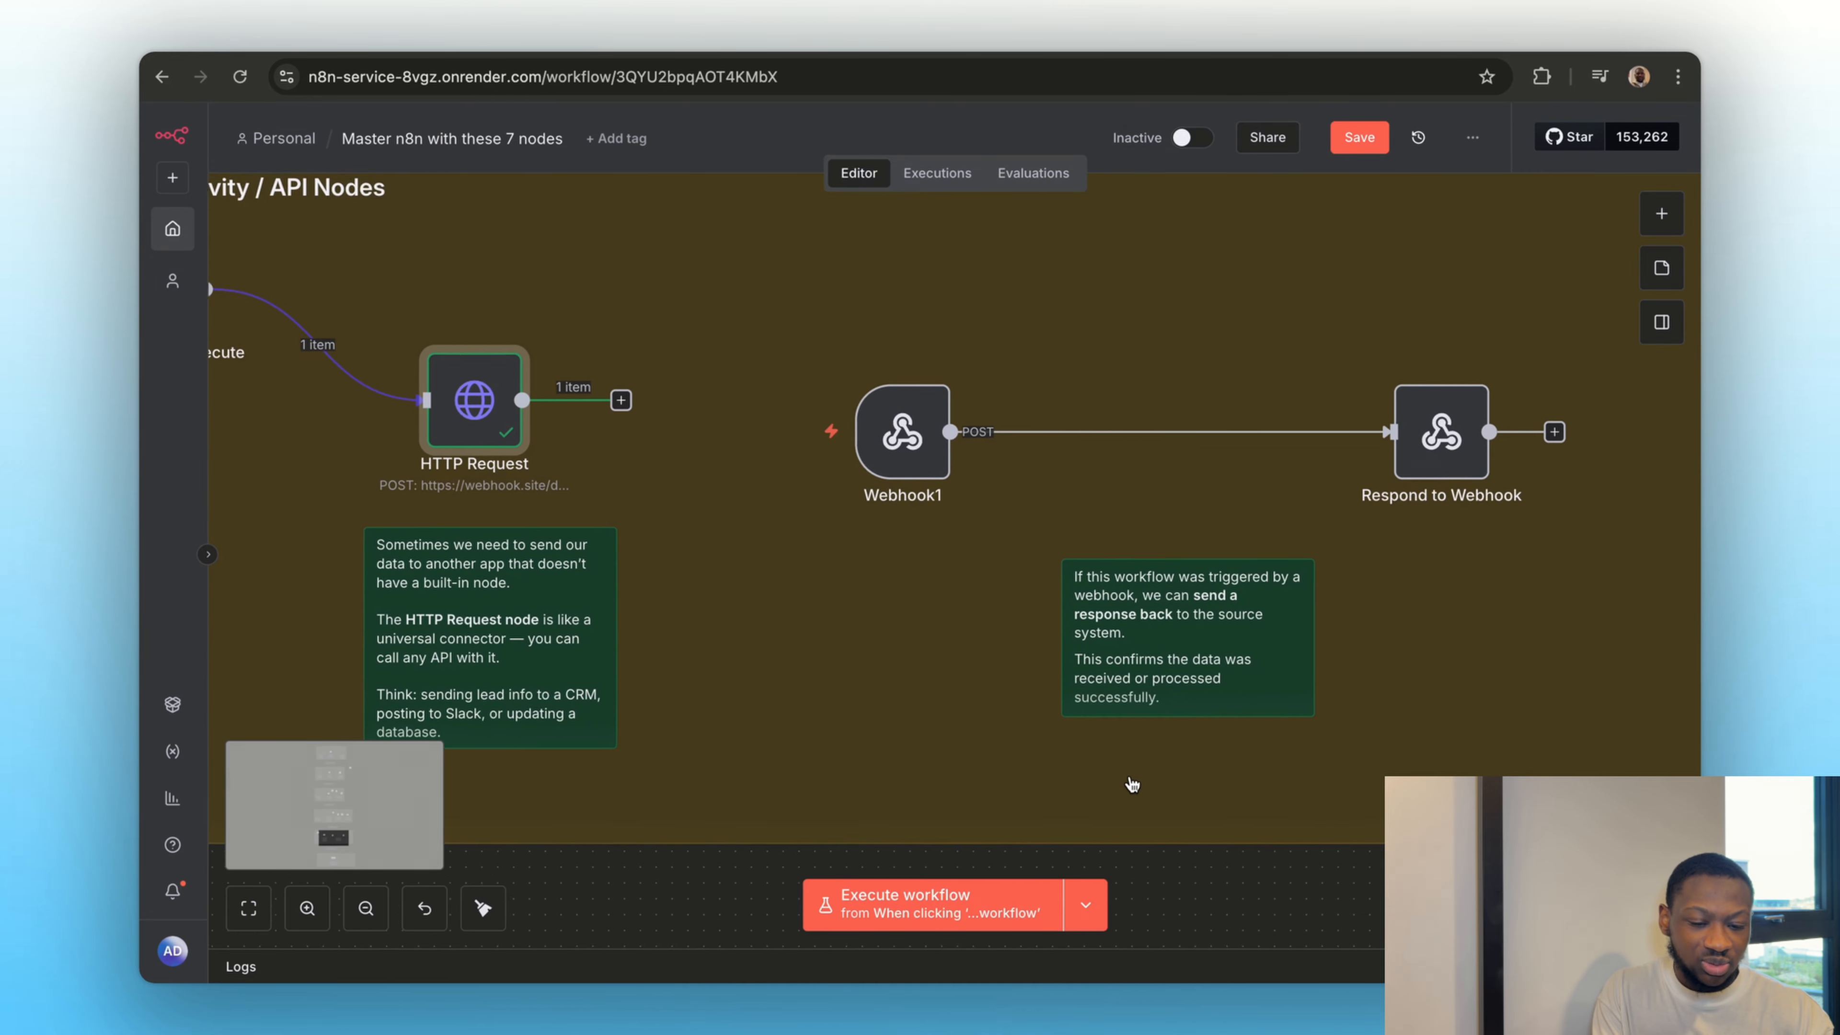
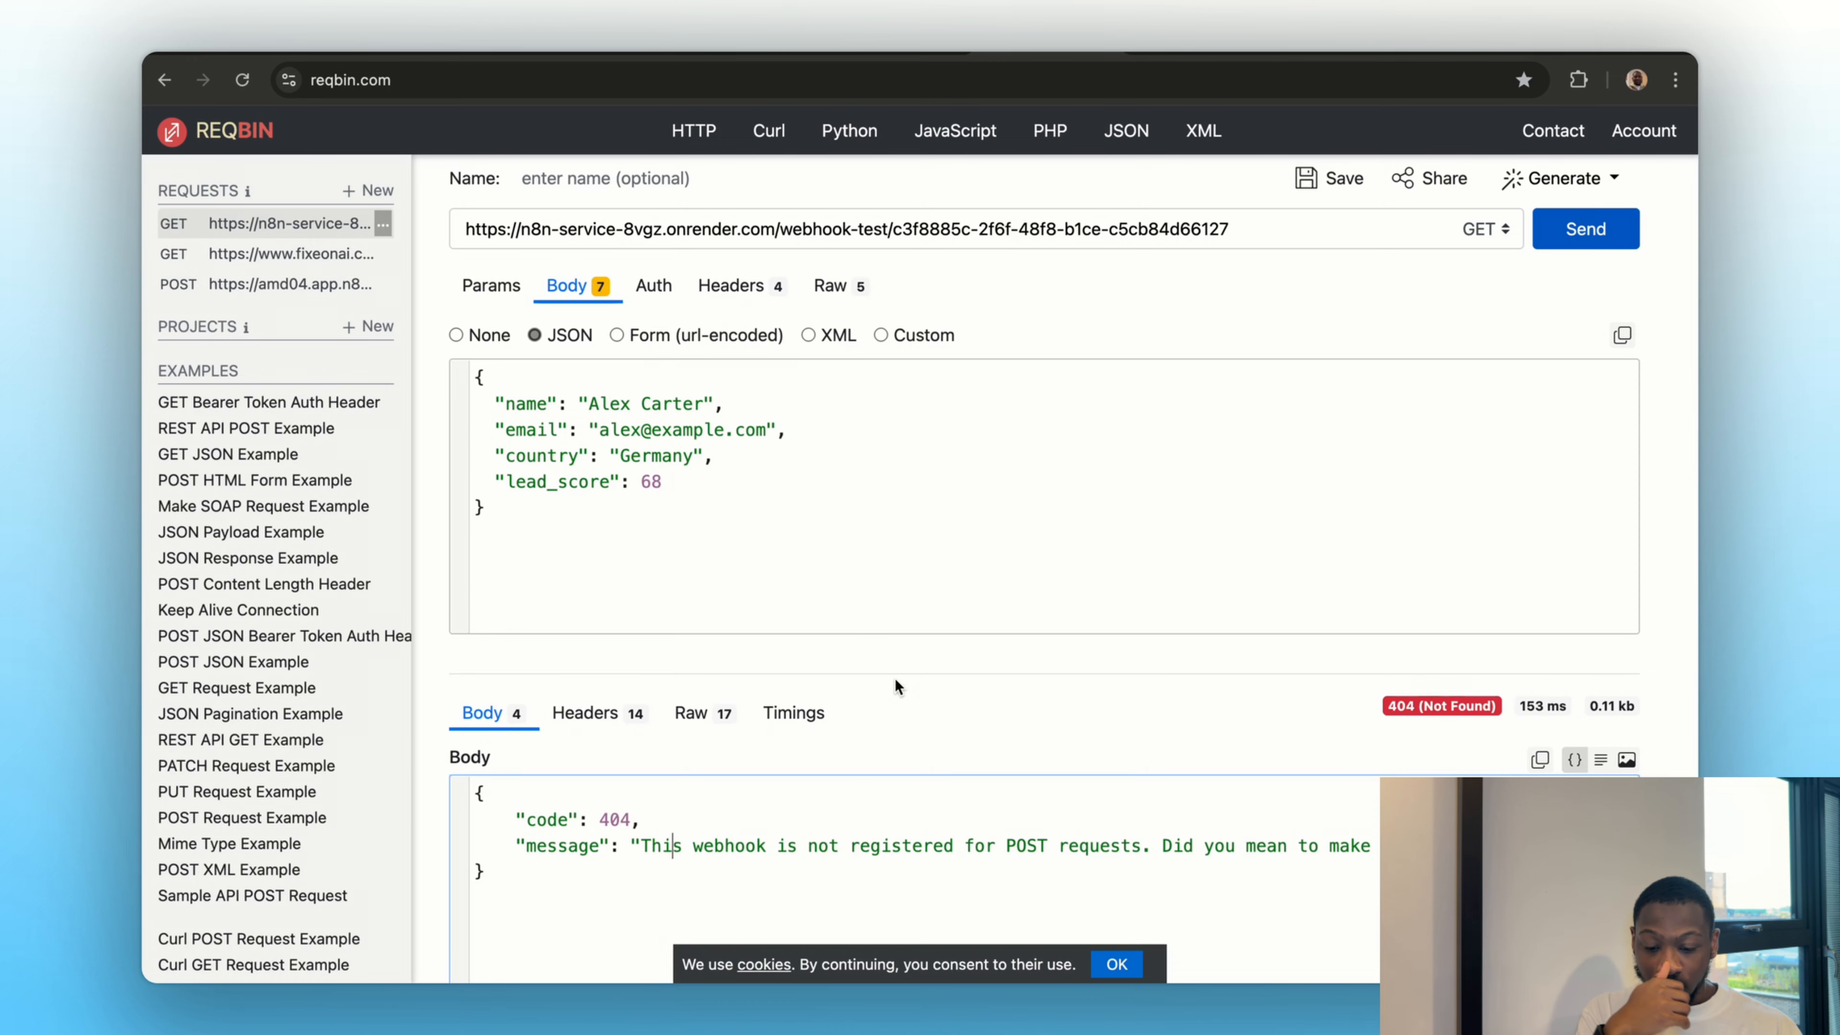
# Check the error response in ReqBin, switch back to n8n and set the Webhook1 node's HTTP Method to POST
pyautogui.scroll(-3, 855, 750)
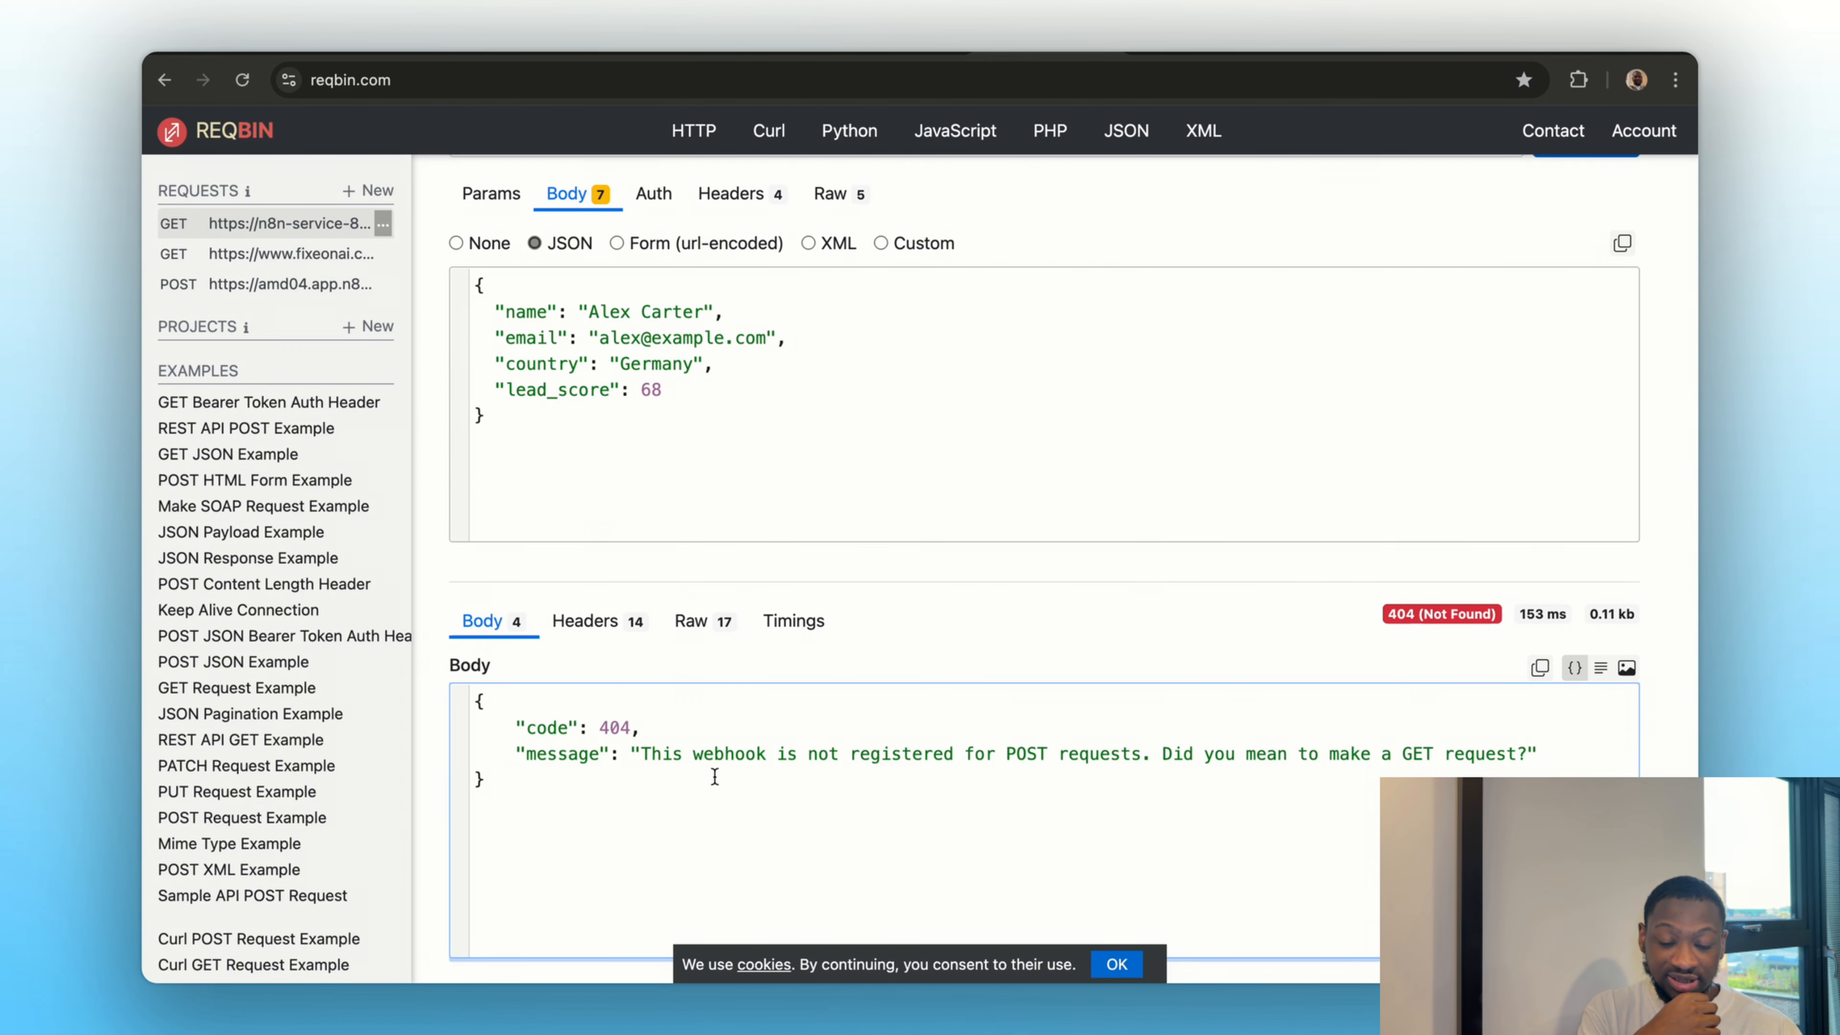
pyautogui.click(1153, 59)
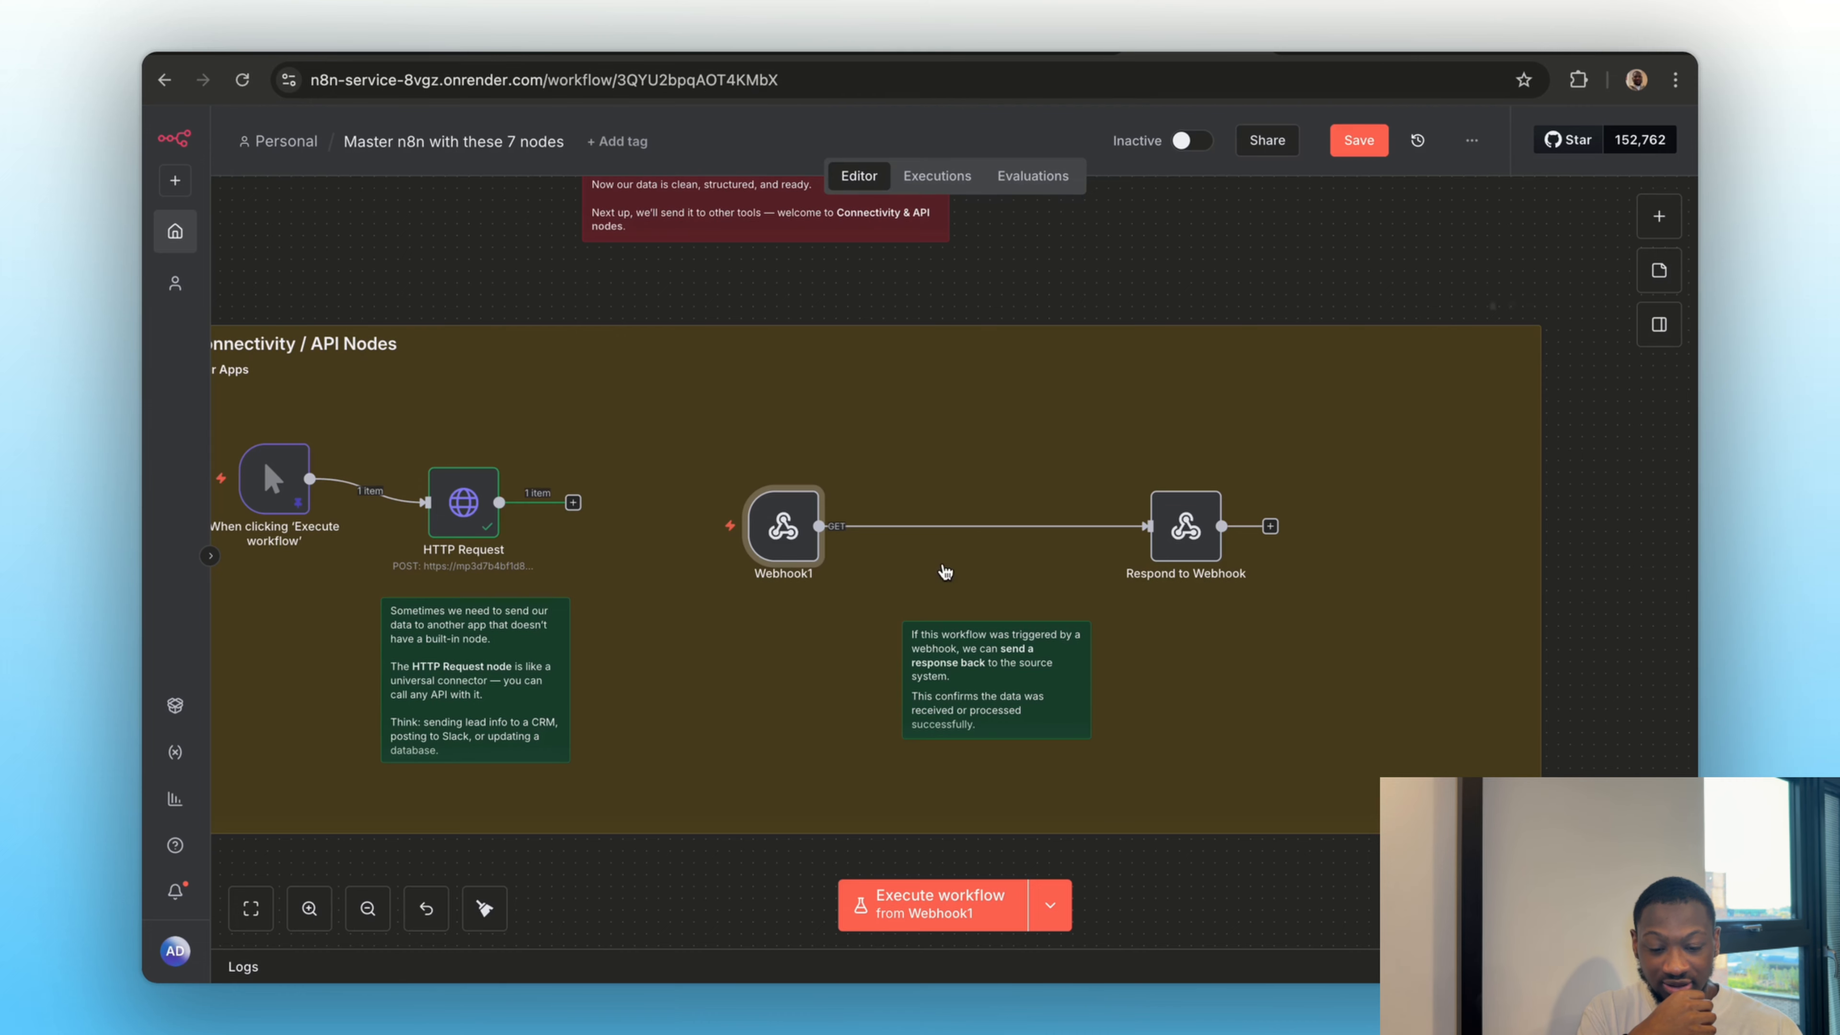
pyautogui.doubleClick(1175, 547)
pyautogui.press('Escape')
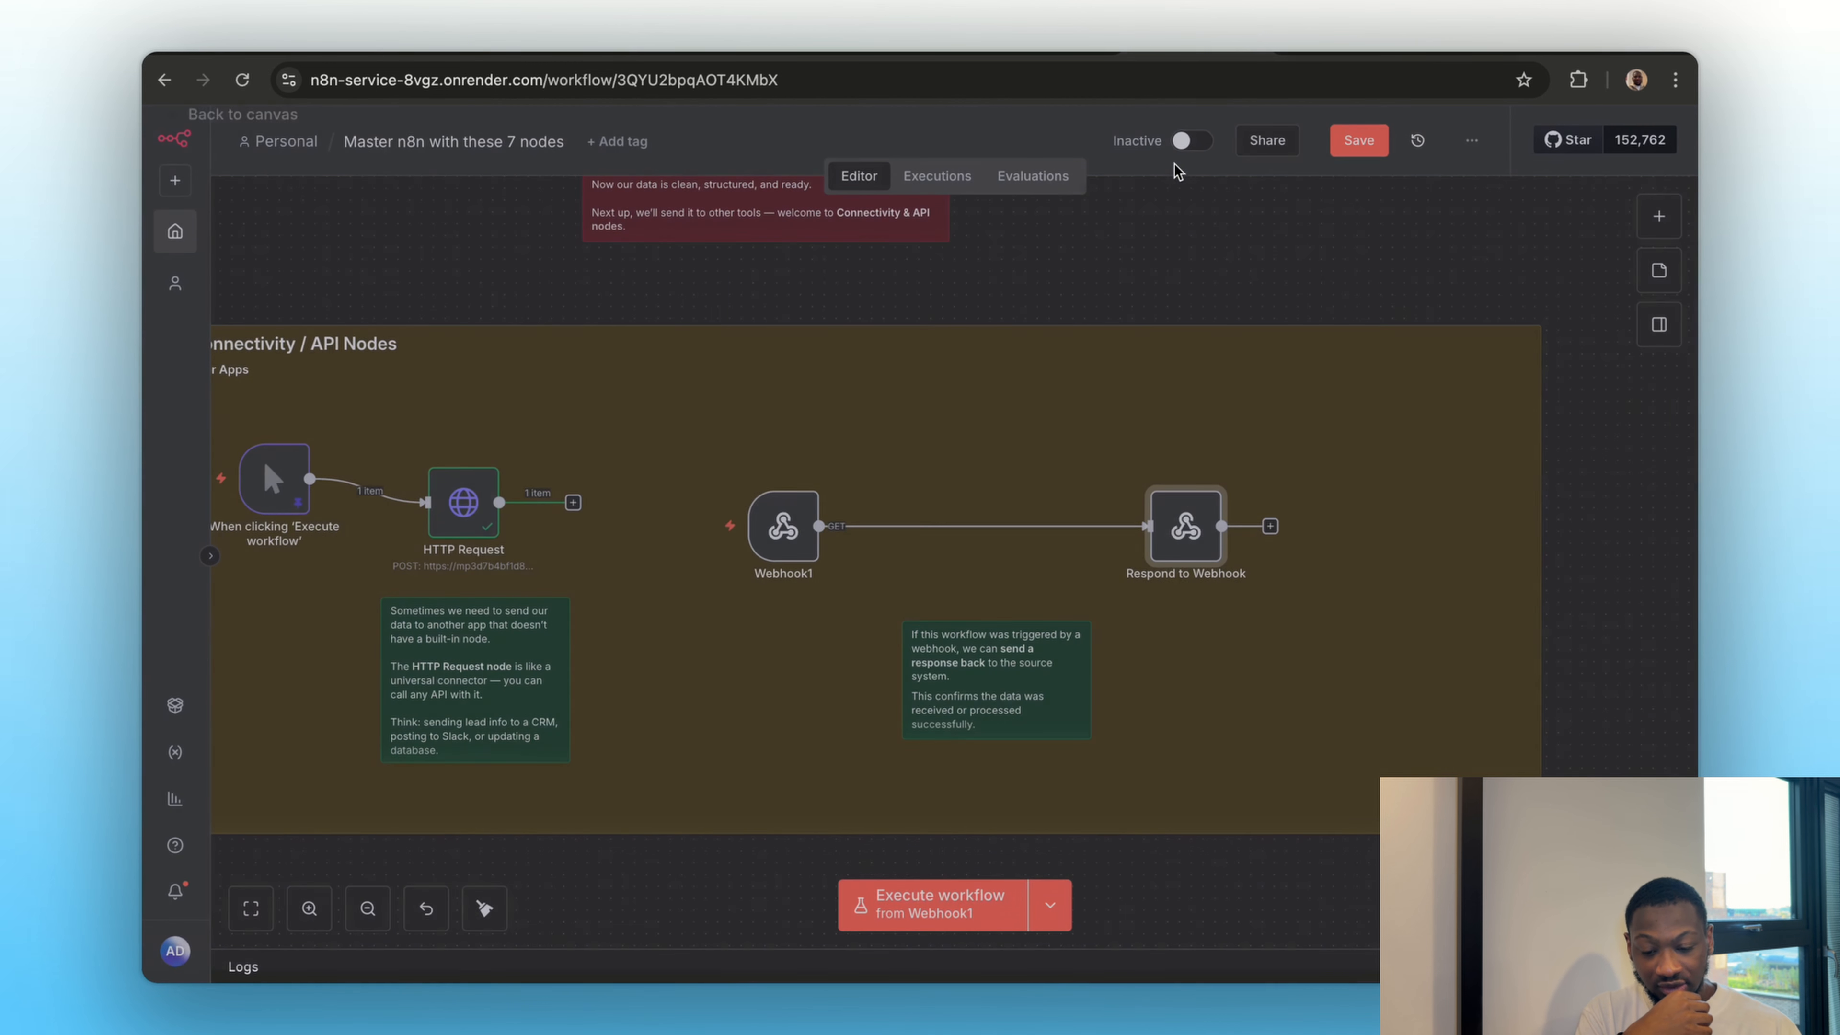
pyautogui.doubleClick(787, 555)
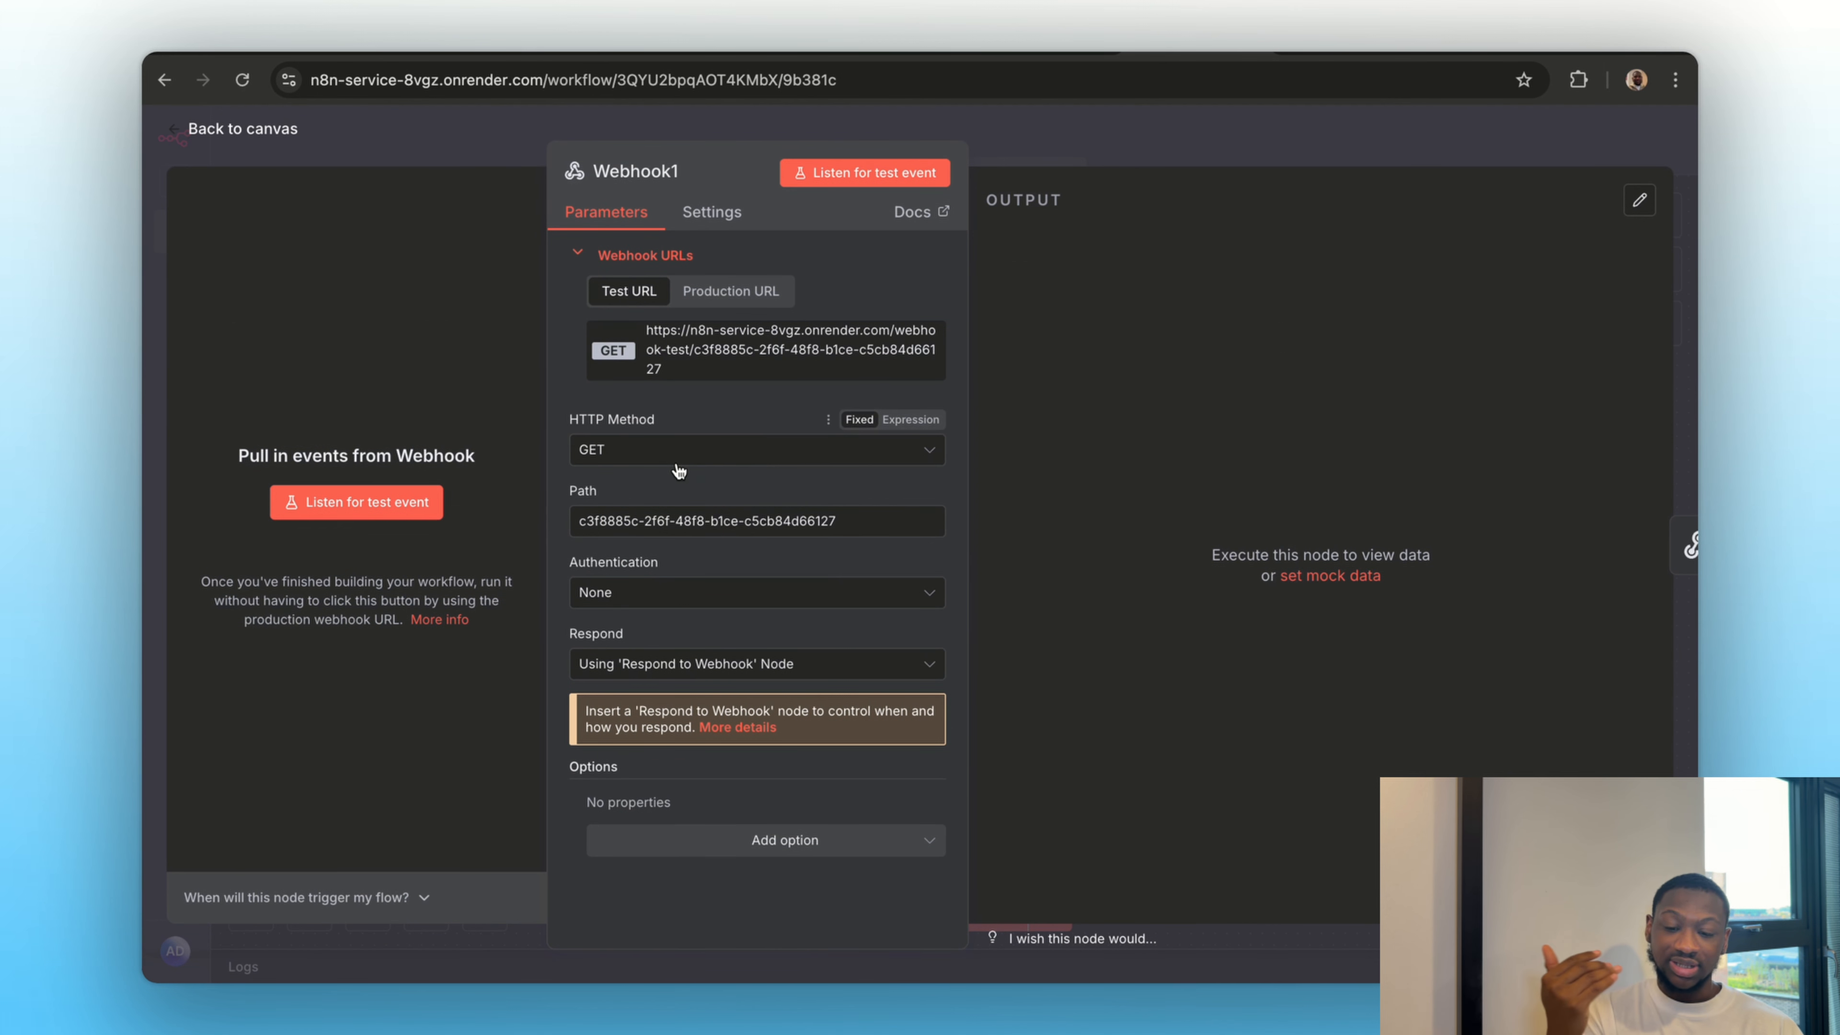
pyautogui.click(606, 452)
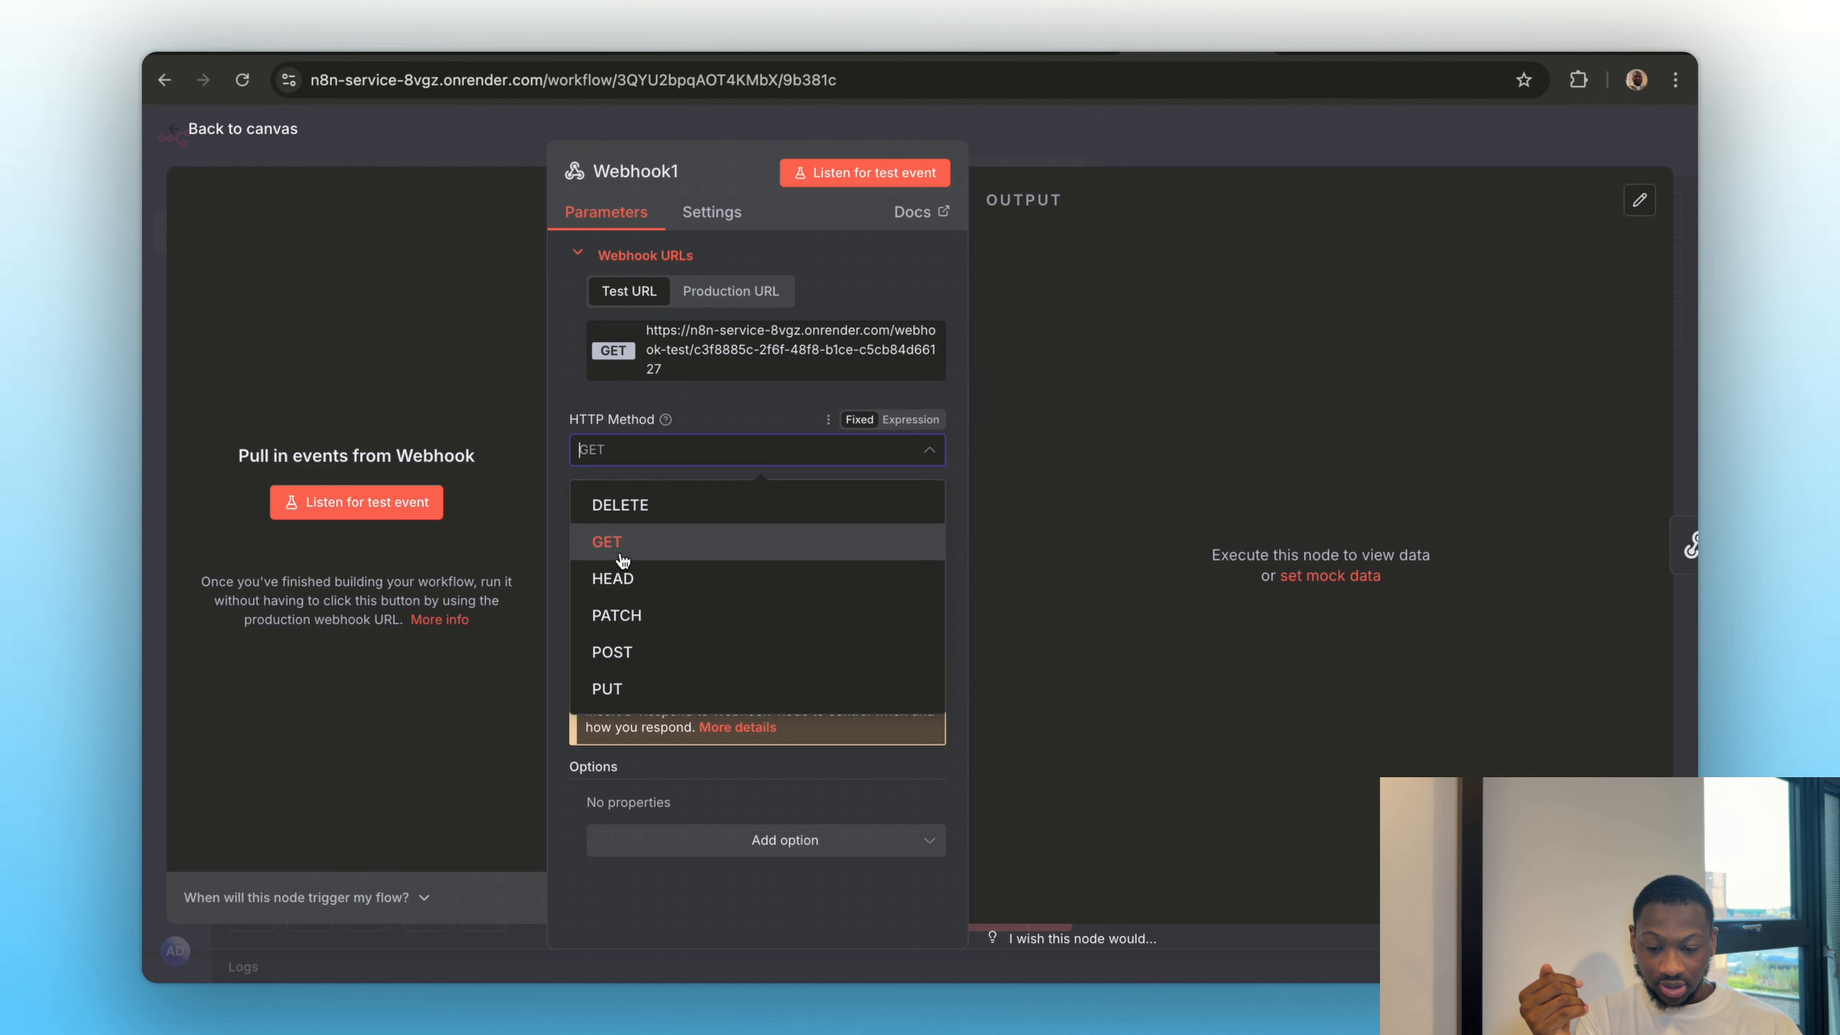
pyautogui.click(611, 651)
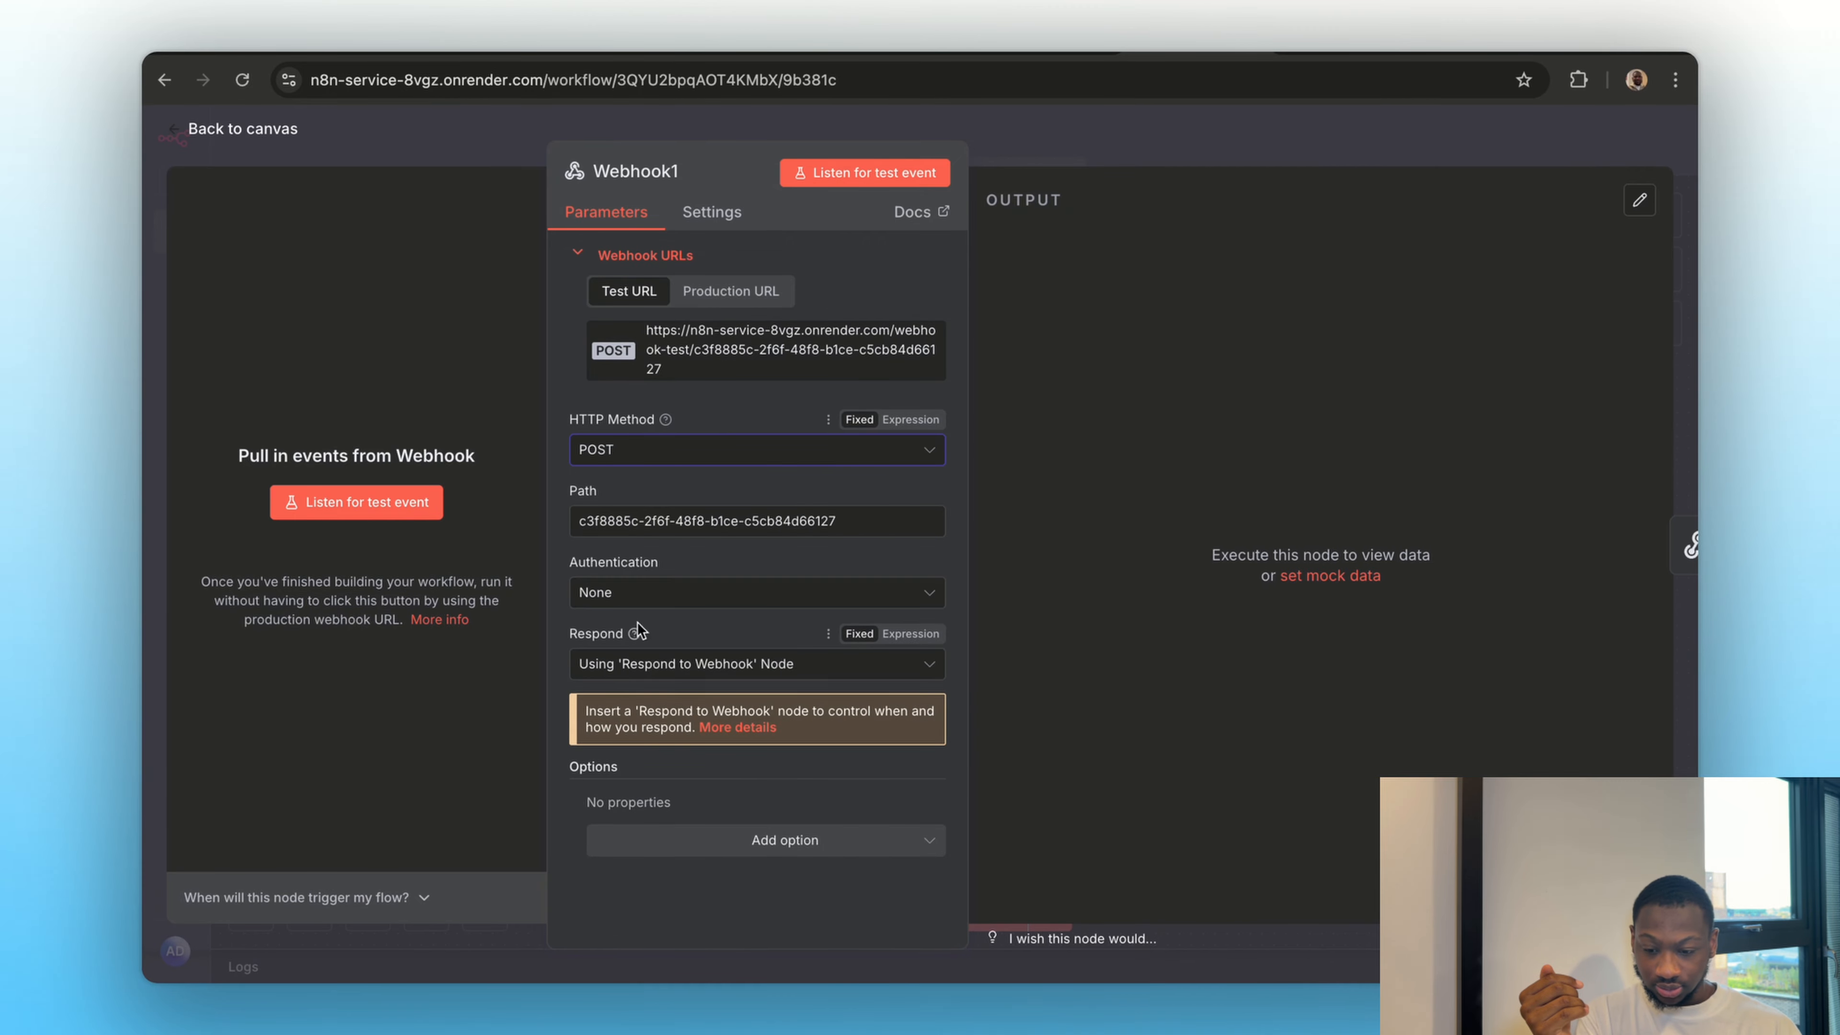
# Start listening for a test event on Webhook1 and copy its test URL into the request address in ReqBin
pyautogui.click(389, 510)
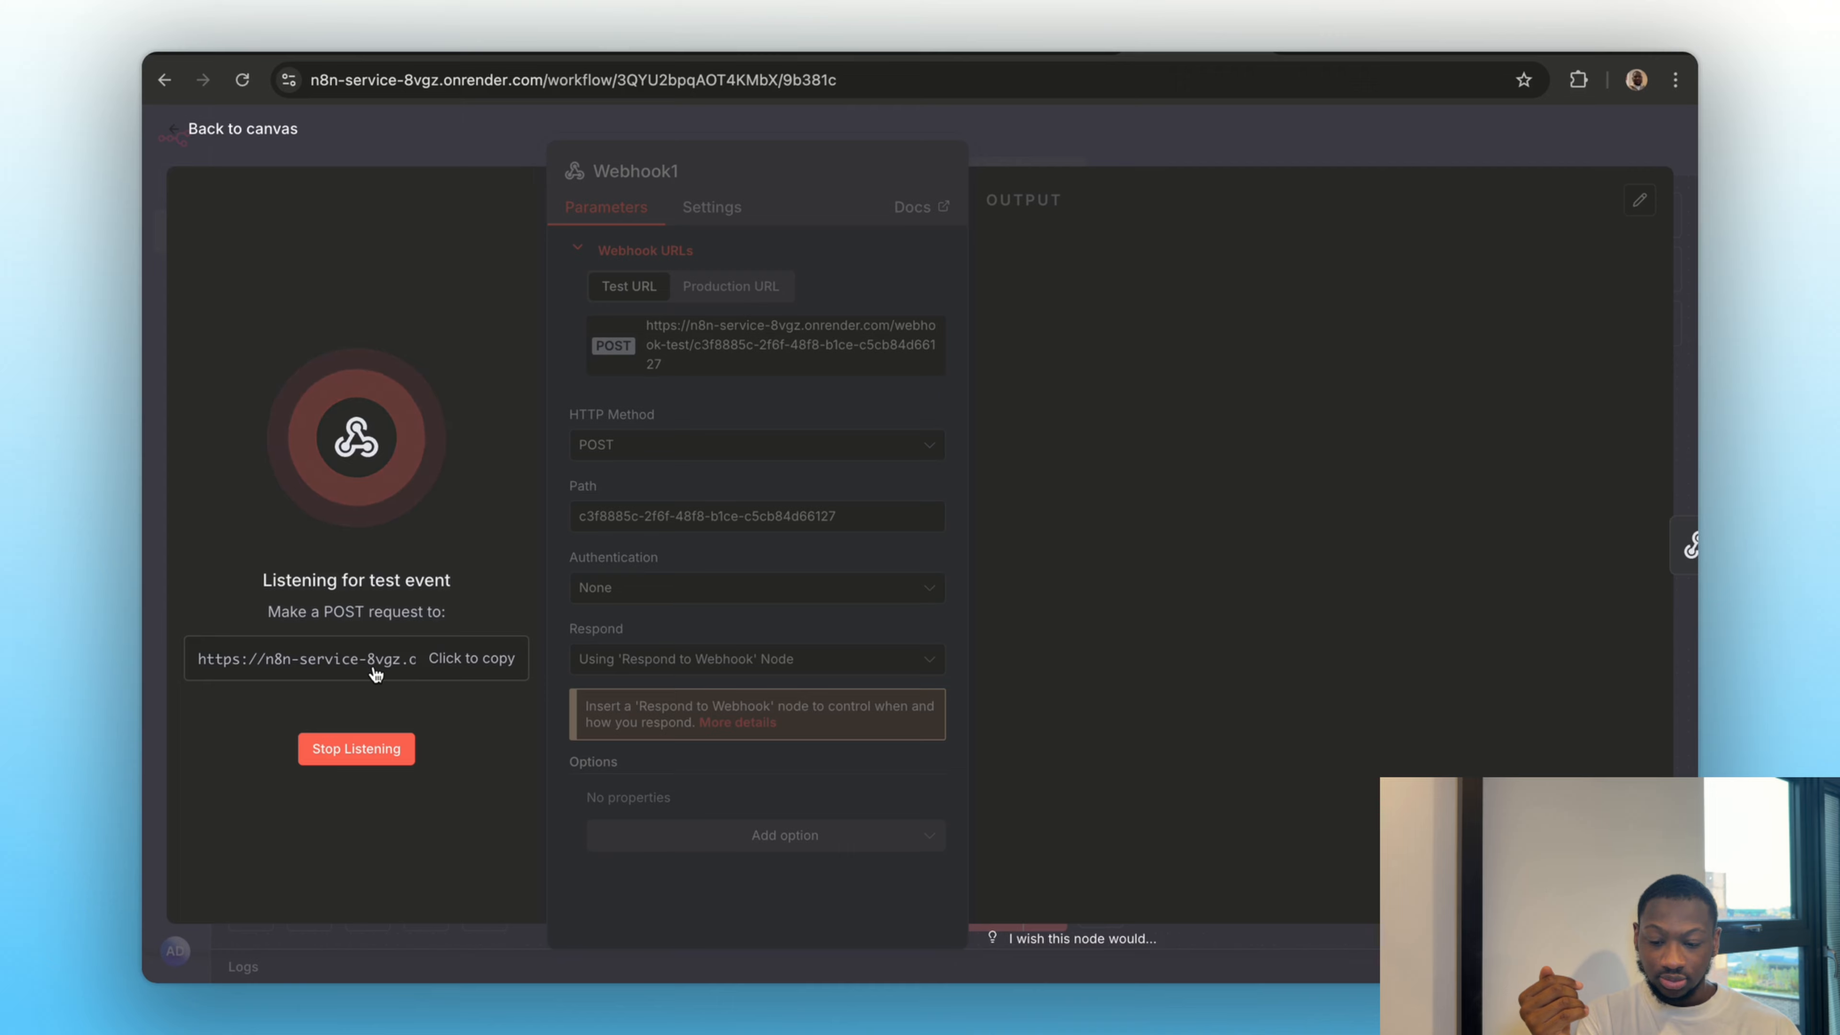
pyautogui.click(373, 660)
pyautogui.click(1043, 53)
pyautogui.scroll(4, 747, 416)
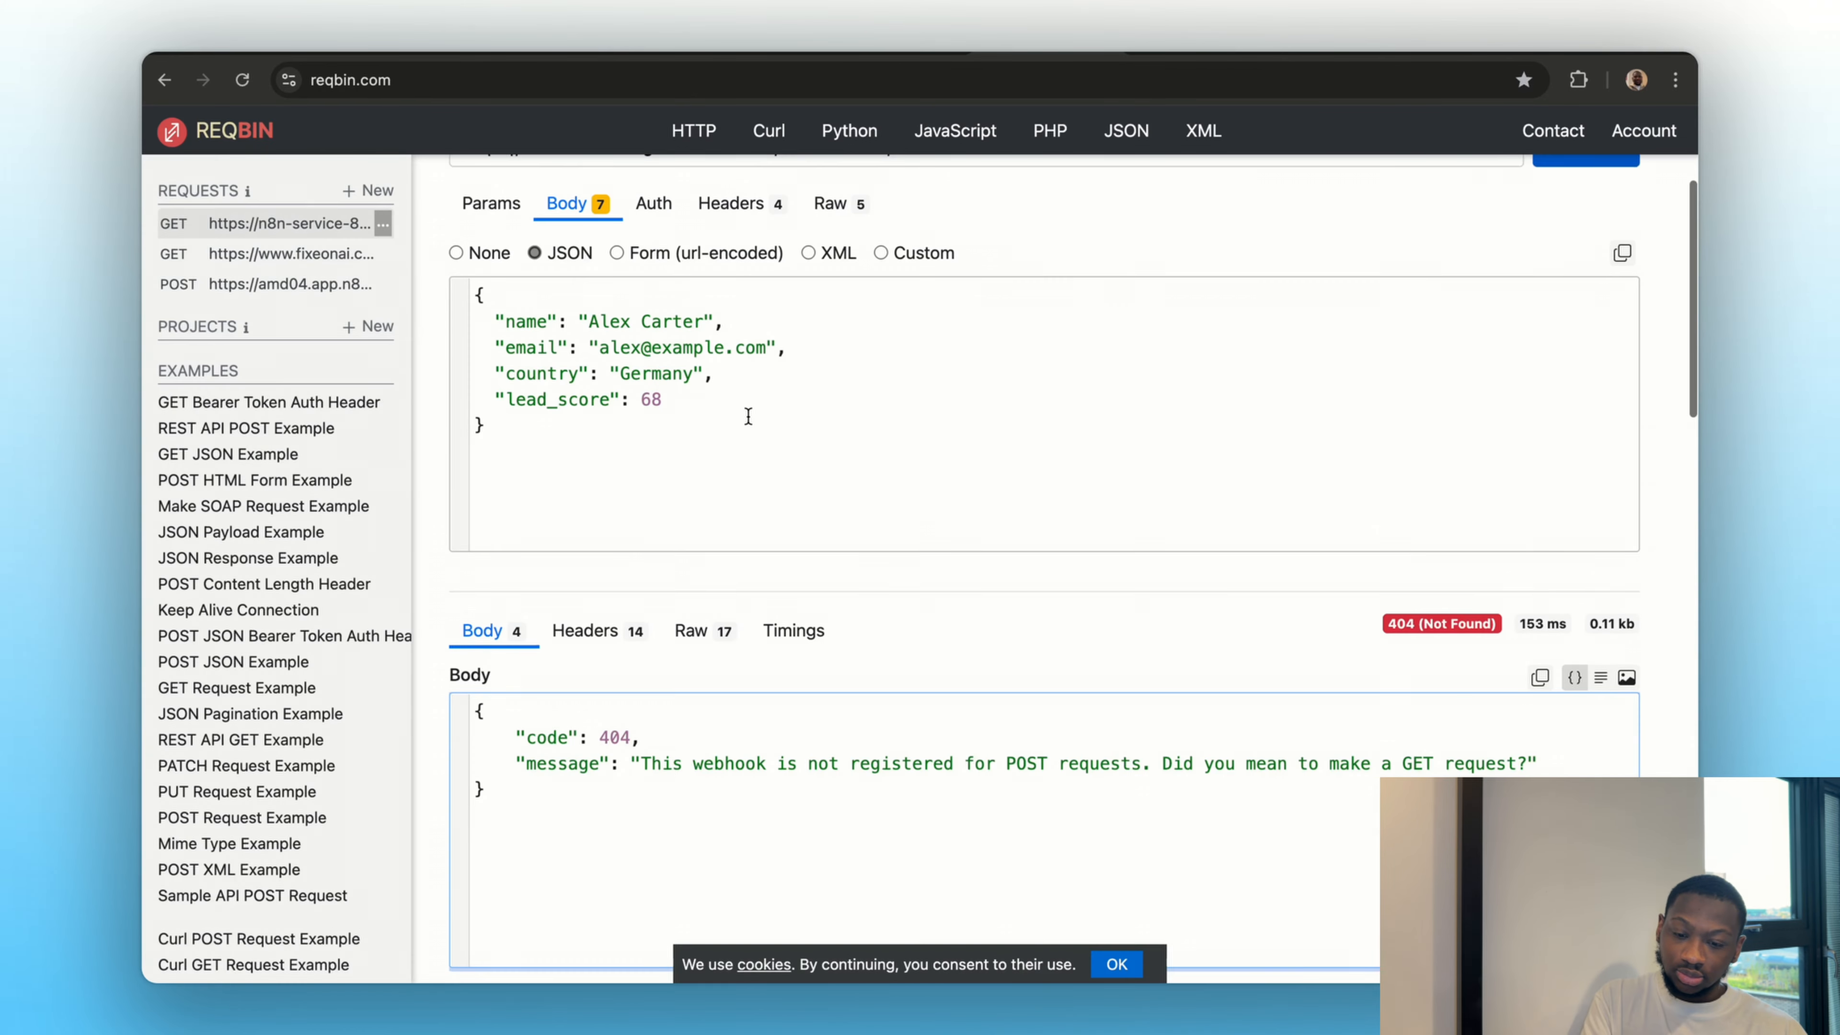
pyautogui.click(731, 415)
pyautogui.press('super+a')
pyautogui.press('BackSpace')
pyautogui.press('super+v')
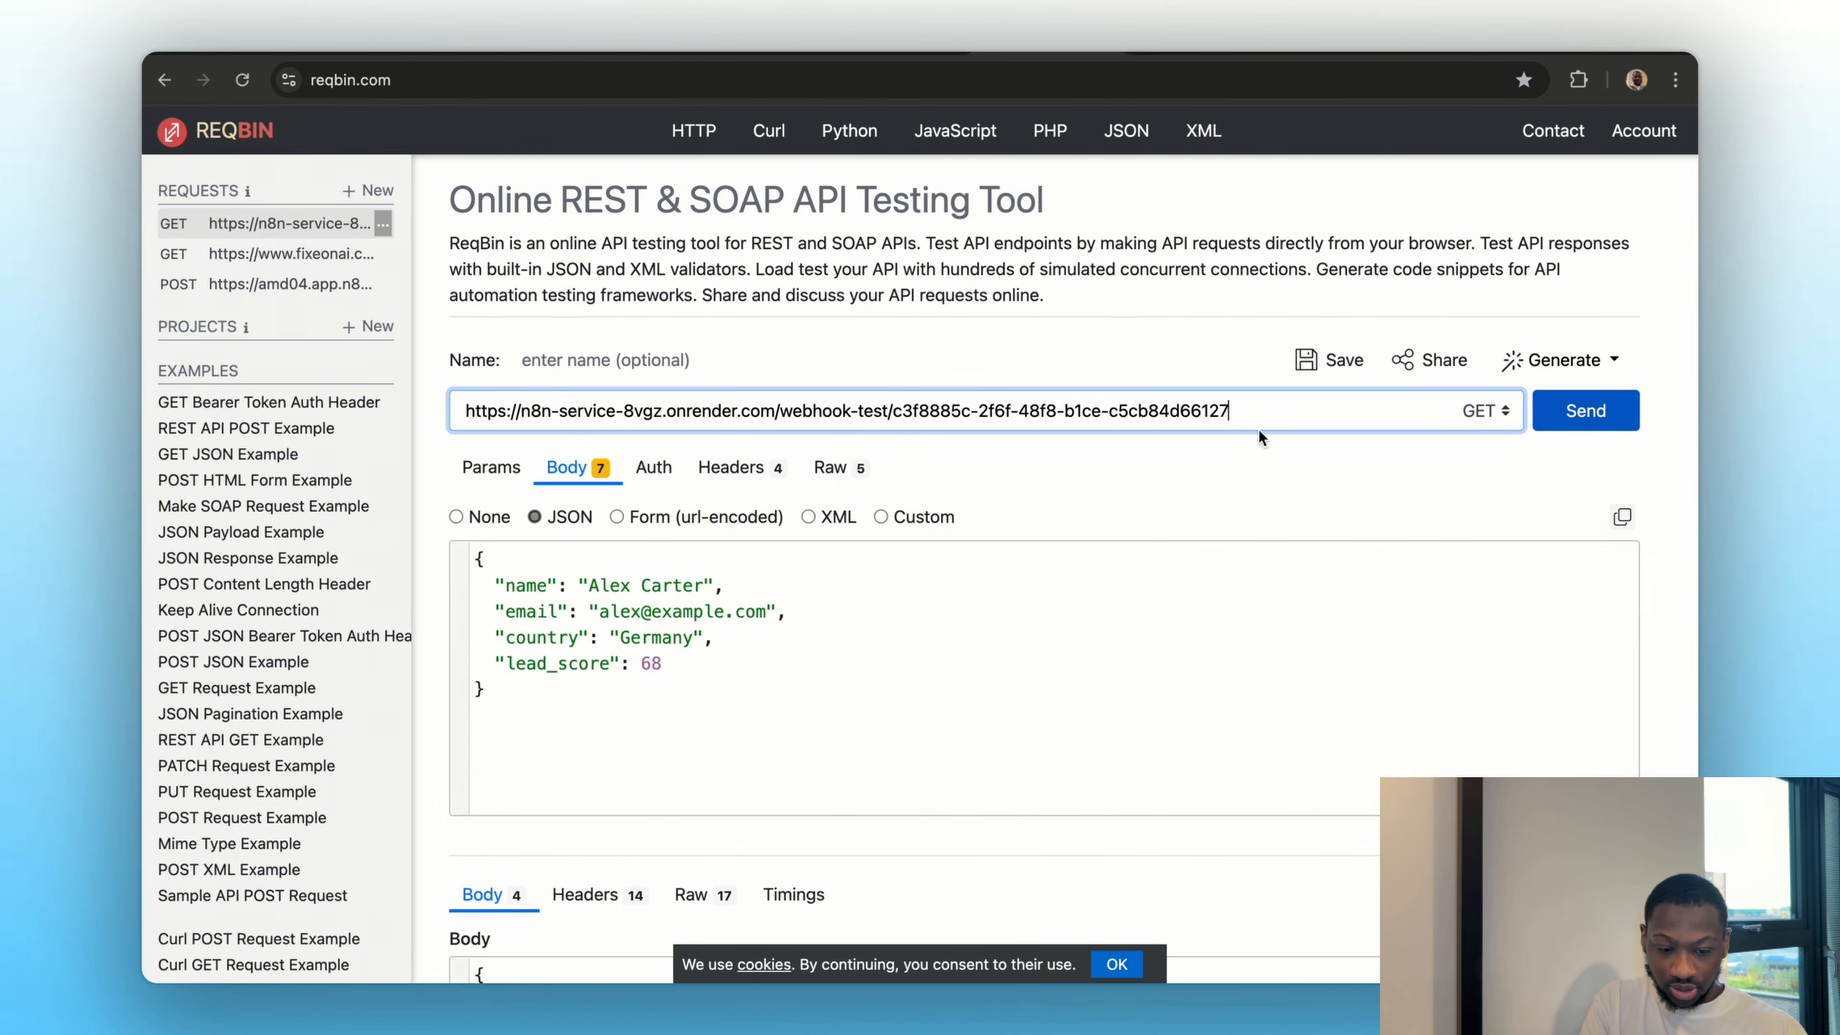
# Set the ReqBin request's method to POST and send it with the JSON lead data
pyautogui.click(1499, 413)
pyautogui.click(1474, 440)
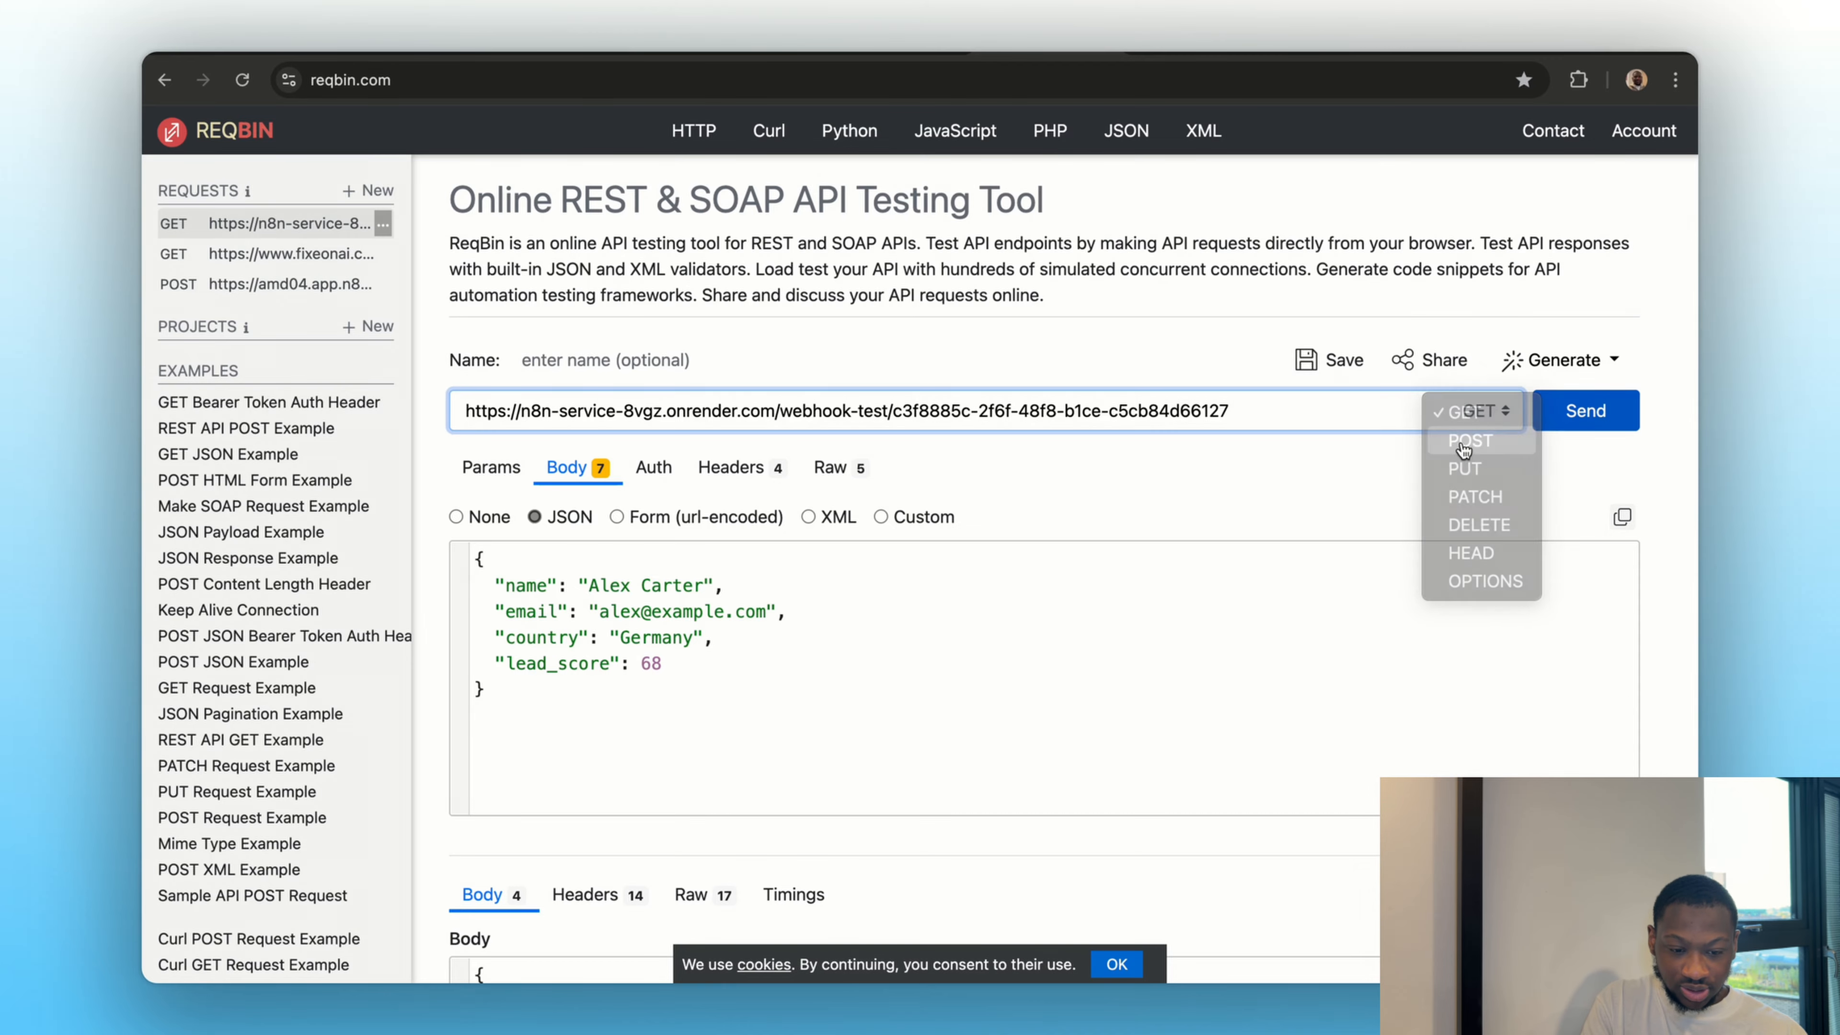
pyautogui.click(1585, 410)
pyautogui.scroll(-4, 1141, 533)
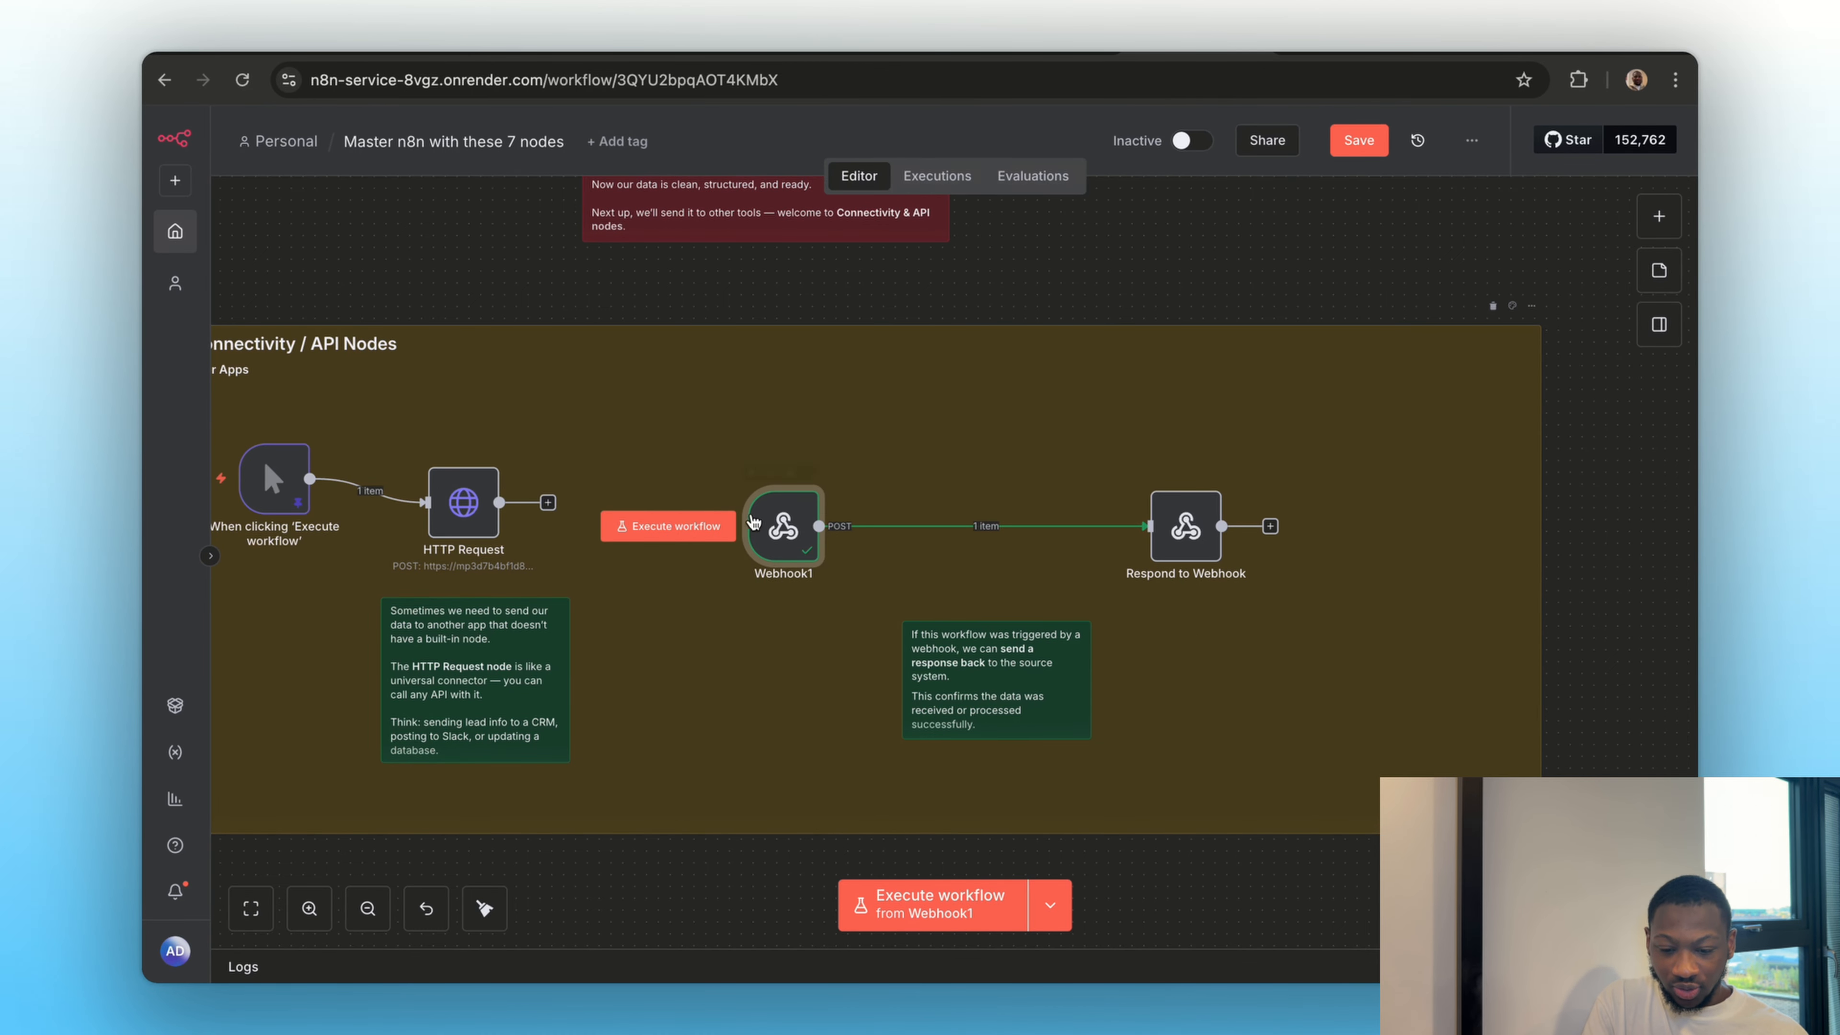
# Inspect the headers and body received in the Webhook1 node's output, and return to the canvas
pyautogui.doubleClick(782, 540)
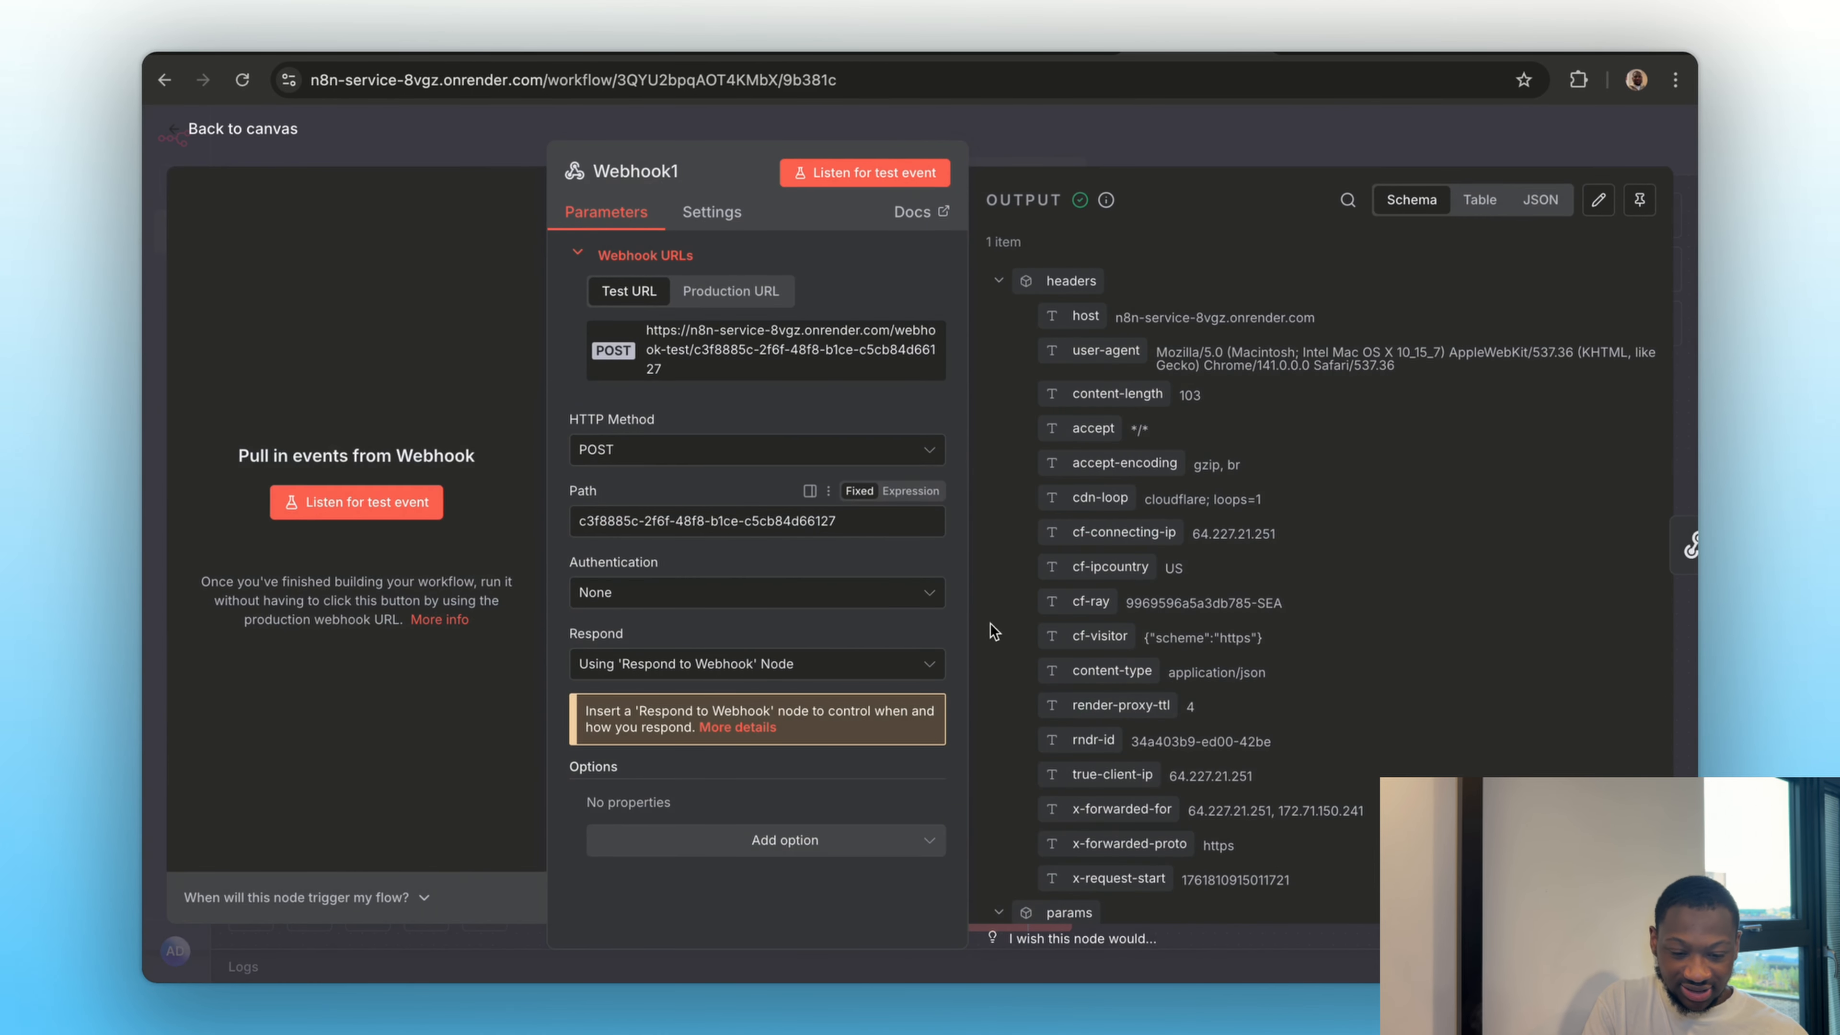
pyautogui.scroll(-5, 1155, 598)
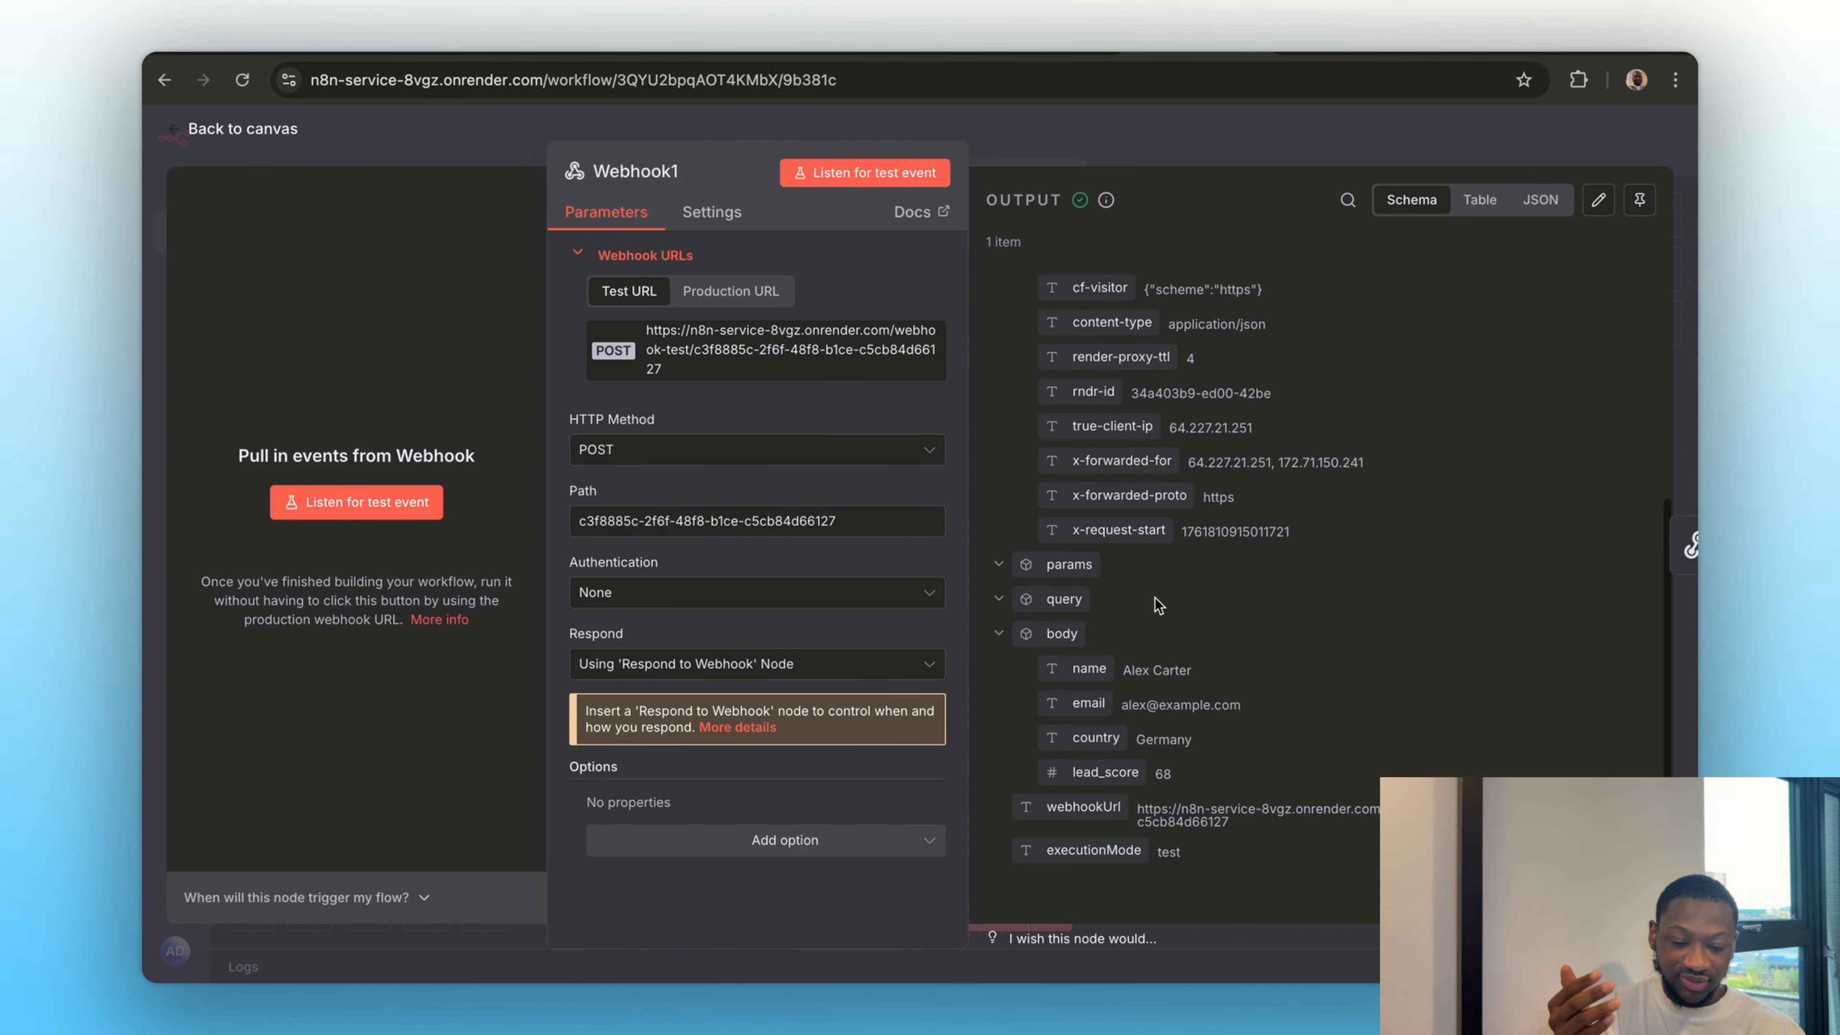
pyautogui.press('Escape')
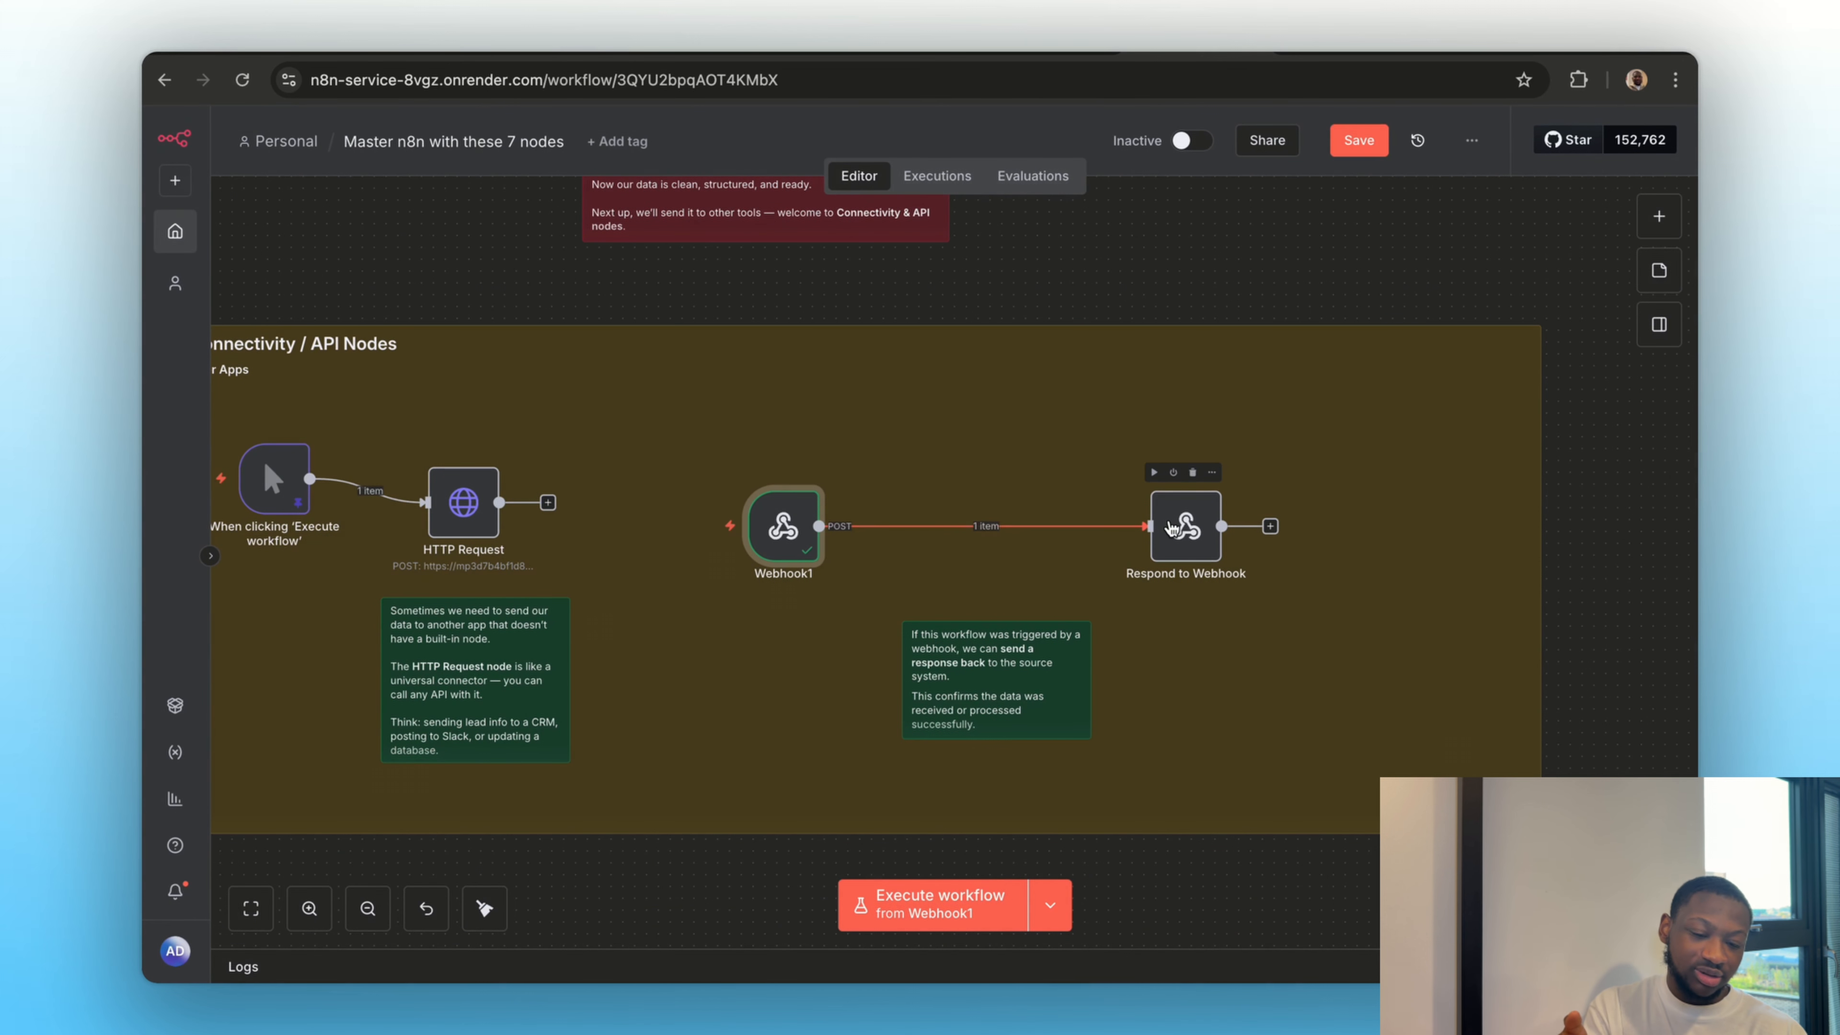
# Execute the Respond to Webhook node, check the response body in ReqBin, and return to n8n
pyautogui.click(1153, 472)
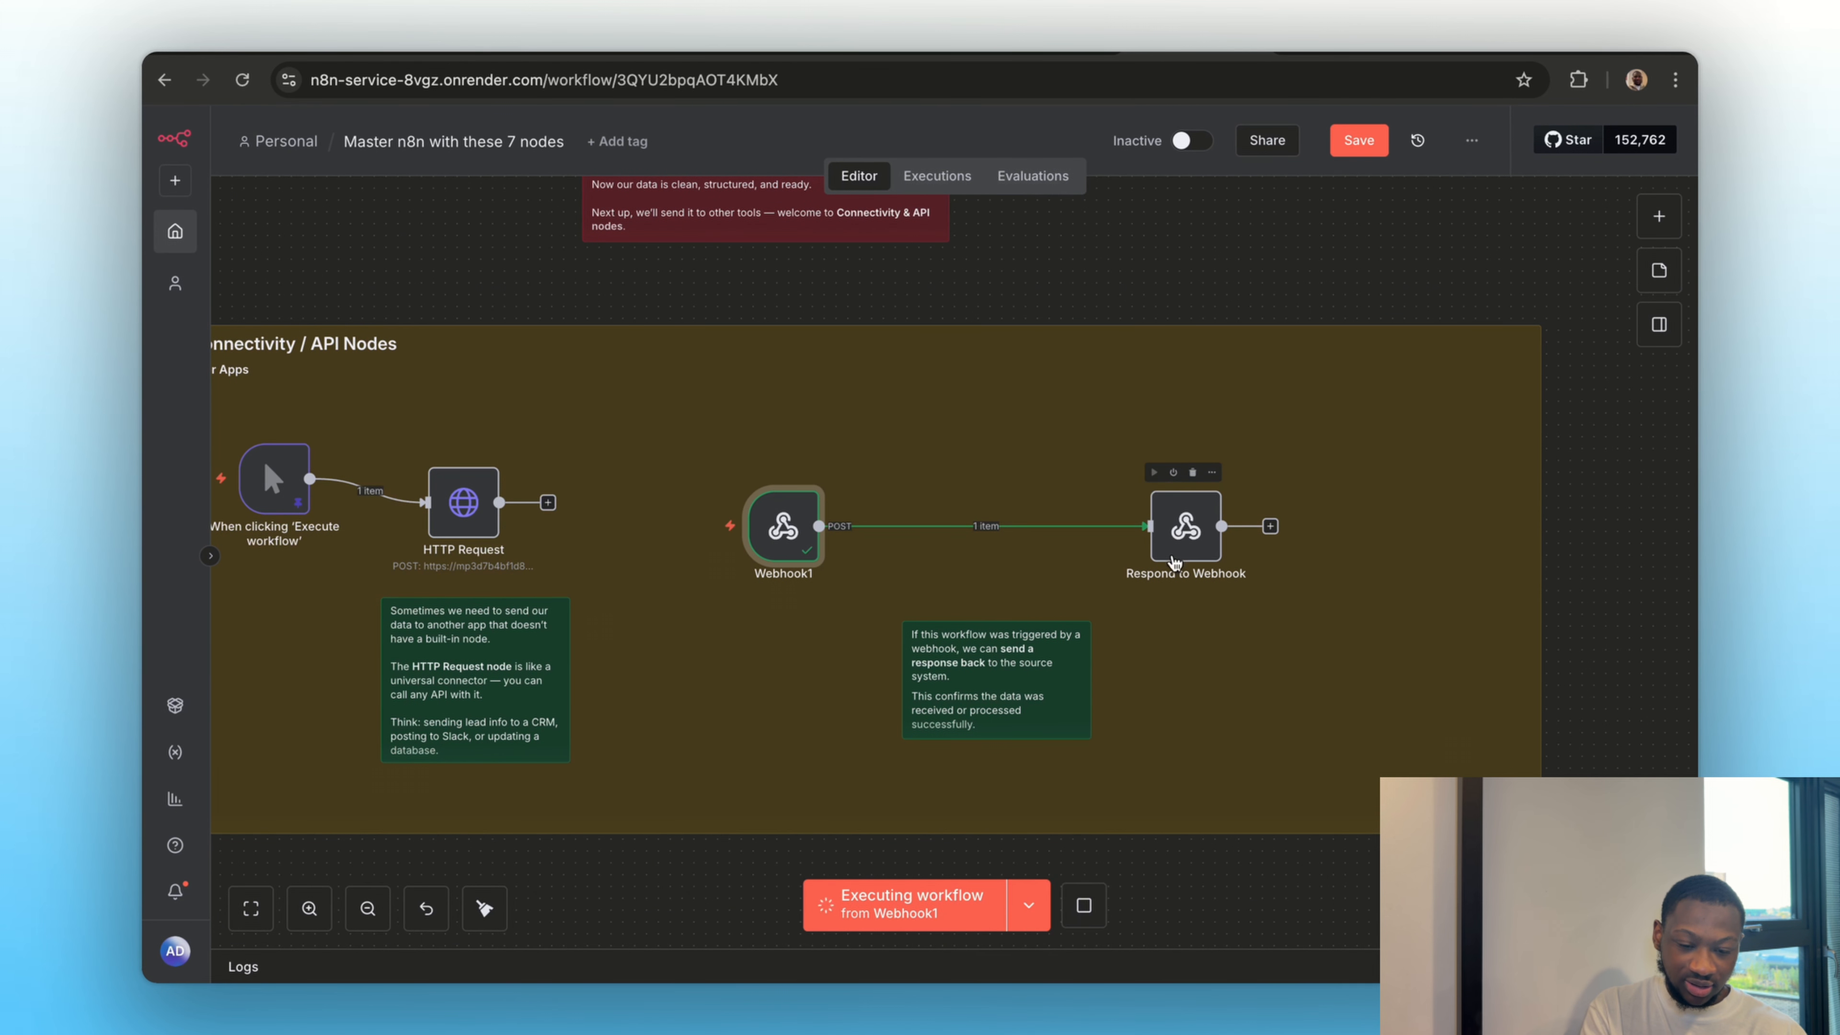
pyautogui.click(1016, 52)
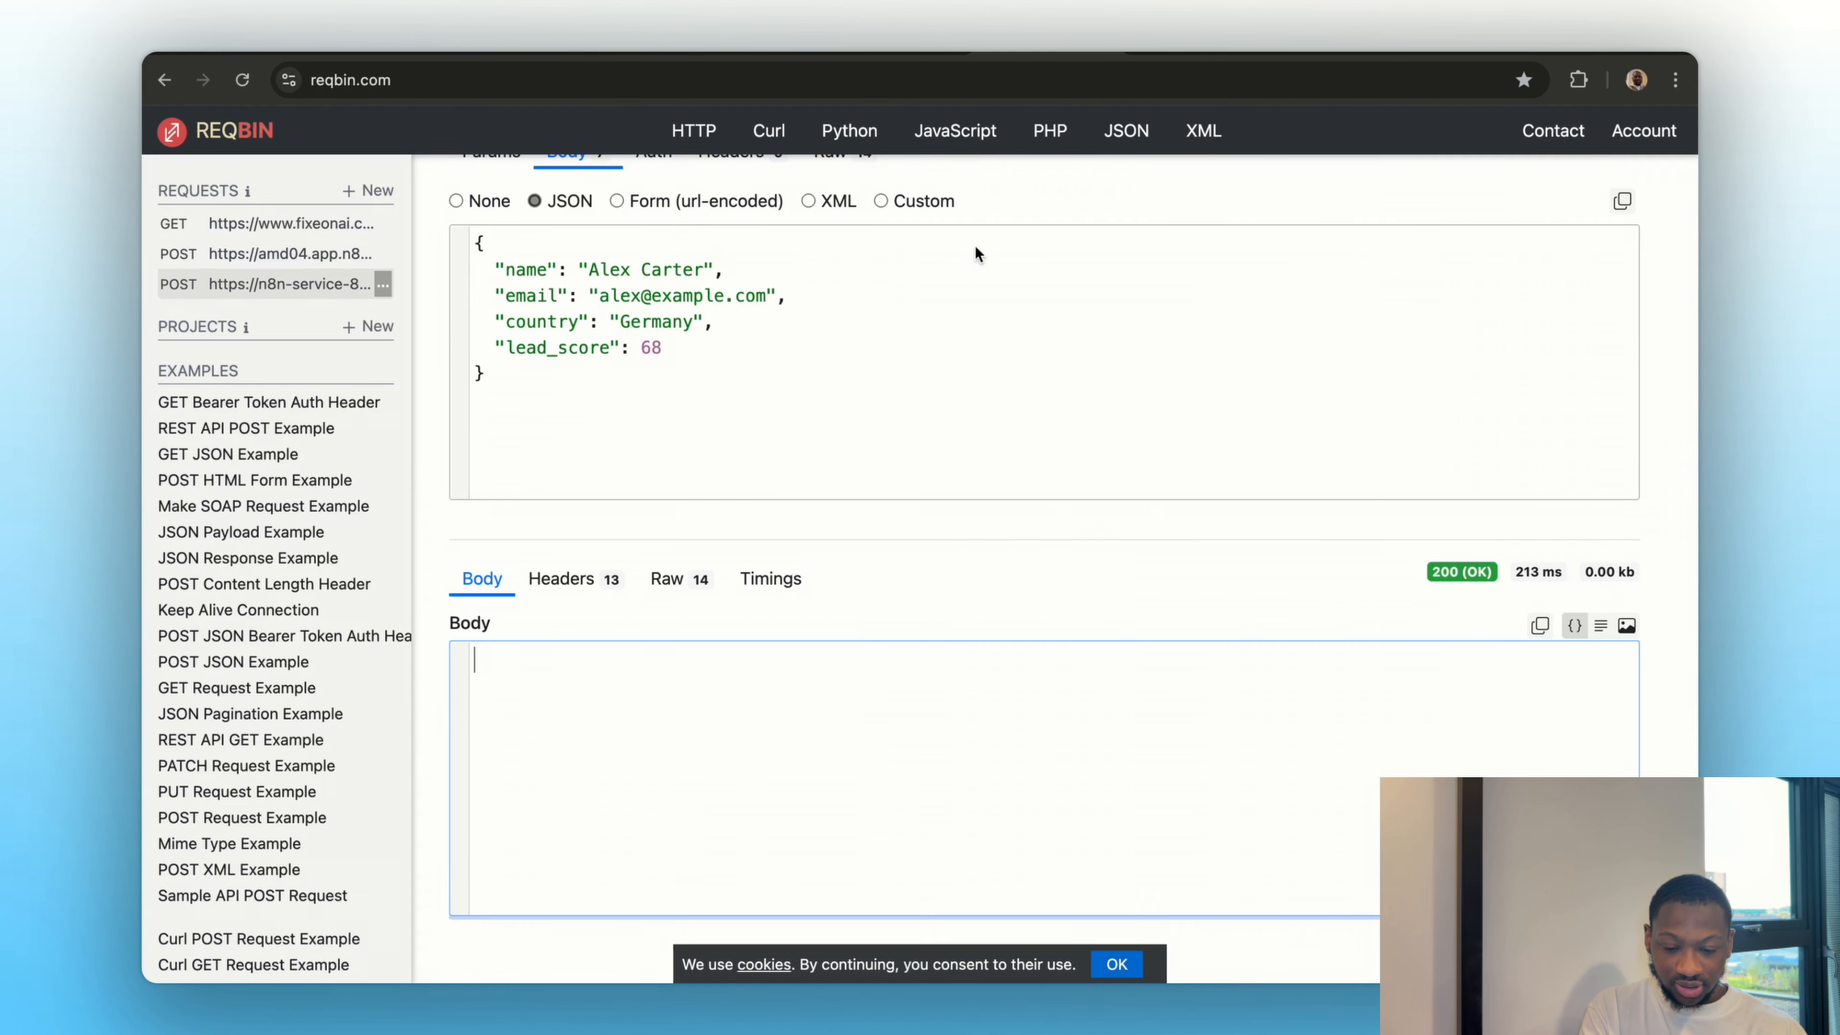
pyautogui.scroll(-1, 941, 593)
pyautogui.click(1166, 53)
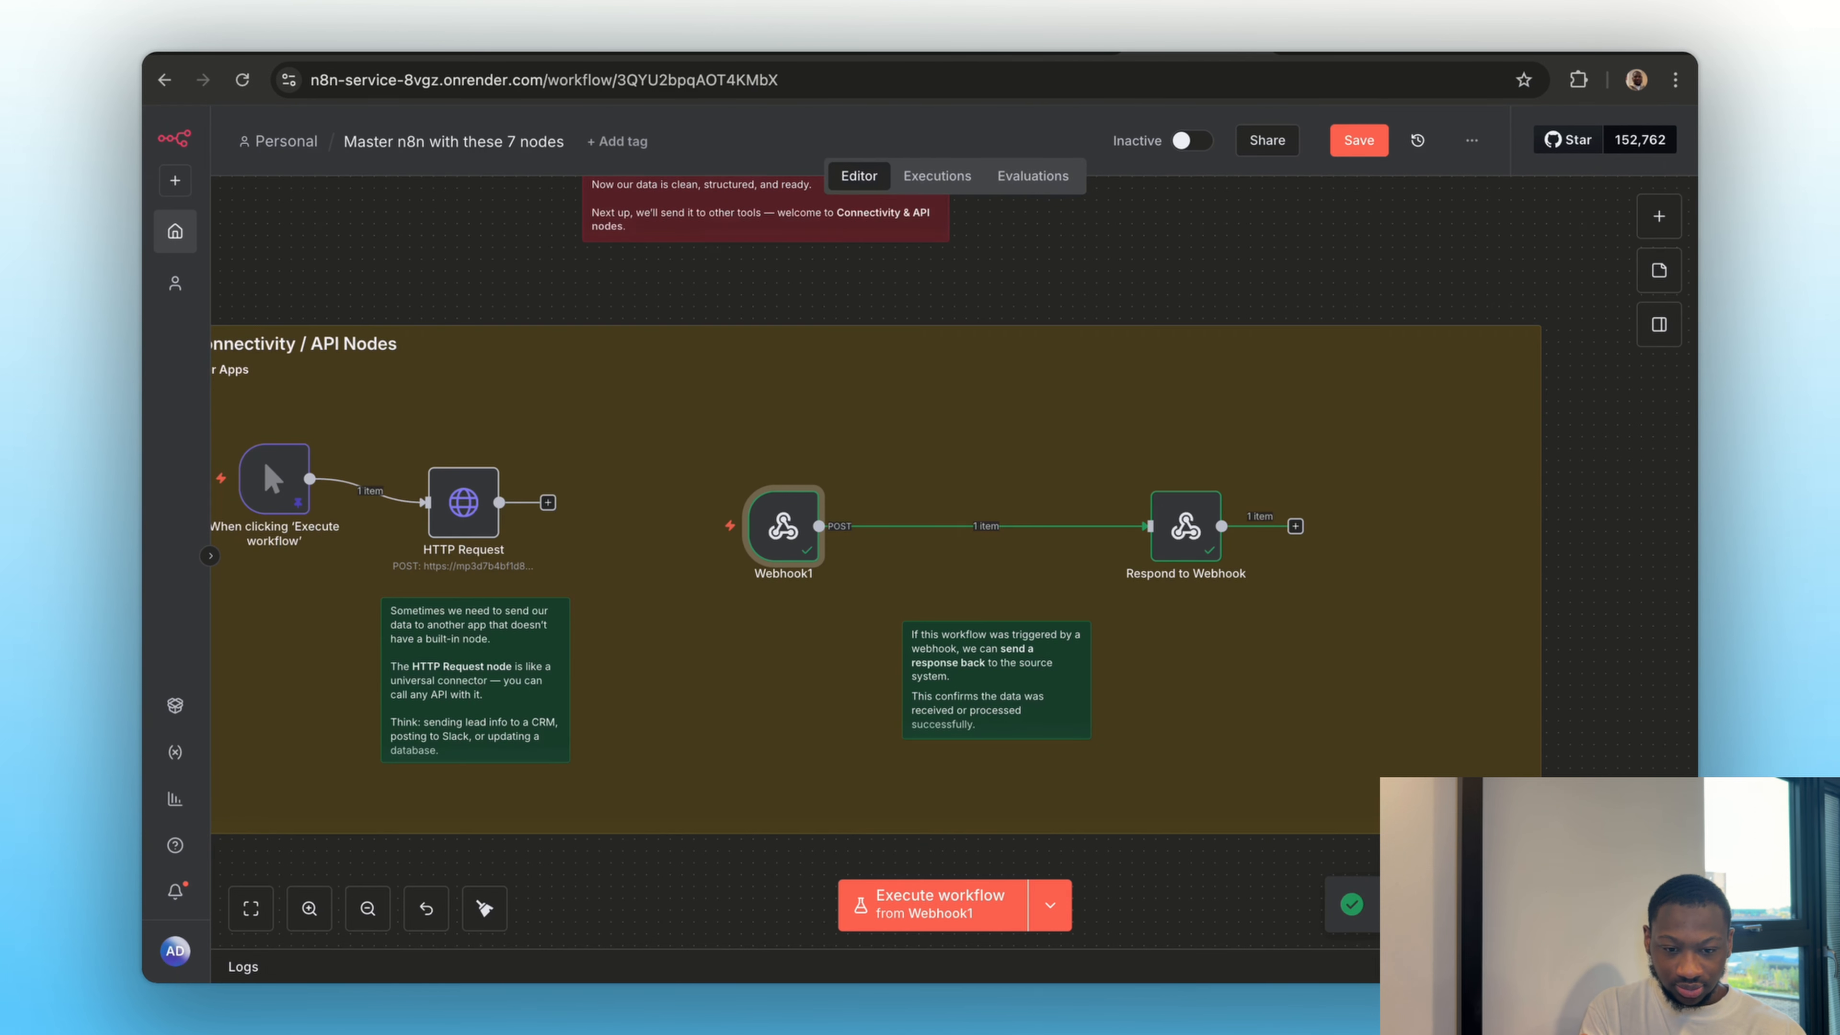
# Review the Respond to Webhook node's response settings and output data, and return to the canvas
pyautogui.doubleClick(1186, 526)
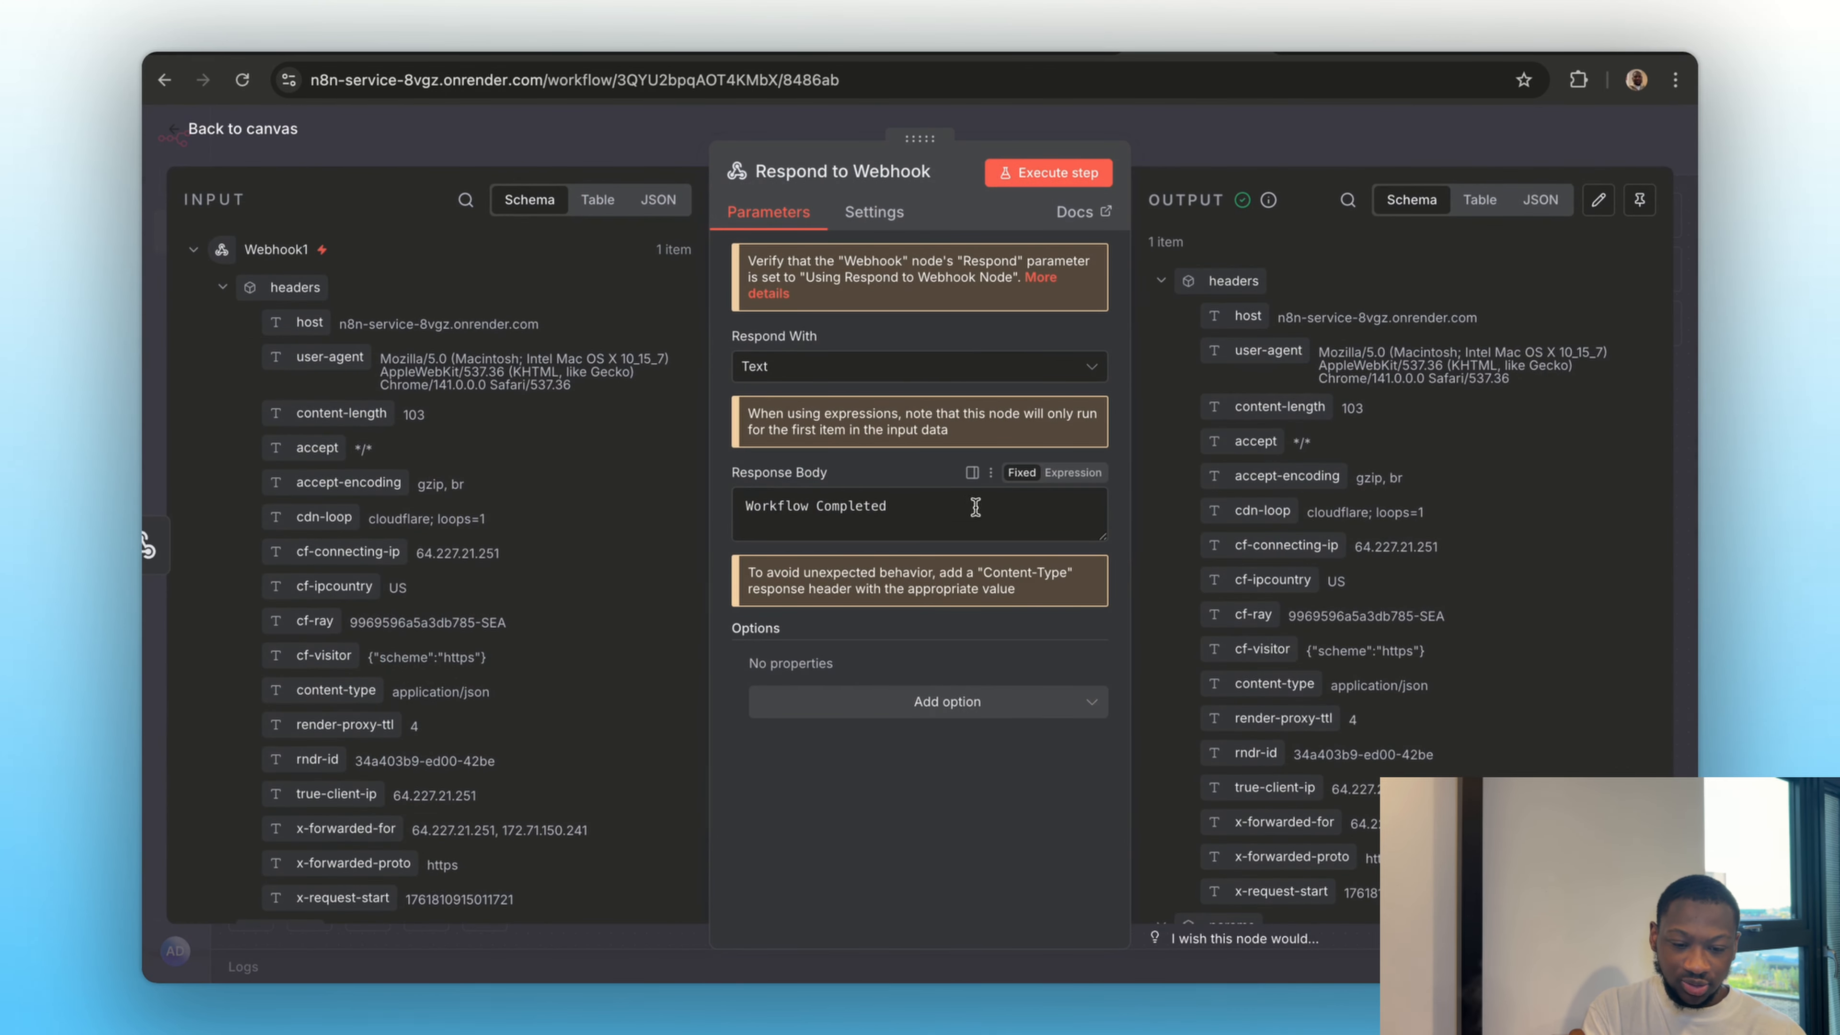
pyautogui.scroll(-5, 1279, 677)
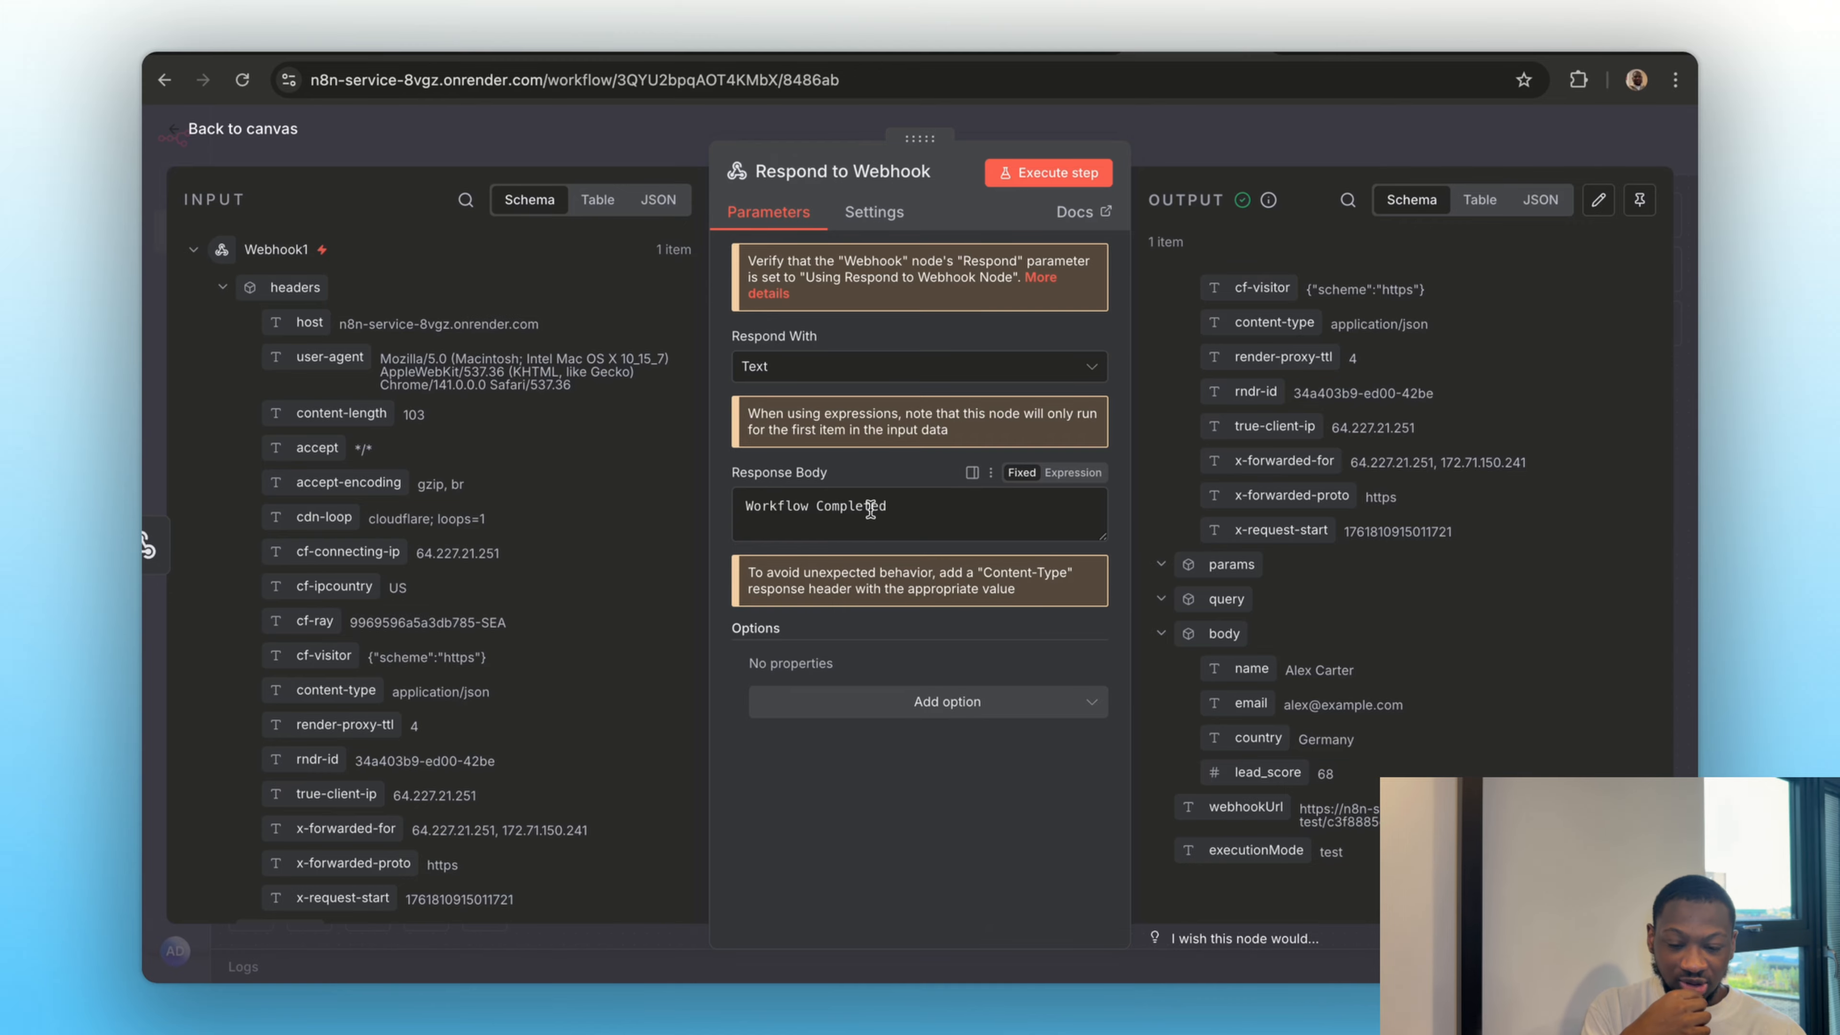
pyautogui.click(1220, 148)
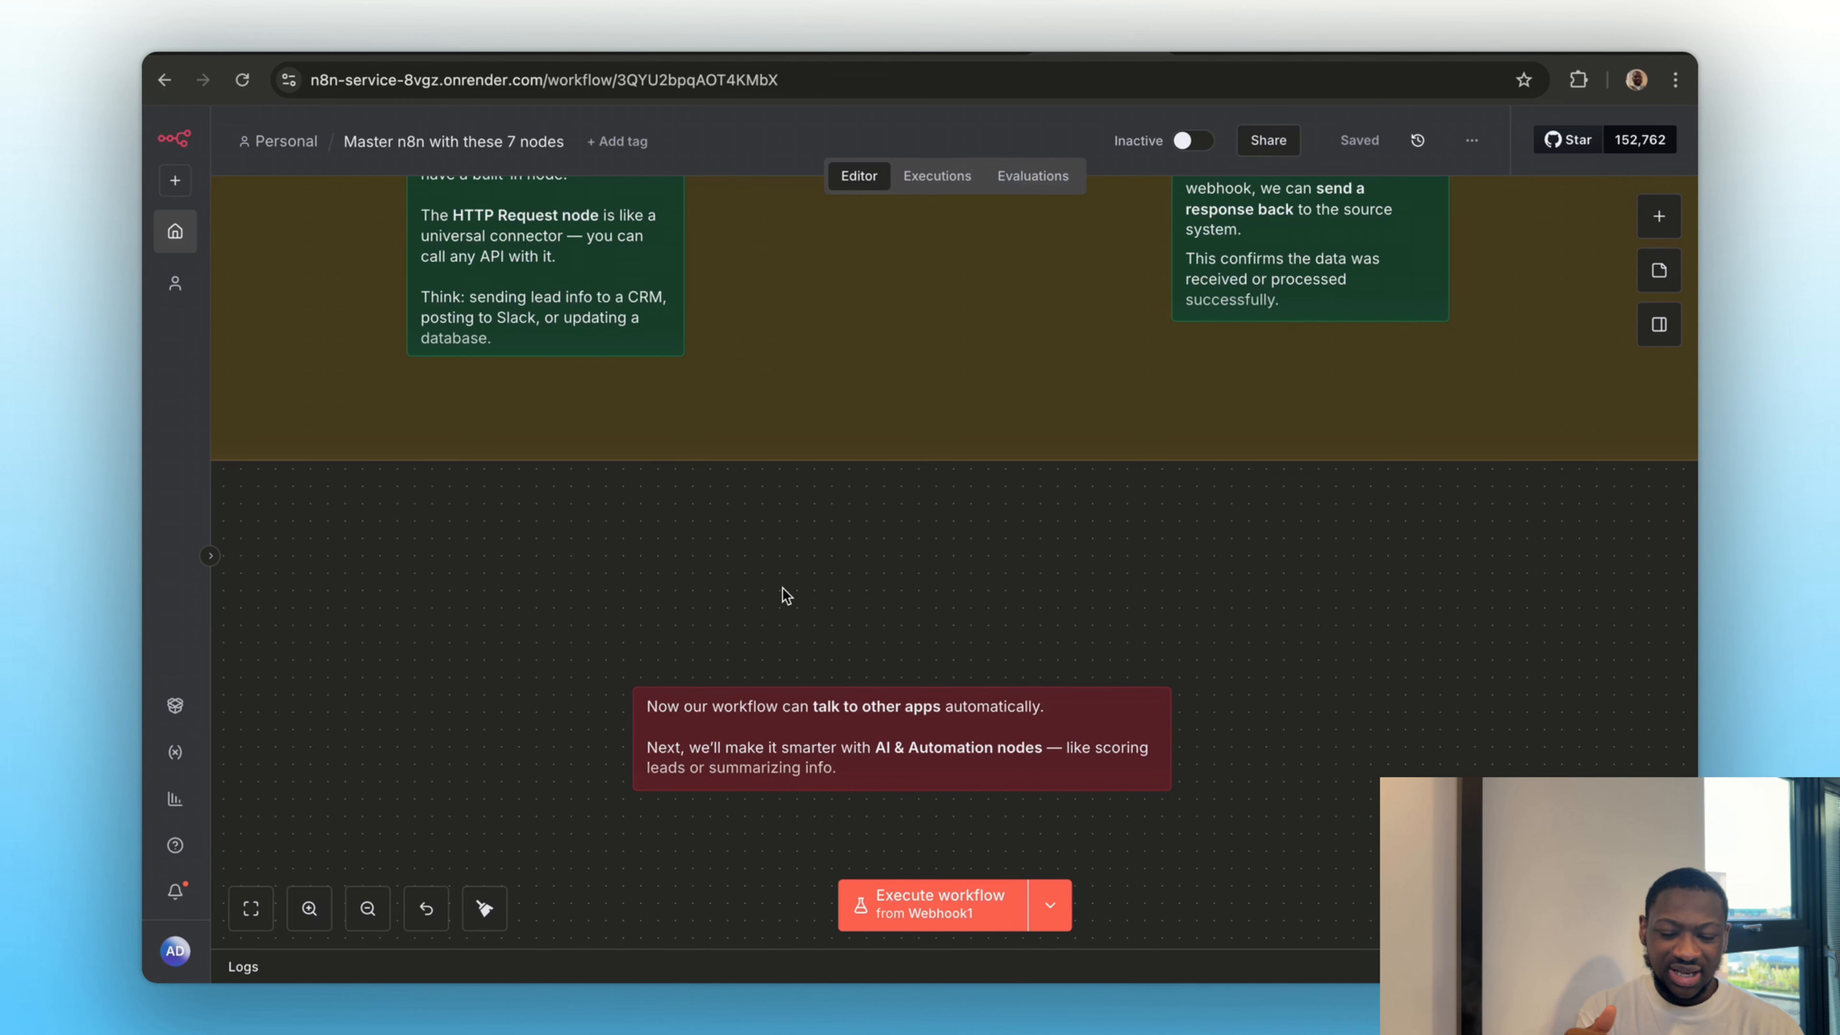
# Move the explanatory note in Section 6 from below the AI Agent node to the free area on its left
pyautogui.scroll(-10, 783, 587)
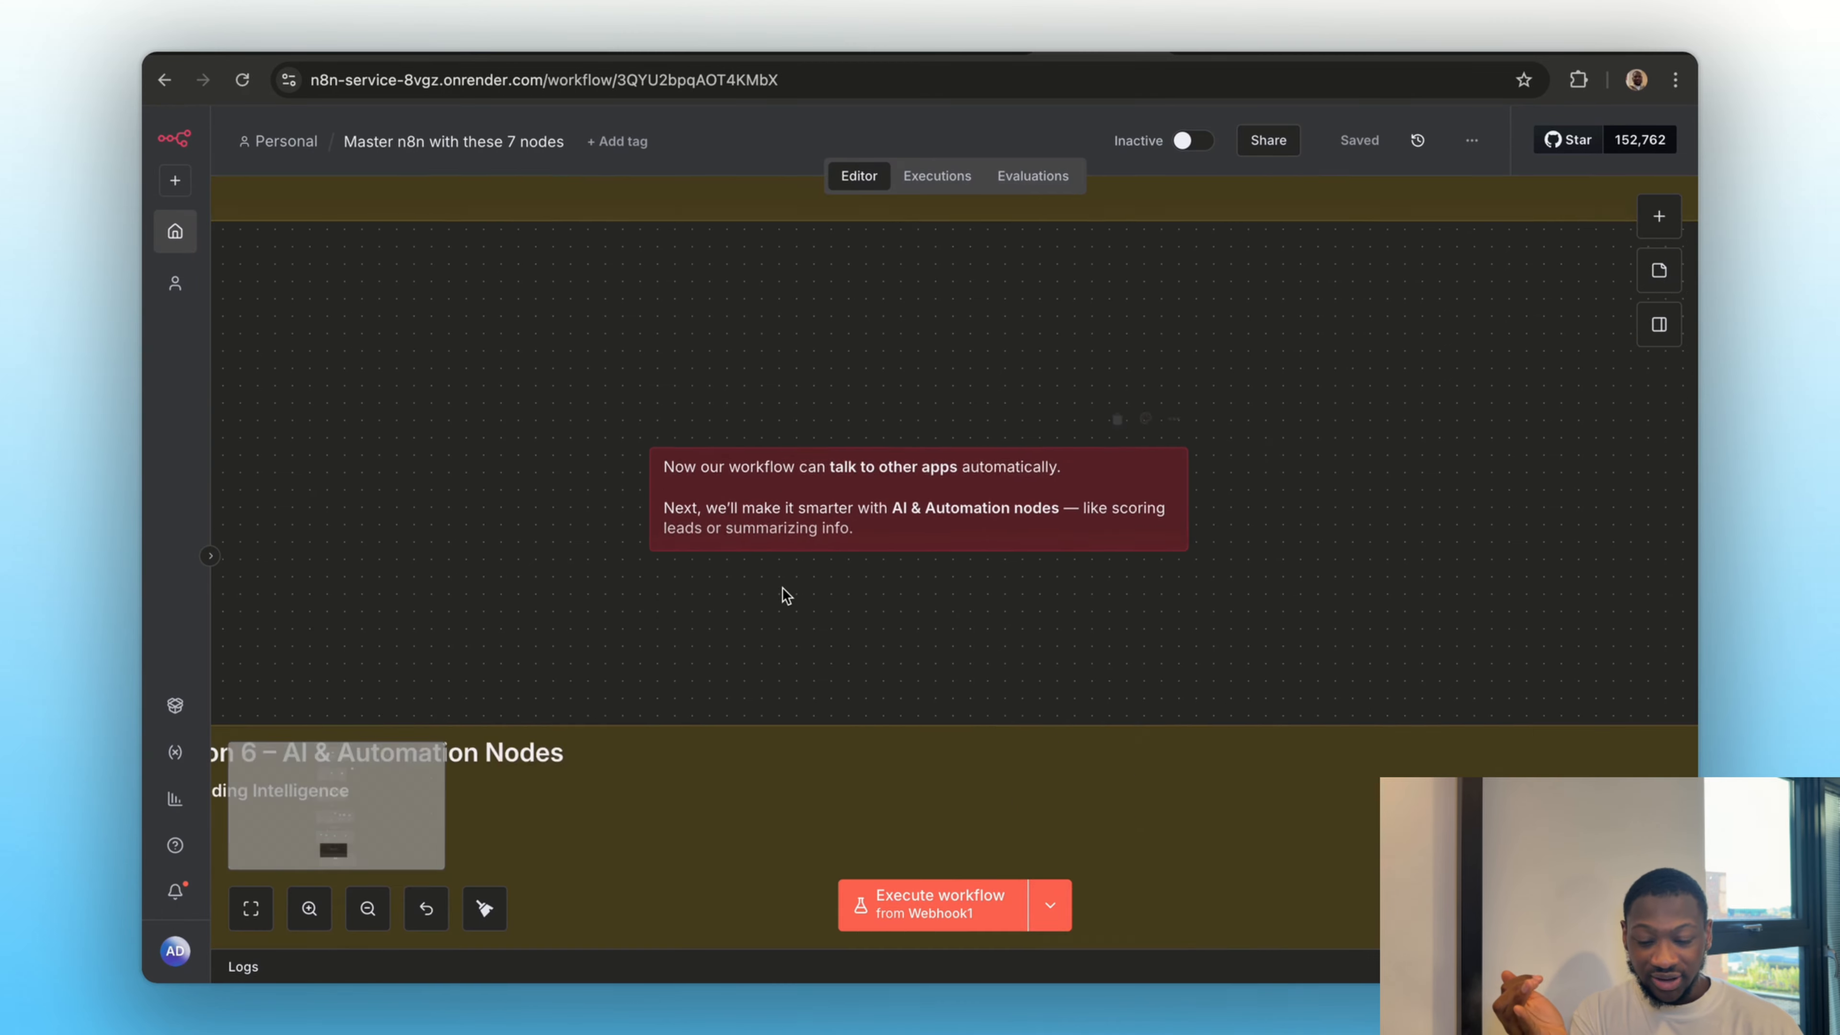
pyautogui.scroll(1, 784, 595)
pyautogui.hscroll(2, 785, 595)
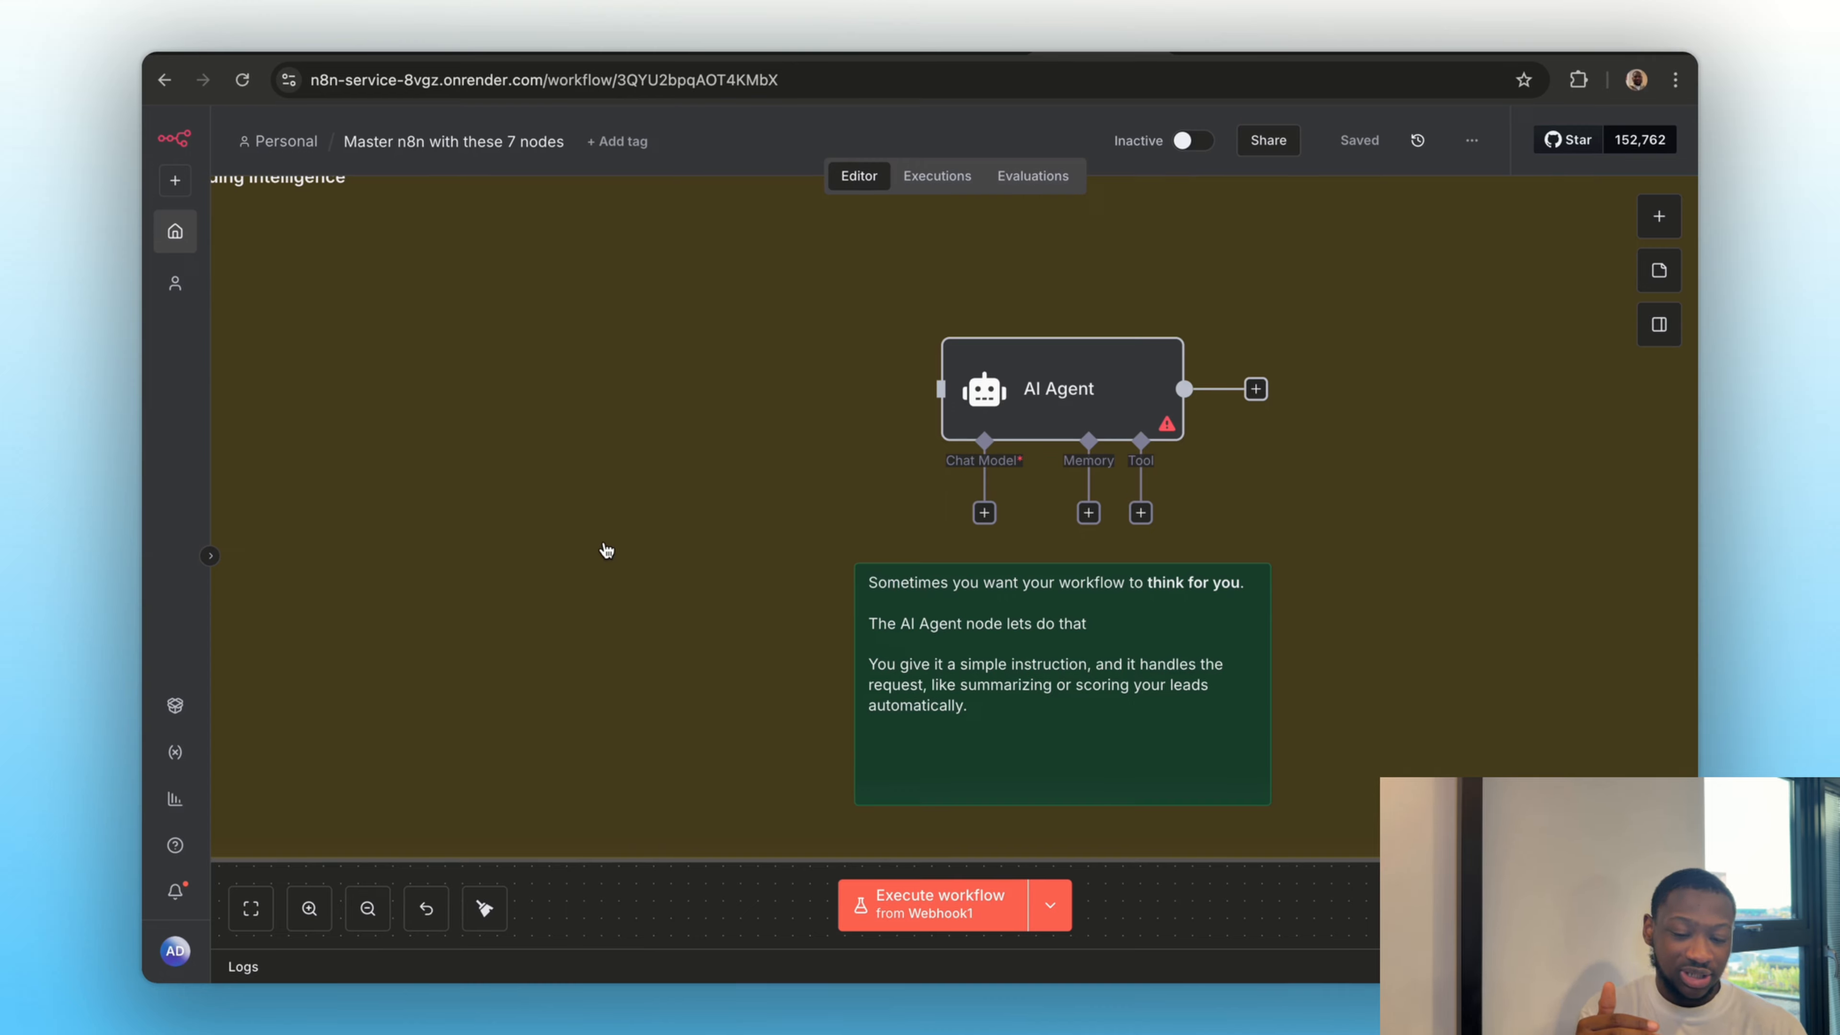
pyautogui.moveTo(1067, 719); pyautogui.dragTo(526, 623)
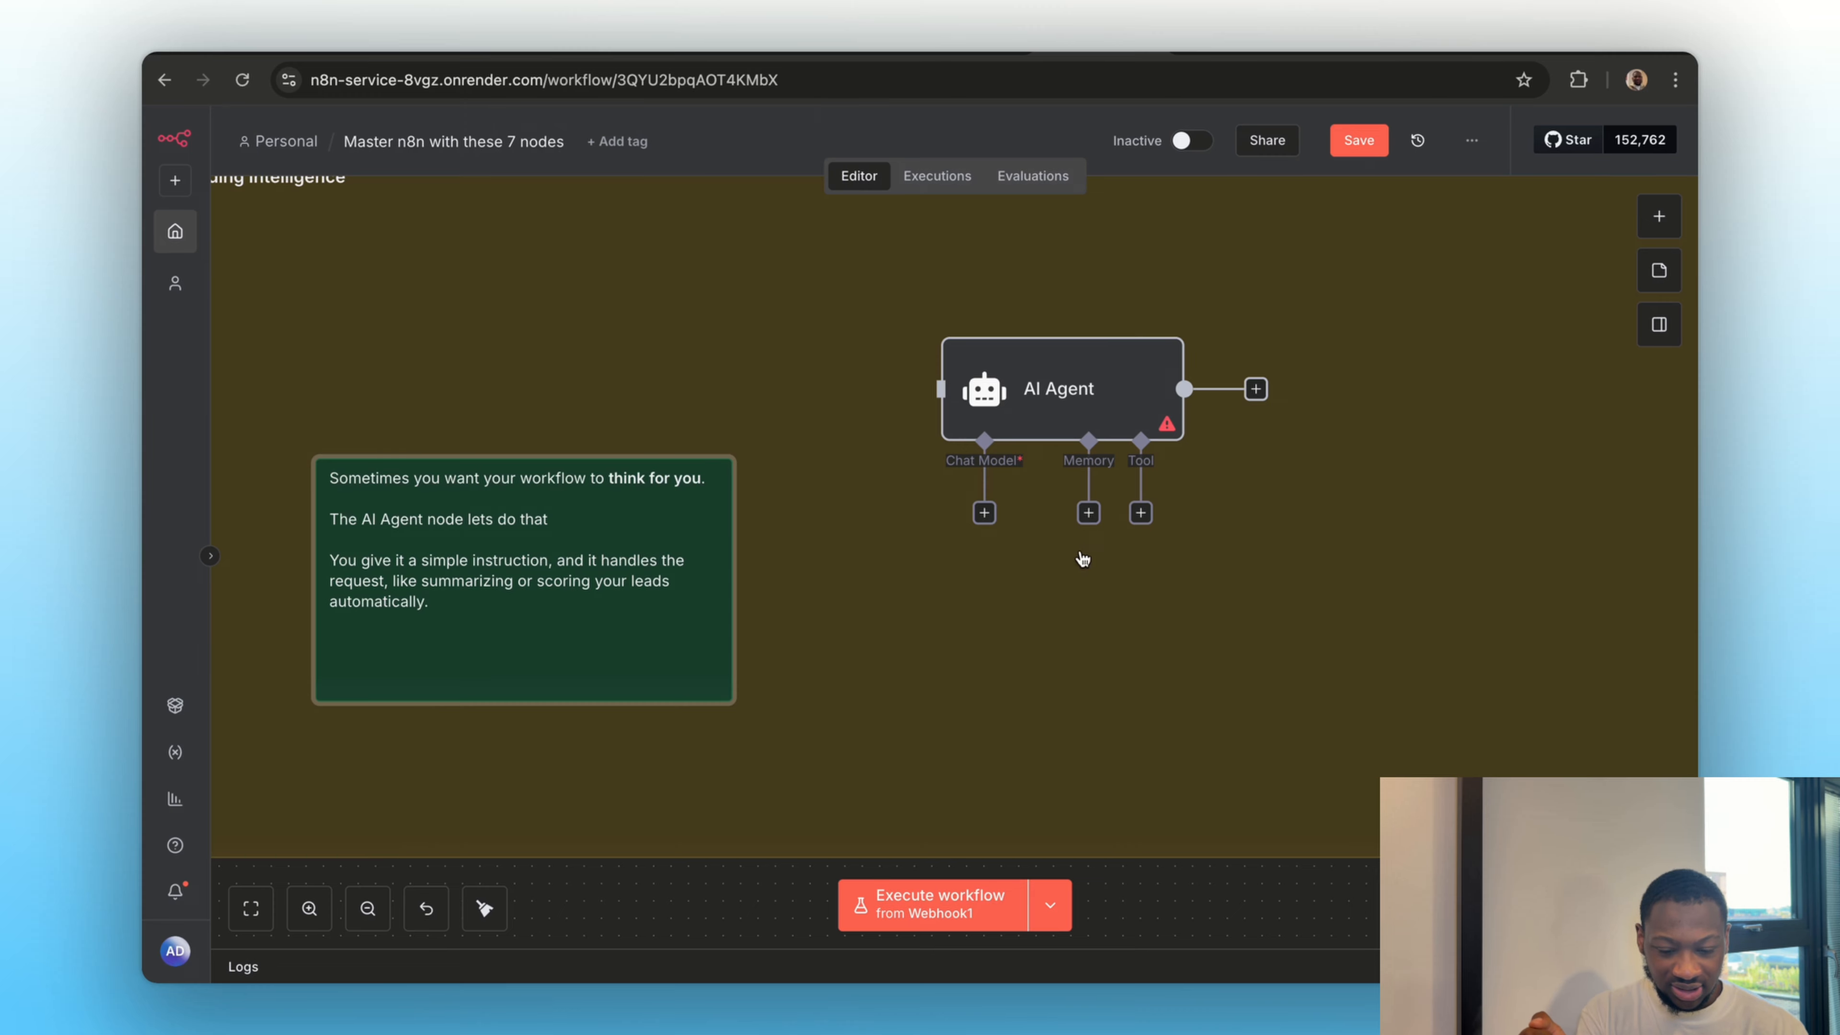
pyautogui.click(1065, 564)
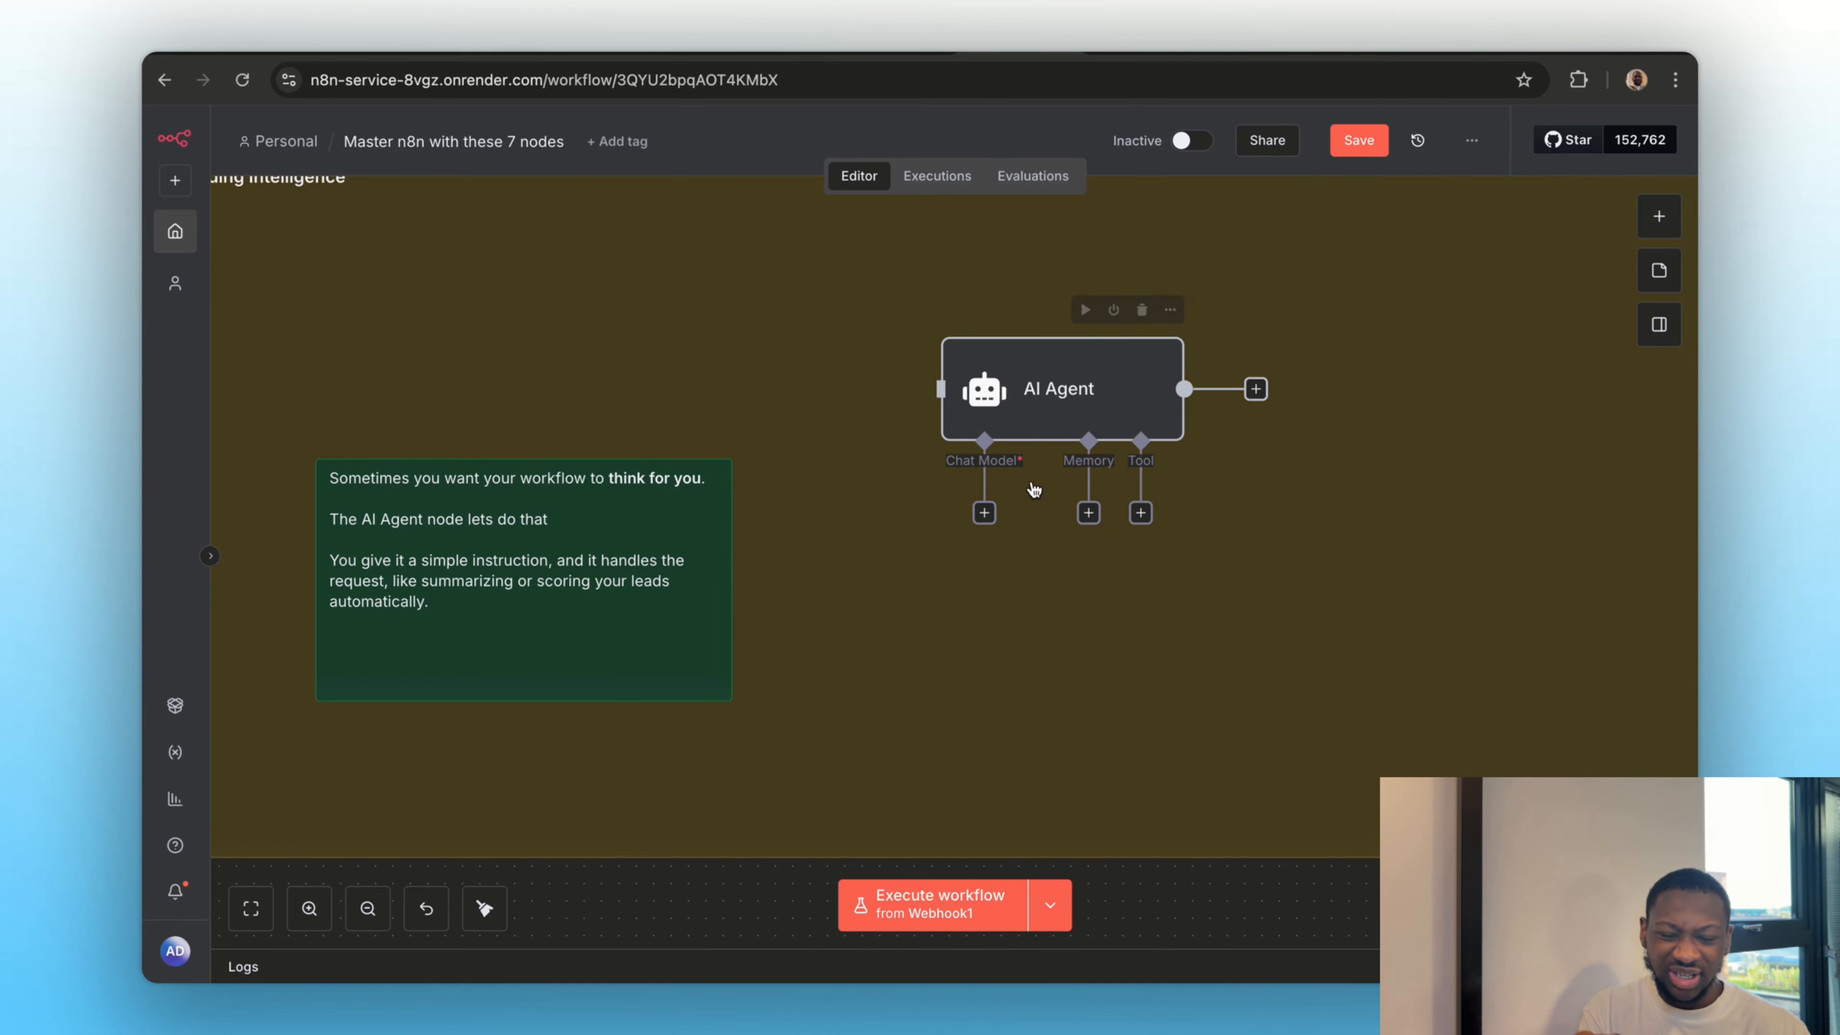
# Add an OpenRouter Chat Model to the AI Agent node's Chat Model connection
pyautogui.click(983, 513)
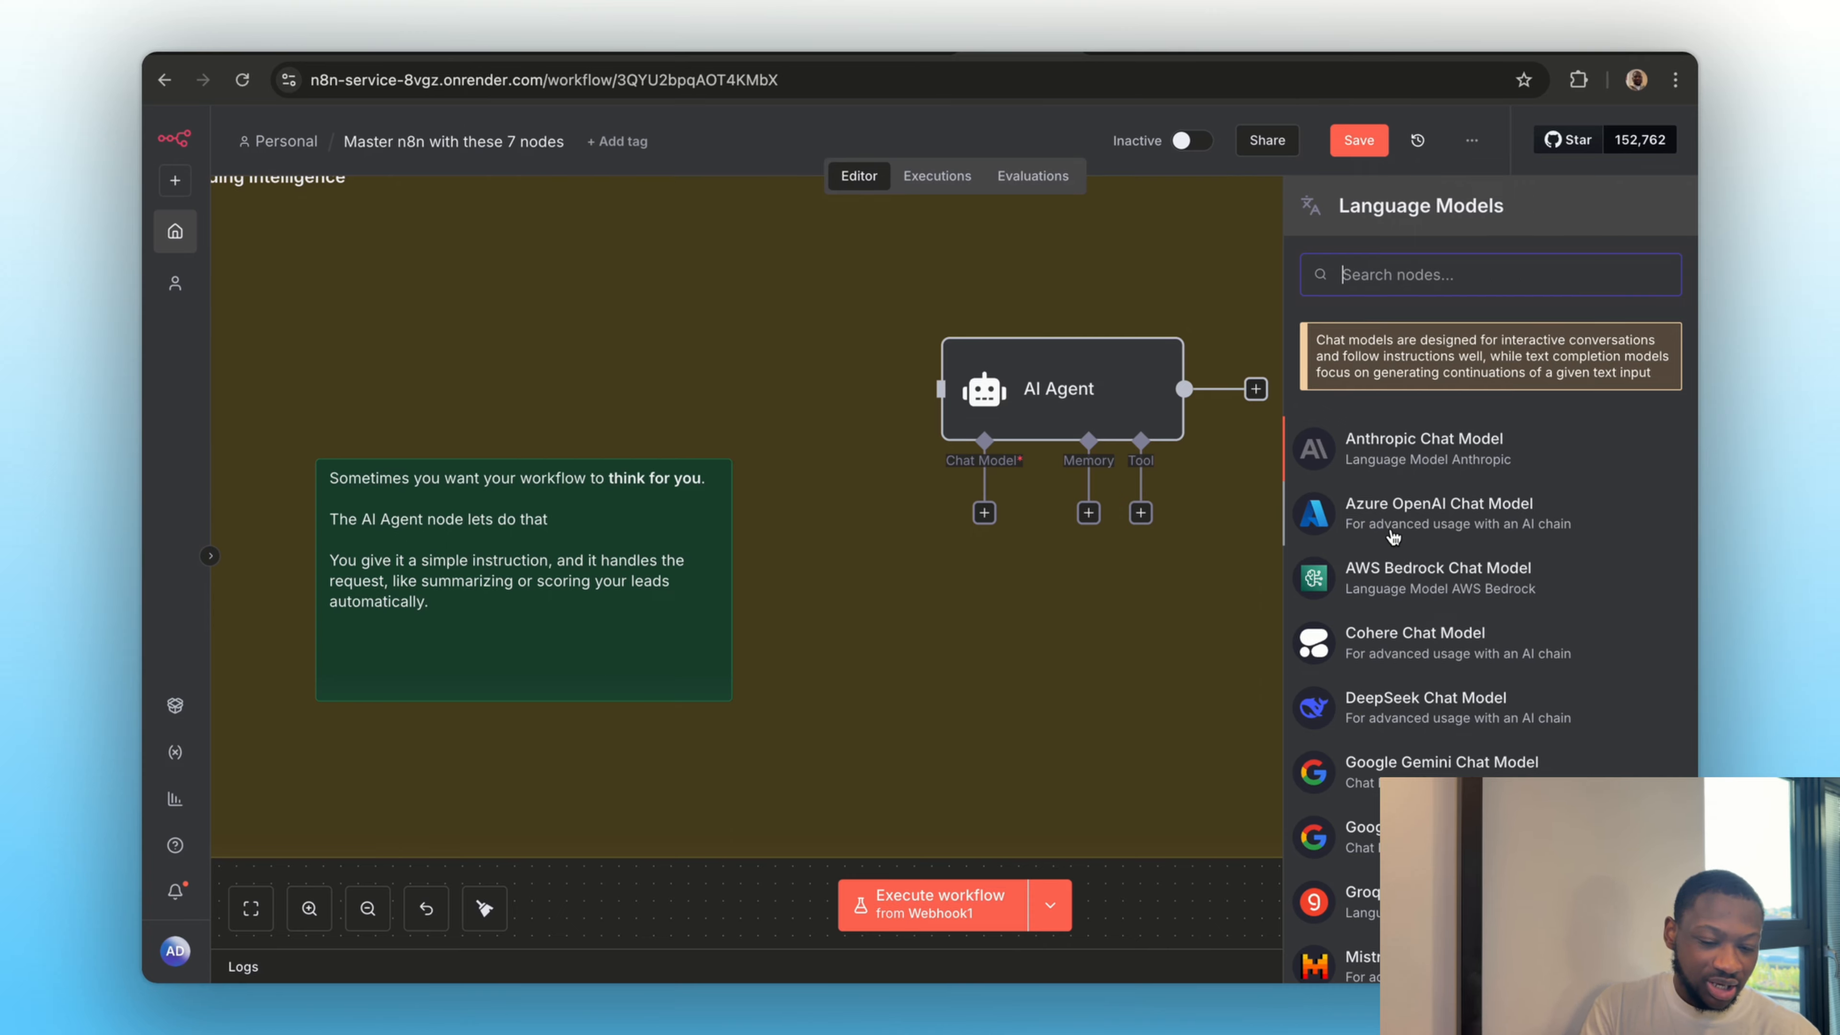
pyautogui.scroll(-2, 1391, 580)
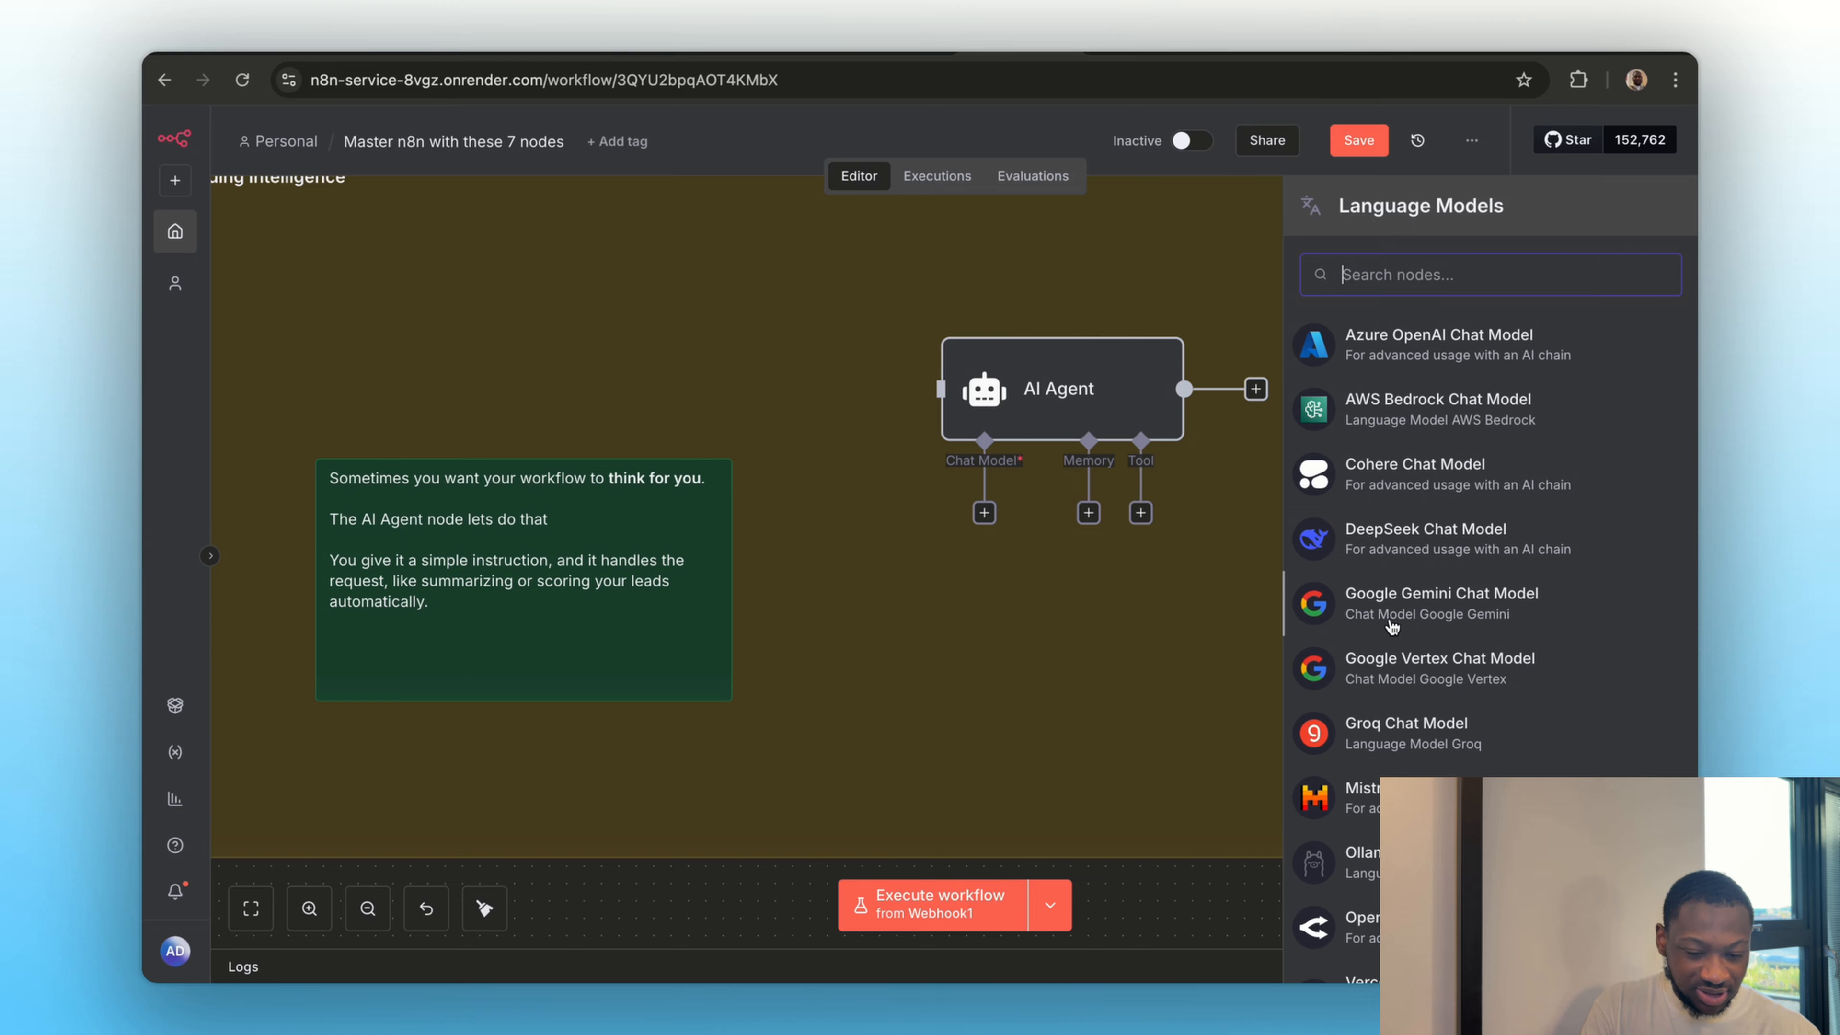
pyautogui.scroll(-5, 1391, 625)
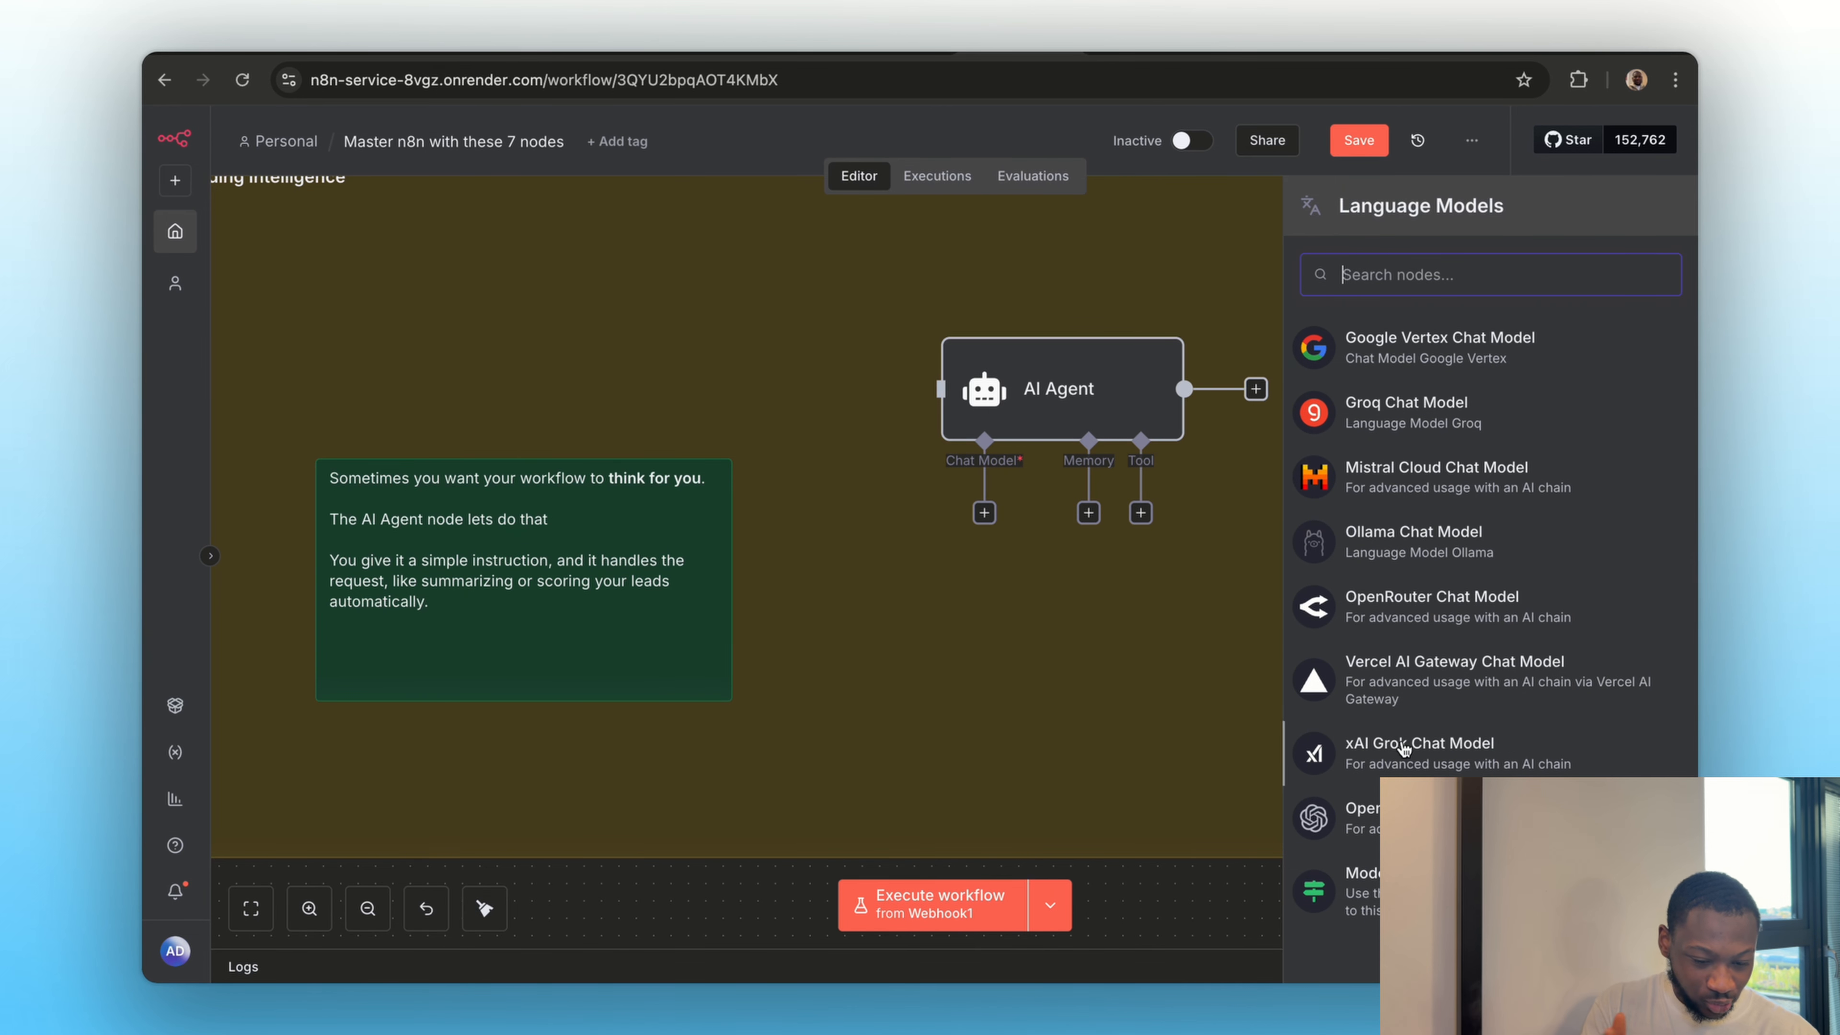
pyautogui.click(1400, 609)
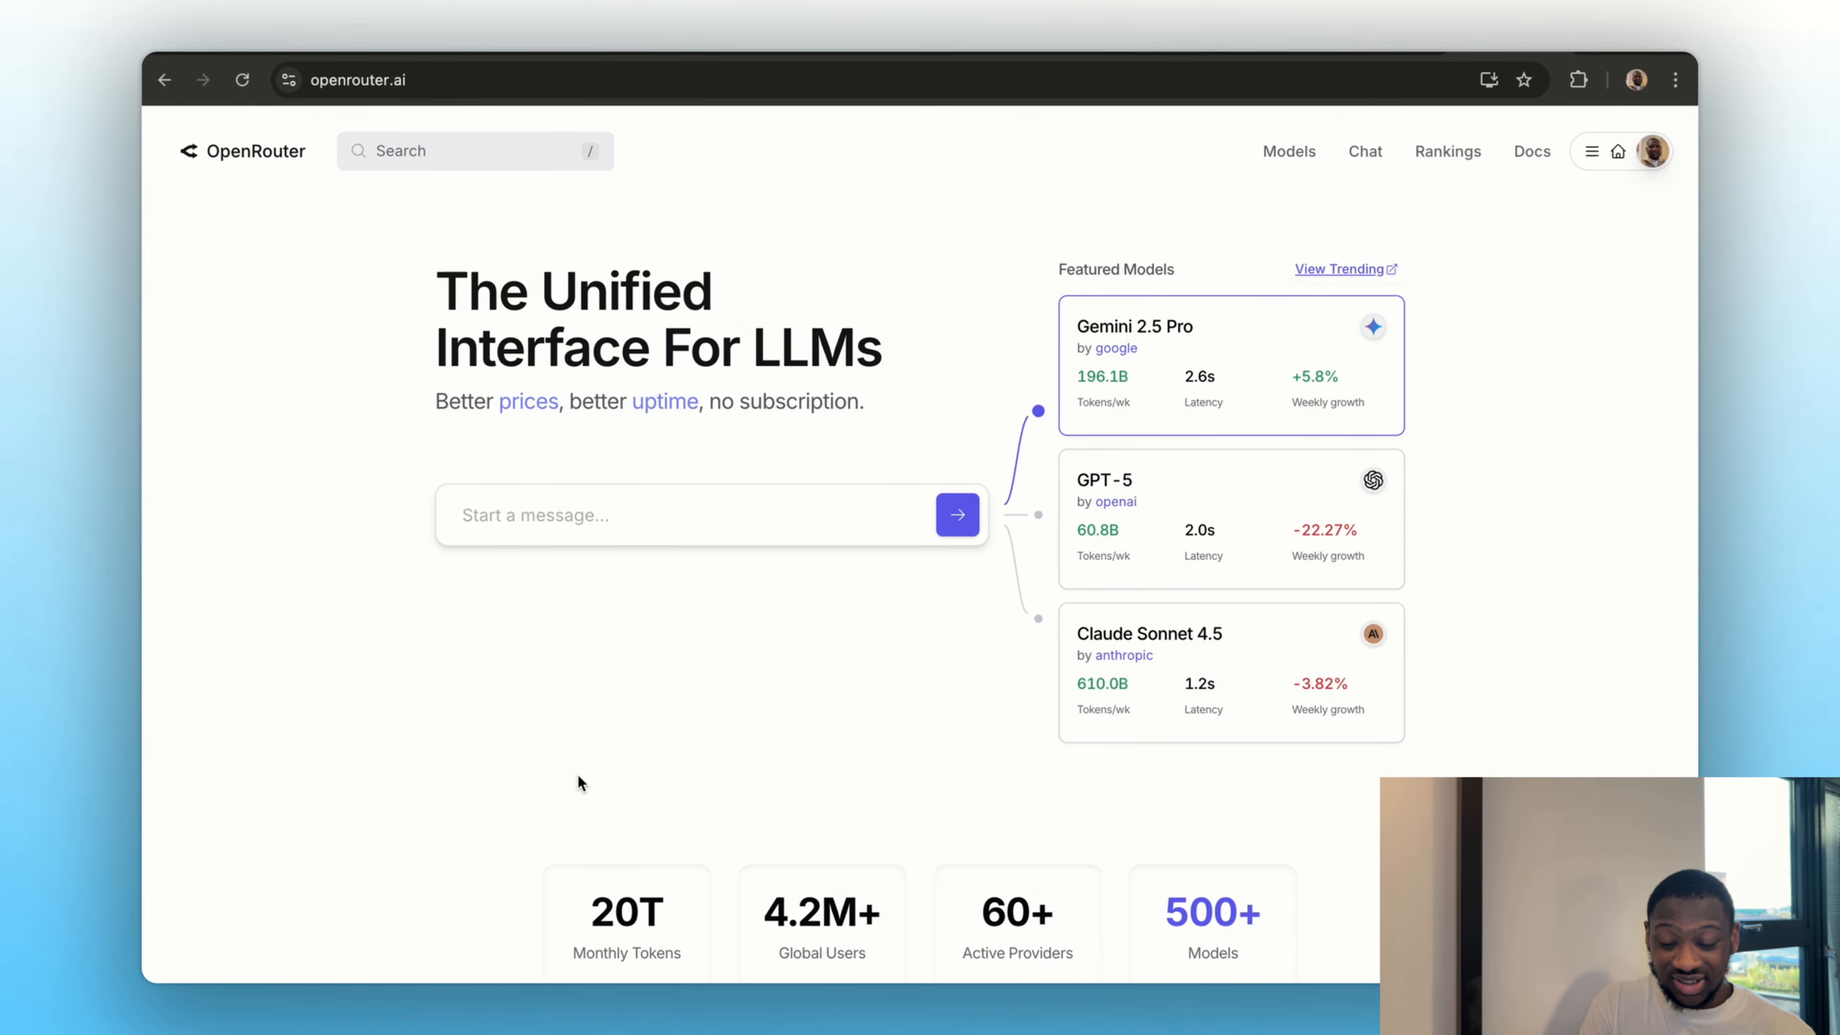
# Look over the OpenRouter homepage and its featured models, and return to the n8n workflow
pyautogui.scroll(-7, 578, 780)
pyautogui.scroll(7, 578, 779)
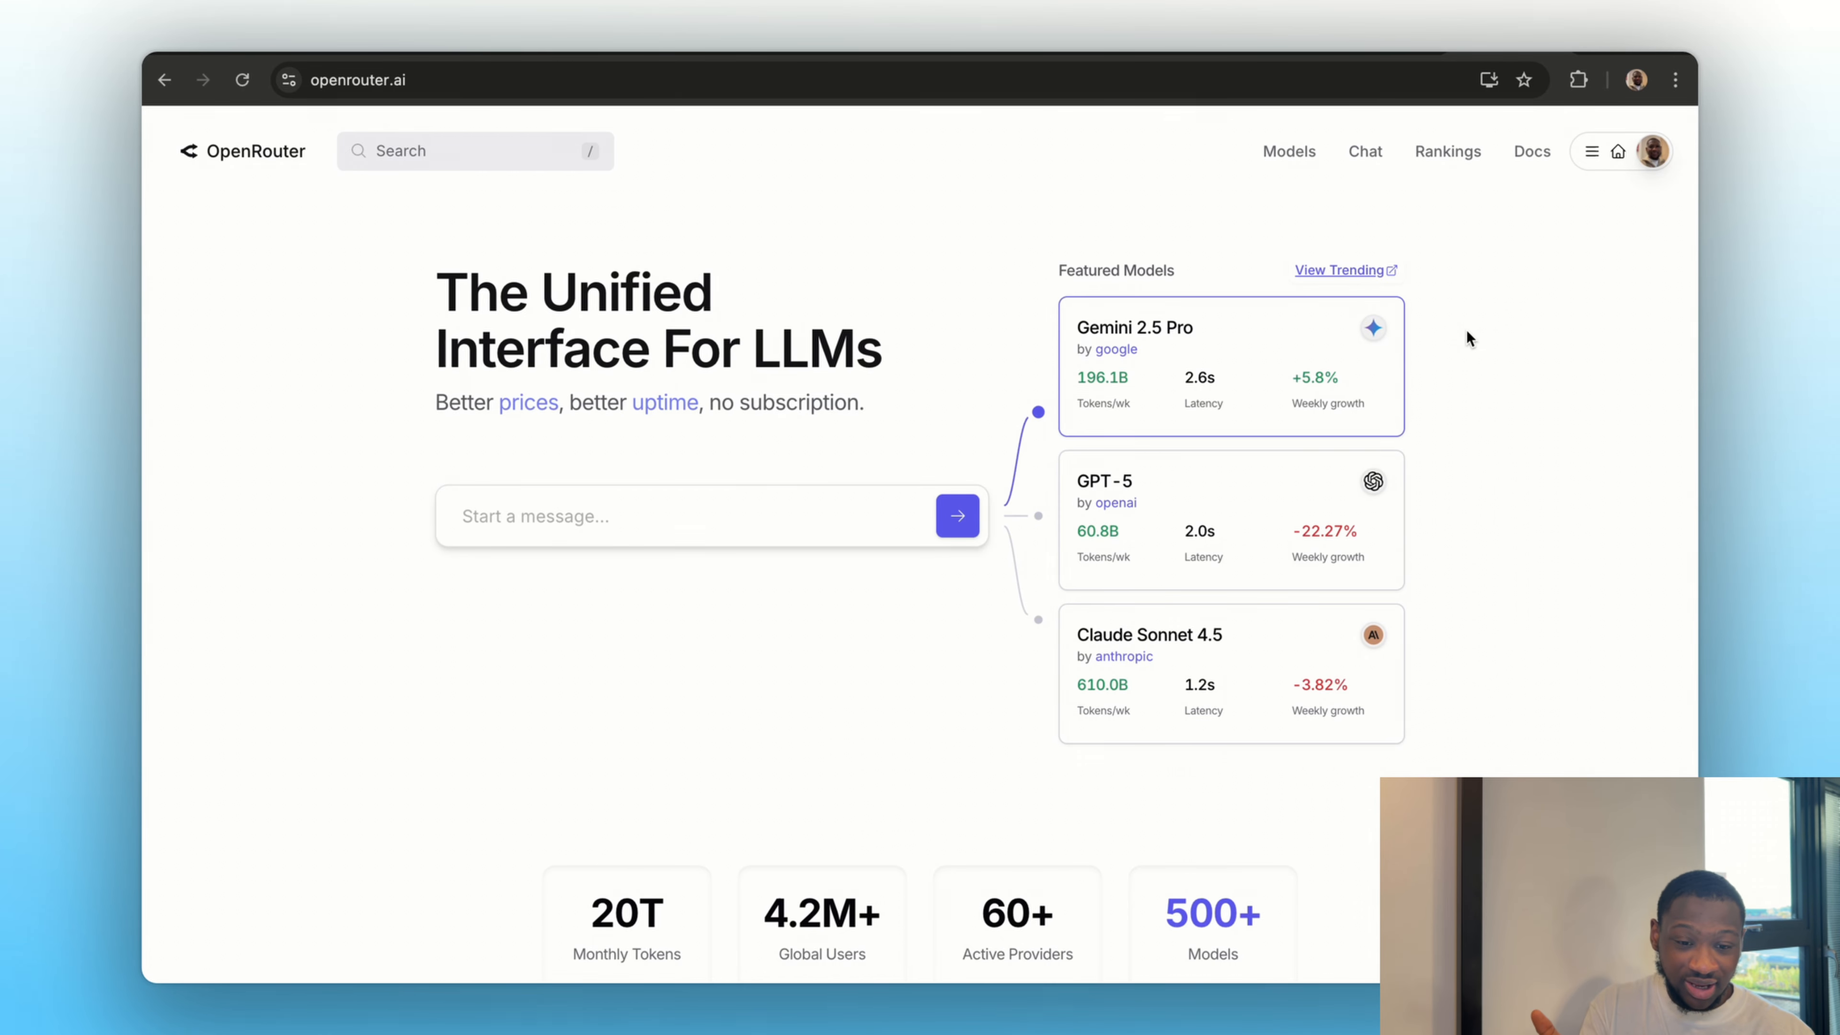
pyautogui.click(1010, 35)
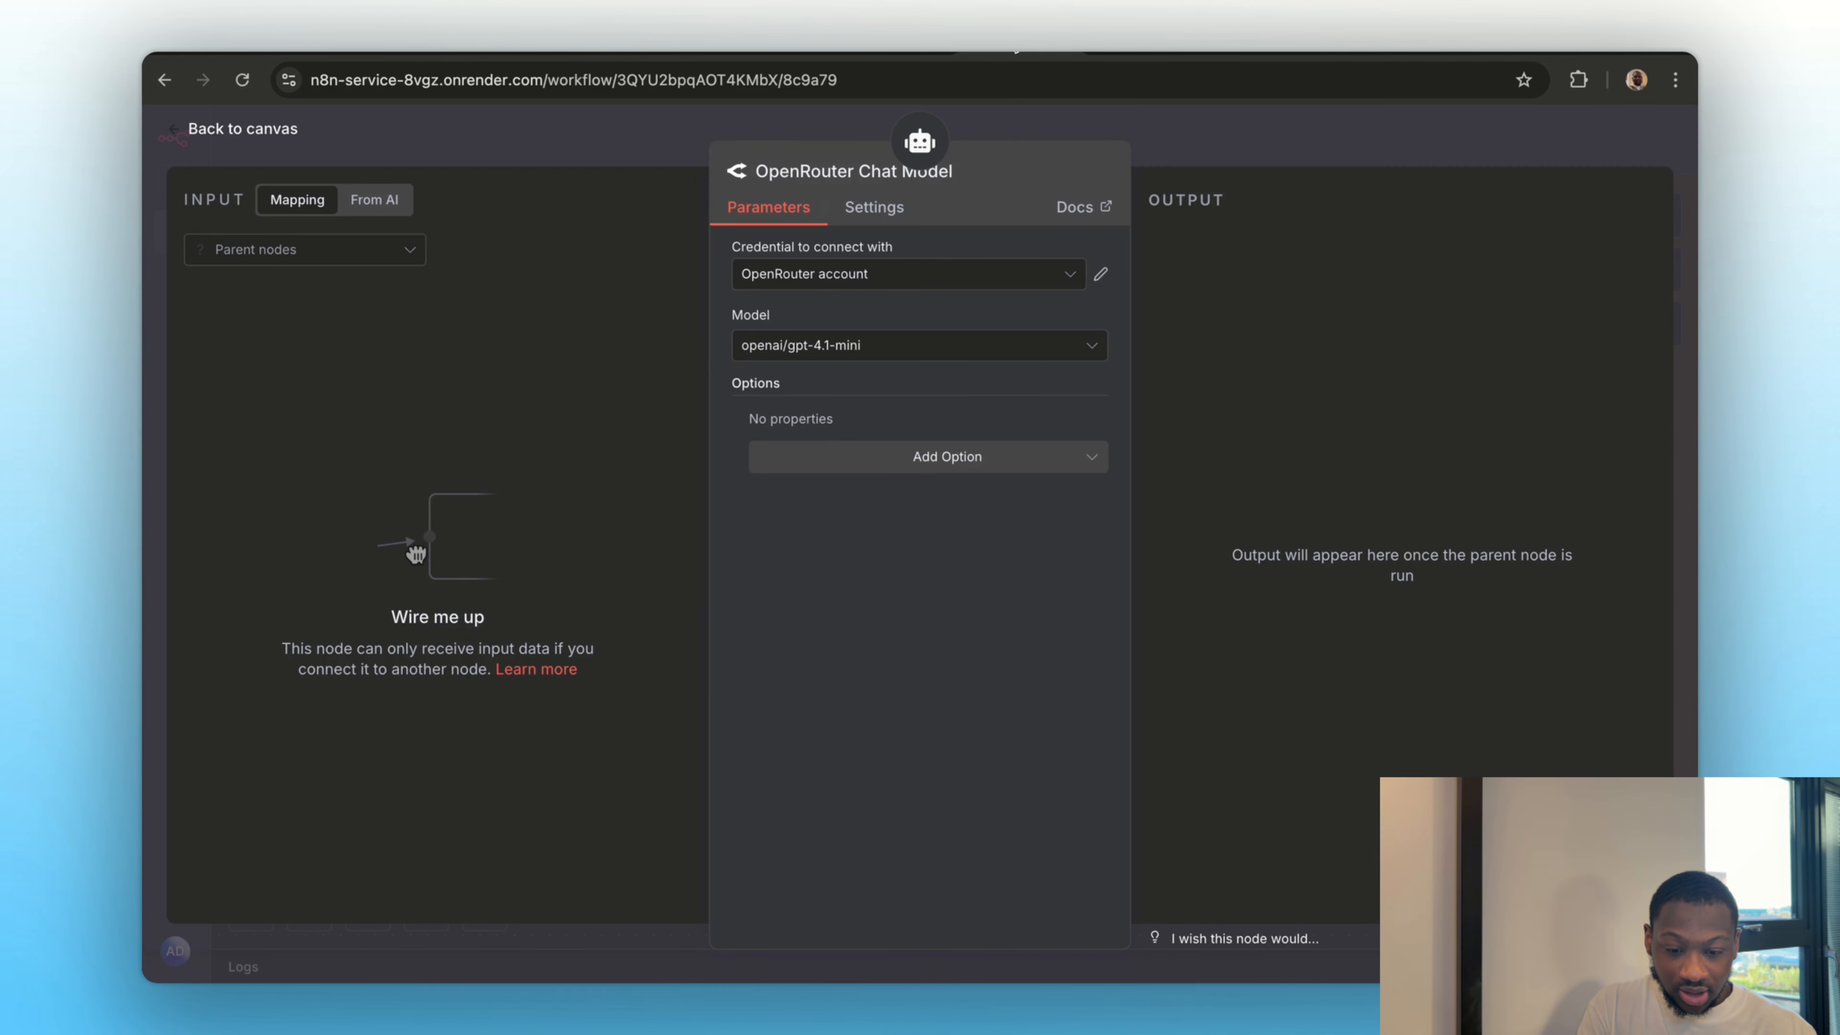
# Set the OpenRouter Chat Model node's Model to openai/gpt-5 and return to the canvas
pyautogui.click(890, 355)
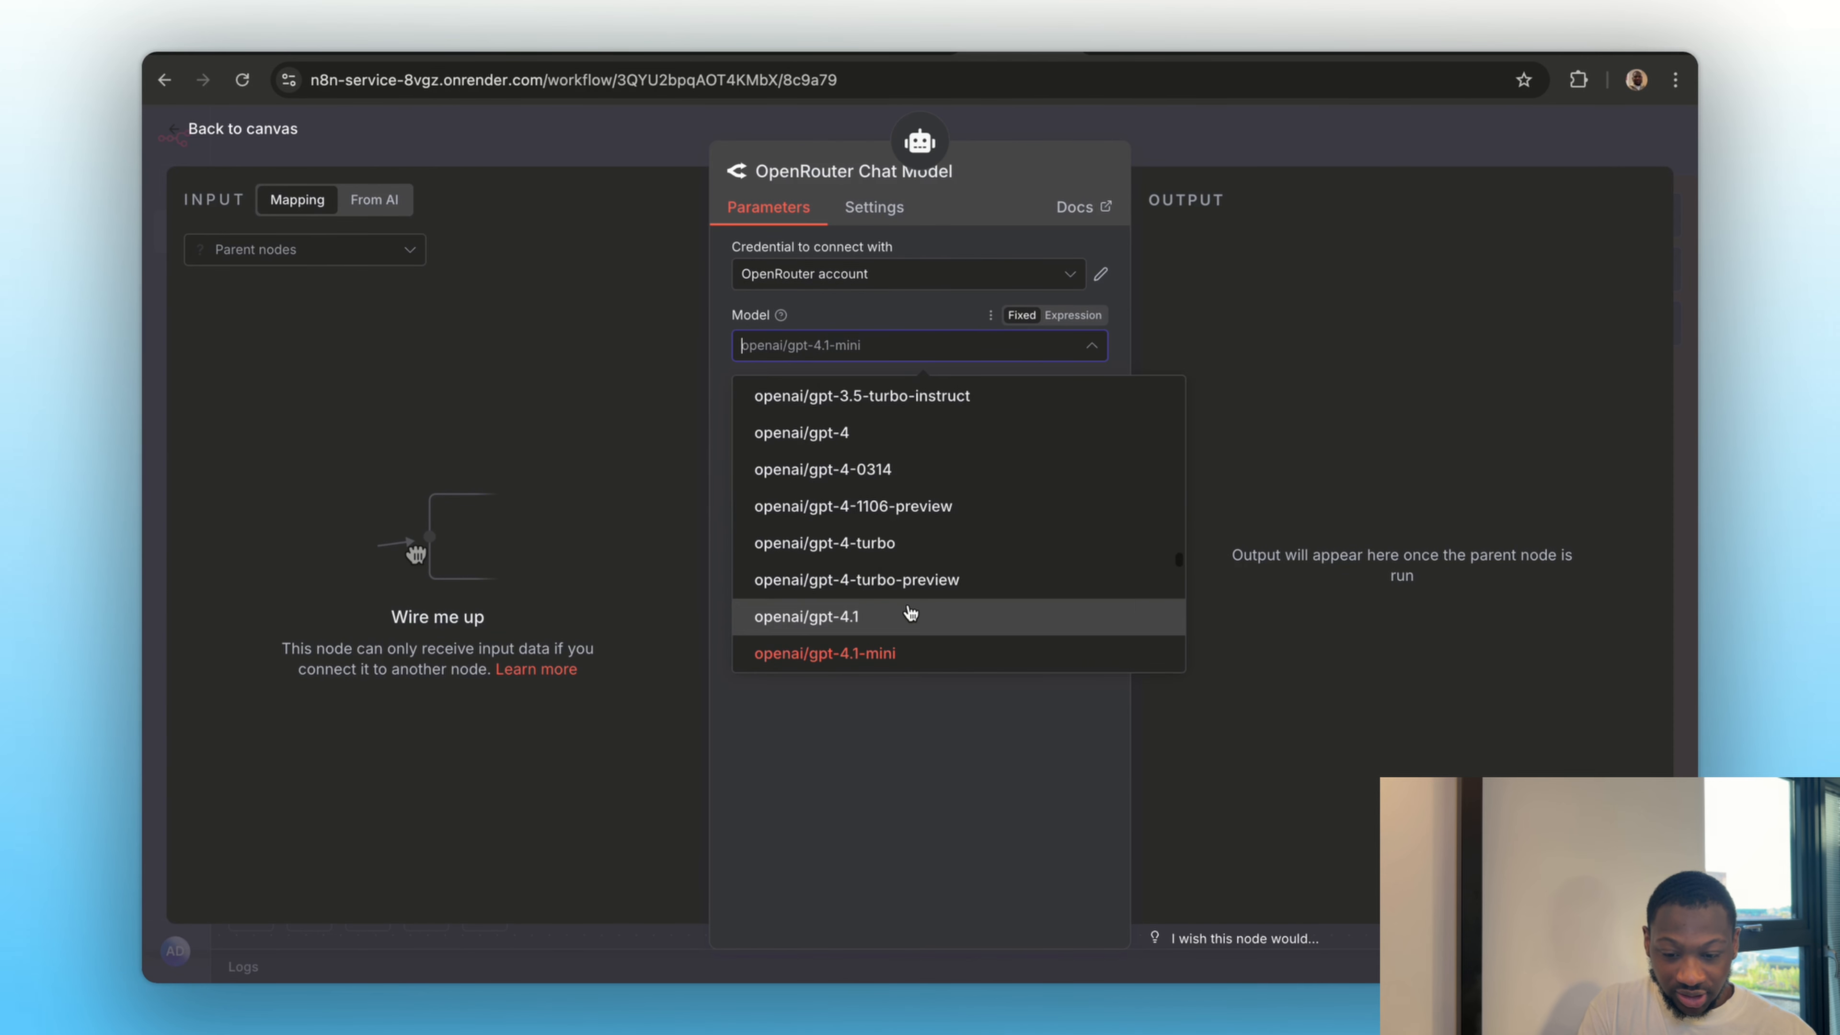
pyautogui.scroll(-20, 912, 612)
pyautogui.scroll(20, 911, 612)
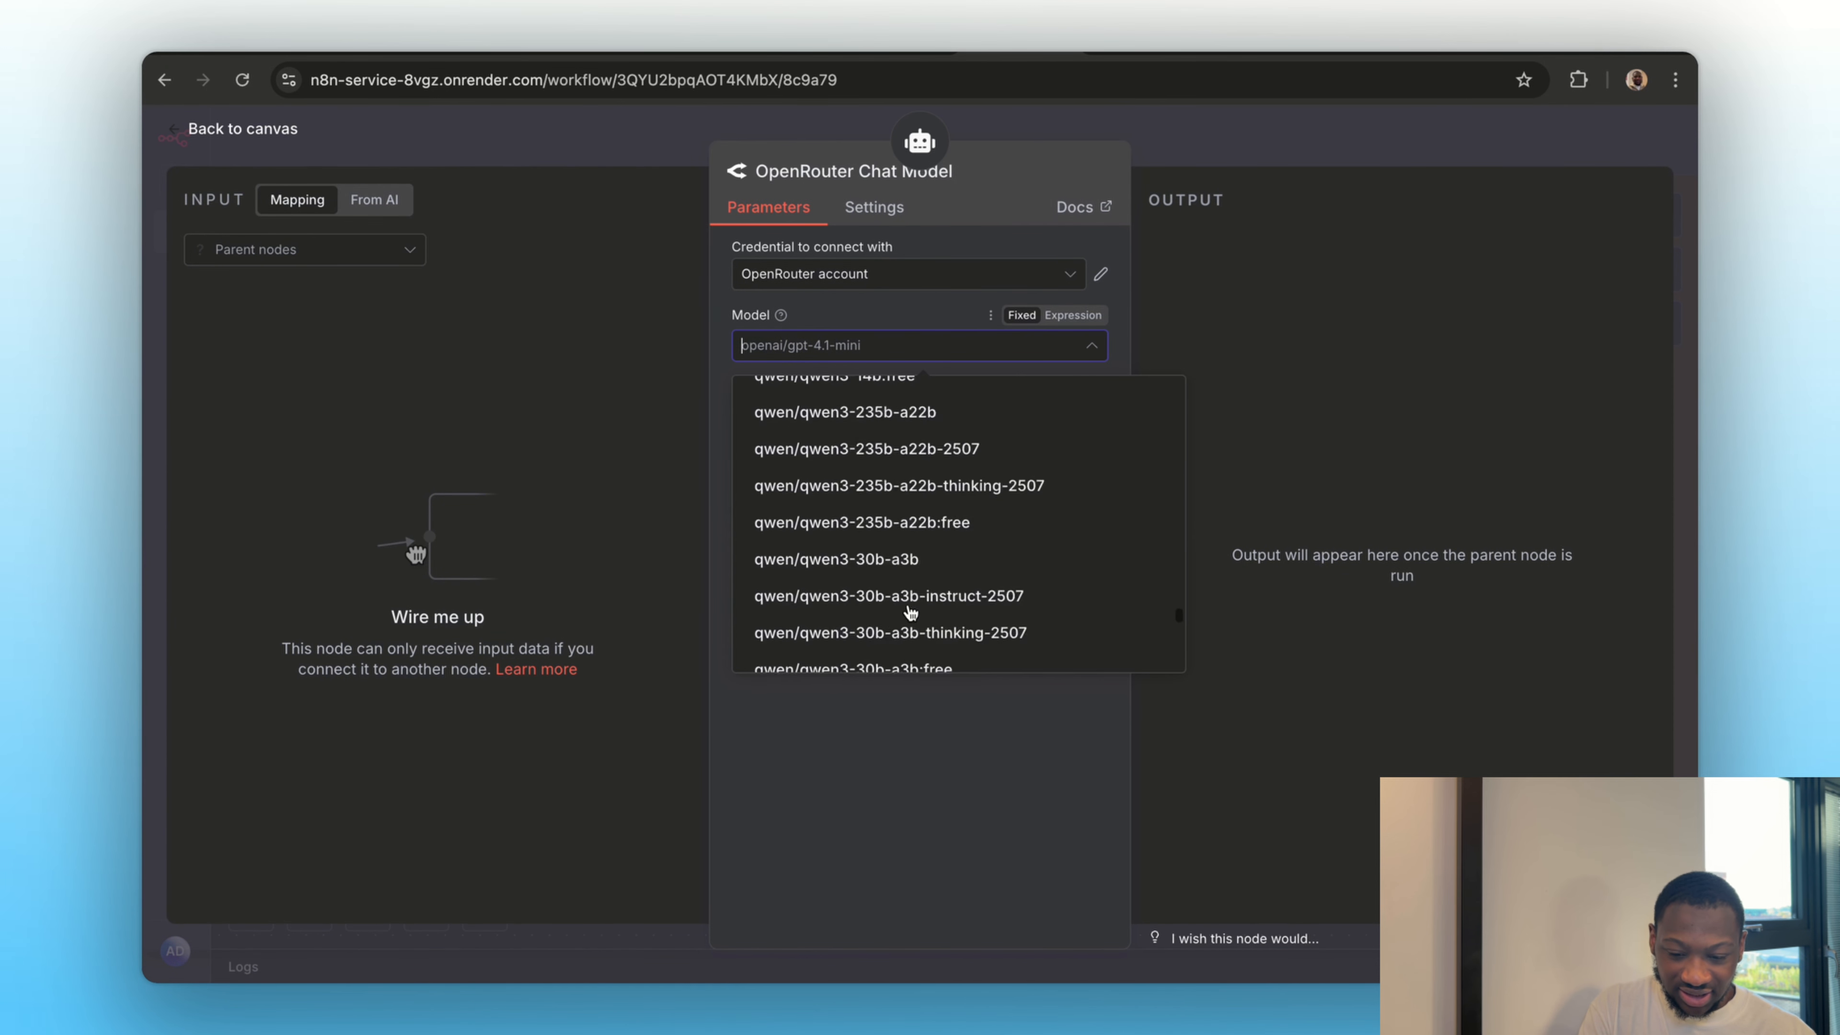
pyautogui.scroll(-5, 910, 613)
pyautogui.scroll(-10, 910, 612)
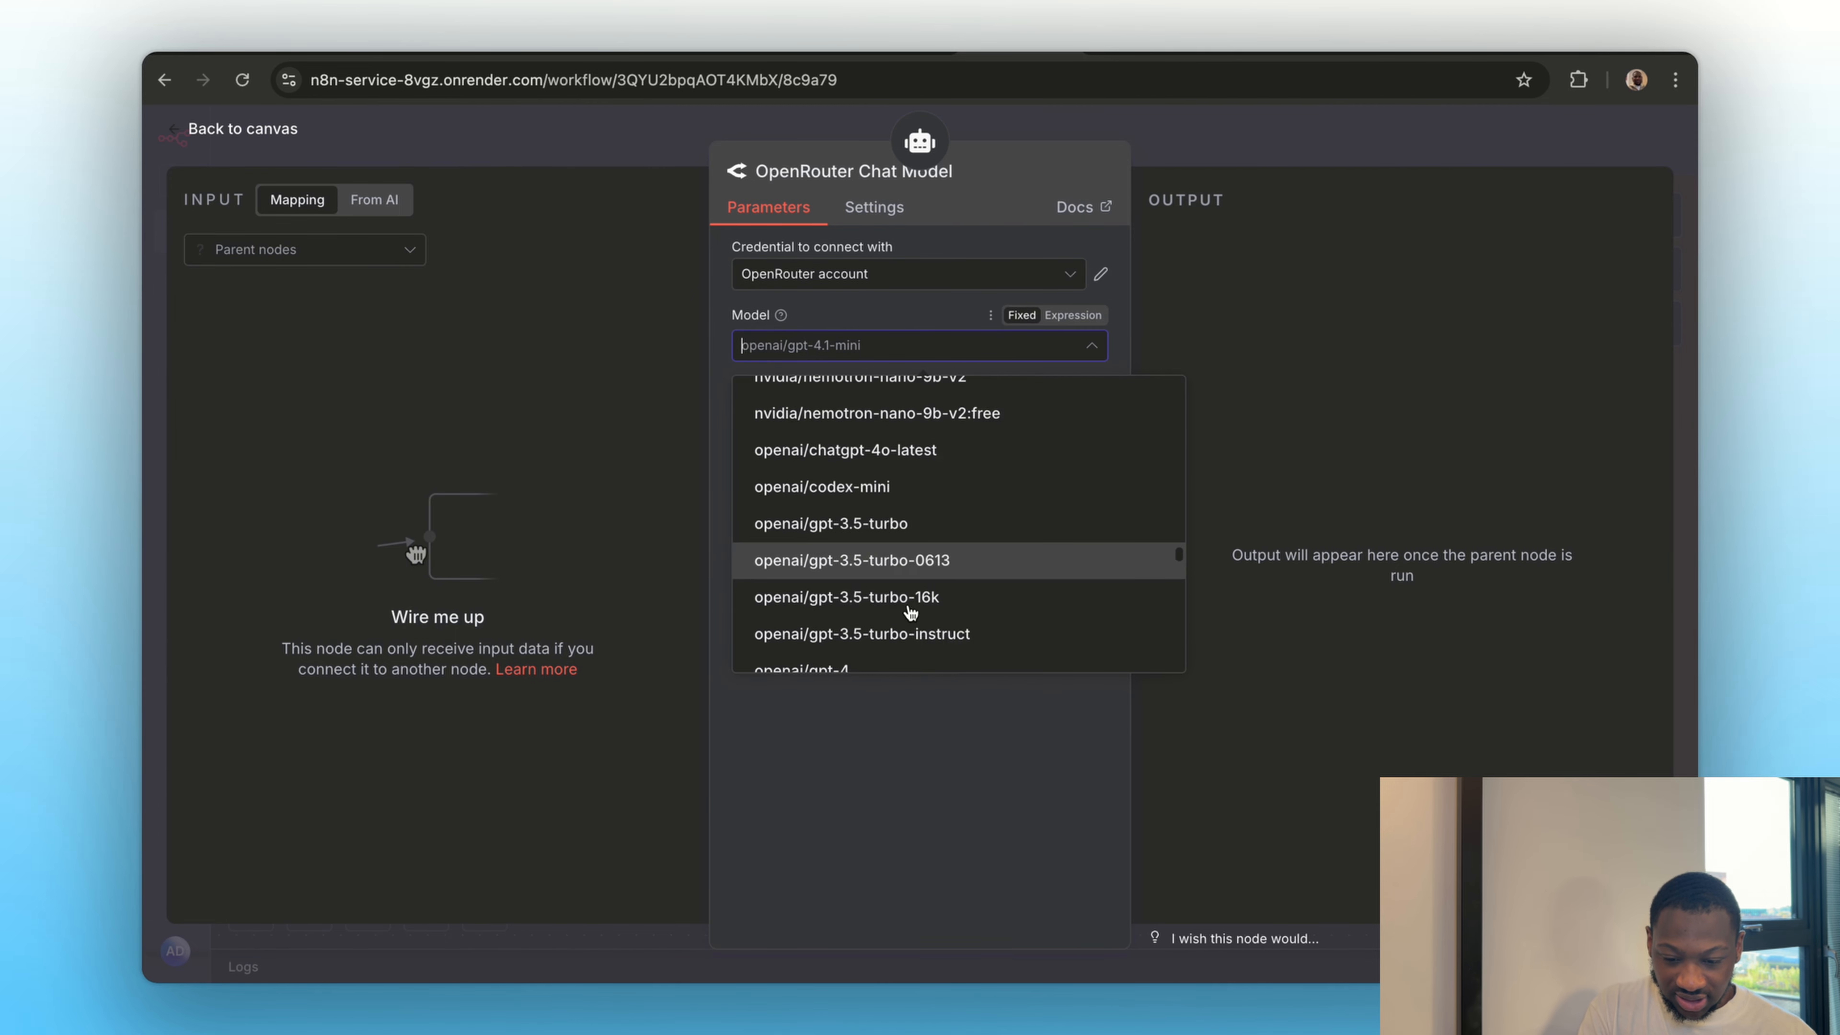
pyautogui.scroll(-2, 911, 613)
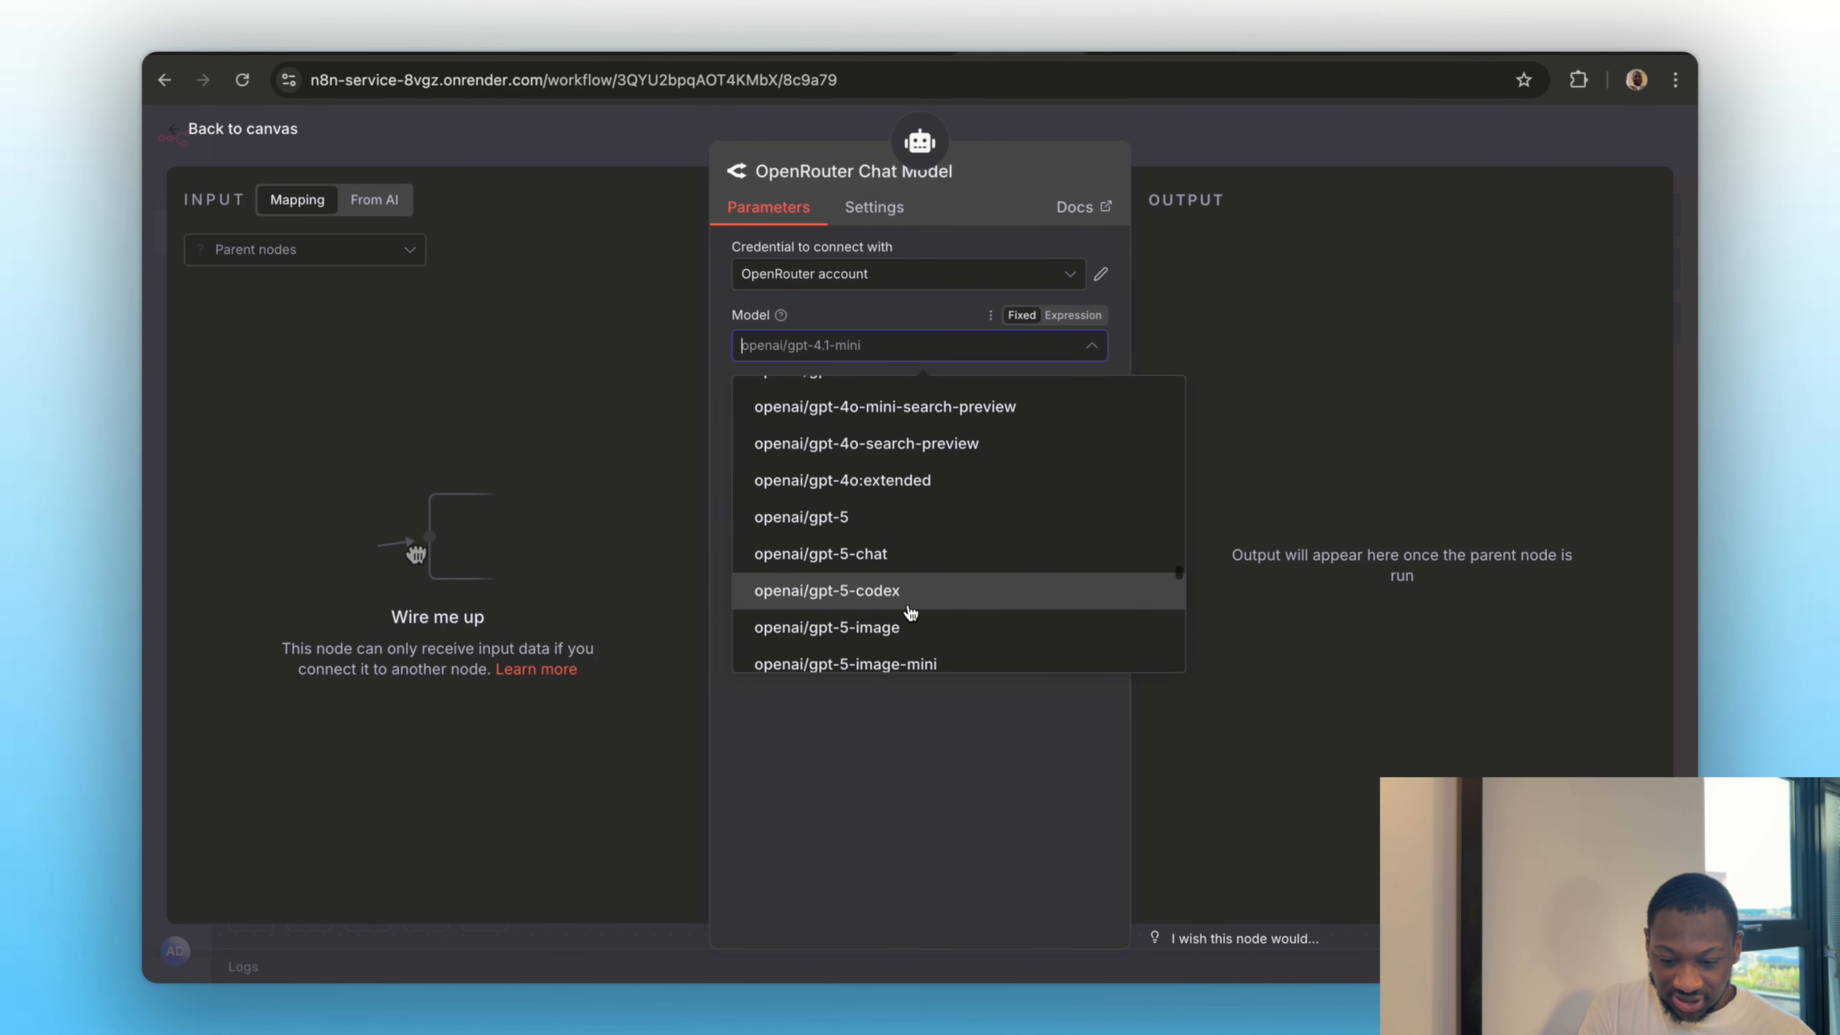
pyautogui.click(905, 517)
pyautogui.click(1171, 130)
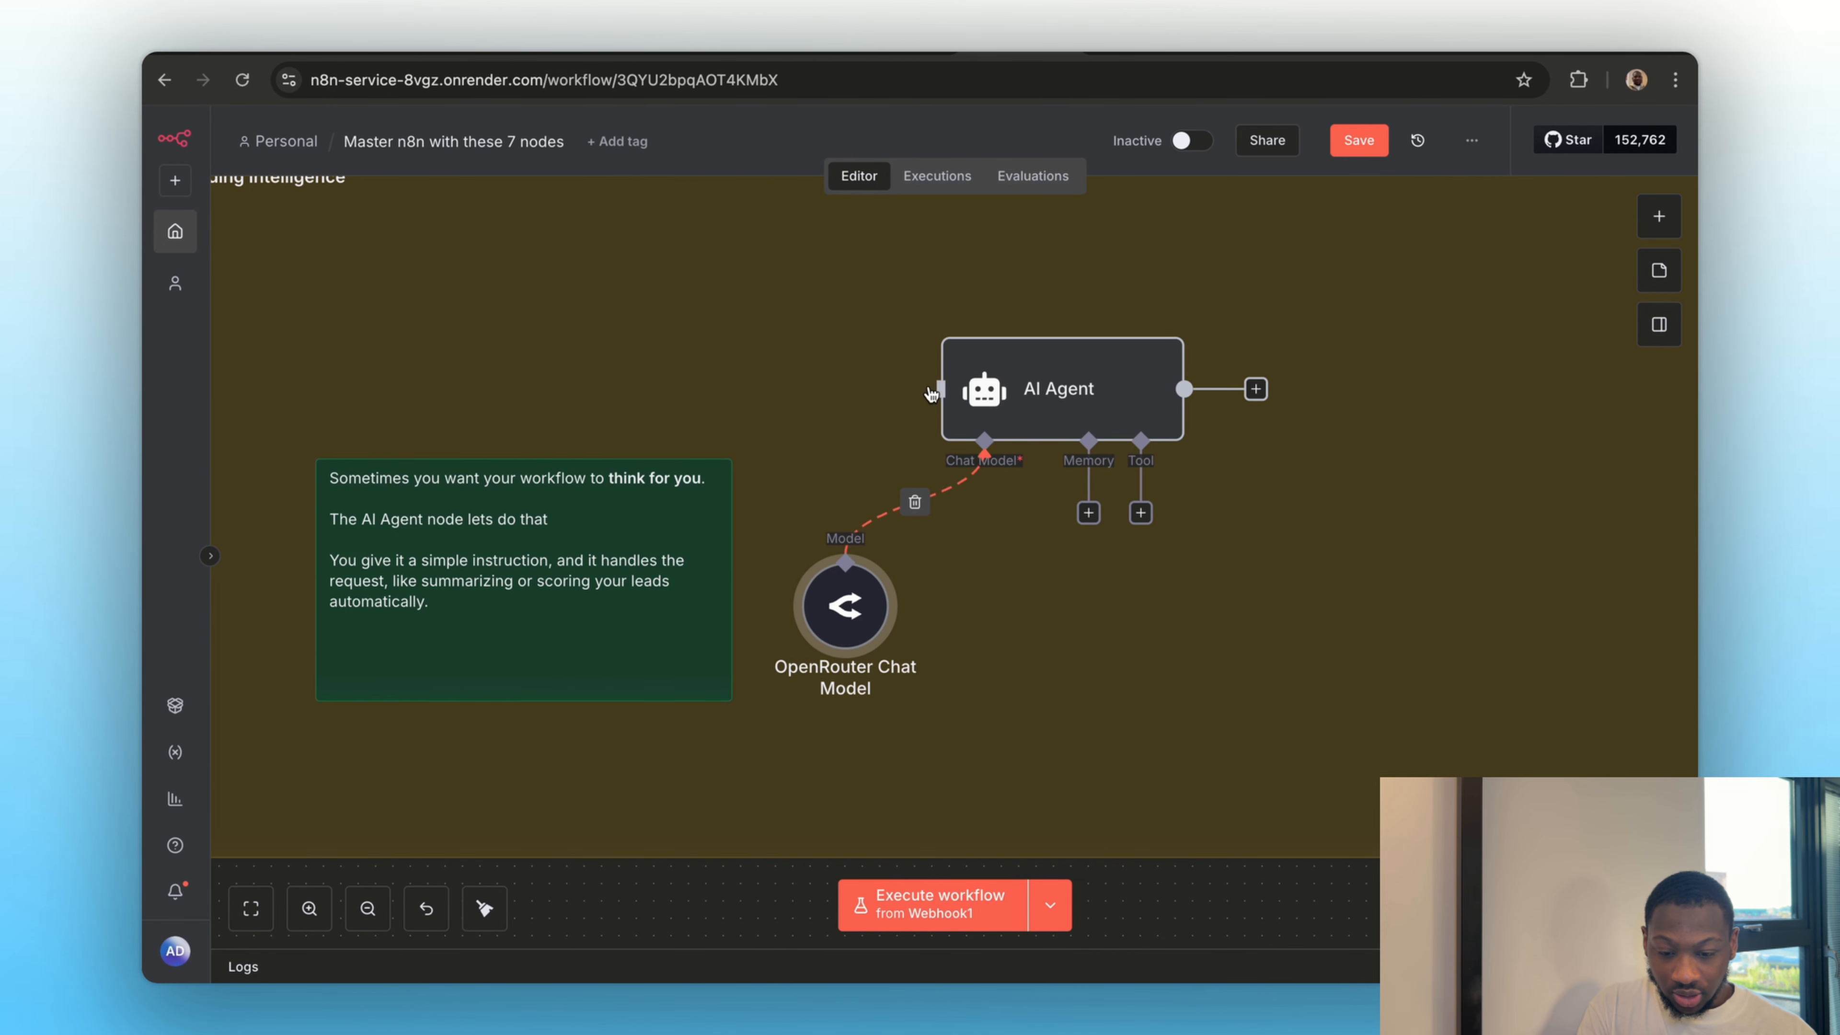
# Detach the manual trigger from Section 5's HTTP Request node, move it into Section 6 and connect it to the AI Agent node
pyautogui.scroll(-3, 894, 419)
pyautogui.scroll(10, 894, 418)
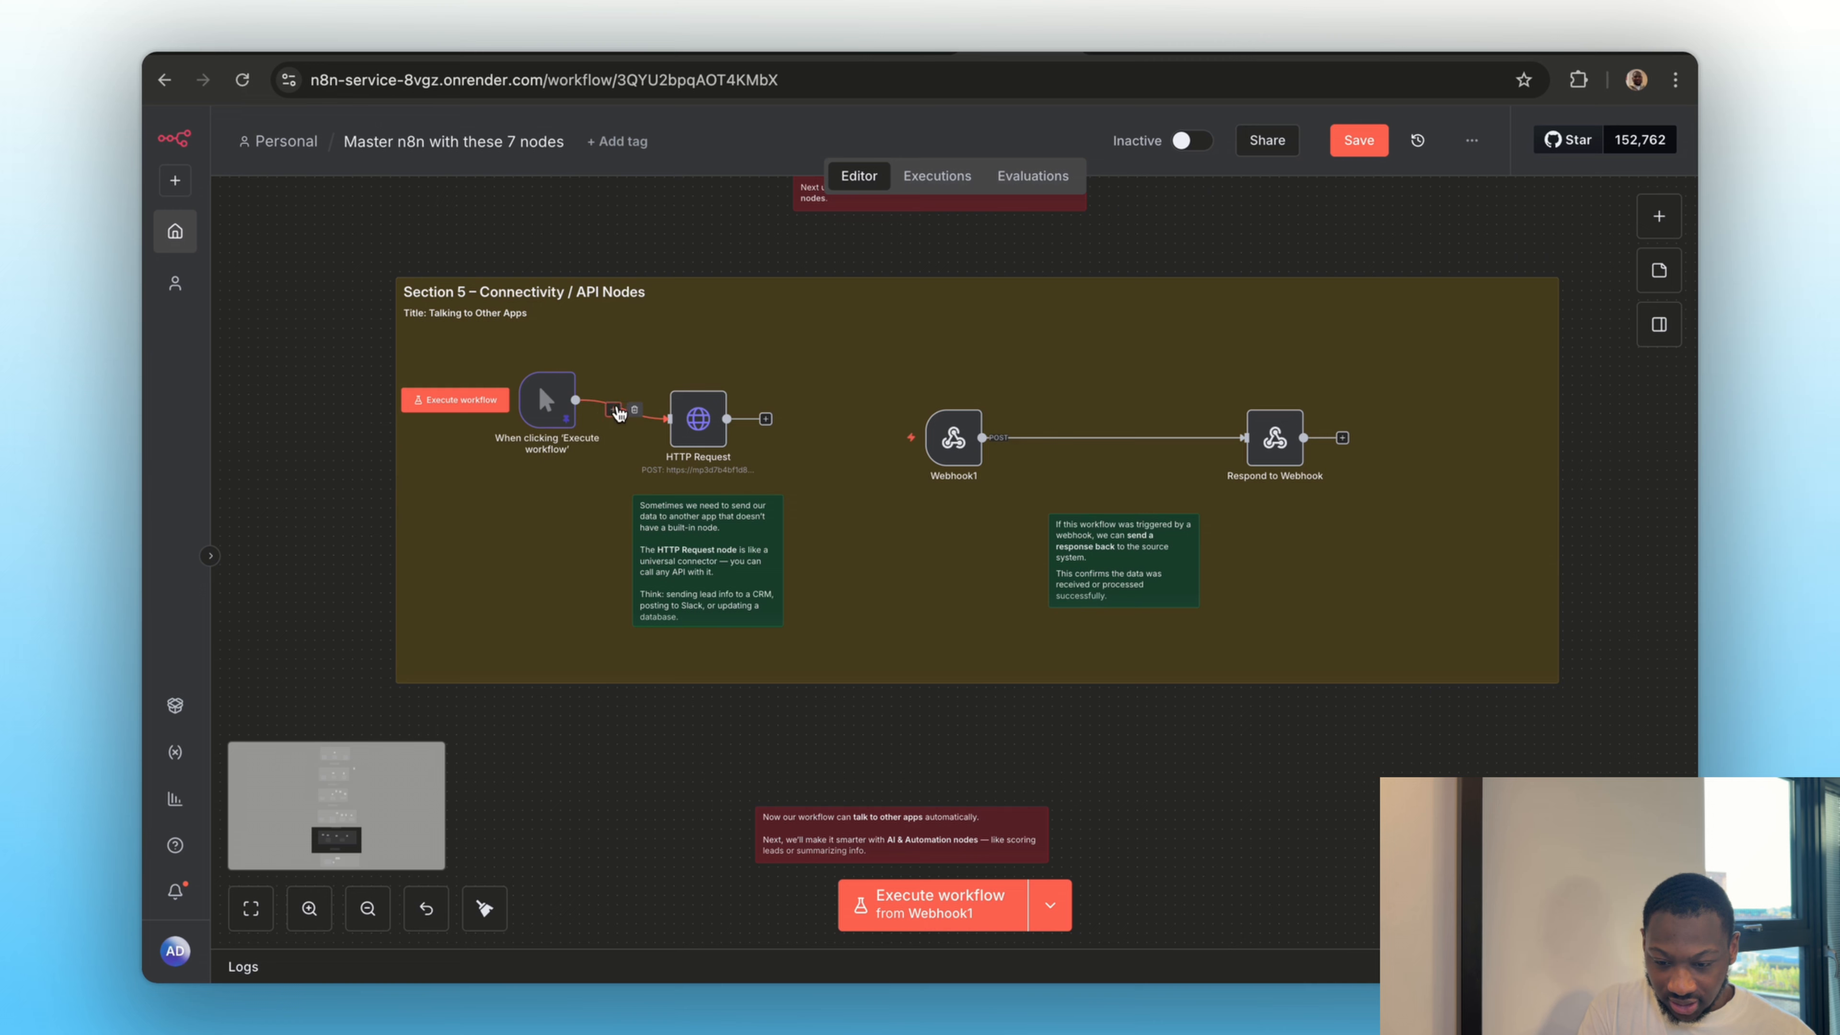
pyautogui.click(629, 410)
pyautogui.moveTo(547, 447); pyautogui.dragTo(623, 732)
pyautogui.scroll(-5, 623, 732)
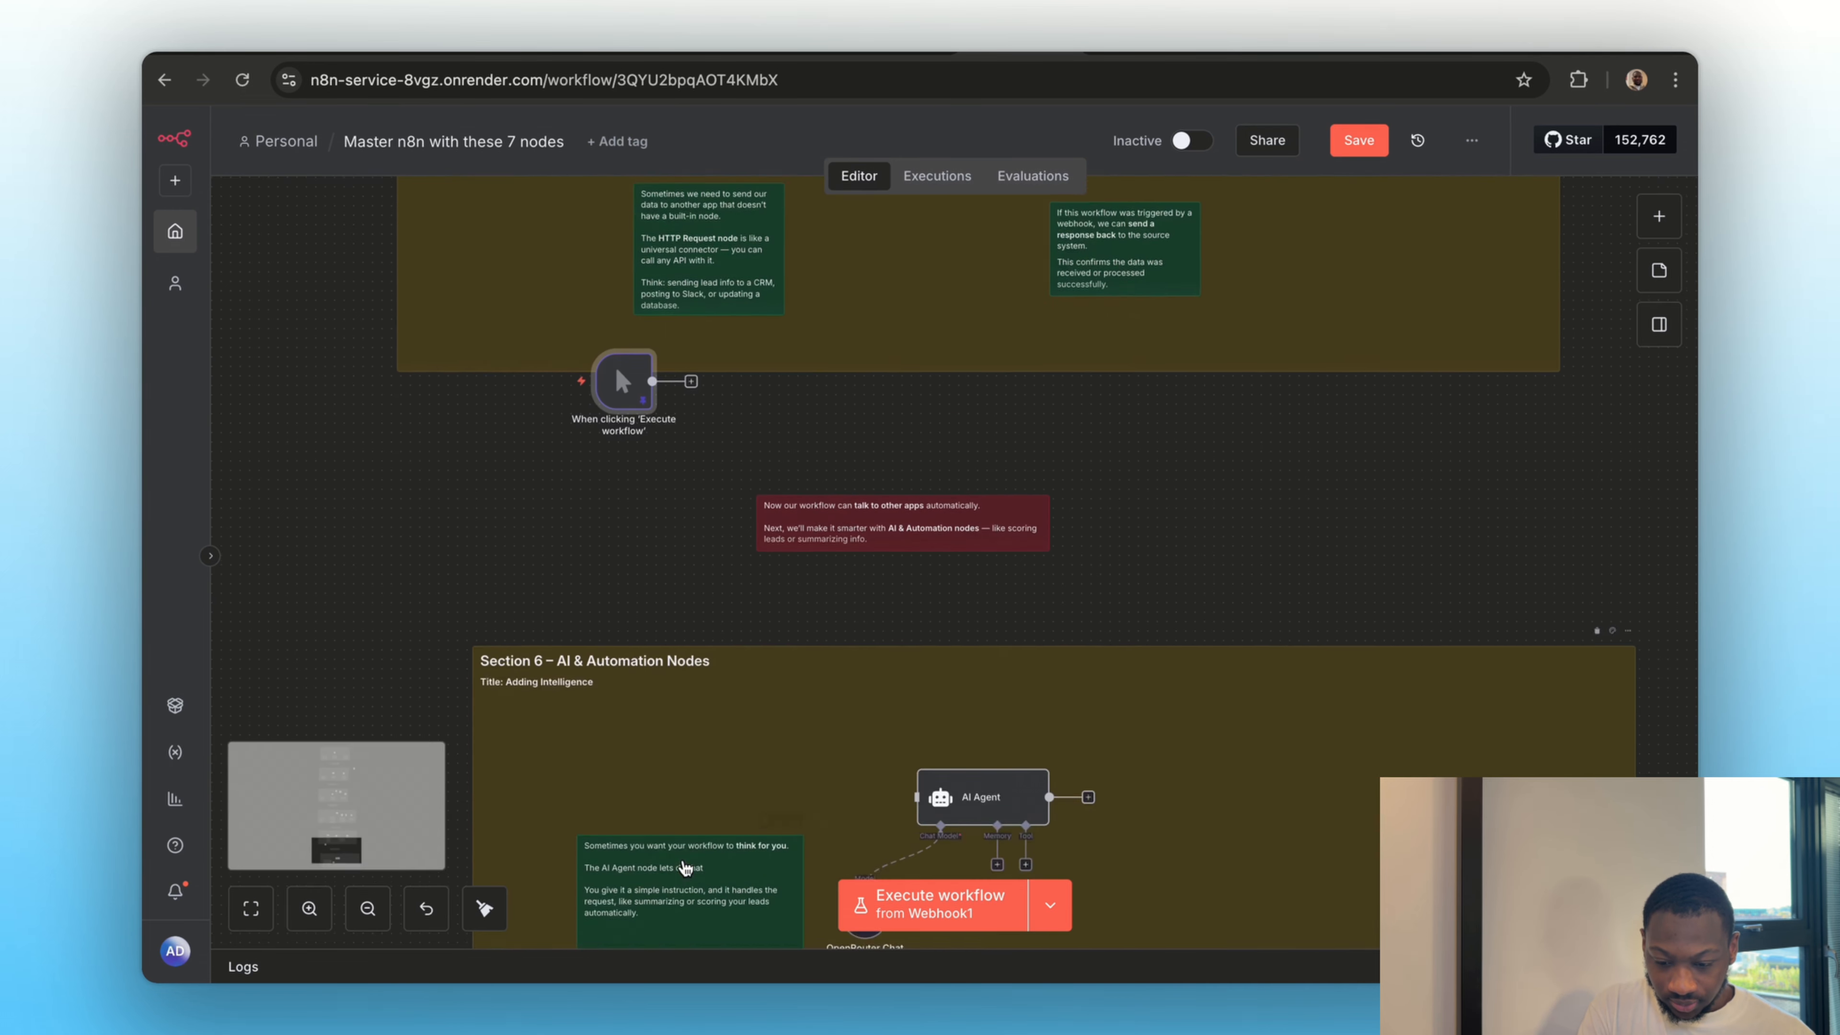
pyautogui.moveTo(631, 224); pyautogui.dragTo(803, 642)
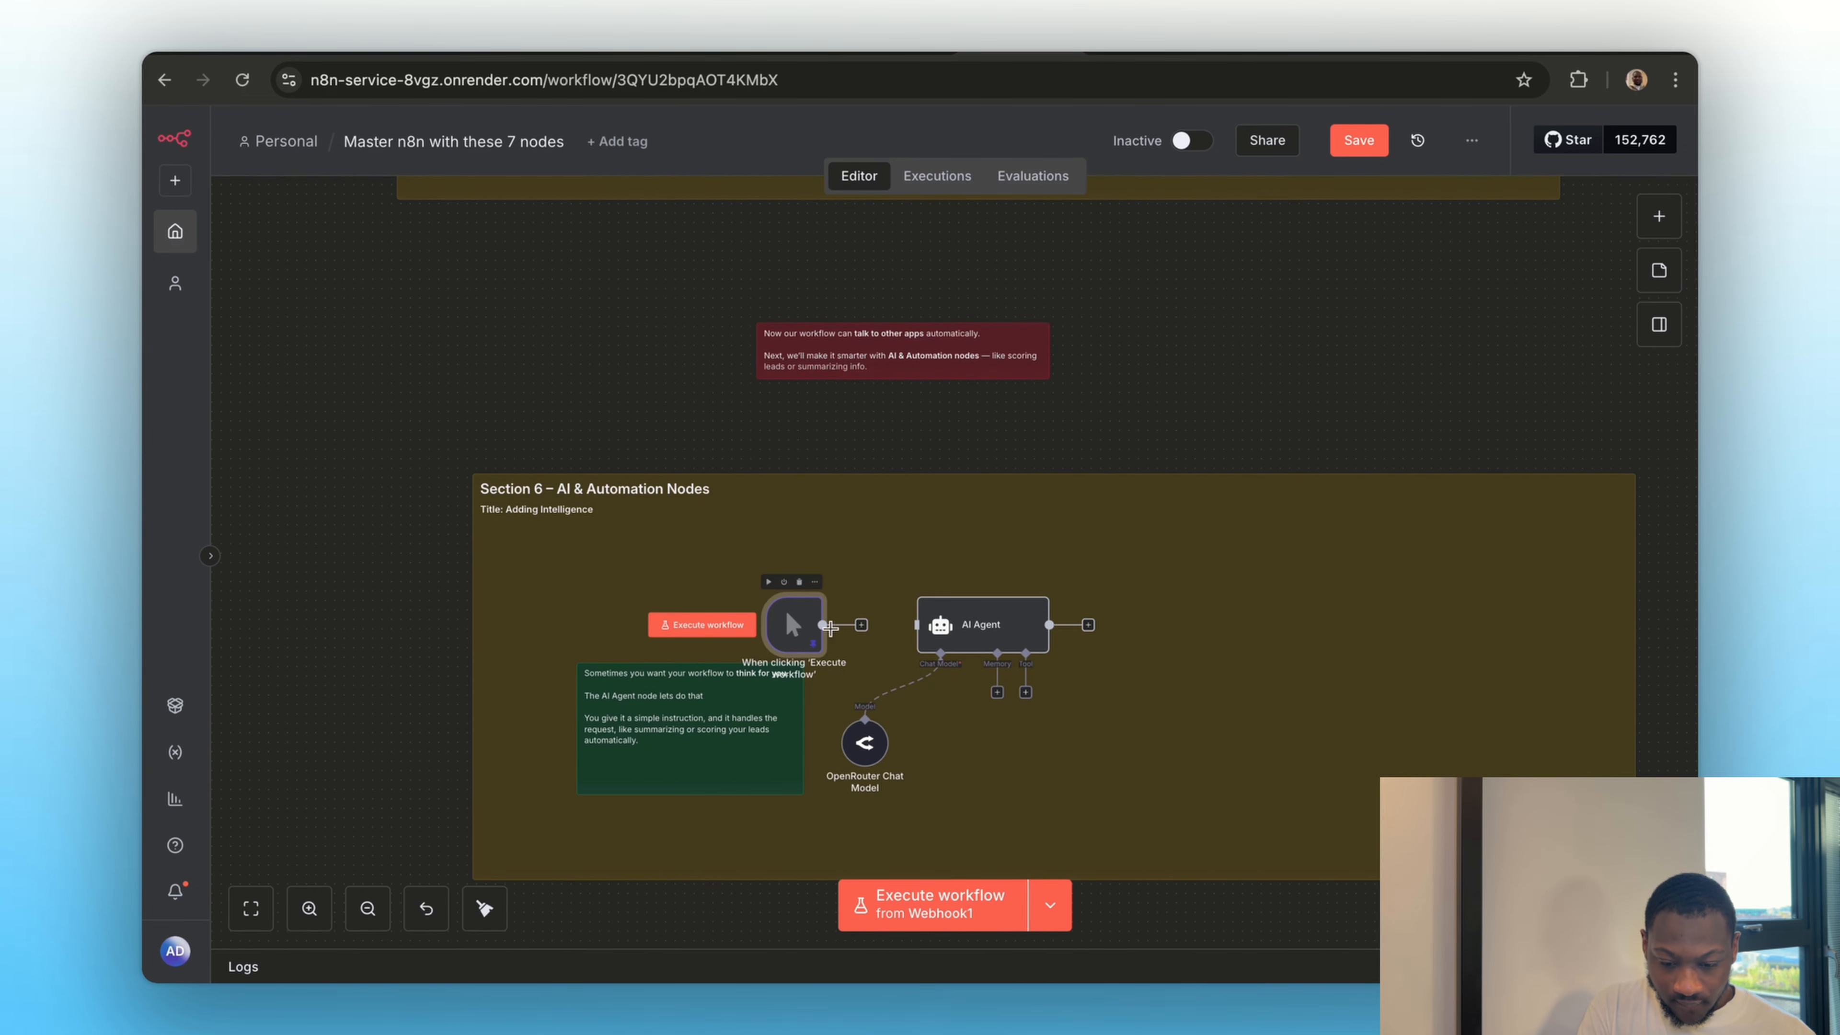
pyautogui.moveTo(926, 641); pyautogui.dragTo(823, 624)
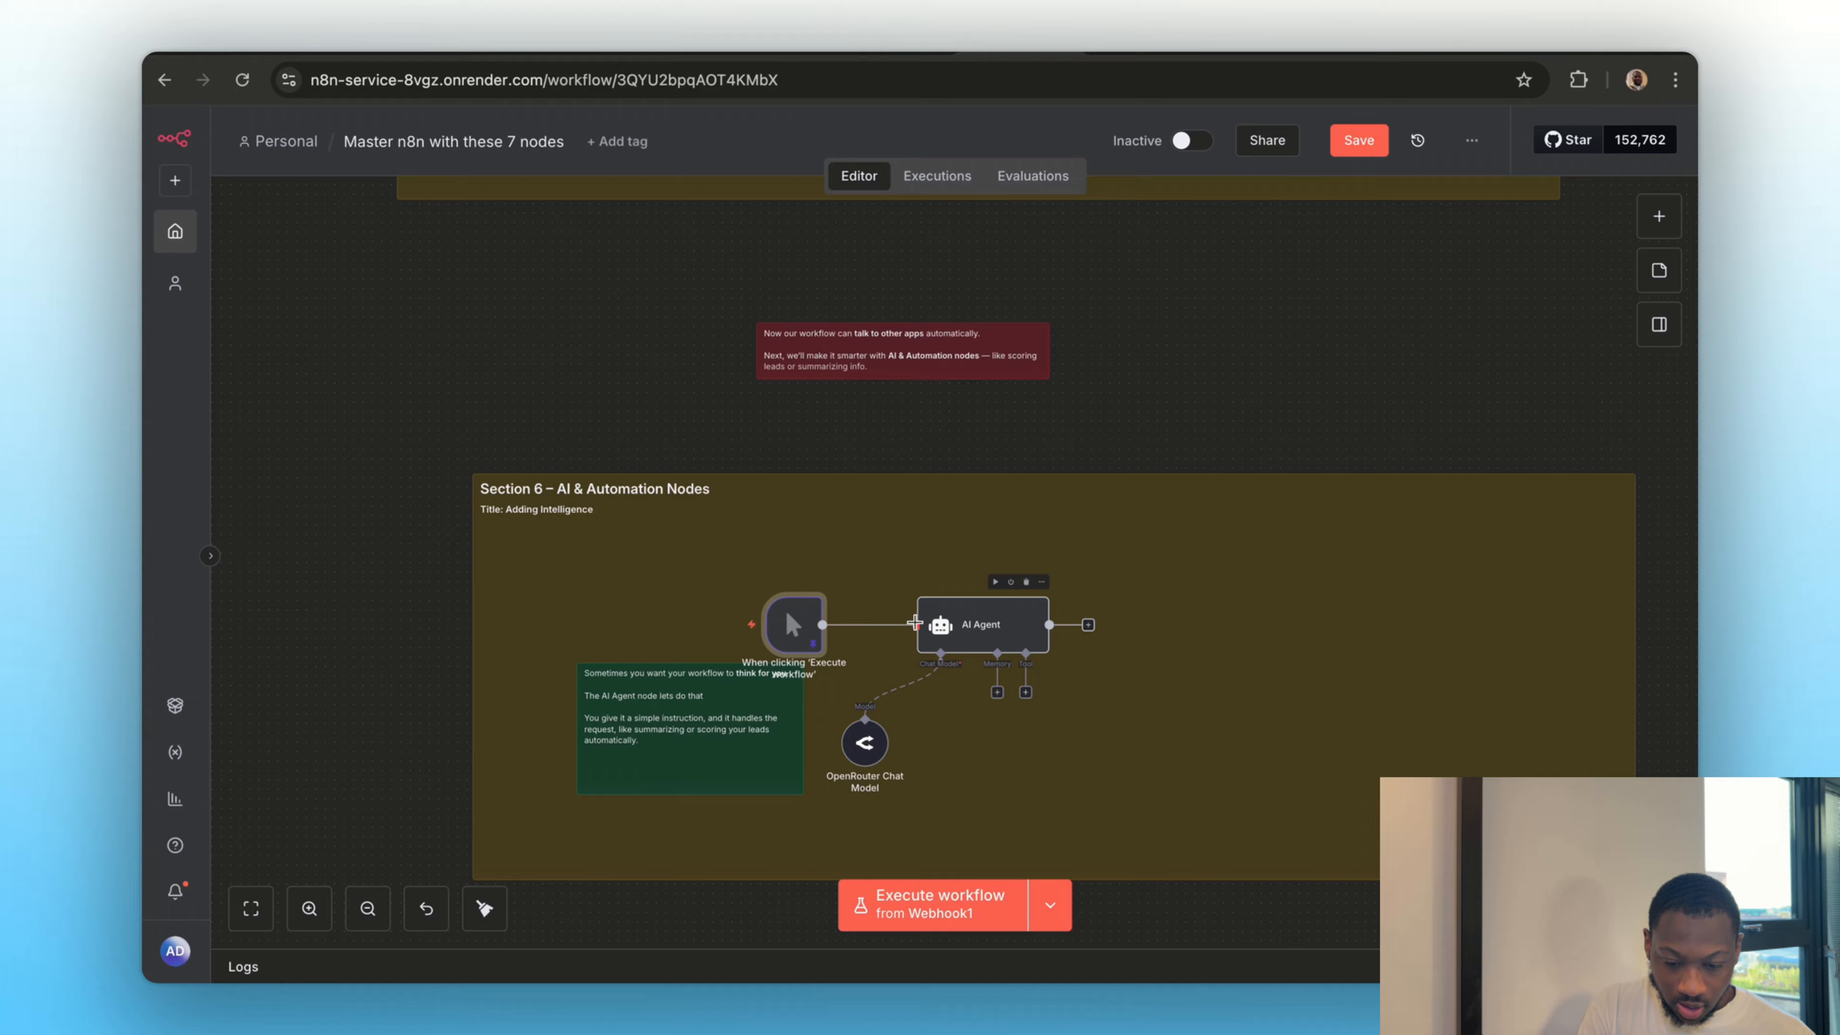
# Replace the AI Agent's user prompt with "Summarize this lead for me" and a "Lead Name:" line containing the input's name field
pyautogui.doubleClick(962, 627)
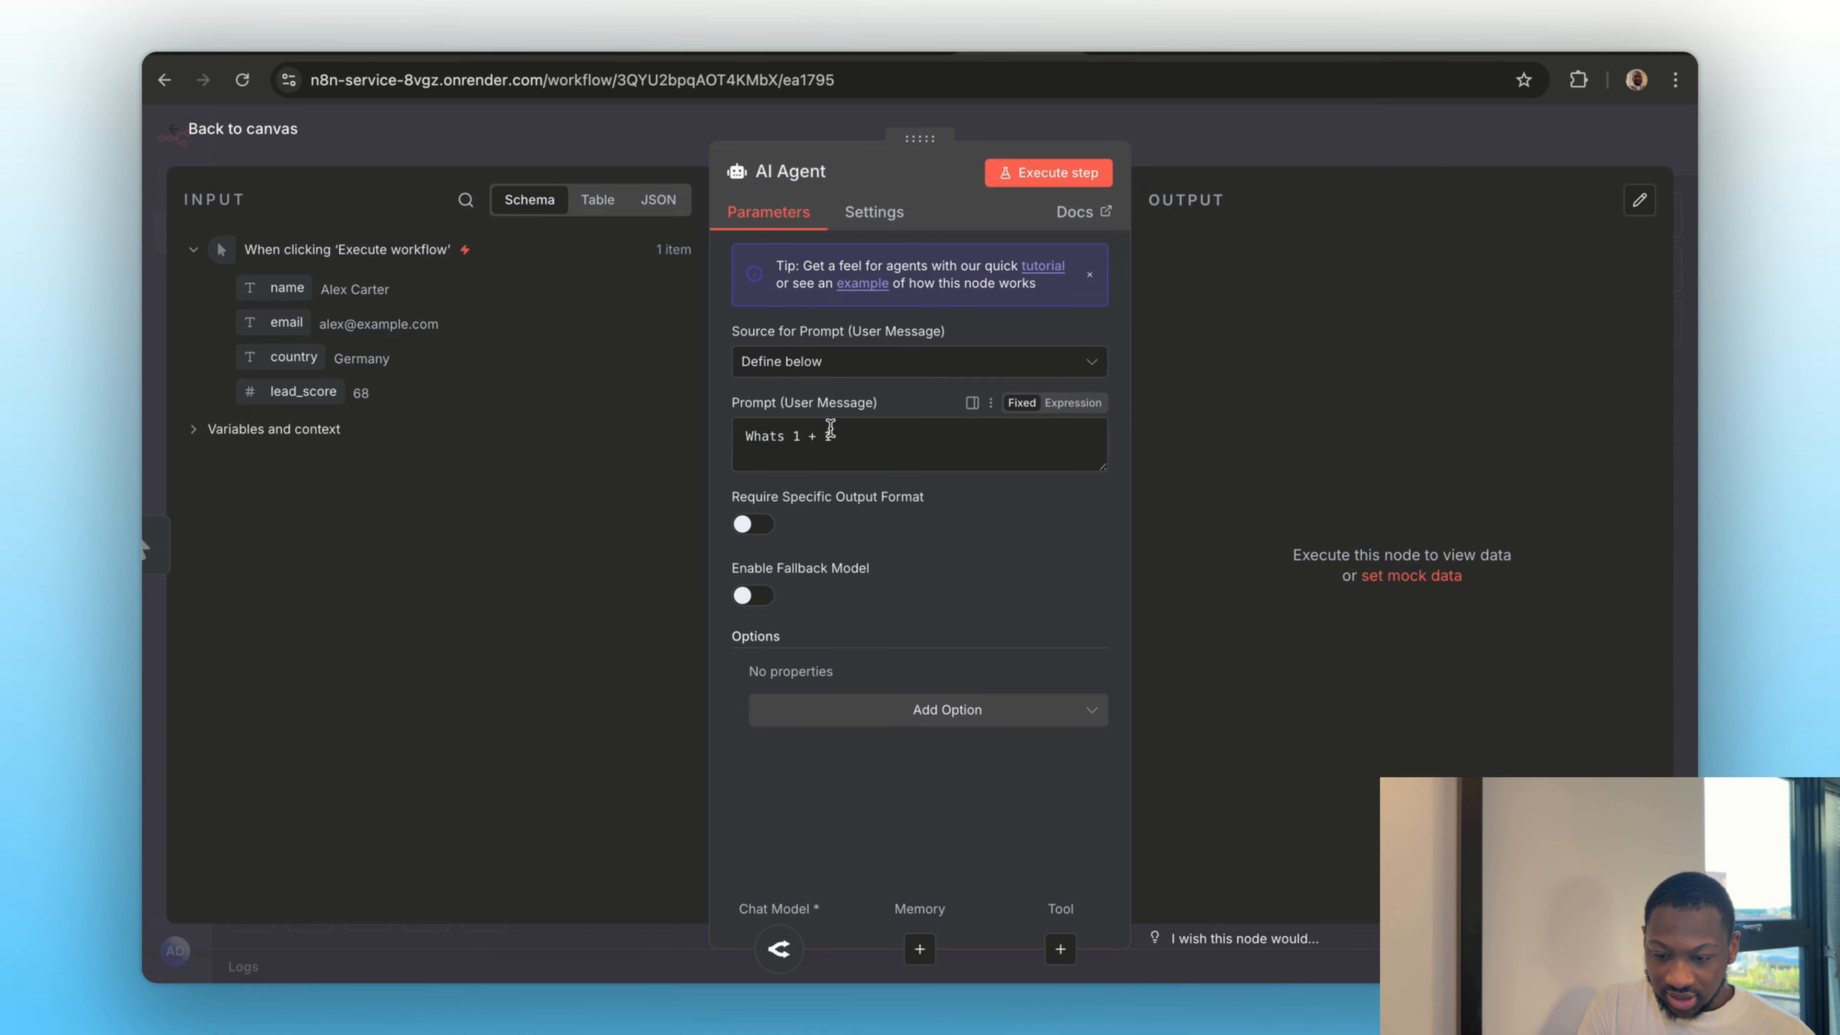
pyautogui.tripleClick(812, 442)
pyautogui.write('Summarize this lead for me')
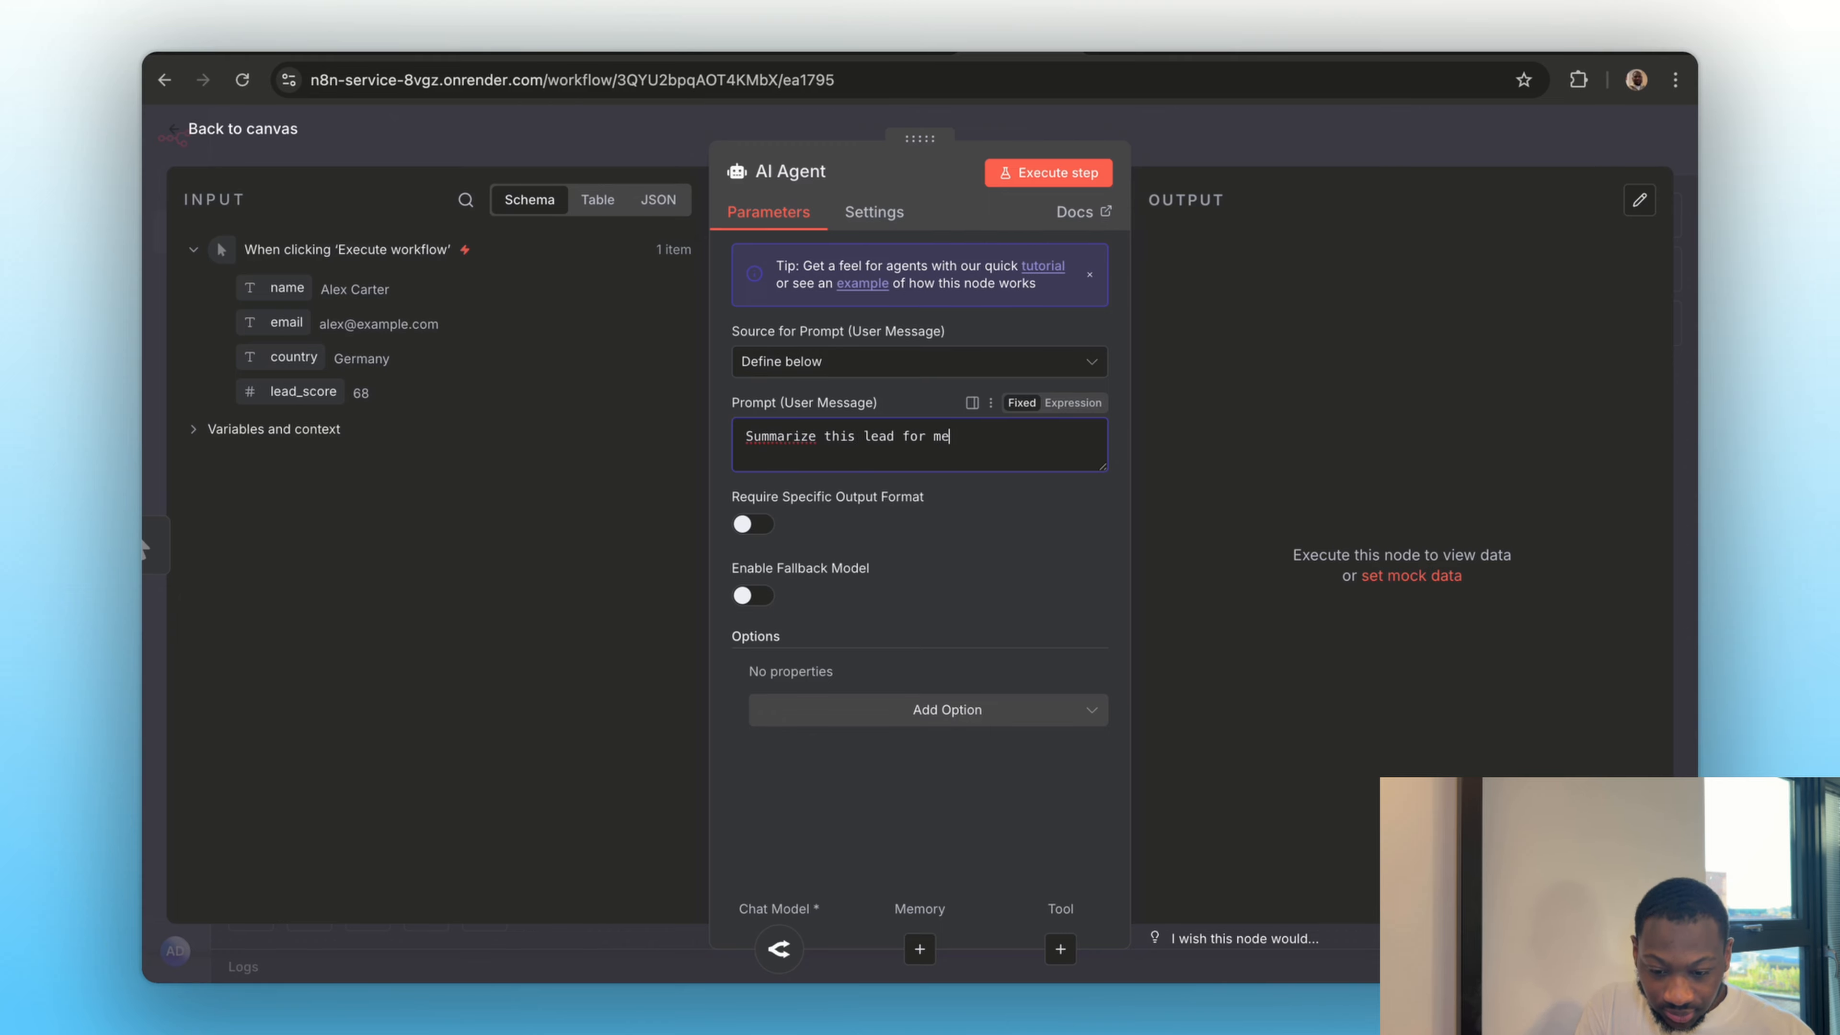
pyautogui.moveTo(286, 288); pyautogui.dragTo(800, 478)
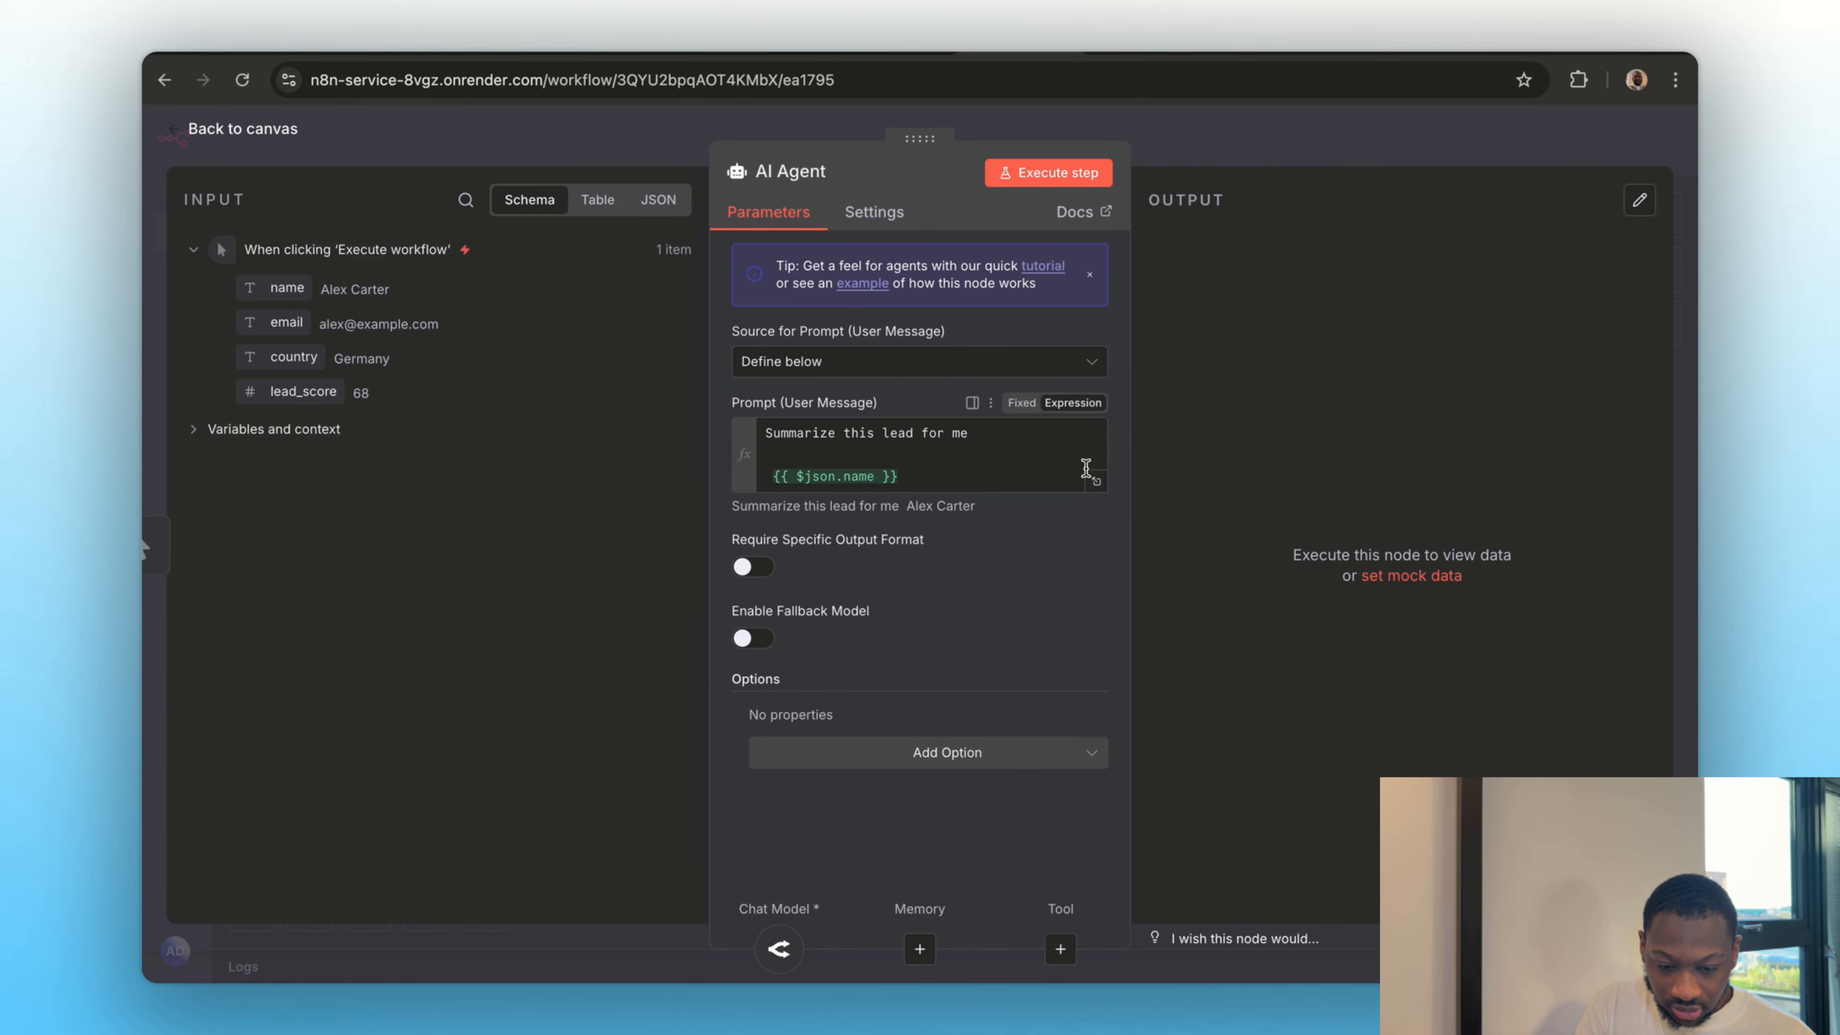
pyautogui.click(1091, 482)
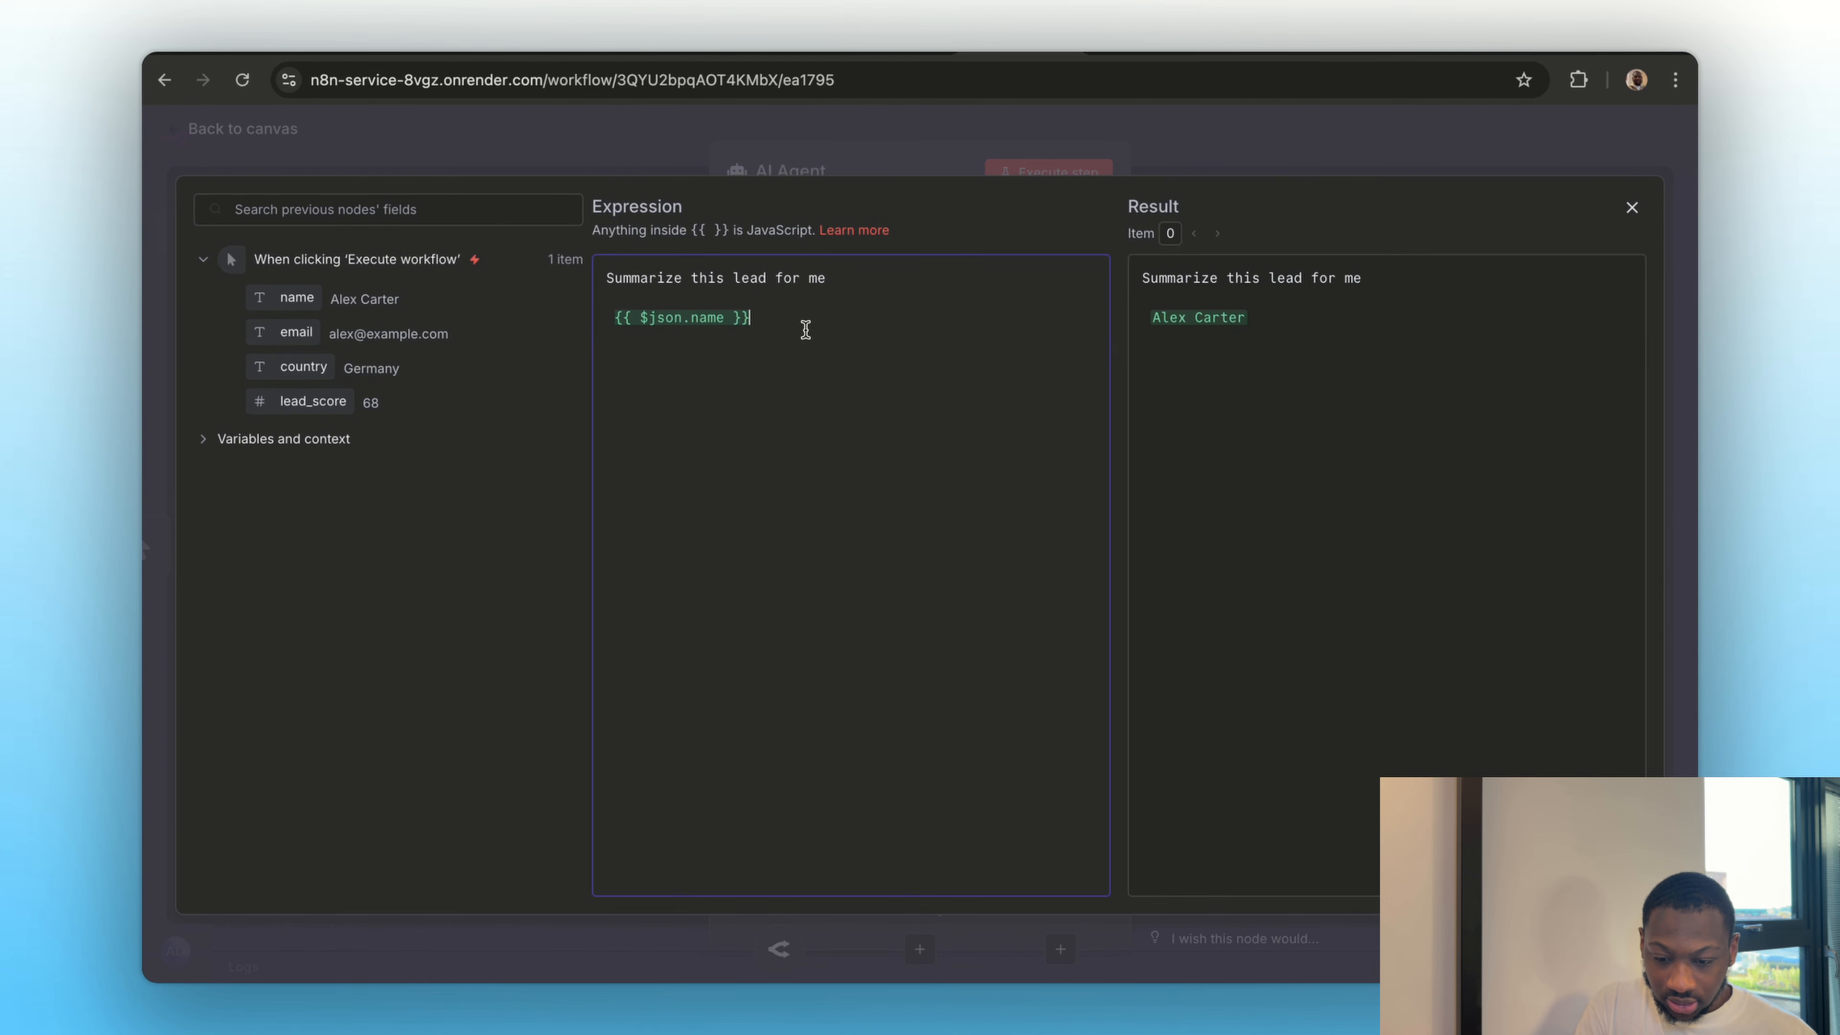
pyautogui.click(607, 317)
pyautogui.write('Lead Name:')
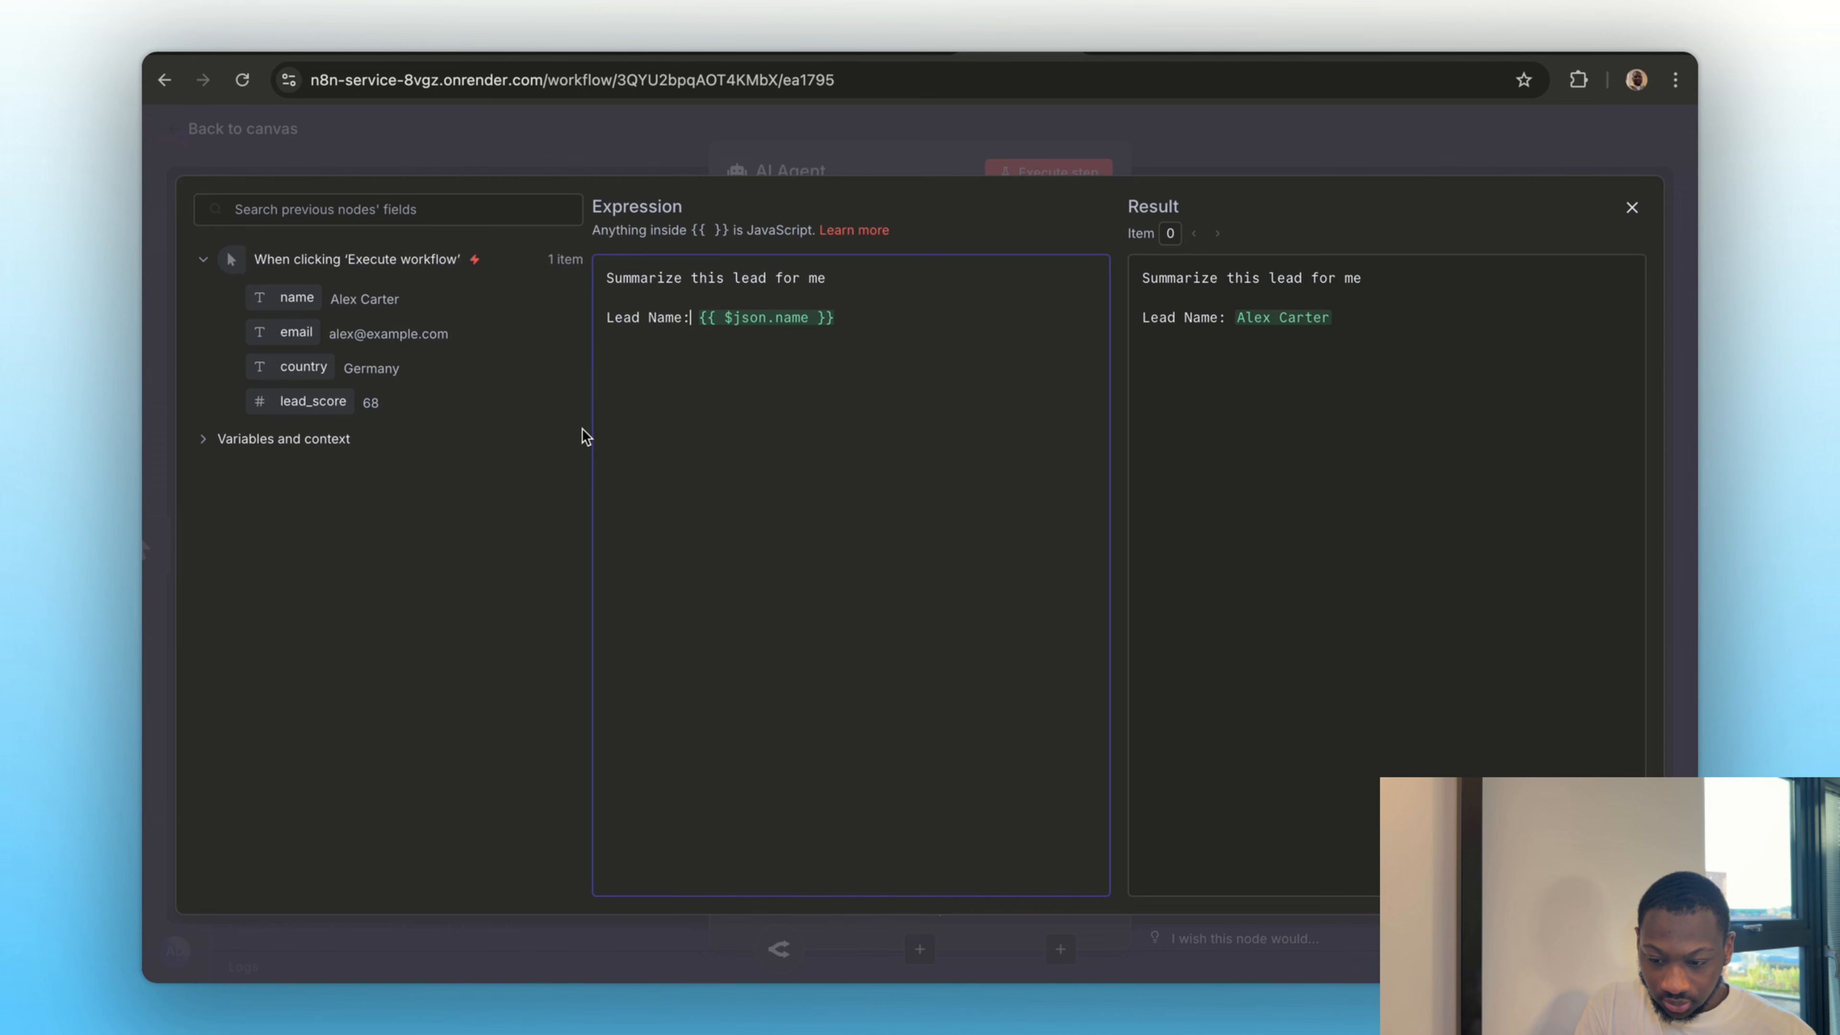
# Add a "Lead Email:" line with the input's email field below the name line in the prompt expression
pyautogui.moveTo(286, 332); pyautogui.dragTo(668, 345)
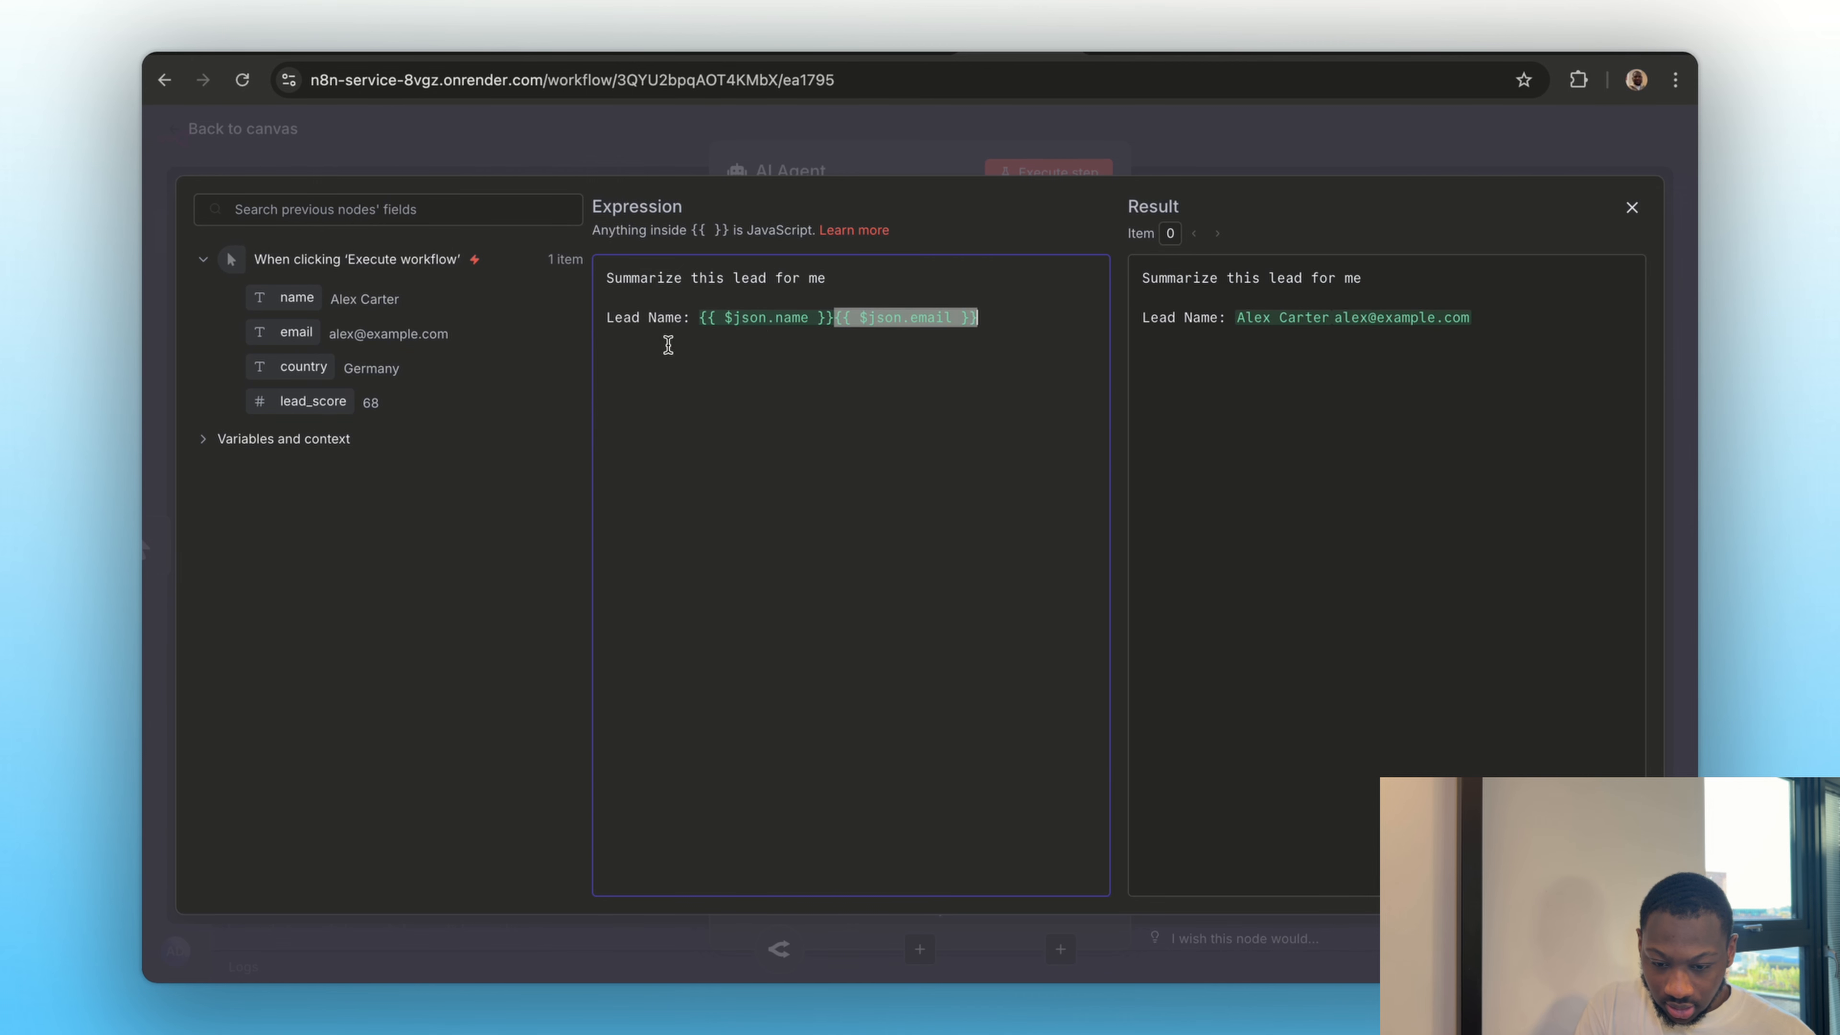
pyautogui.click(835, 312)
pyautogui.press('Return')
pyautogui.write('Lead ')
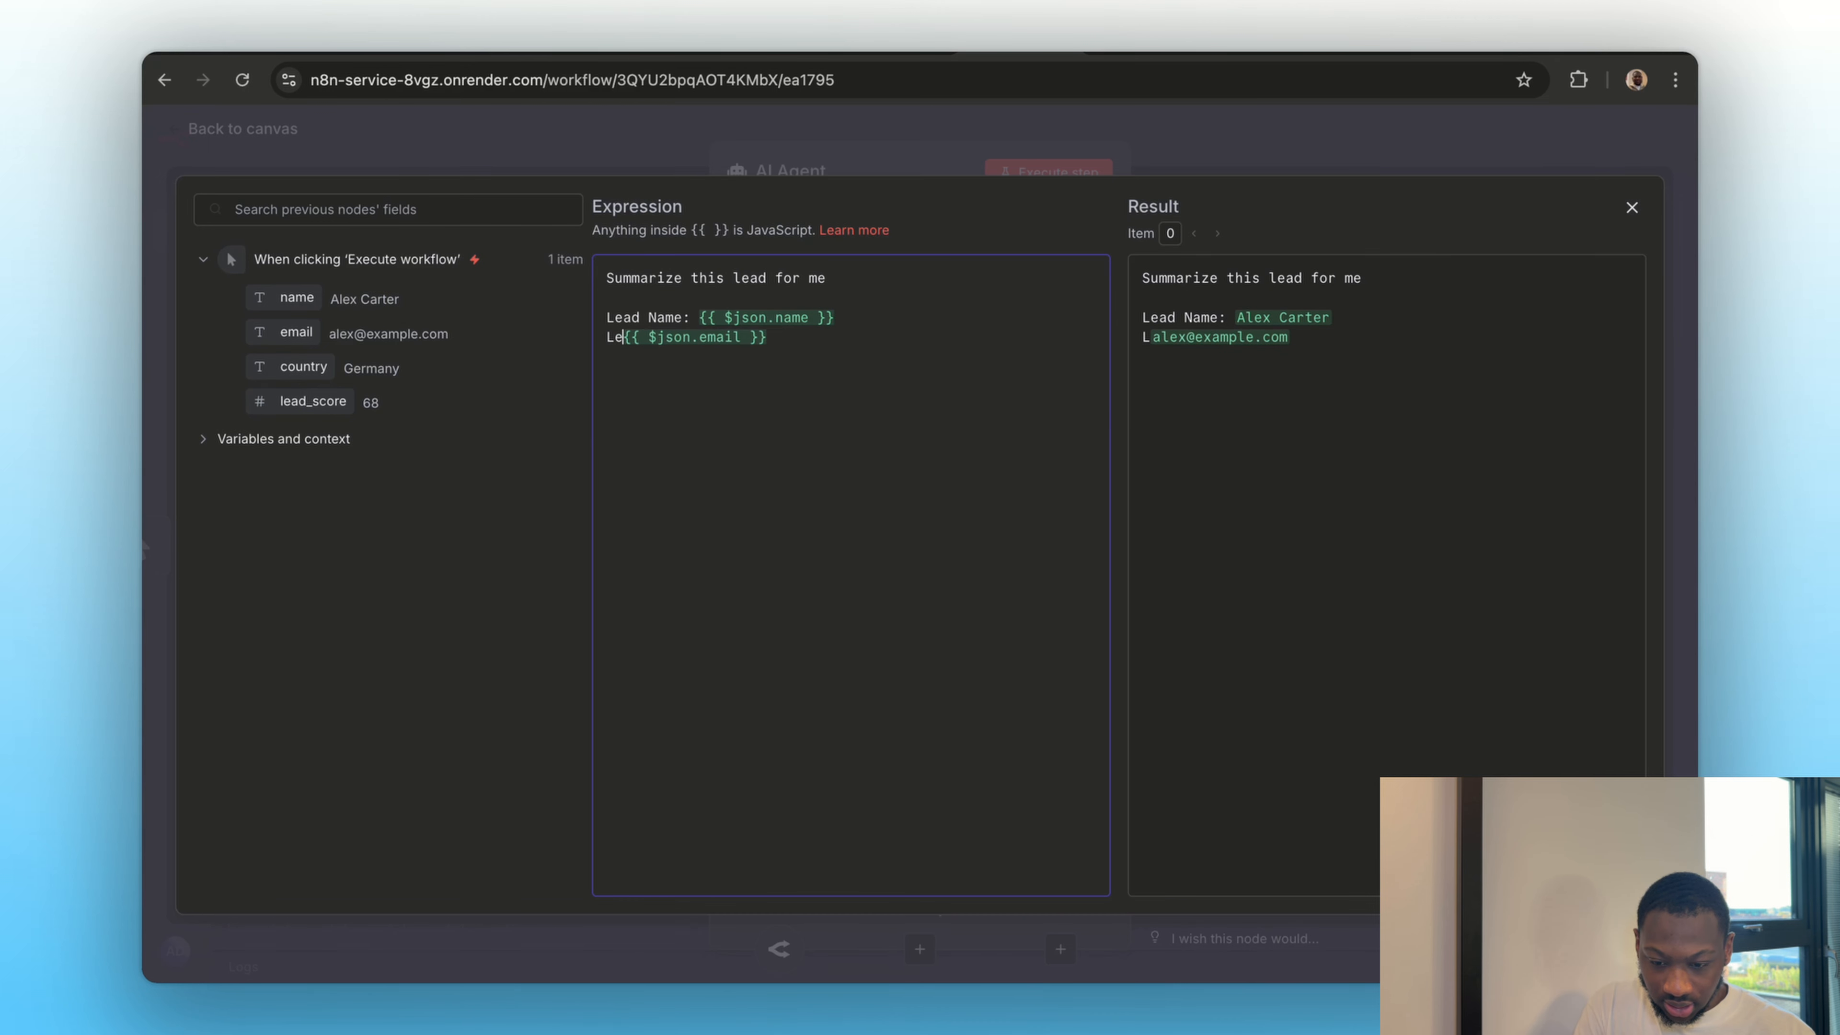
pyautogui.write('Email:')
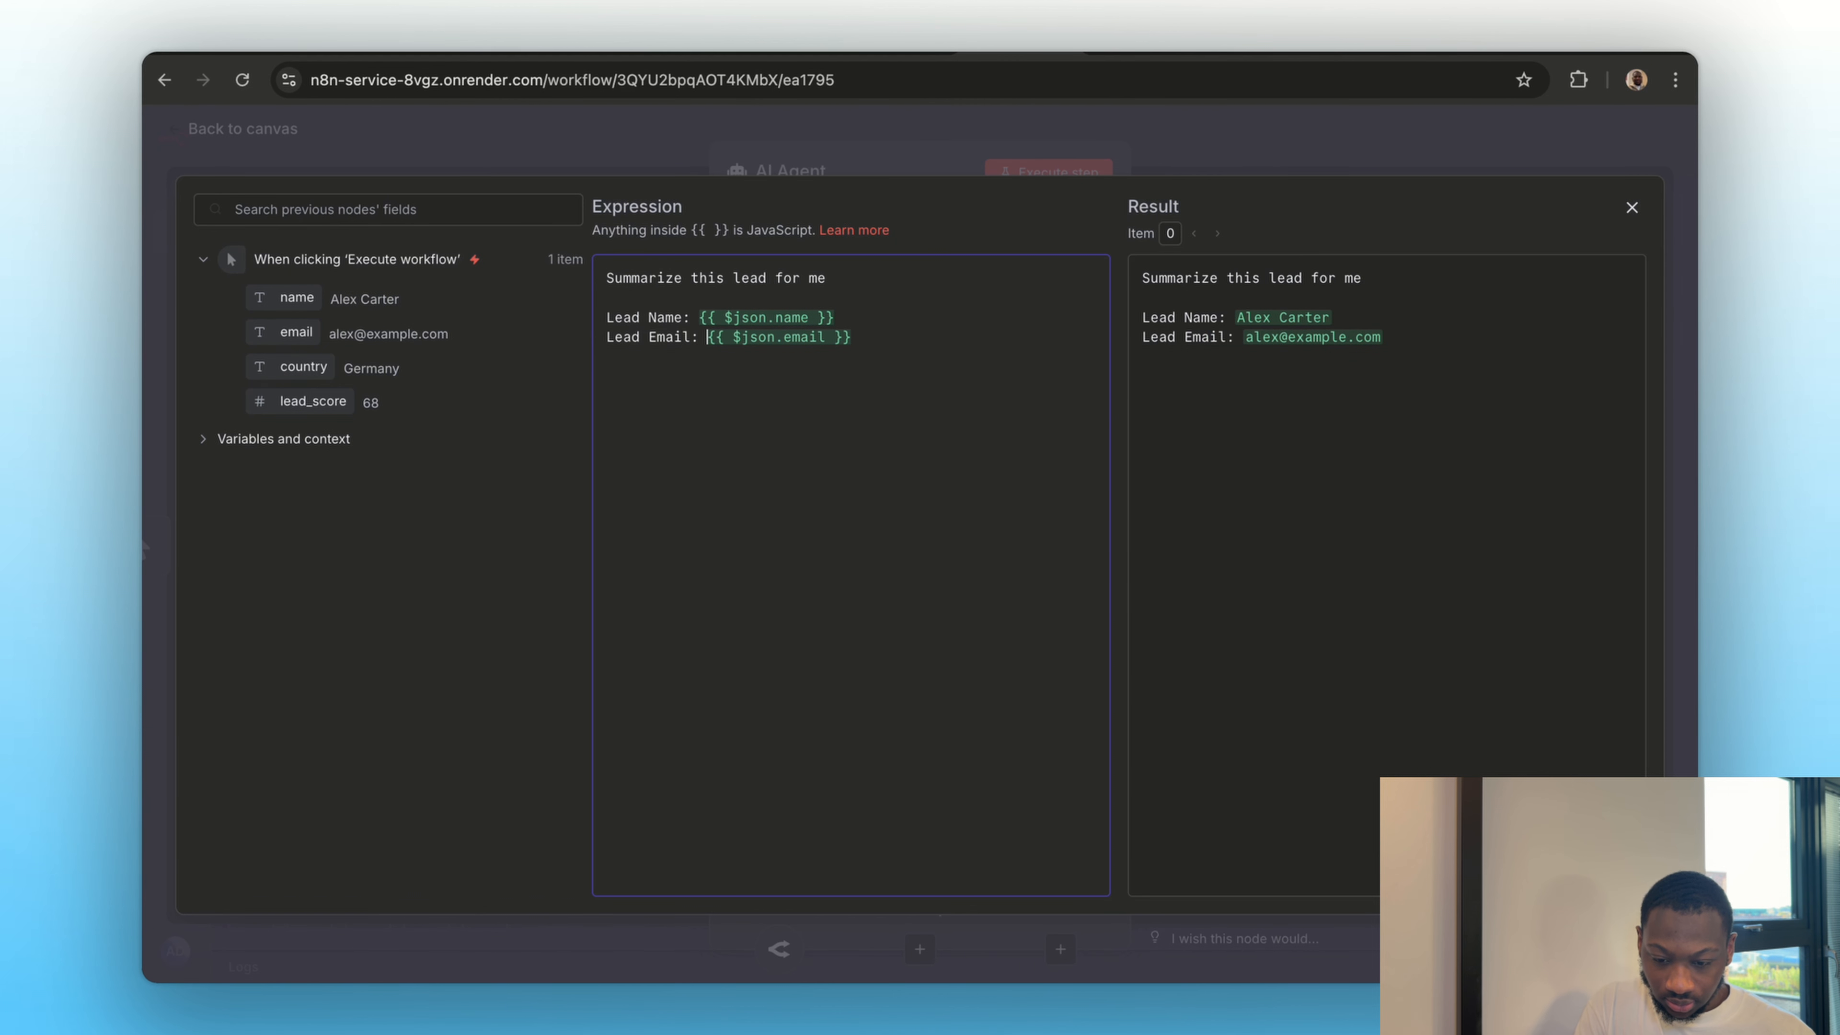
# Add a "Lead Country:" line with the input's country field below the email line in the prompt expression
pyautogui.moveTo(303, 366); pyautogui.dragTo(985, 341)
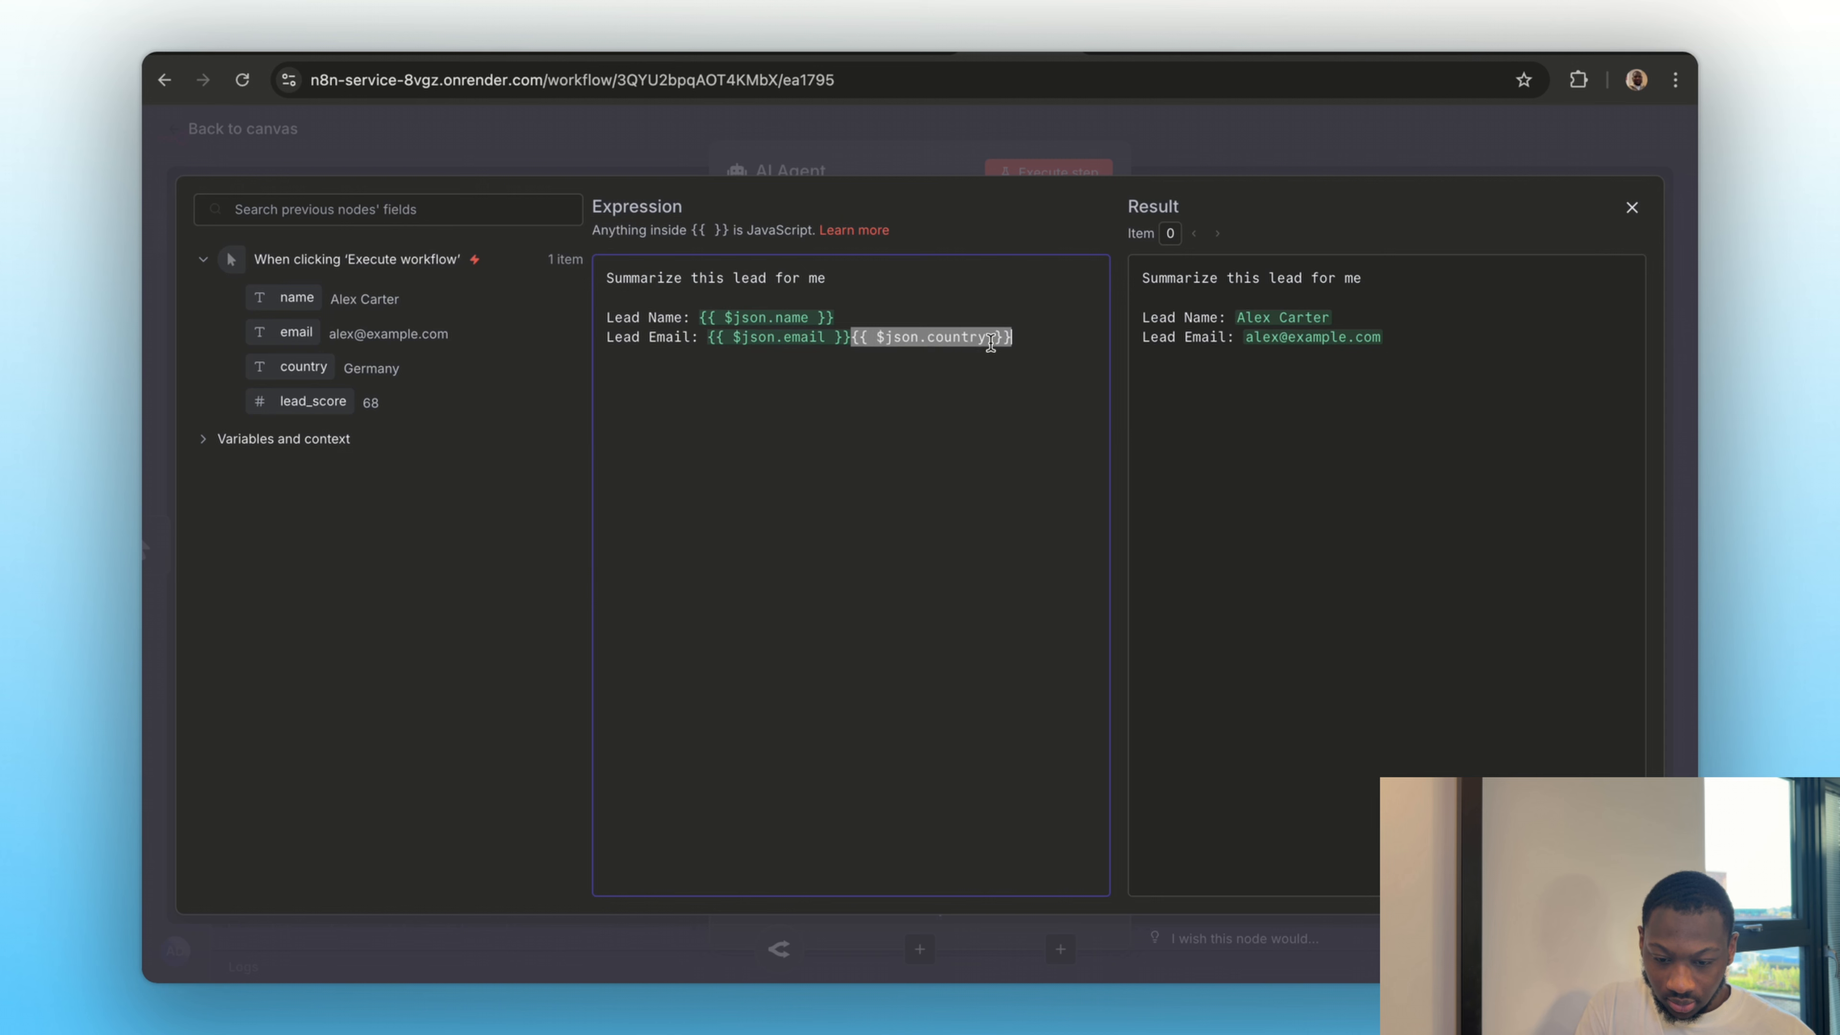
pyautogui.click(851, 335)
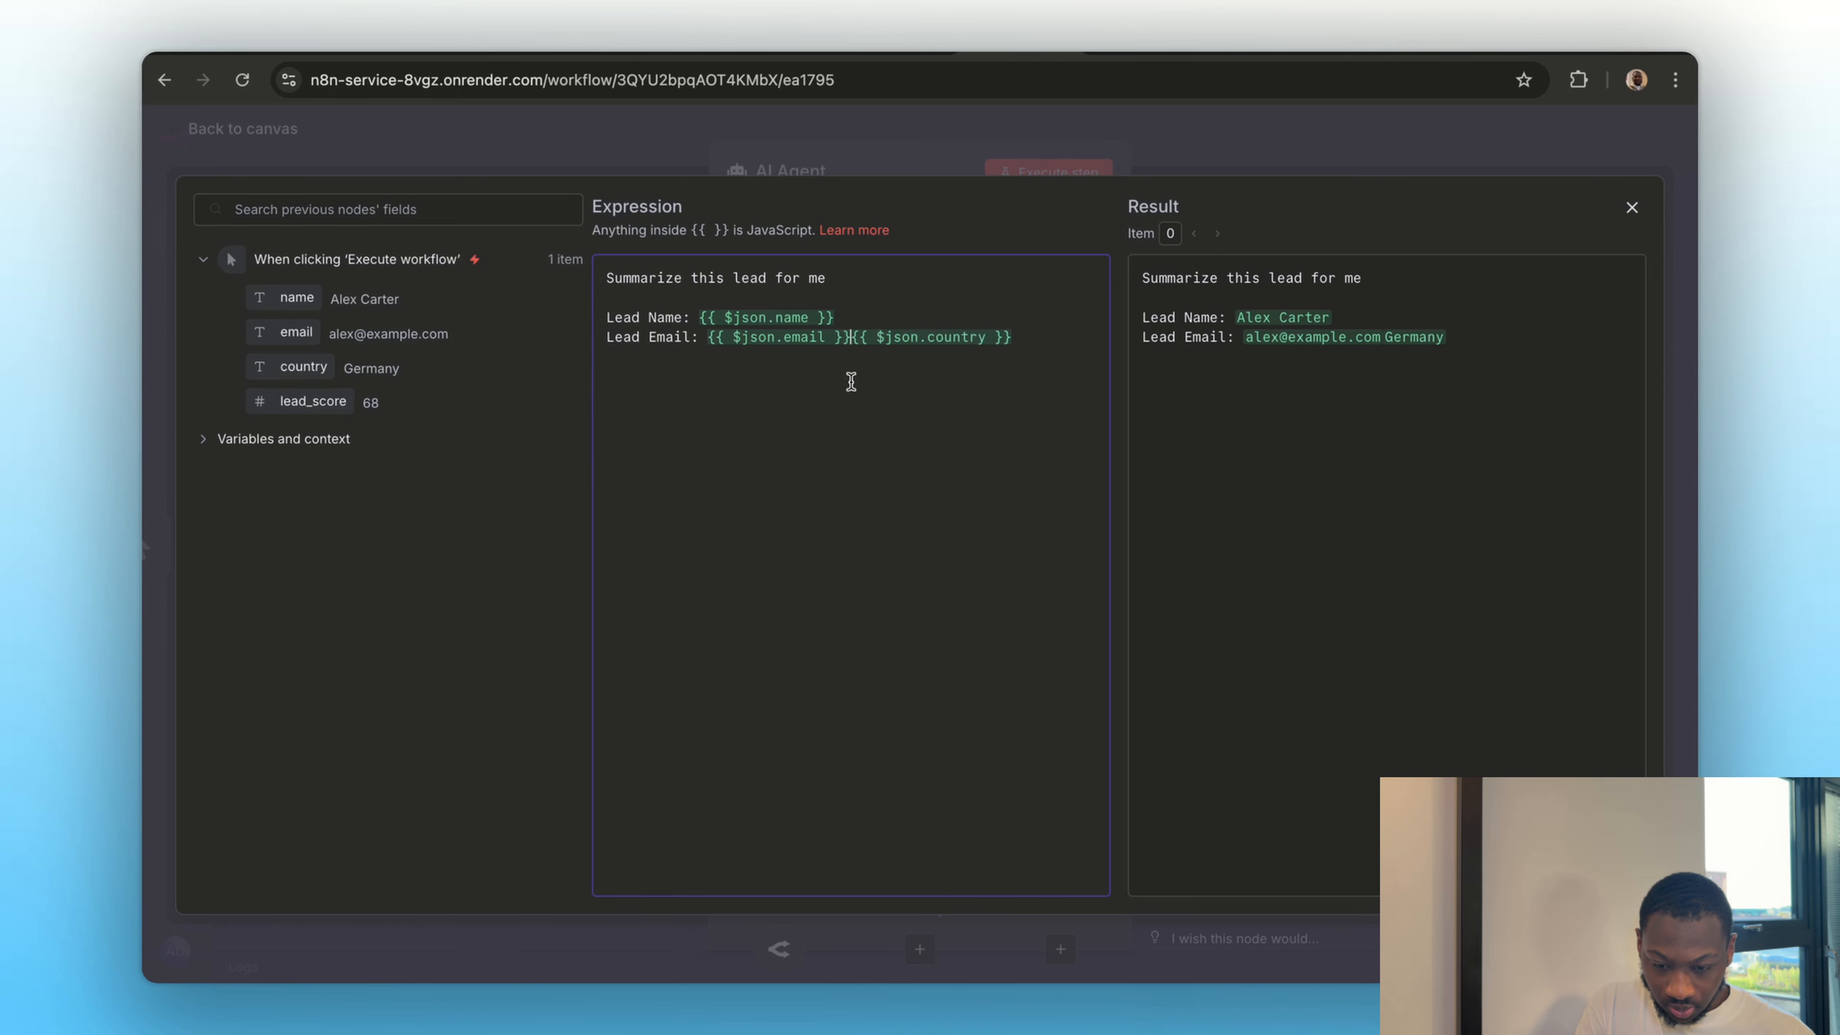
pyautogui.press('Return')
pyautogui.write('Lead Country:')
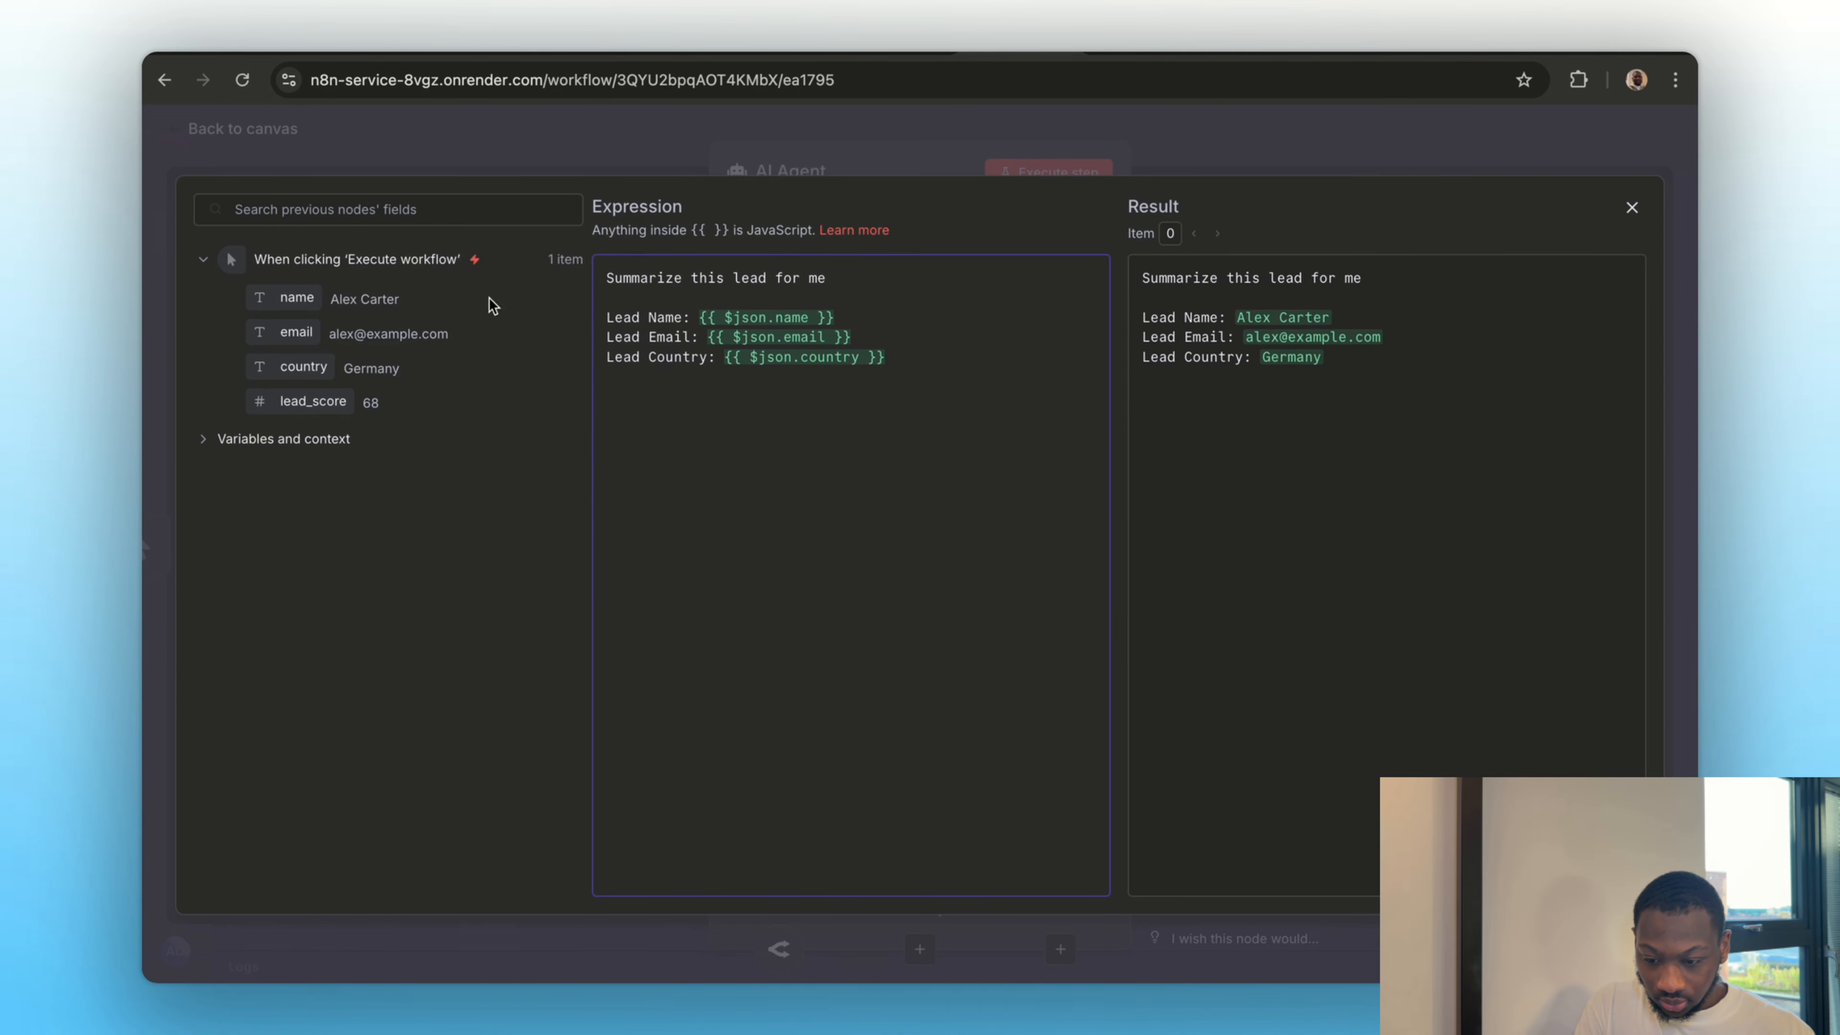
# Add a "Lead Score:" line with the input's lead_score field to the prompt and close the expression editor
pyautogui.moveTo(313, 401); pyautogui.dragTo(900, 370)
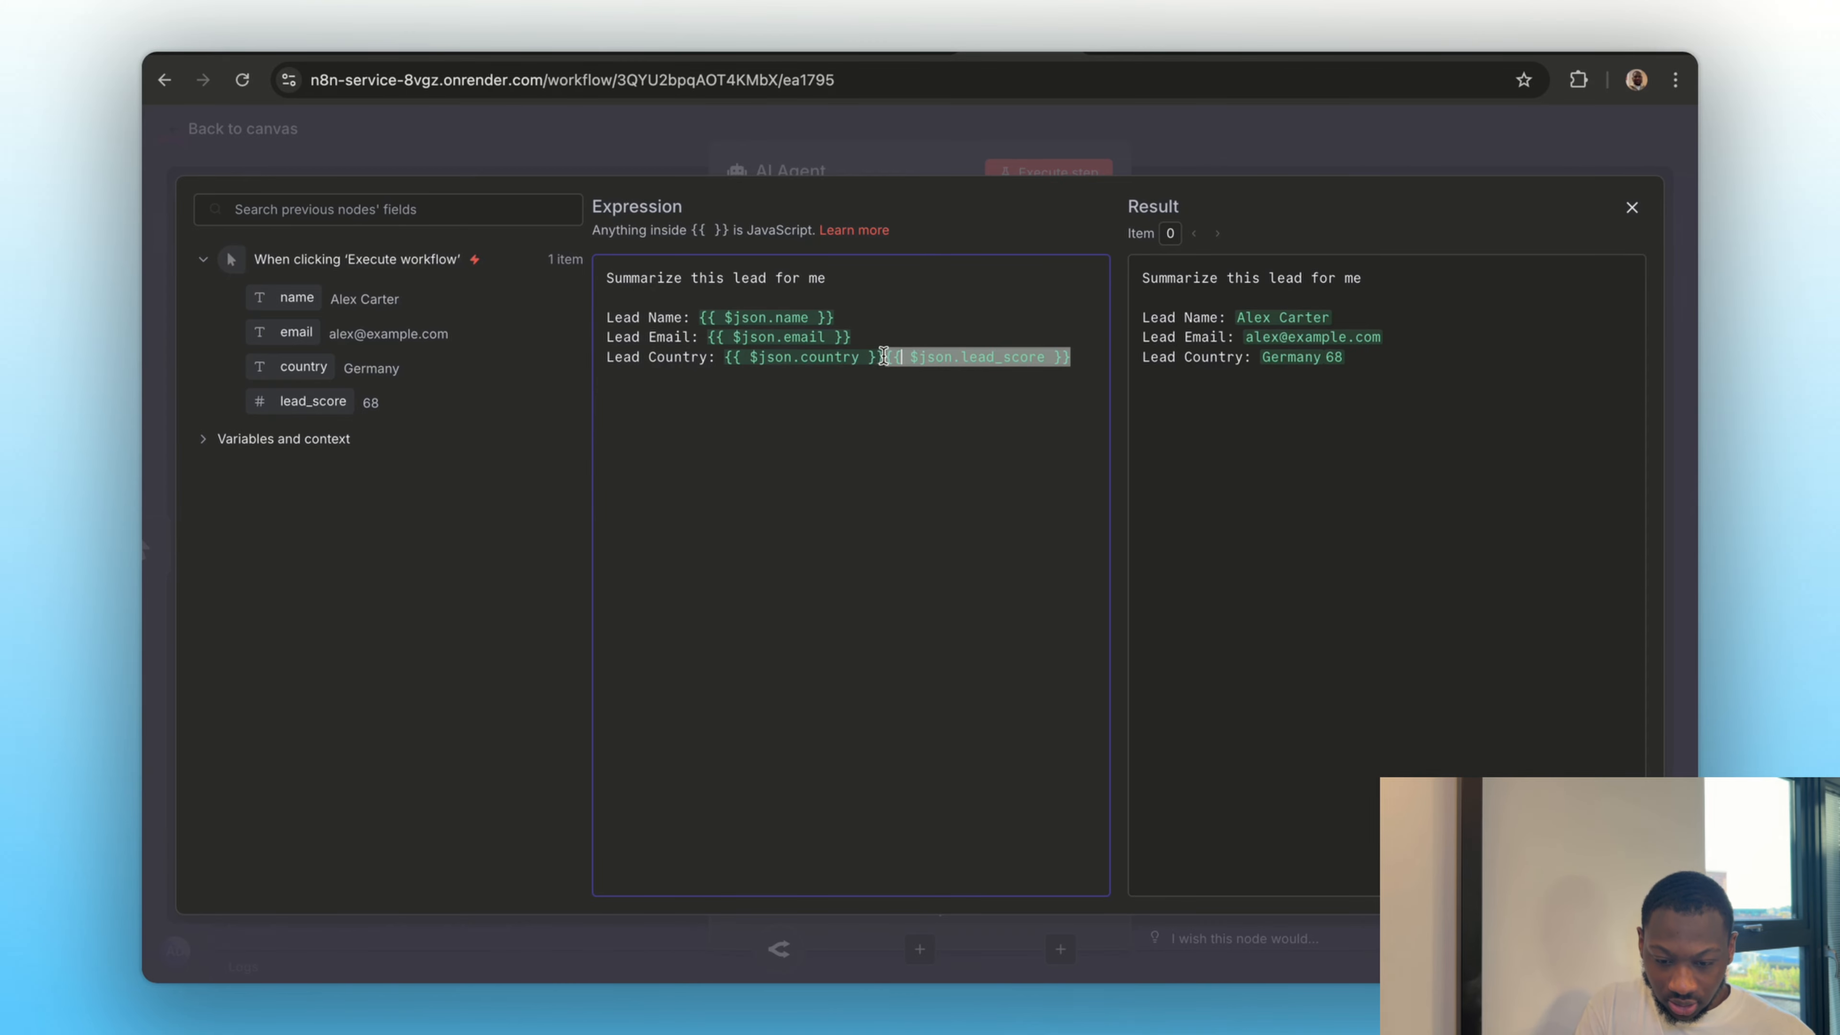
pyautogui.click(885, 357)
pyautogui.press('Return')
pyautogui.write('Lead Sco')
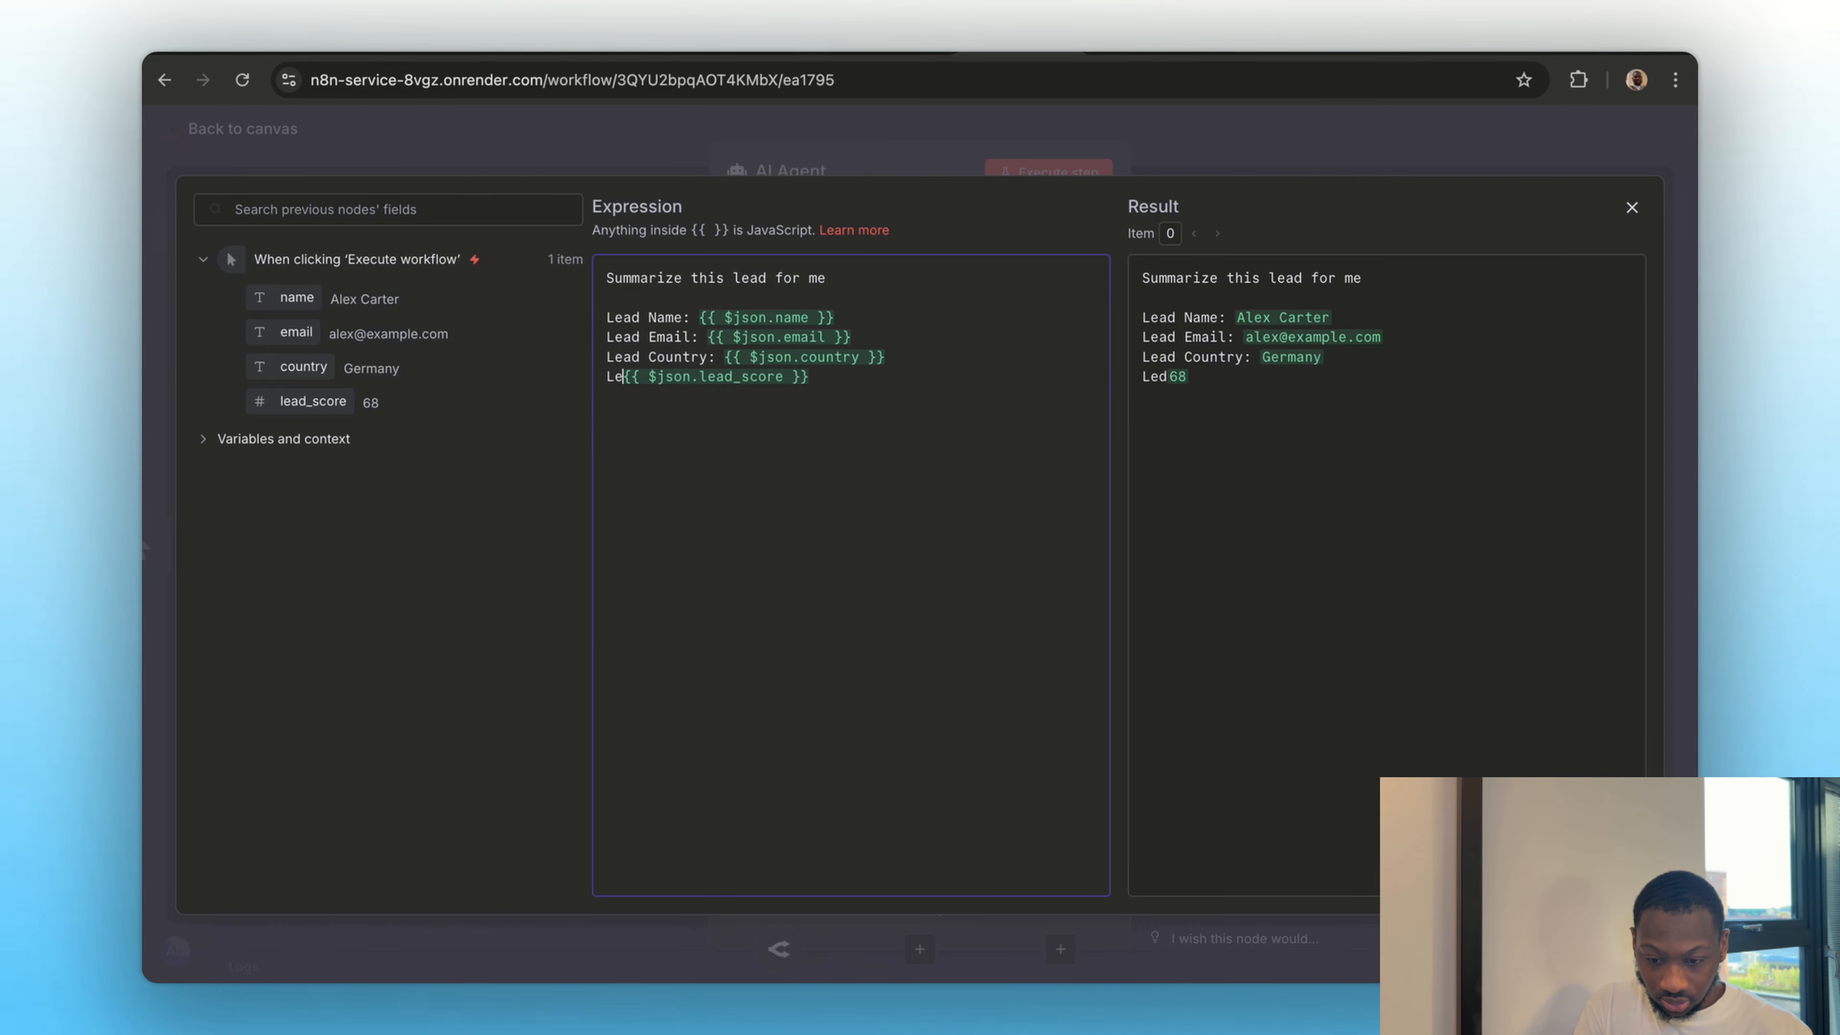
pyautogui.write('re:')
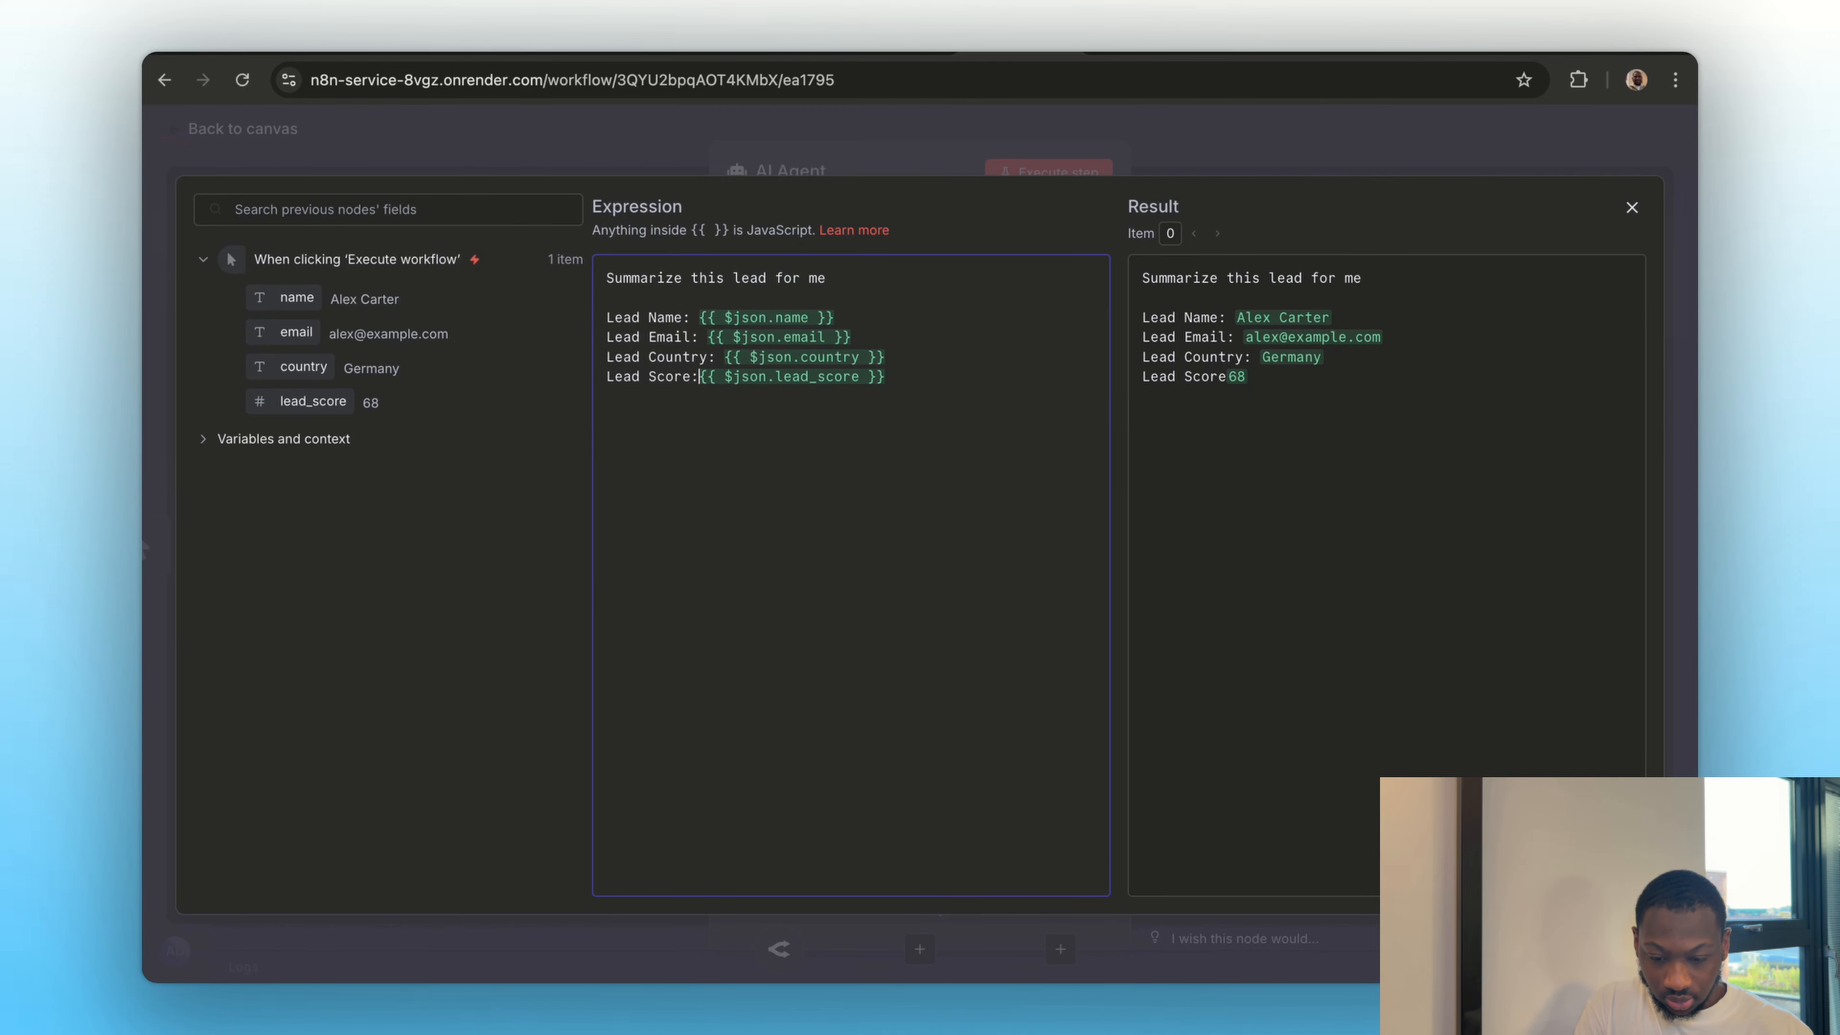
pyautogui.click(1239, 161)
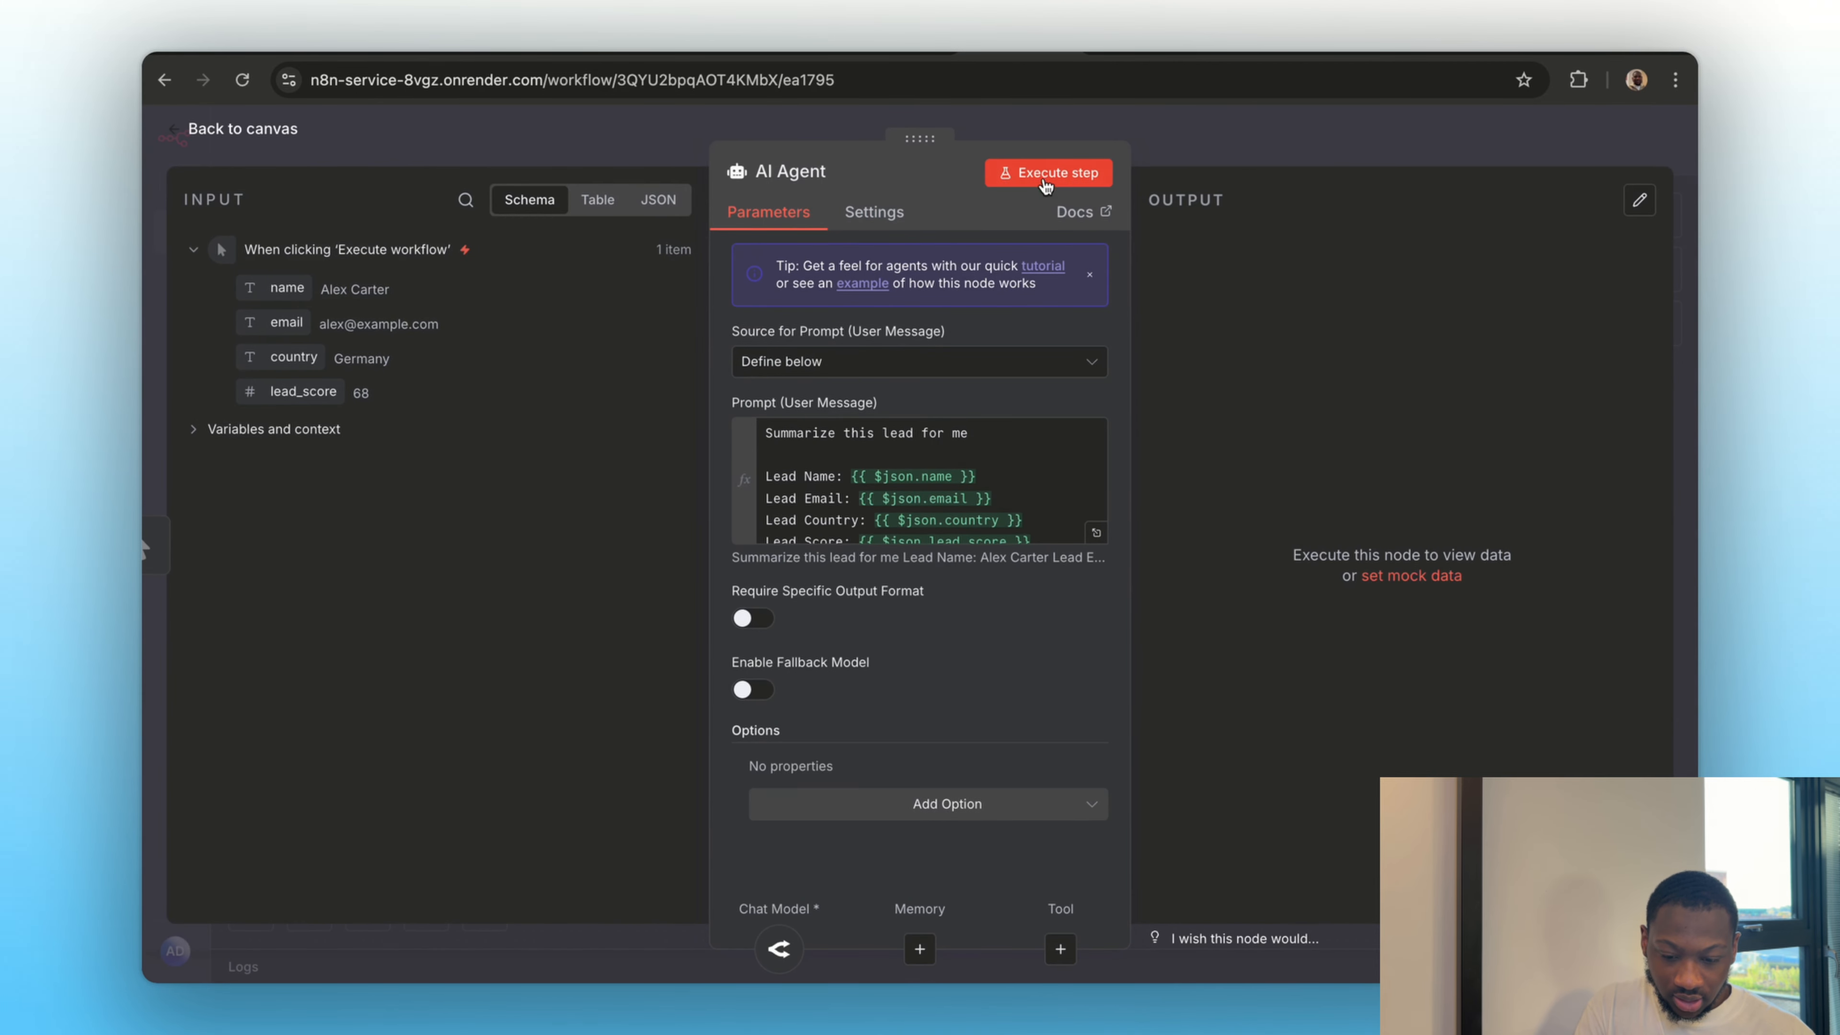
# Execute the AI Agent node, view its output as a table and return to the canvas
pyautogui.click(1057, 174)
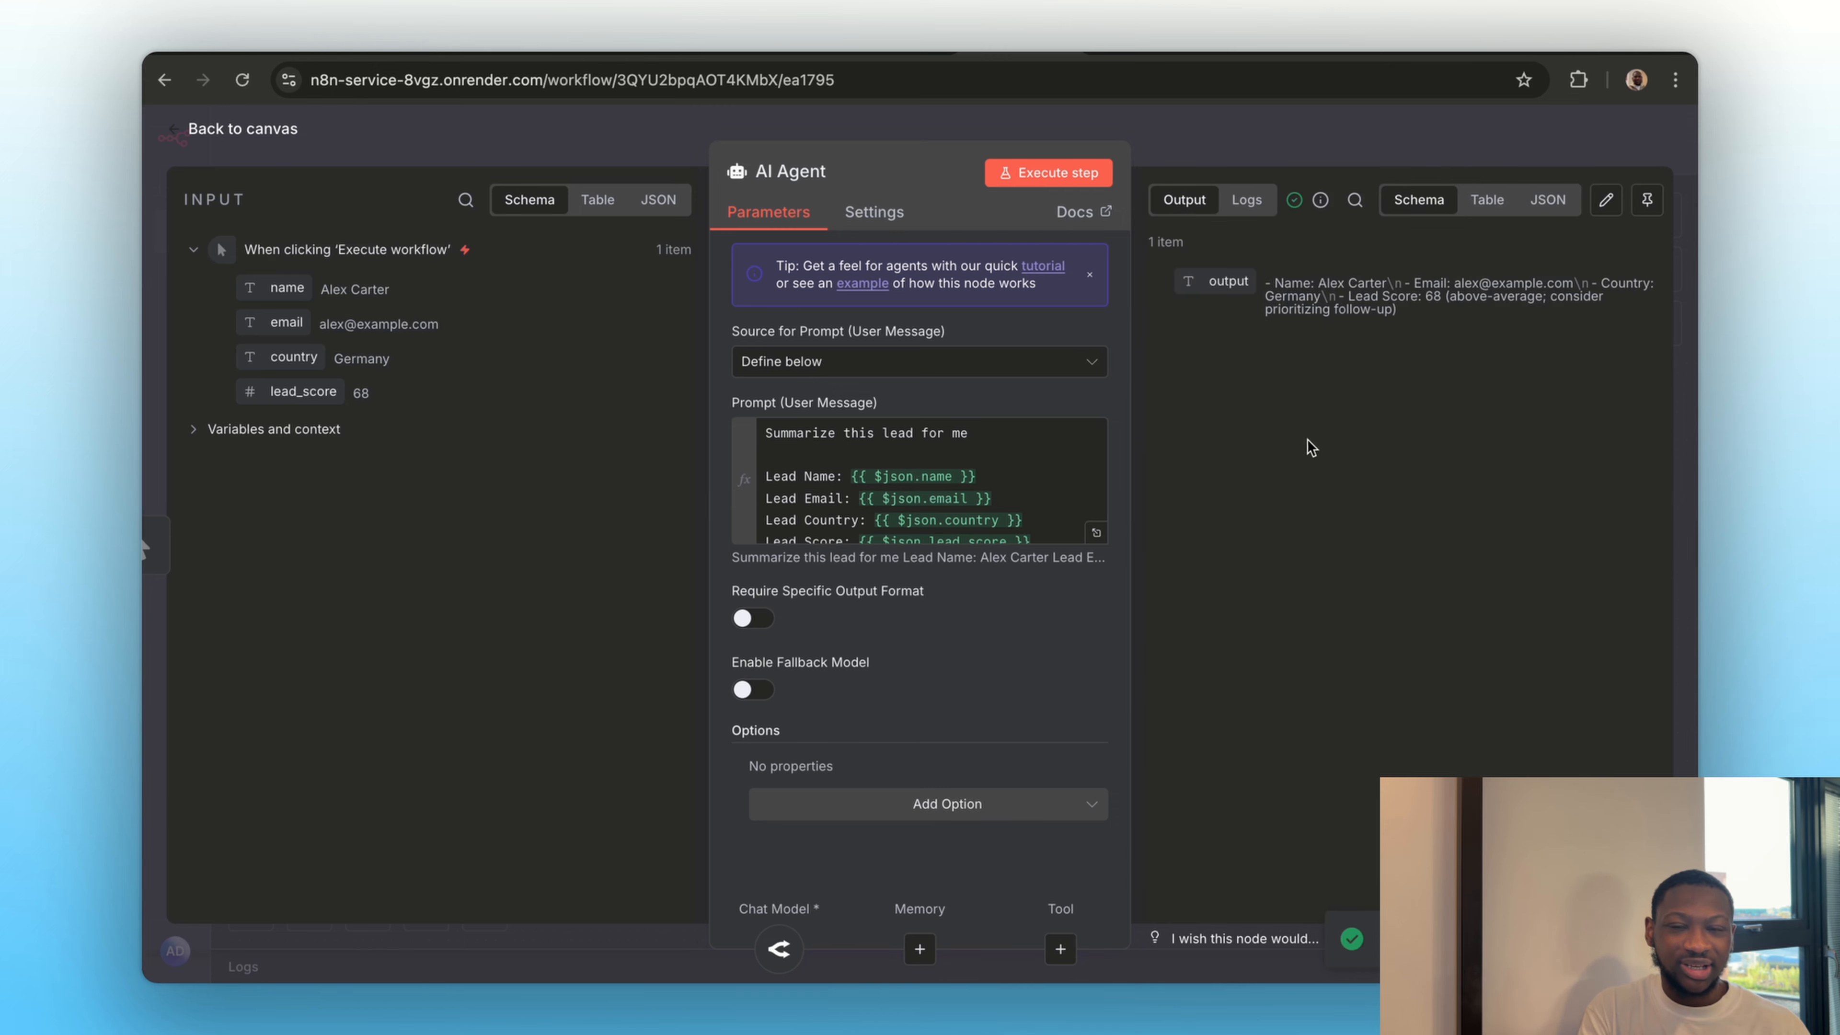
pyautogui.click(1489, 200)
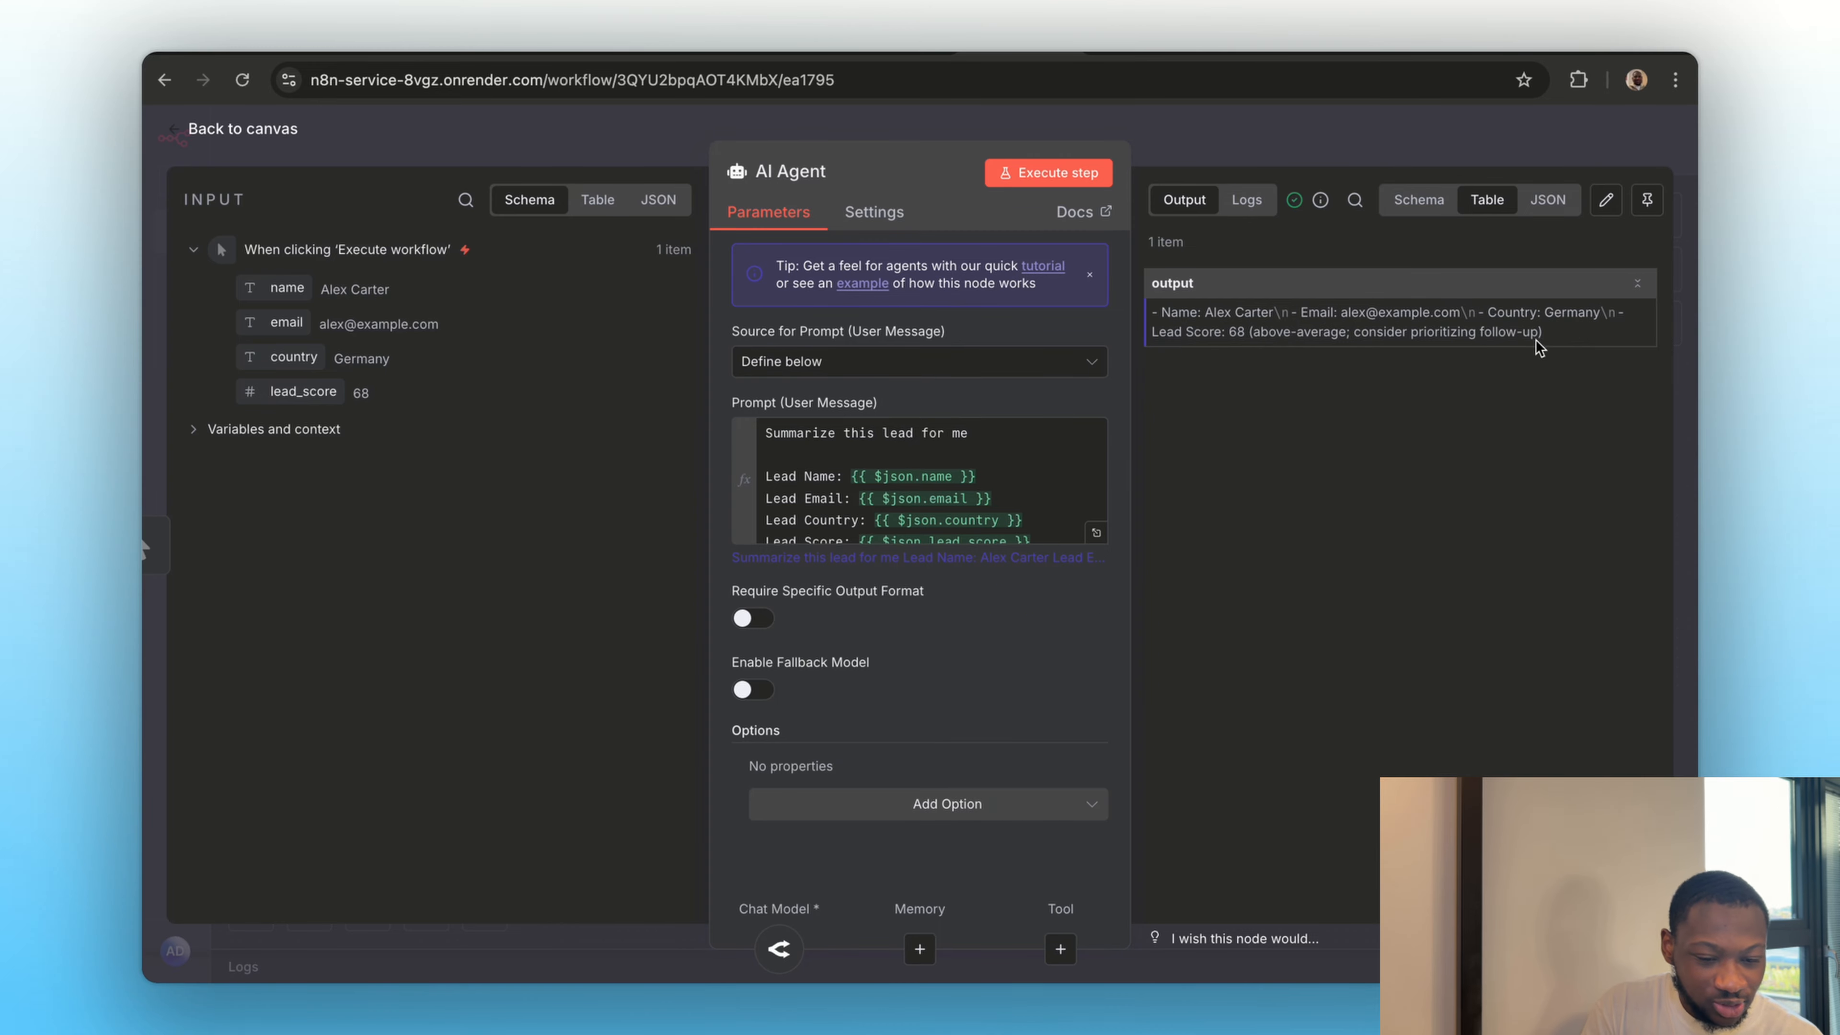
pyautogui.click(1335, 154)
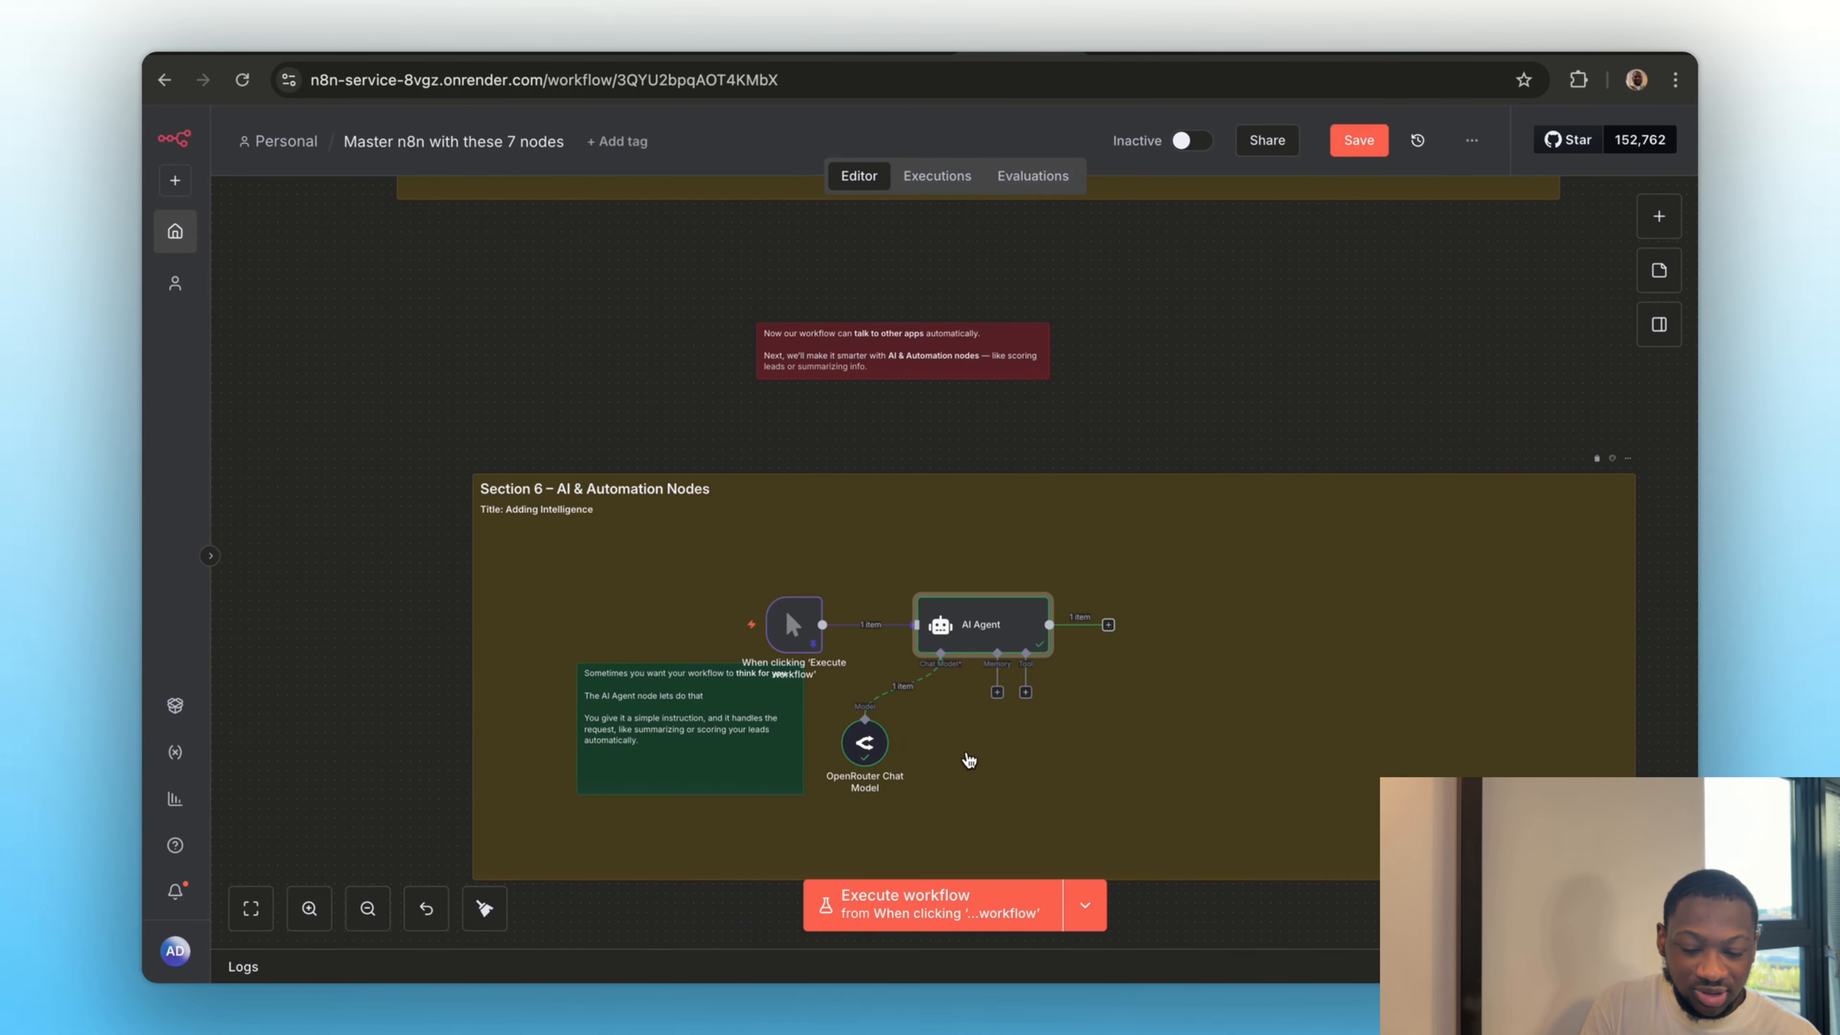
# Add a Simple Memory node to the AI Agent's Memory connection and return to the canvas
pyautogui.click(996, 690)
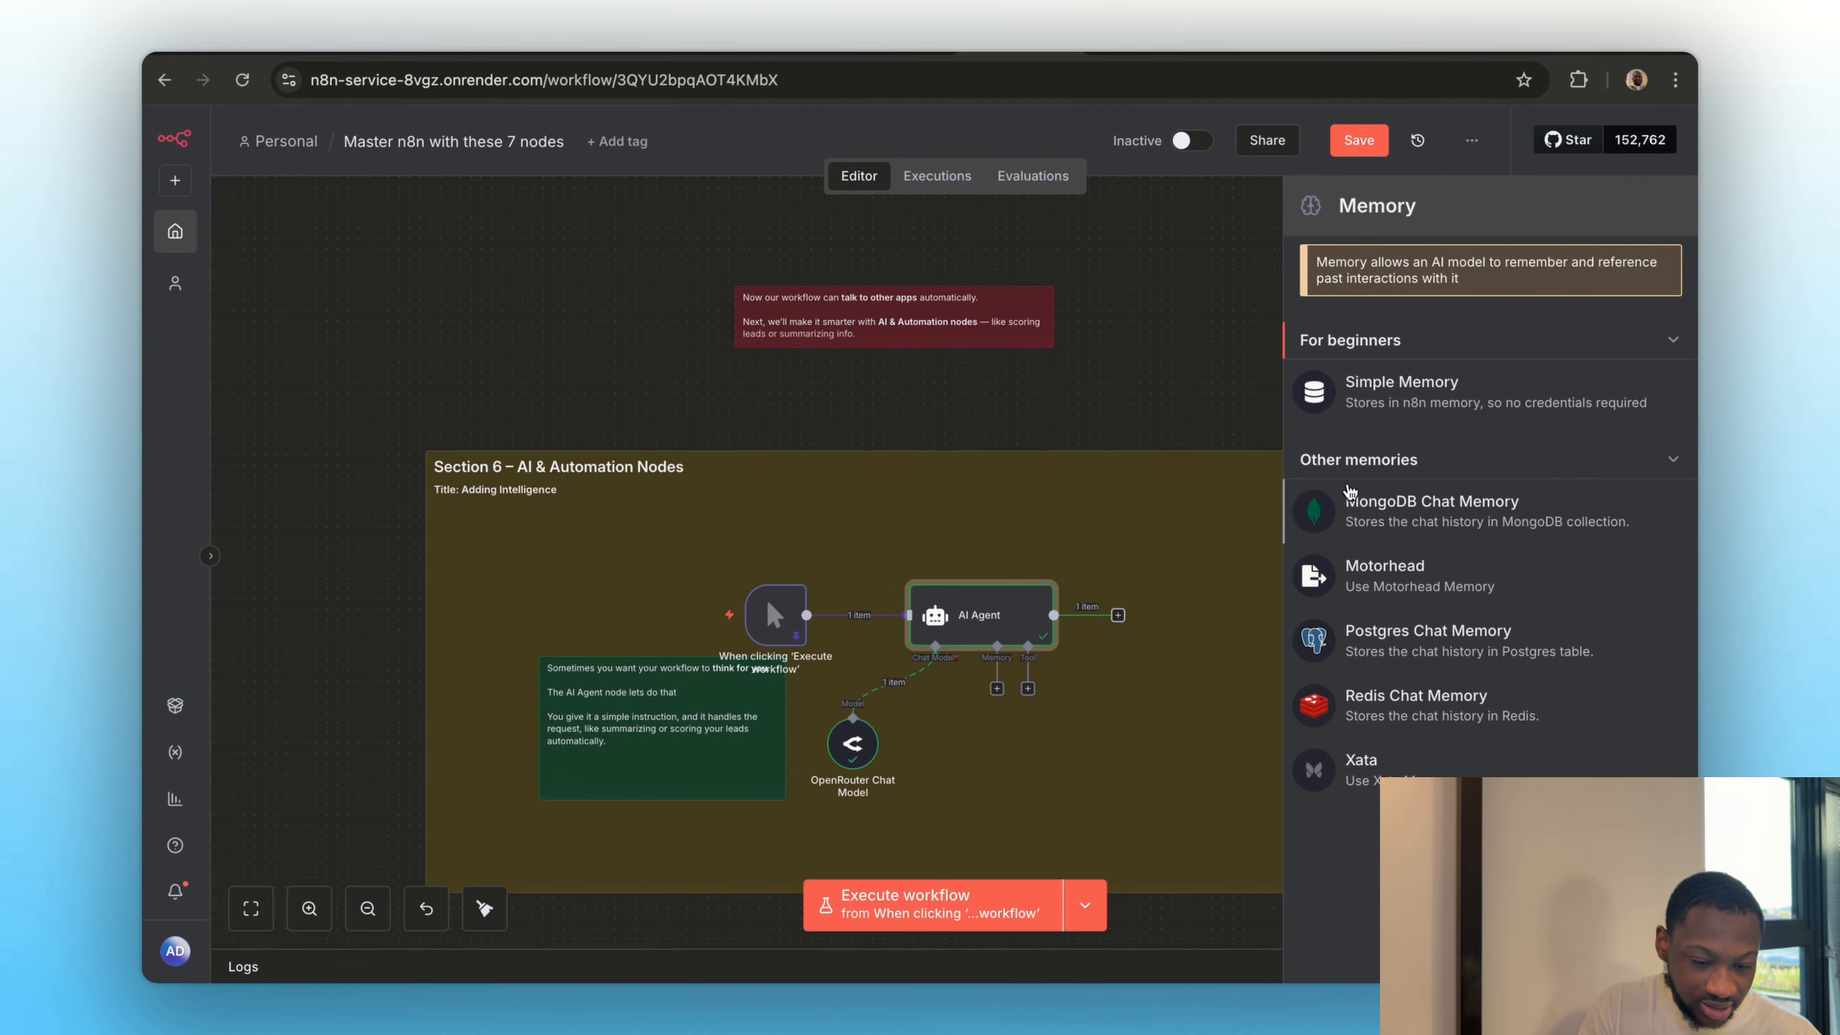
pyautogui.click(1331, 400)
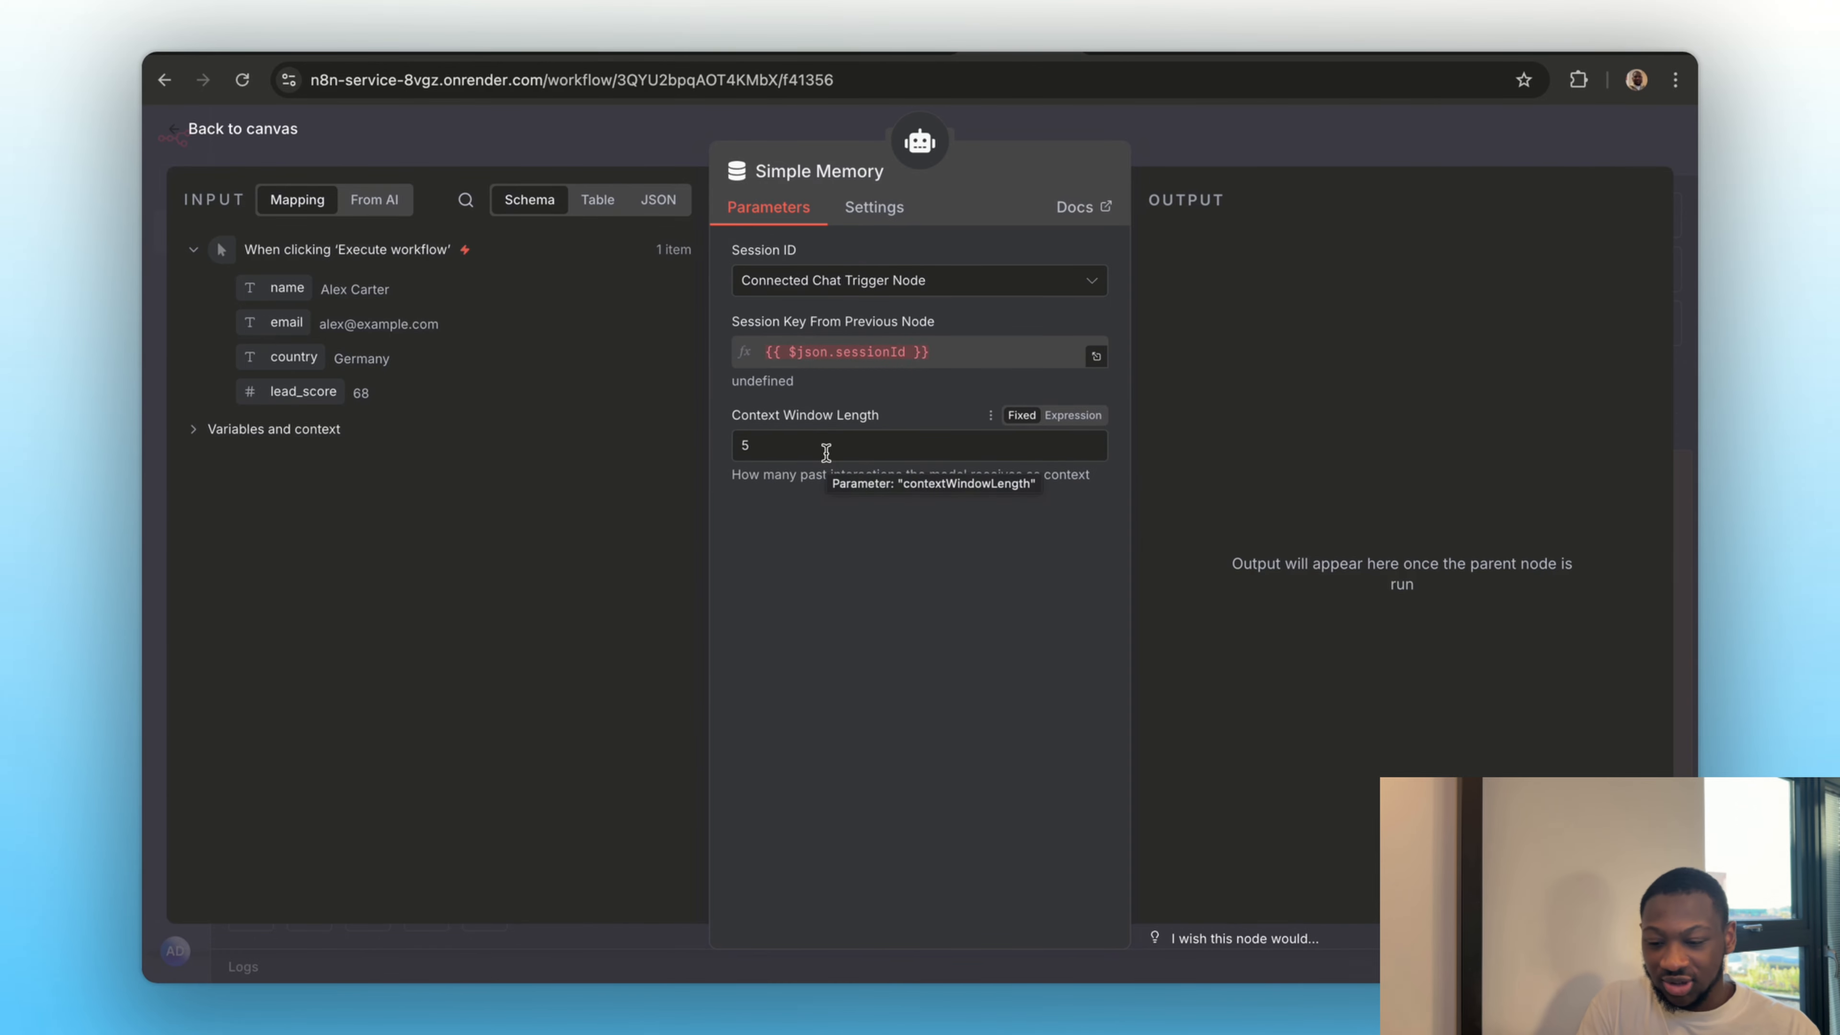
pyautogui.click(1240, 120)
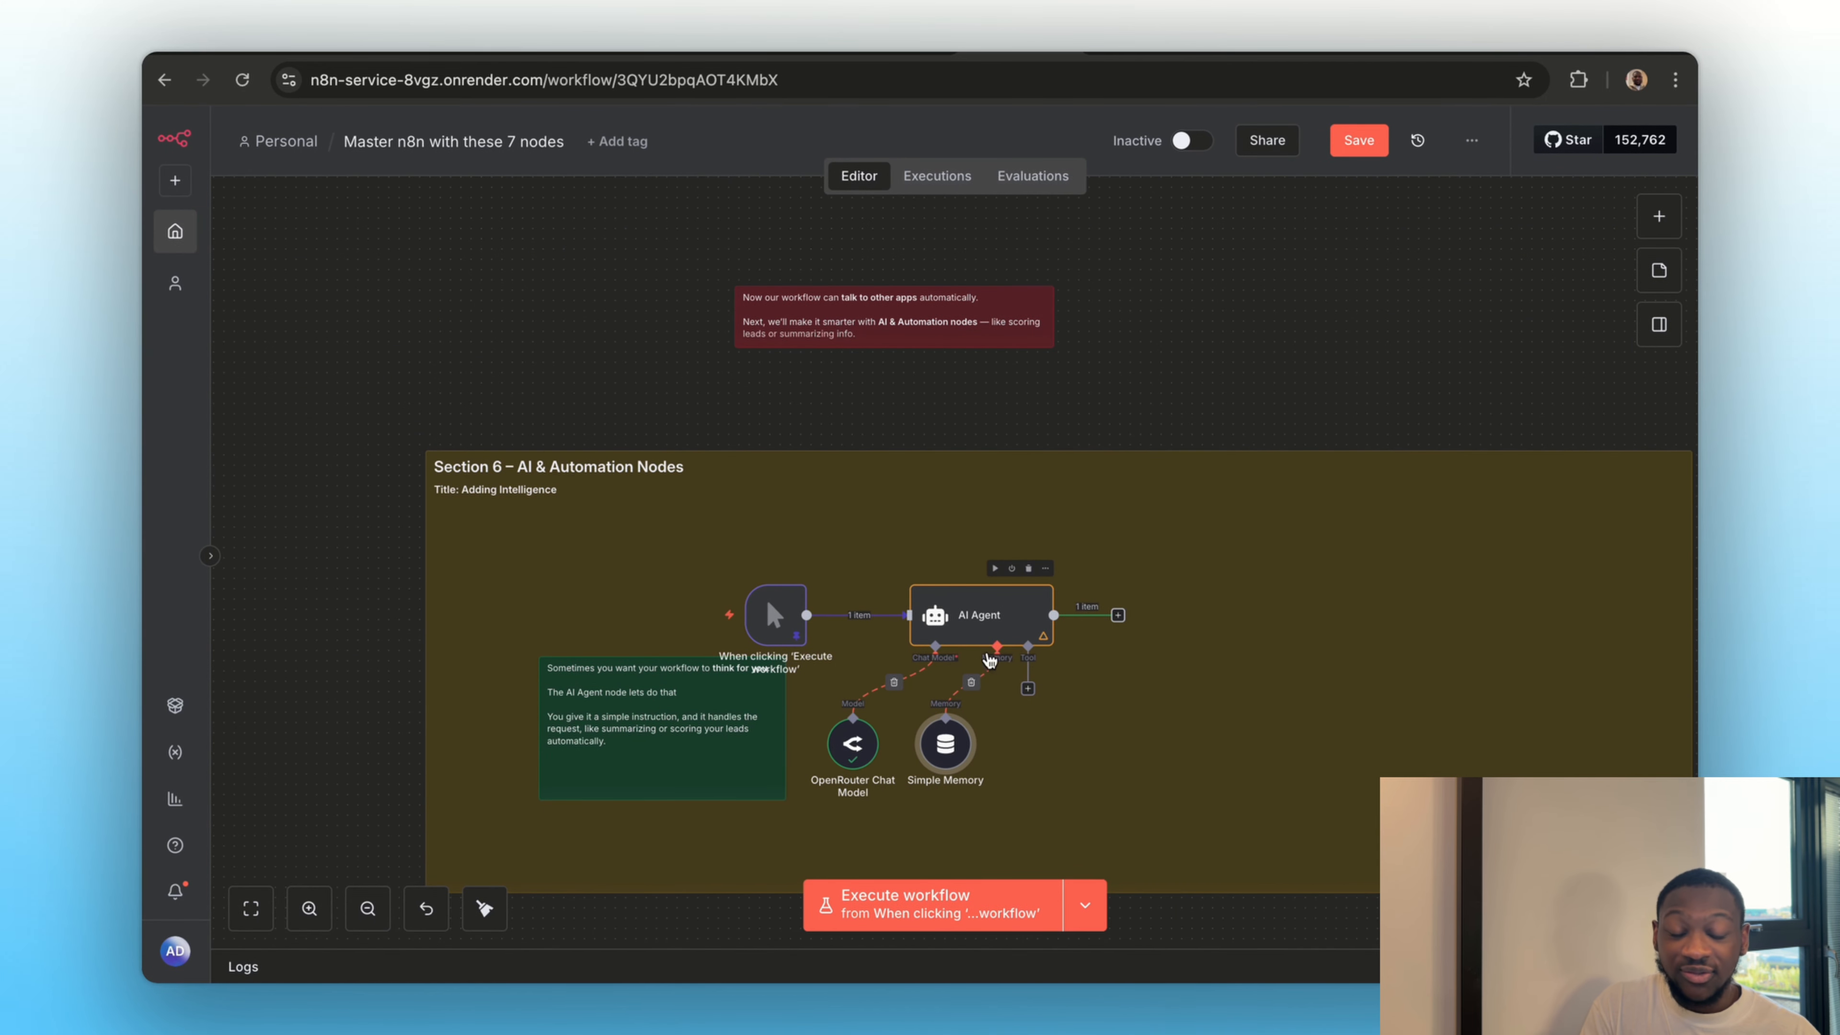
# Remove the link between Simple Memory and the AI Agent, then reconnect Simple Memory to the agent's Memory input
pyautogui.moveTo(983, 666)
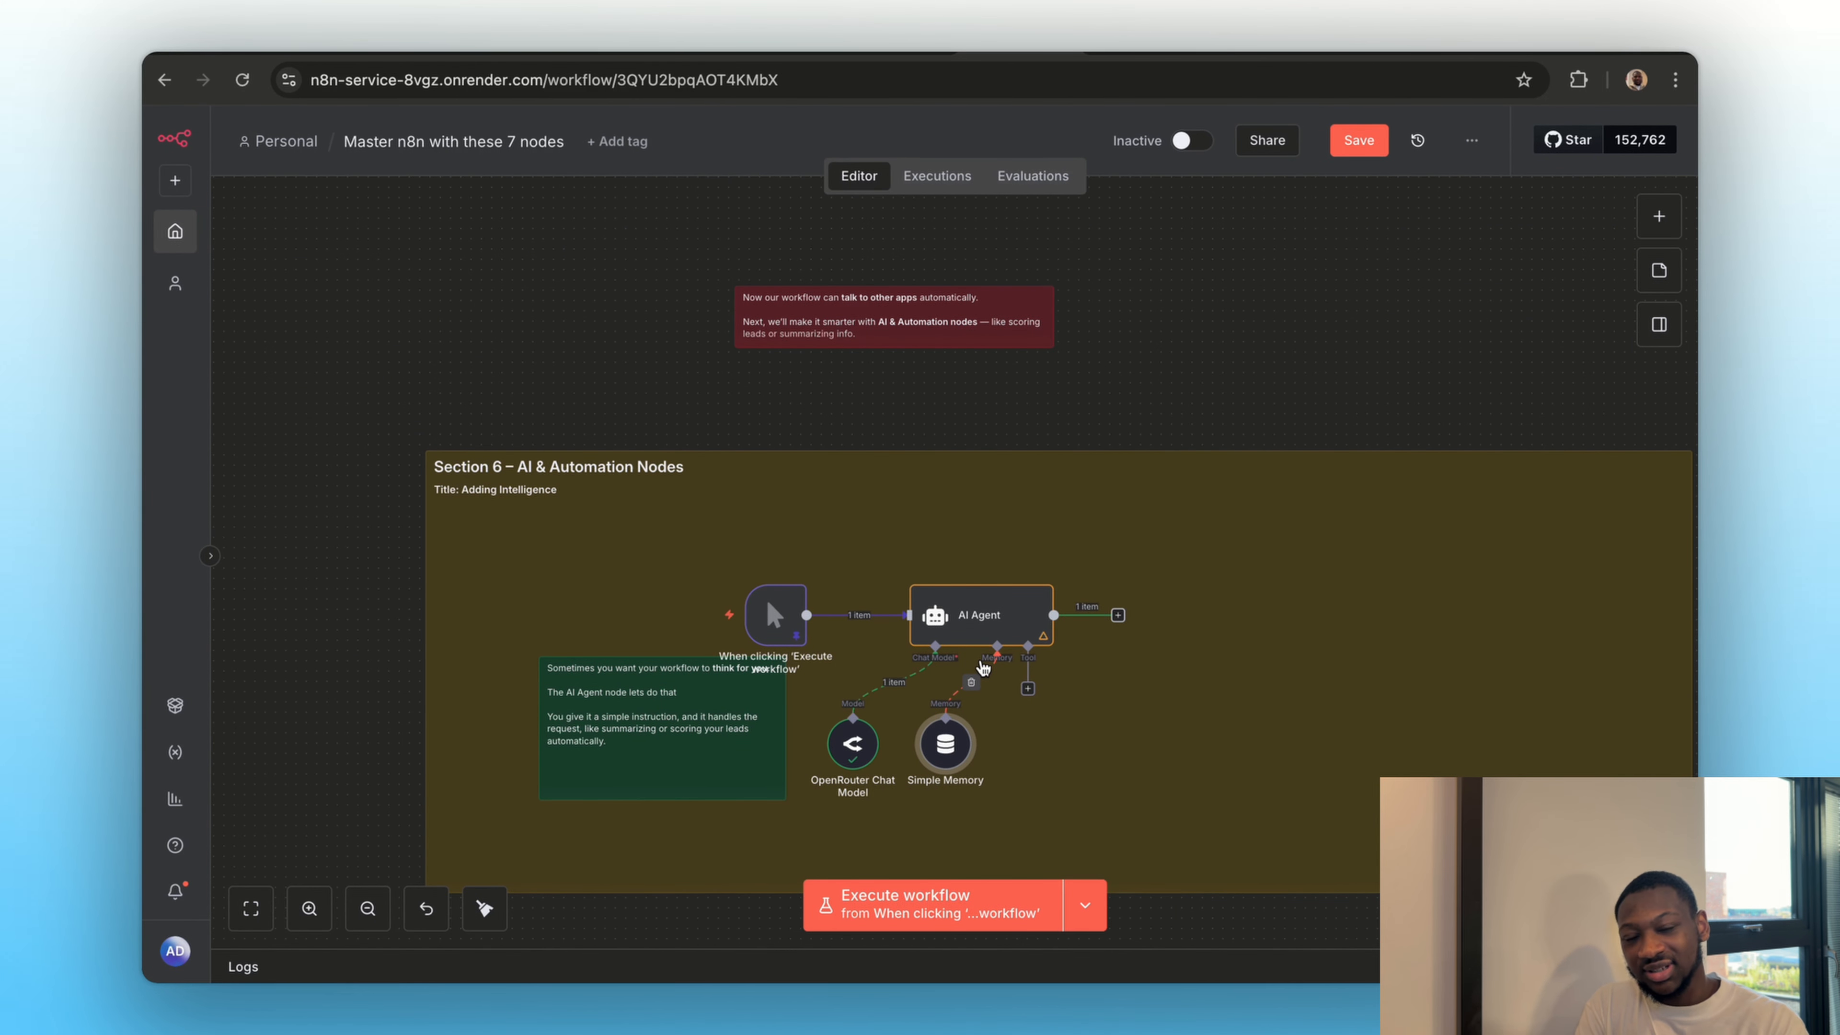
pyautogui.click(970, 684)
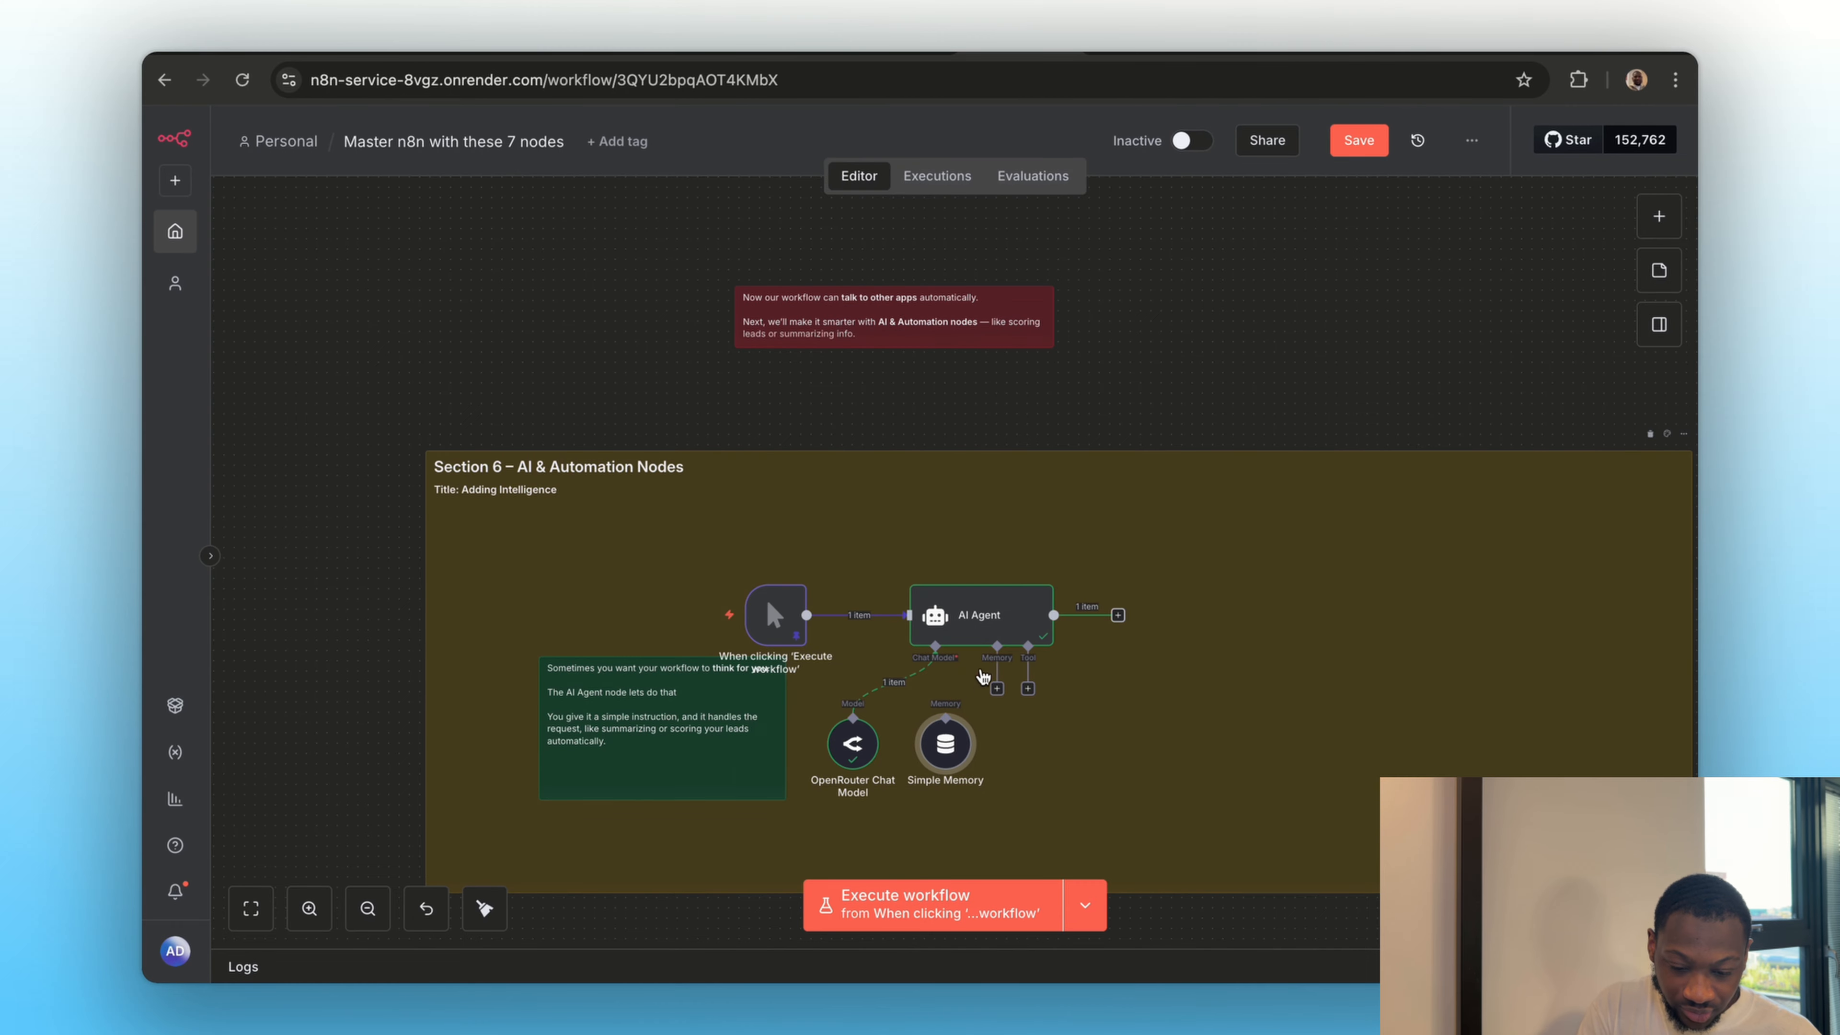
pyautogui.click(997, 688)
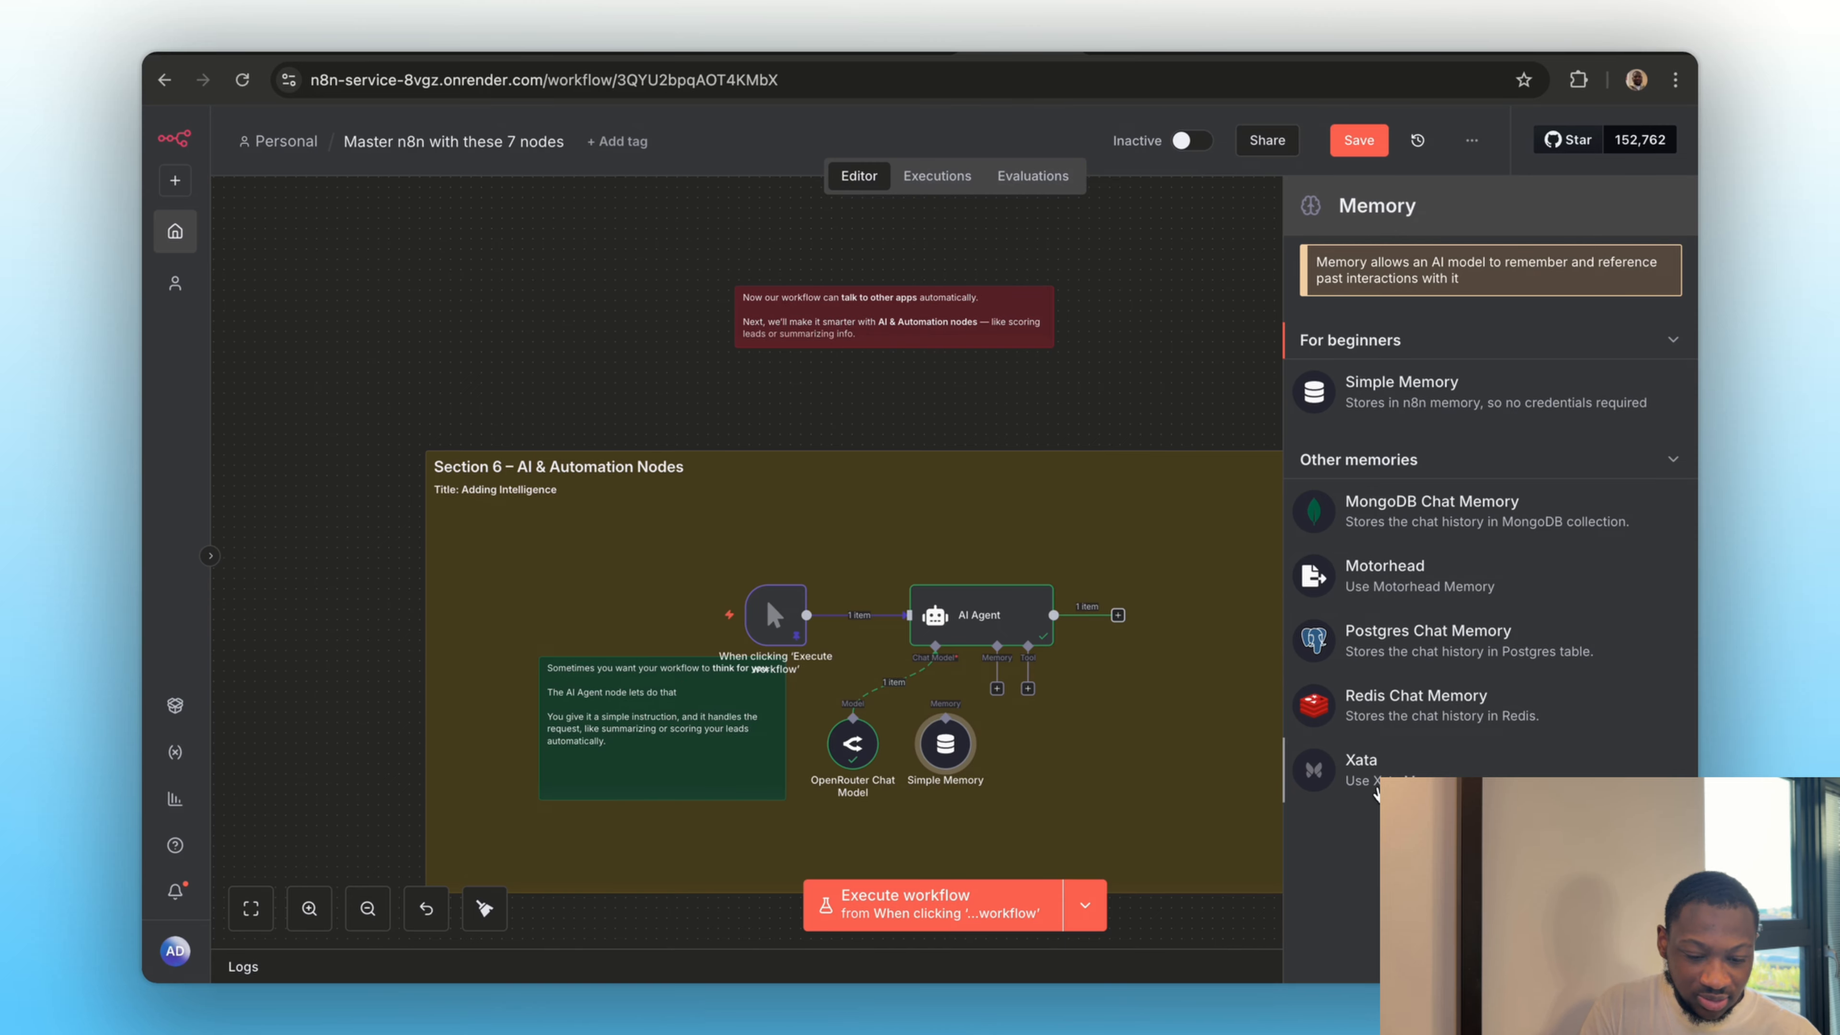
pyautogui.moveTo(996, 688); pyautogui.dragTo(946, 739)
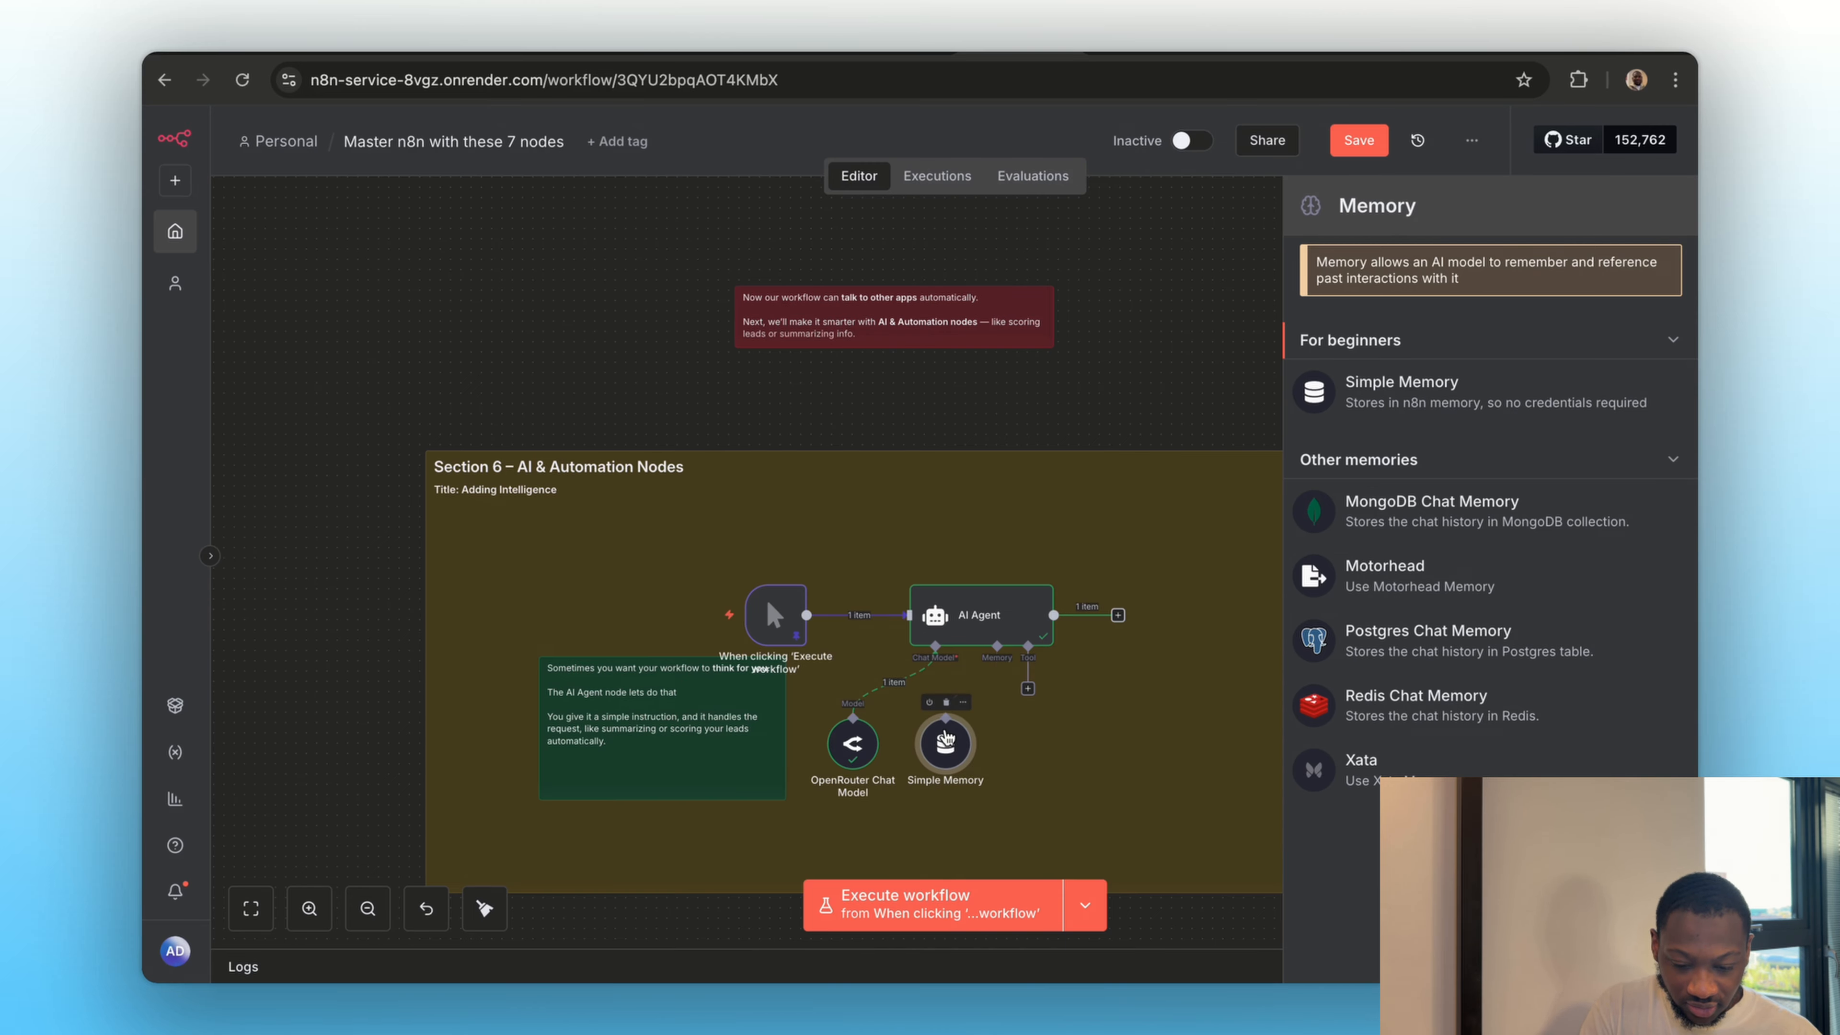
pyautogui.click(1004, 455)
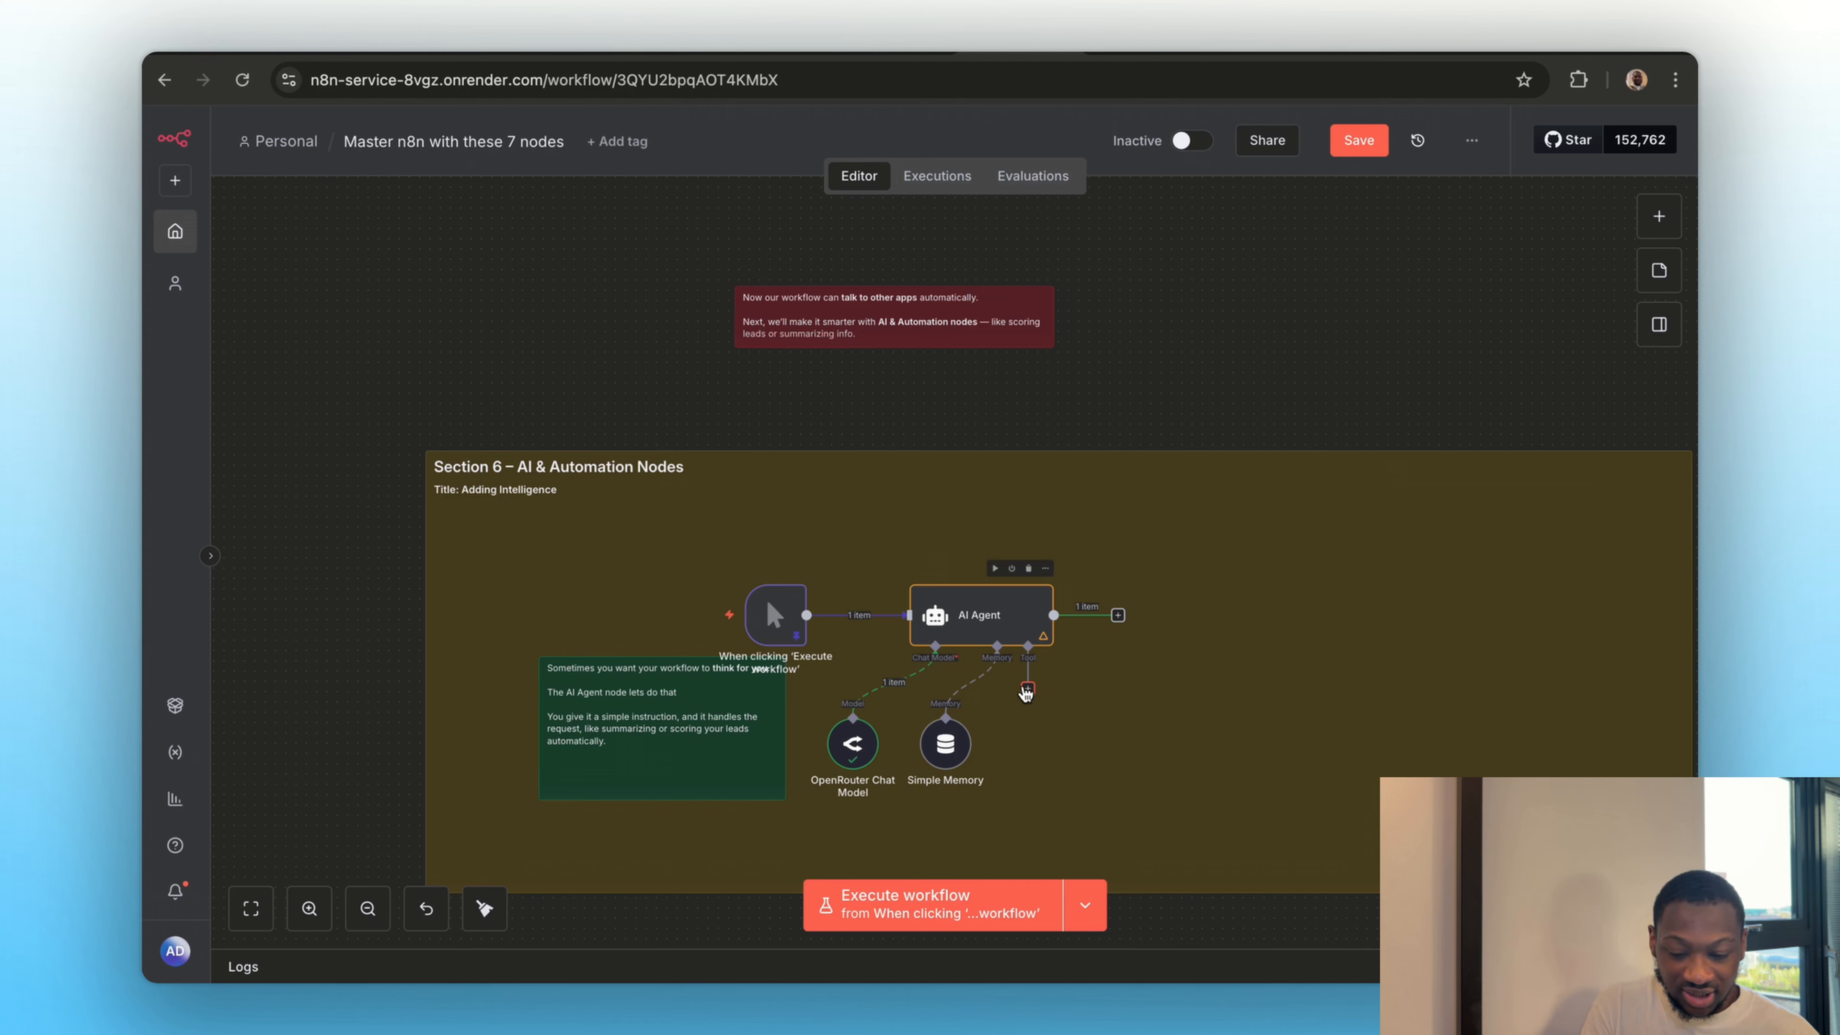
# Add a Think tool to the AI Agent's Tool connection and return to the canvas
pyautogui.click(1027, 689)
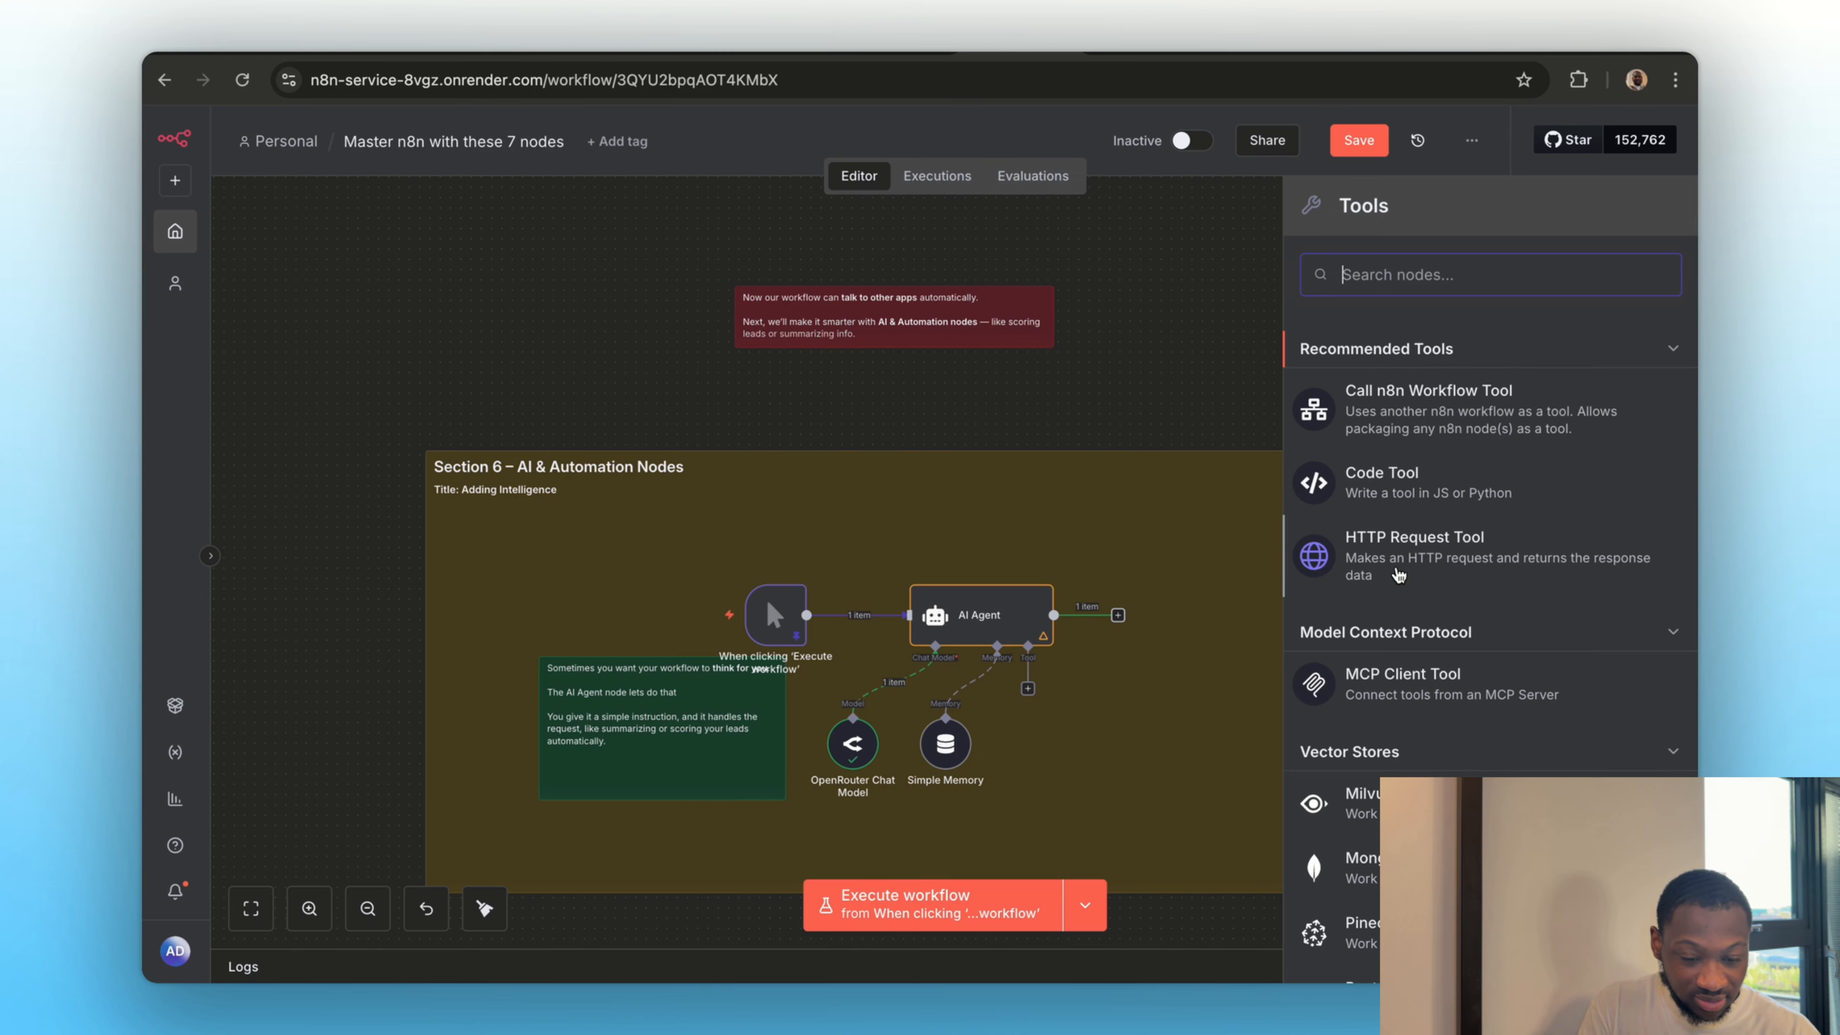
pyautogui.scroll(-5, 1398, 580)
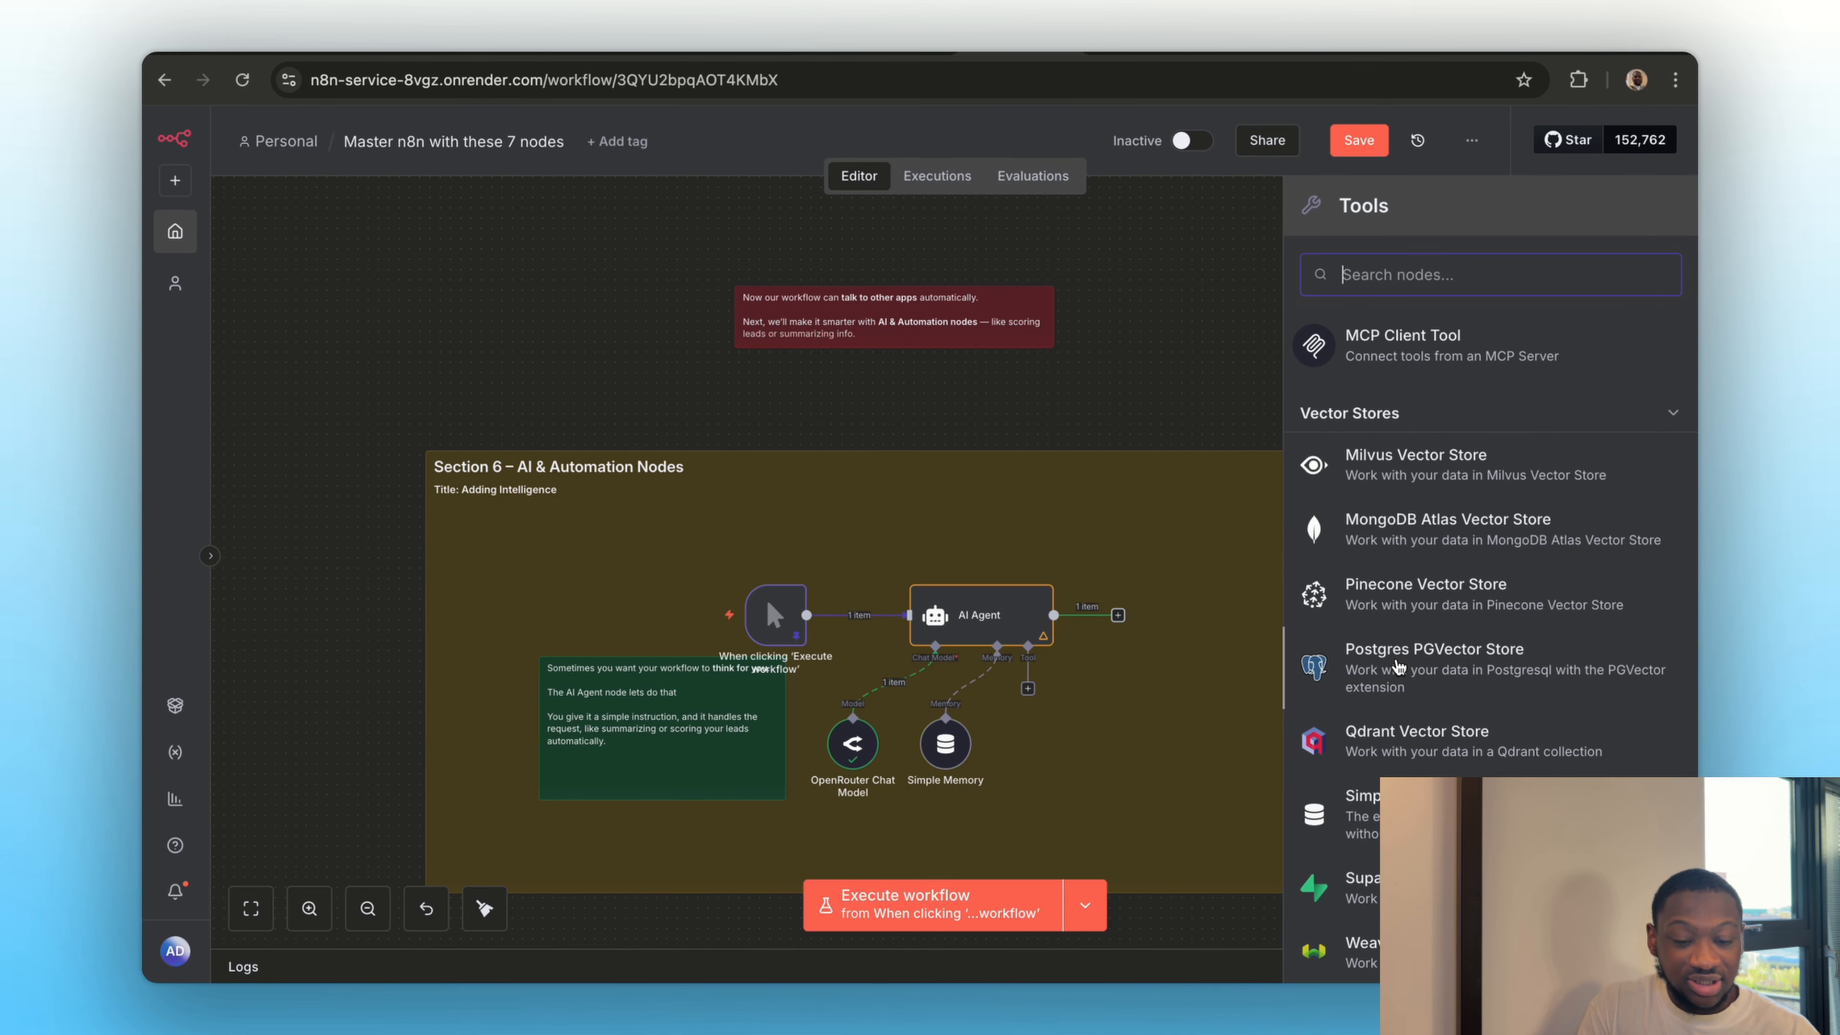
pyautogui.scroll(-2, 1441, 624)
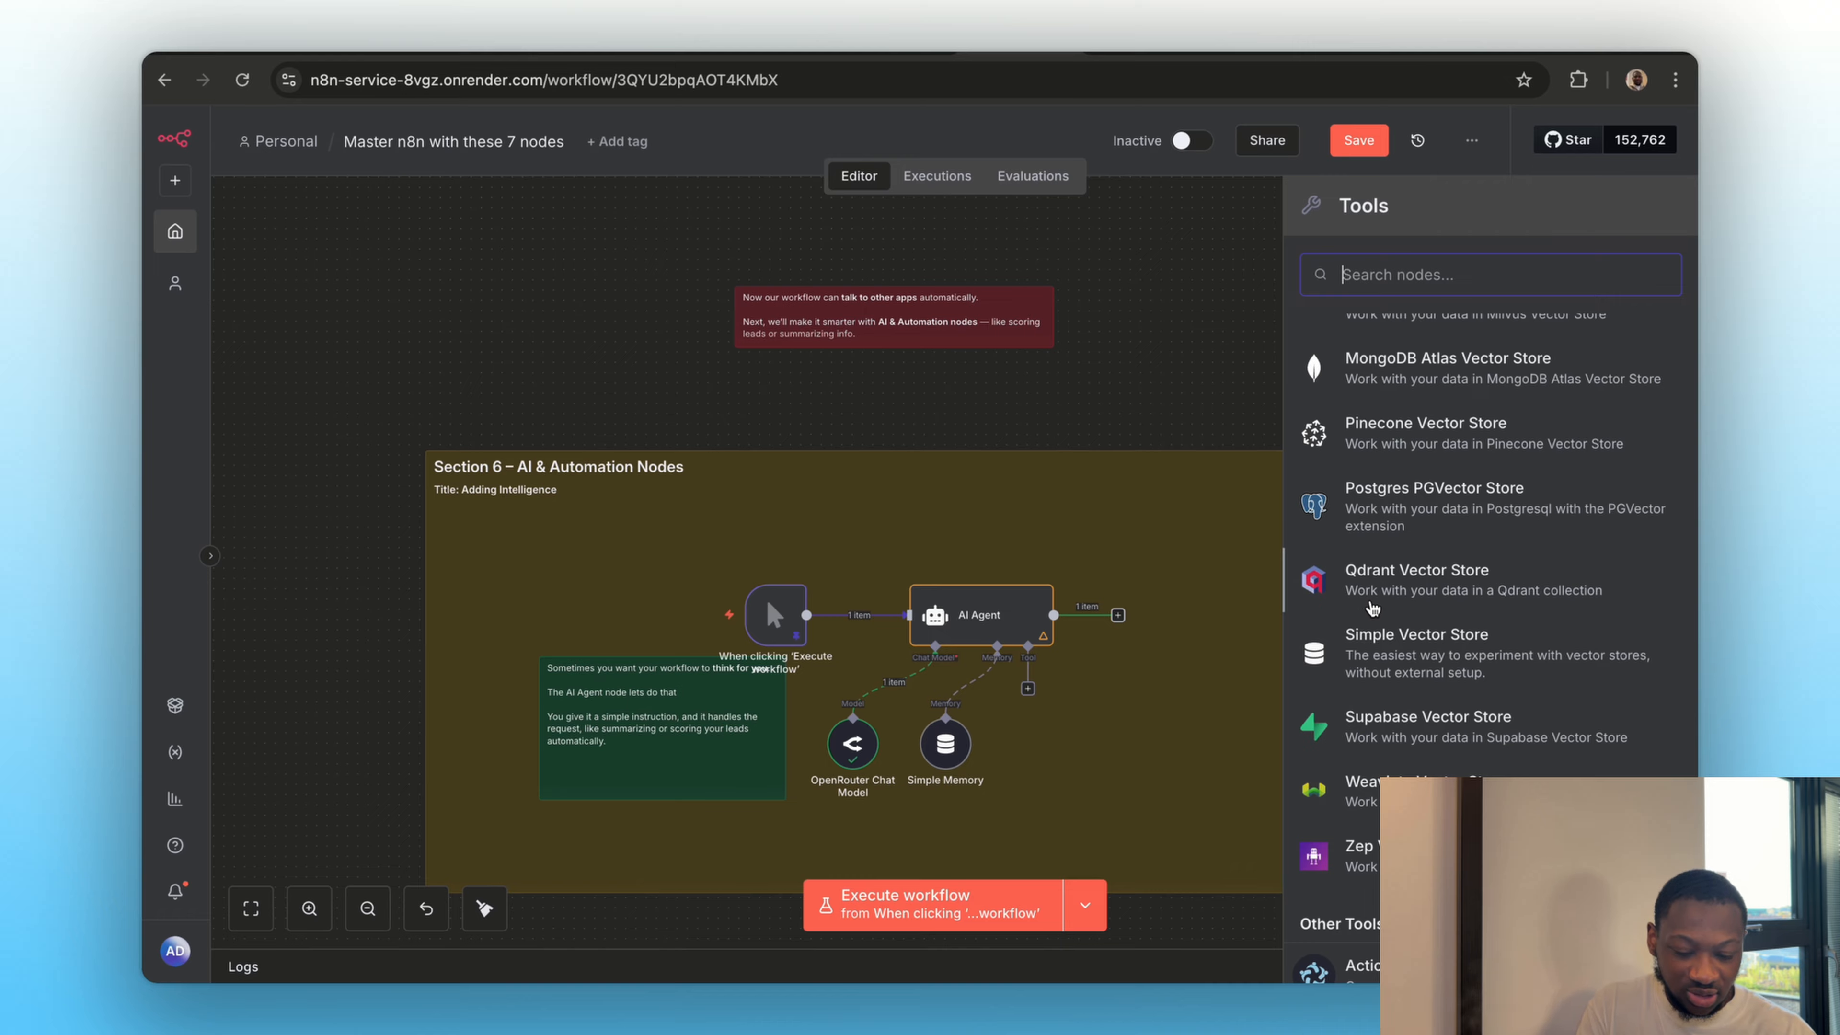
pyautogui.scroll(6, 1388, 413)
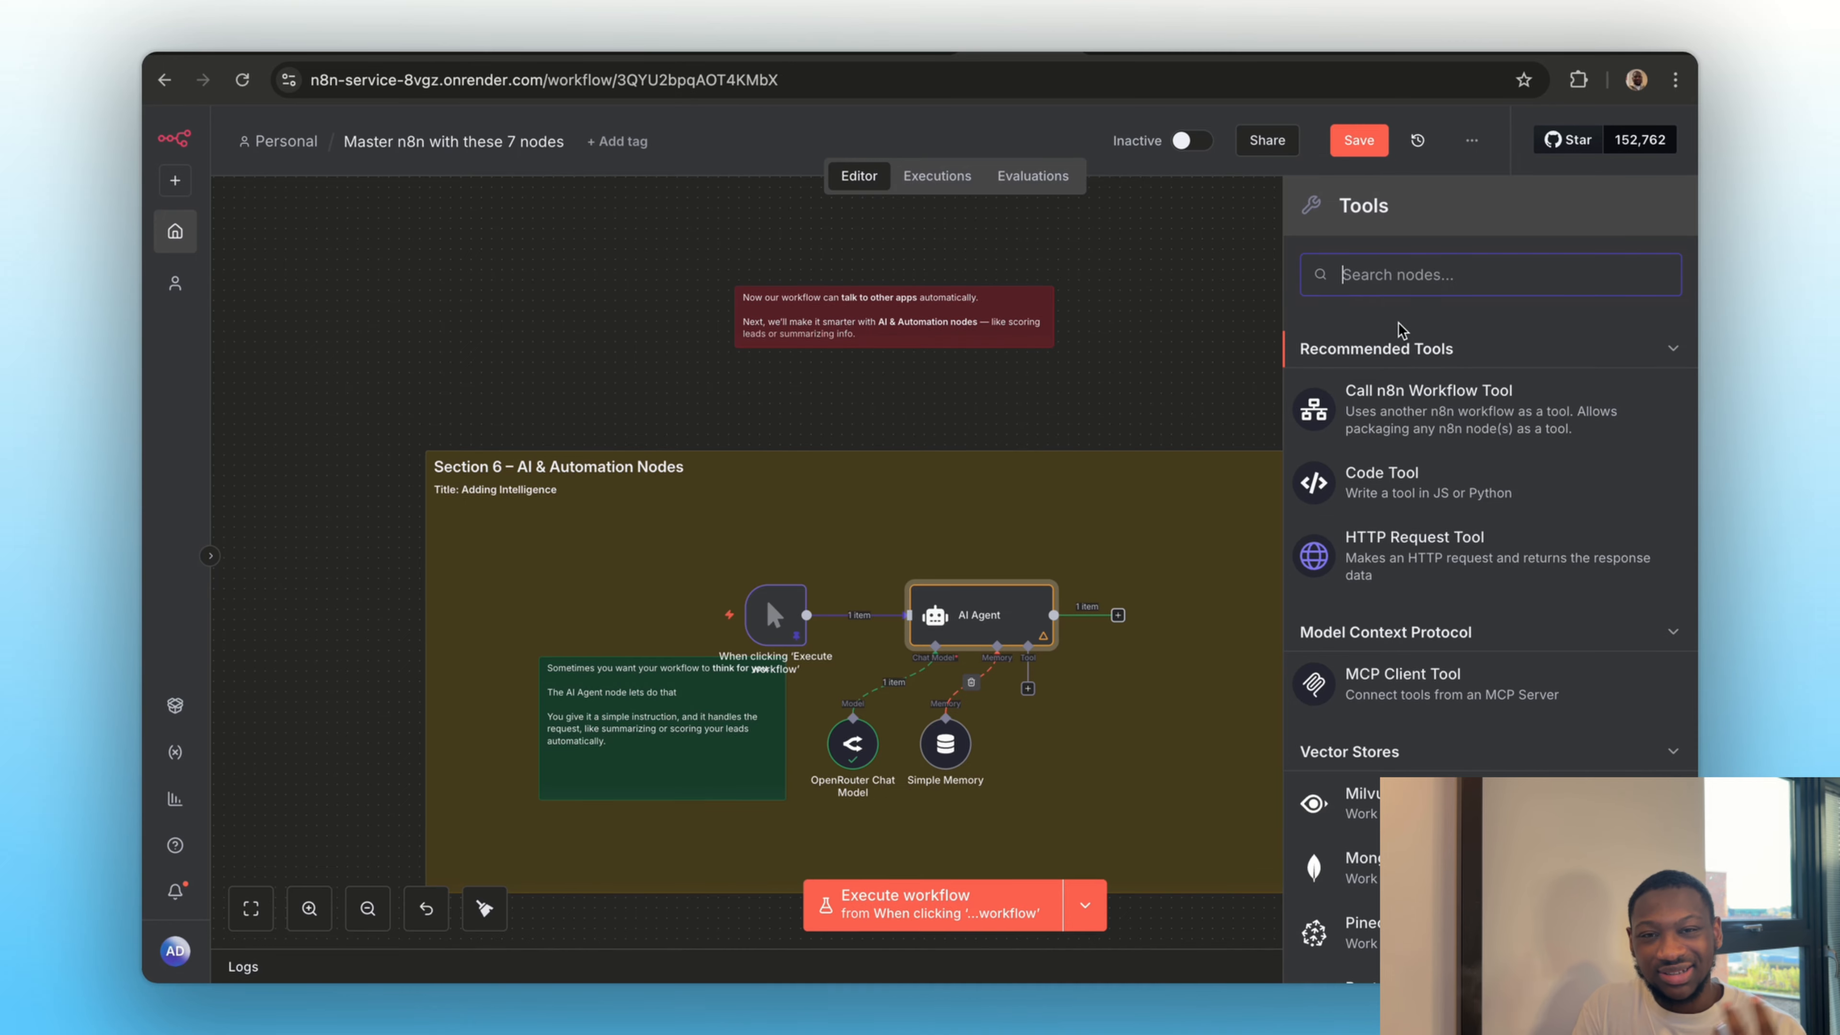
pyautogui.write('think')
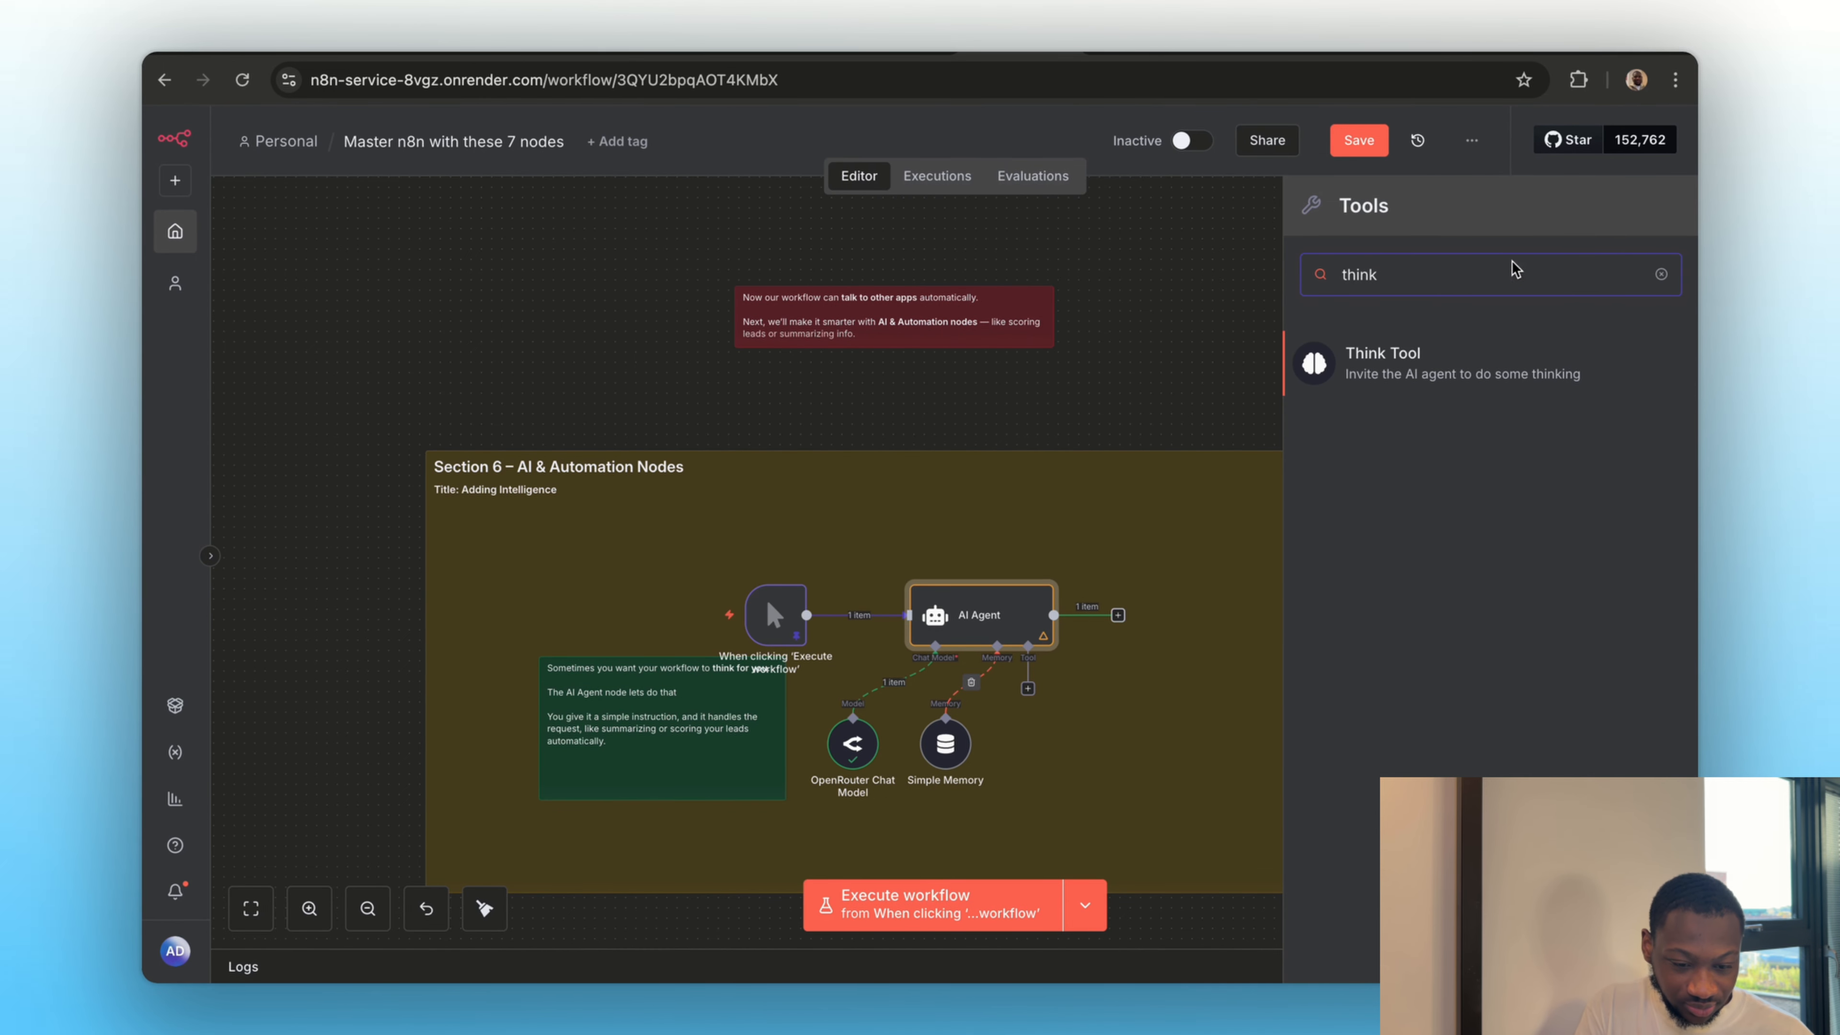
pyautogui.click(1368, 348)
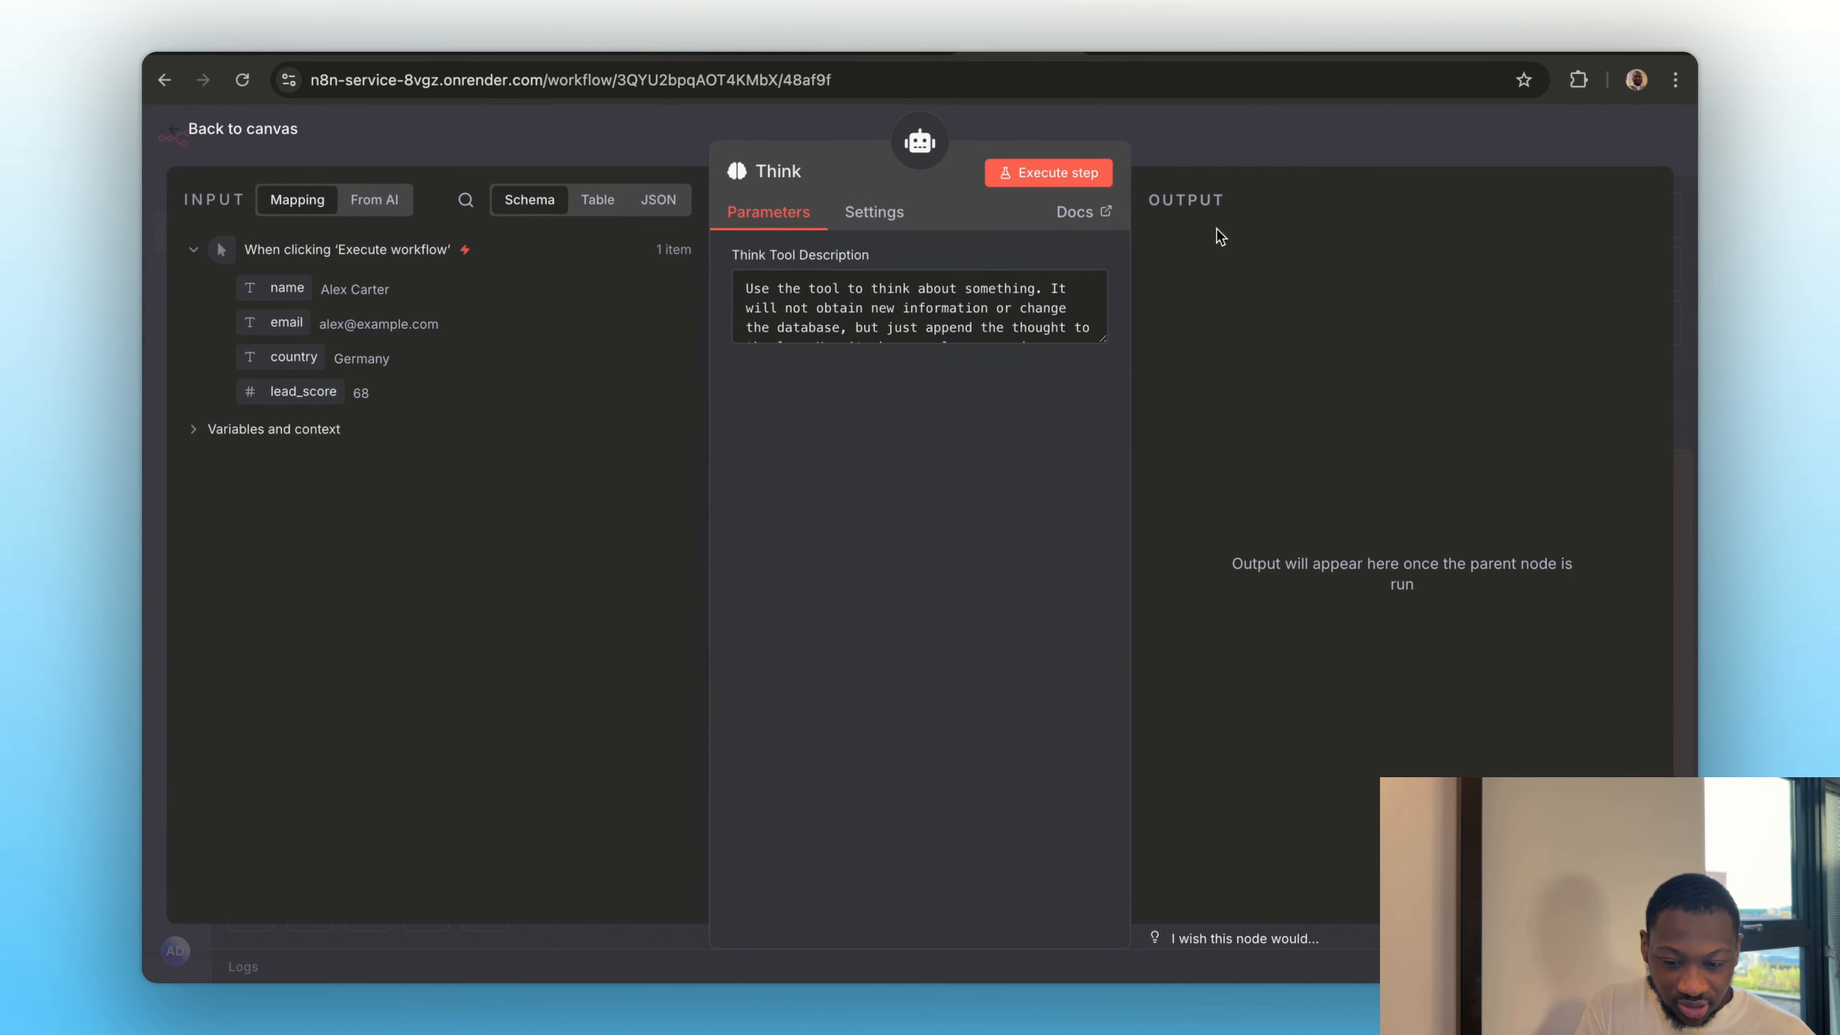
pyautogui.click(1256, 151)
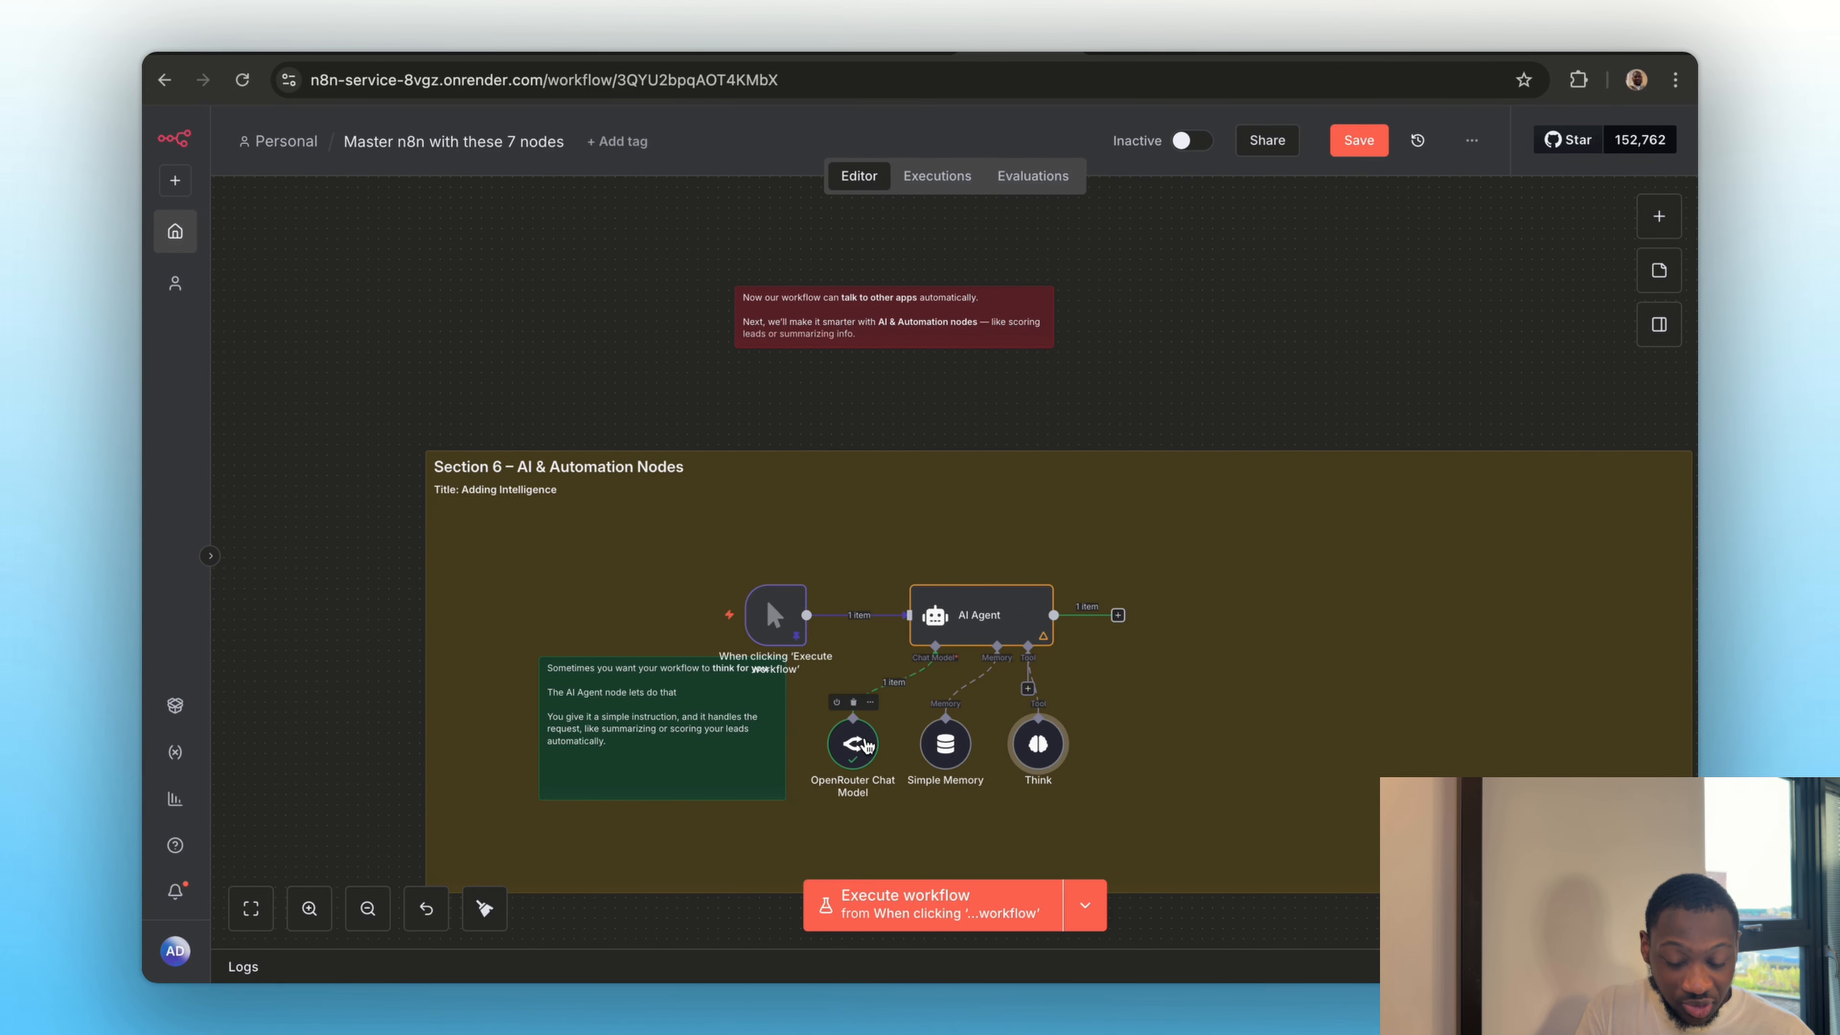
# Change the OpenRouter Chat Model node's model to openai/gpt-5-mini and return to the canvas
pyautogui.doubleClick(852, 743)
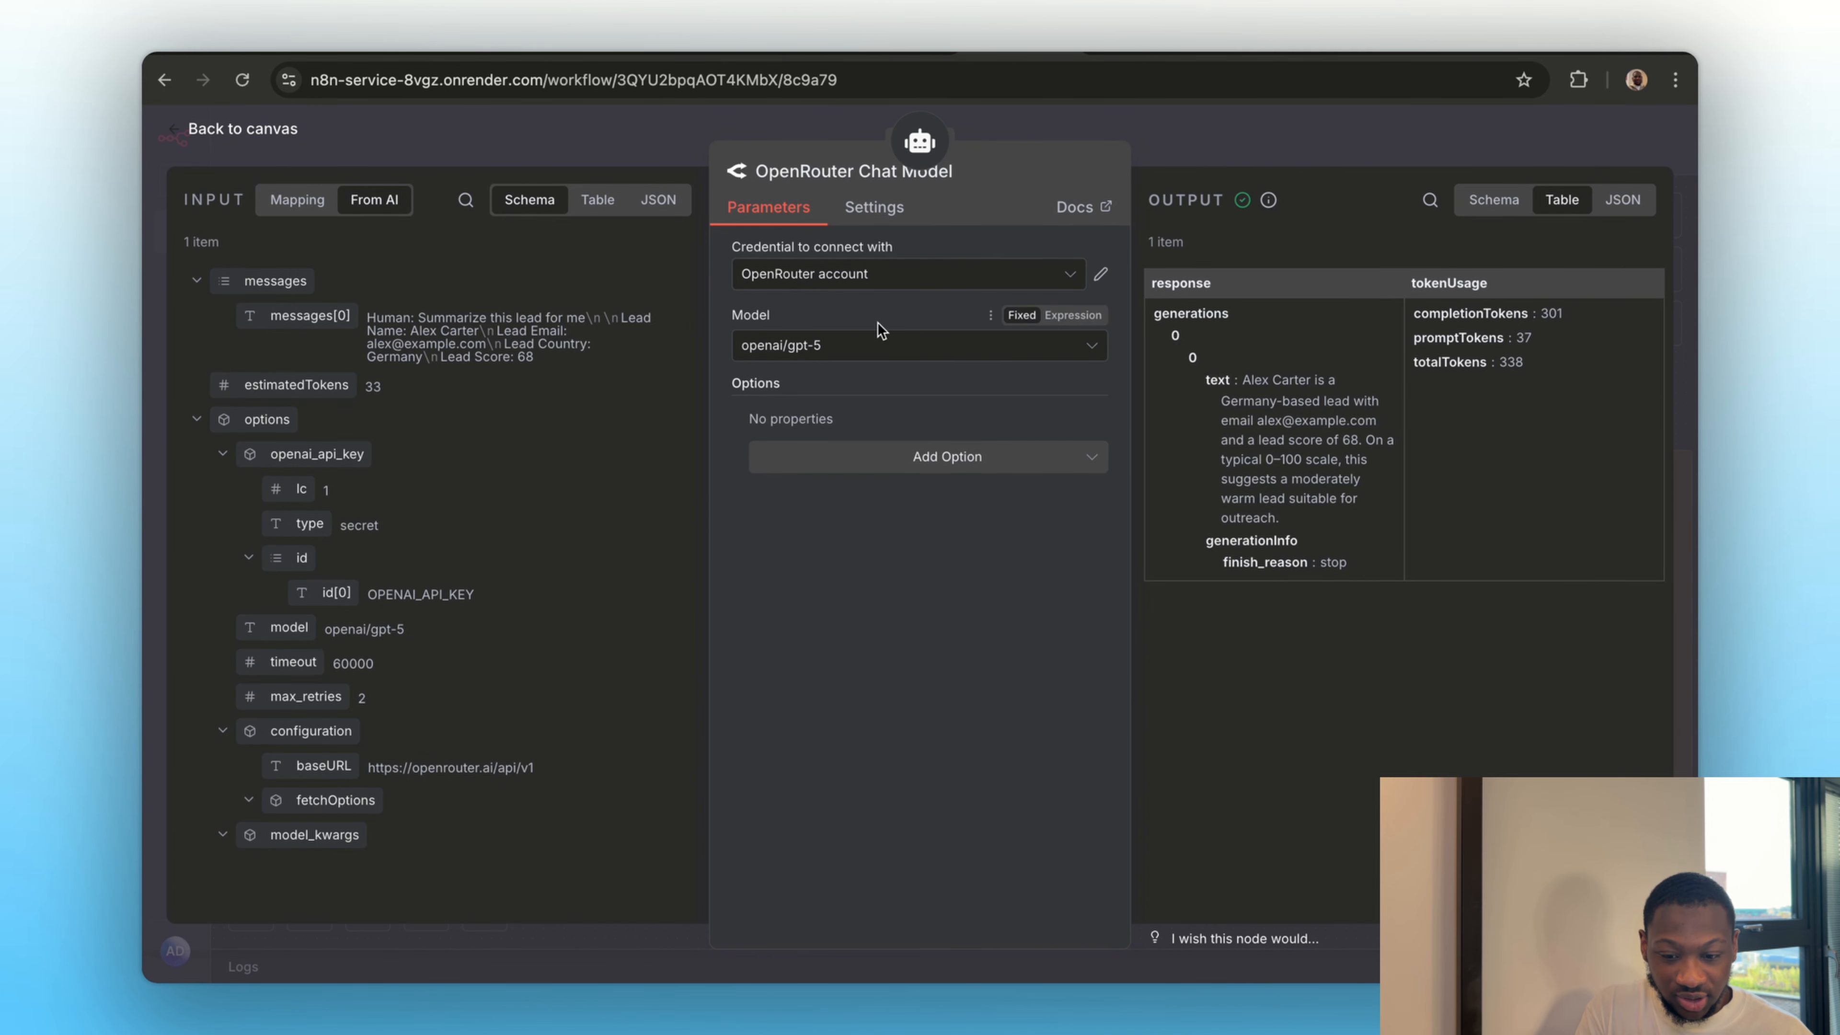
pyautogui.click(843, 354)
pyautogui.scroll(-3, 848, 572)
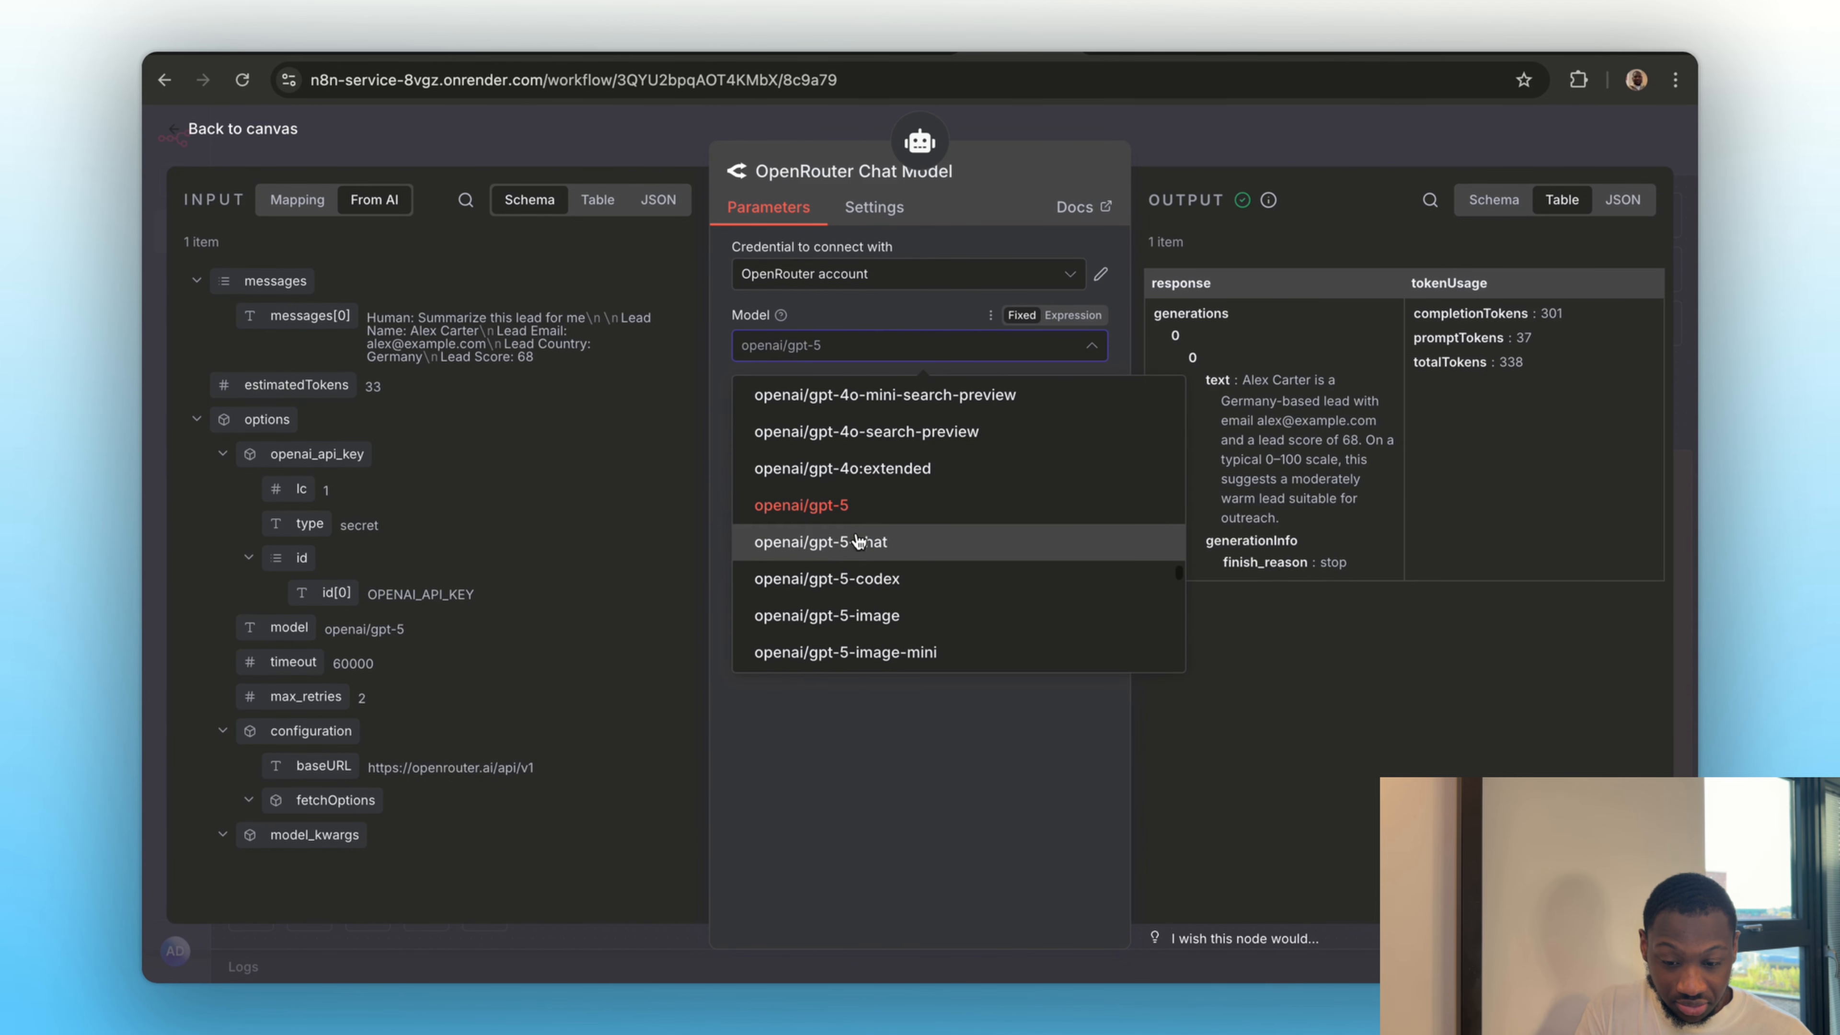
pyautogui.scroll(-2, 849, 592)
pyautogui.click(869, 572)
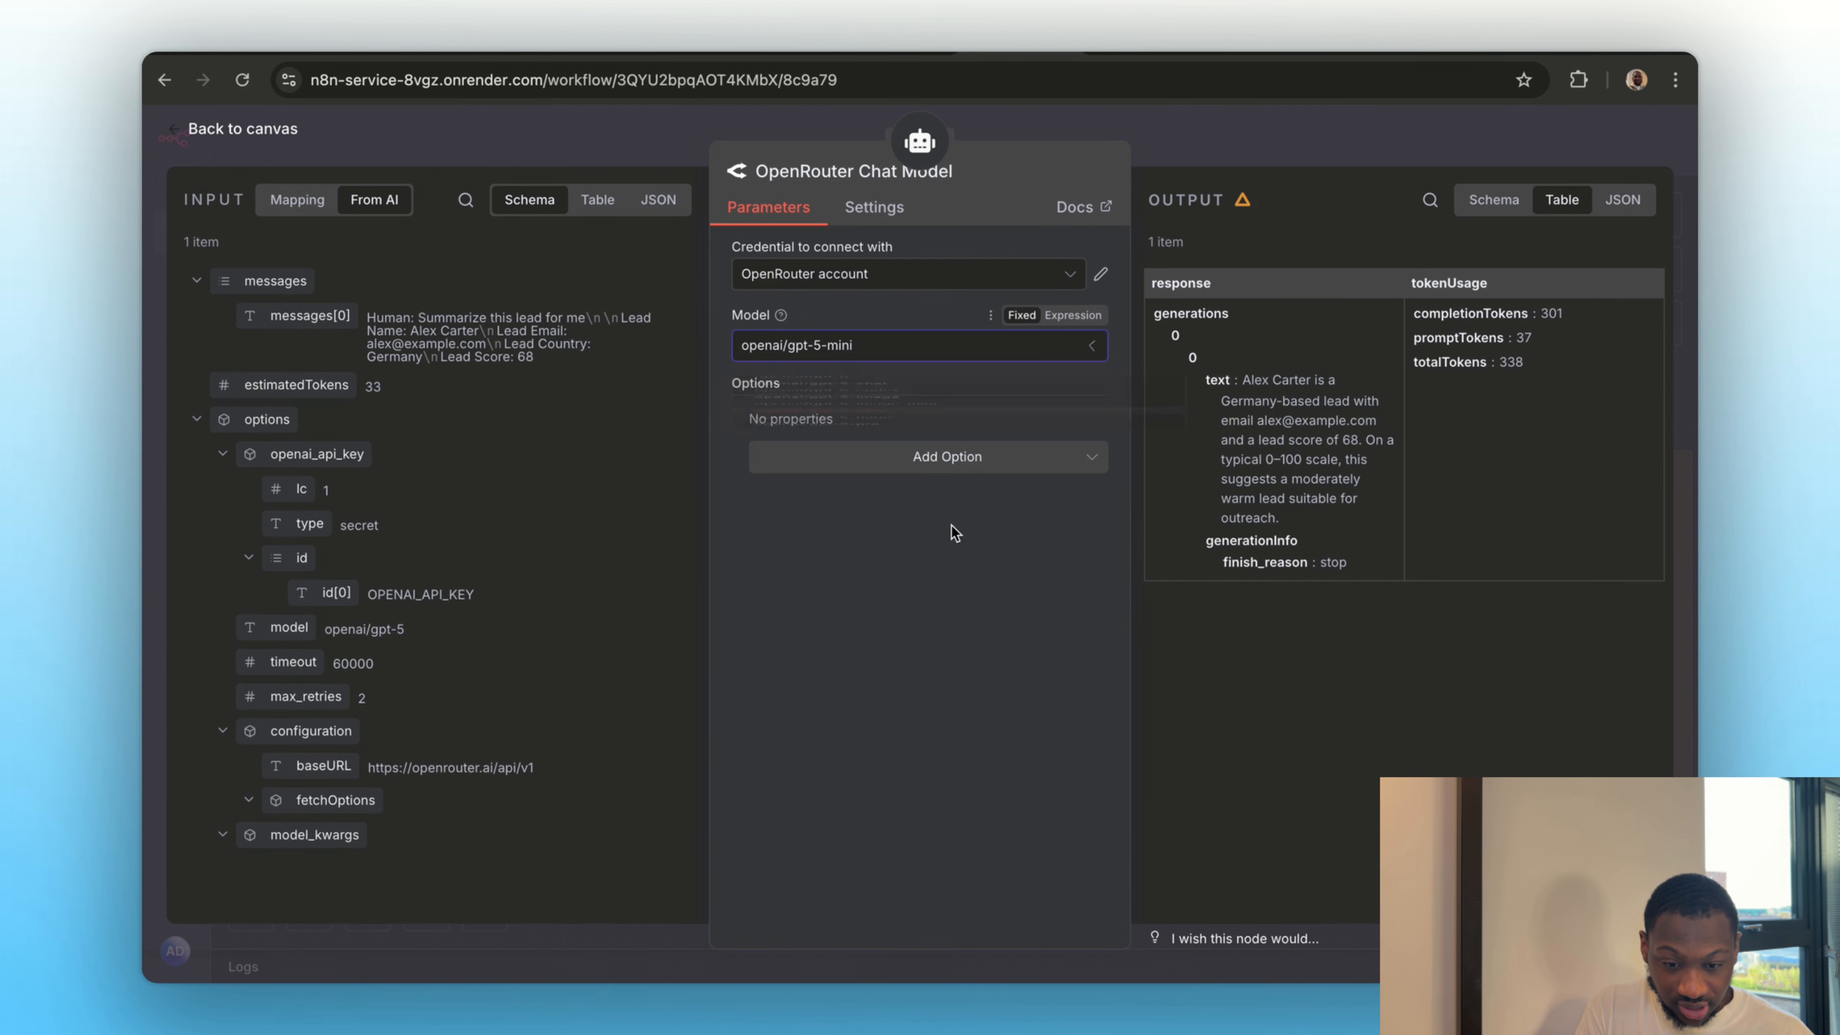
pyautogui.click(1245, 147)
# Open the Think node, read through its tool description and return to the canvas
pyautogui.doubleClick(1036, 744)
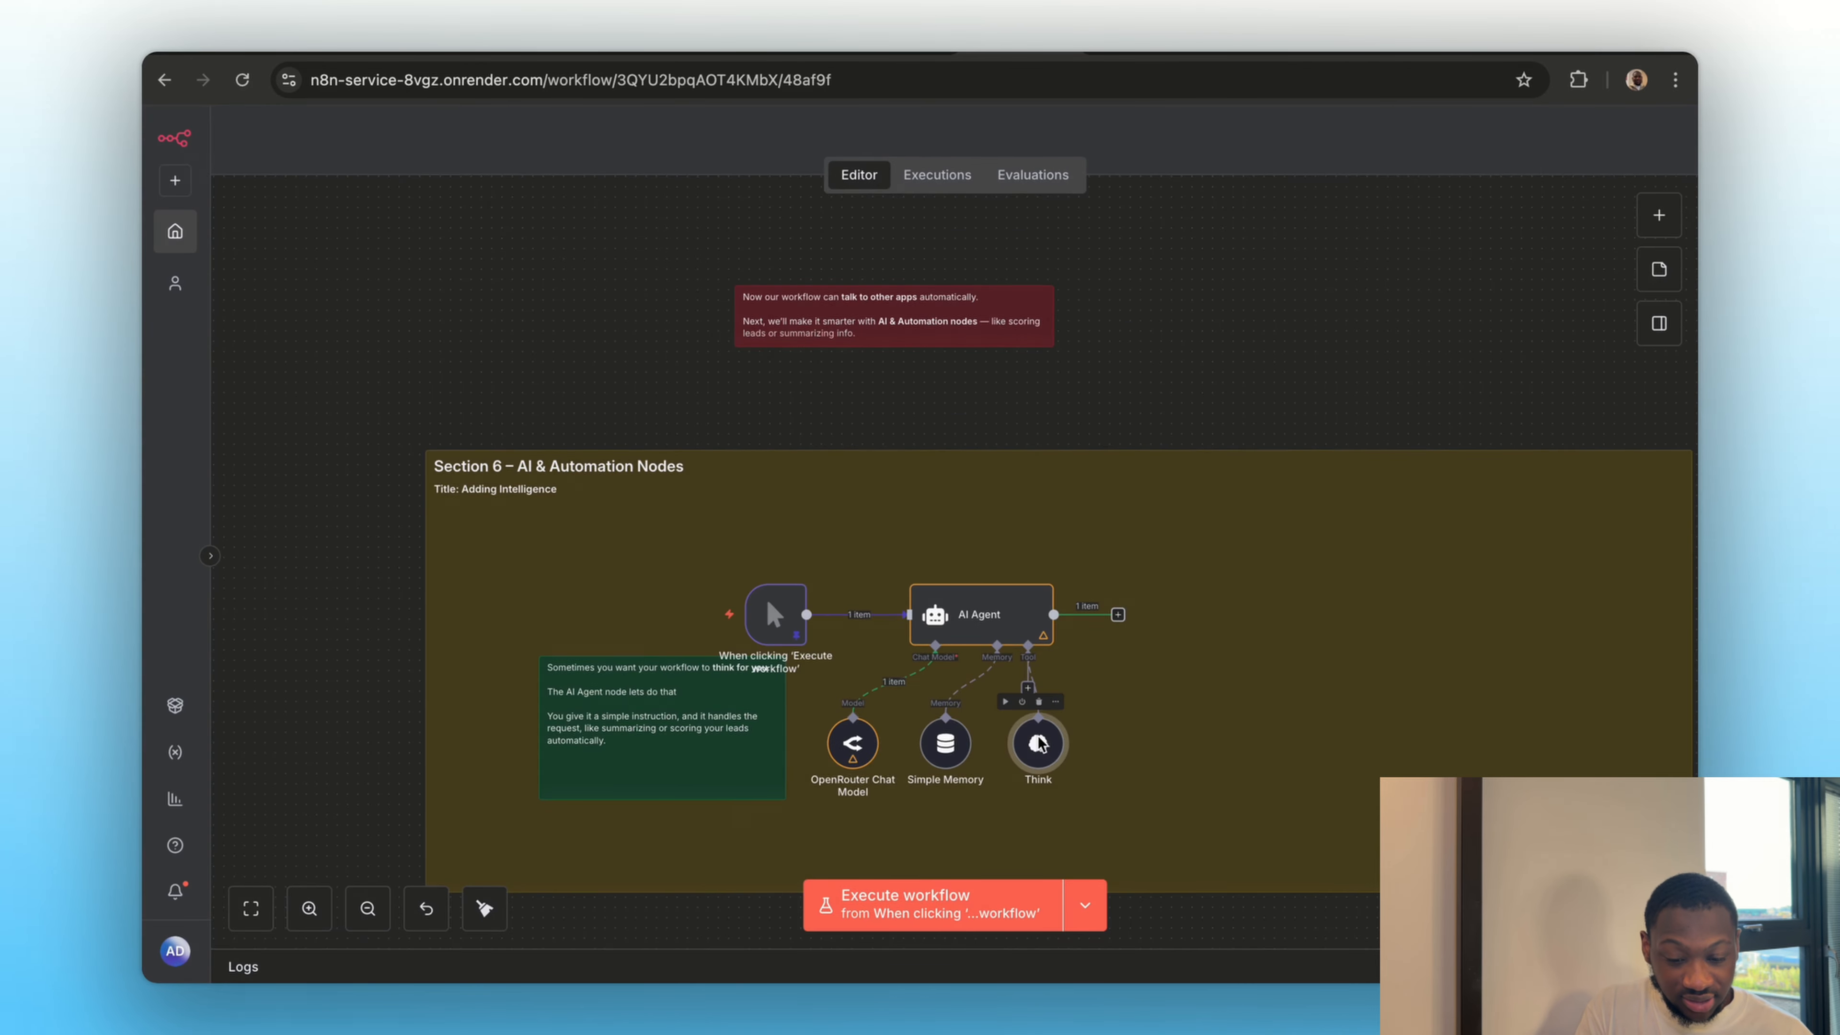
pyautogui.scroll(-2, 898, 322)
pyautogui.scroll(2, 942, 304)
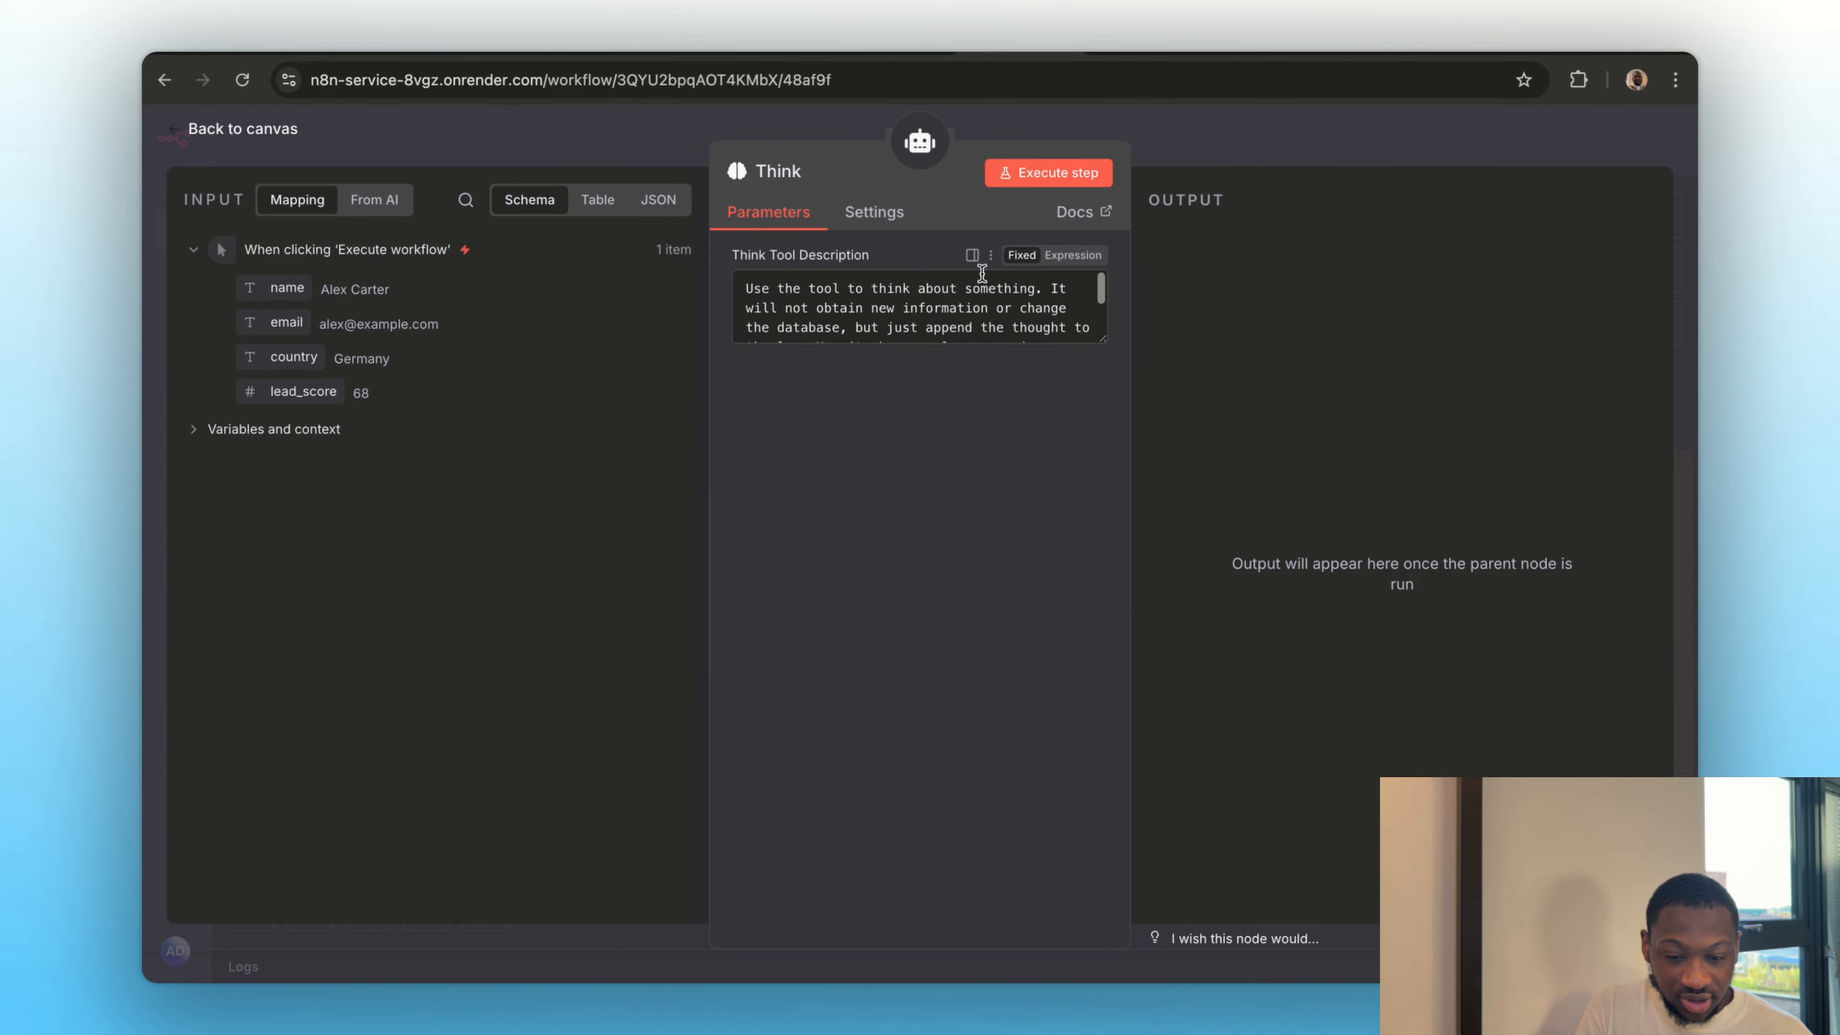
pyautogui.click(1179, 147)
# In Section 7, set the Execute Workflow node to call the "Self learning agent" workflow from the list
pyautogui.scroll(-10, 1156, 680)
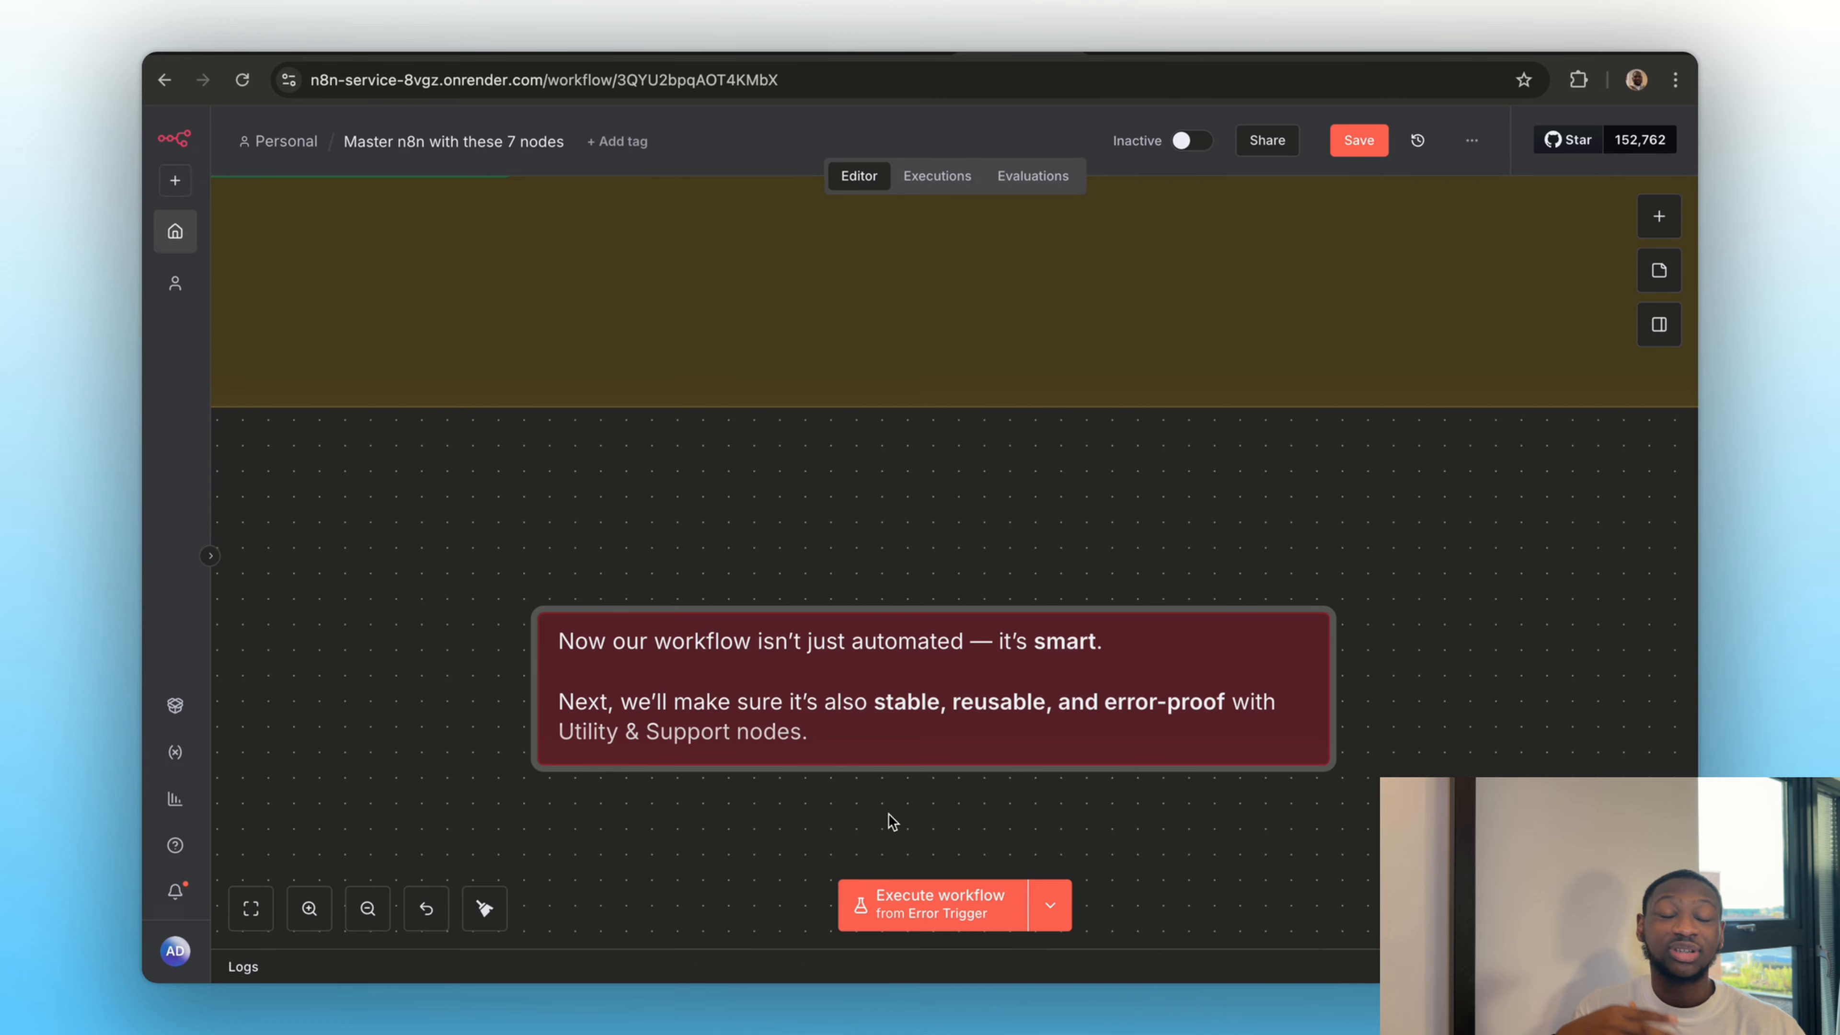
pyautogui.scroll(5, 747, 785)
pyautogui.scroll(-5, 747, 790)
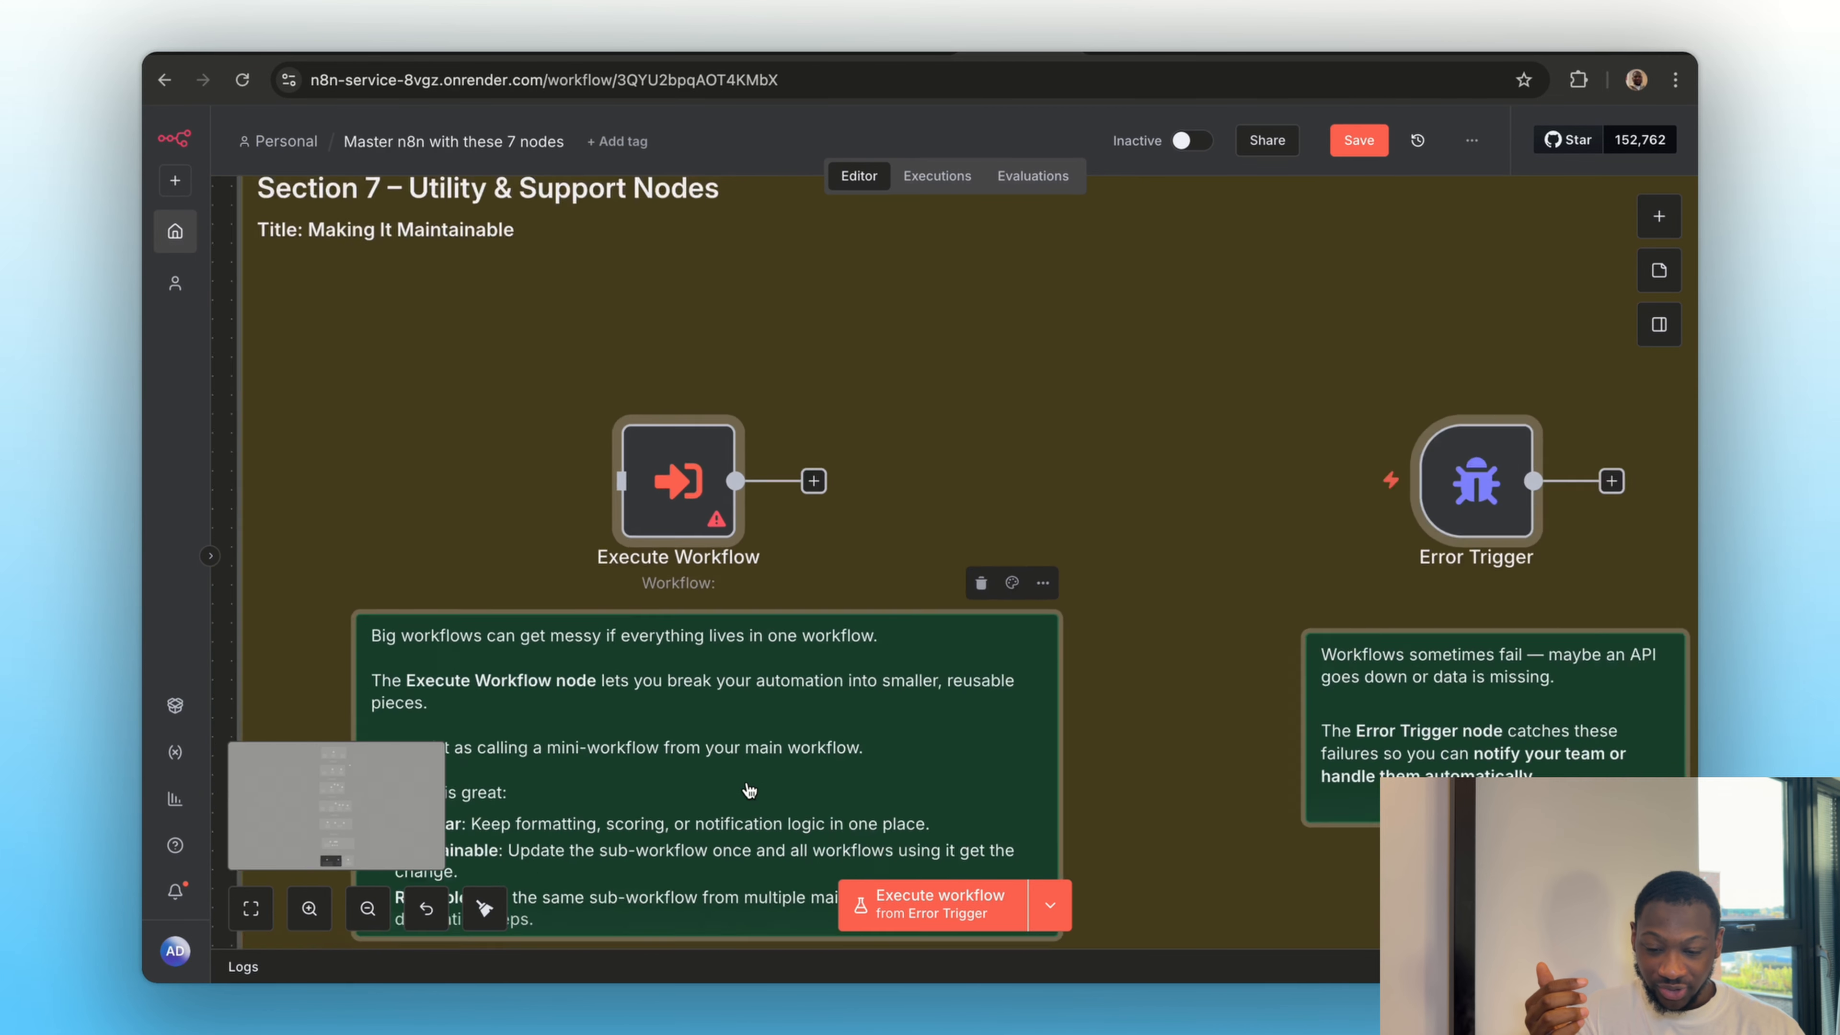
pyautogui.scroll(-3, 746, 786)
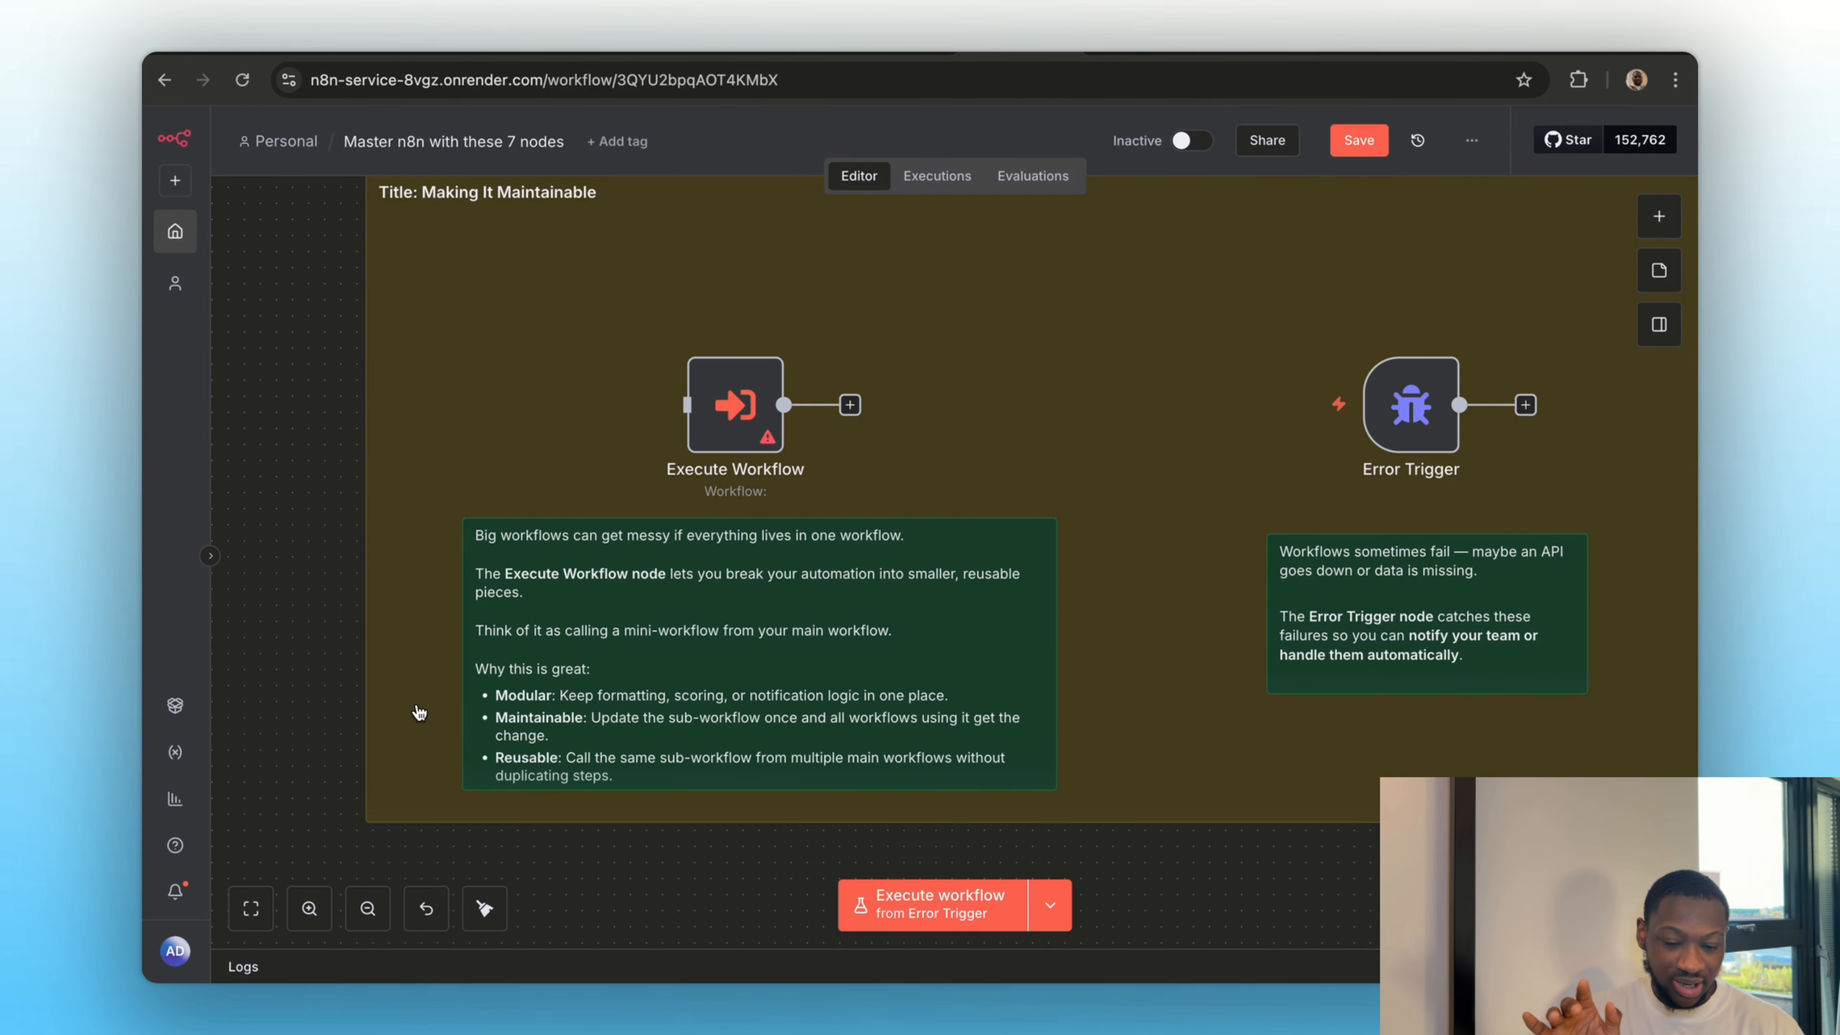
pyautogui.hscroll(2, 419, 712)
pyautogui.scroll(1, 419, 712)
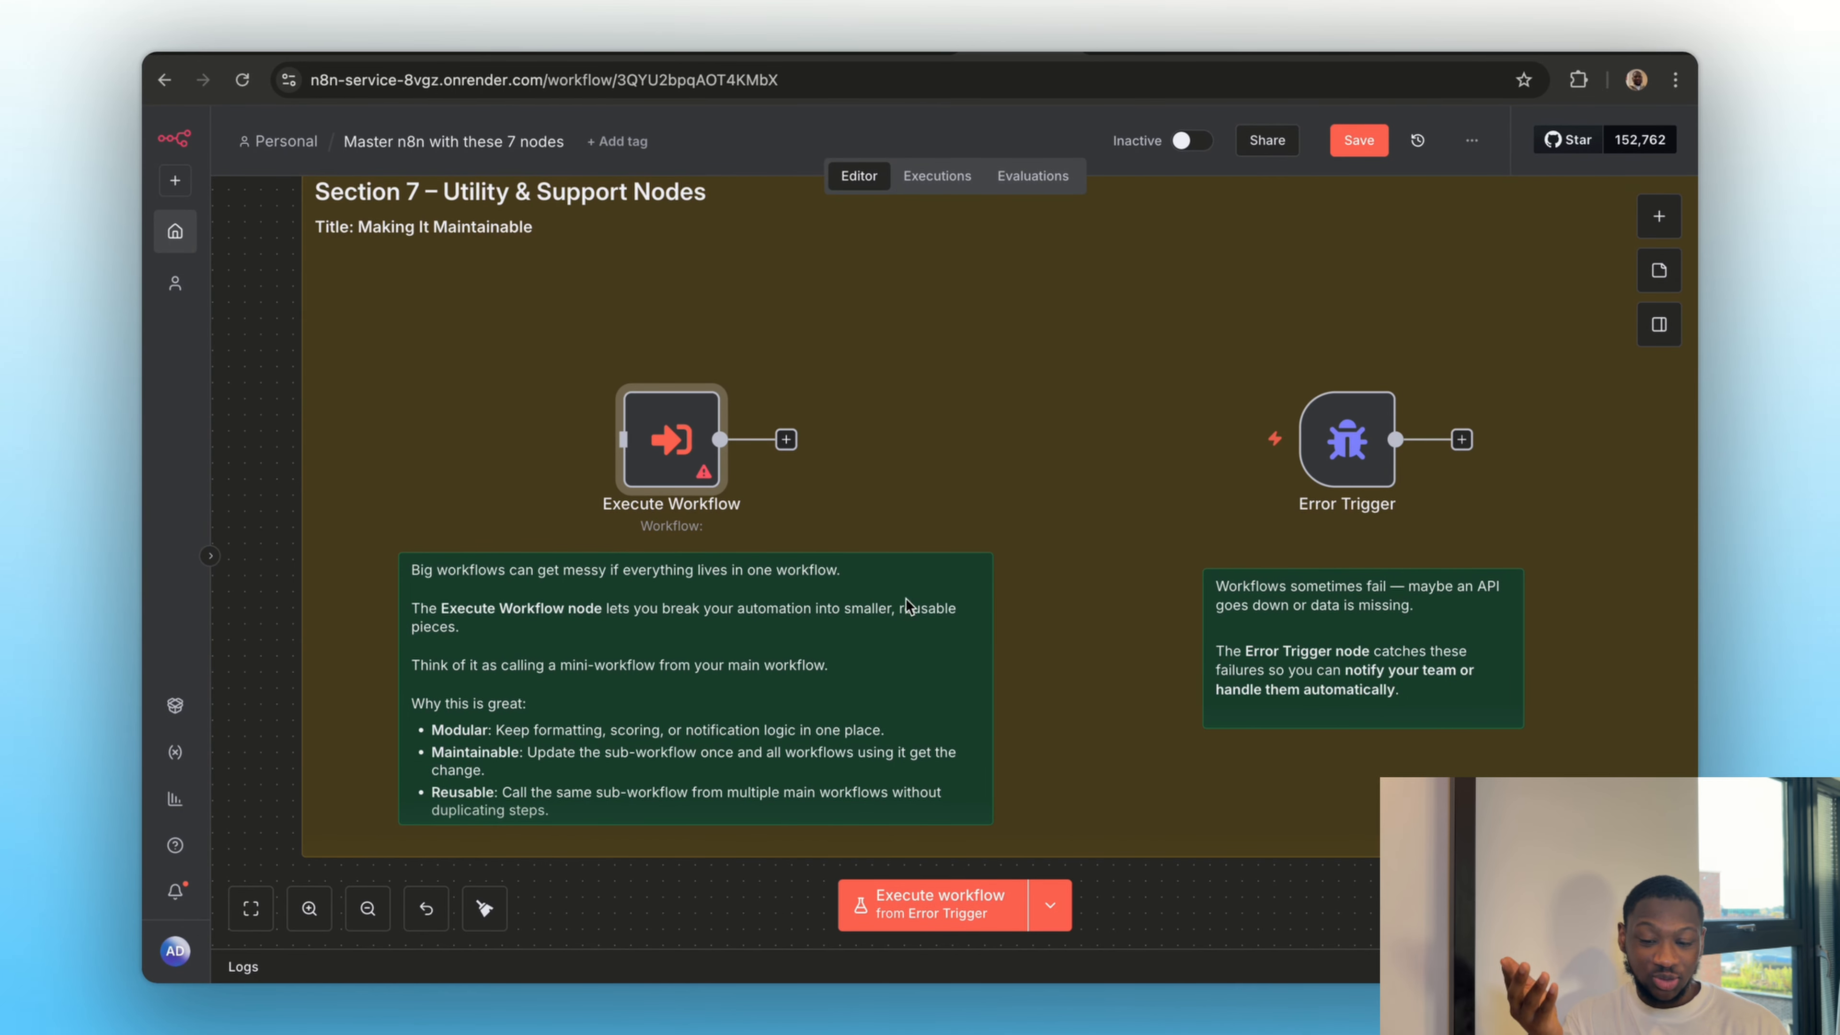
pyautogui.doubleClick(670, 430)
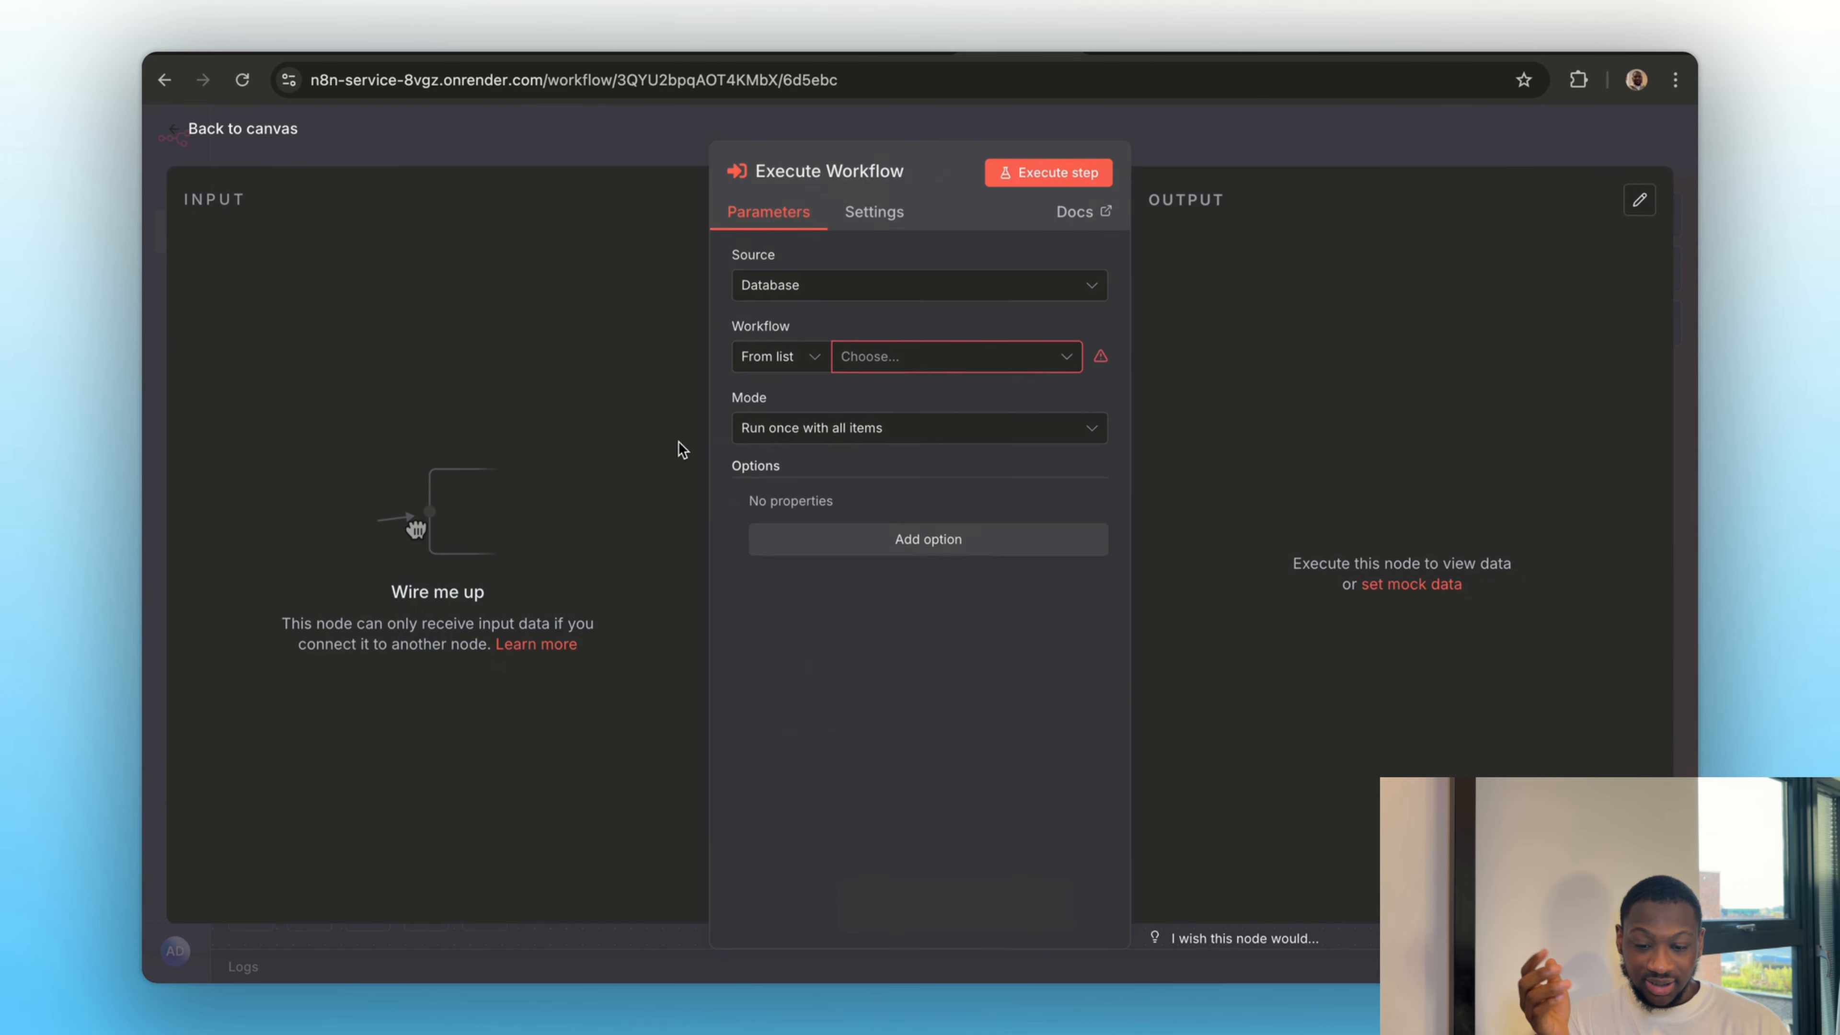
pyautogui.click(856, 373)
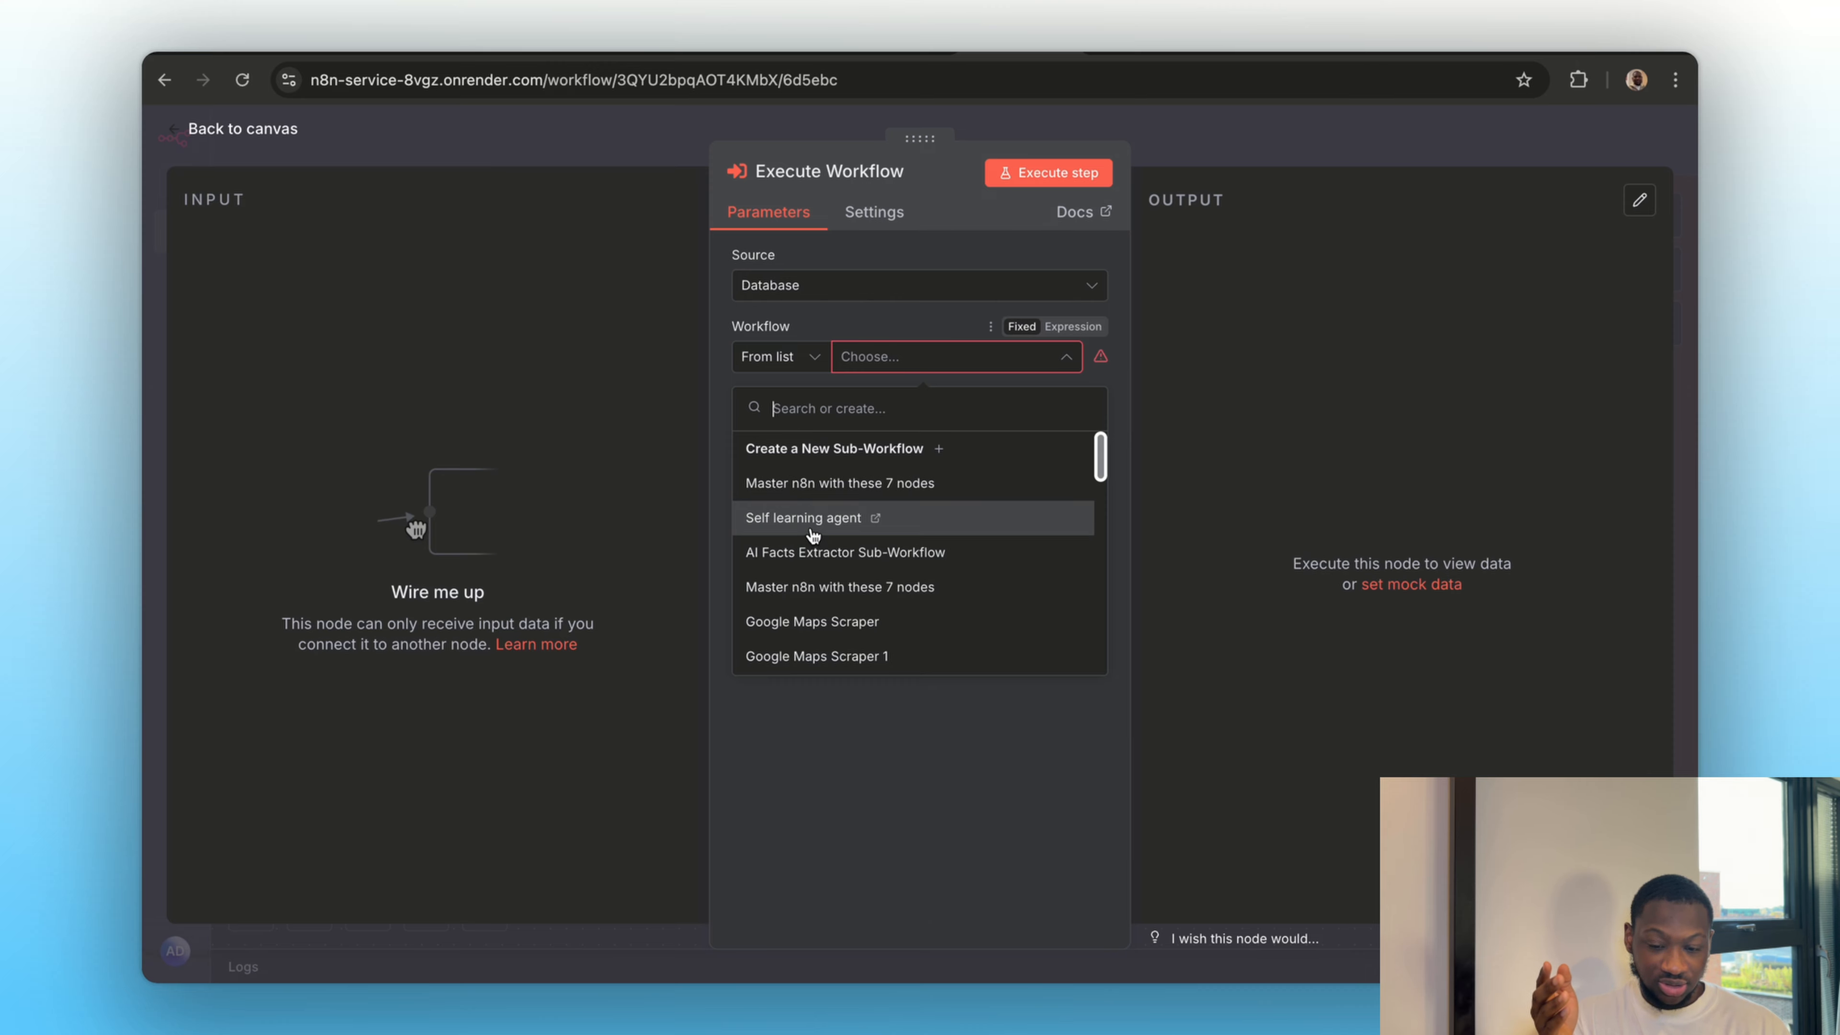
pyautogui.click(811, 517)
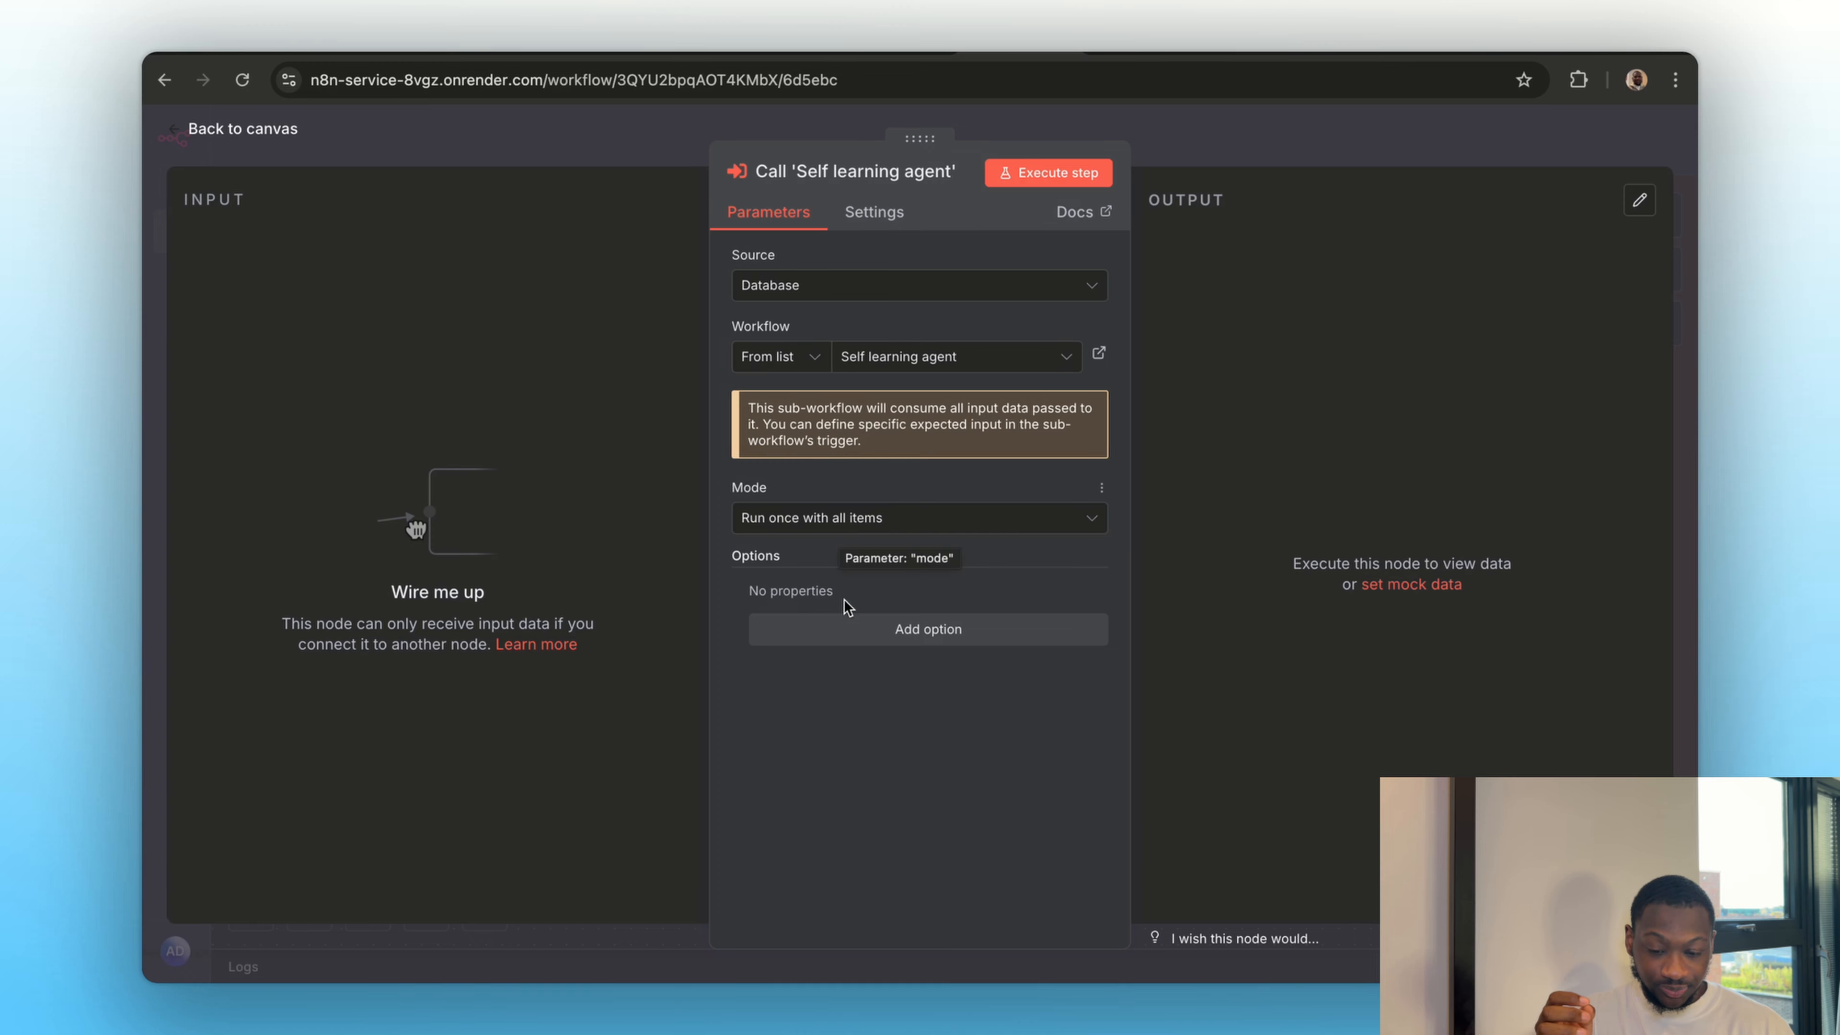
# Add the Wait For Sub-Workflow Completion option to the sub-workflow call, turn it off and return to the canvas
pyautogui.click(845, 631)
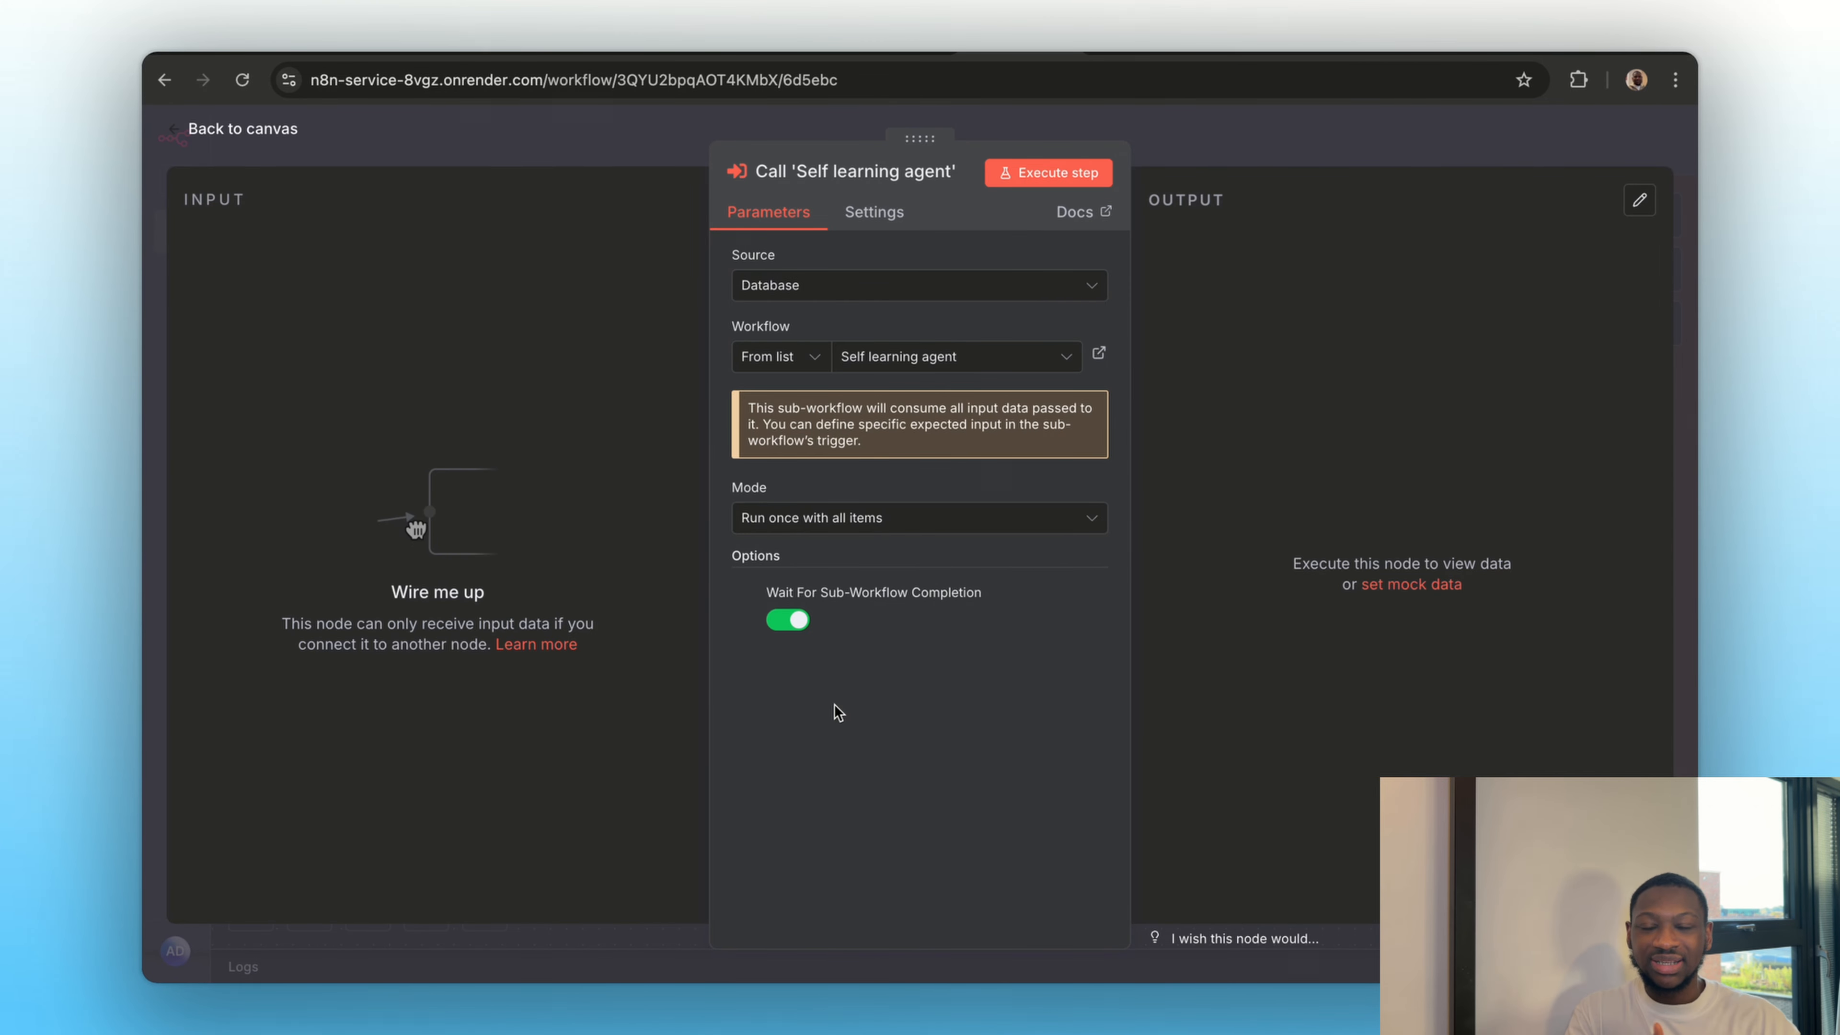
pyautogui.click(787, 620)
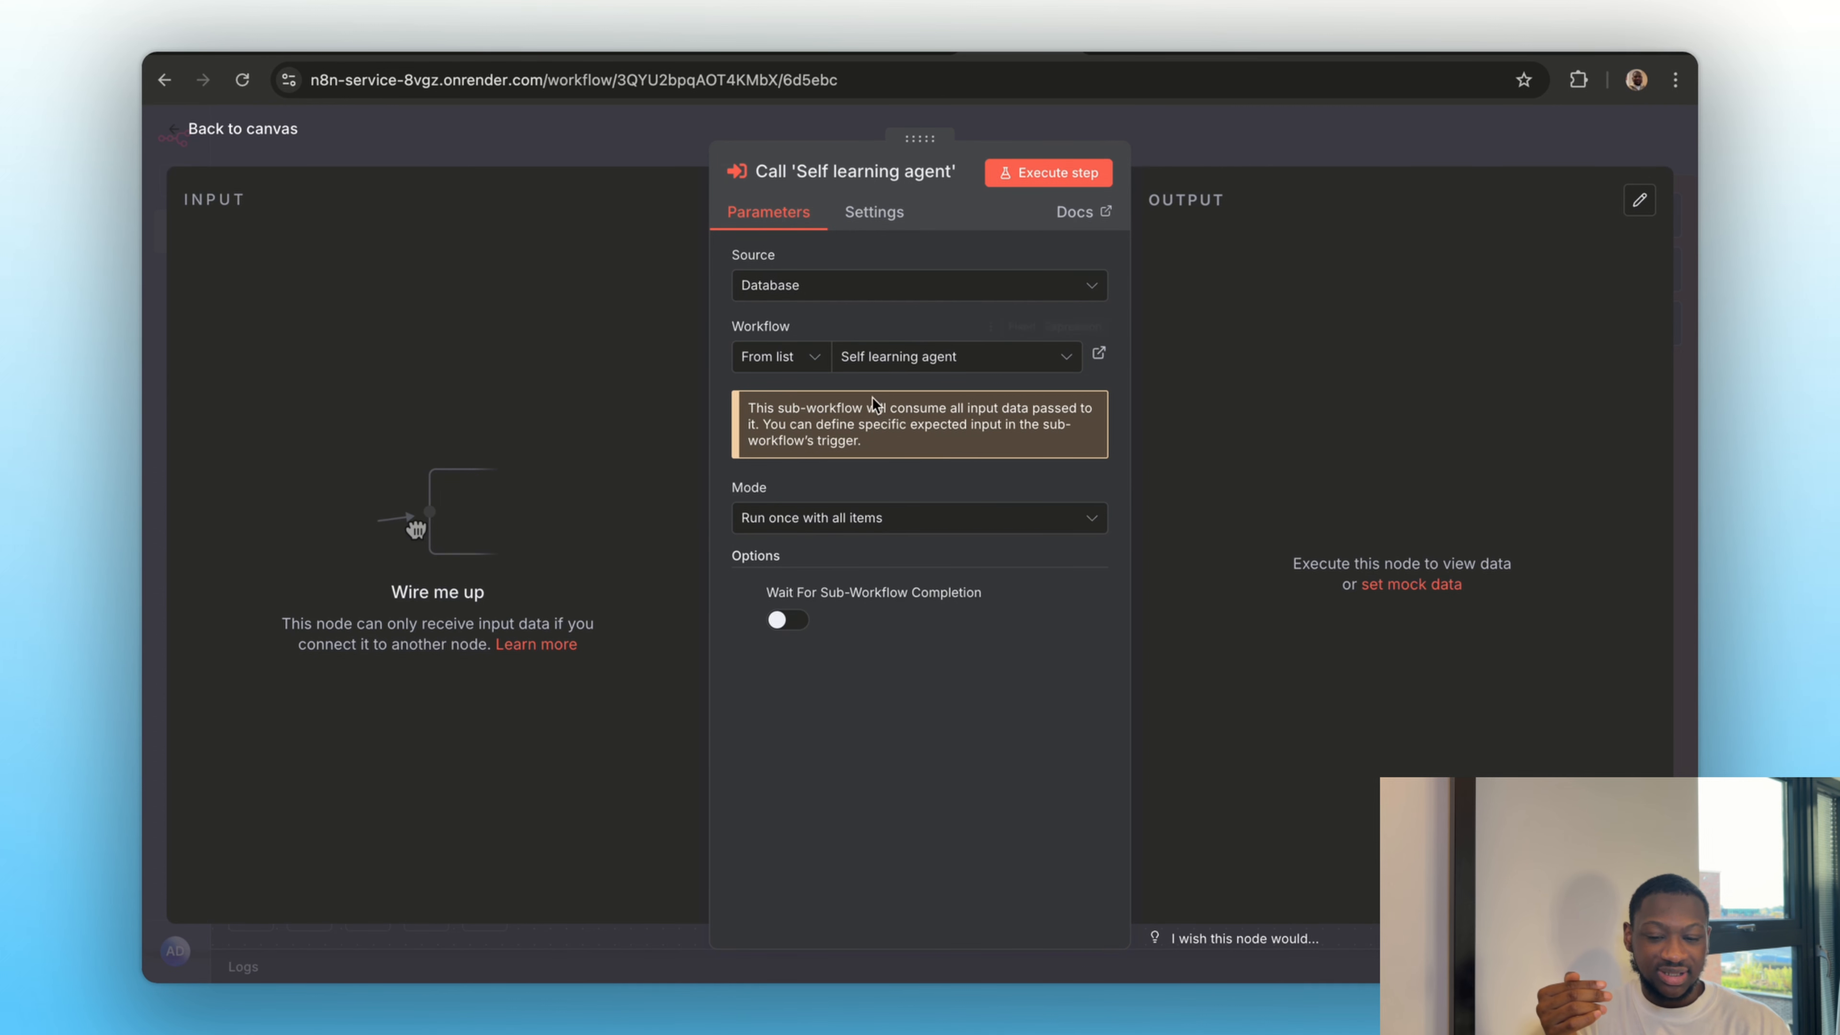
pyautogui.press('Escape')
# Set the Wait node's wait unit first to Minutes and finally to Hours, and return to the canvas
pyautogui.hscroll(10, 948, 724)
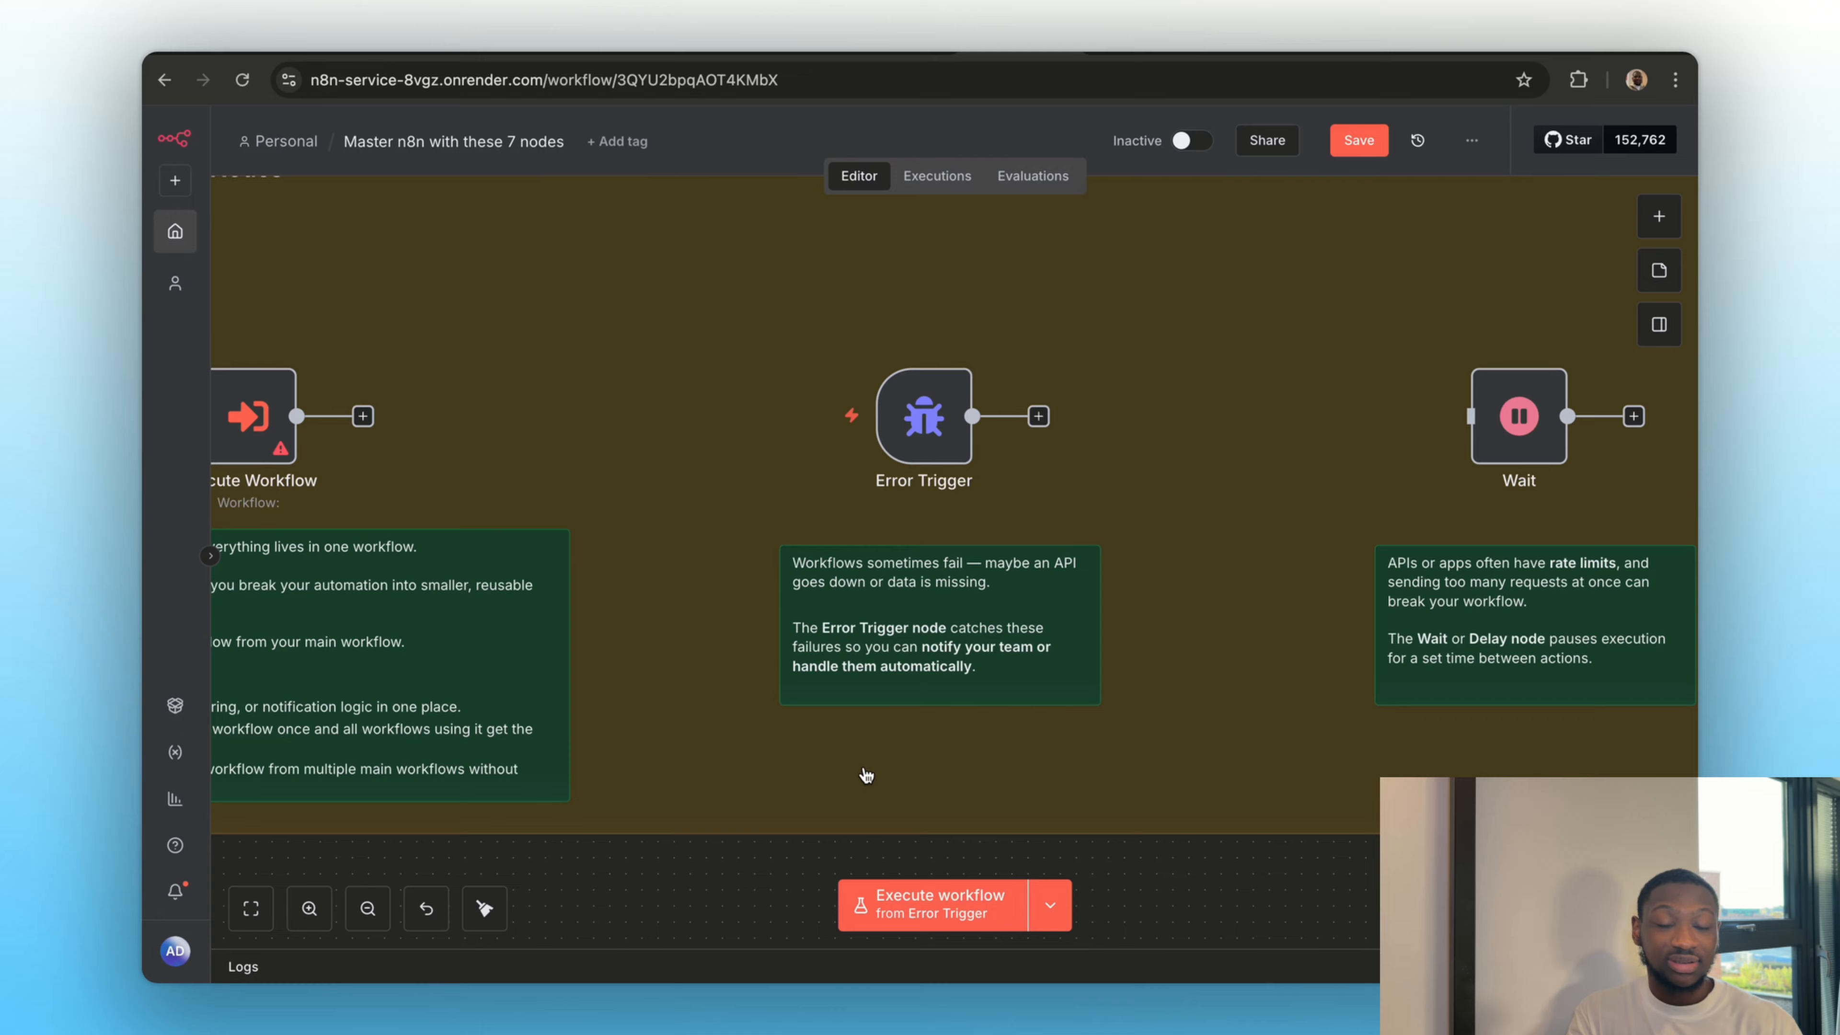
pyautogui.hscroll(10, 865, 775)
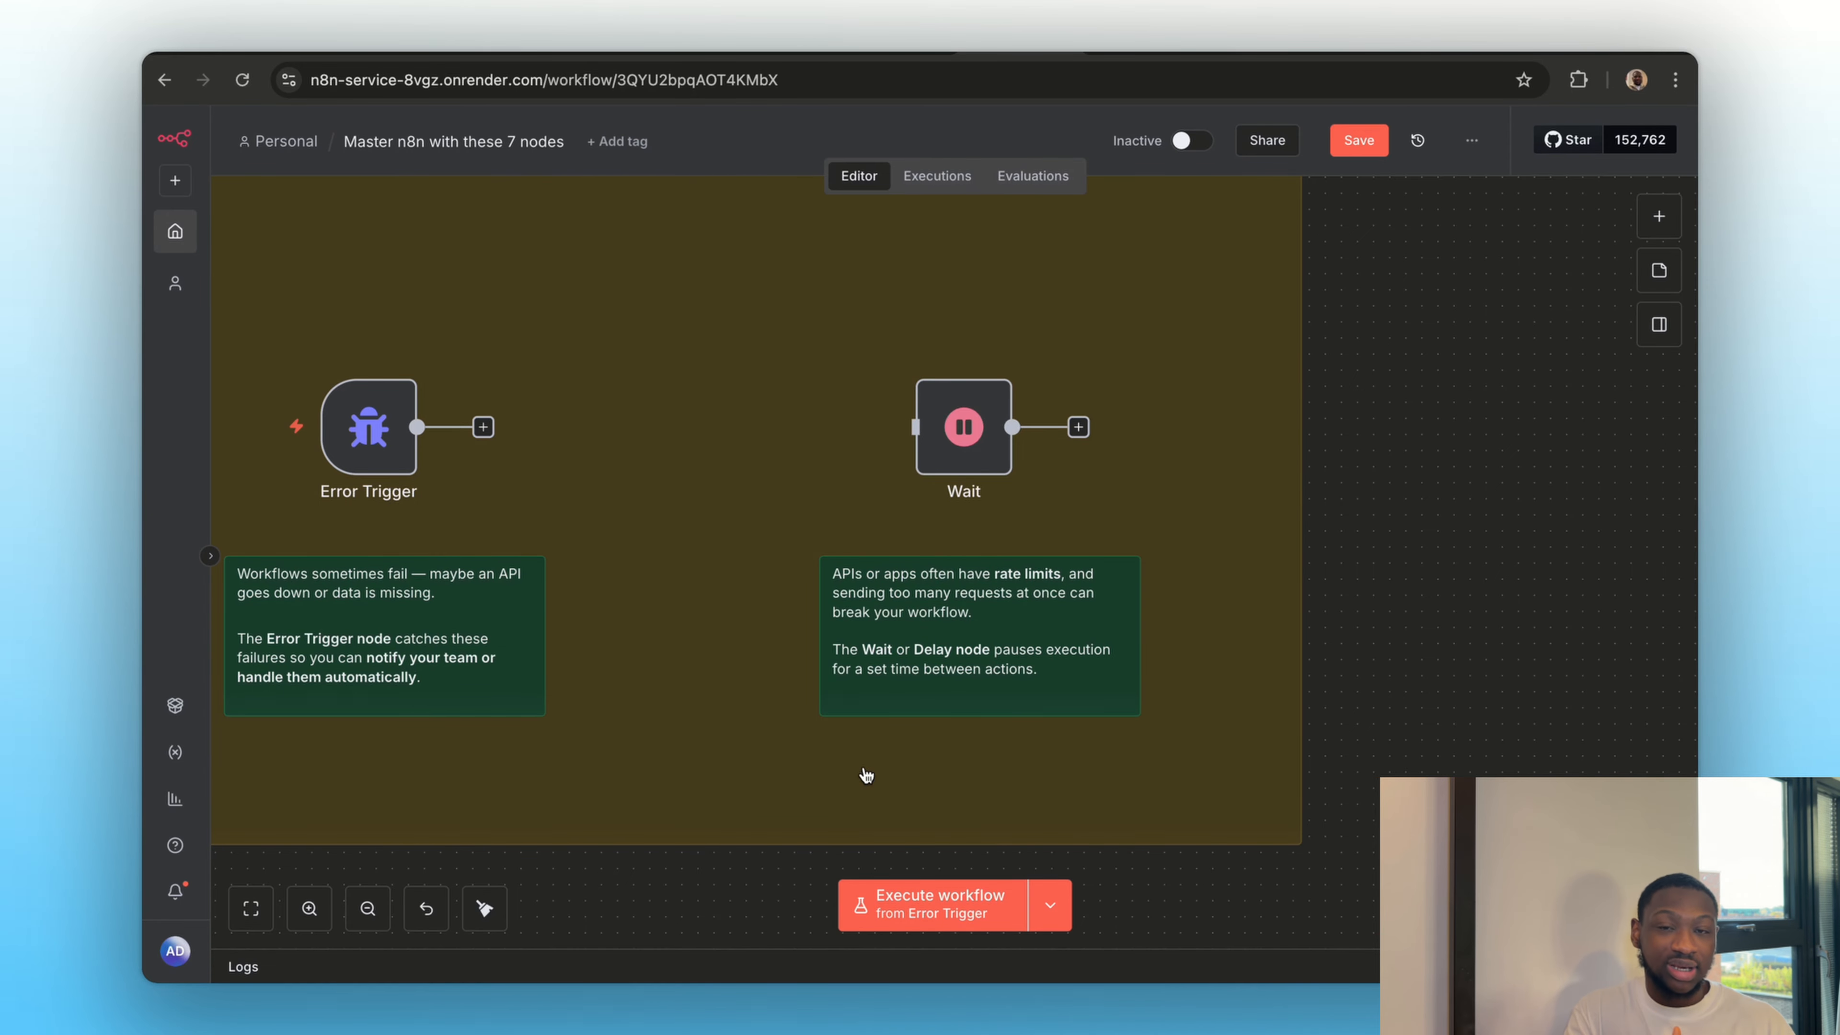
pyautogui.hscroll(3, 866, 775)
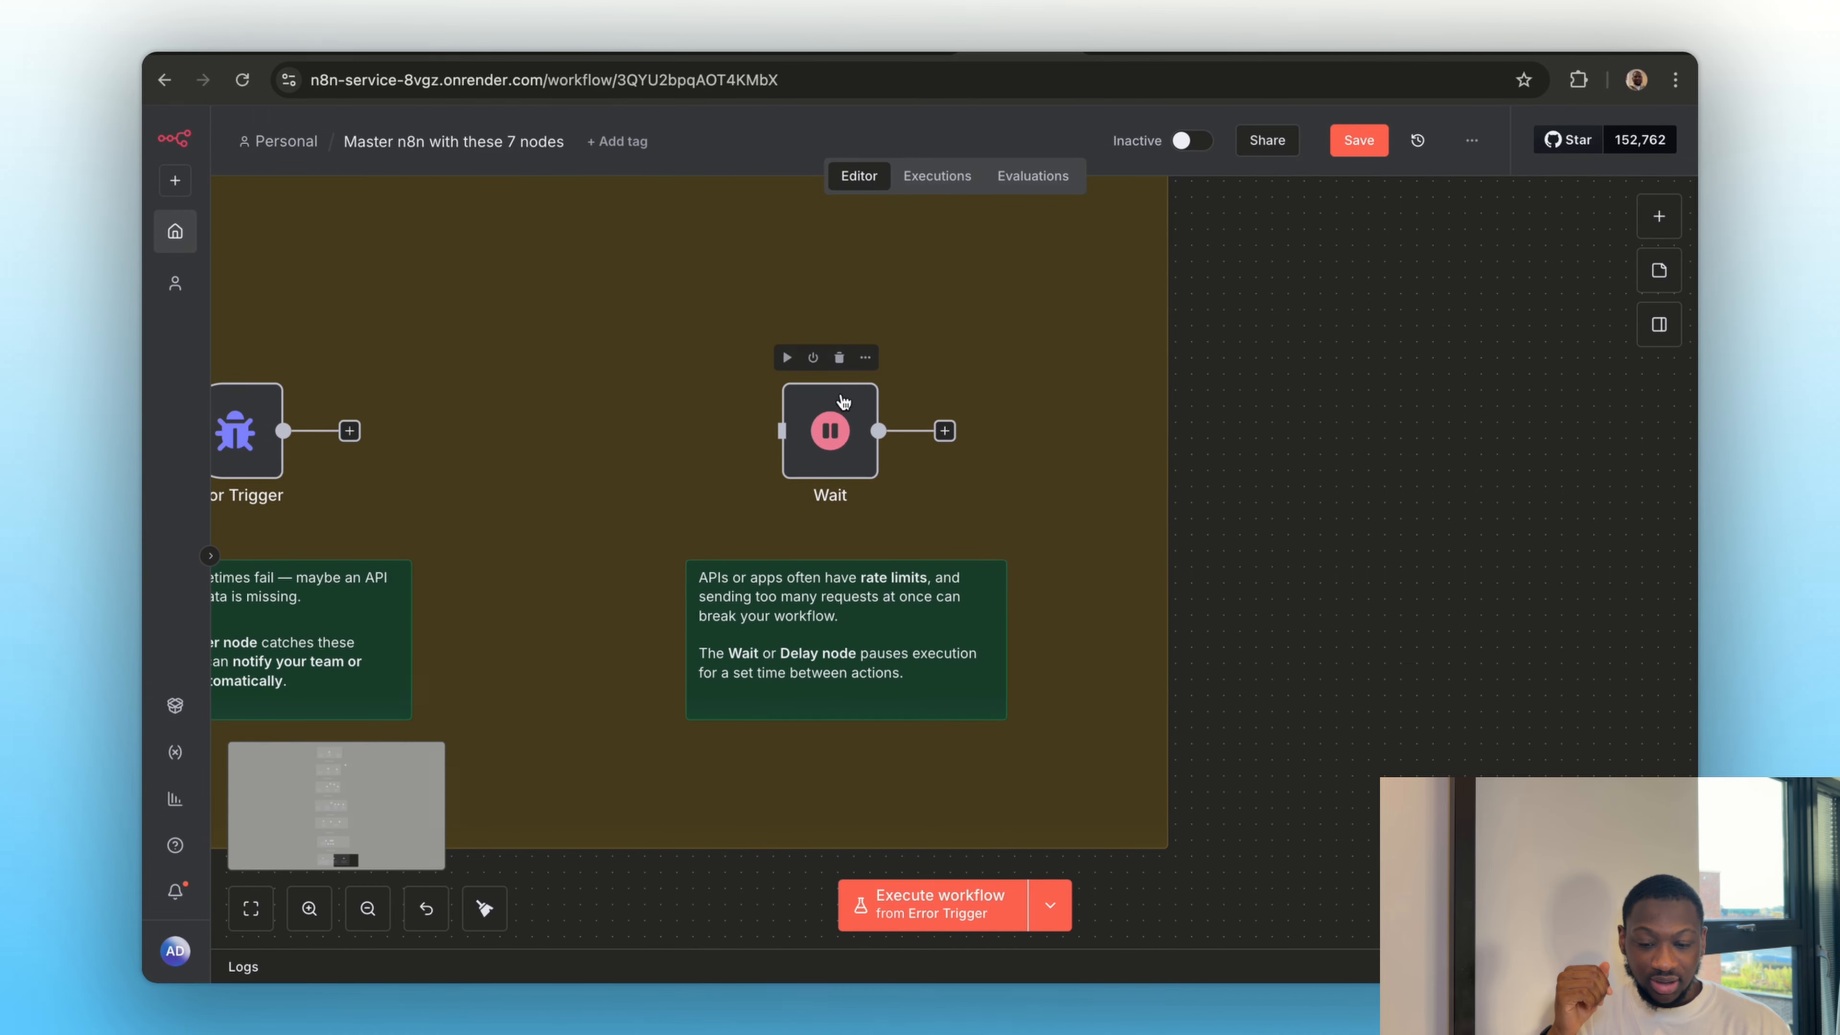
pyautogui.doubleClick(831, 443)
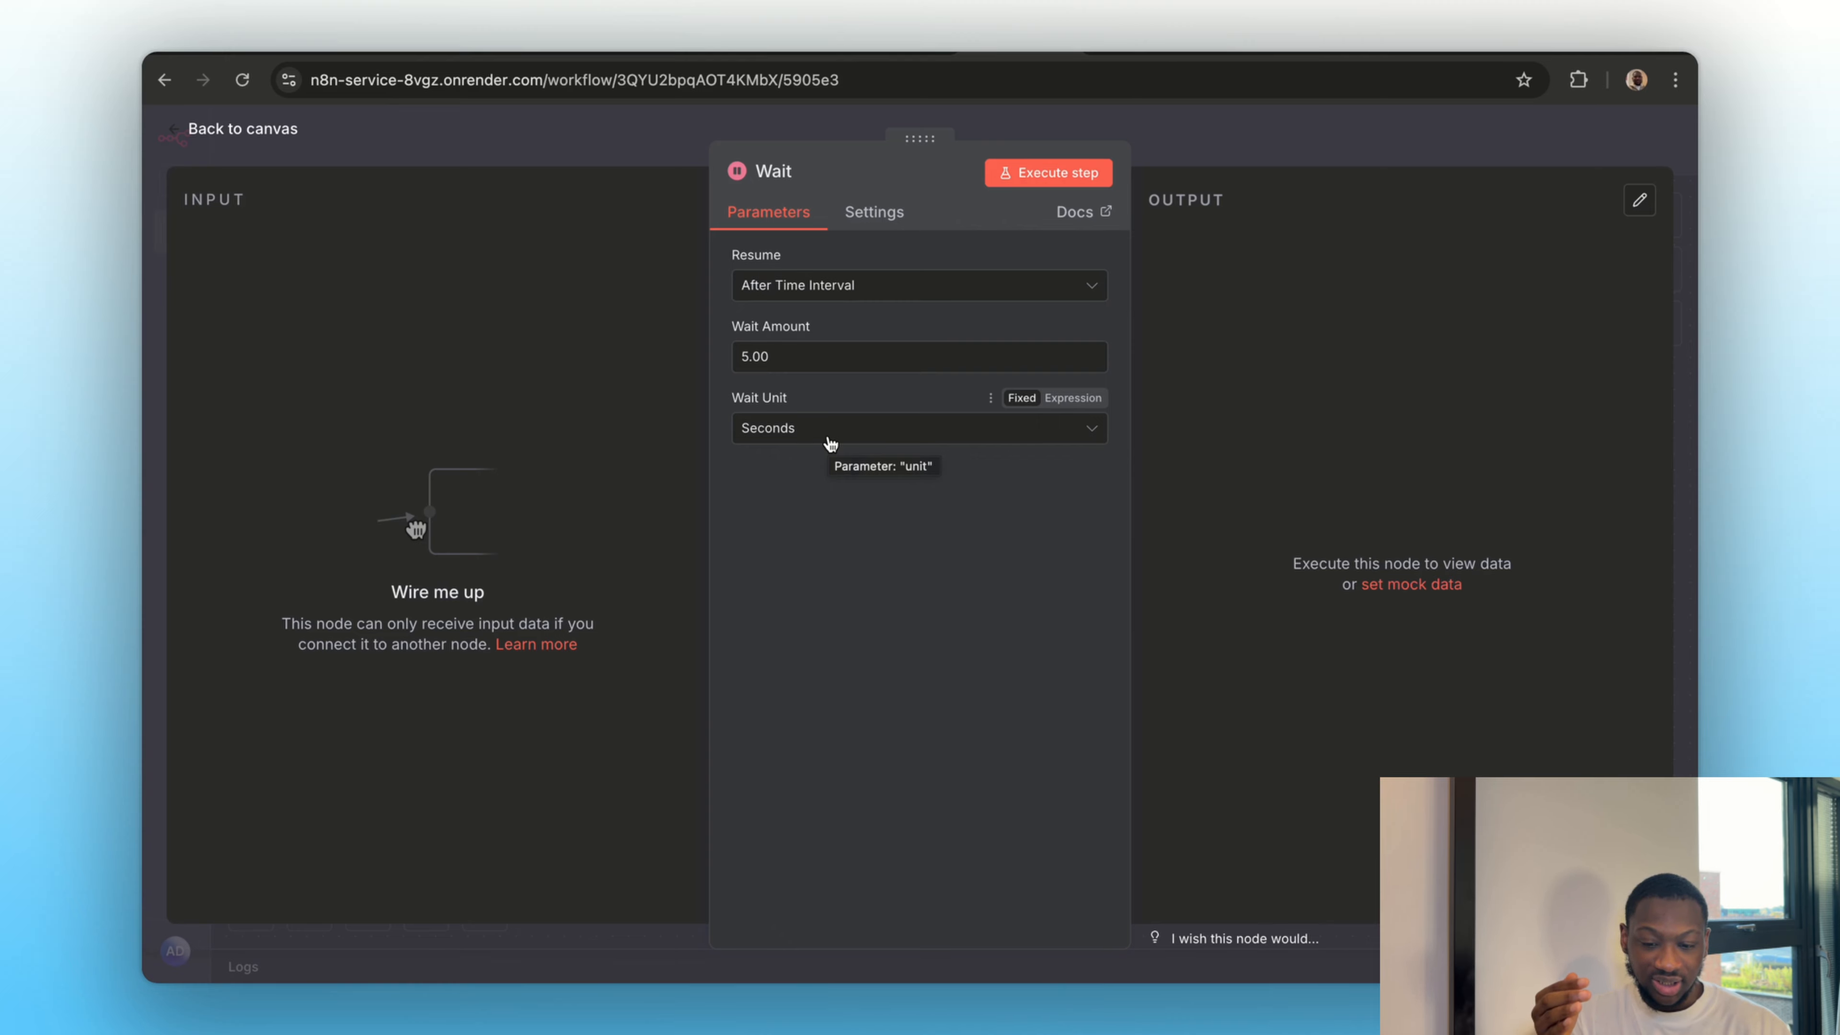
pyautogui.click(790, 429)
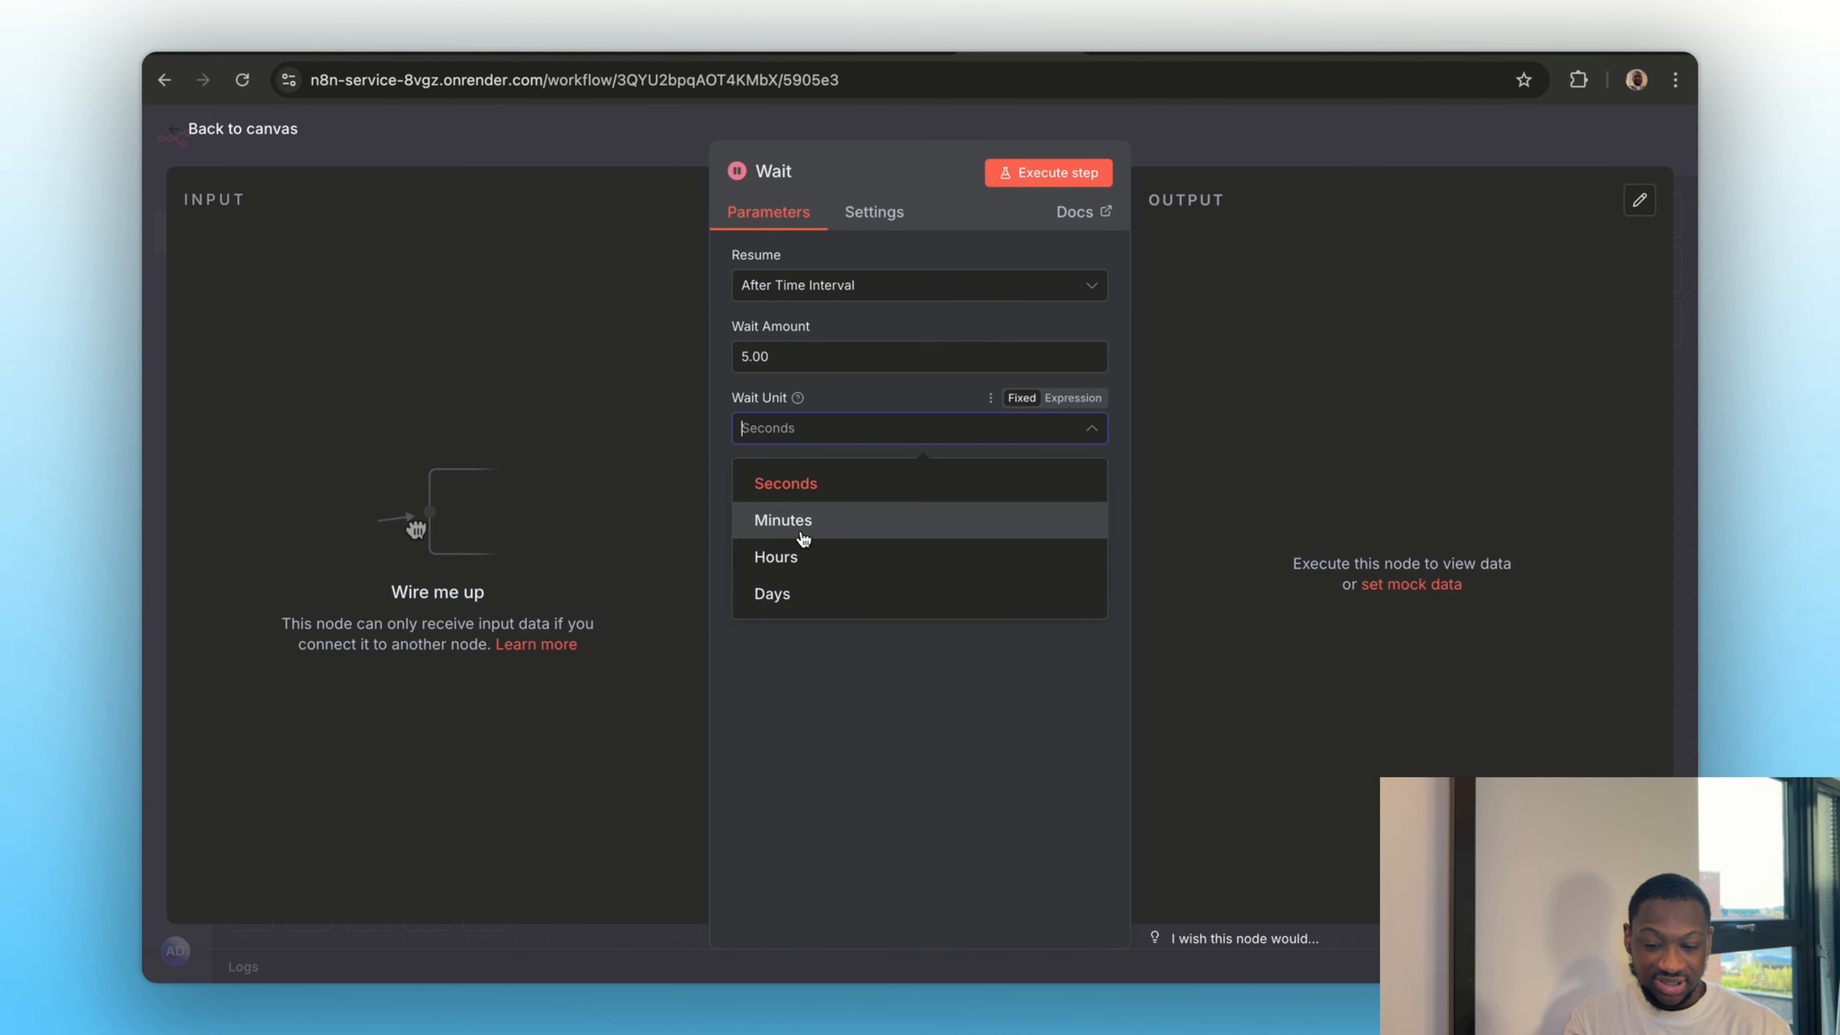
pyautogui.click(802, 538)
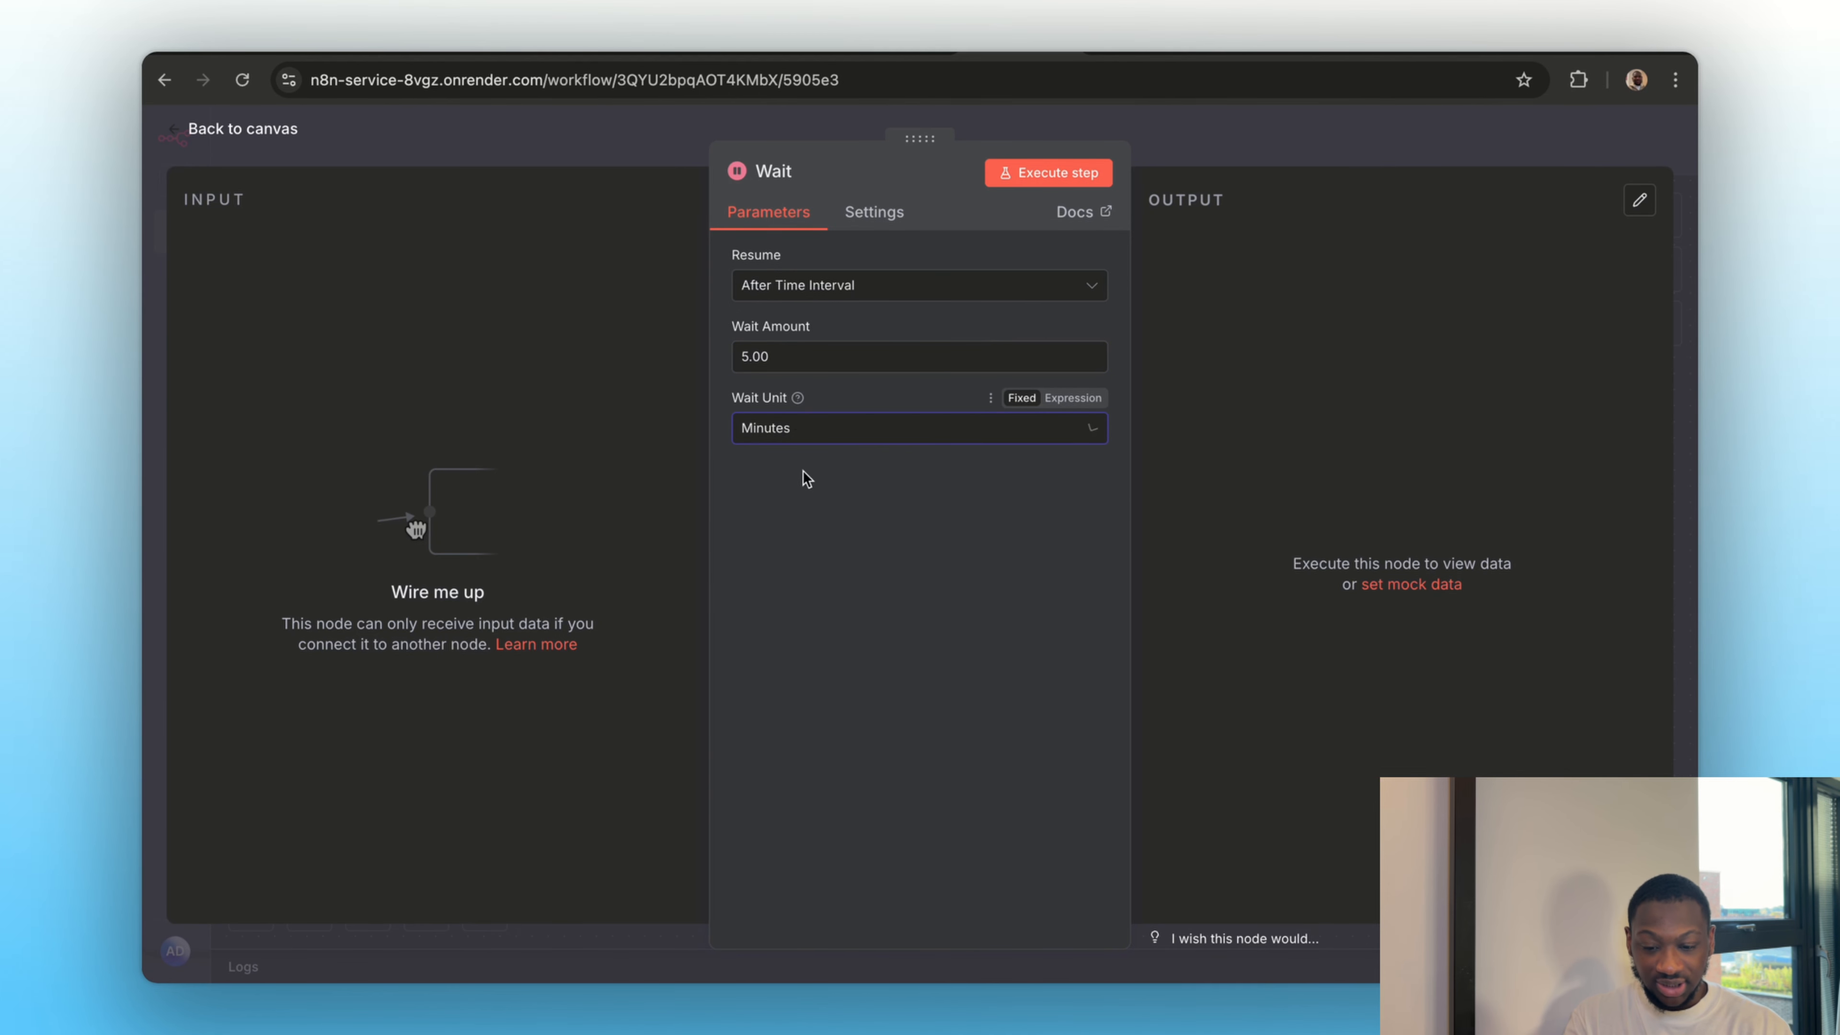
pyautogui.click(793, 445)
pyautogui.click(793, 549)
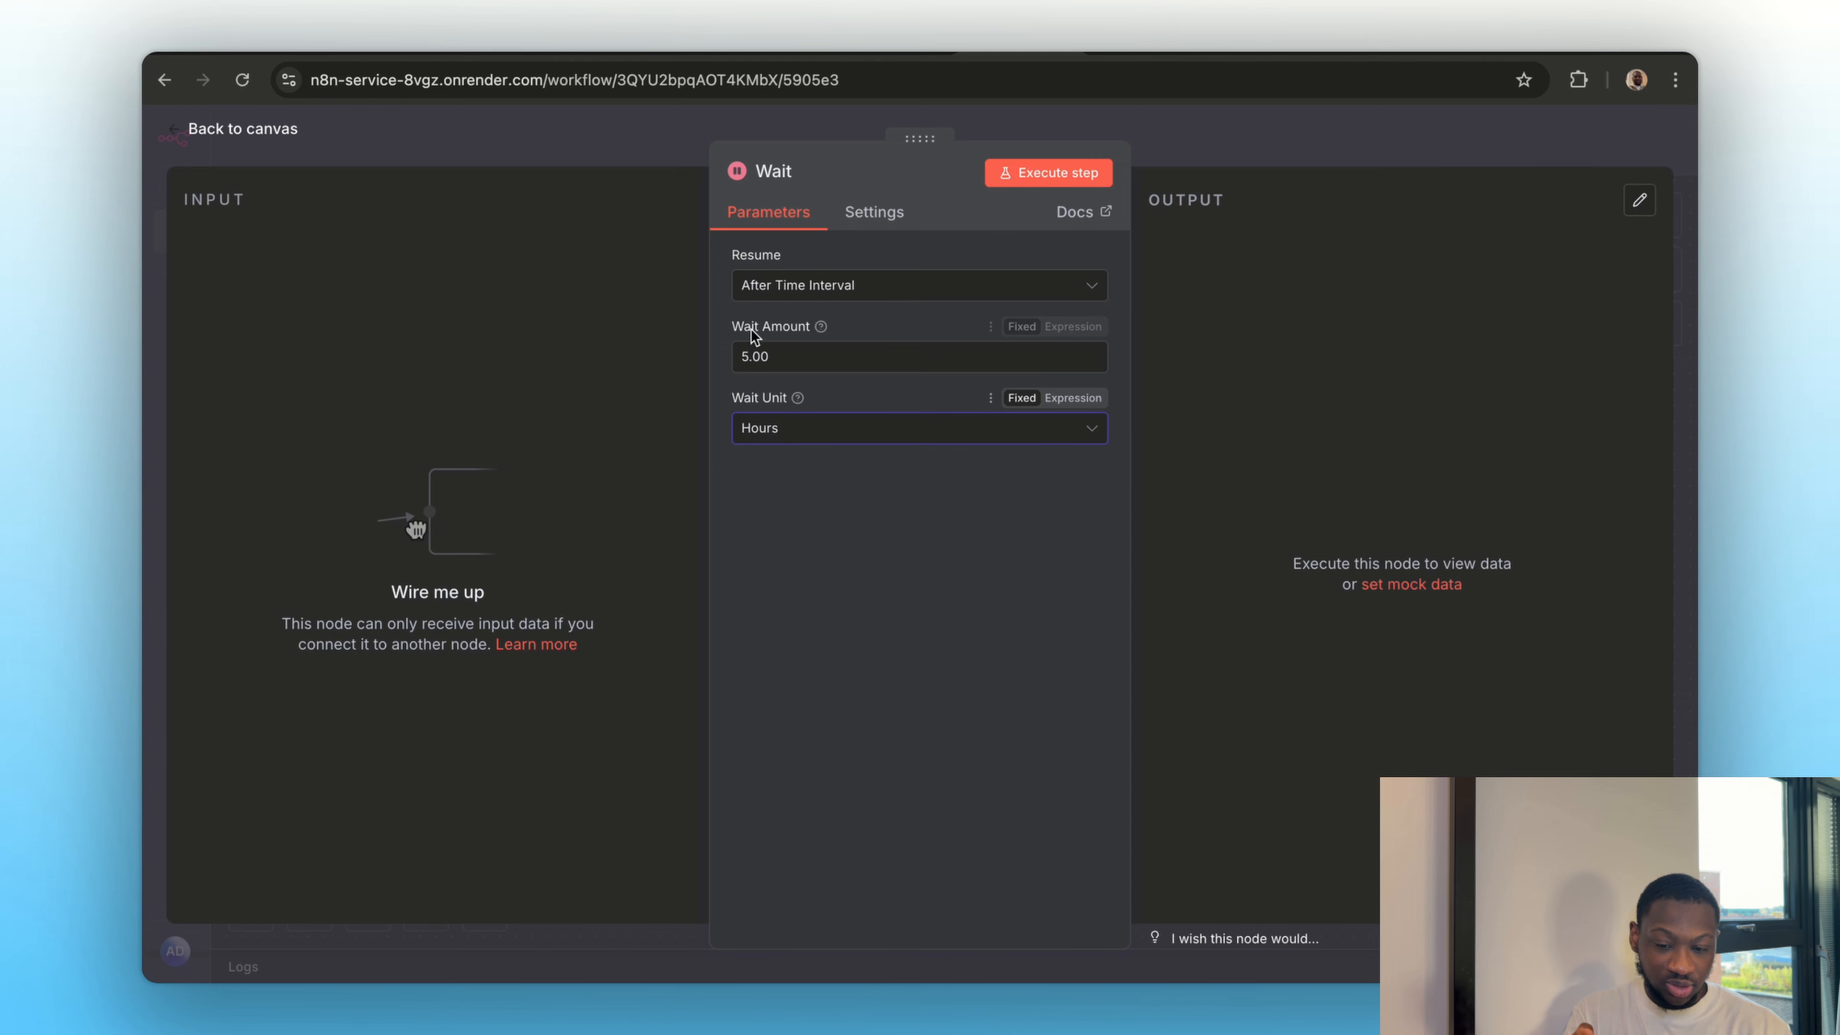
pyautogui.click(1183, 142)
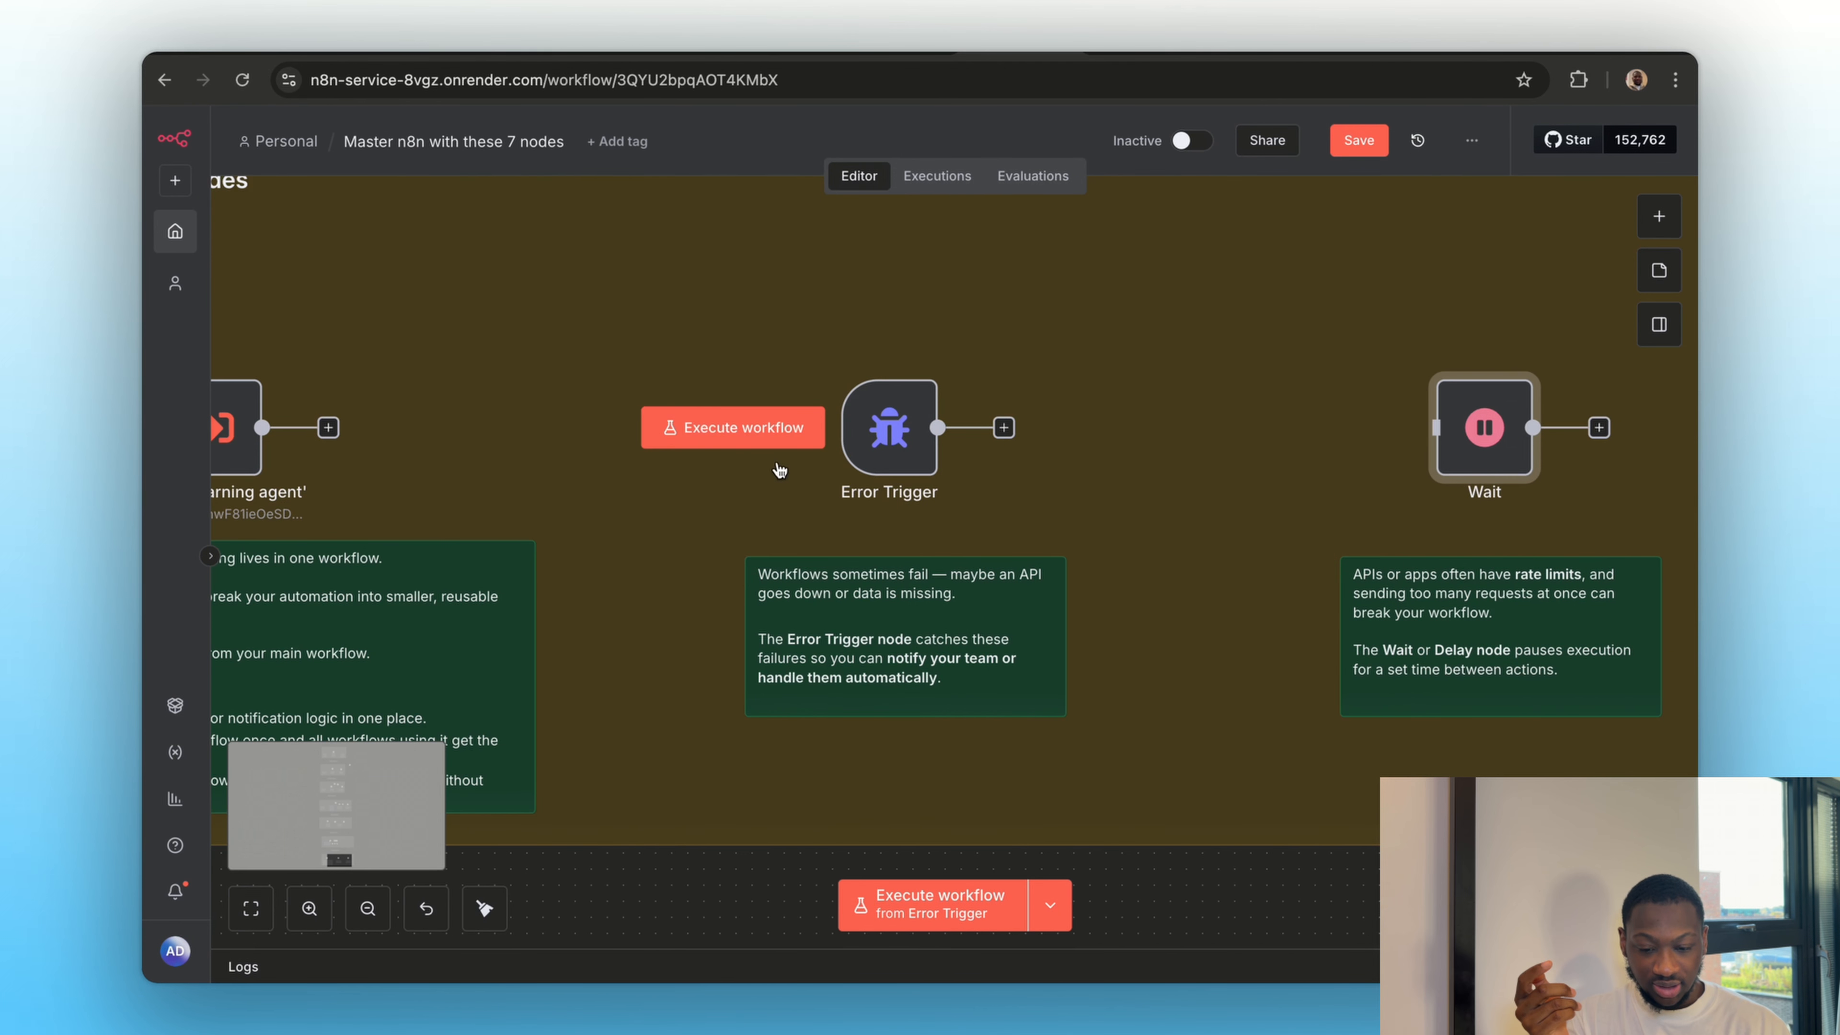